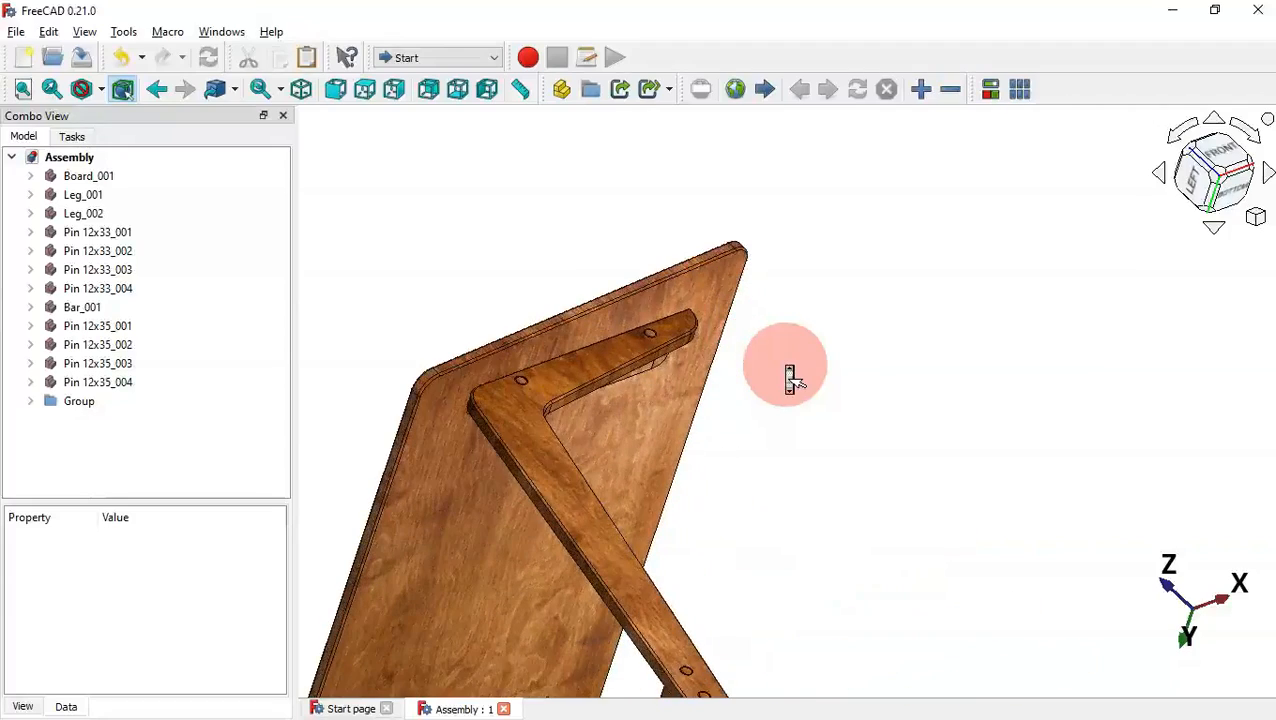
# Examine the finished wooden laptop table assembly from several sides, including the underside, legs, crossbar and pins
pyautogui.scroll(-4, 787, 373)
pyautogui.scroll(4, 751, 576)
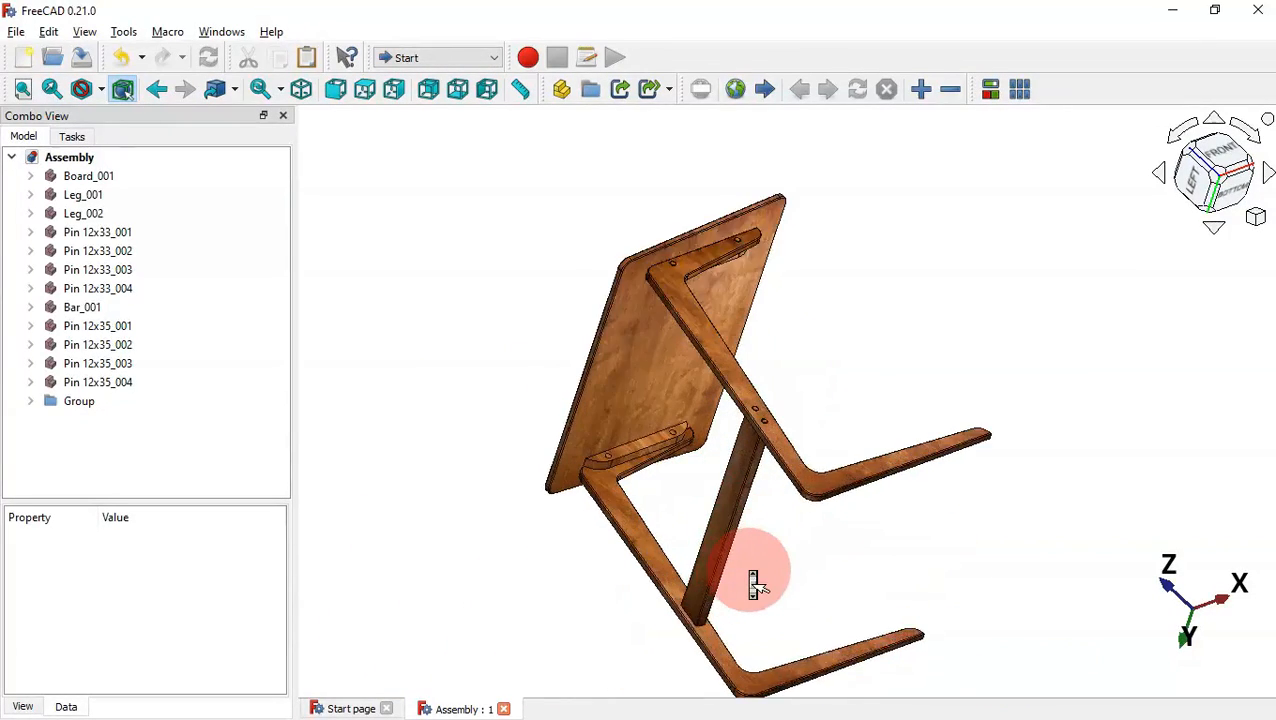
pyautogui.scroll(-3, 751, 576)
pyautogui.moveTo(752, 578); pyautogui.dragTo(631, 432)
pyautogui.moveTo(631, 432); pyautogui.dragTo(638, 369, button='middle')
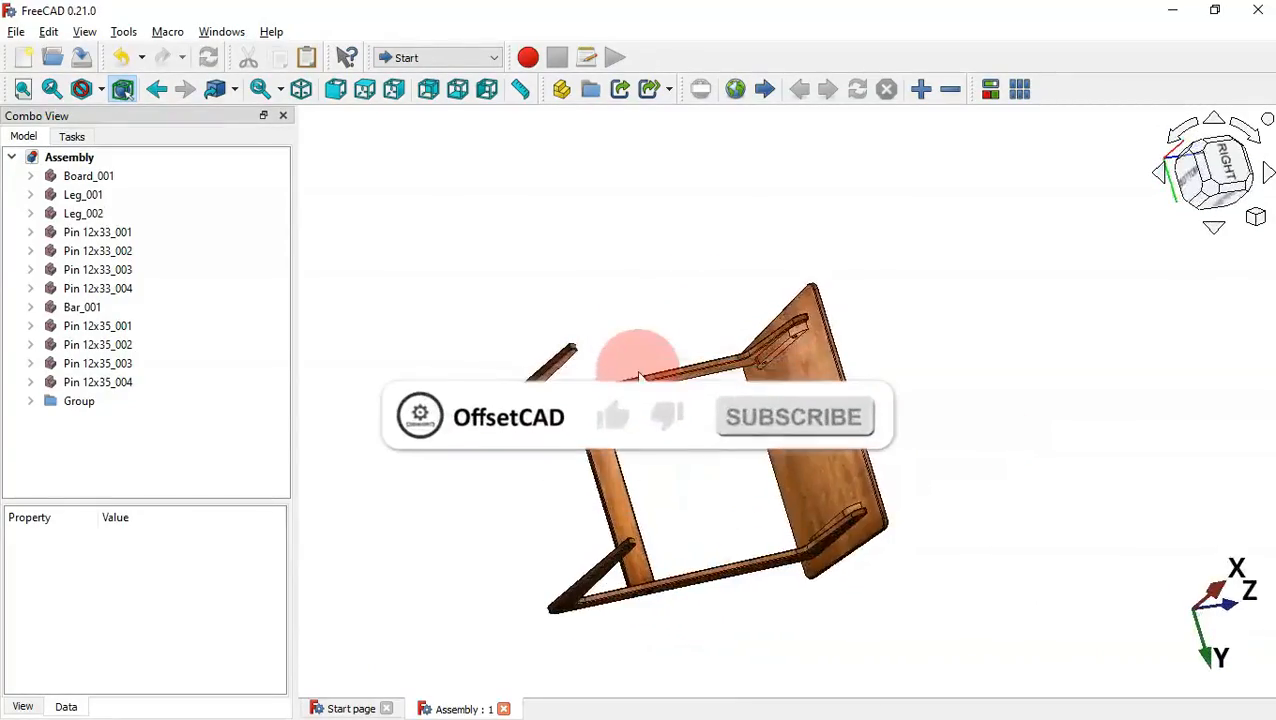
pyautogui.scroll(5, 715, 465)
pyautogui.scroll(-3, 716, 467)
pyautogui.scroll(-2, 716, 465)
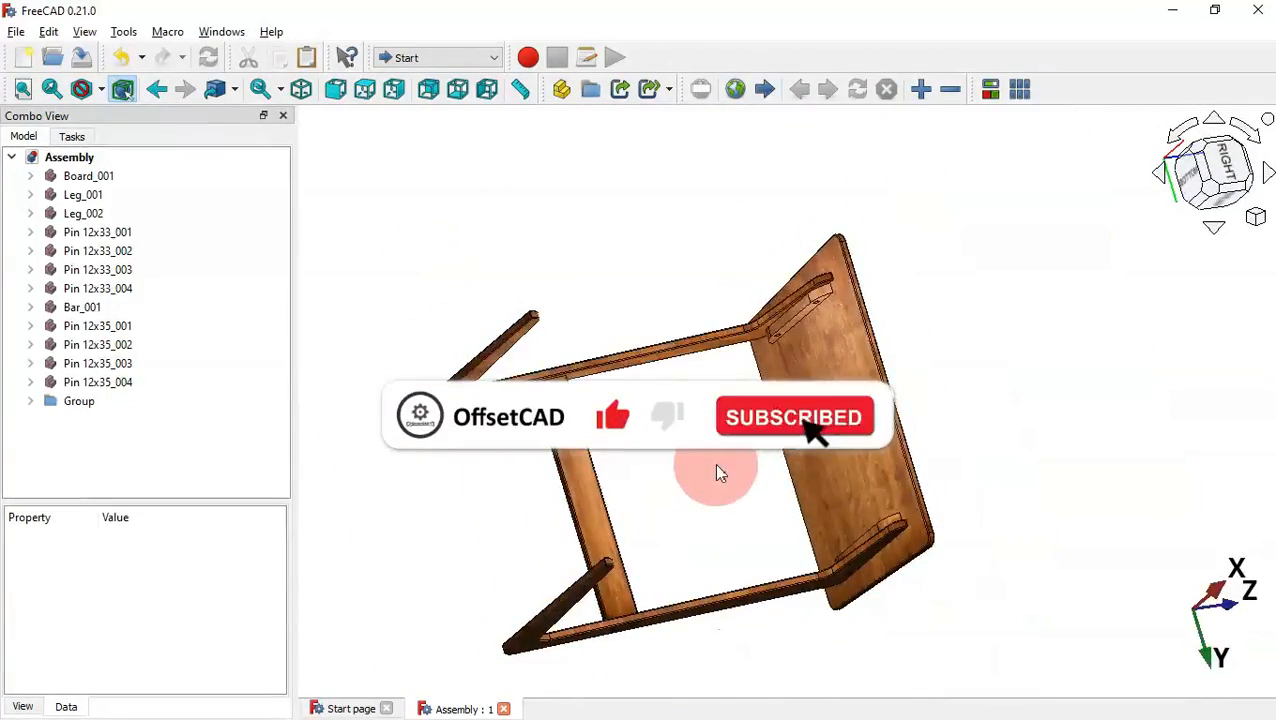
pyautogui.moveTo(716, 465); pyautogui.dragTo(905, 209, button='middle')
pyautogui.moveTo(984, 548); pyautogui.dragTo(809, 347, button='middle')
pyautogui.moveTo(536, 545); pyautogui.dragTo(772, 482, button='middle')
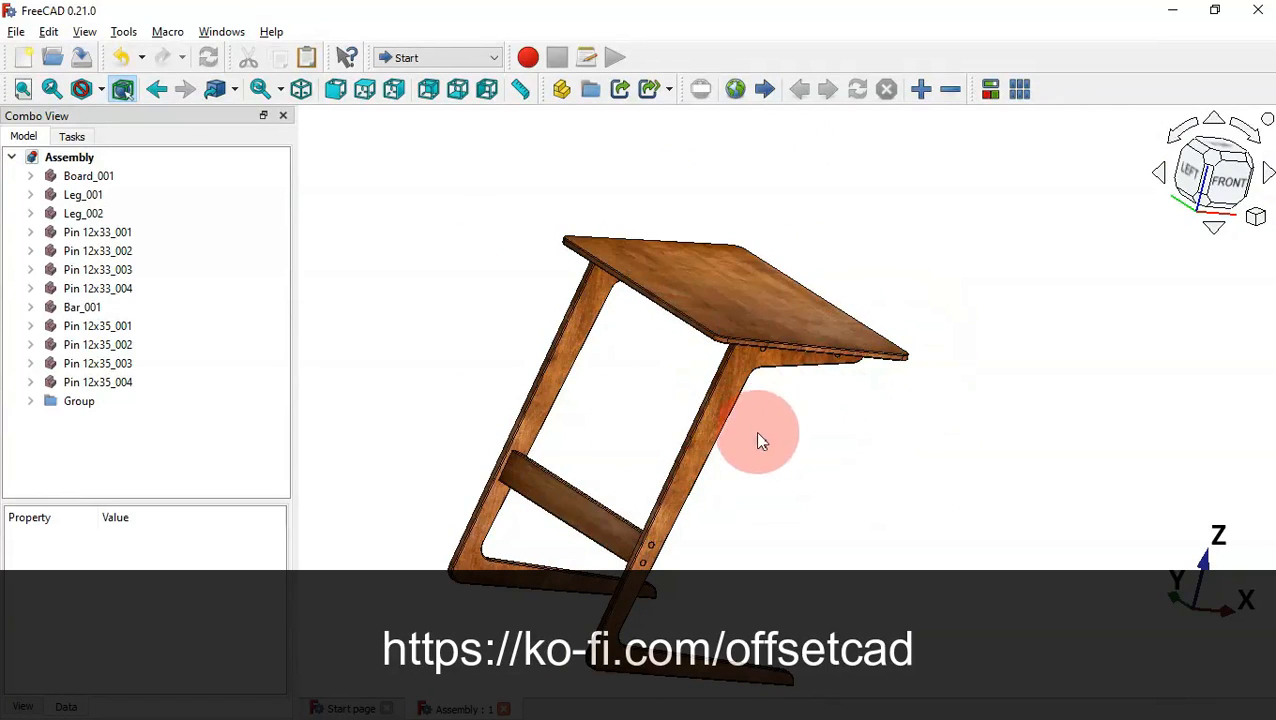
pyautogui.scroll(3, 762, 475)
pyautogui.scroll(-4, 762, 475)
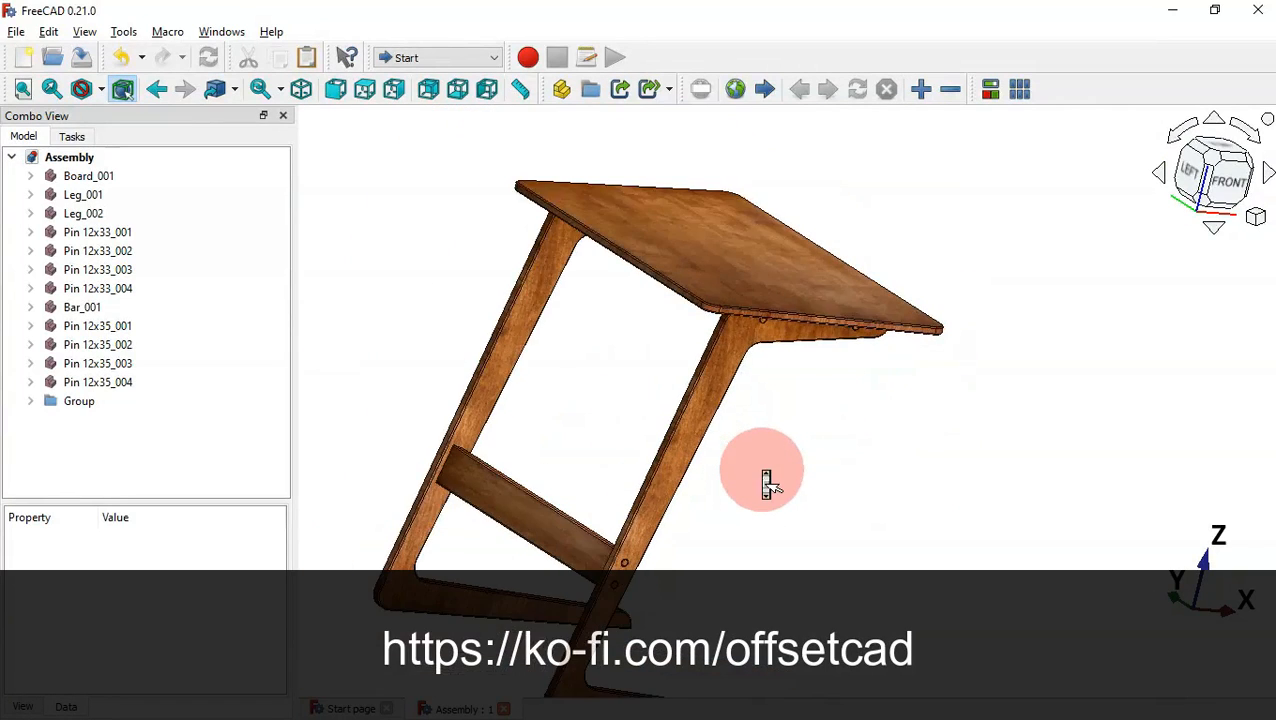
pyautogui.moveTo(585, 480); pyautogui.dragTo(660, 482, button='middle')
pyautogui.press('0')
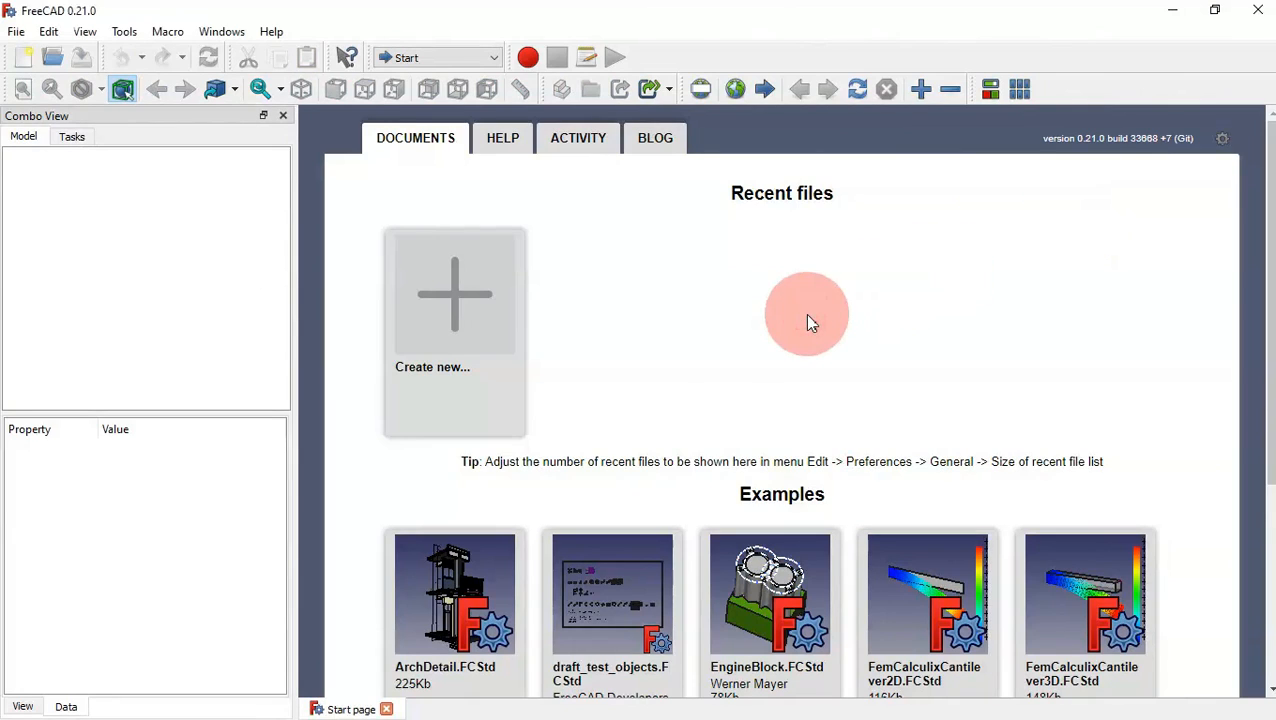
# Create a new document and save it as Board in the New model folder
pyautogui.click(463, 313)
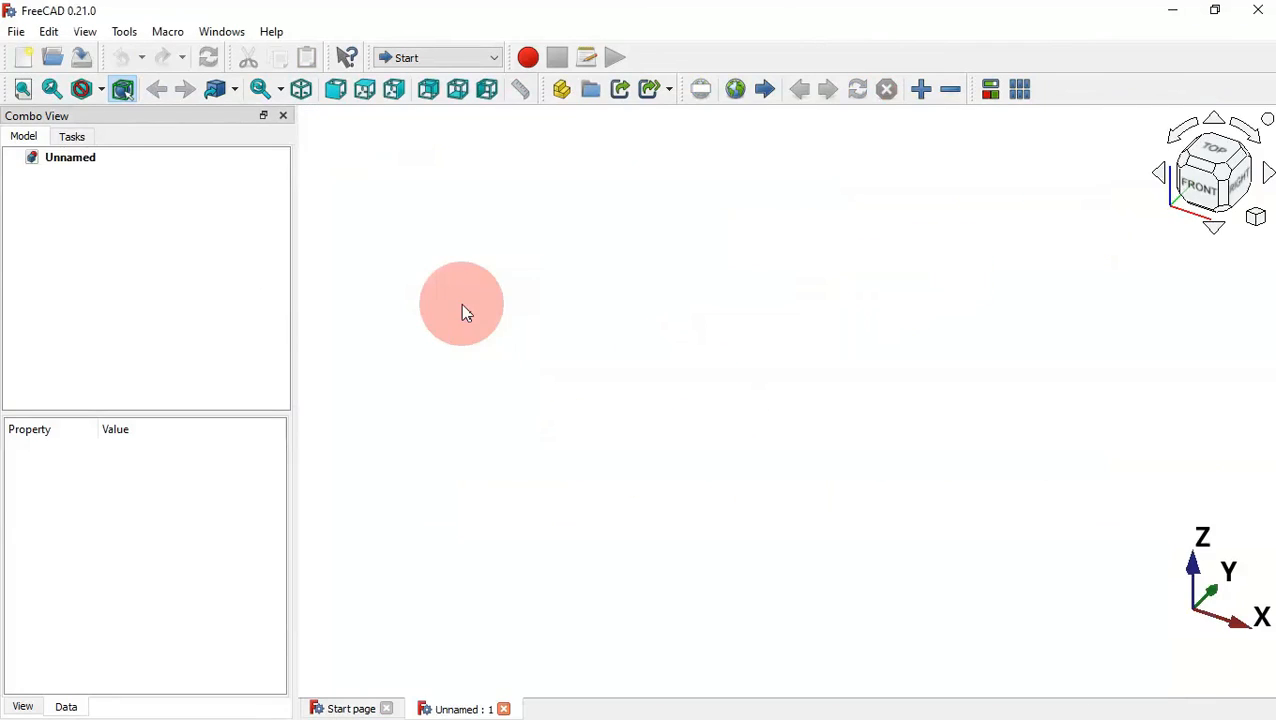
pyautogui.click(85, 62)
pyautogui.click(316, 369)
pyautogui.write('Board')
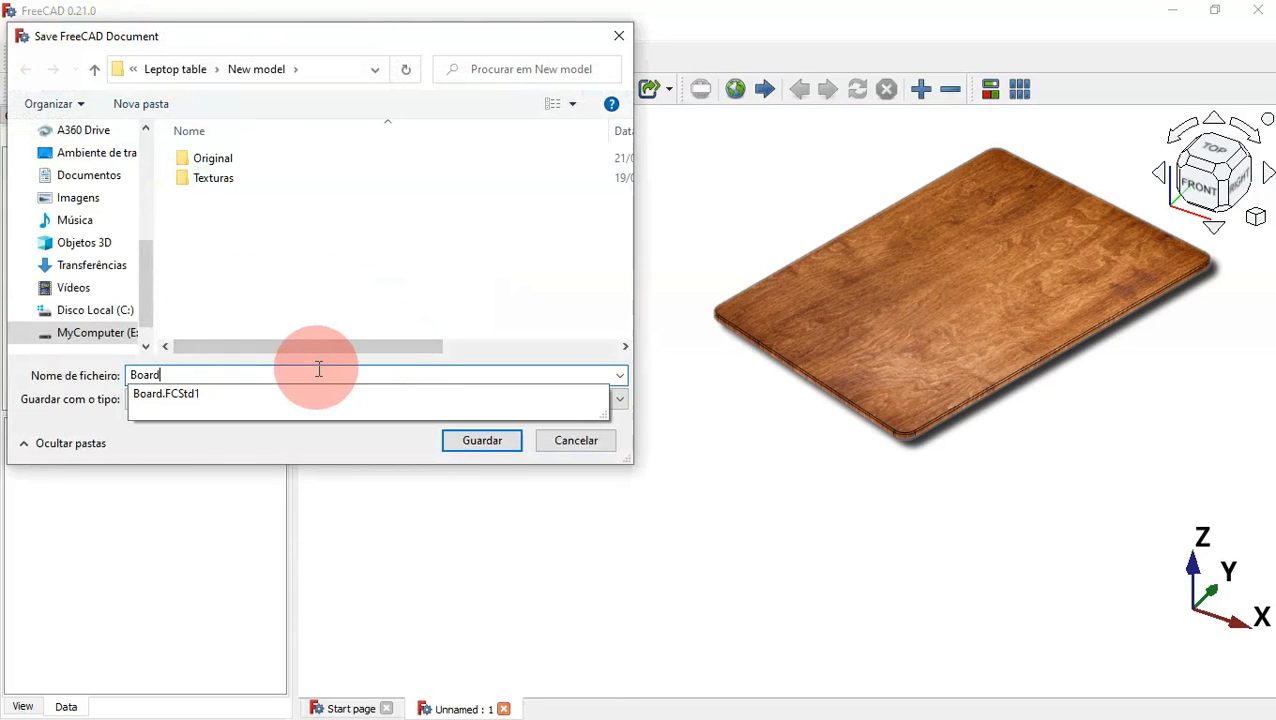
pyautogui.press('Return')
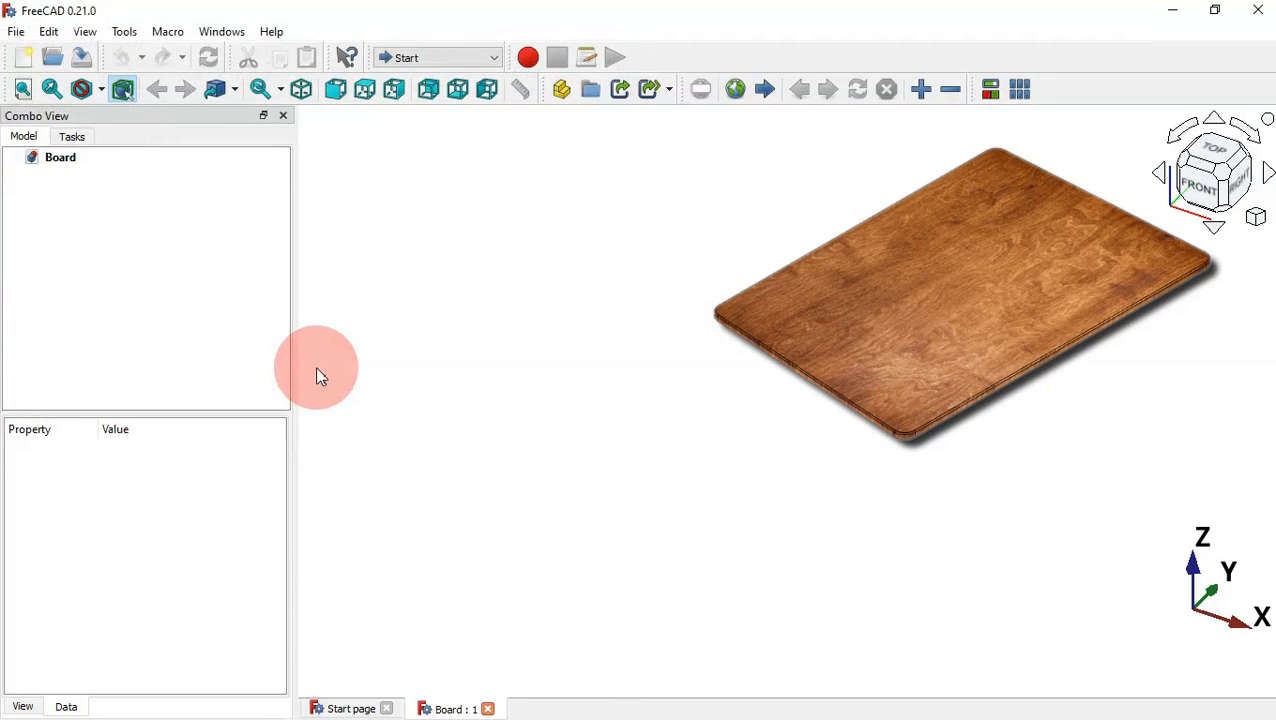
# Switch to the Part Design workbench and create a body with a new sketch on the XY plane
pyautogui.click(477, 58)
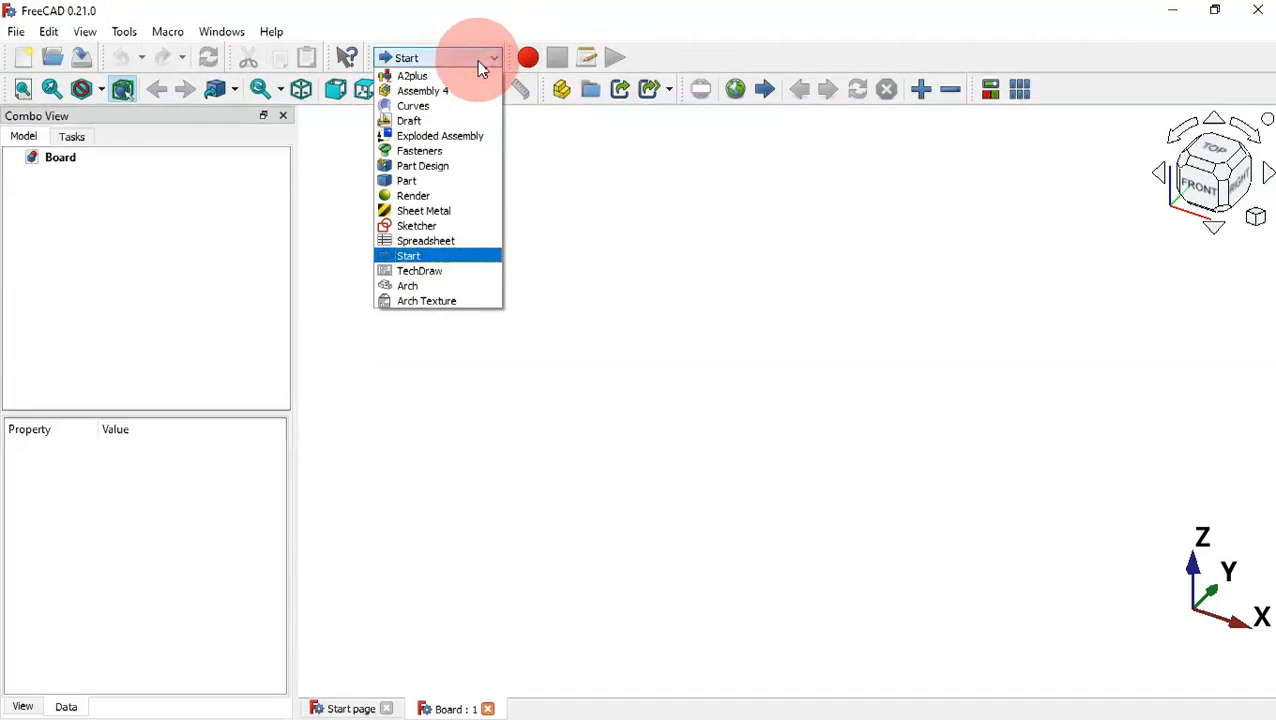
pyautogui.click(450, 162)
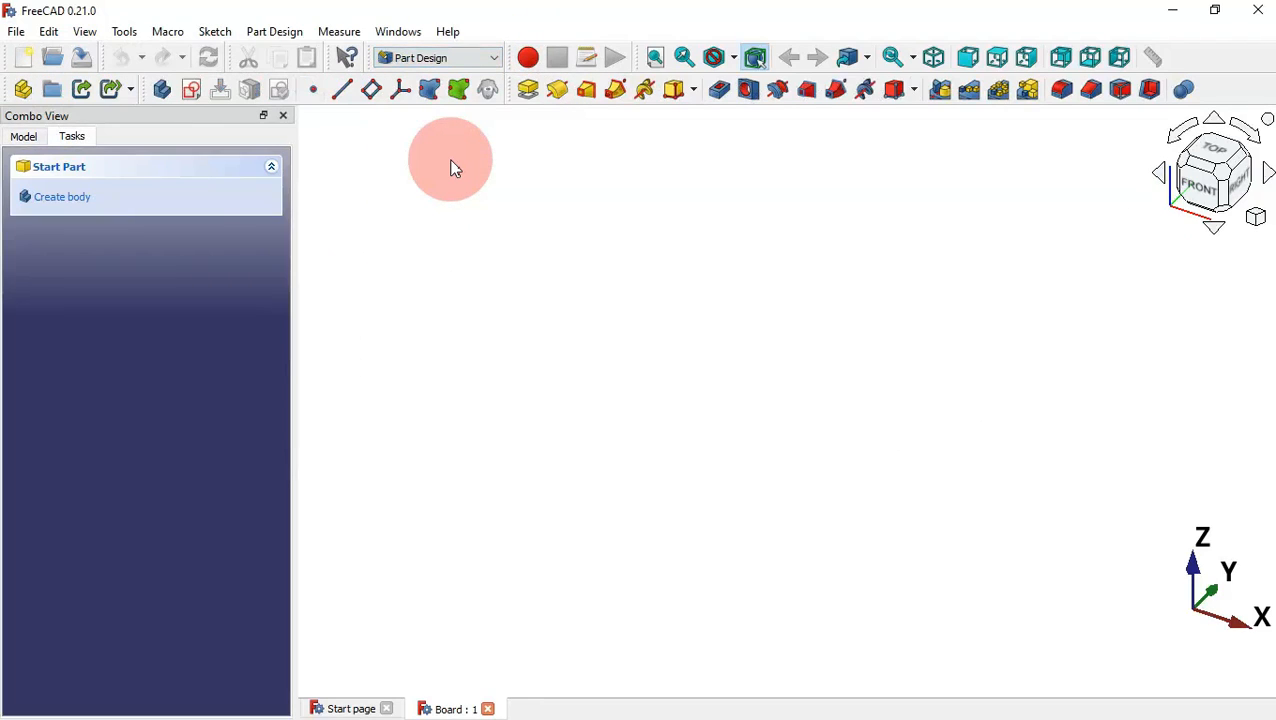
pyautogui.click(63, 207)
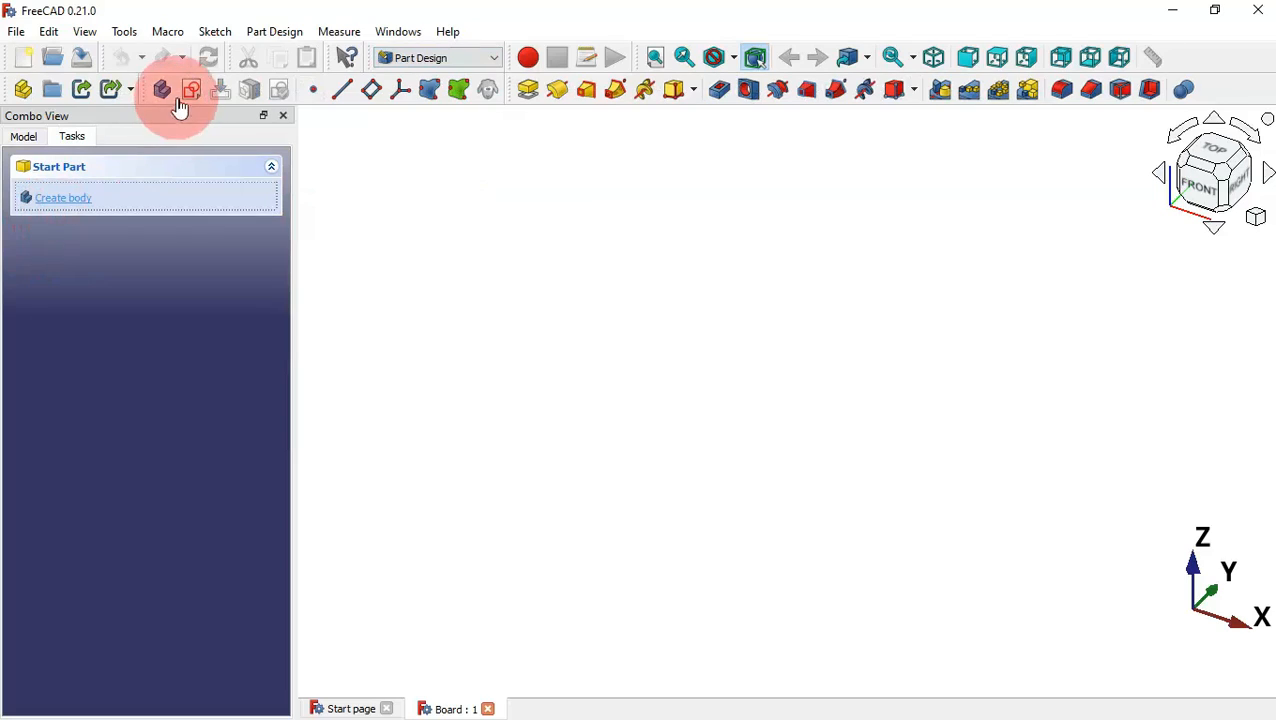
pyautogui.click(192, 91)
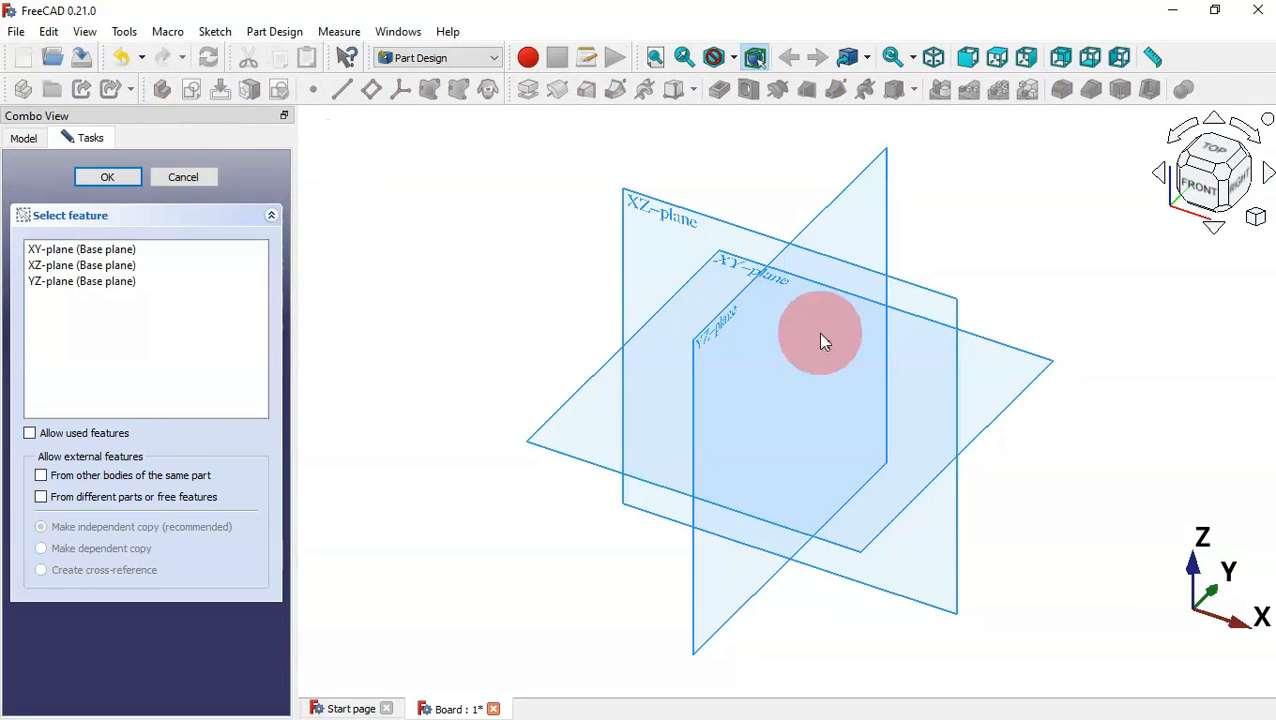
pyautogui.click(750, 268)
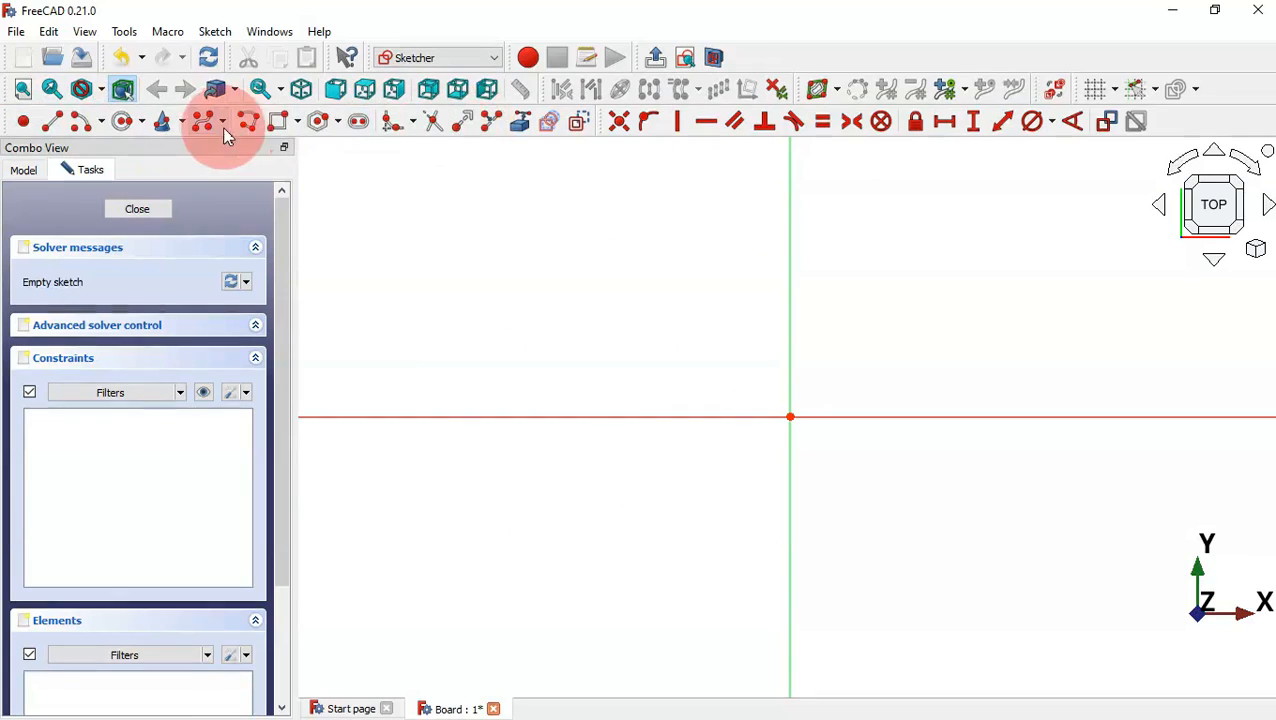
# Sketch a rectangle of about 103 by 68 mm around the origin
pyautogui.click(285, 125)
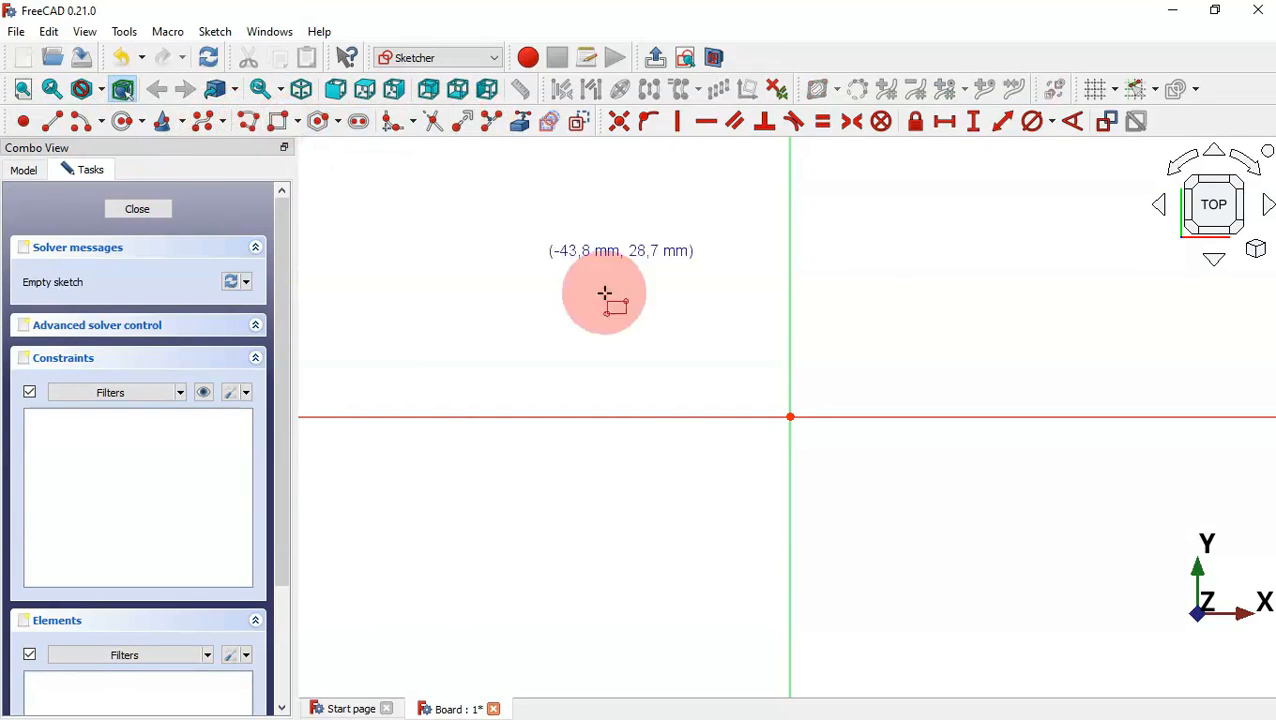
pyautogui.click(493, 217)
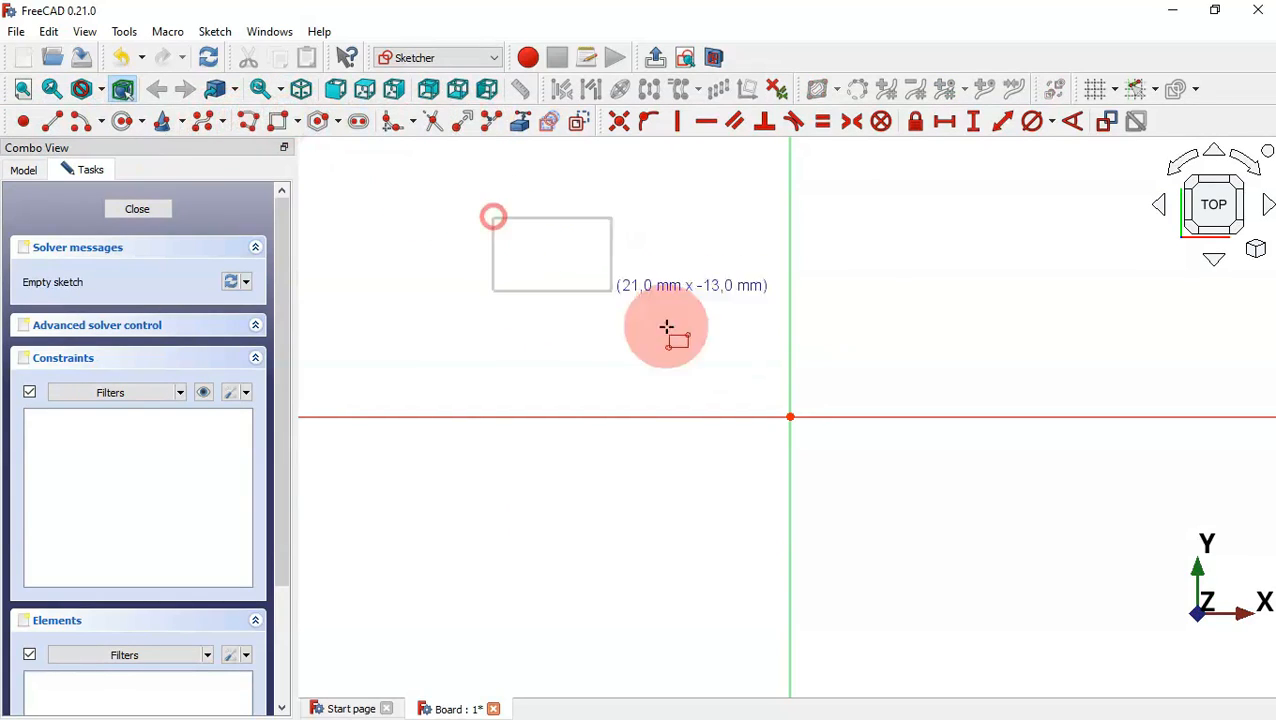
pyautogui.click(1070, 600)
pyautogui.scroll(-3, 797, 498)
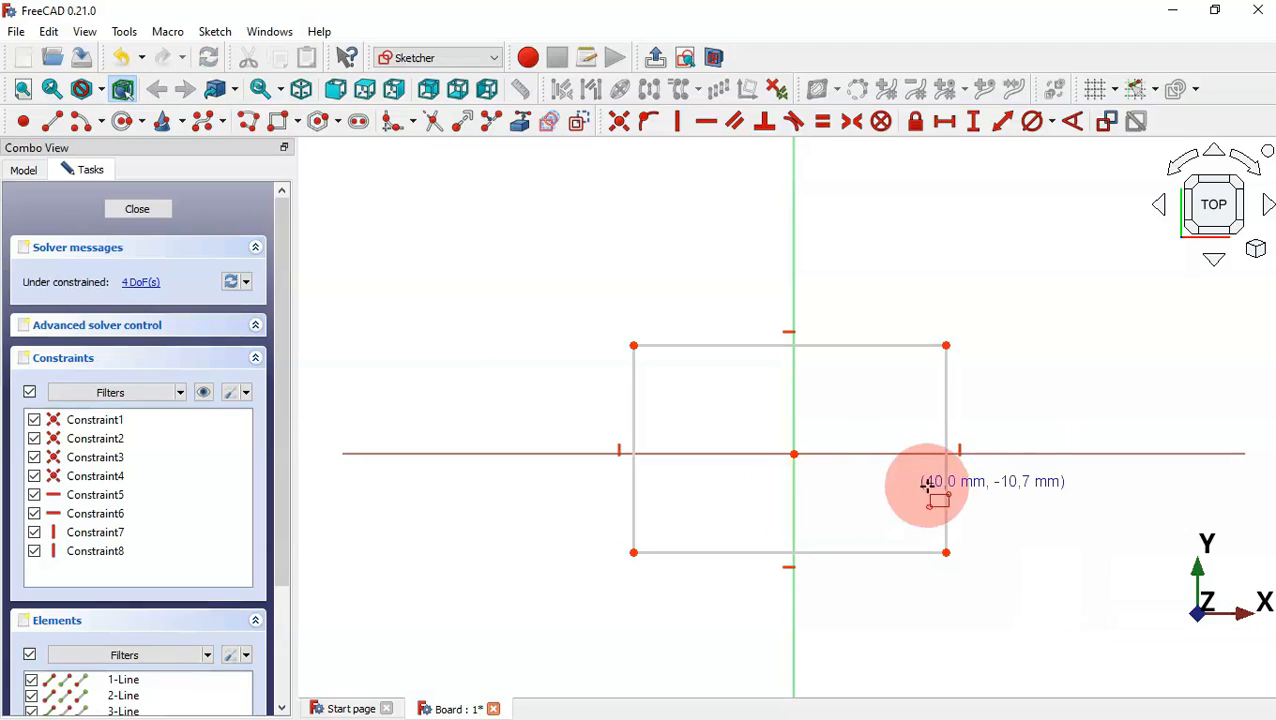
# Delete the horizontal constraints from the rectangle's upper and lower edges
pyautogui.click(790, 574)
pyautogui.click(788, 336)
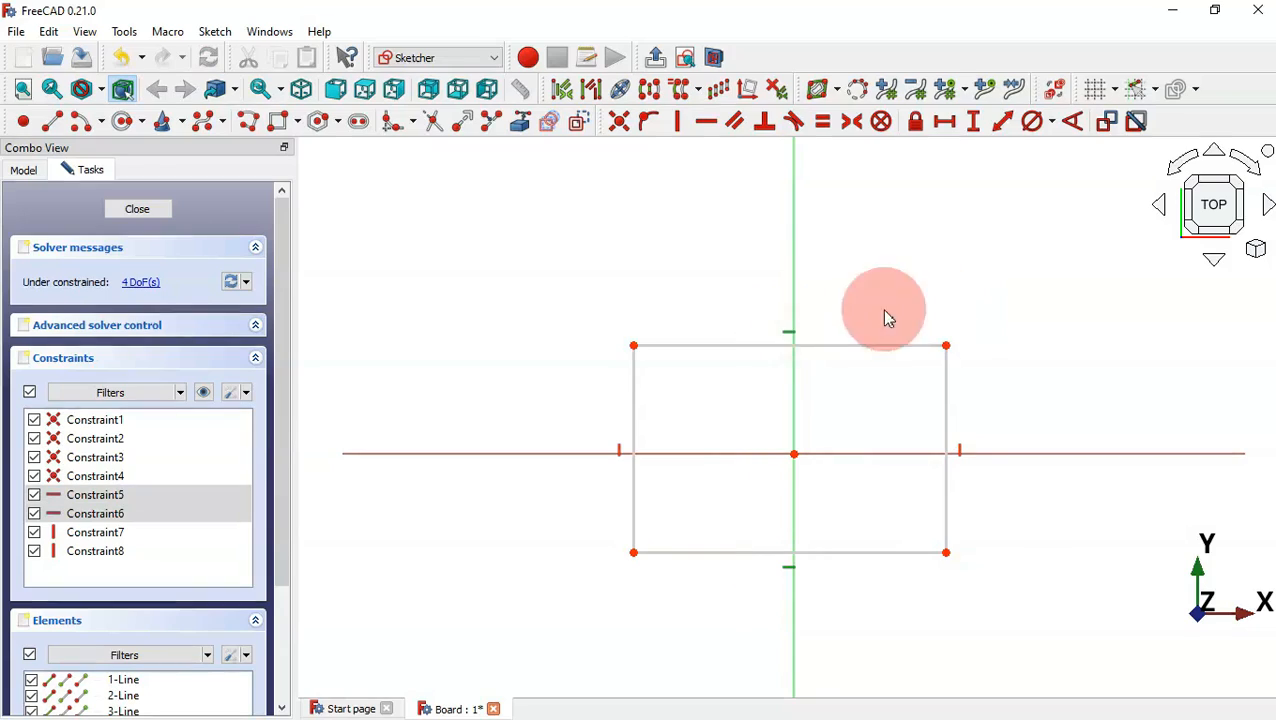
pyautogui.press('Delete')
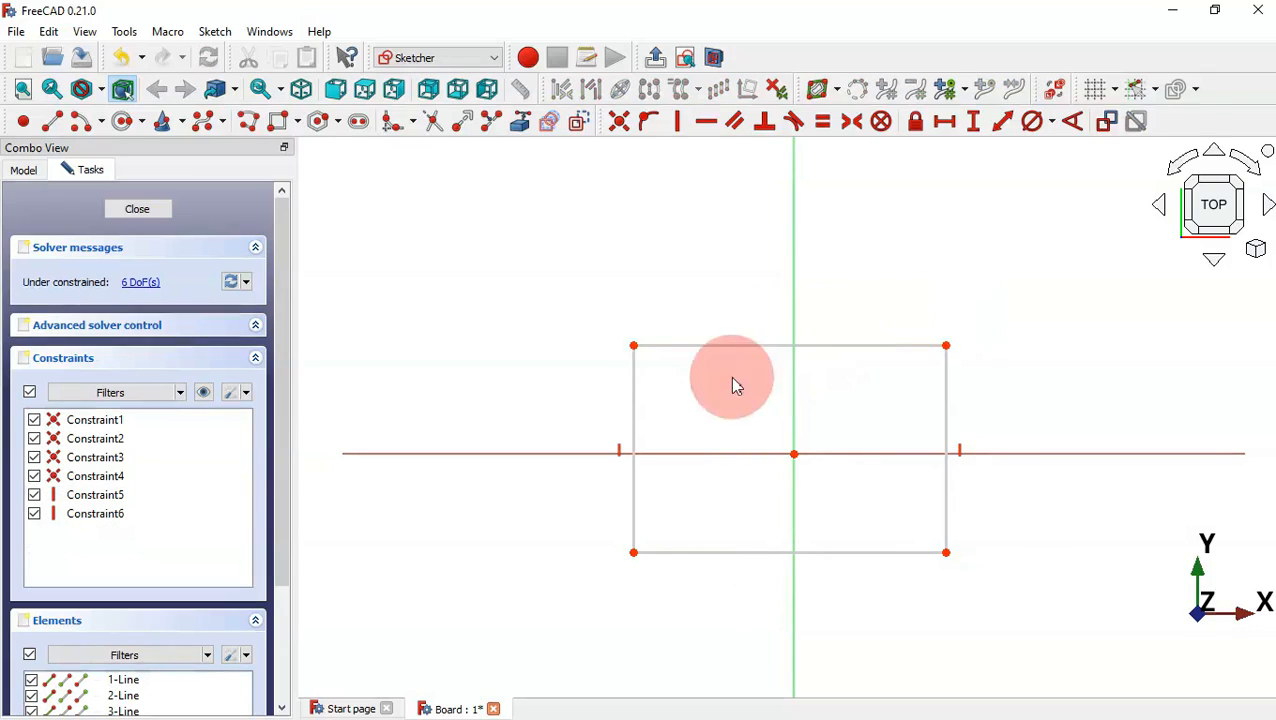
# Dimension the left vertical edge at 550 mm and the right vertical edge at 600 mm
pyautogui.click(1005, 124)
pyautogui.click(631, 426)
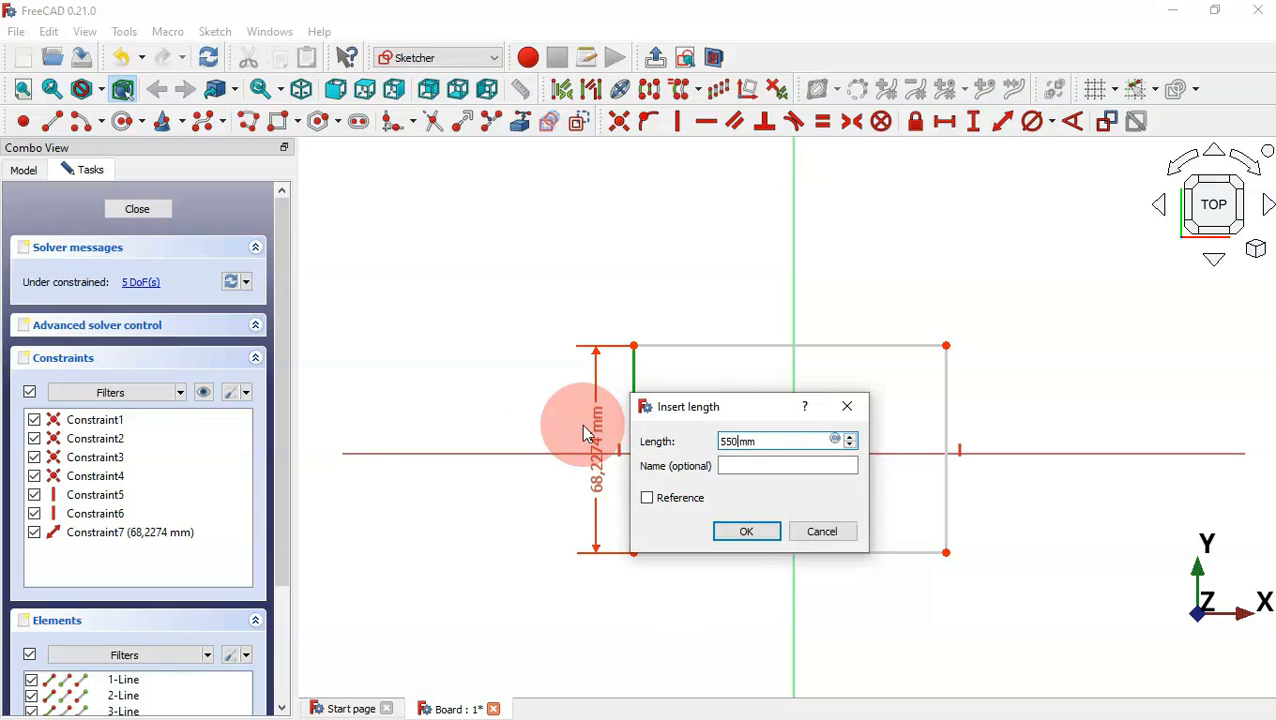
pyautogui.press('Return')
pyautogui.click(945, 438)
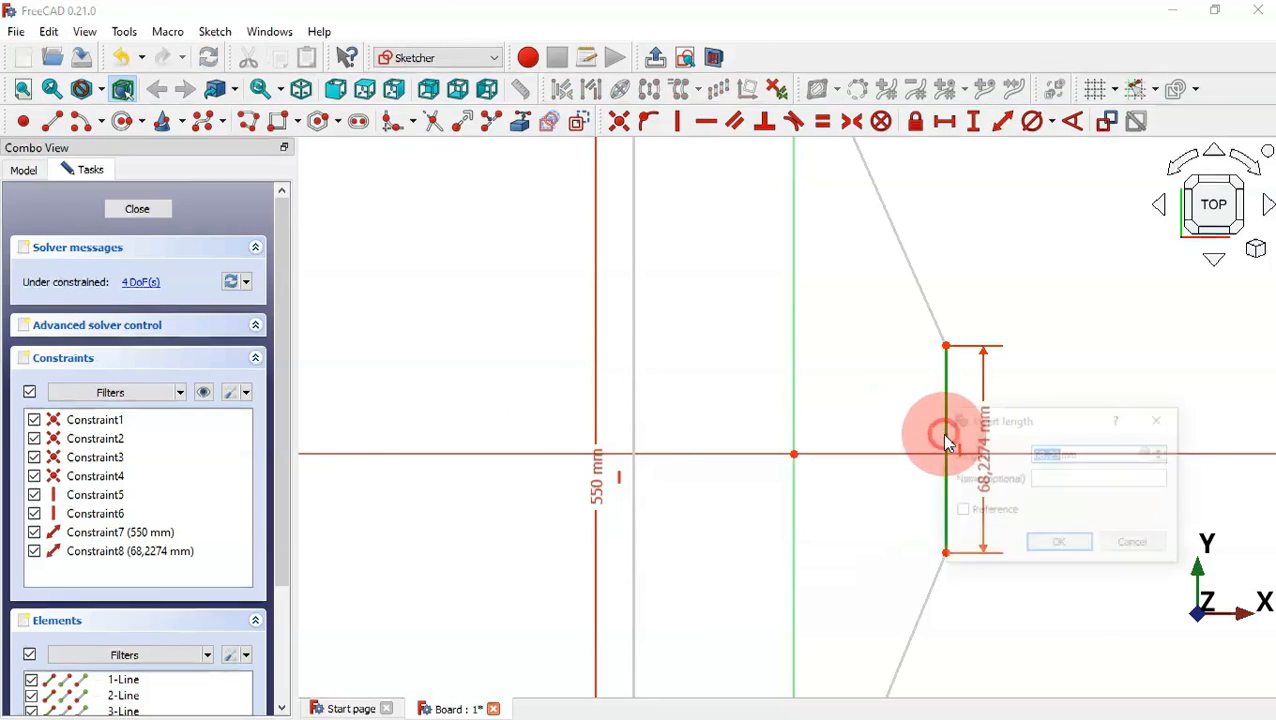
pyautogui.write('600')
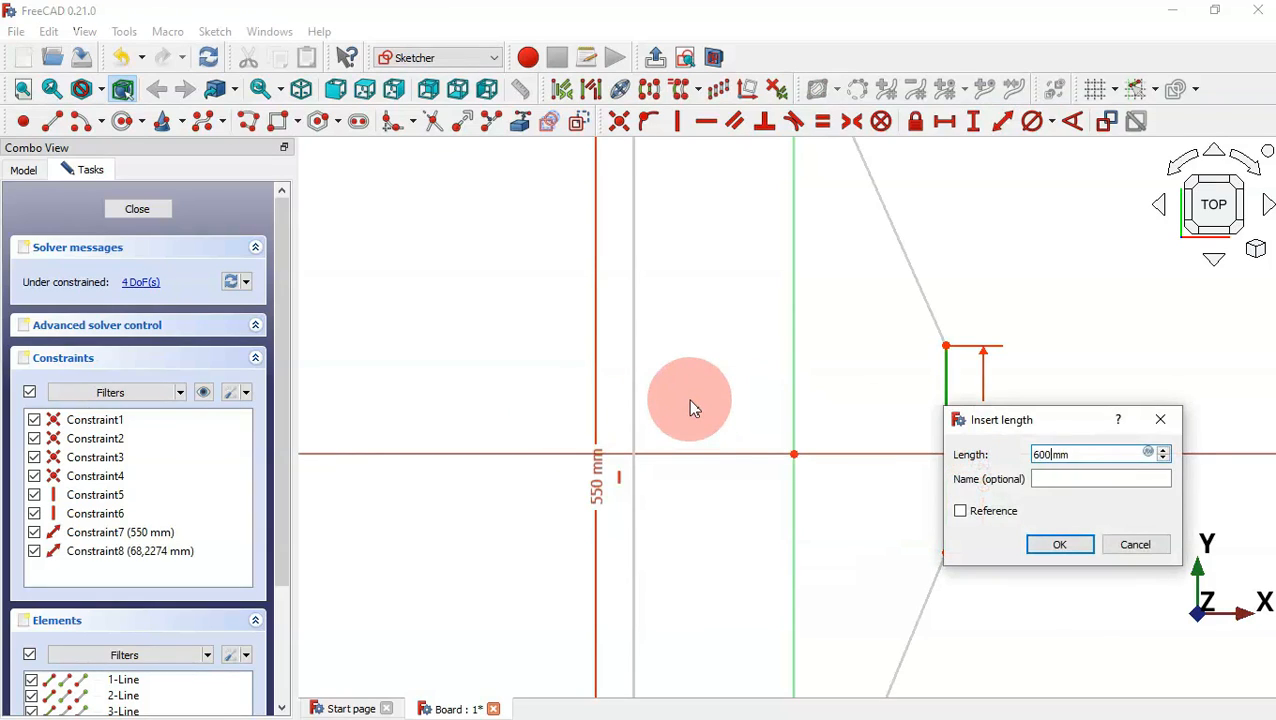
pyautogui.press('Return')
# Constrain the horizontal distance between the profile's two upper corners to 400 mm
pyautogui.scroll(-8, 810, 453)
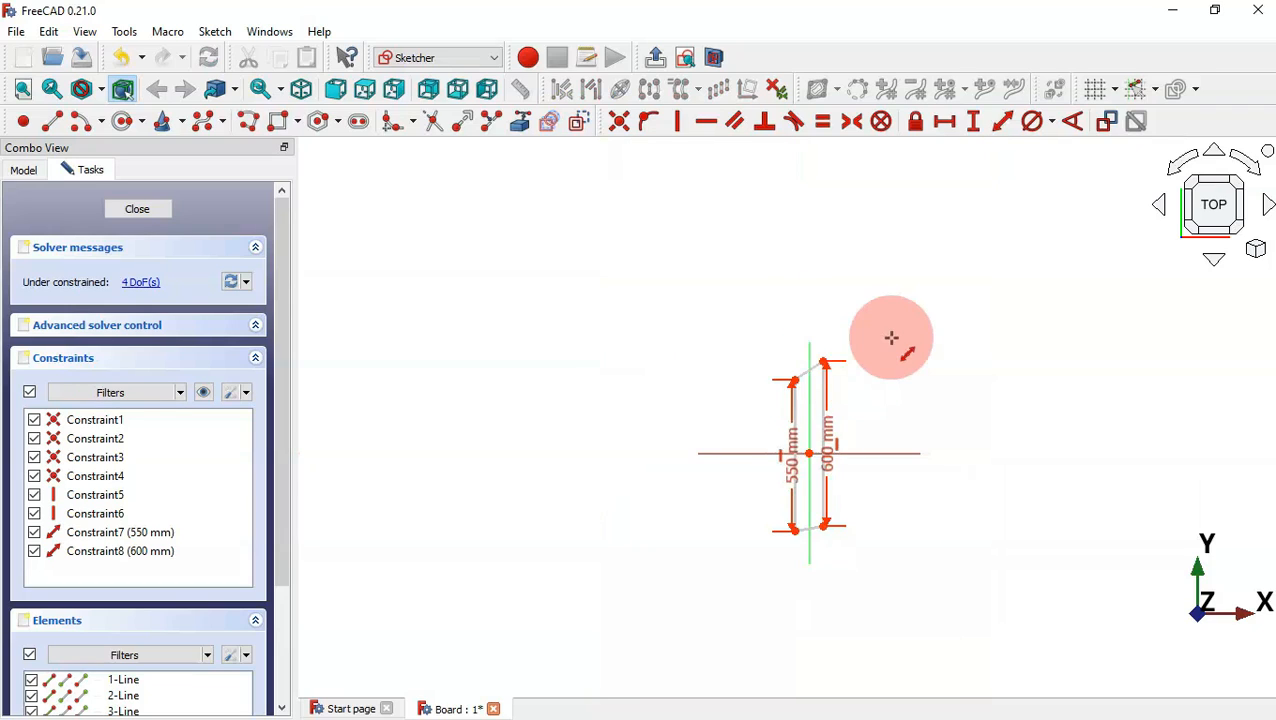
pyautogui.scroll(8, 891, 339)
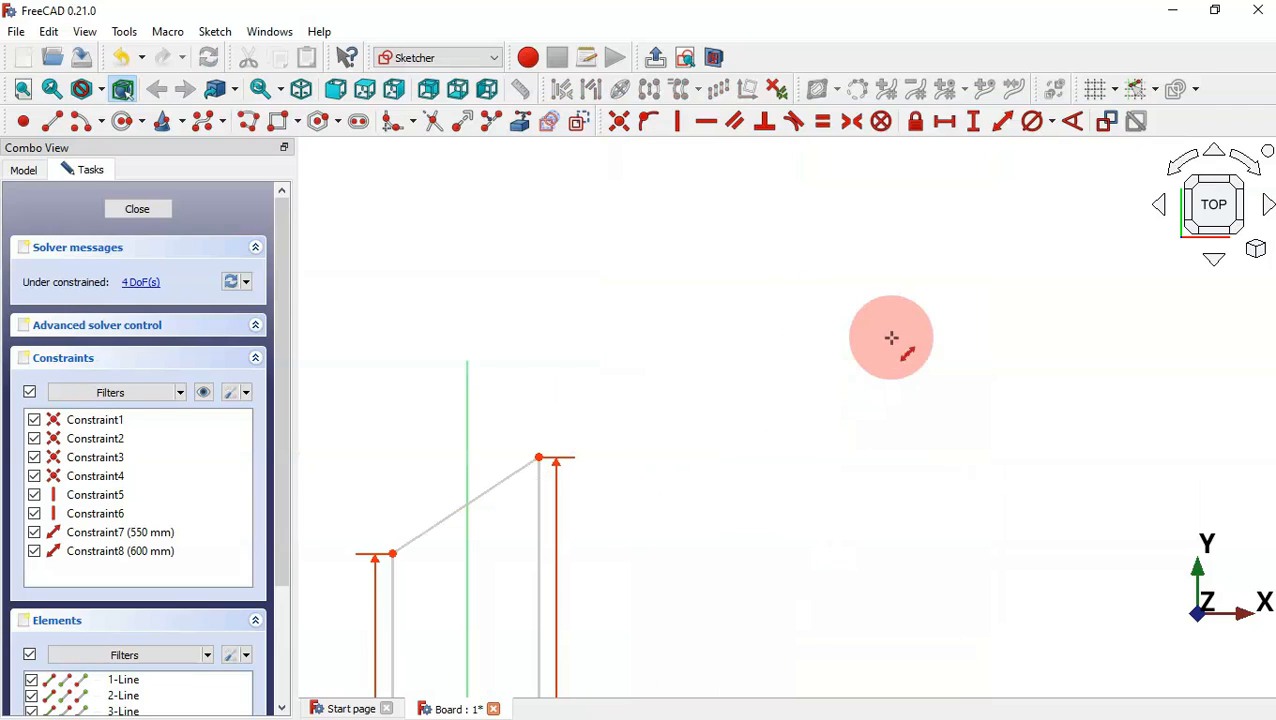
pyautogui.click(943, 128)
pyautogui.click(535, 457)
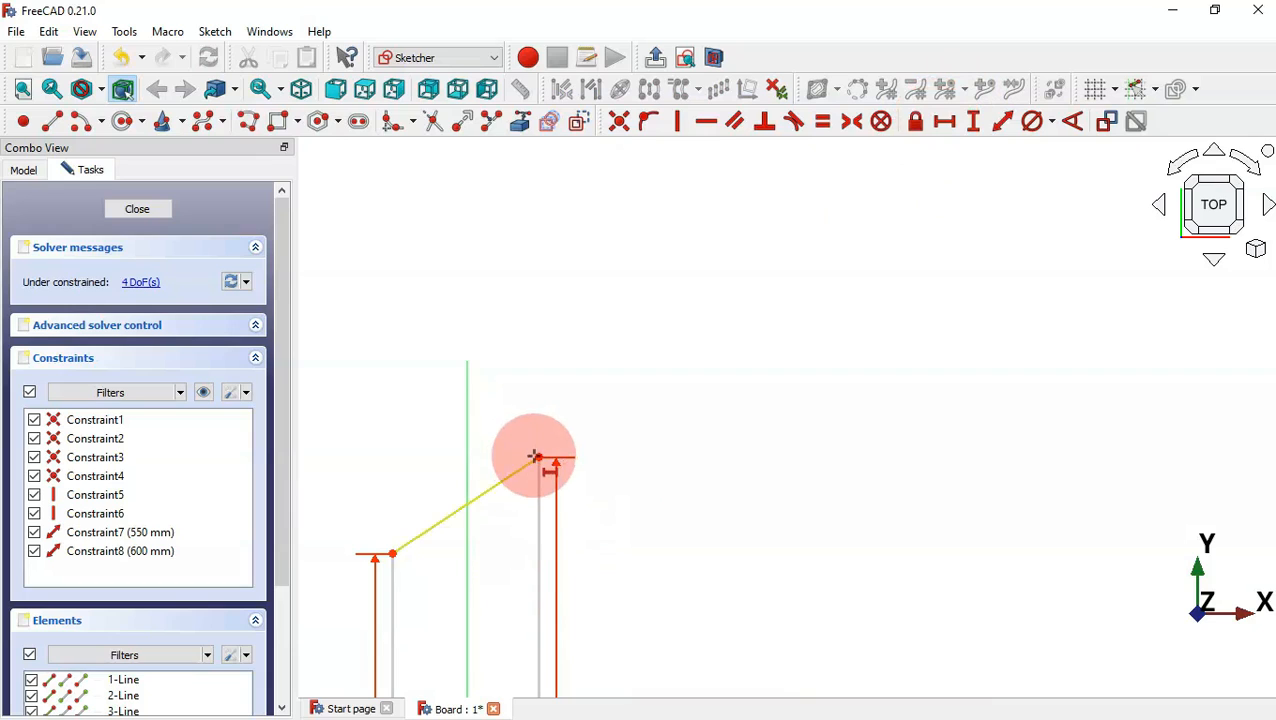
pyautogui.click(389, 553)
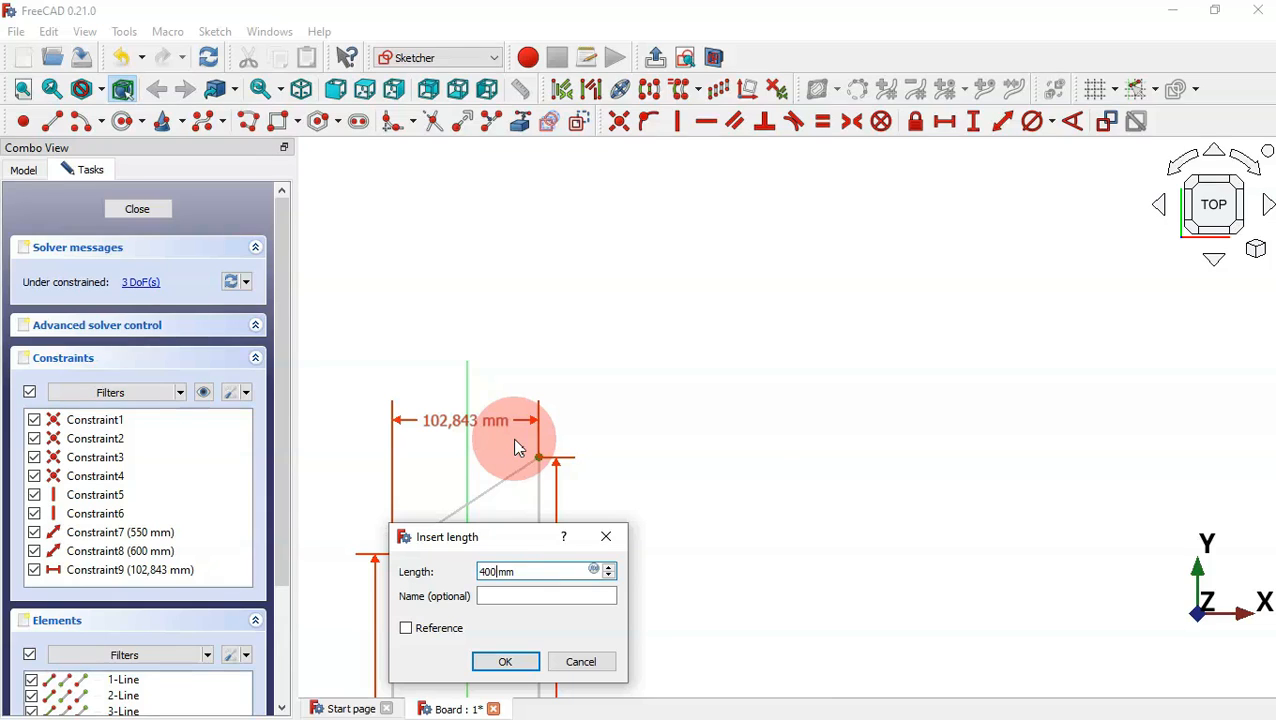
pyautogui.press('Return')
# Constrain the horizontal distance between the upper-right corner and the origin to 200 mm
pyautogui.scroll(-5, 863, 327)
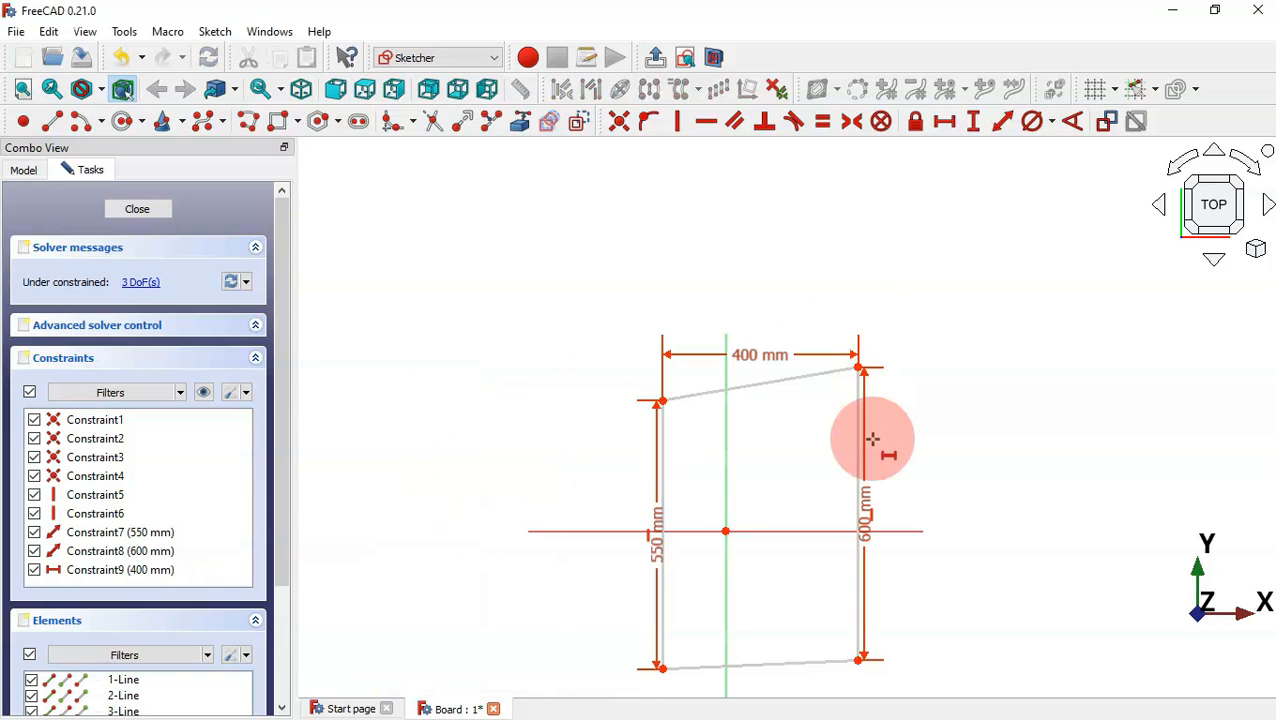
pyautogui.scroll(5, 872, 440)
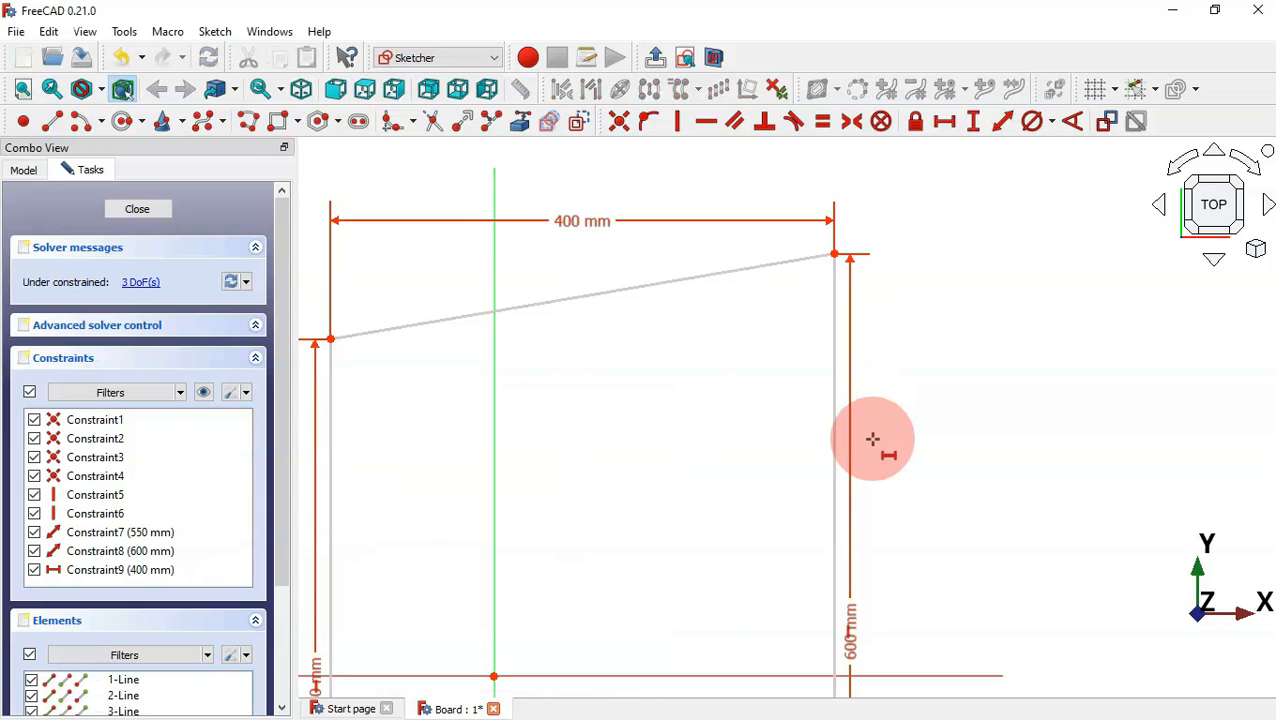
pyautogui.click(834, 252)
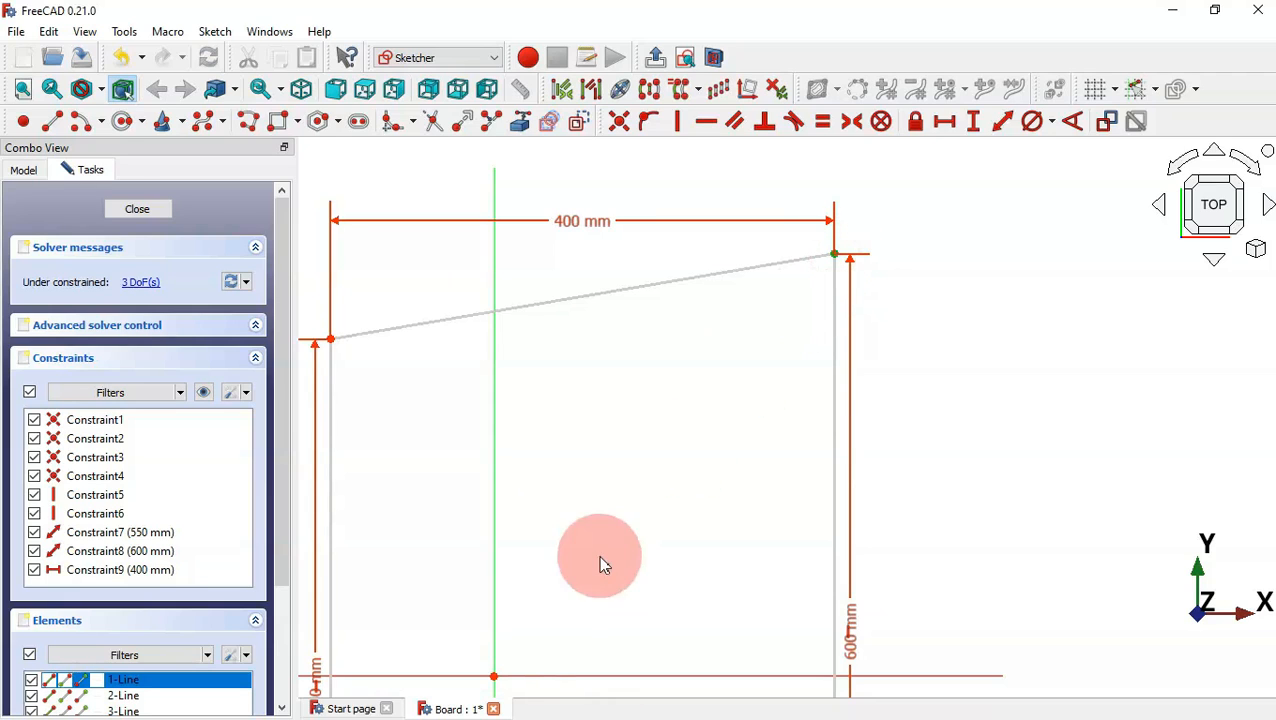
pyautogui.click(493, 676)
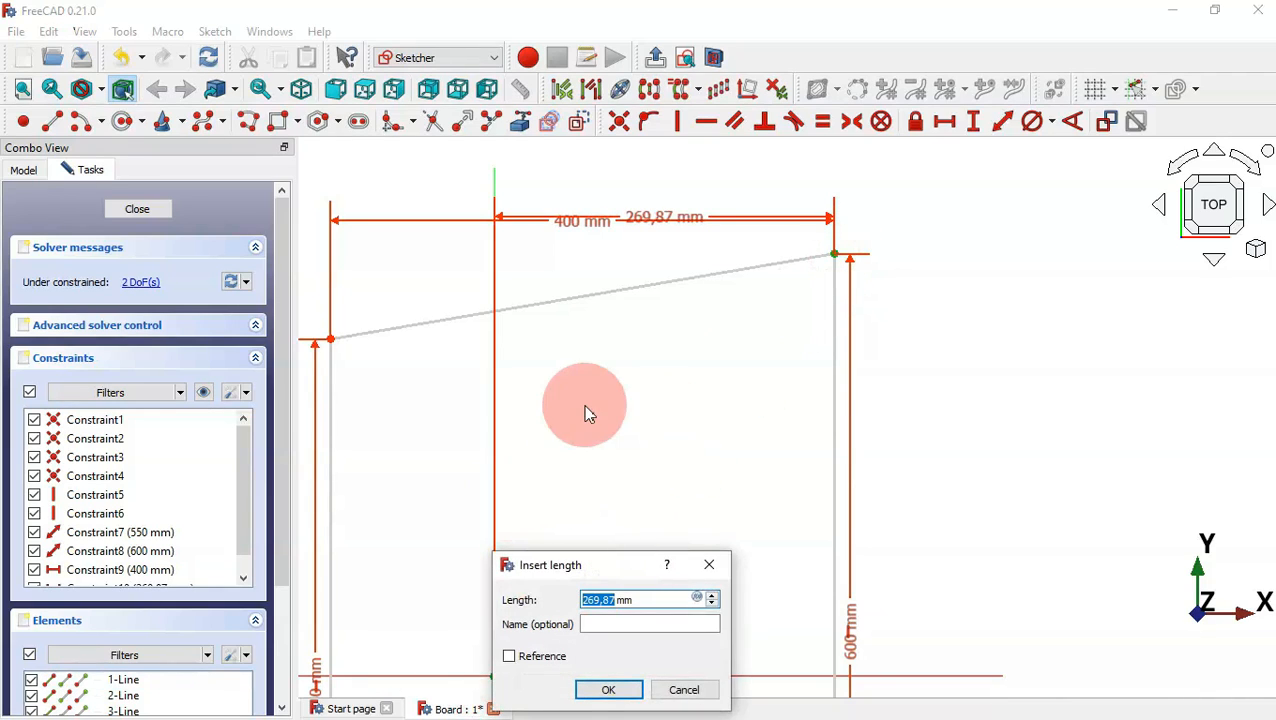
pyautogui.press('Return')
# Make the endpoints of the 550 mm edge symmetric about the horizontal axis
pyautogui.scroll(-3, 841, 330)
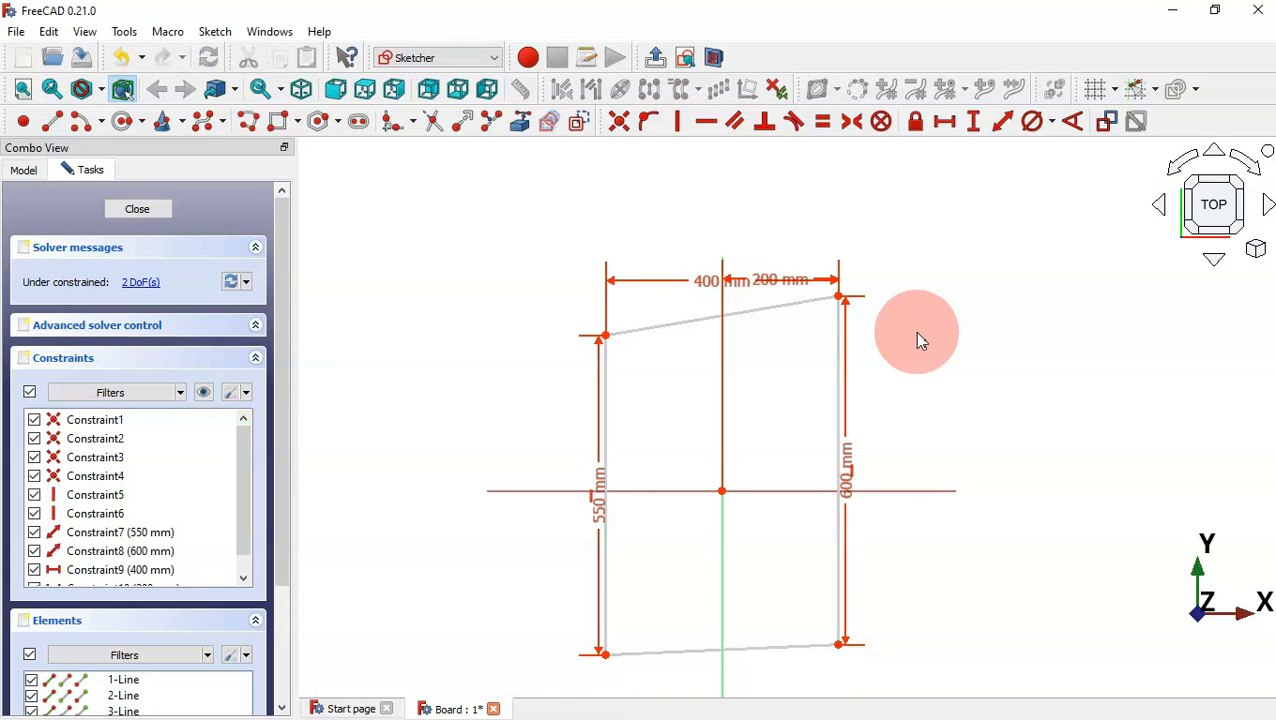
pyautogui.click(855, 124)
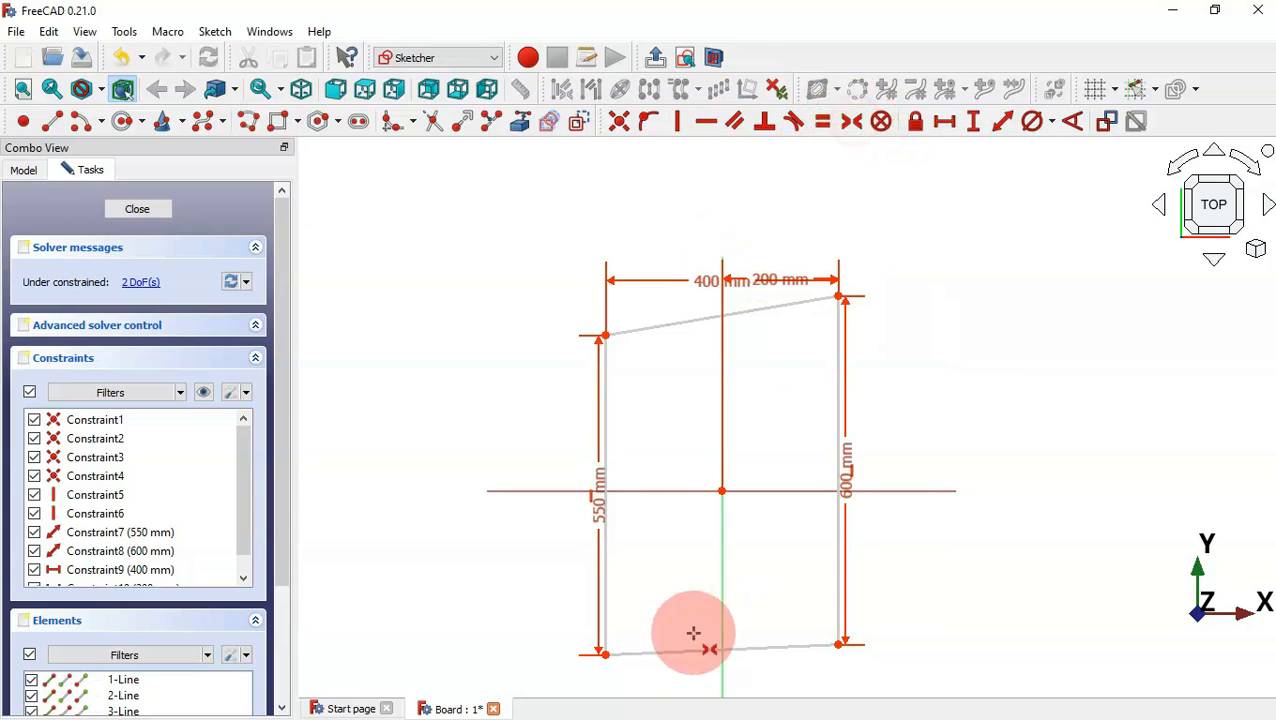
pyautogui.click(605, 333)
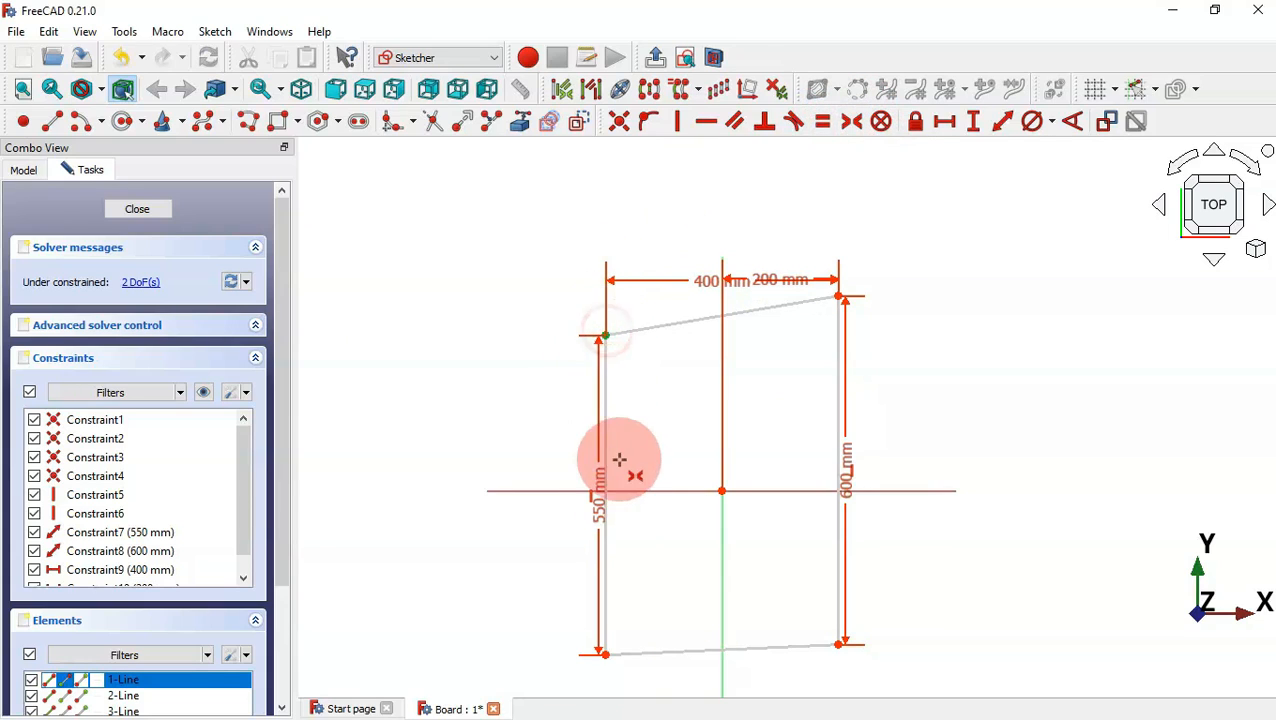
pyautogui.click(627, 490)
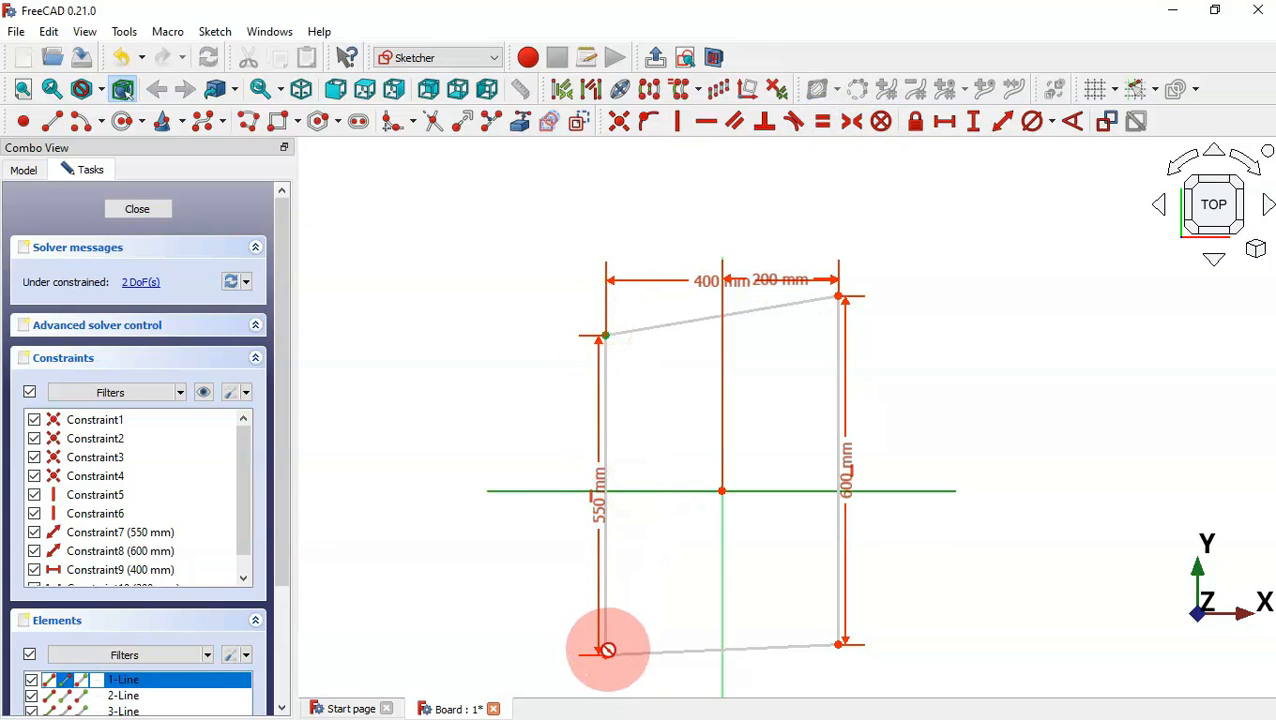
pyautogui.click(605, 652)
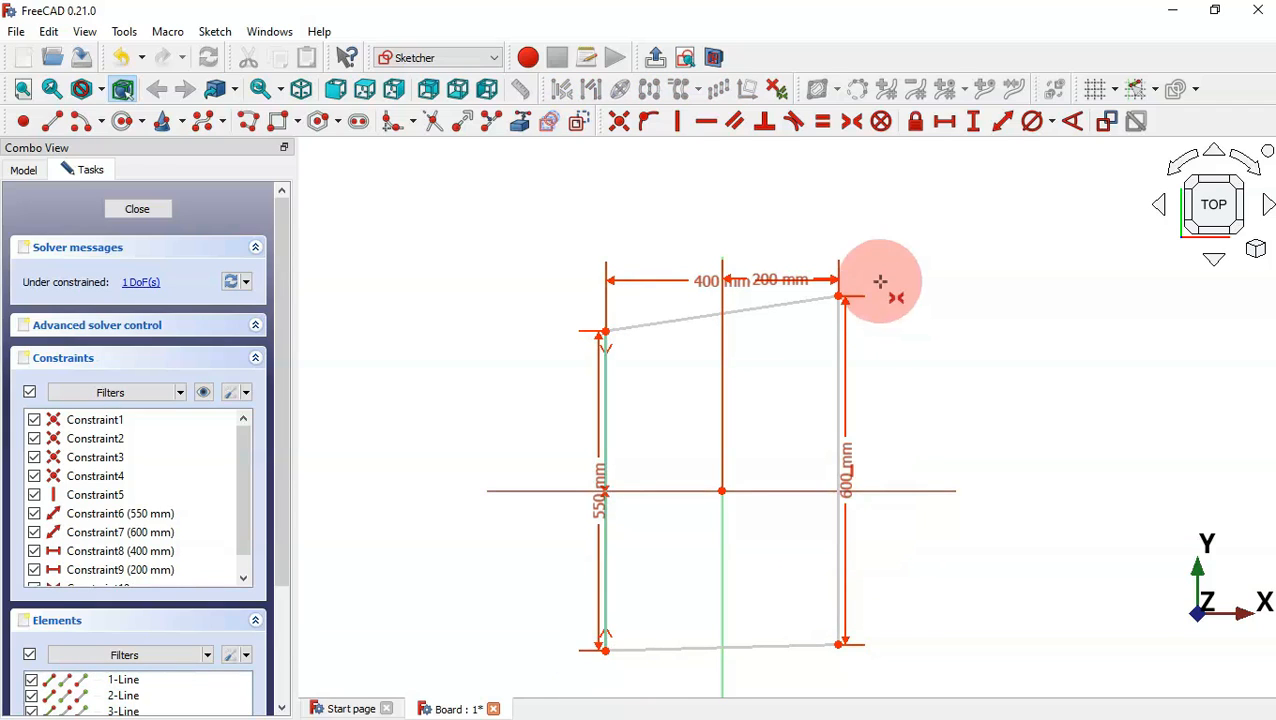
# Make the endpoints of the 600 mm edge symmetric about the horizontal axis
pyautogui.click(840, 297)
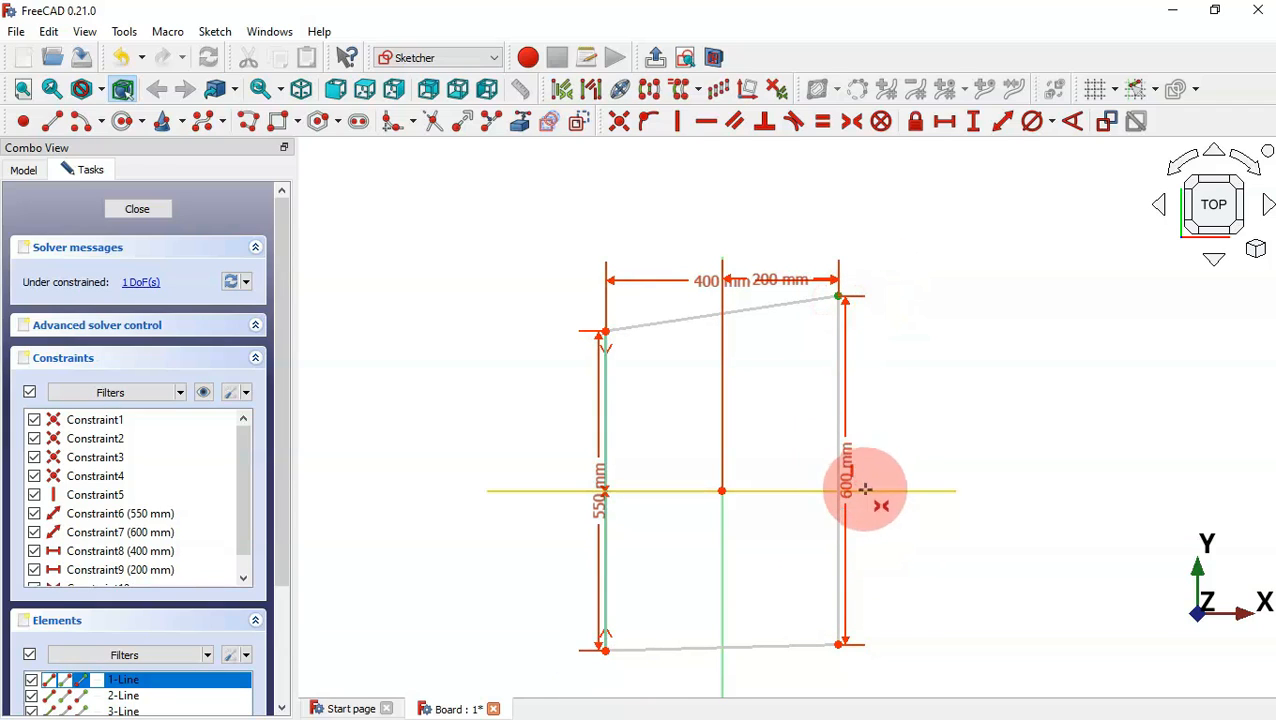
pyautogui.click(865, 490)
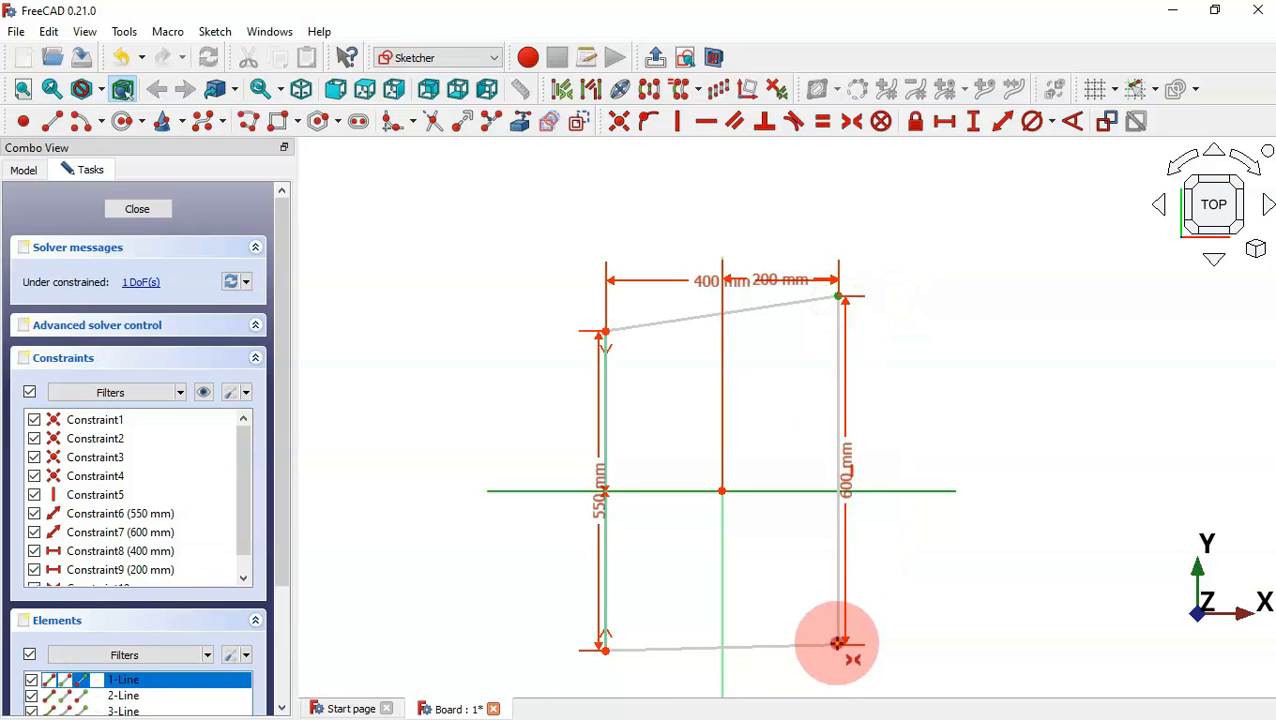
pyautogui.click(837, 643)
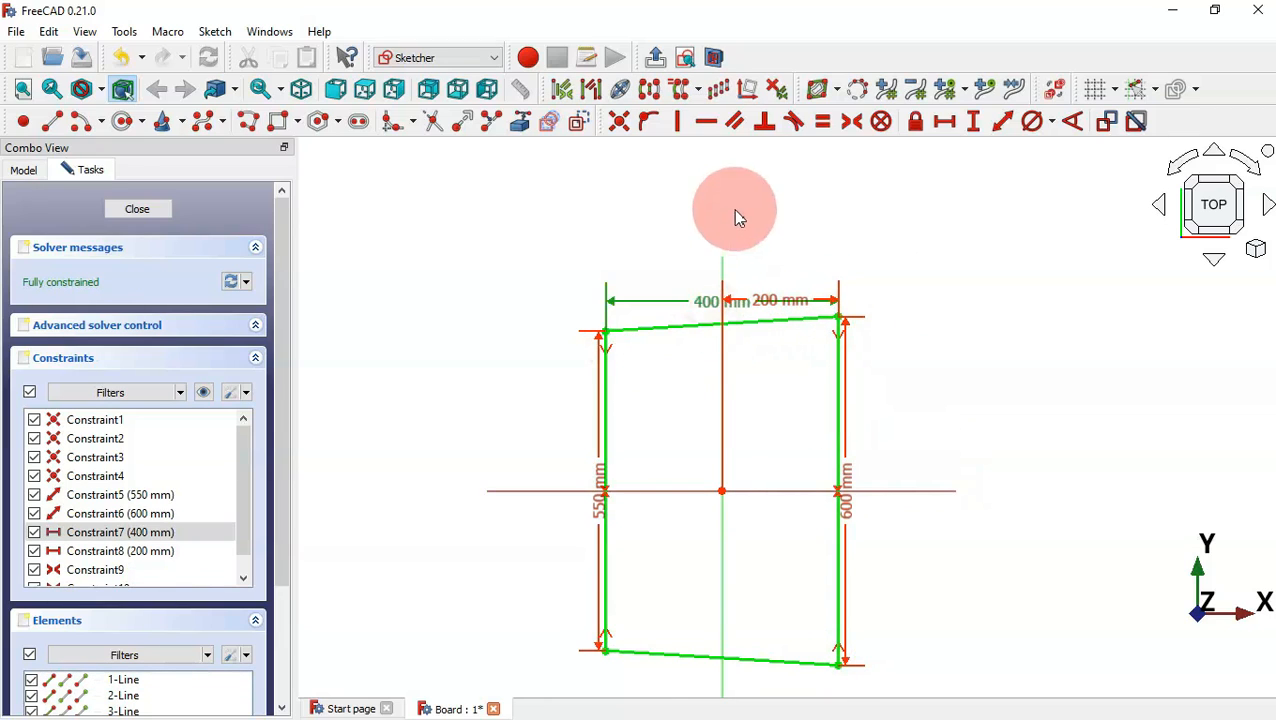
# Reposition the 400, 550, 200 and 600 mm dimension labels clear of the board profile and leave the sketch
pyautogui.moveTo(709, 296); pyautogui.dragTo(722, 226)
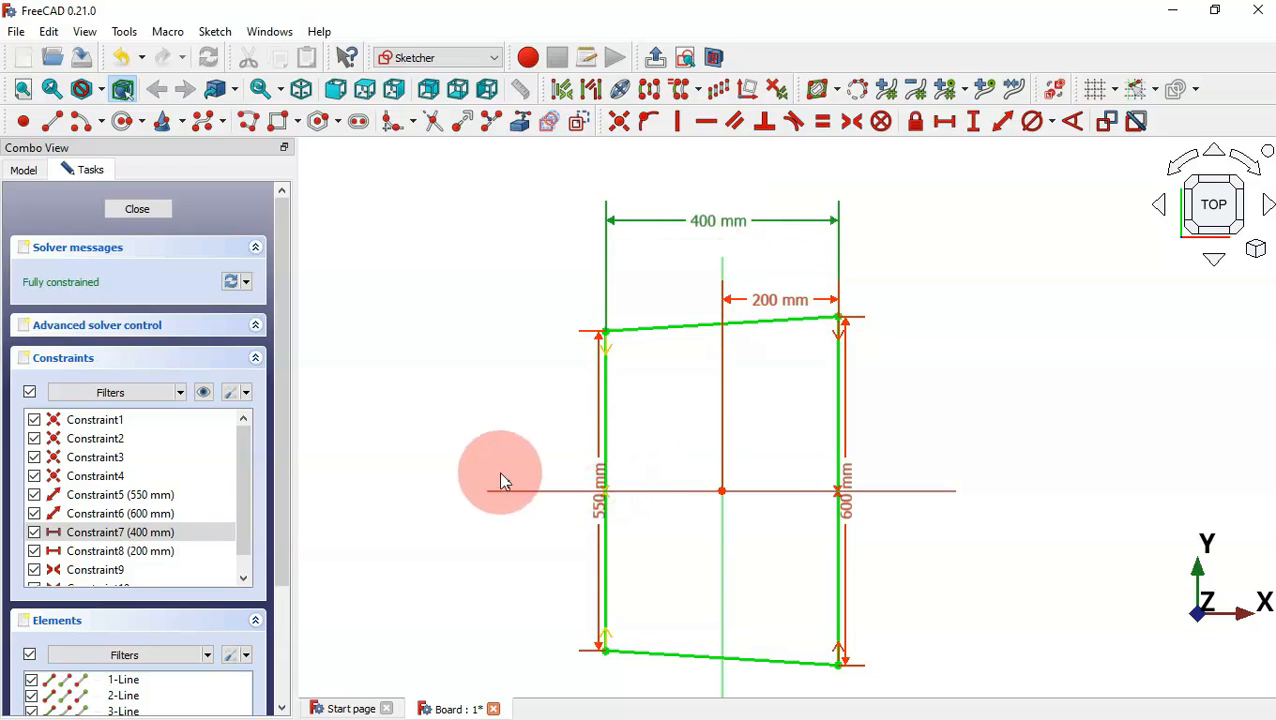
pyautogui.moveTo(601, 481); pyautogui.dragTo(481, 476)
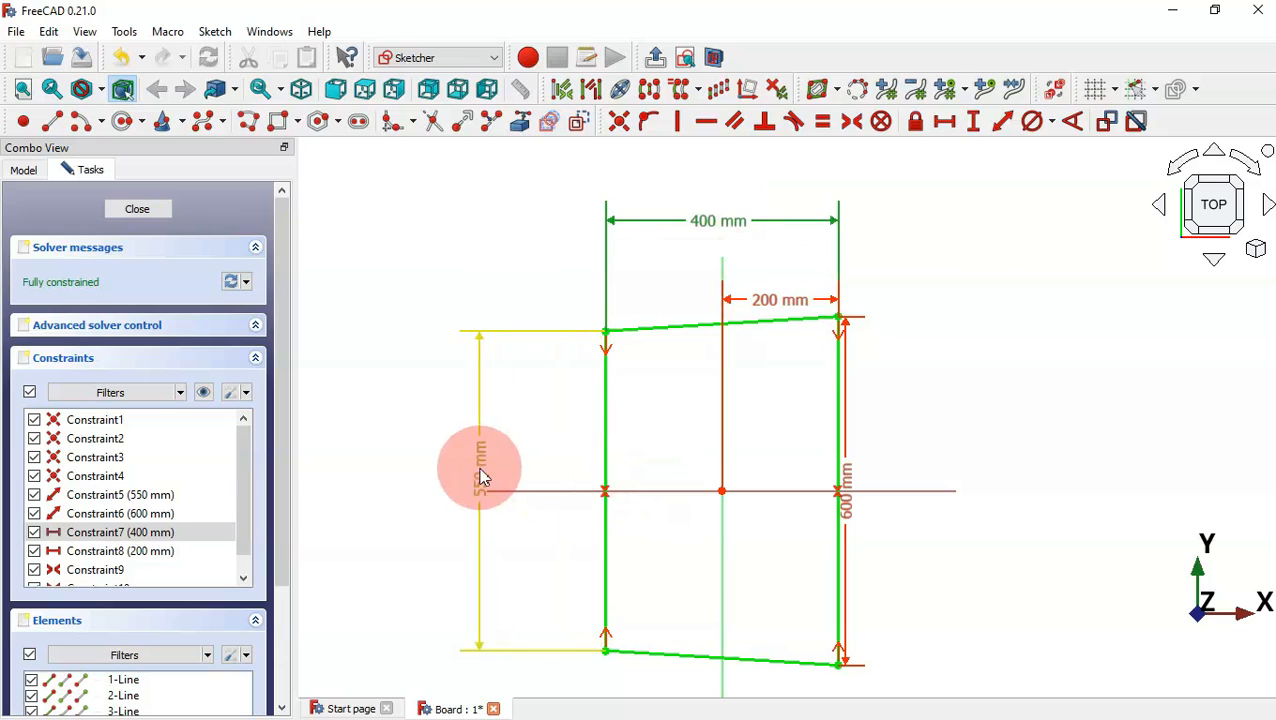
pyautogui.moveTo(790, 306); pyautogui.dragTo(792, 266)
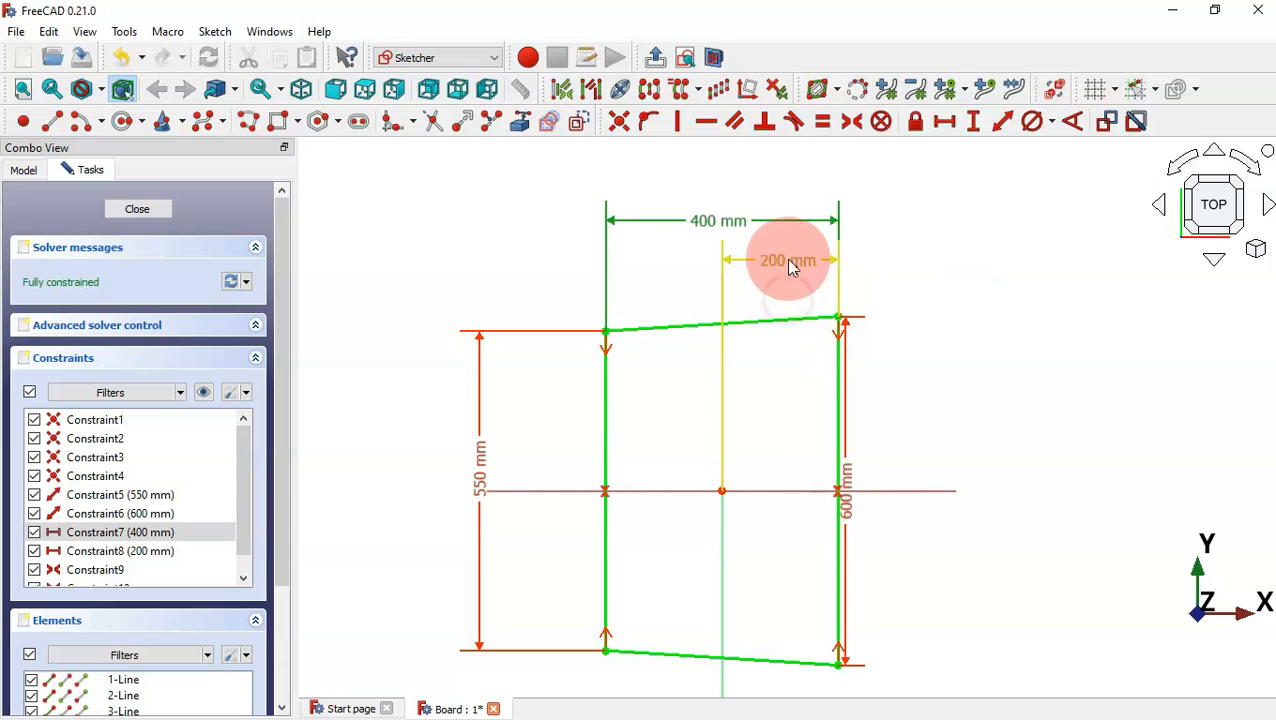
pyautogui.moveTo(847, 500); pyautogui.dragTo(931, 490)
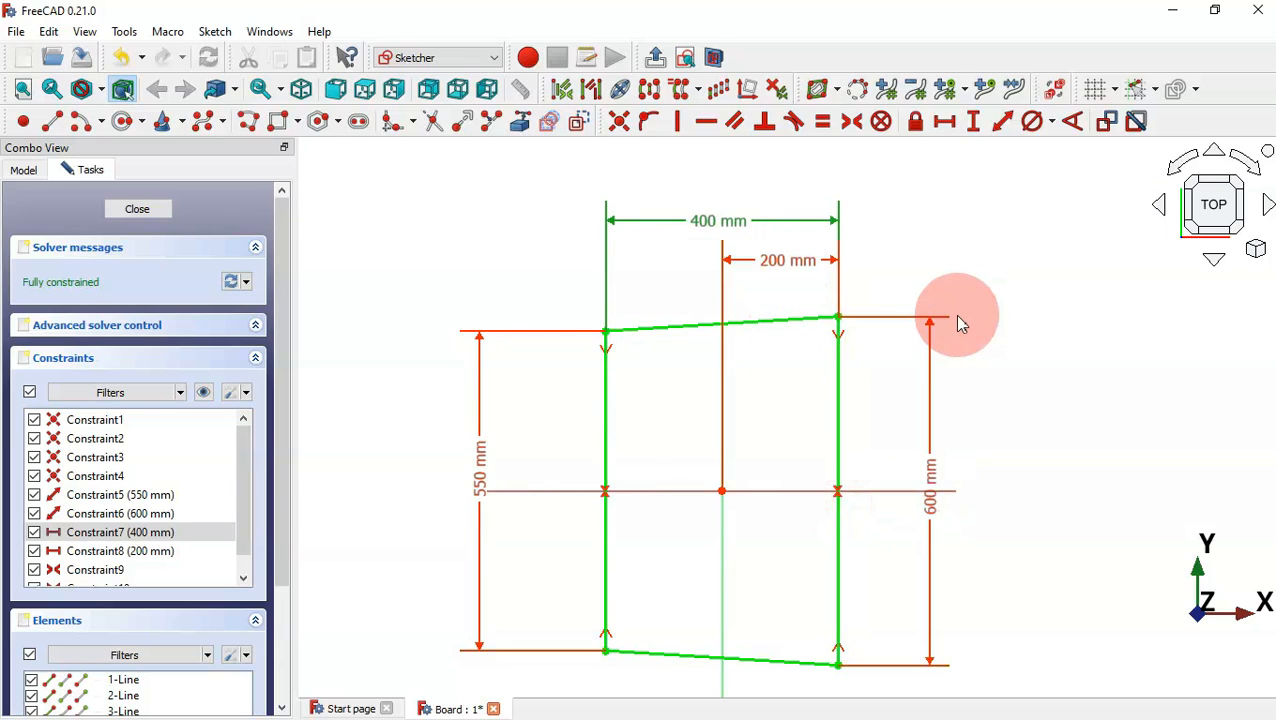
pyautogui.press('Escape')
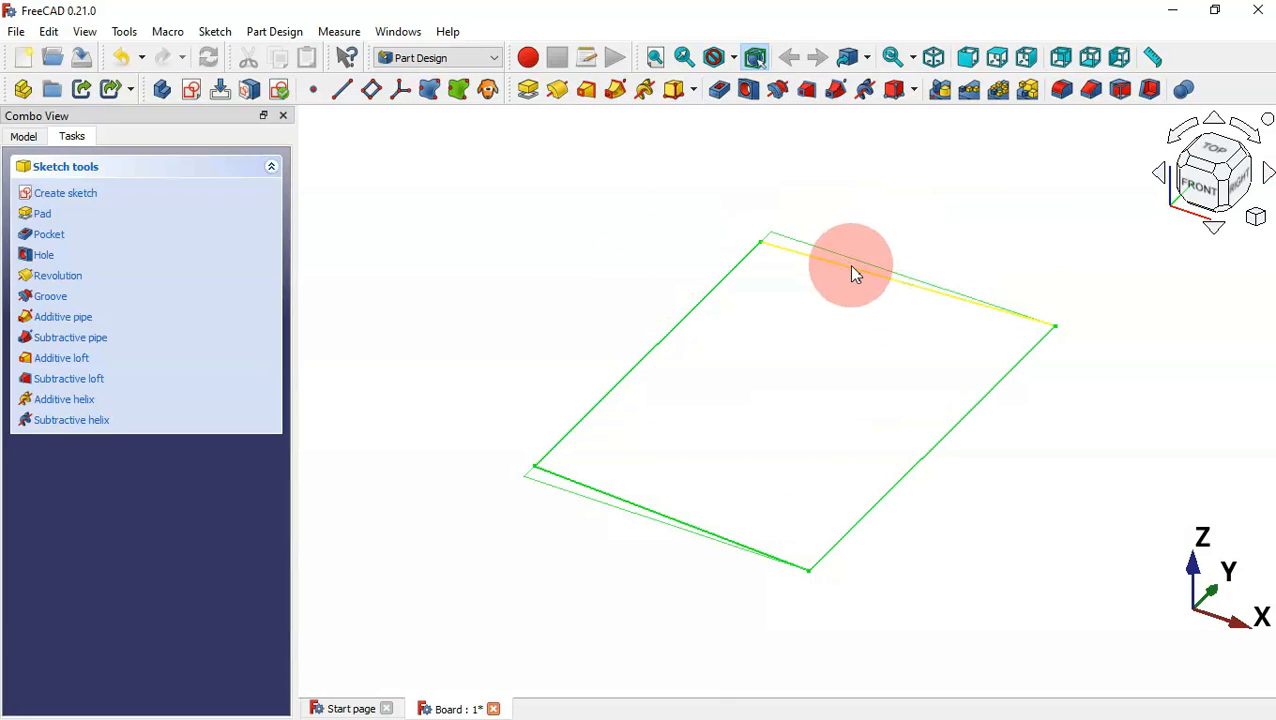
# Pad the tapered board profile into a solid panel along the sketch normal
pyautogui.click(527, 93)
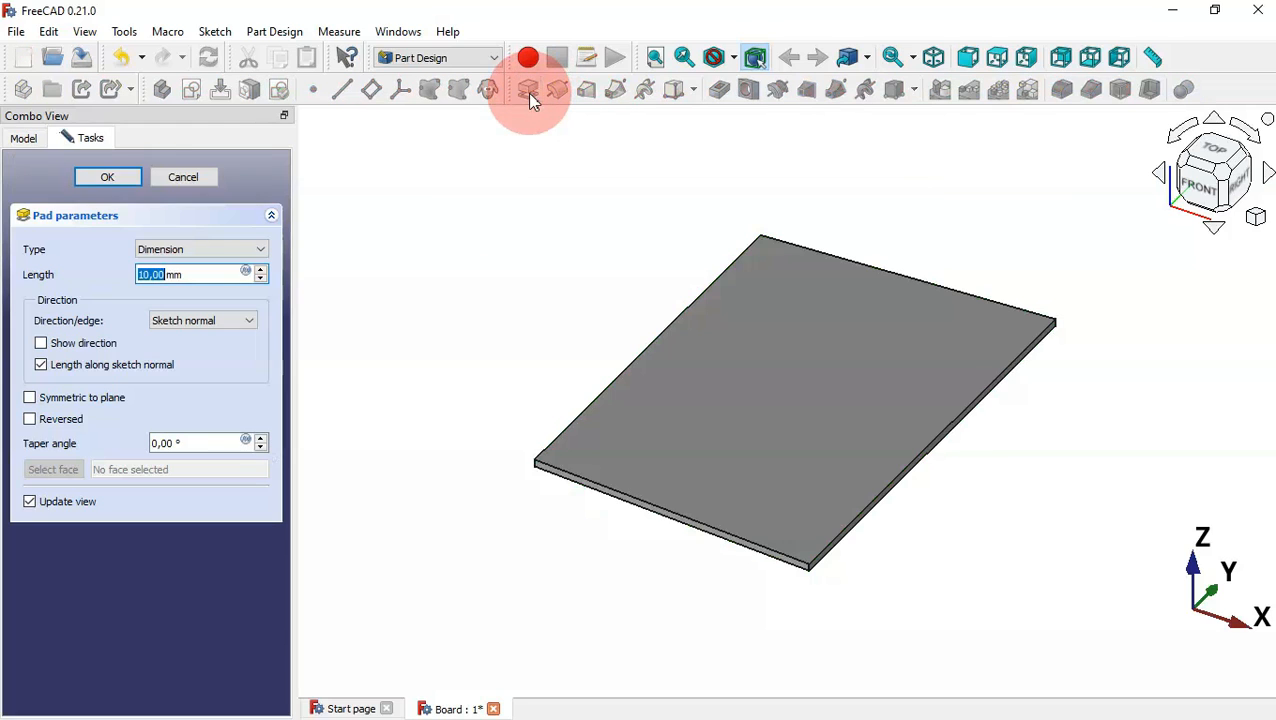
pyautogui.click(218, 276)
pyautogui.tripleClick(205, 276)
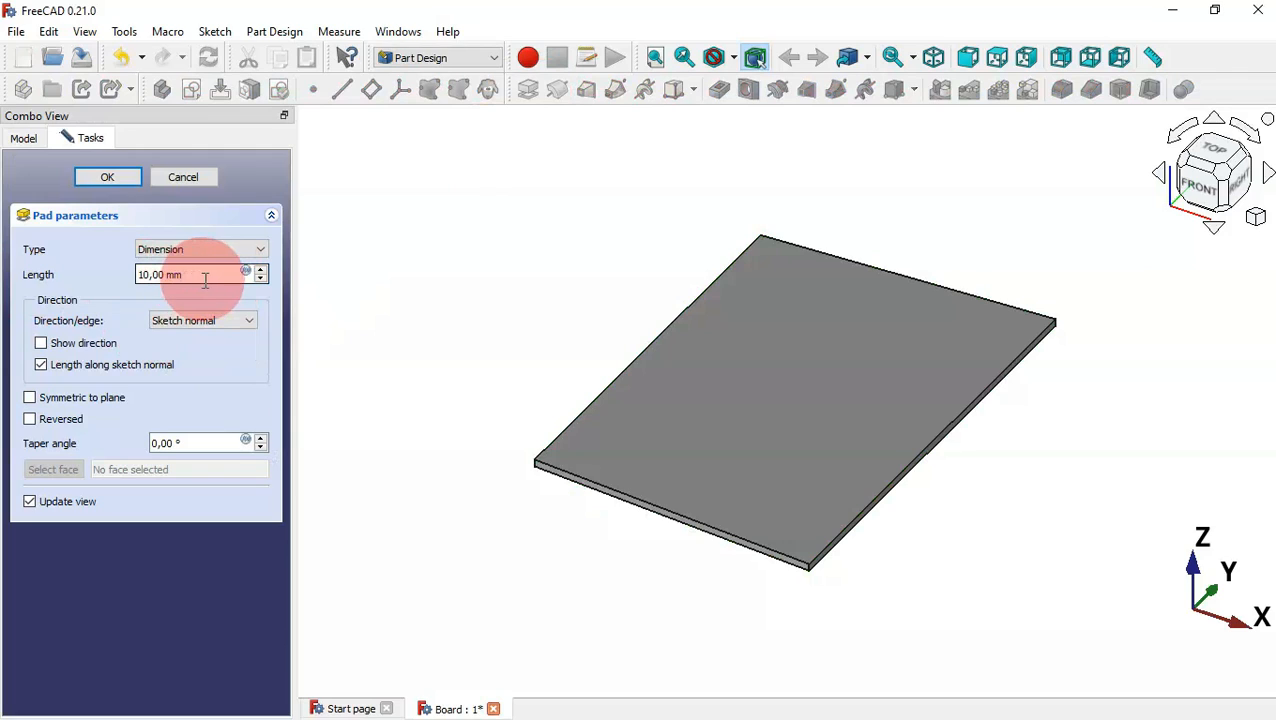
pyautogui.press('Return')
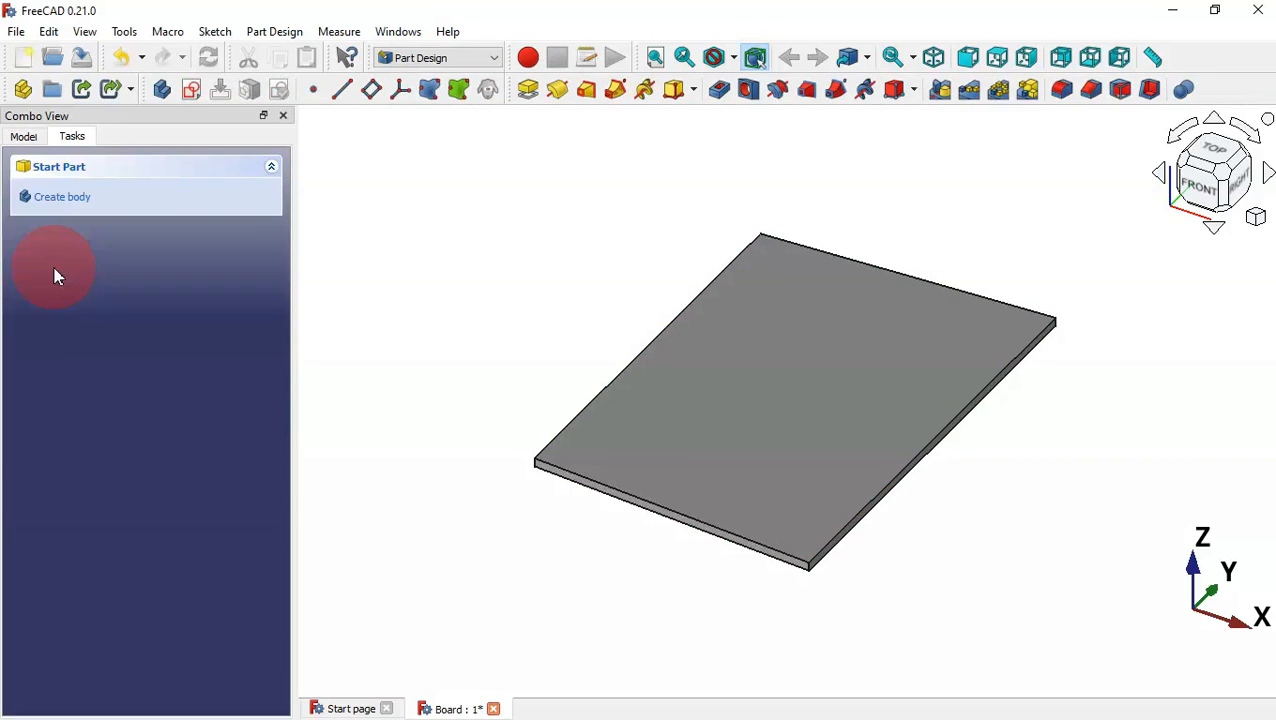
# Start a 20 mm radius fillet on the board's nearest vertical corner edge
pyautogui.scroll(5, 809, 590)
pyautogui.click(816, 533)
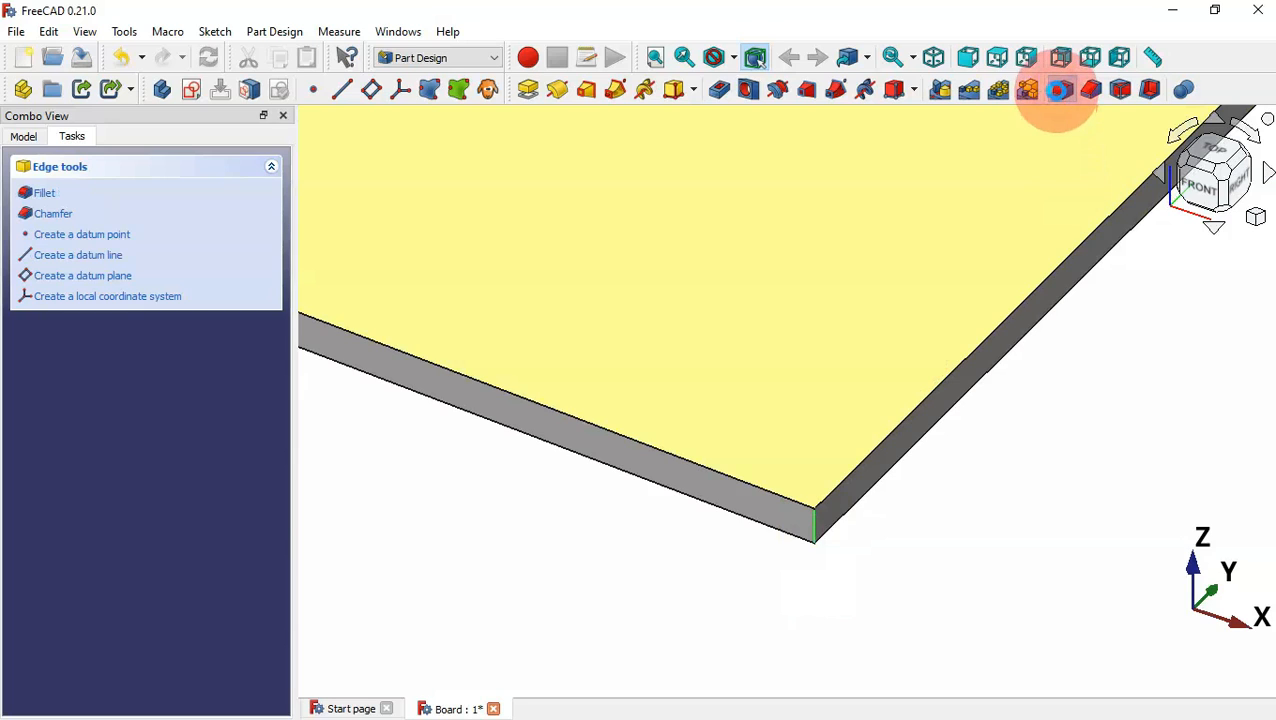
pyautogui.click(1060, 90)
pyautogui.click(265, 427)
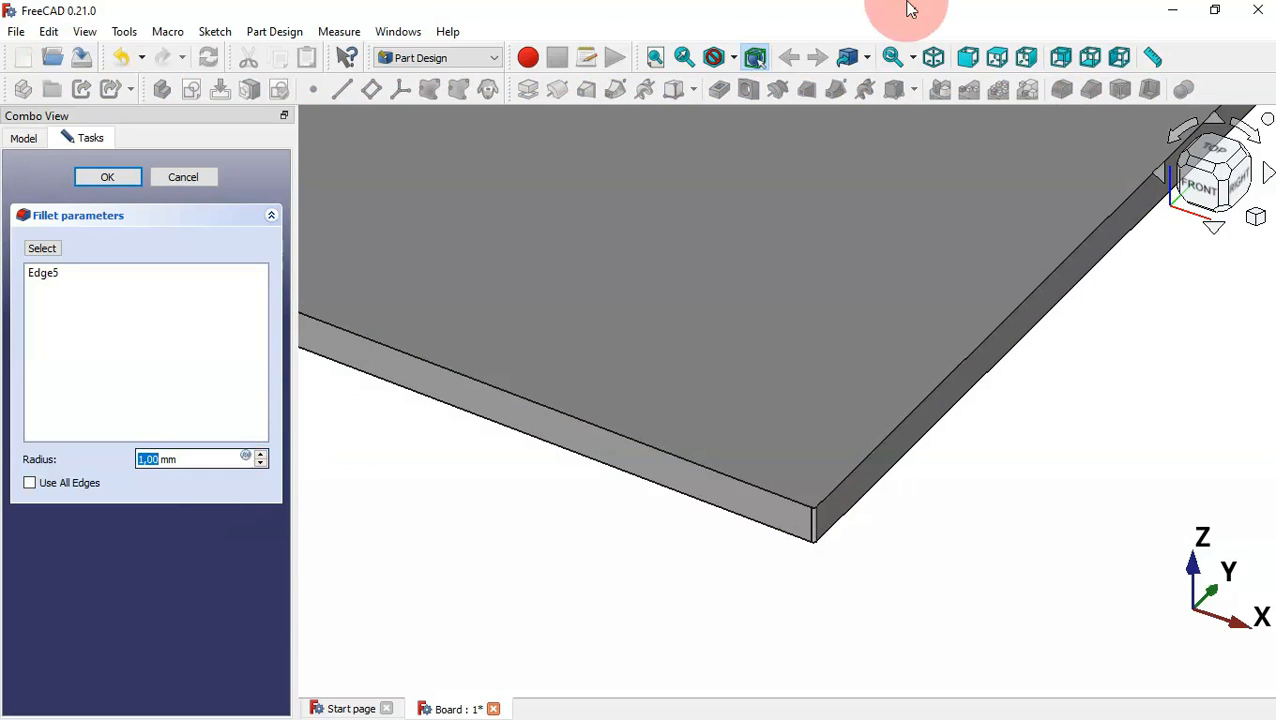
pyautogui.write('20')
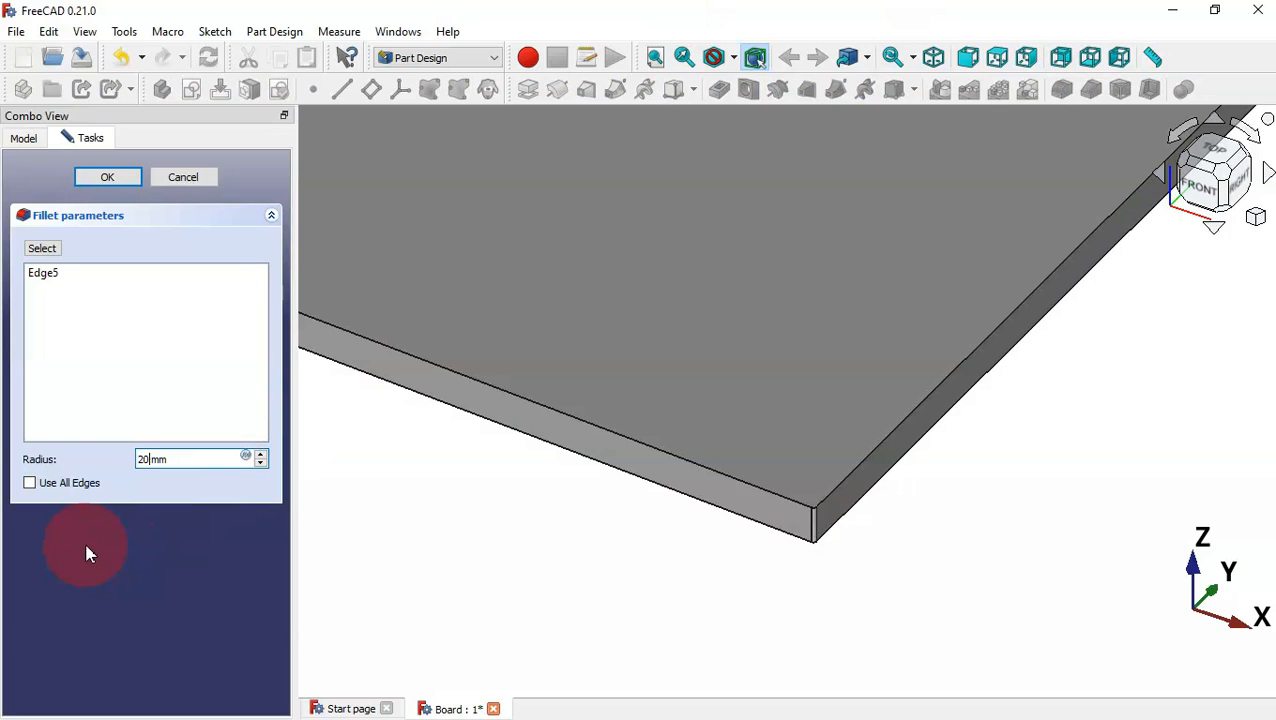
# Add the board's other three vertical corner edges to the fillet and apply it
pyautogui.click(57, 256)
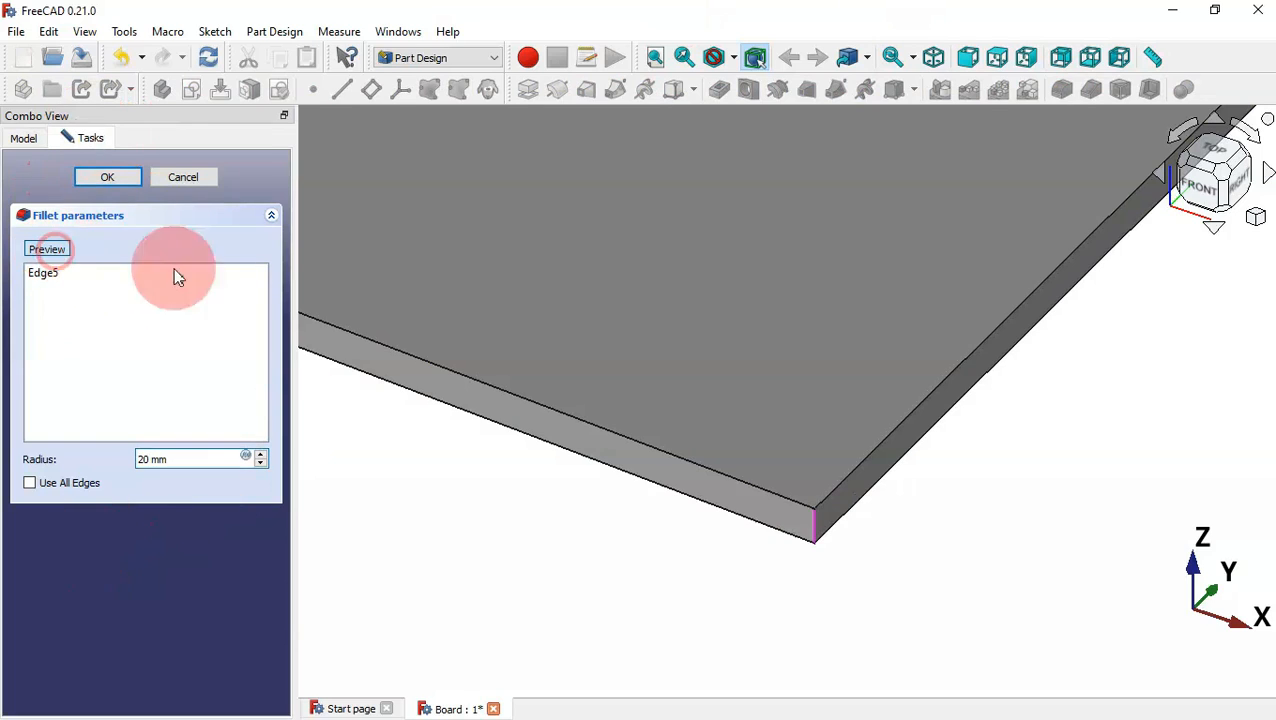
pyautogui.scroll(-5, 920, 507)
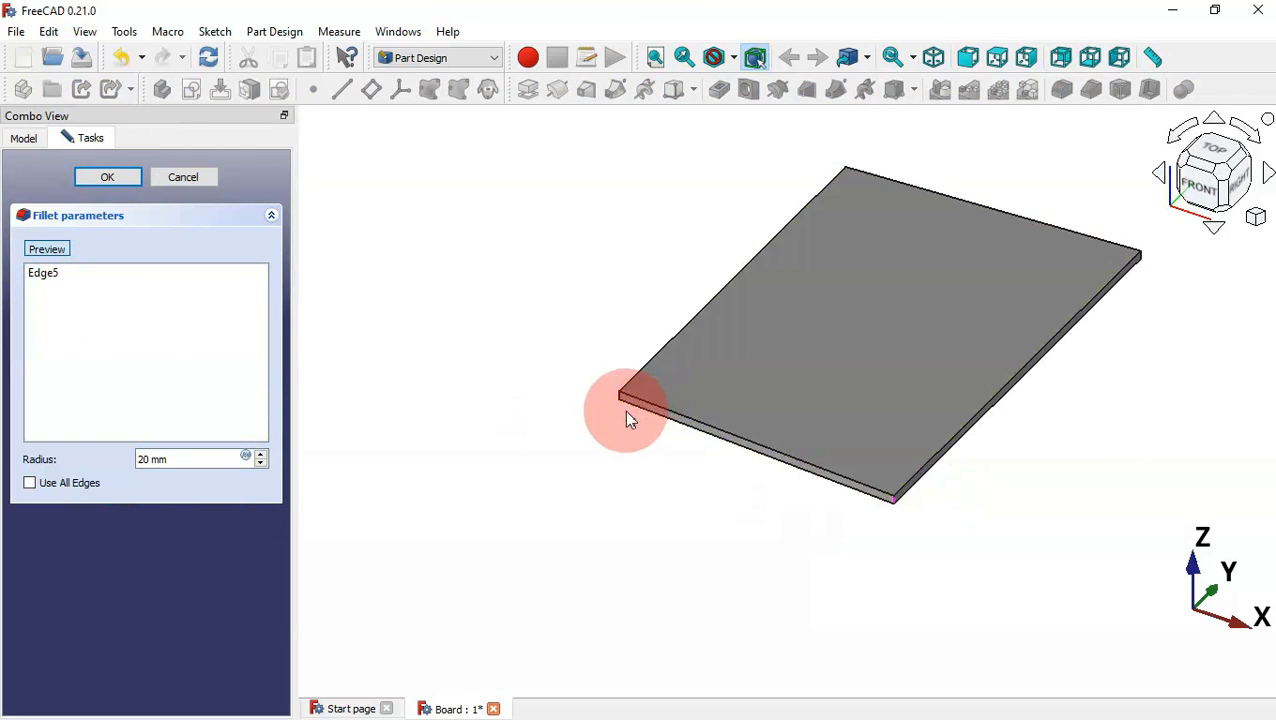
pyautogui.scroll(5, 624, 410)
pyautogui.click(591, 343)
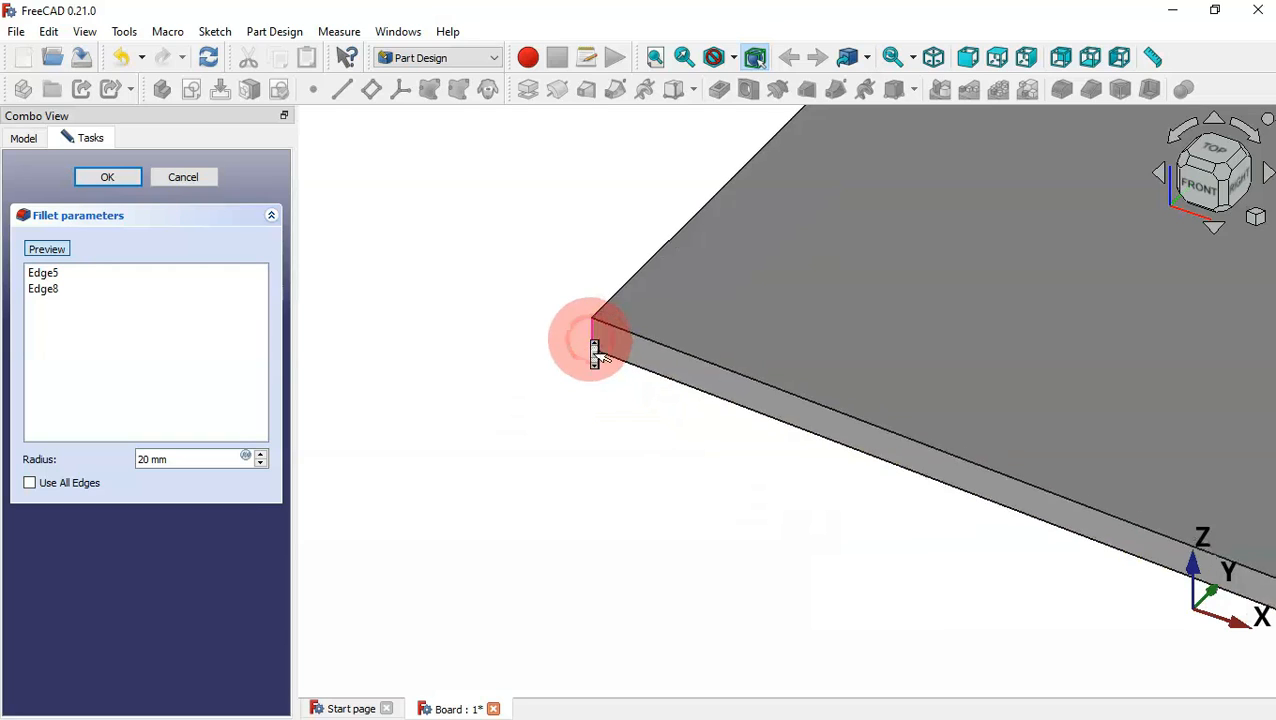
pyautogui.scroll(-5, 712, 333)
pyautogui.scroll(5, 712, 333)
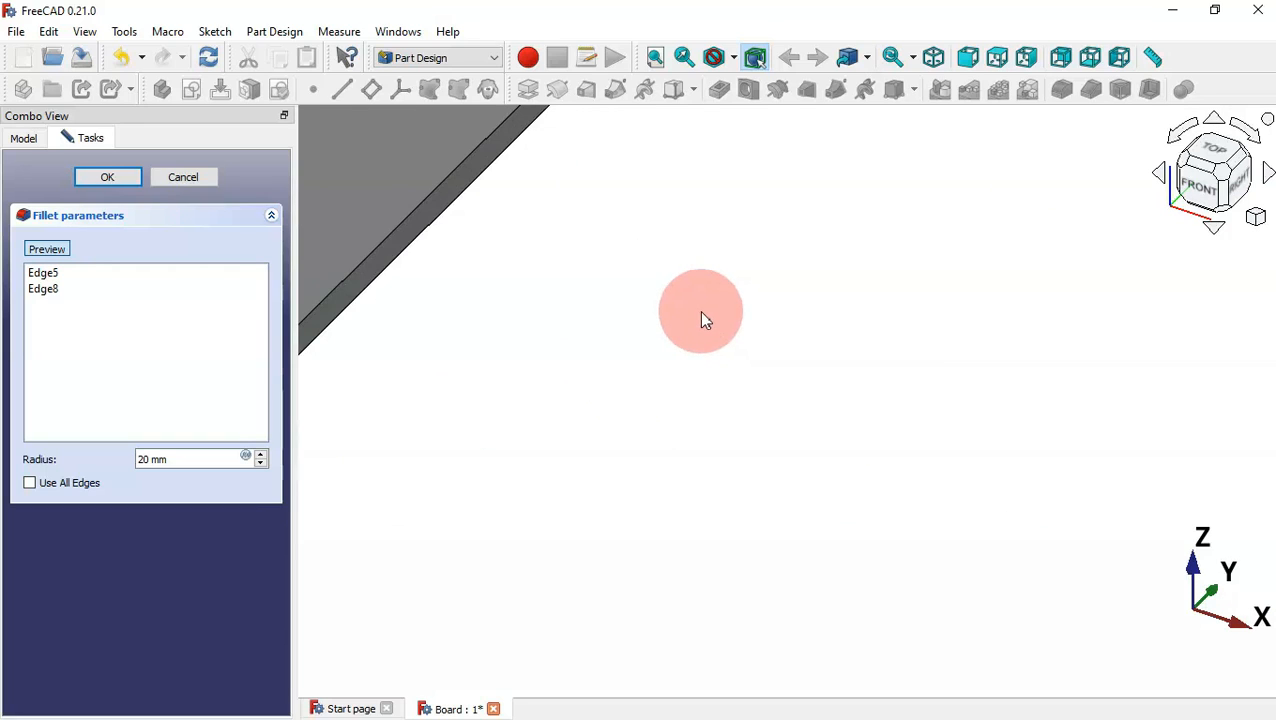
pyautogui.scroll(-2, 700, 312)
pyautogui.click(616, 171)
pyautogui.scroll(-6, 936, 372)
pyautogui.moveTo(936, 372); pyautogui.dragTo(507, 388, button='middle')
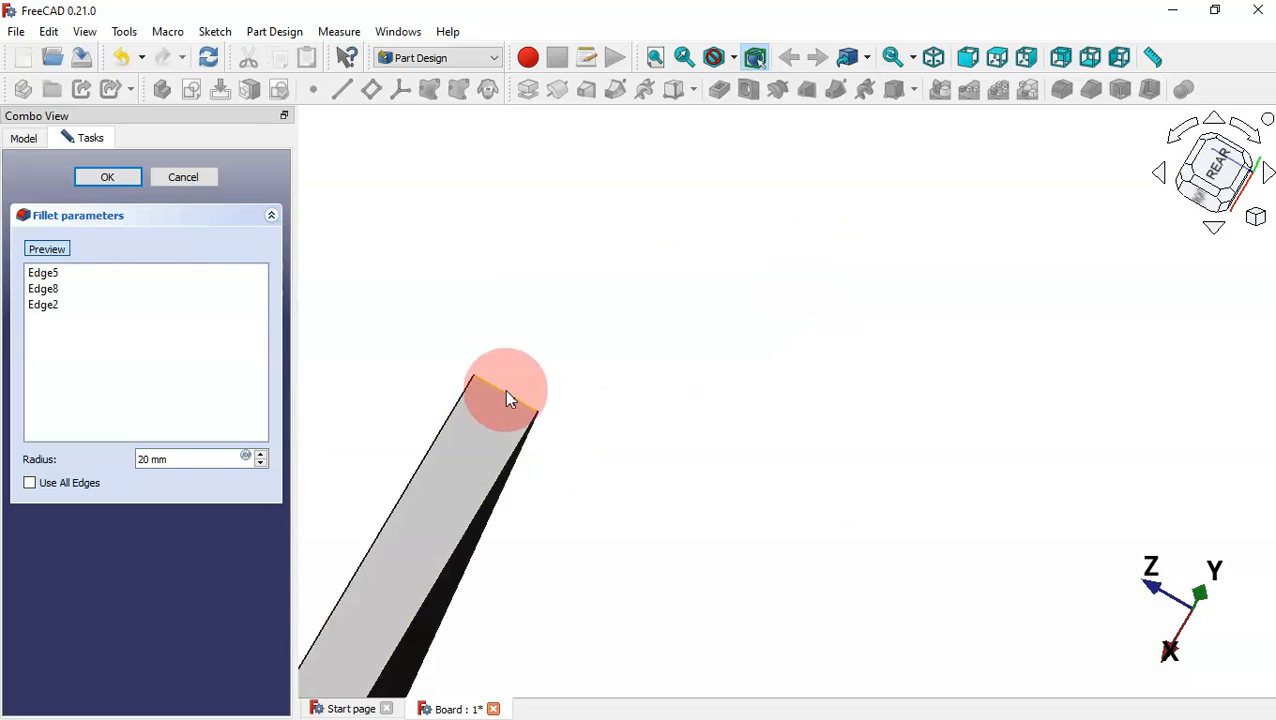
pyautogui.click(507, 388)
pyautogui.press('0')
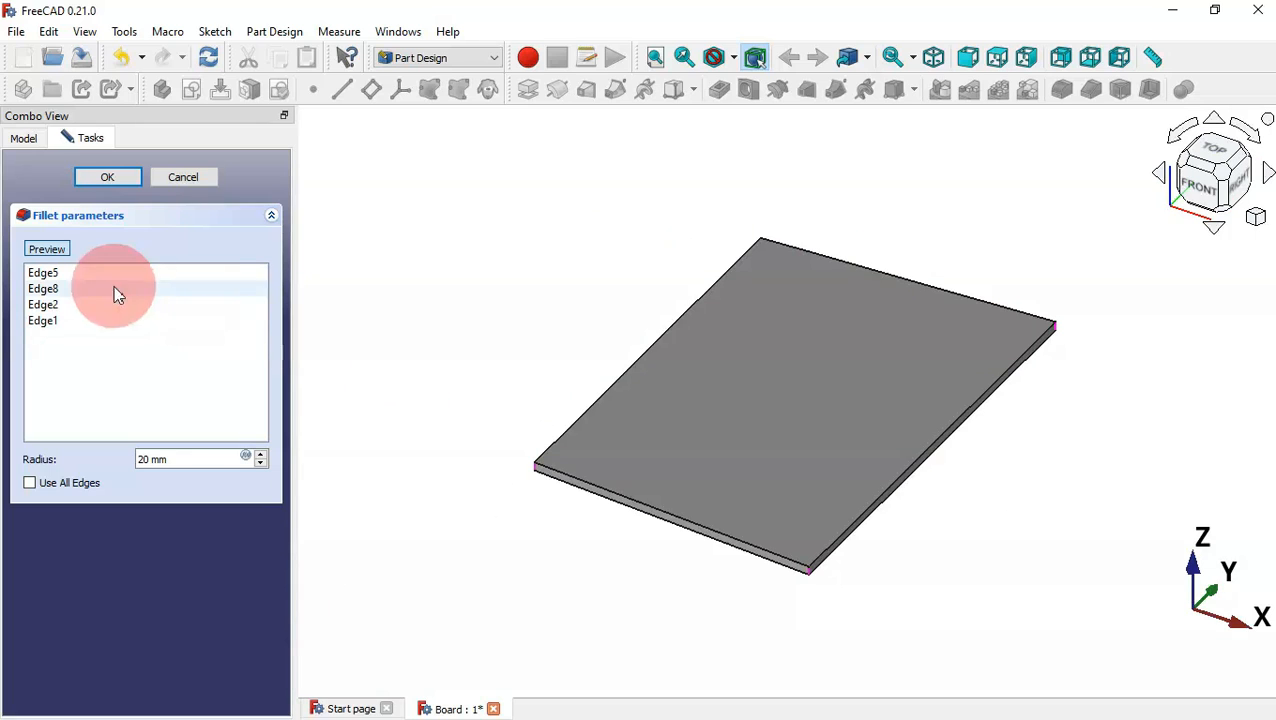
pyautogui.click(114, 181)
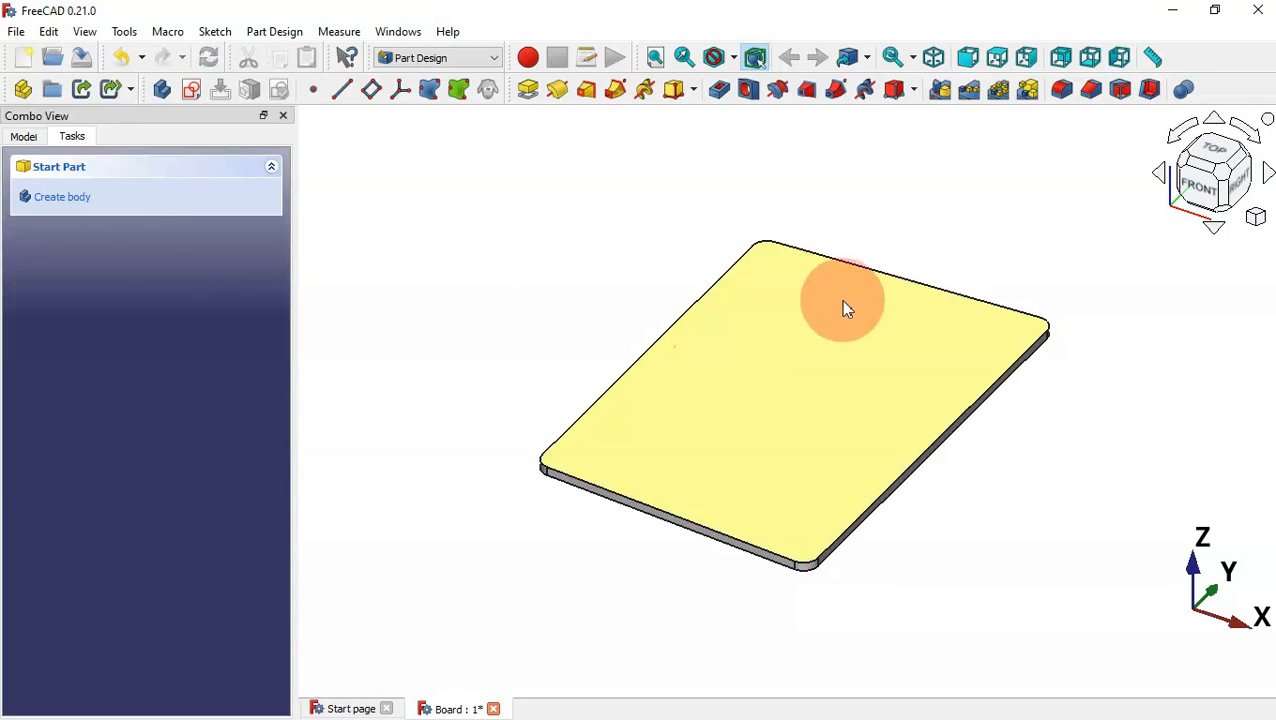
# Create a new sketch on the XZ-plane of the board body
pyautogui.moveTo(706, 236); pyautogui.dragTo(809, 382, button='middle')
pyautogui.press('0')
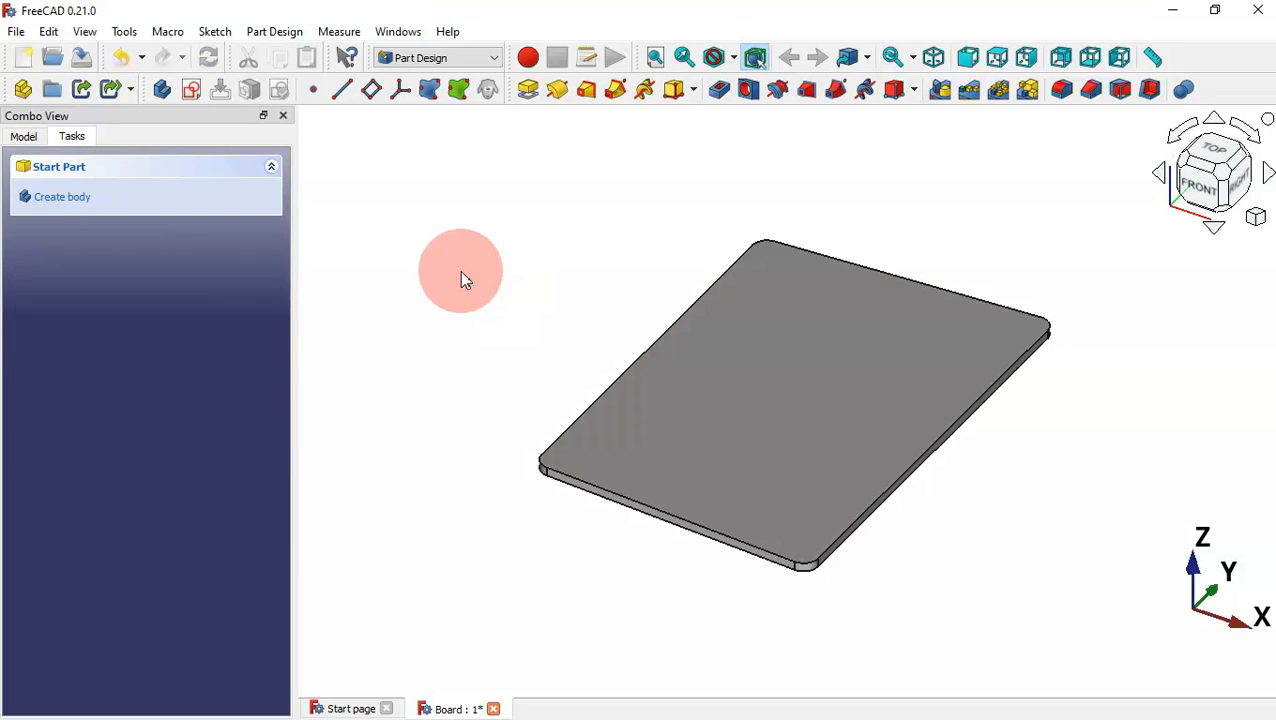
pyautogui.click(189, 92)
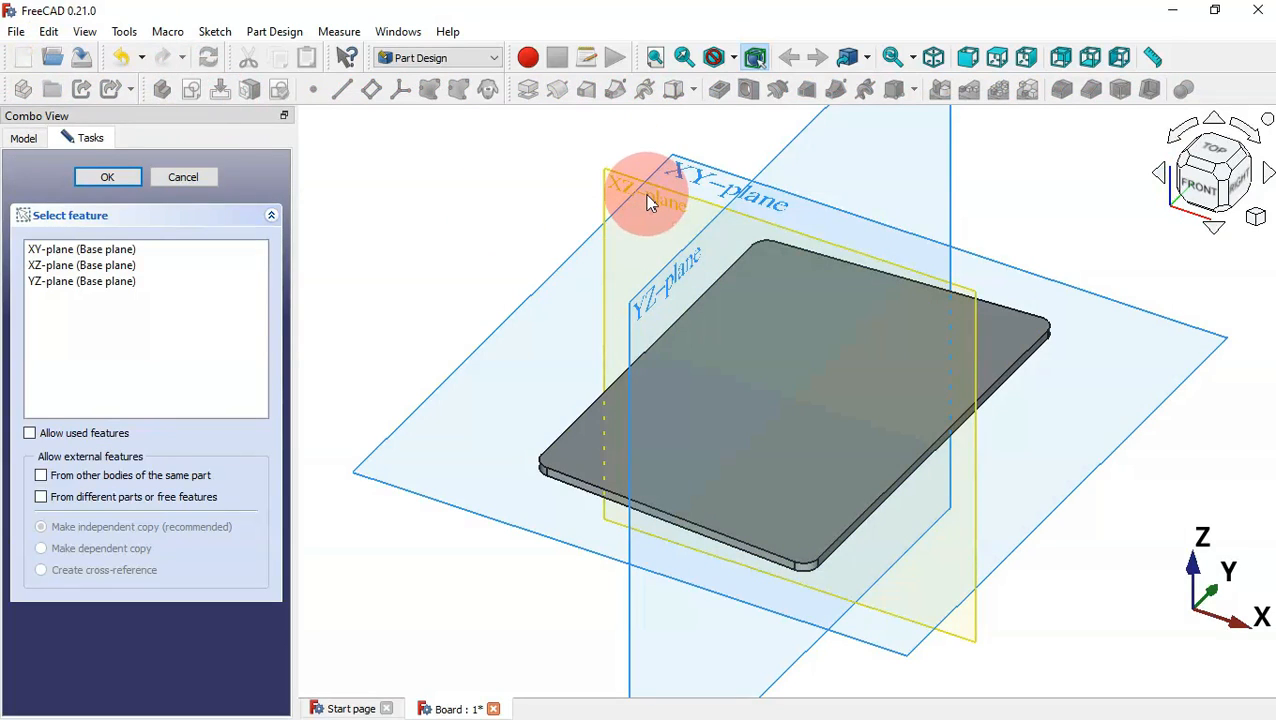
pyautogui.click(648, 200)
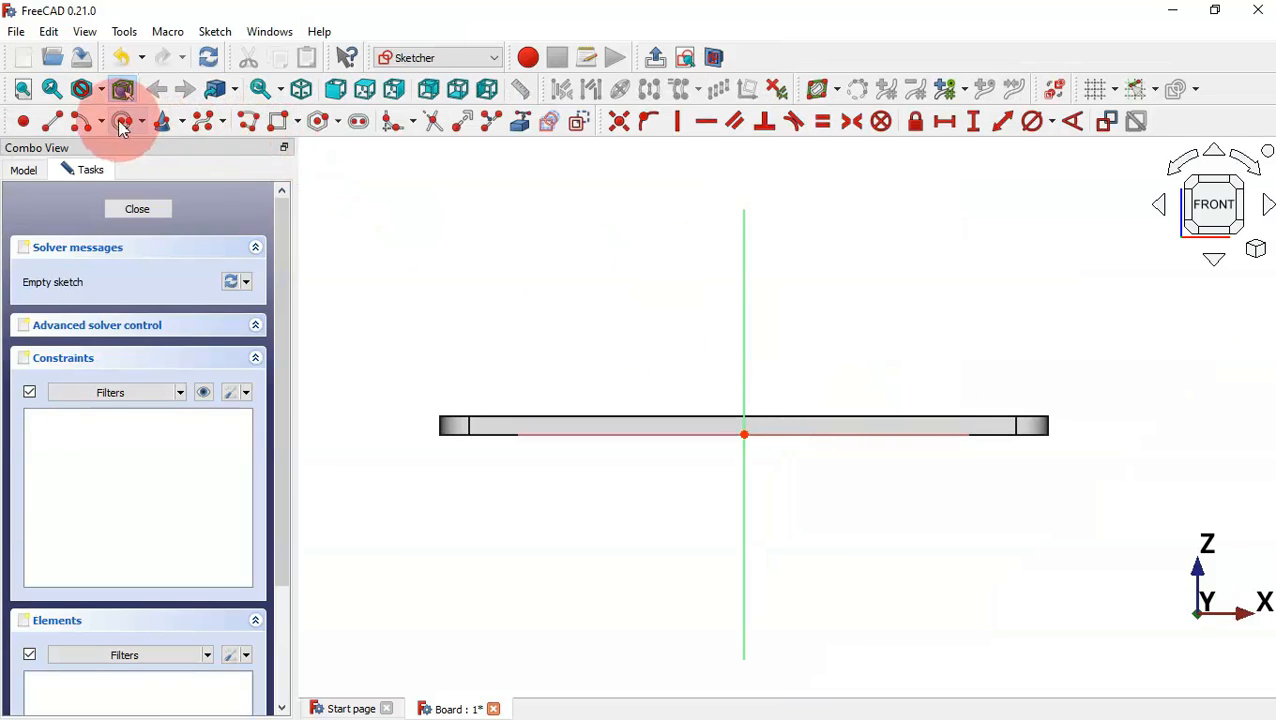
# Draw a line about 191 mm long on the horizontal axis and a shorter horizontal line below it
pyautogui.click(58, 123)
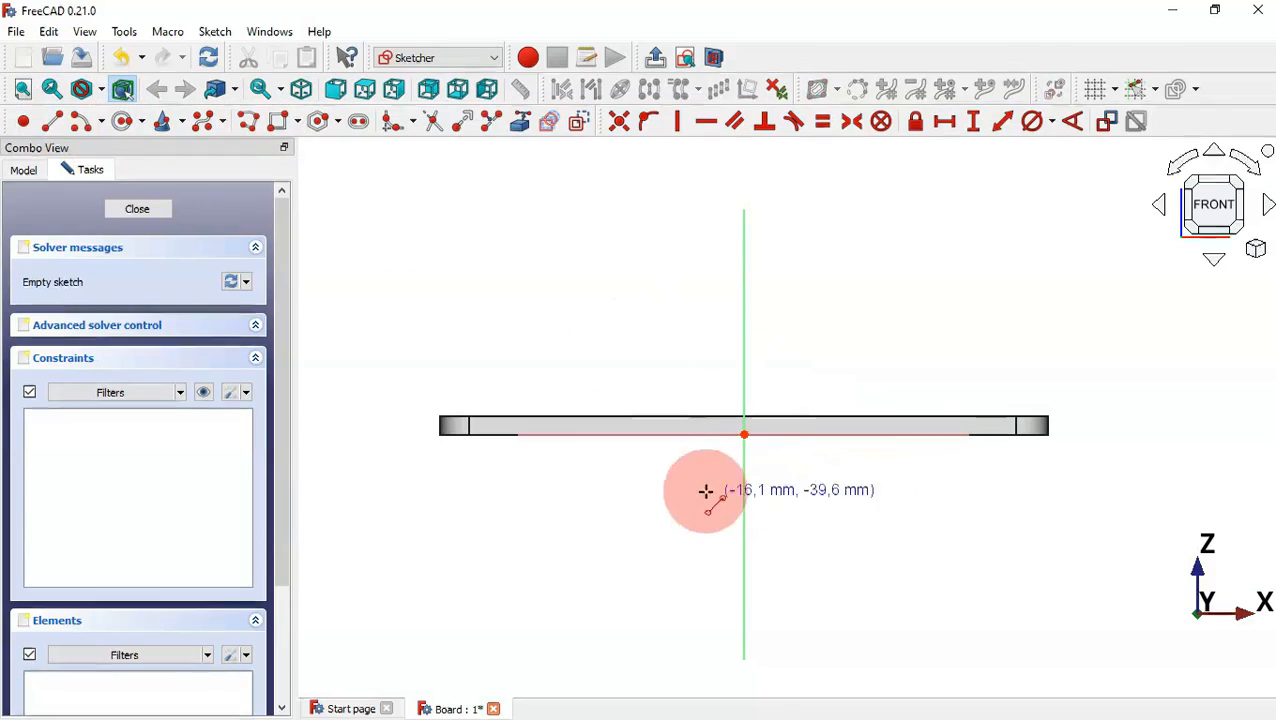
pyautogui.click(635, 434)
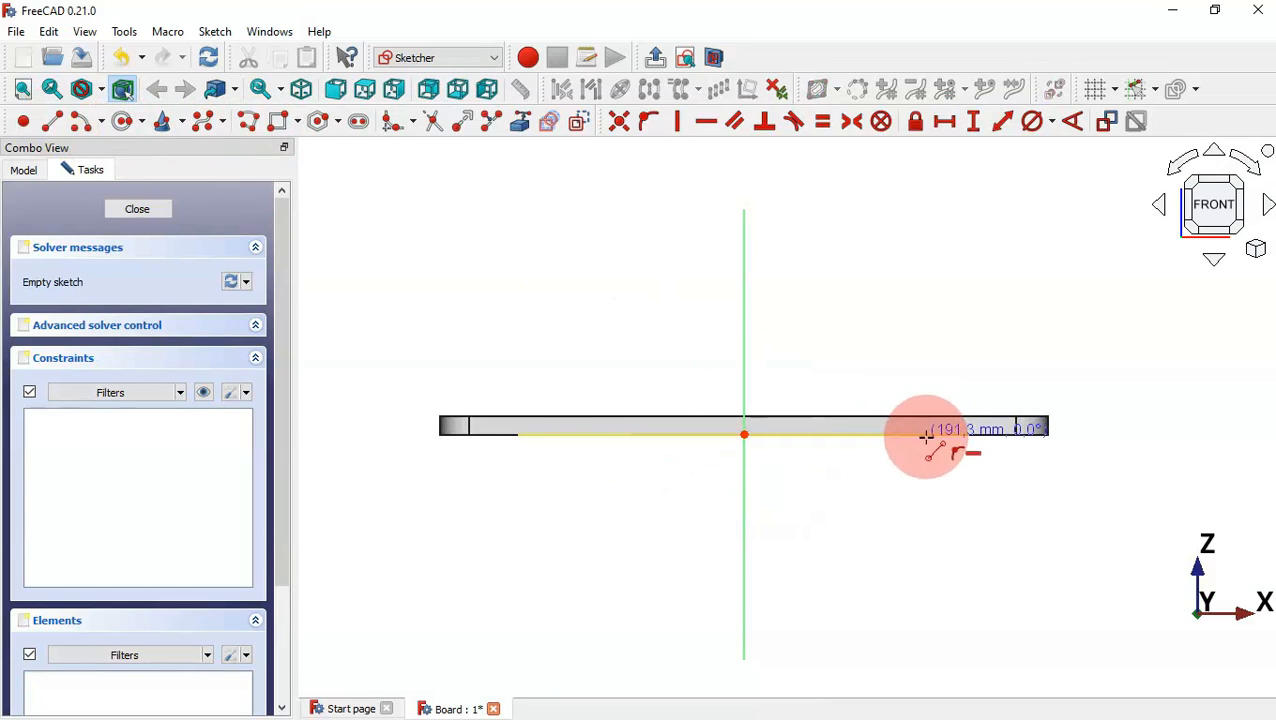
pyautogui.click(926, 434)
pyautogui.click(703, 487)
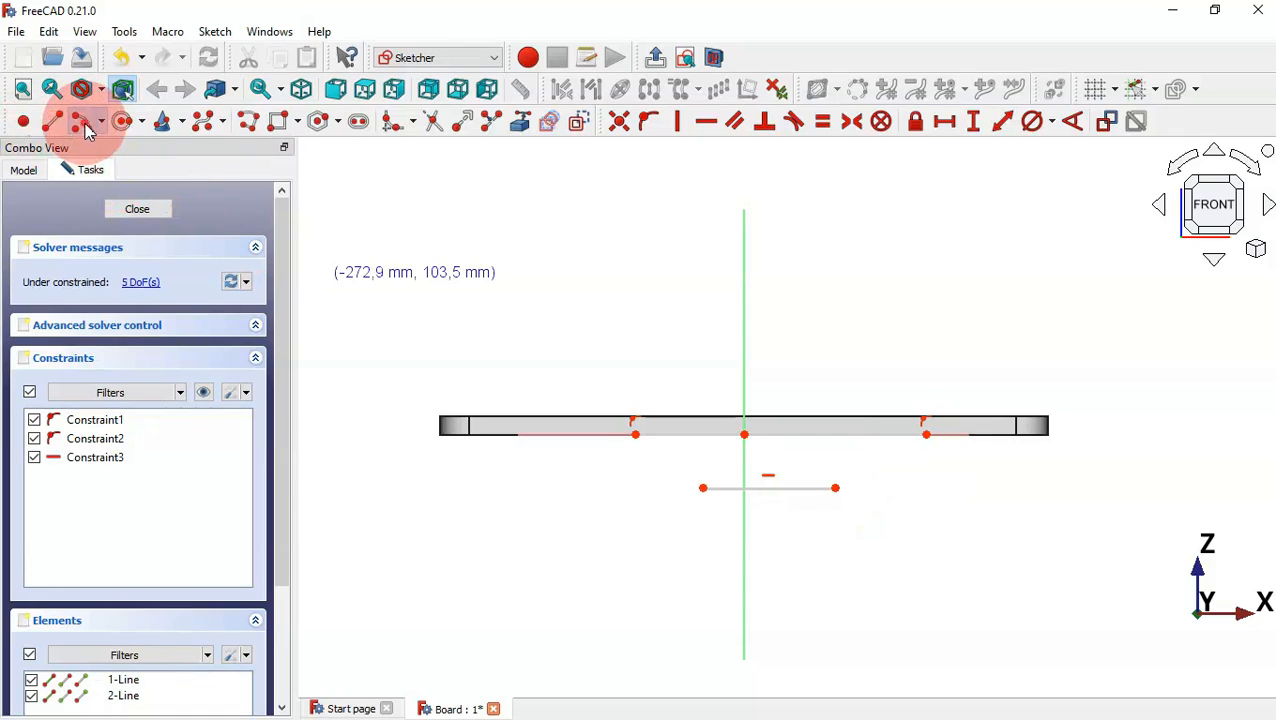
# Draw two centre-point arcs joining the ends of the upper line to the matching ends of the shorter lower line
pyautogui.click(82, 122)
pyautogui.scroll(3, 690, 430)
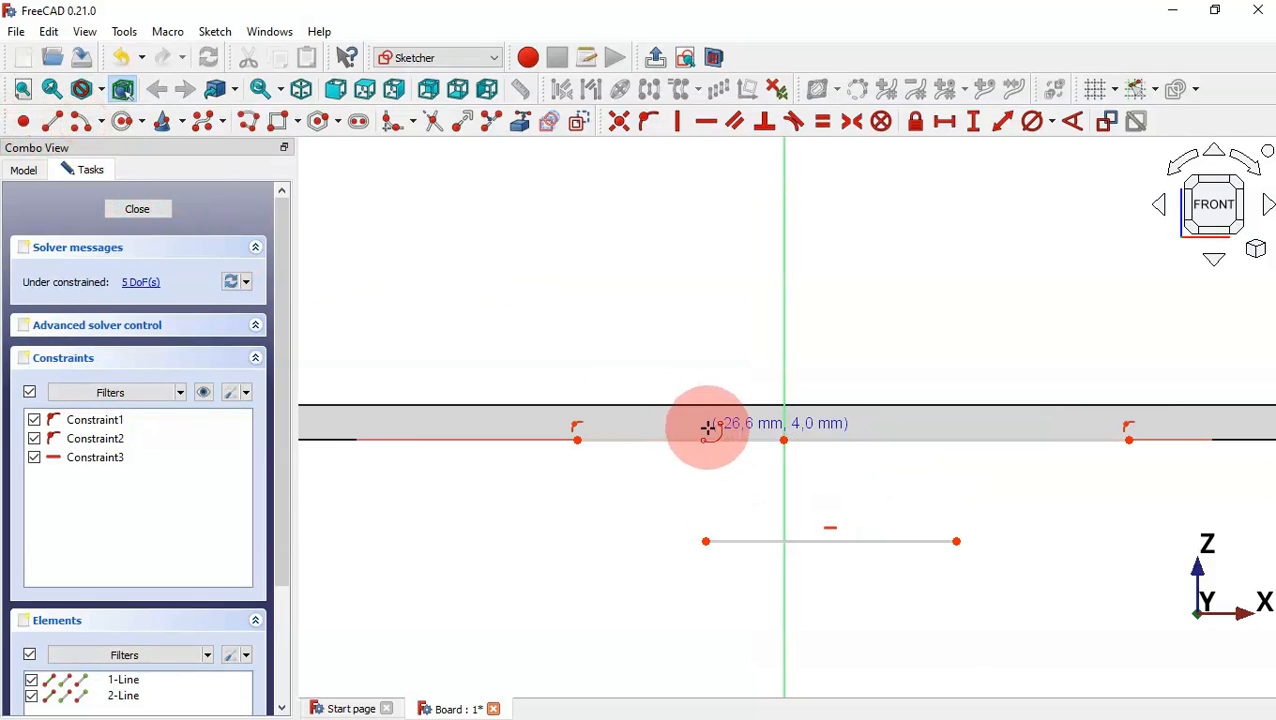
pyautogui.click(708, 428)
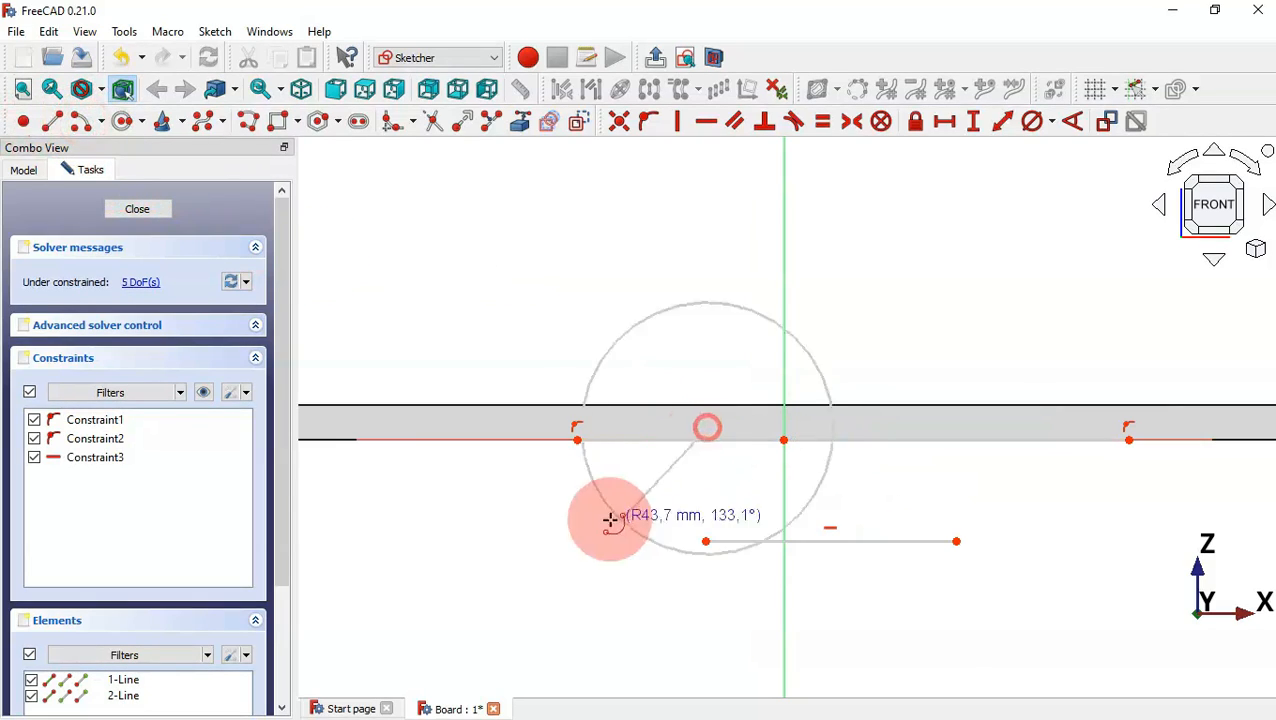
pyautogui.click(578, 438)
pyautogui.click(707, 541)
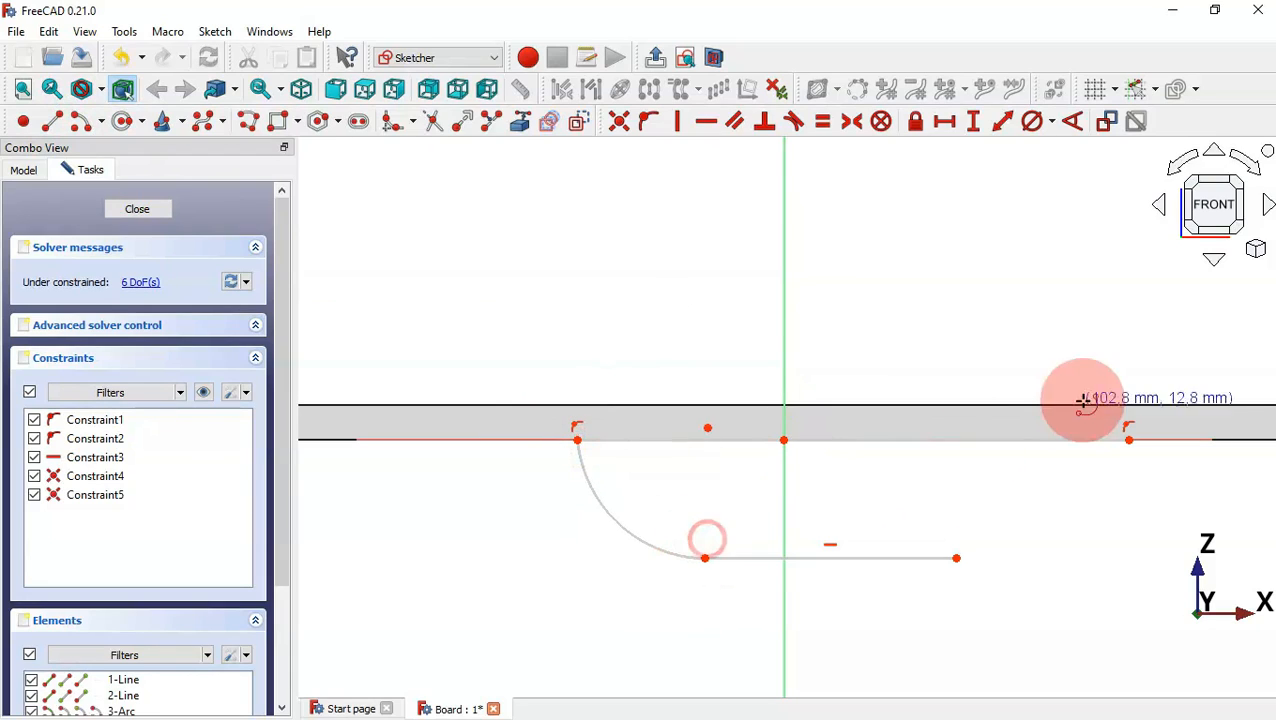
pyautogui.click(999, 402)
pyautogui.click(1129, 438)
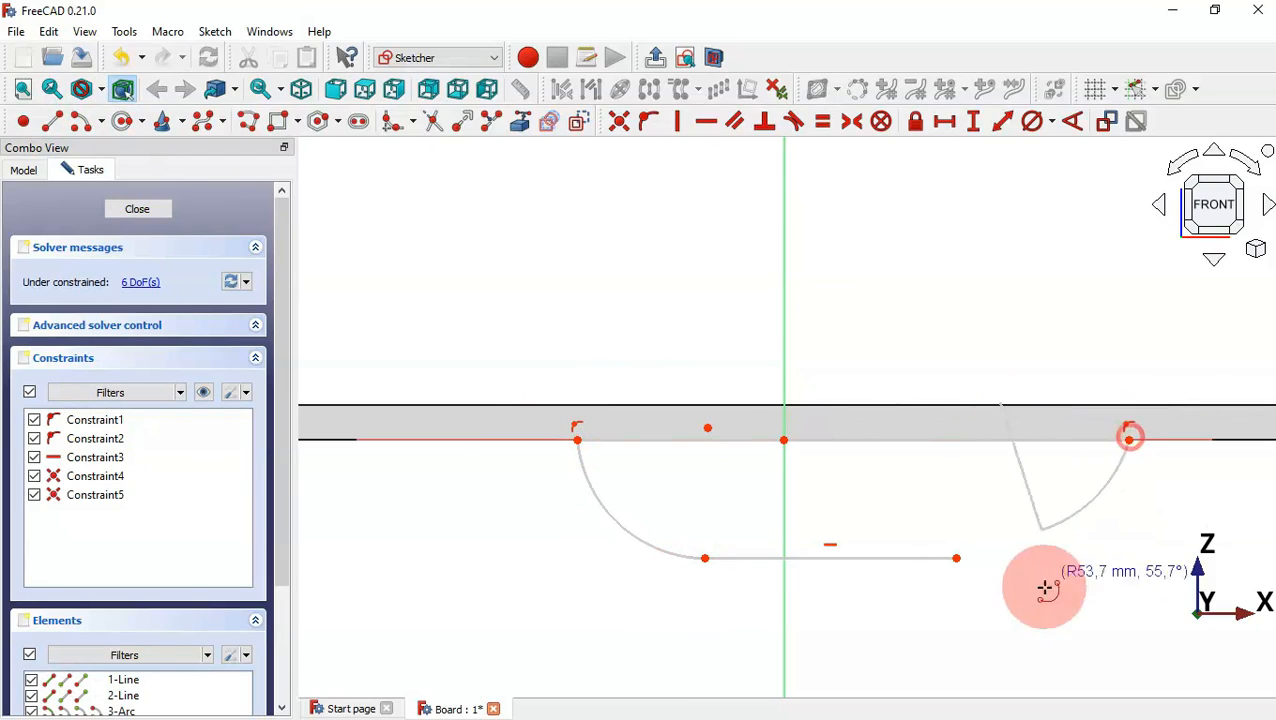
pyautogui.click(959, 559)
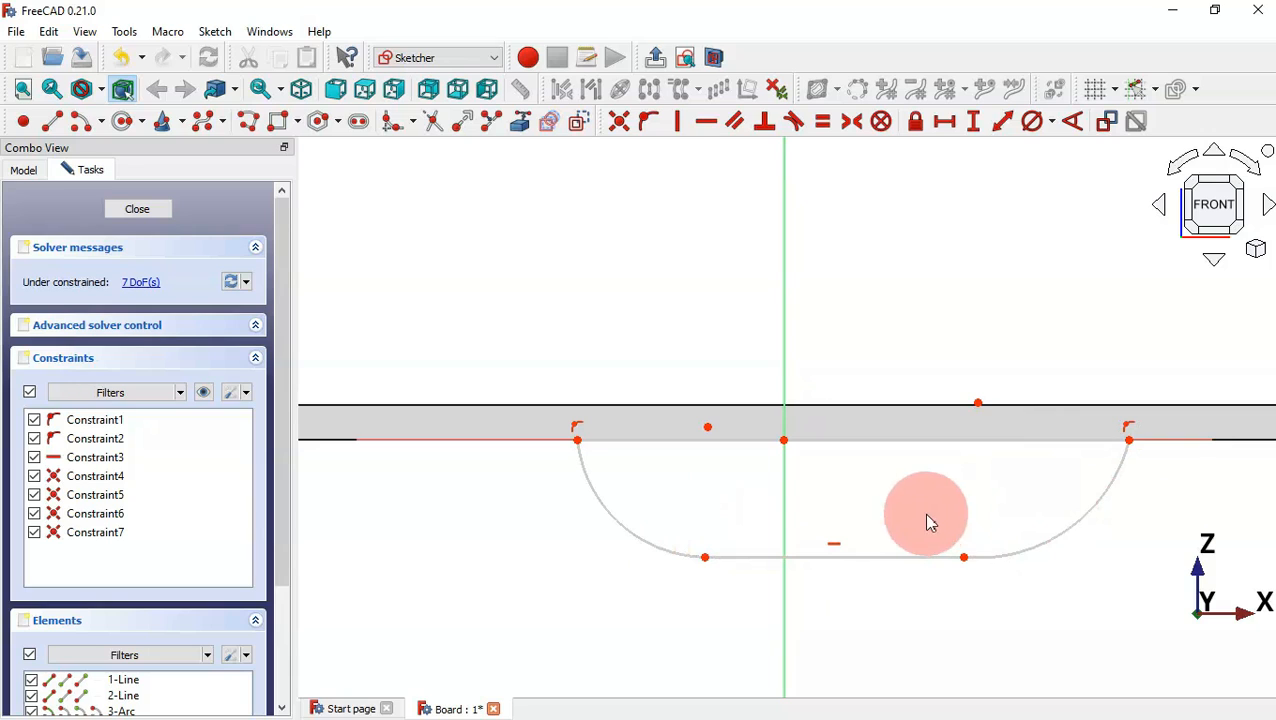
# Make both arcs tangent to the lower horizontal line at its two endpoints
pyautogui.moveTo(923, 512); pyautogui.dragTo(1005, 601)
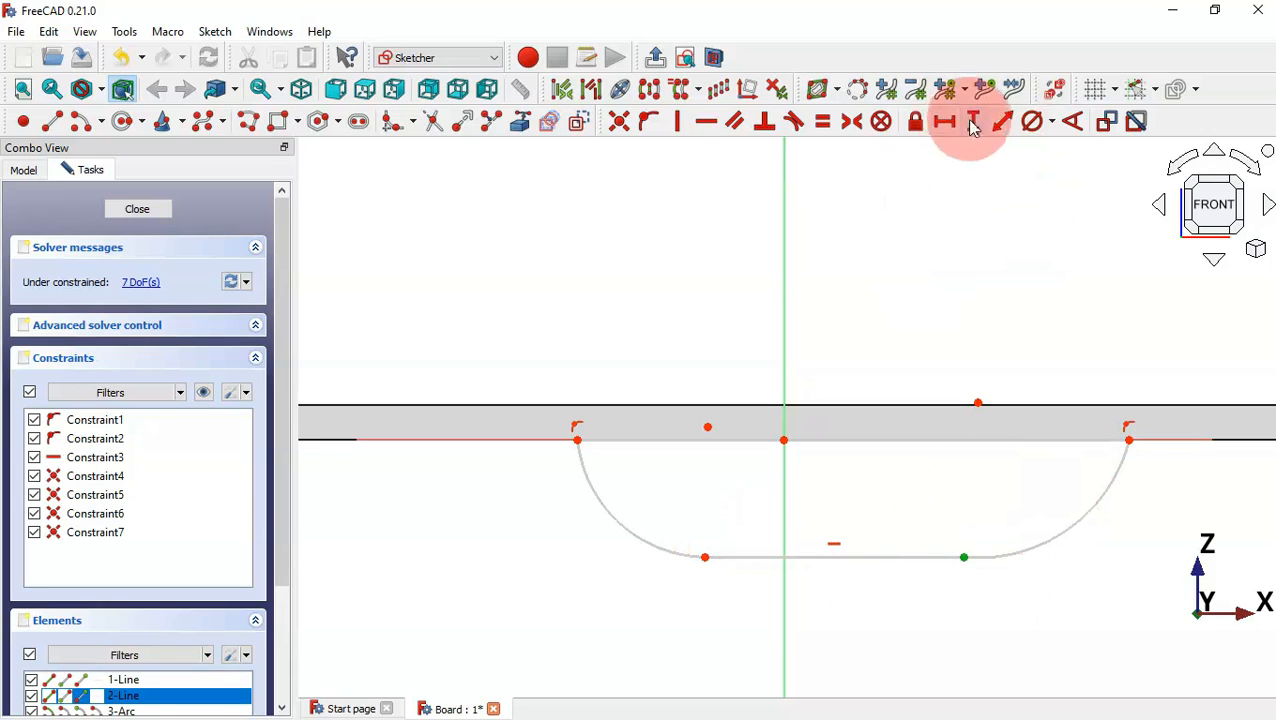
pyautogui.click(793, 121)
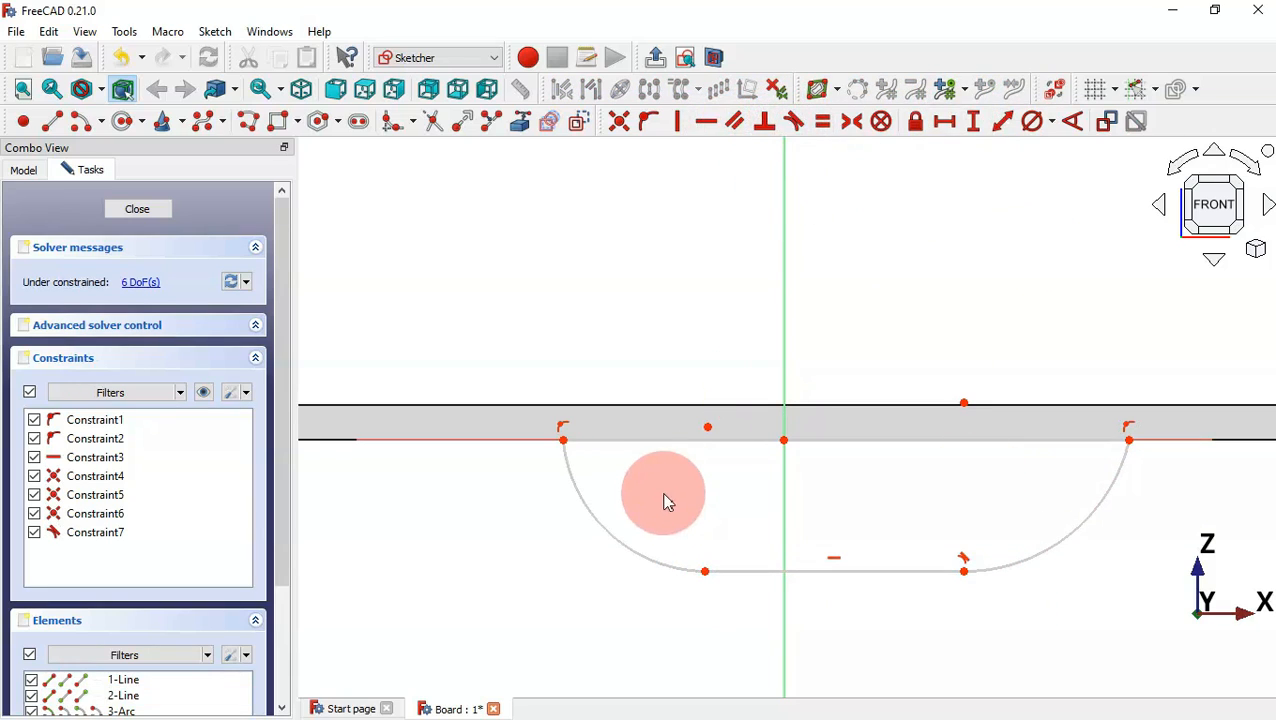
pyautogui.click(705, 571)
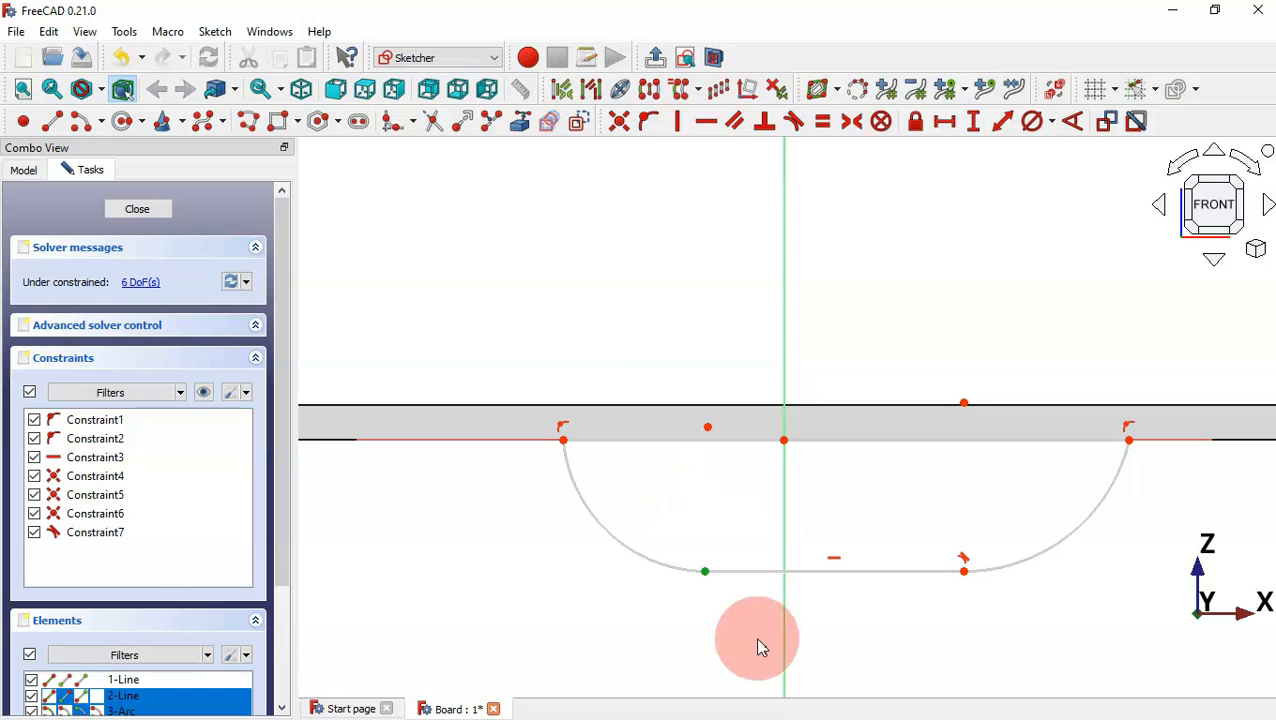
pyautogui.click(788, 121)
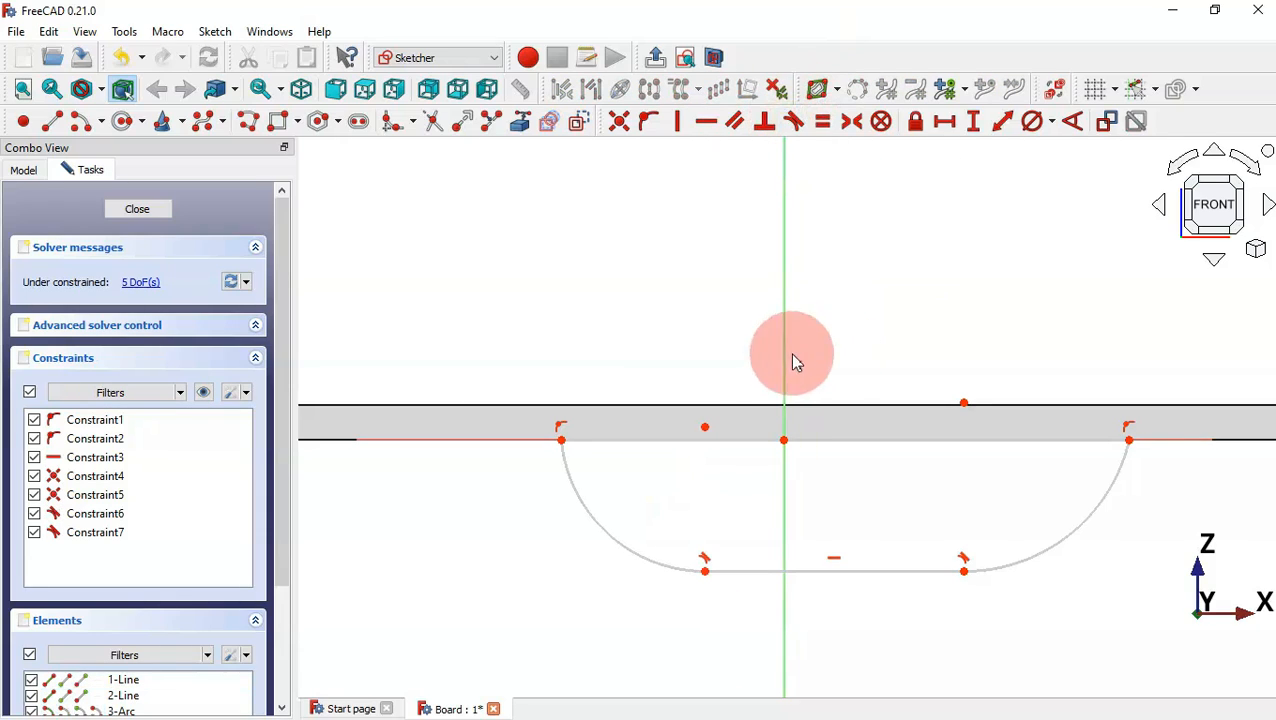
# Constrain the centre points of the two arcs symmetrically about the vertical axis
pyautogui.click(856, 126)
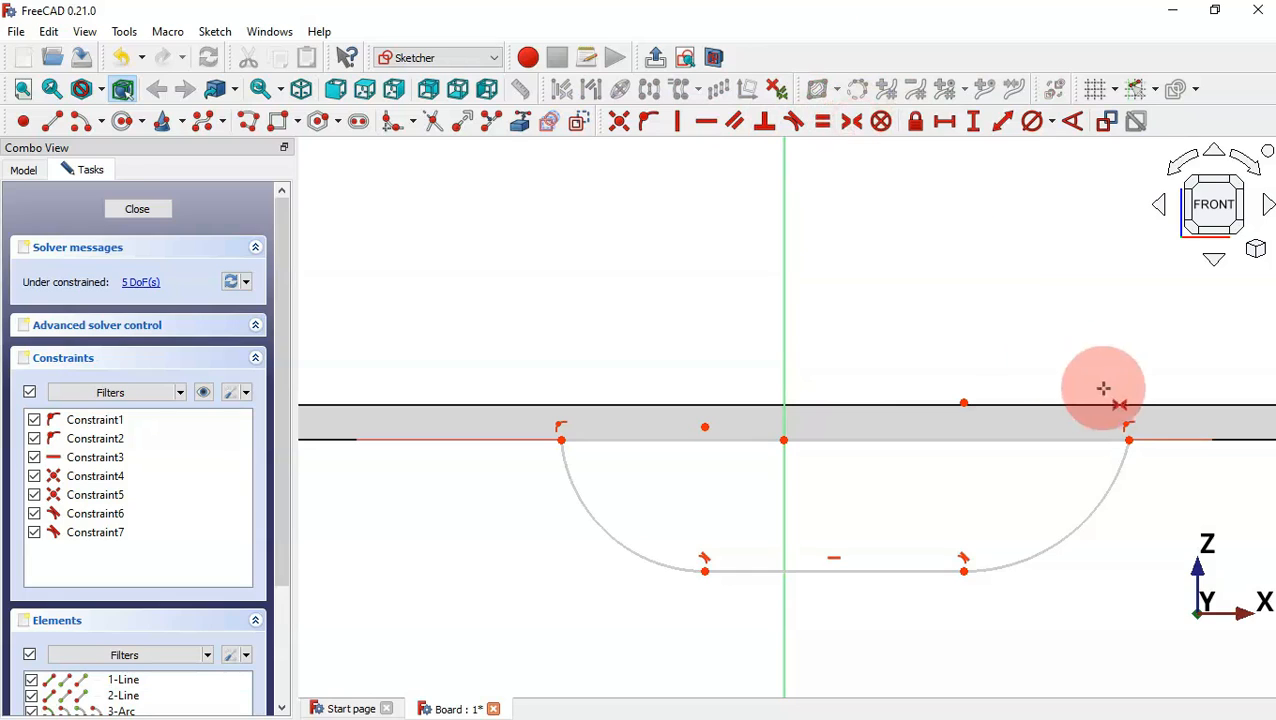
pyautogui.click(964, 403)
pyautogui.click(705, 427)
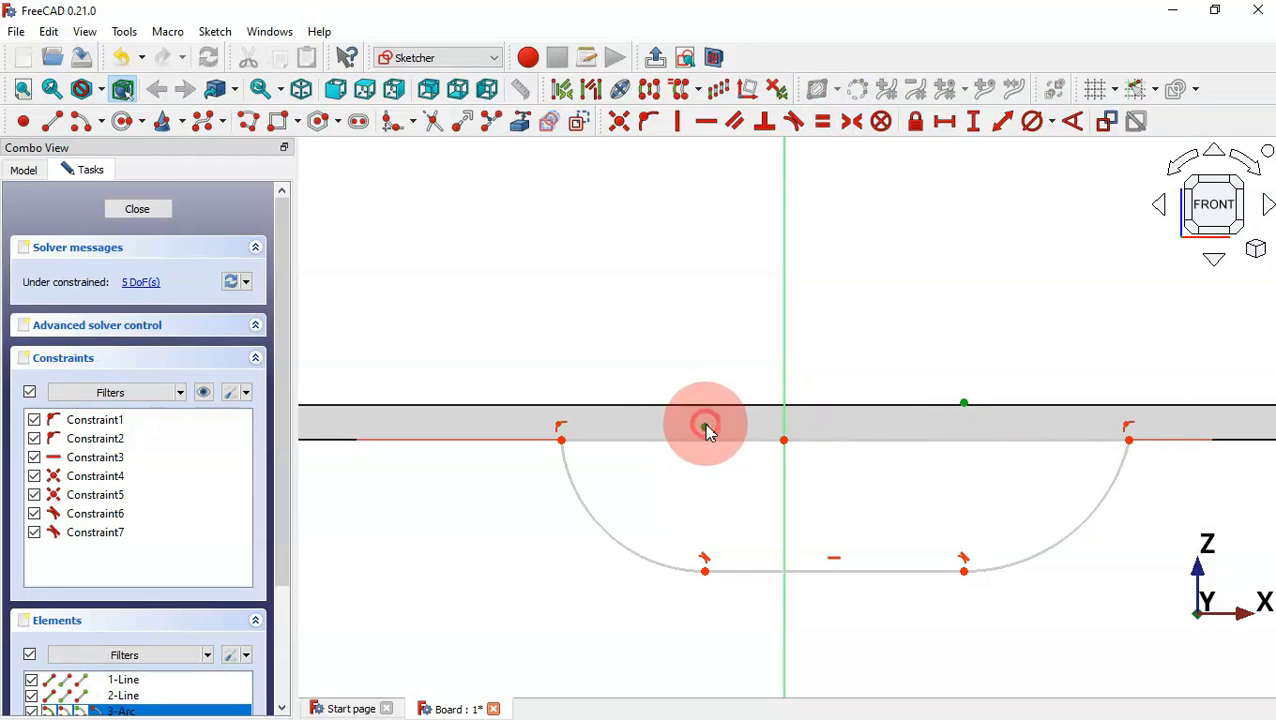
pyautogui.click(784, 417)
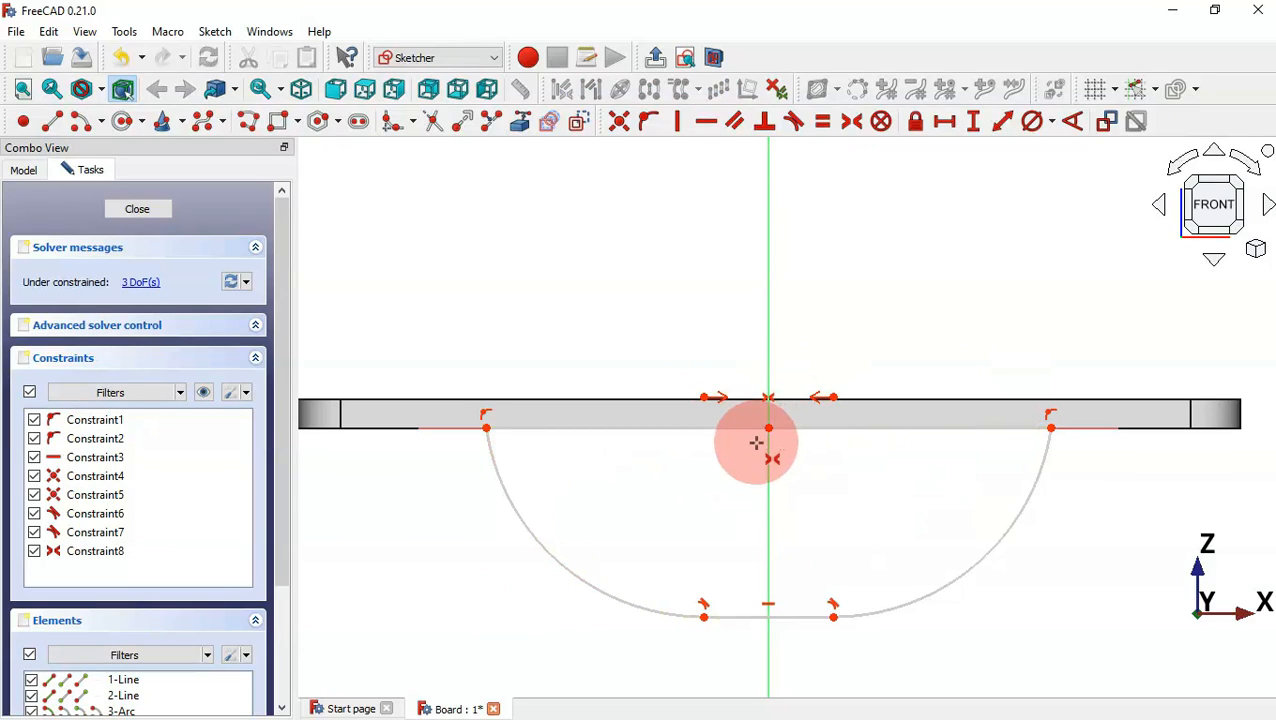
# Dimension the upper horizontal line of the profile with a length of 250 mm
pyautogui.click(1003, 133)
pyautogui.click(813, 428)
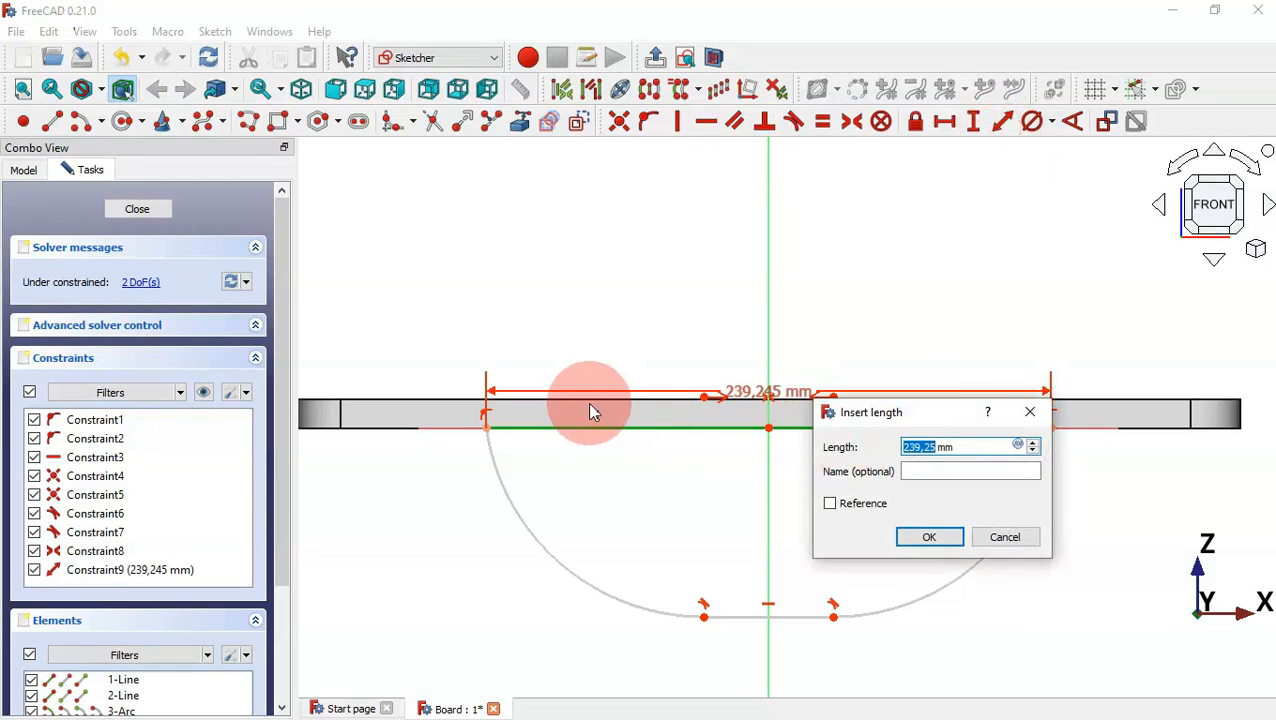
pyautogui.write('250')
pyautogui.press('Return')
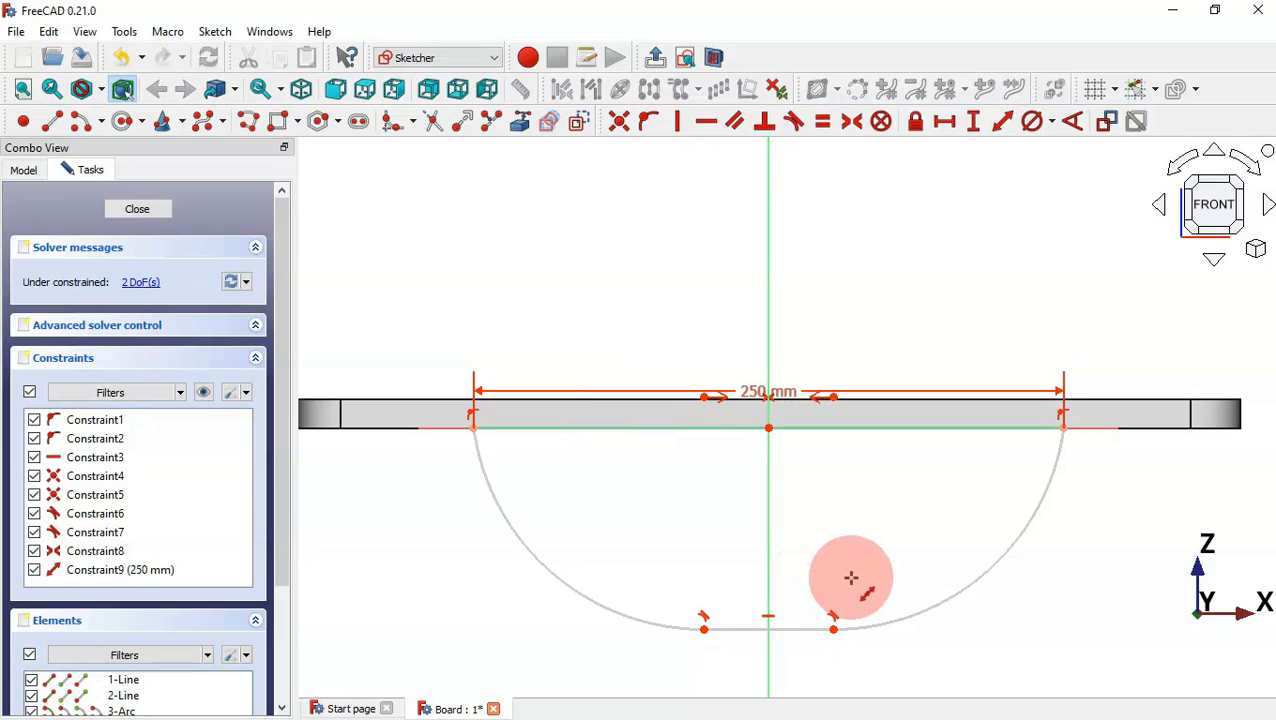
# Constrain the radius of the profile's right arc to 50 mm
pyautogui.click(1050, 121)
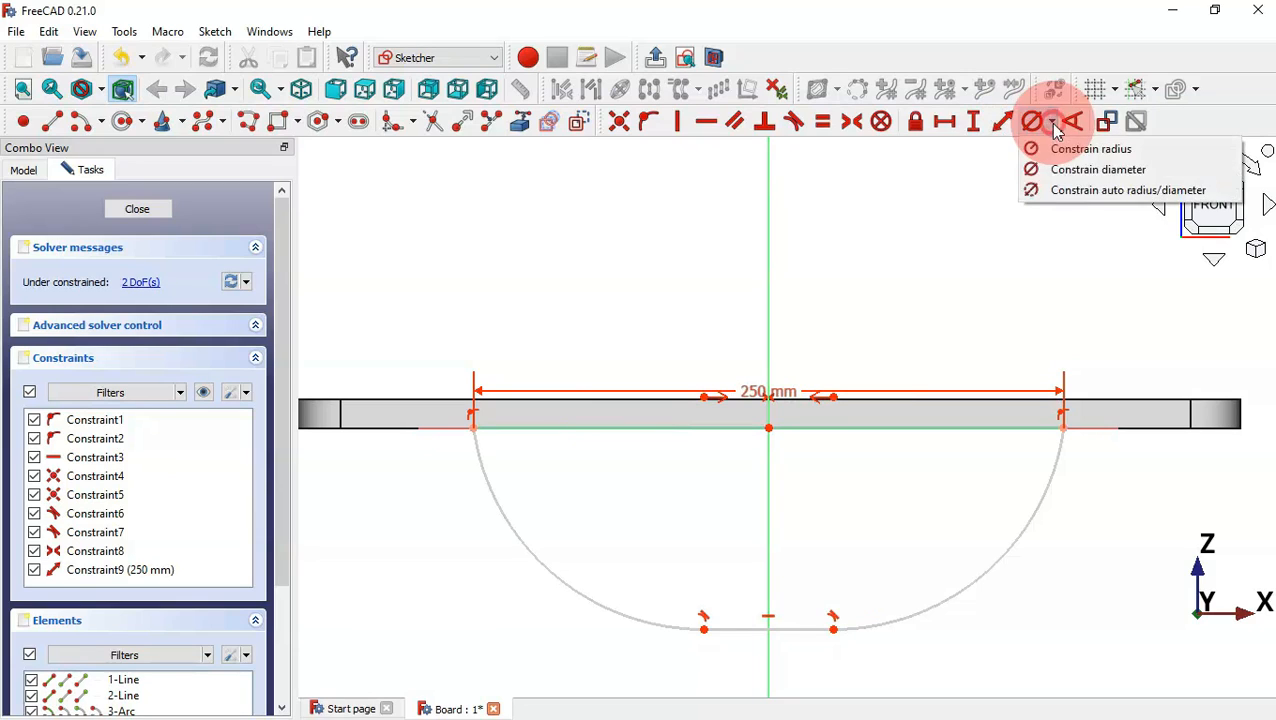
pyautogui.click(1120, 148)
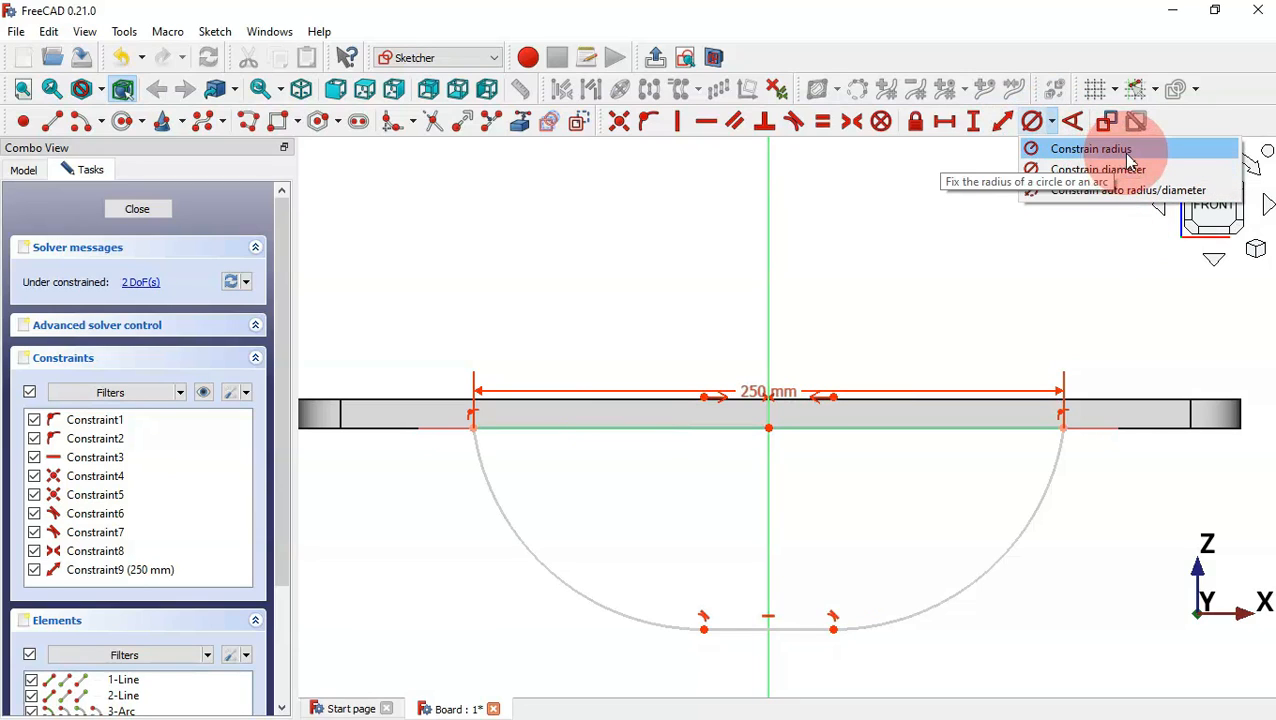
pyautogui.click(1022, 536)
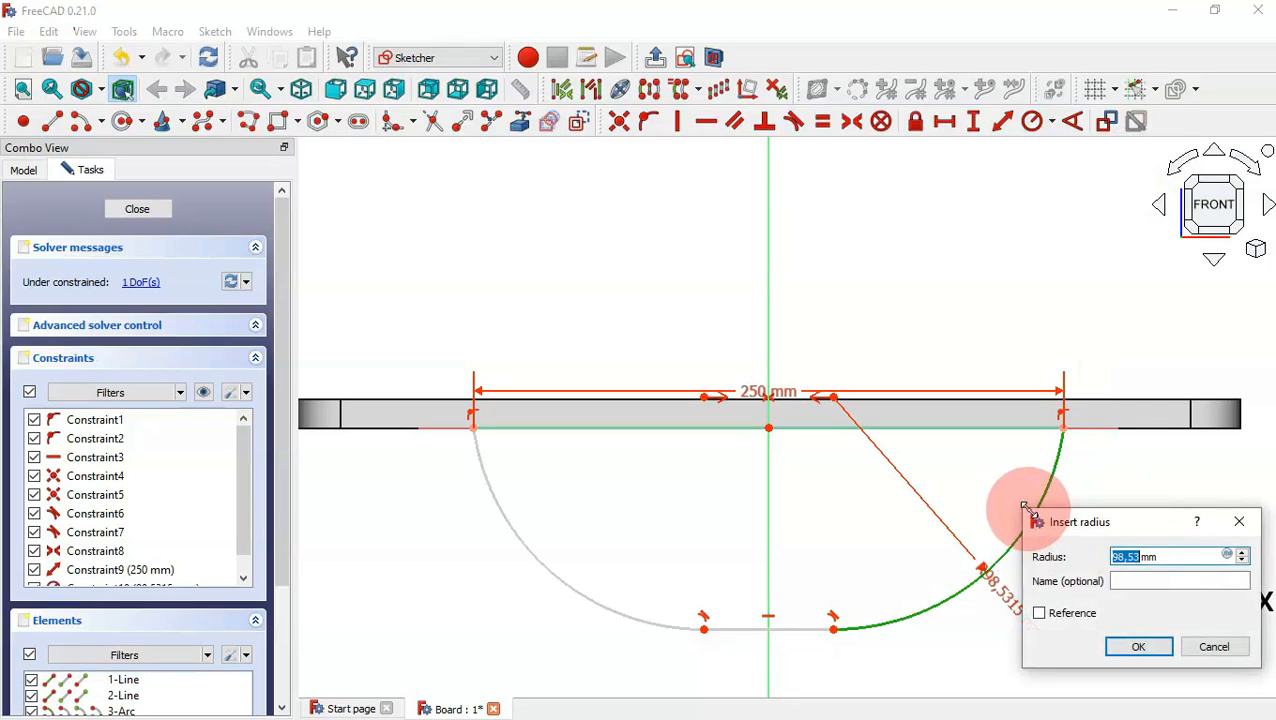
pyautogui.press('Return')
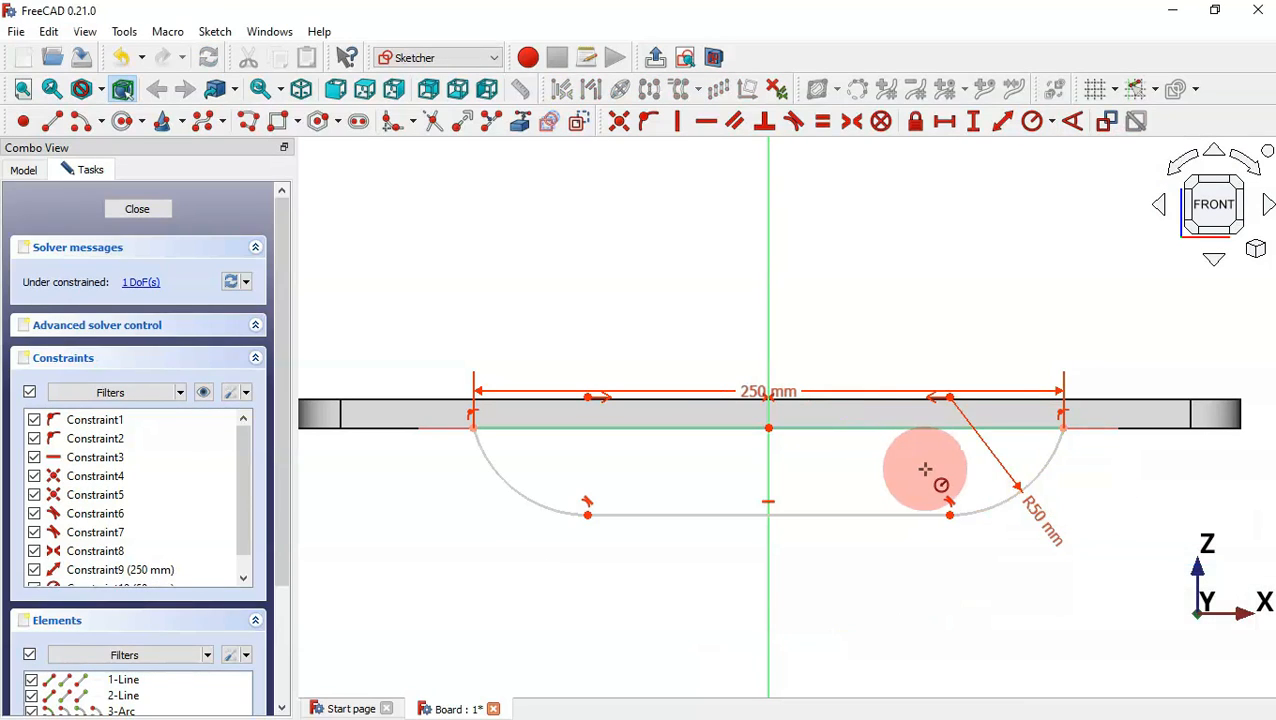
# Set the vertical distance from the origin to the lower line to 25 mm, move its dimension clear of the profile, and close the sketch
pyautogui.click(975, 121)
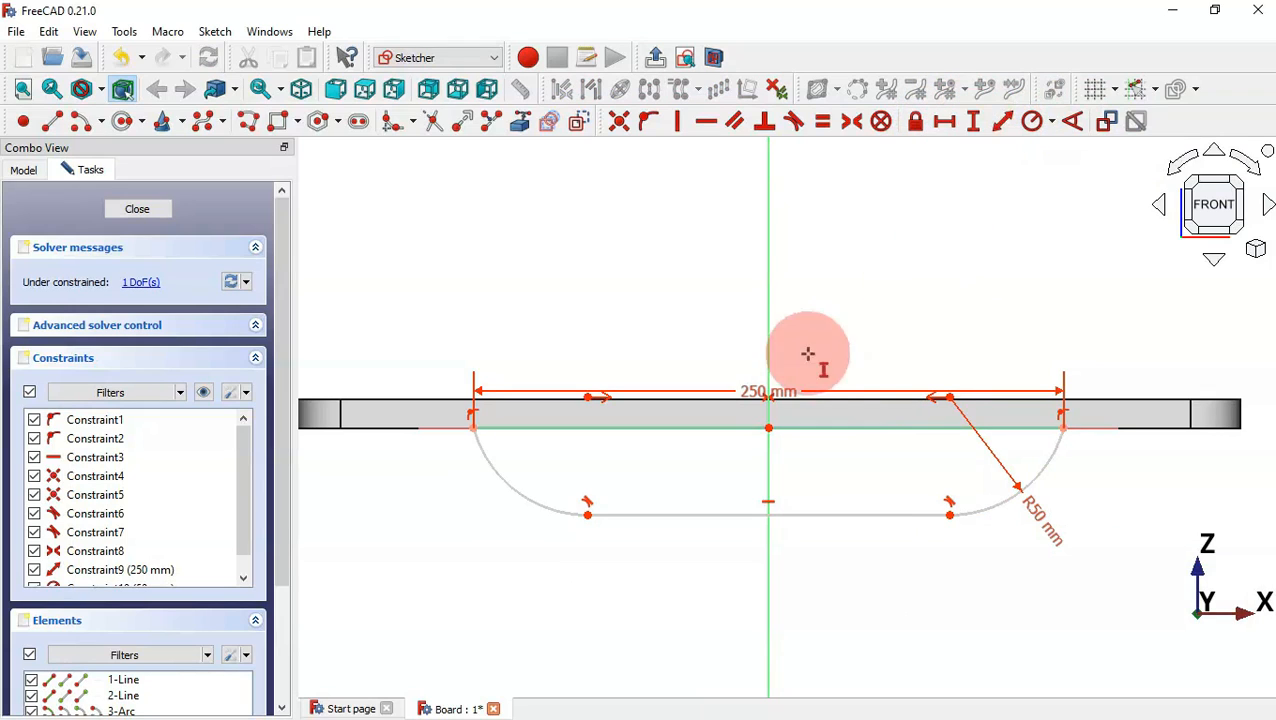
pyautogui.click(767, 428)
pyautogui.click(587, 514)
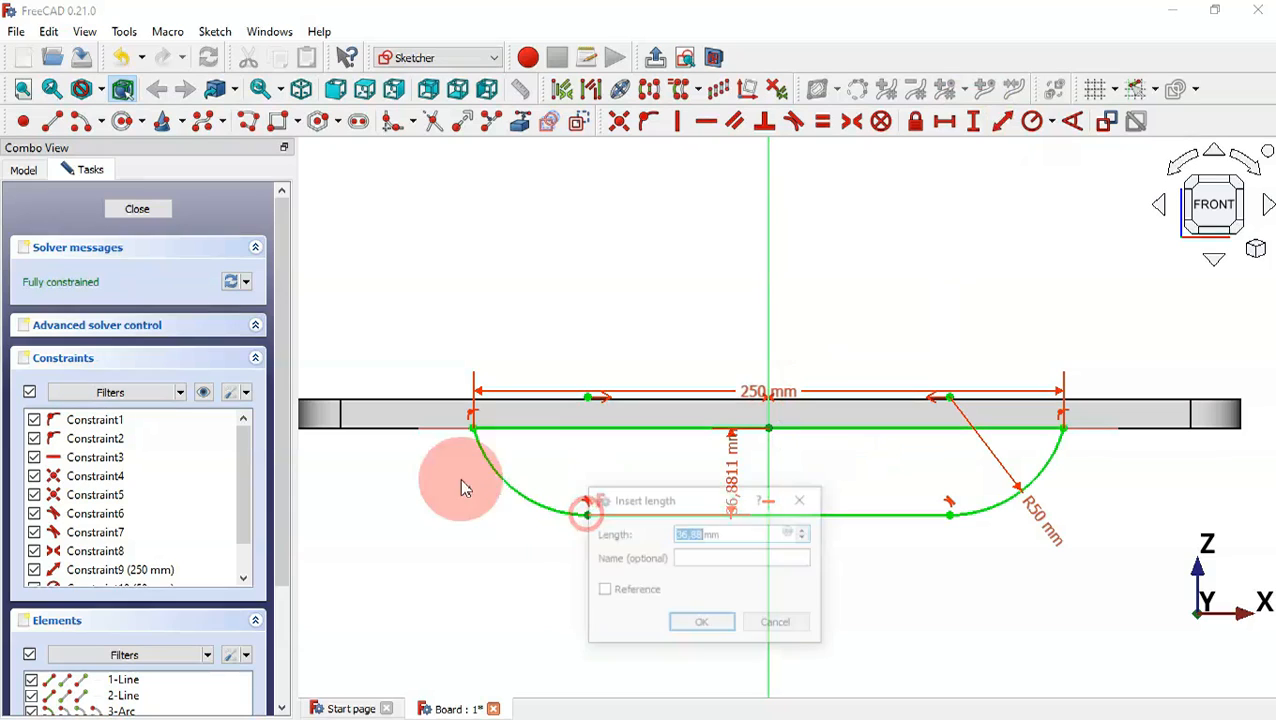
pyautogui.write('25')
pyautogui.press('Return')
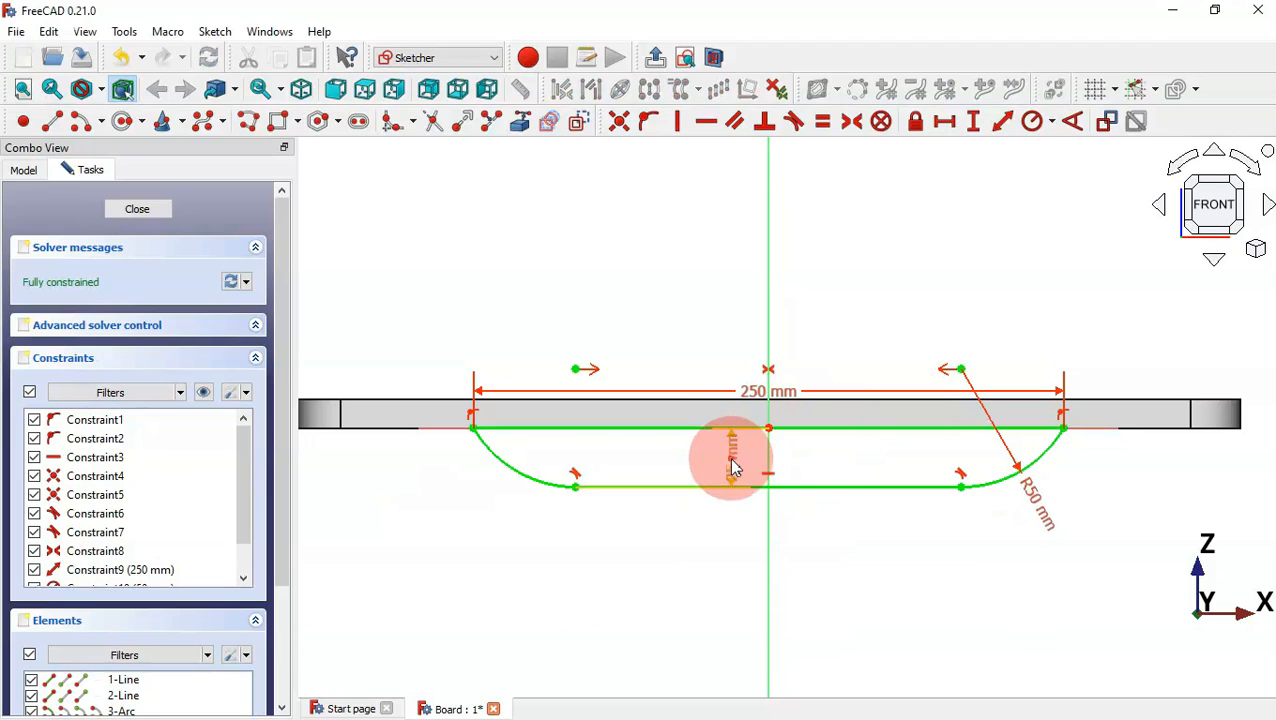
pyautogui.moveTo(733, 467); pyautogui.dragTo(393, 300)
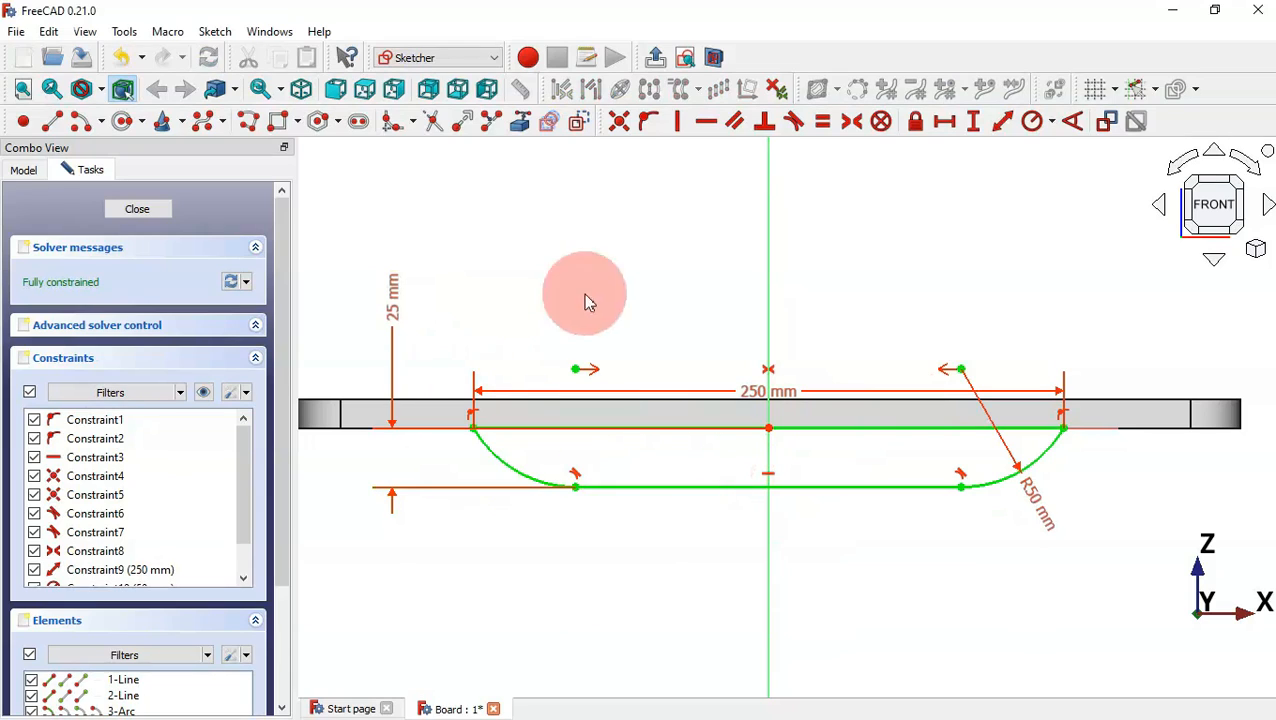
pyautogui.click(157, 210)
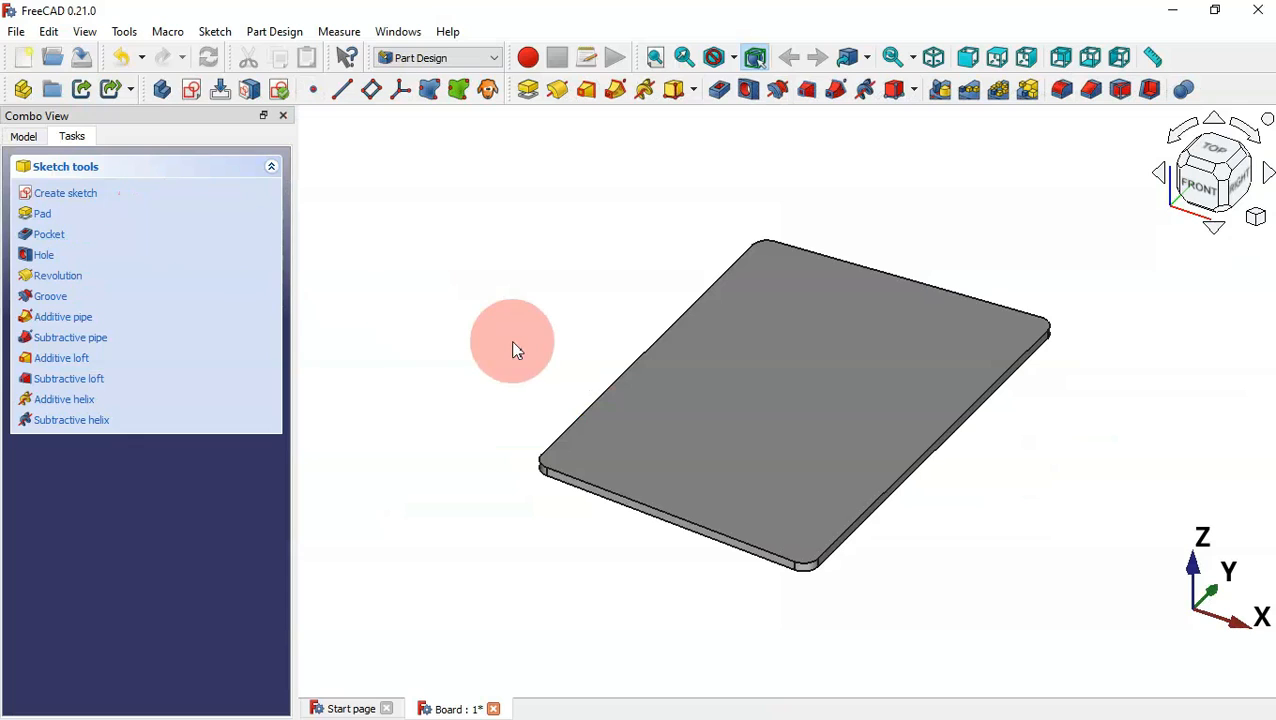
# Offset the arc-sided profile sketch from the XZ-plane by setting its attachment position z to 220 mm
pyautogui.moveTo(1045, 505)
pyautogui.mouseDown()
pyautogui.moveTo(823, 388)
pyautogui.moveTo(923, 407)
pyautogui.moveTo(812, 413)
pyautogui.moveTo(818, 385)
pyautogui.mouseUp()
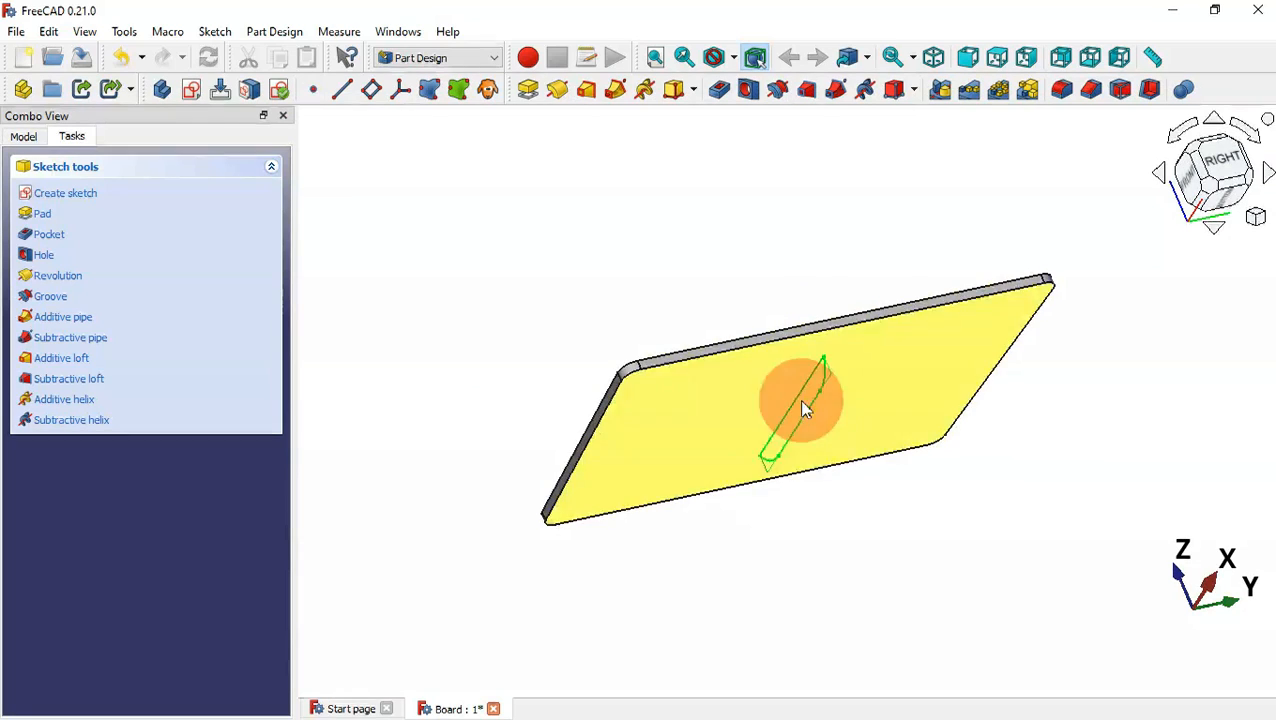
pyautogui.click(23, 136)
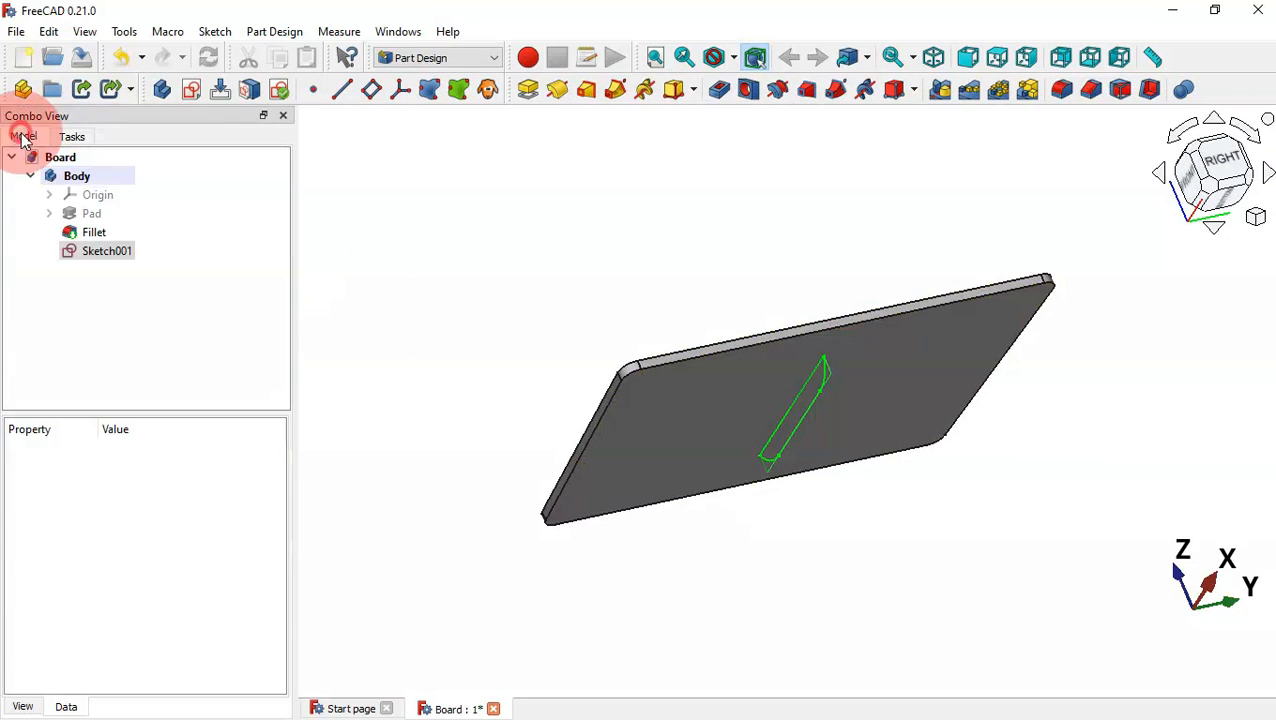
pyautogui.click(88, 258)
pyautogui.click(107, 251)
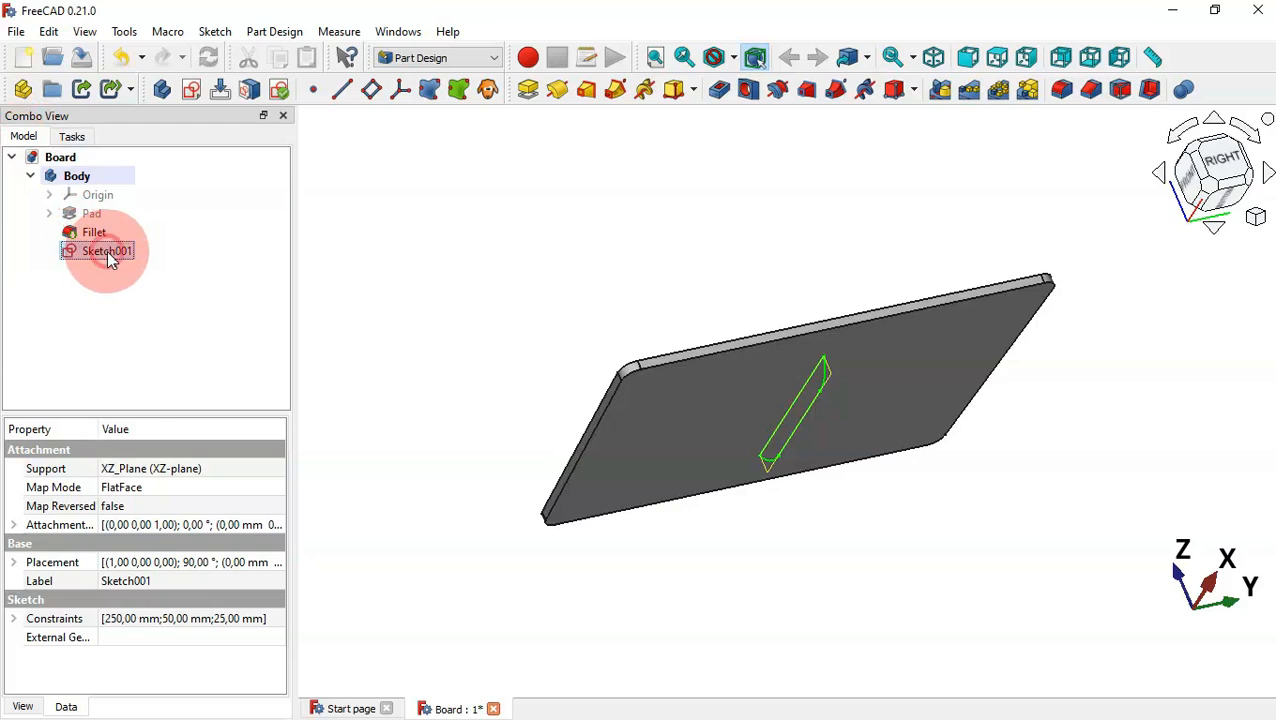
pyautogui.click(14, 525)
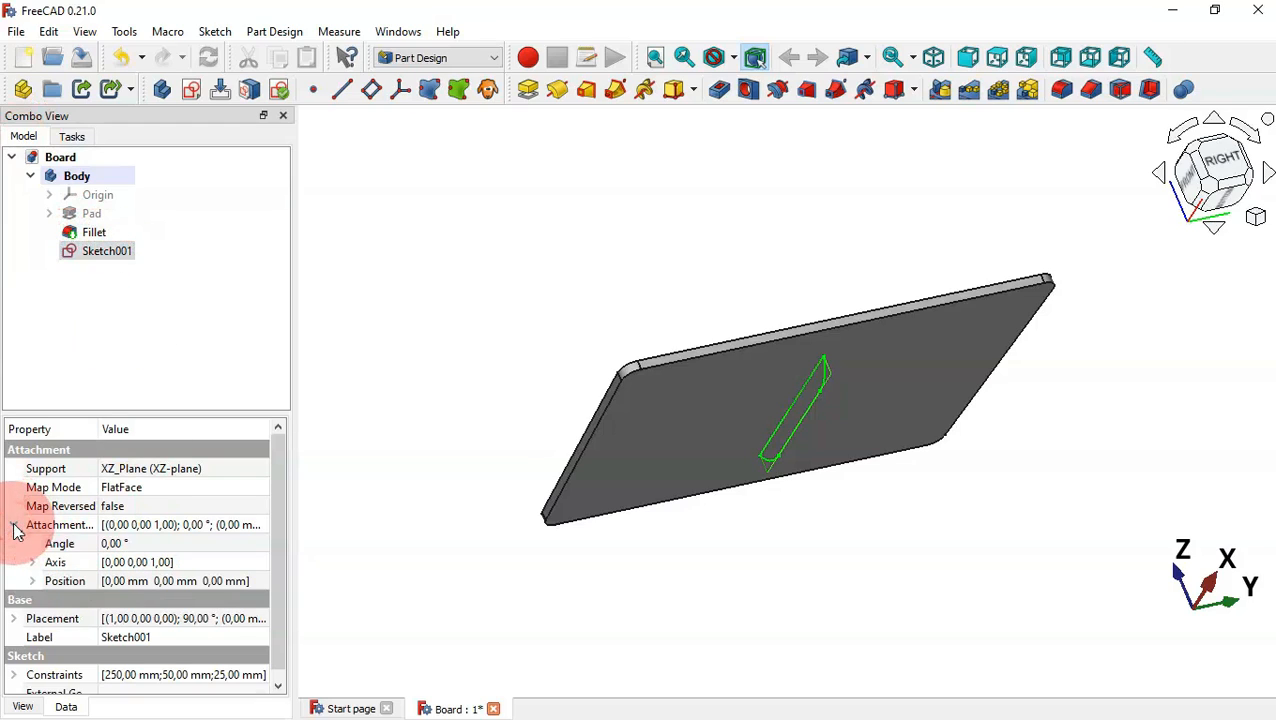
pyautogui.click(38, 598)
pyautogui.click(32, 581)
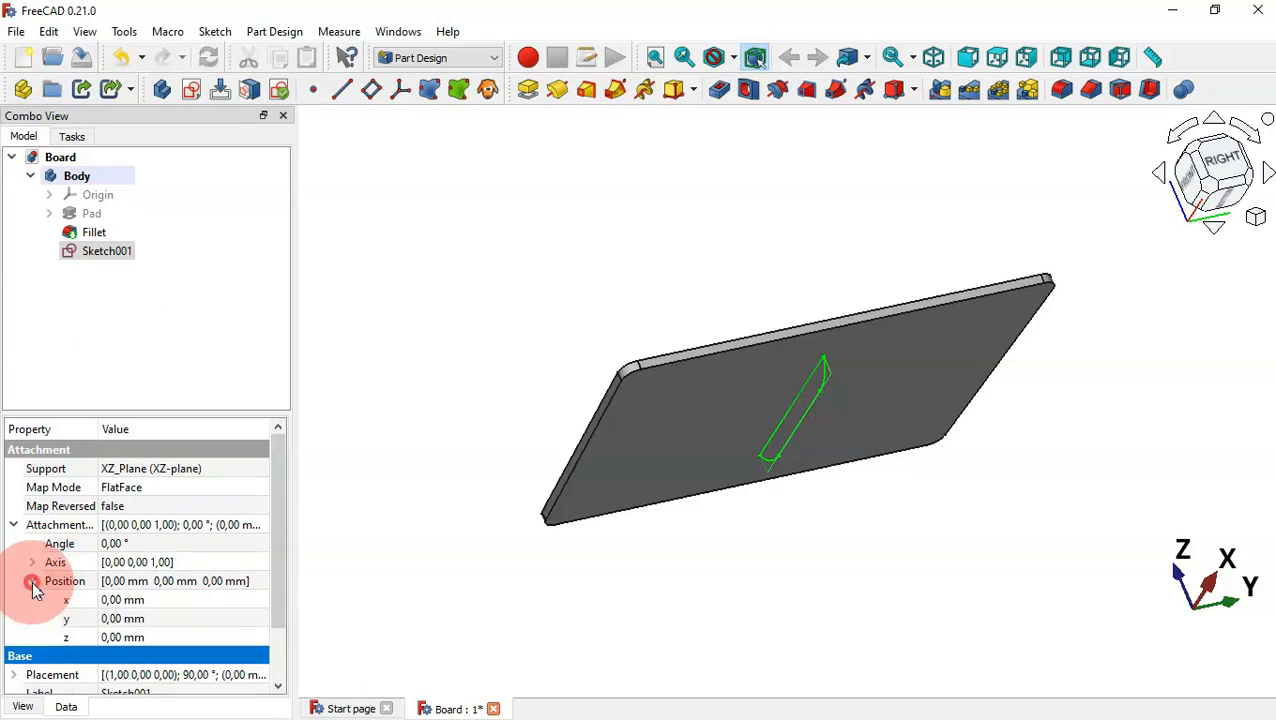
pyautogui.click(185, 638)
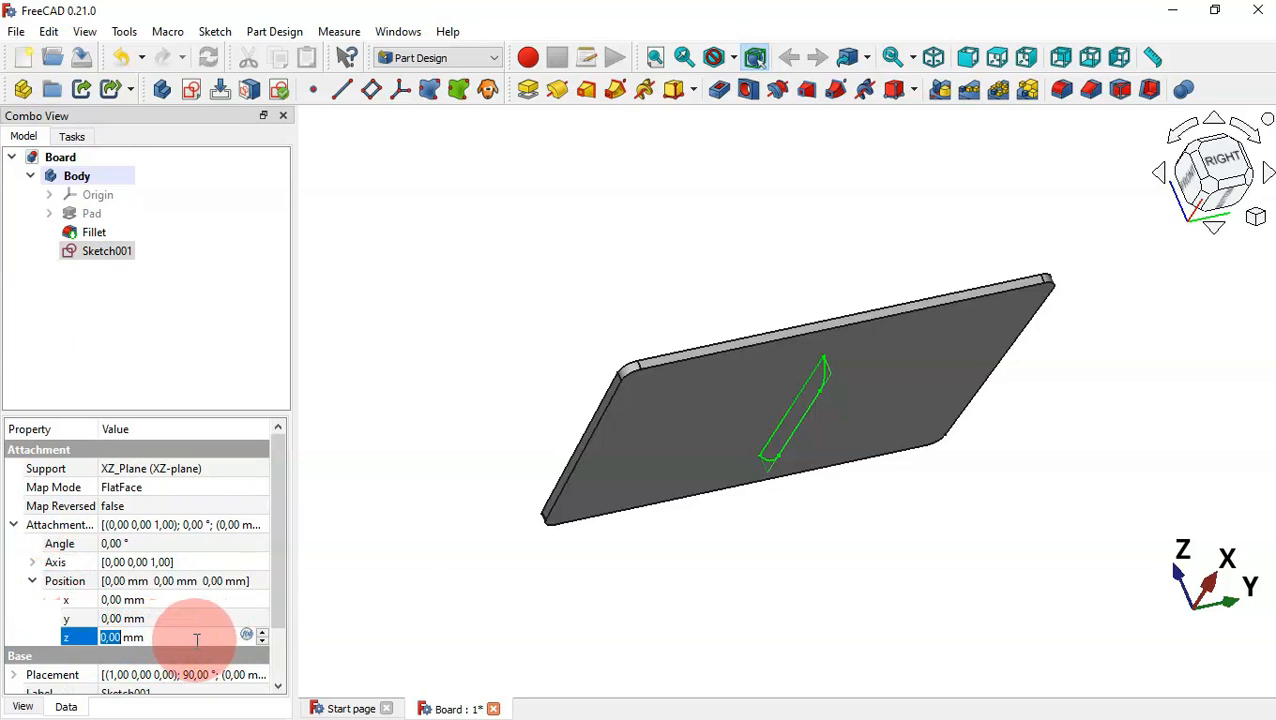
pyautogui.write('220')
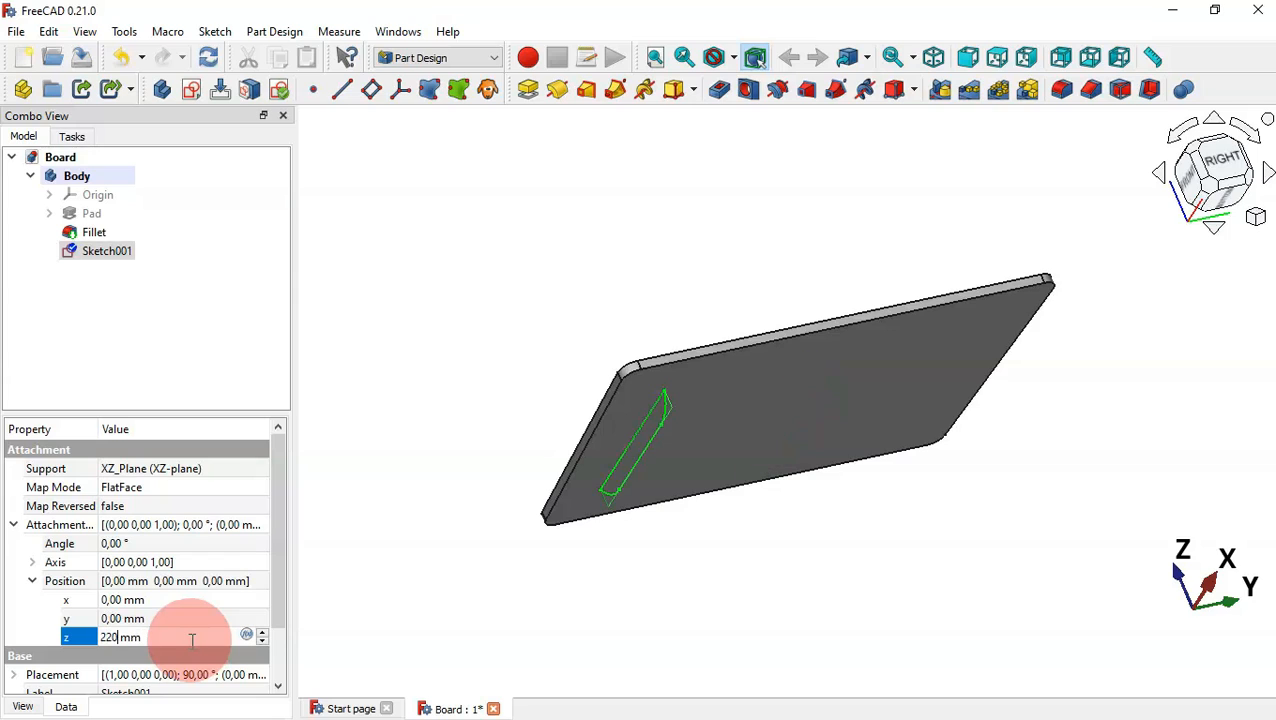
pyautogui.click(558, 378)
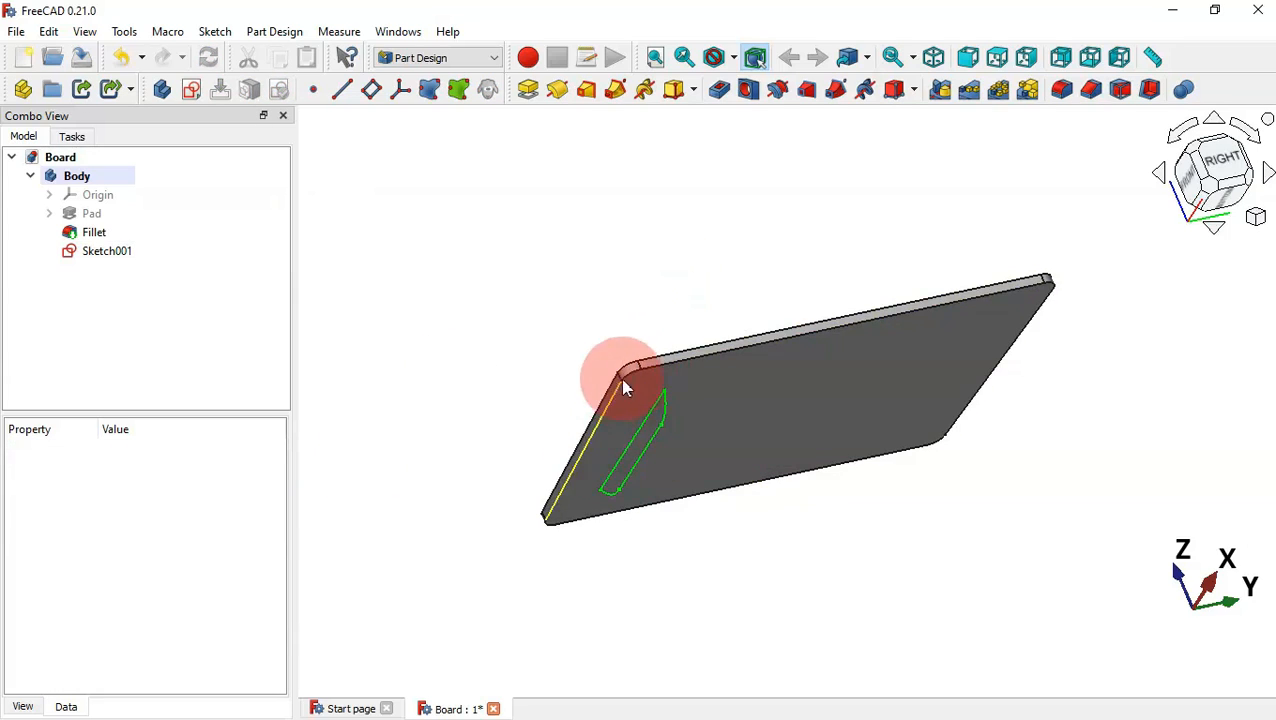
# Pad the arc-sided profile sketch 18 mm, symmetric to its plane
pyautogui.click(91, 254)
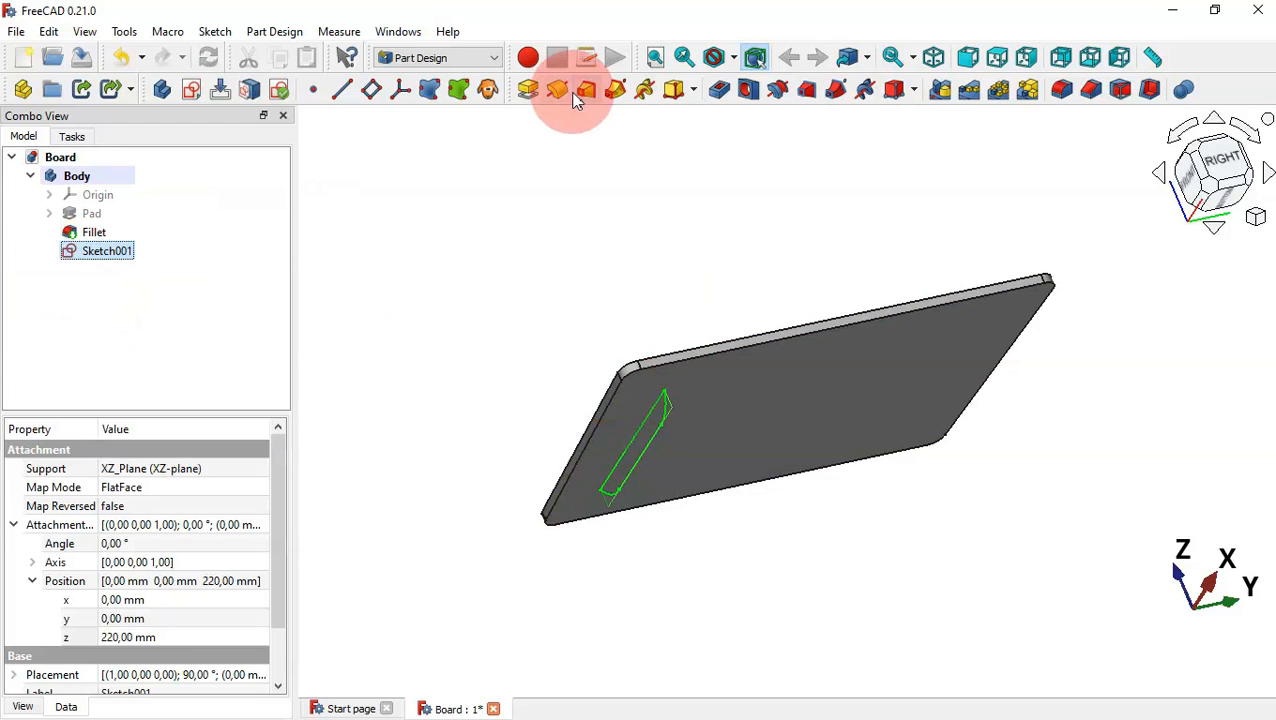
pyautogui.click(530, 91)
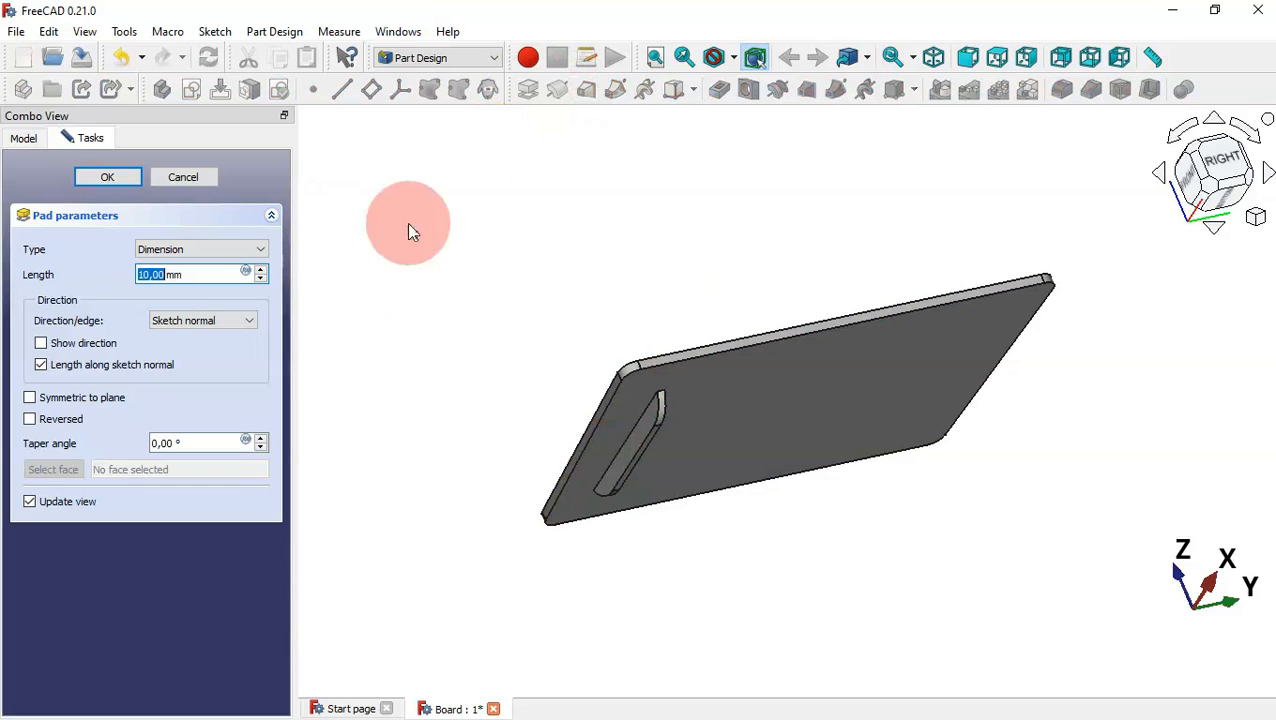
pyautogui.click(88, 400)
pyautogui.click(235, 268)
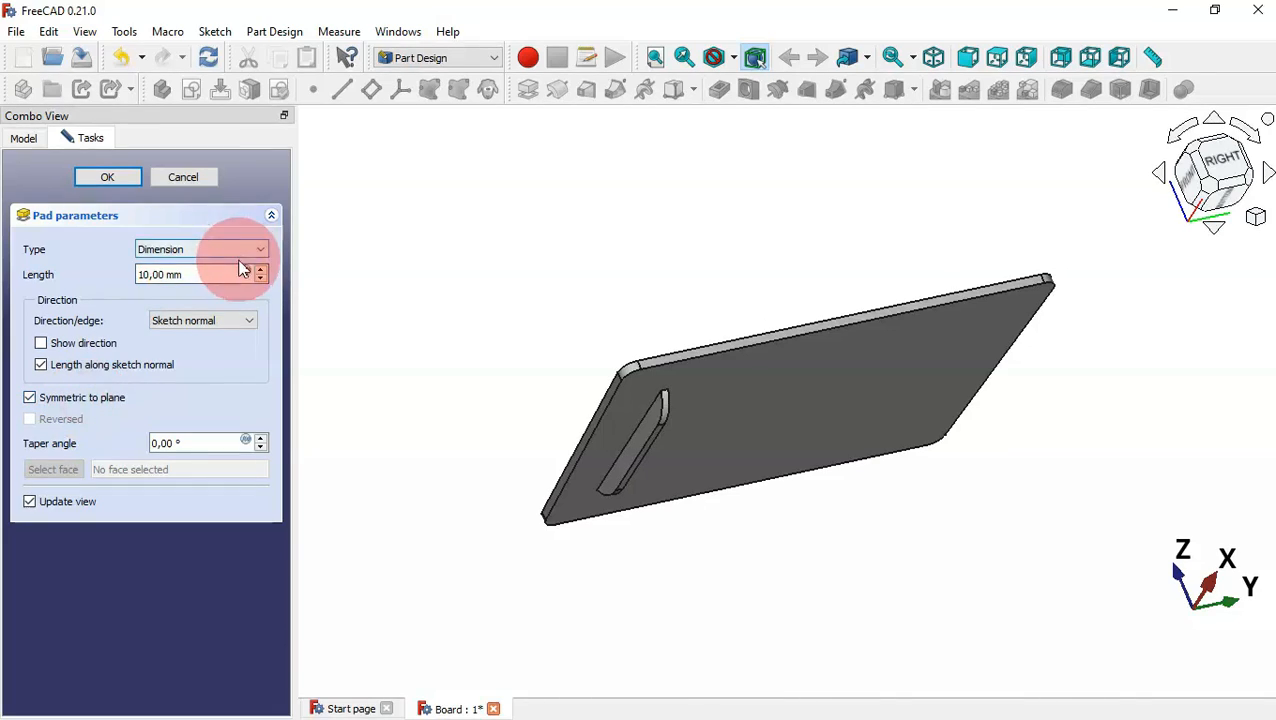
pyautogui.moveTo(216, 275); pyautogui.dragTo(75, 283)
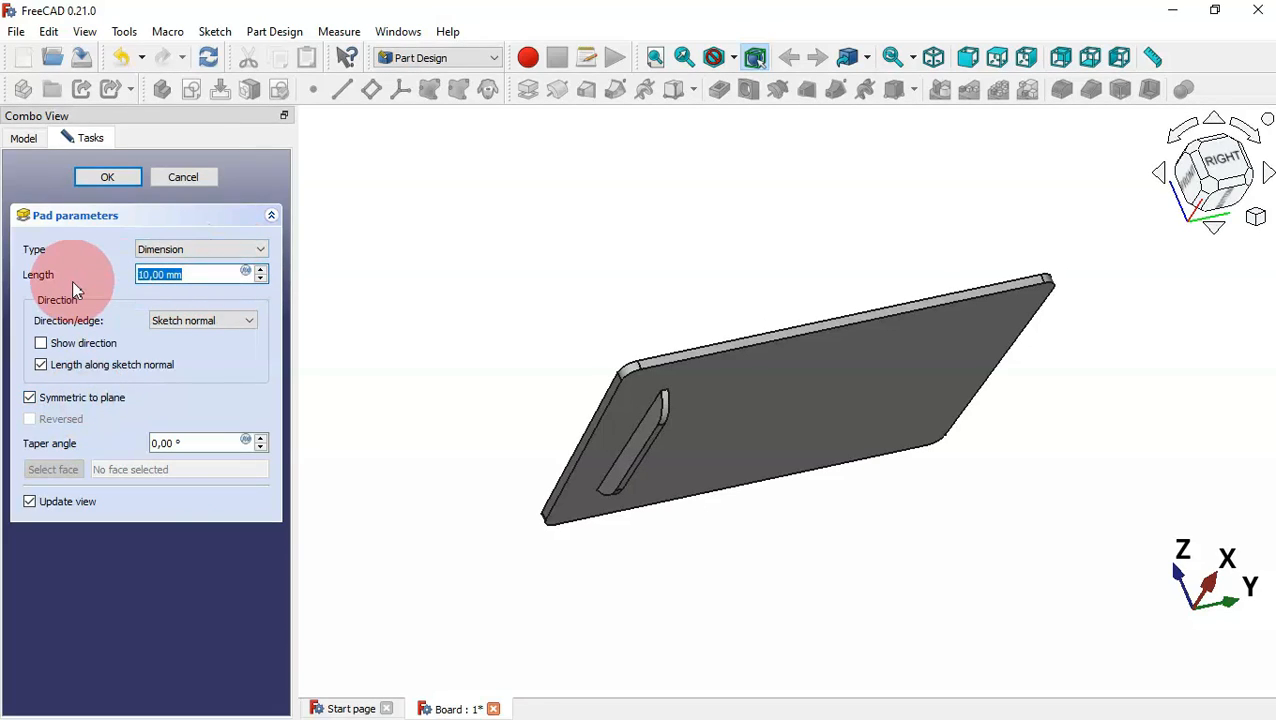
pyautogui.write('4')
pyautogui.press('Return')
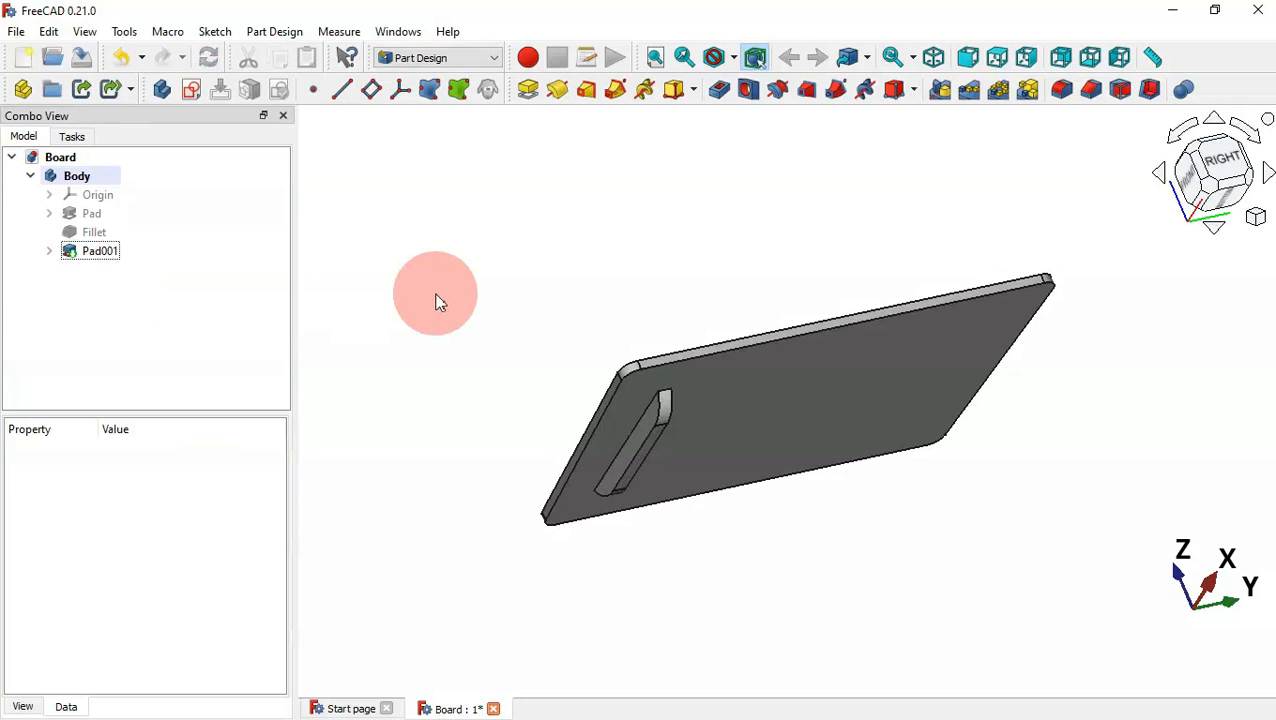
# Mirror the padded rail under the board across the base XZ plane
pyautogui.click(100, 252)
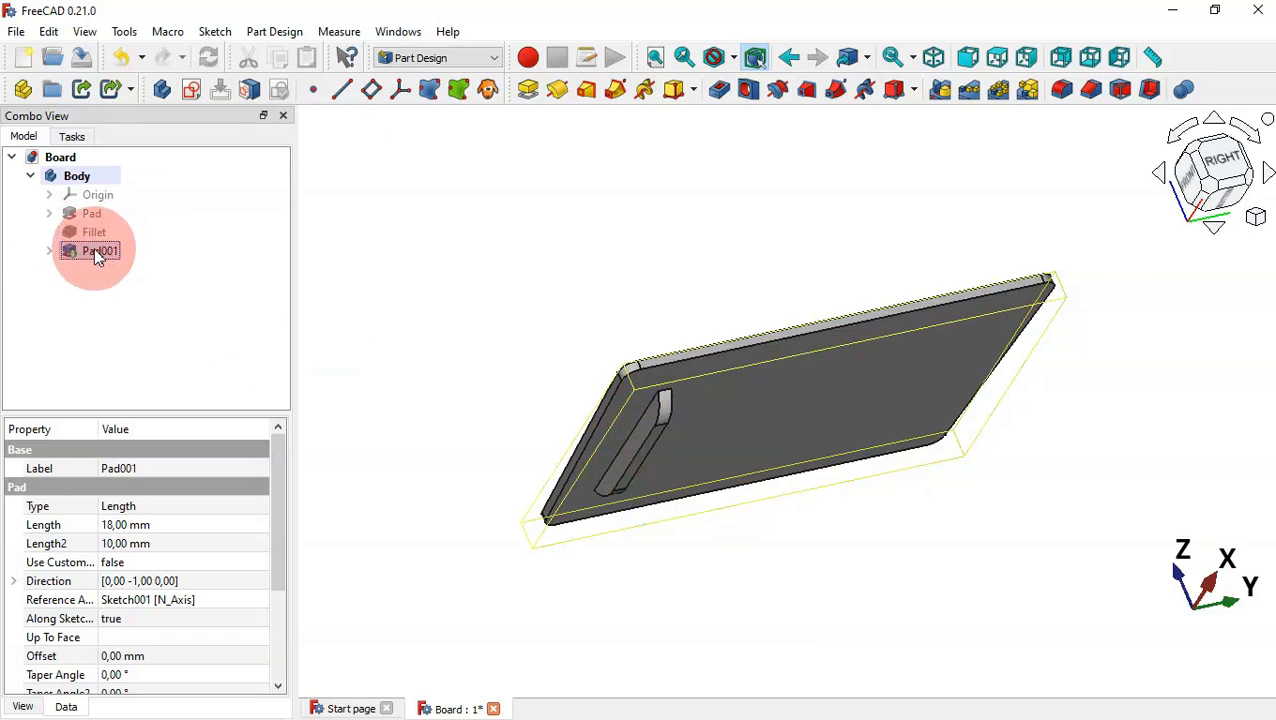
pyautogui.click(944, 92)
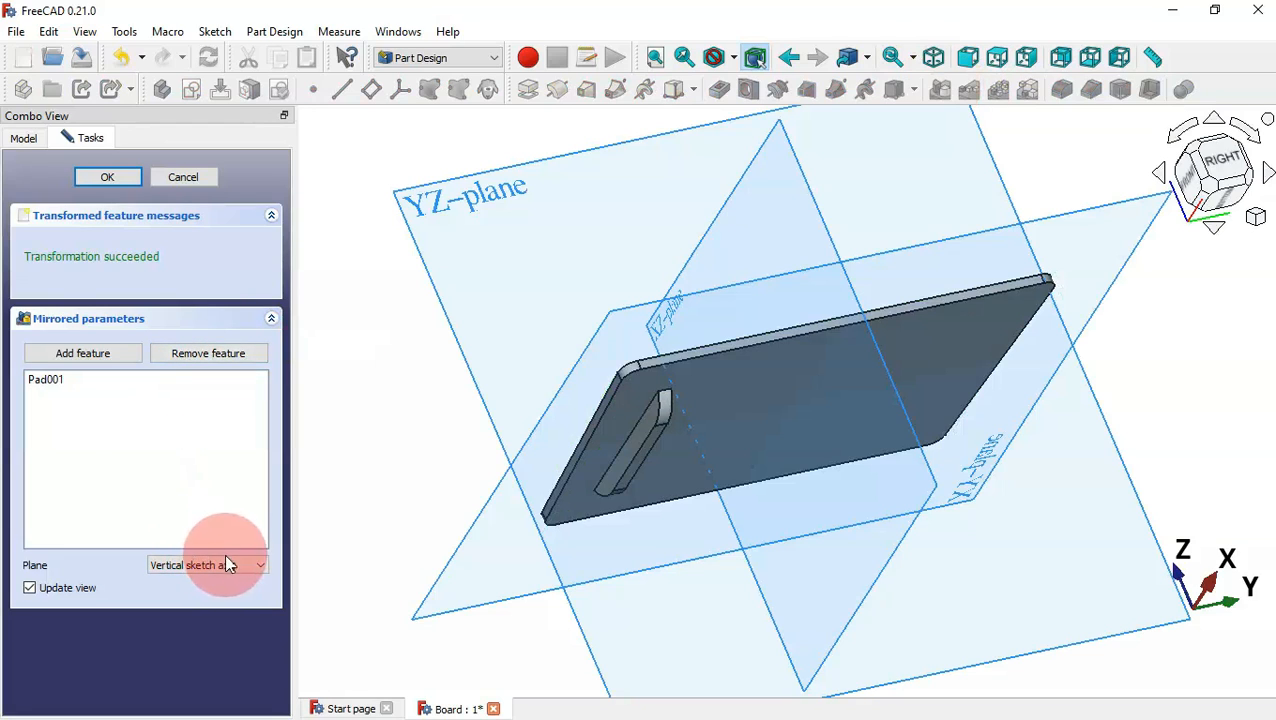
pyautogui.click(228, 563)
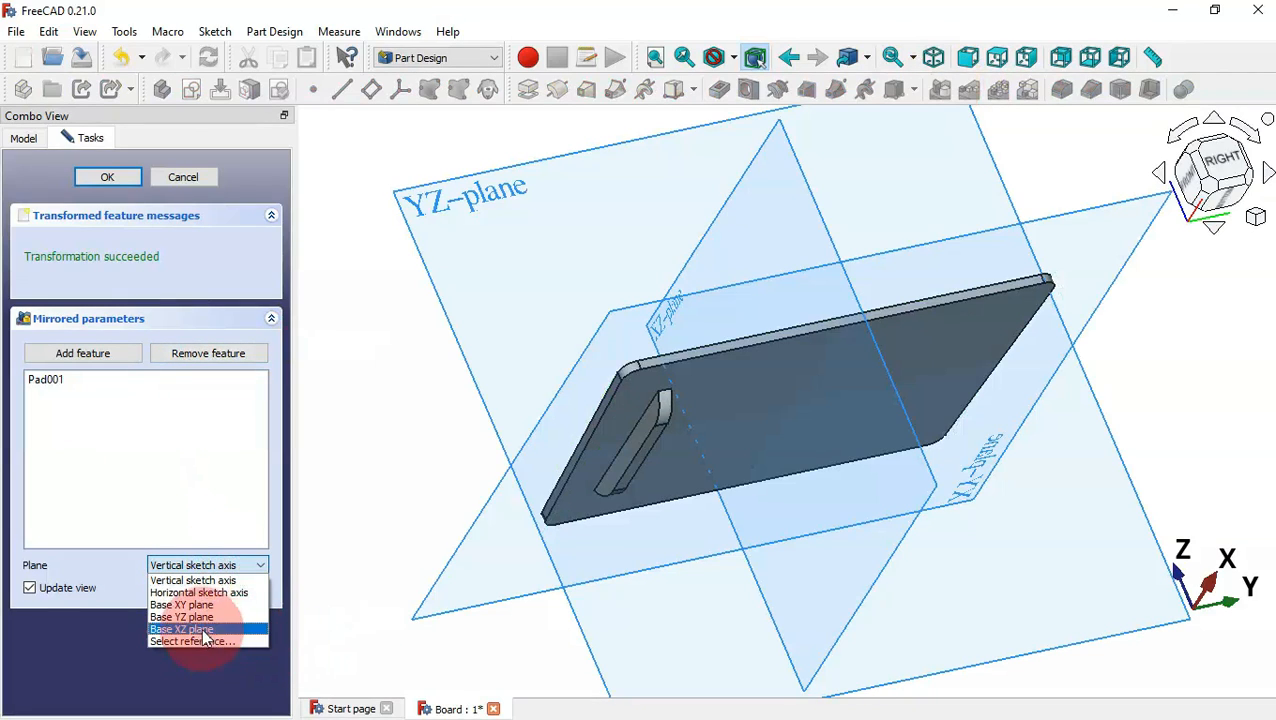
pyautogui.click(190, 629)
pyautogui.click(98, 177)
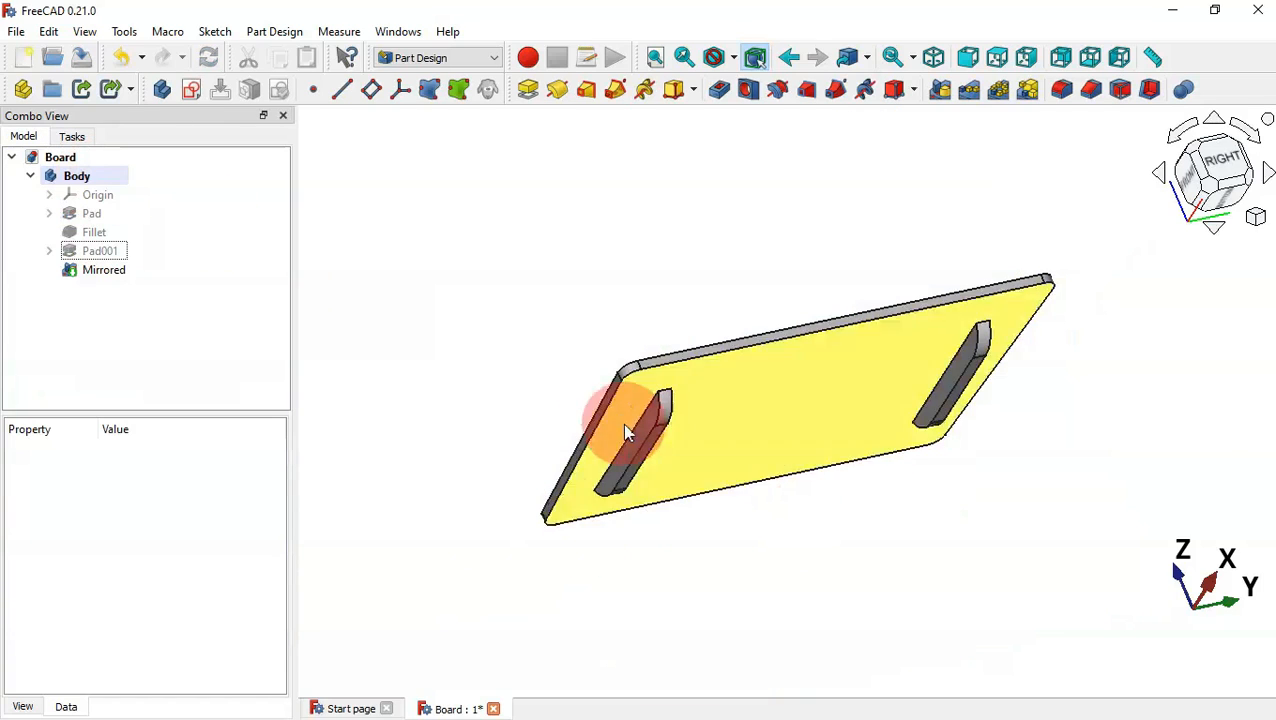
# Start a sketch on the outer side face of the front rail and draw two circles, one each side of the vertical axis
pyautogui.scroll(3, 578, 440)
pyautogui.click(684, 441)
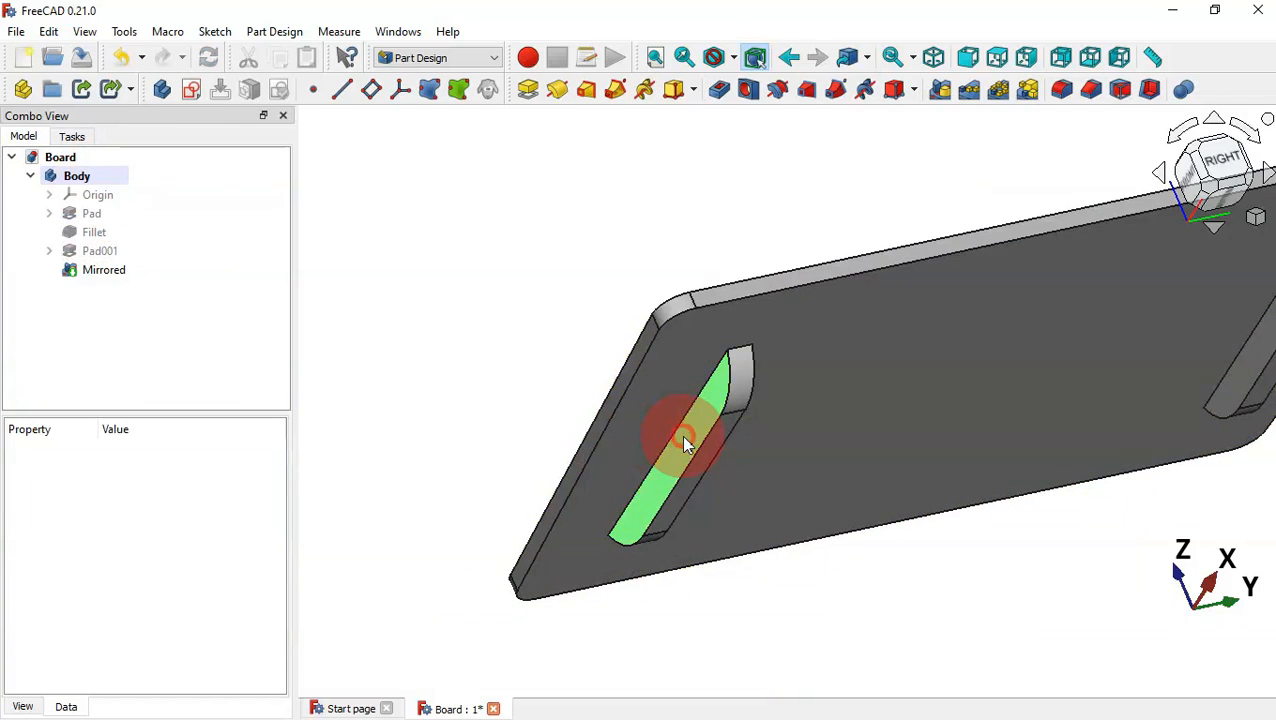
pyautogui.click(200, 90)
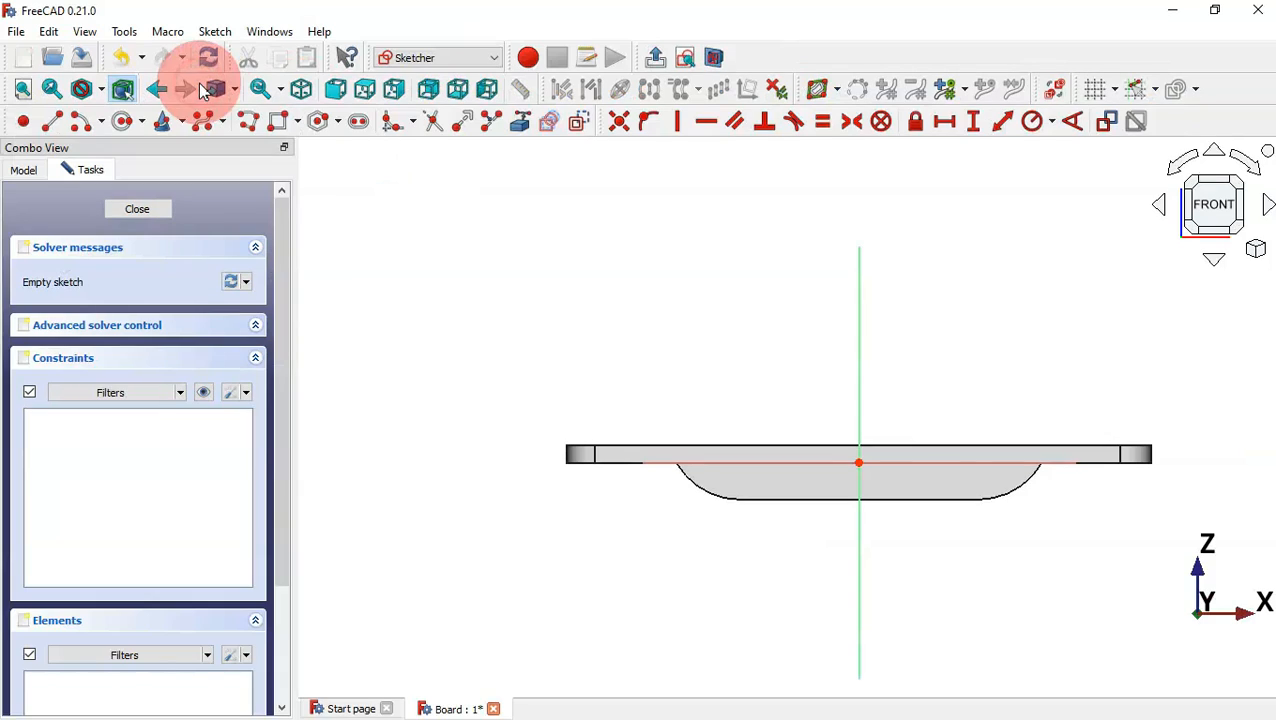
pyautogui.scroll(5, 1000, 488)
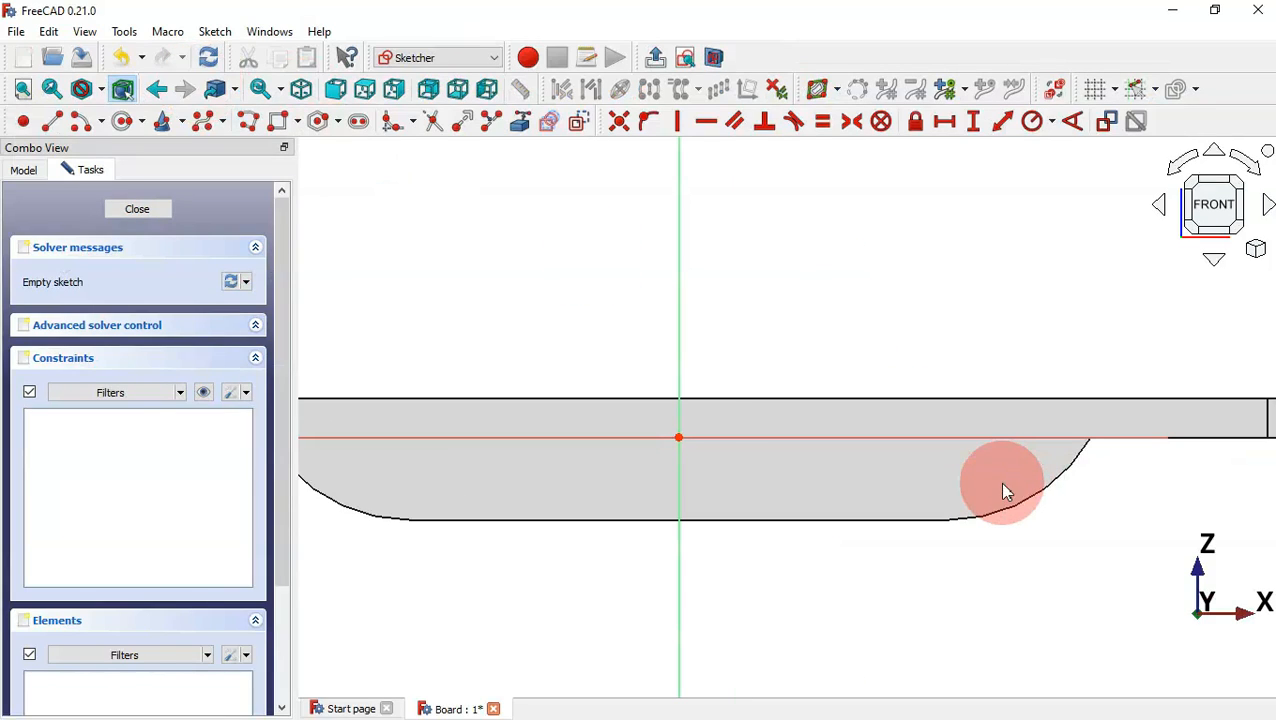
pyautogui.click(118, 128)
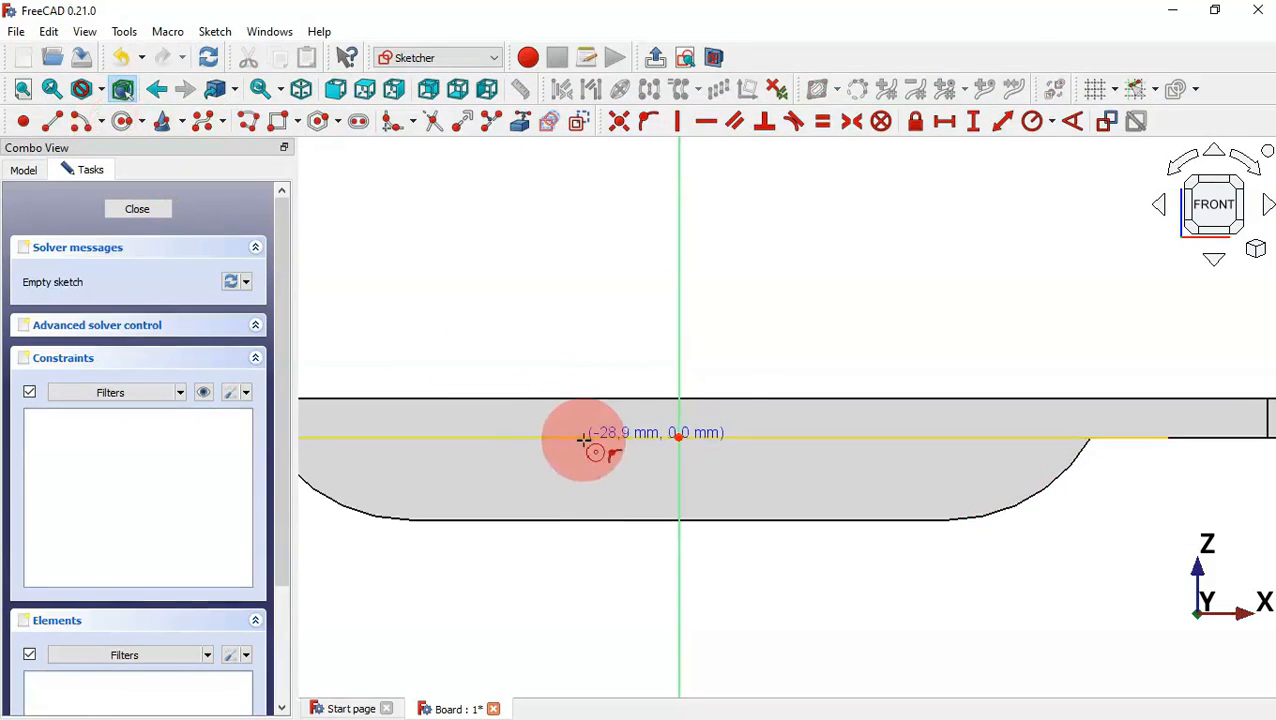
pyautogui.click(535, 462)
pyautogui.click(577, 509)
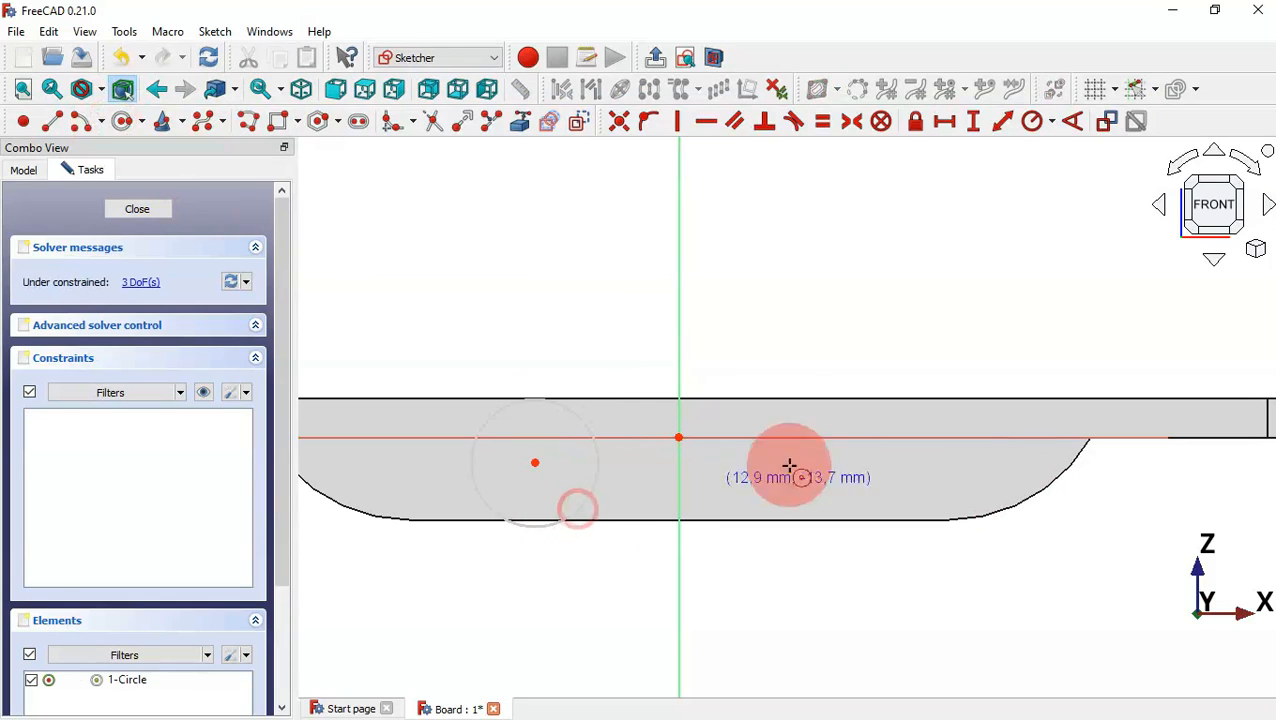
pyautogui.click(875, 478)
pyautogui.click(907, 537)
pyautogui.rightClick(917, 607)
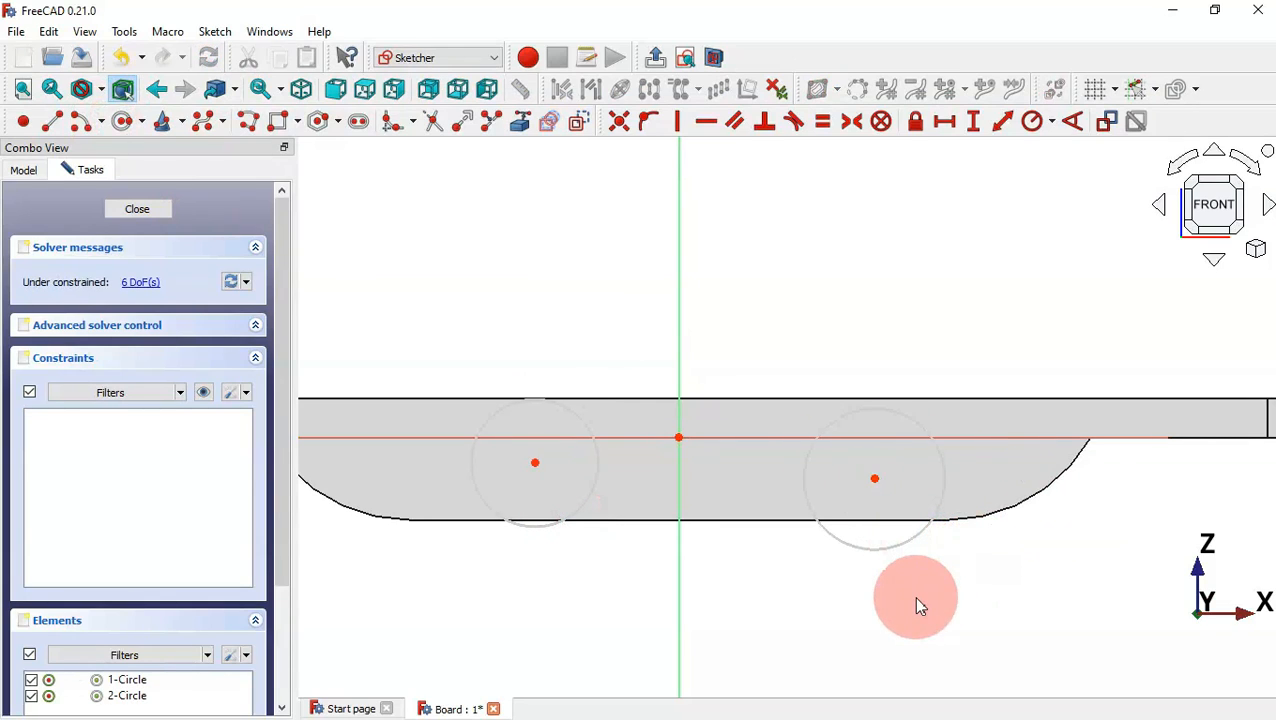
# Constrain the two circles to be equal and set their diameter to 12 mm
pyautogui.moveTo(980, 595); pyautogui.dragTo(472, 505)
pyautogui.click(823, 122)
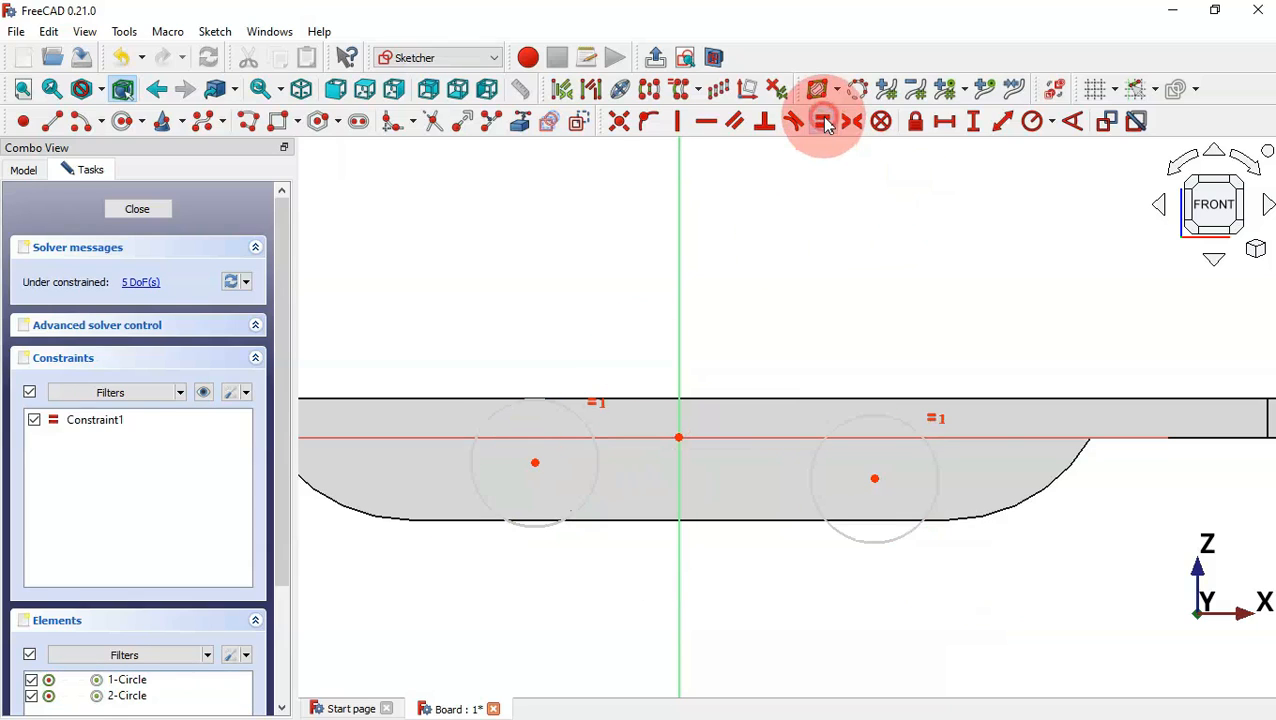
pyautogui.click(1052, 121)
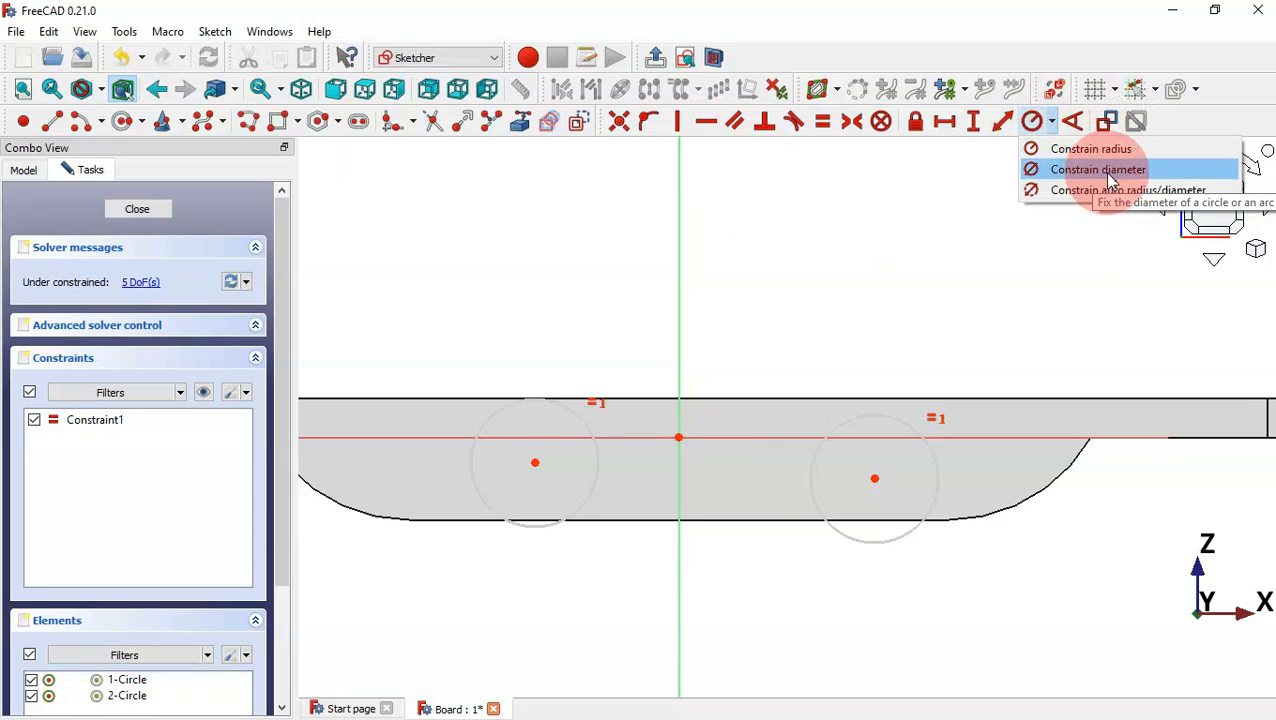
pyautogui.click(1096, 189)
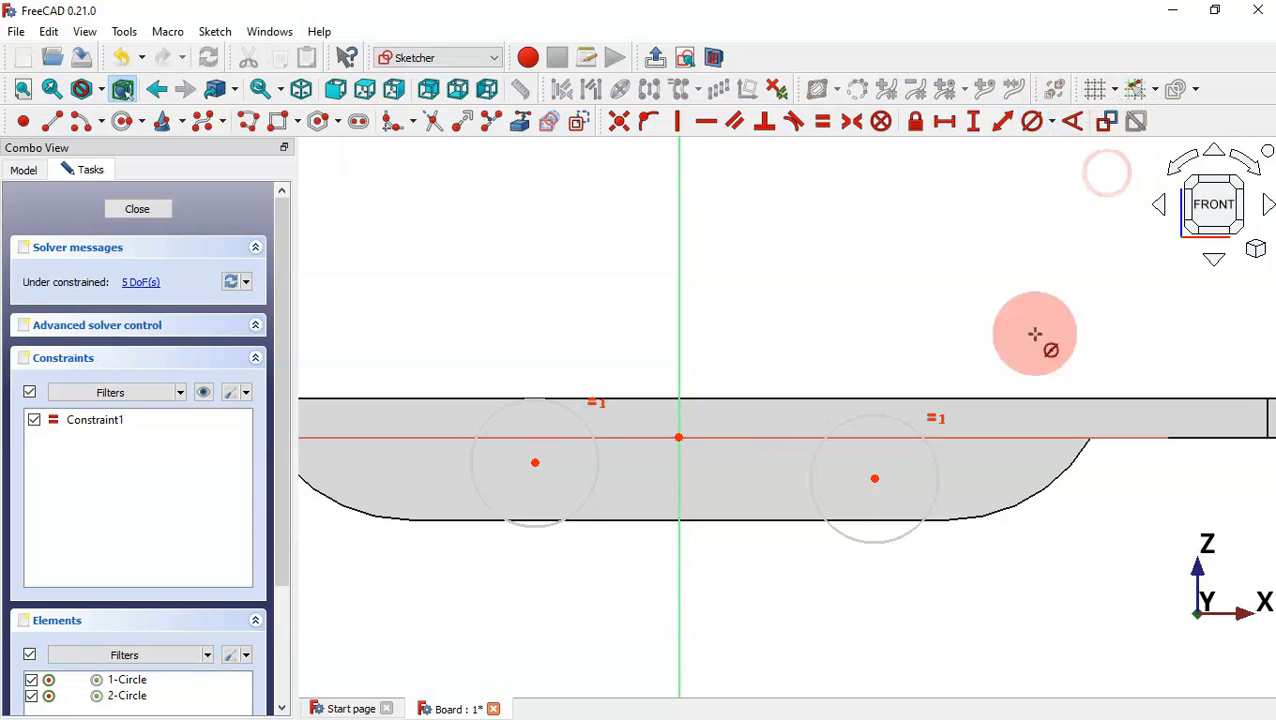
pyautogui.click(940, 485)
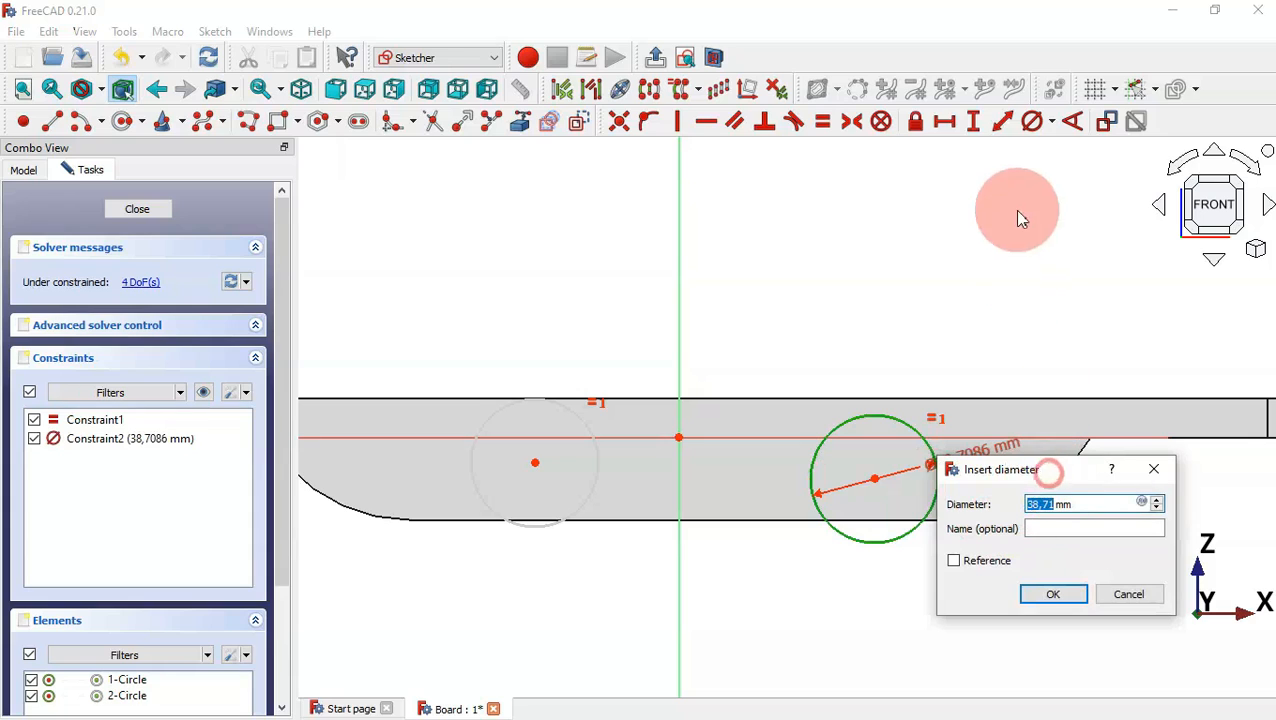
pyautogui.write('12')
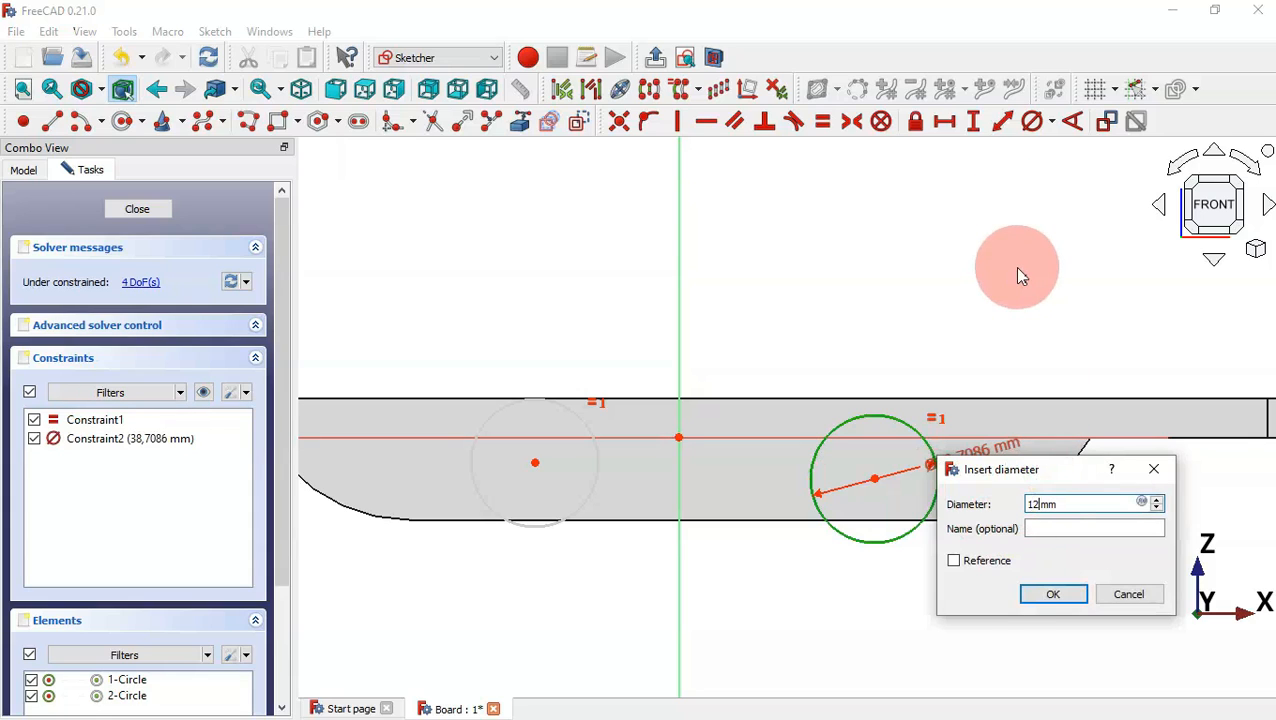
pyautogui.press('Return')
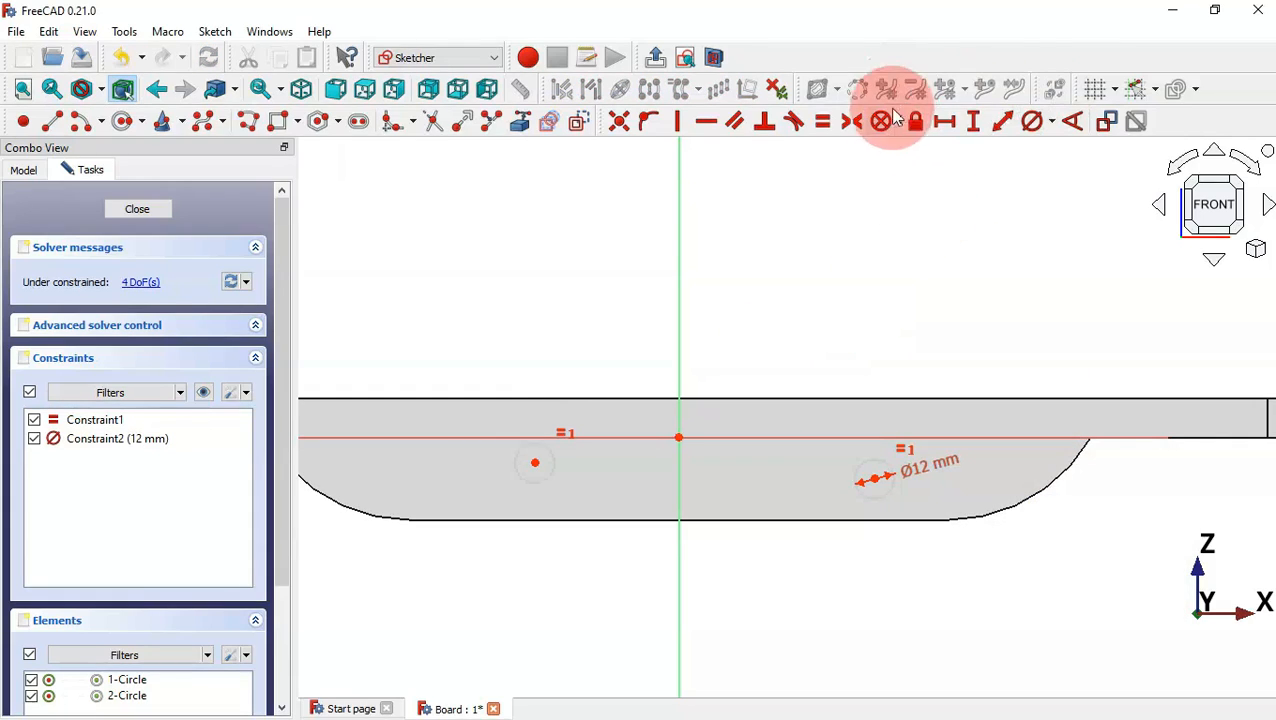
# Make the two circle centres symmetric about the sketch's vertical axis
pyautogui.click(876, 481)
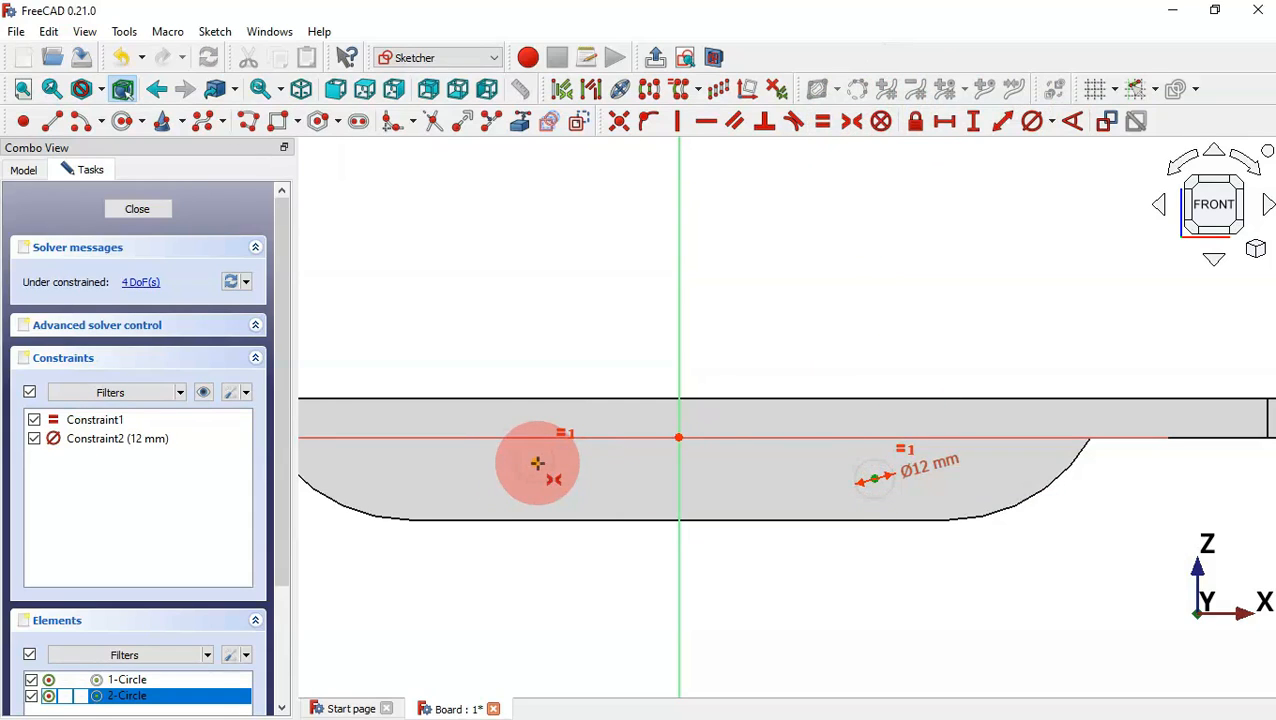
pyautogui.click(537, 463)
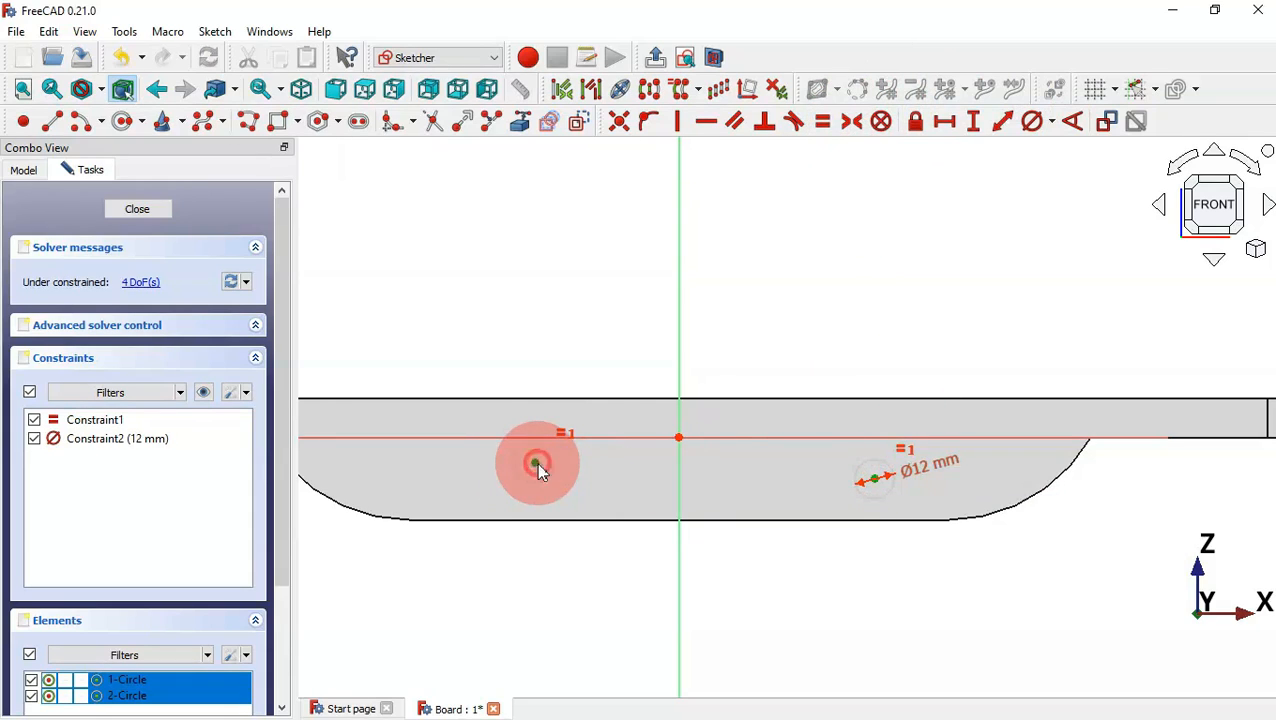
pyautogui.click(680, 474)
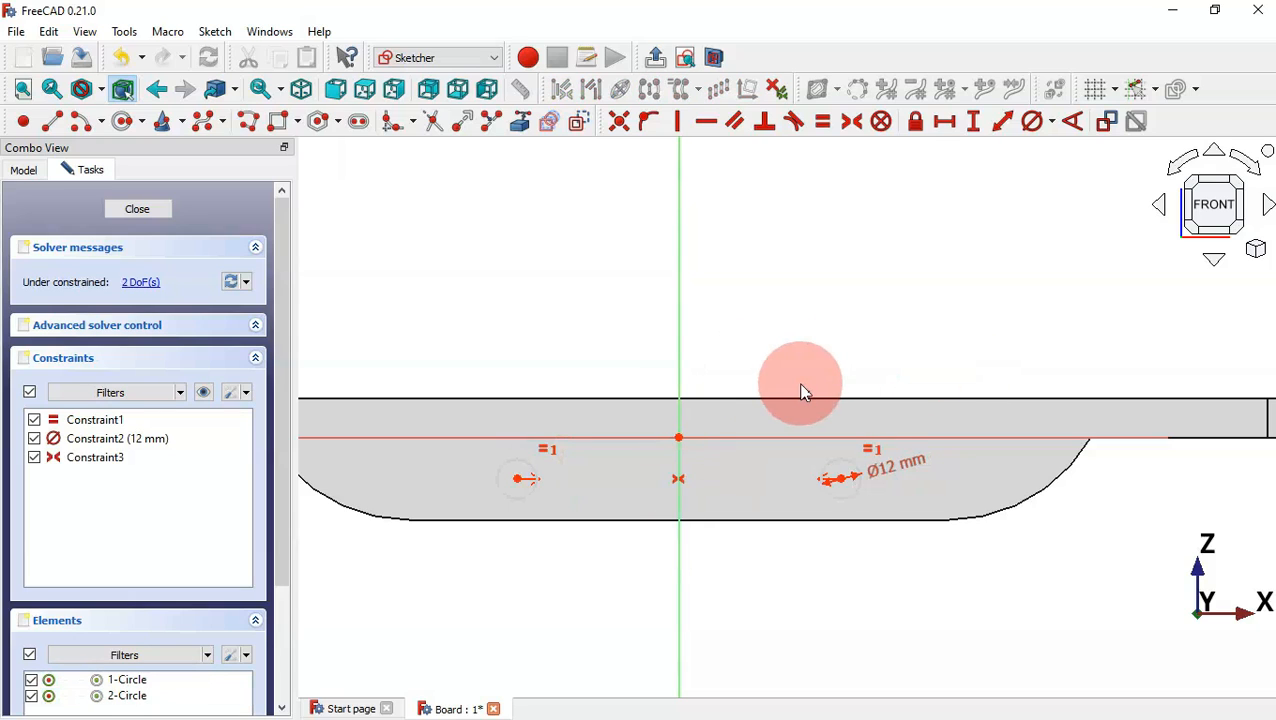
# Set the vertical distance from the origin to the circle centre to 12.5 mm
pyautogui.click(978, 126)
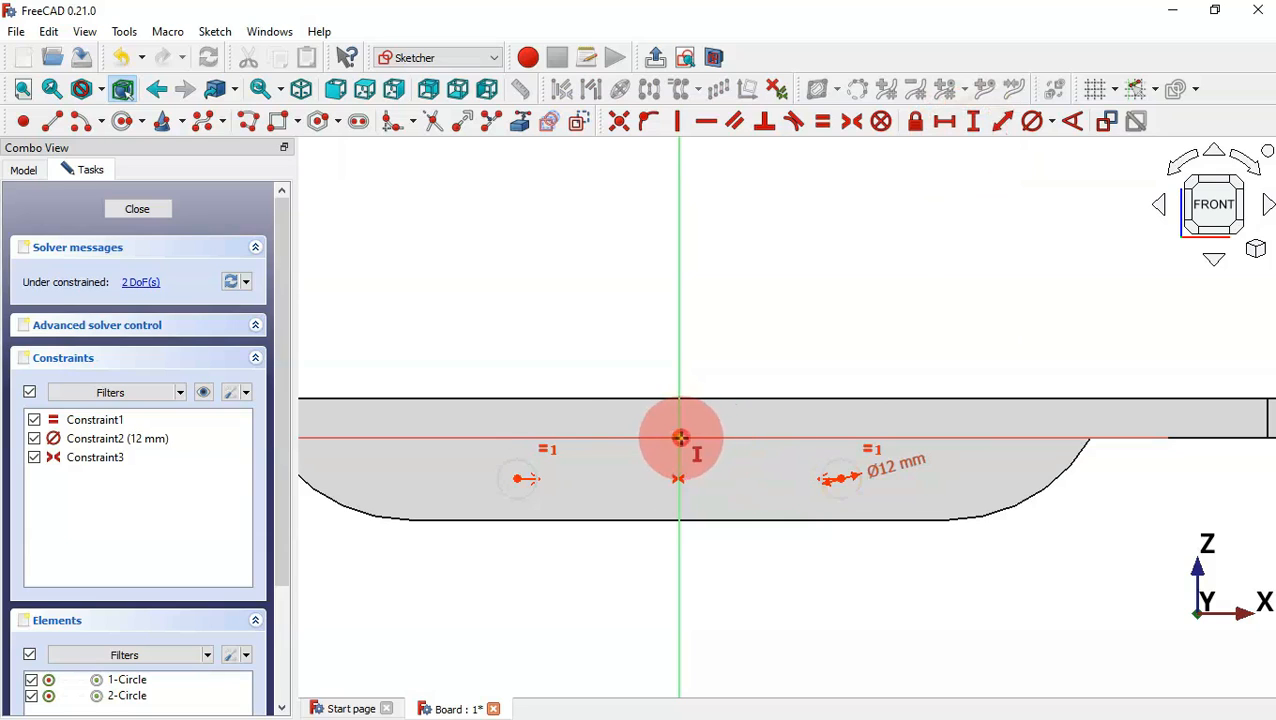
pyautogui.click(680, 437)
pyautogui.click(520, 478)
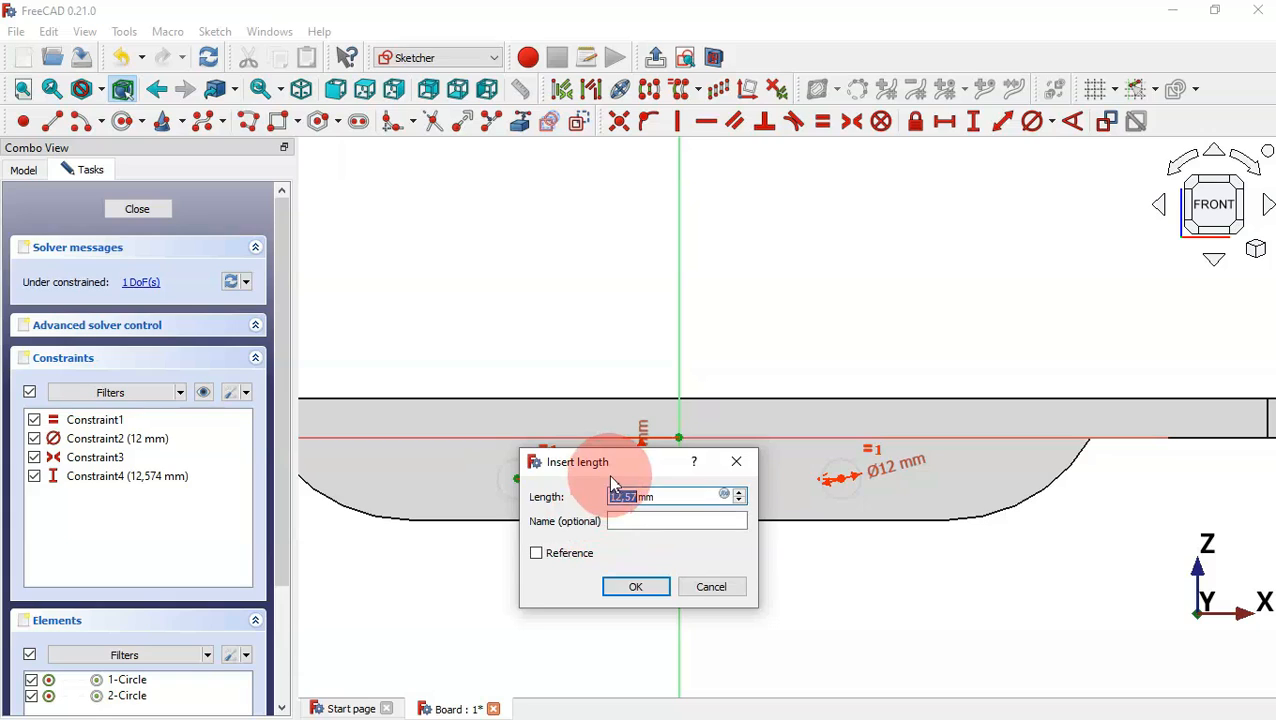
pyautogui.moveTo(612, 478); pyautogui.dragTo(608, 232)
pyautogui.write('5')
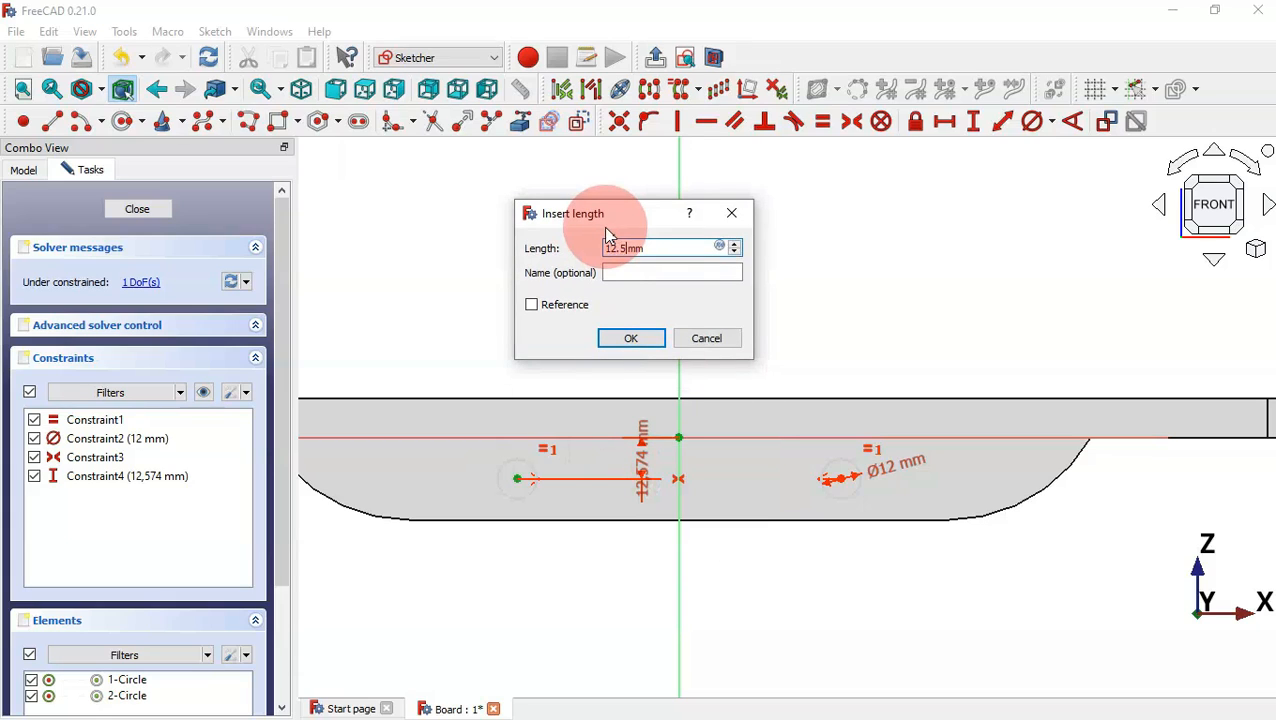
pyautogui.press('Return')
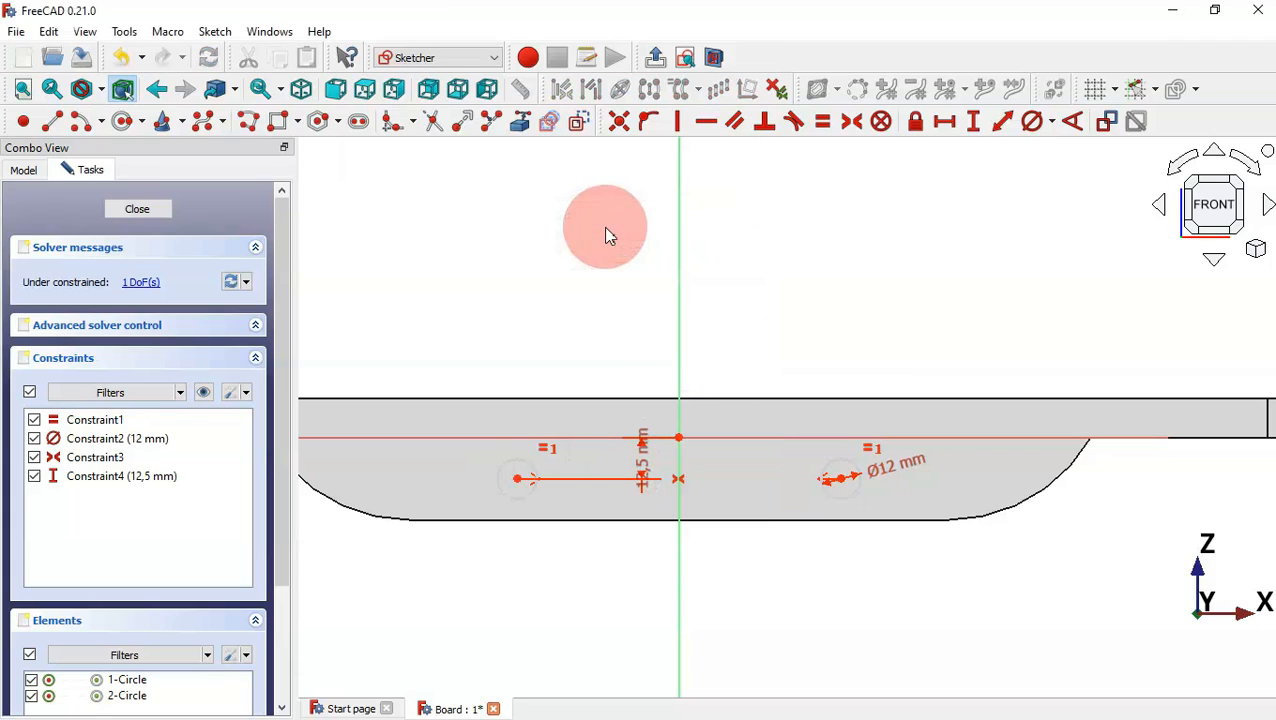
# Set the horizontal distance between the two circle centres to 160 mm
pyautogui.click(944, 121)
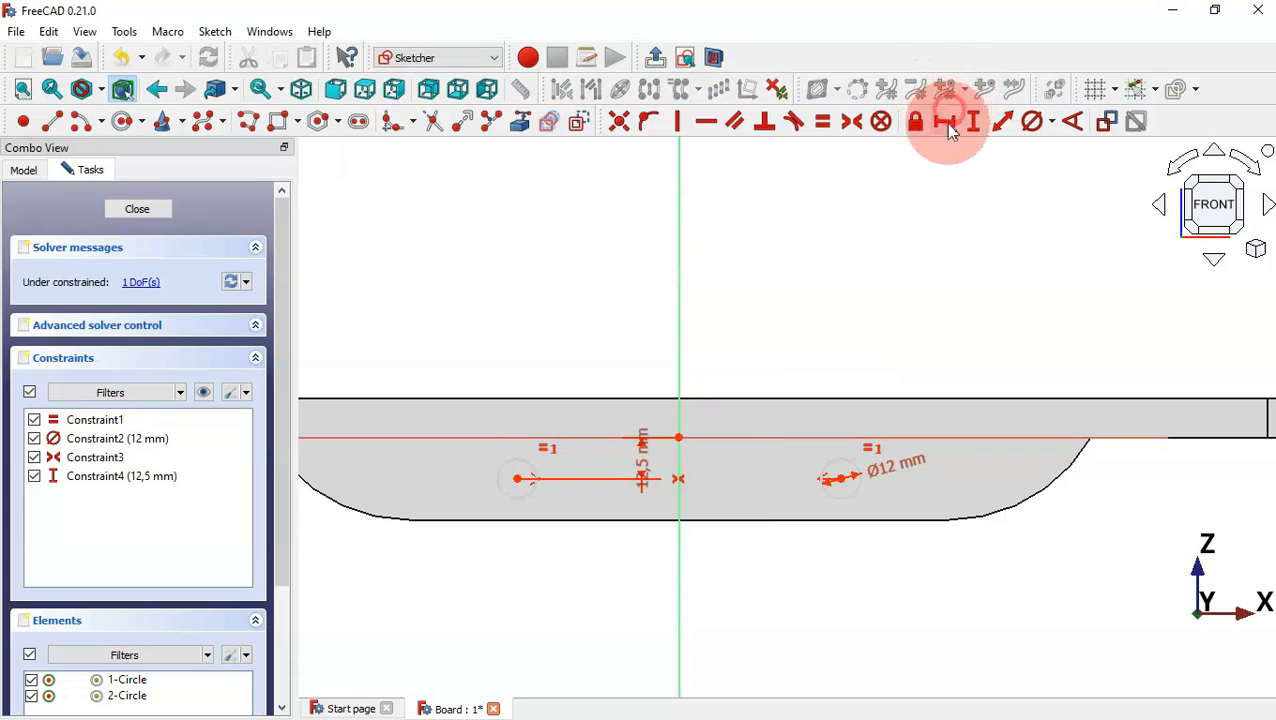
pyautogui.click(516, 480)
pyautogui.click(838, 480)
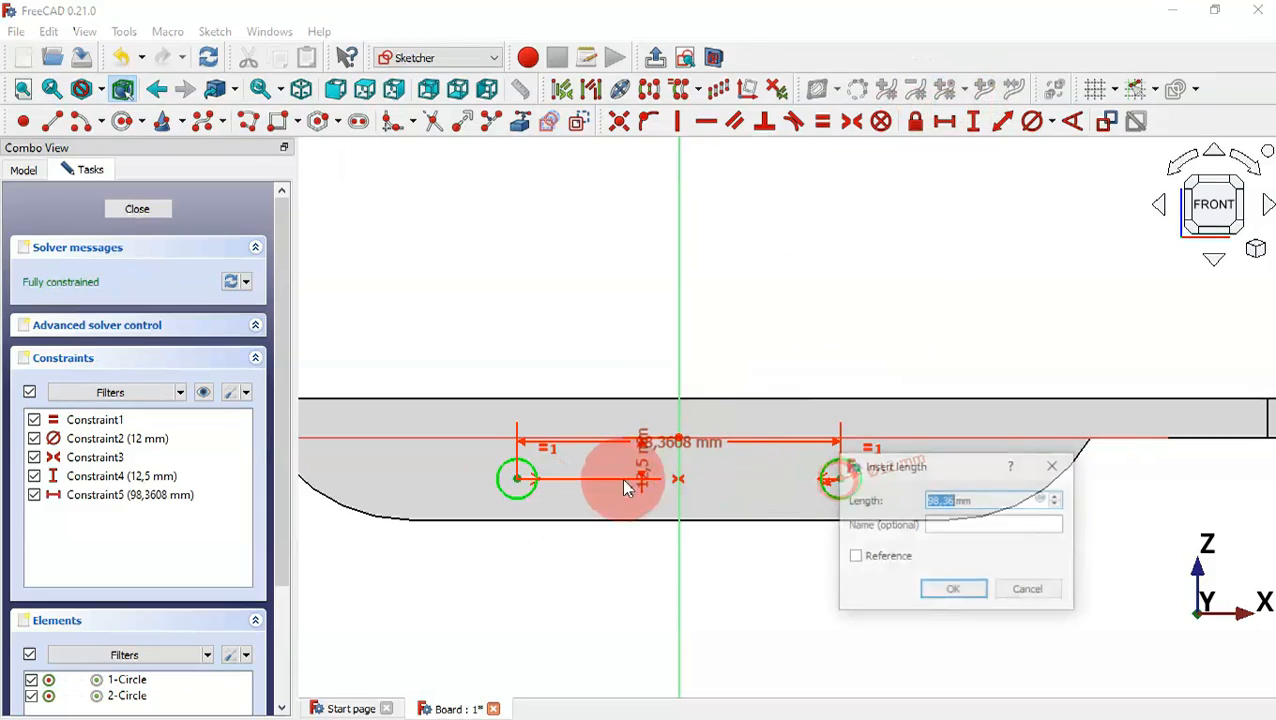
pyautogui.moveTo(926, 468); pyautogui.dragTo(900, 297)
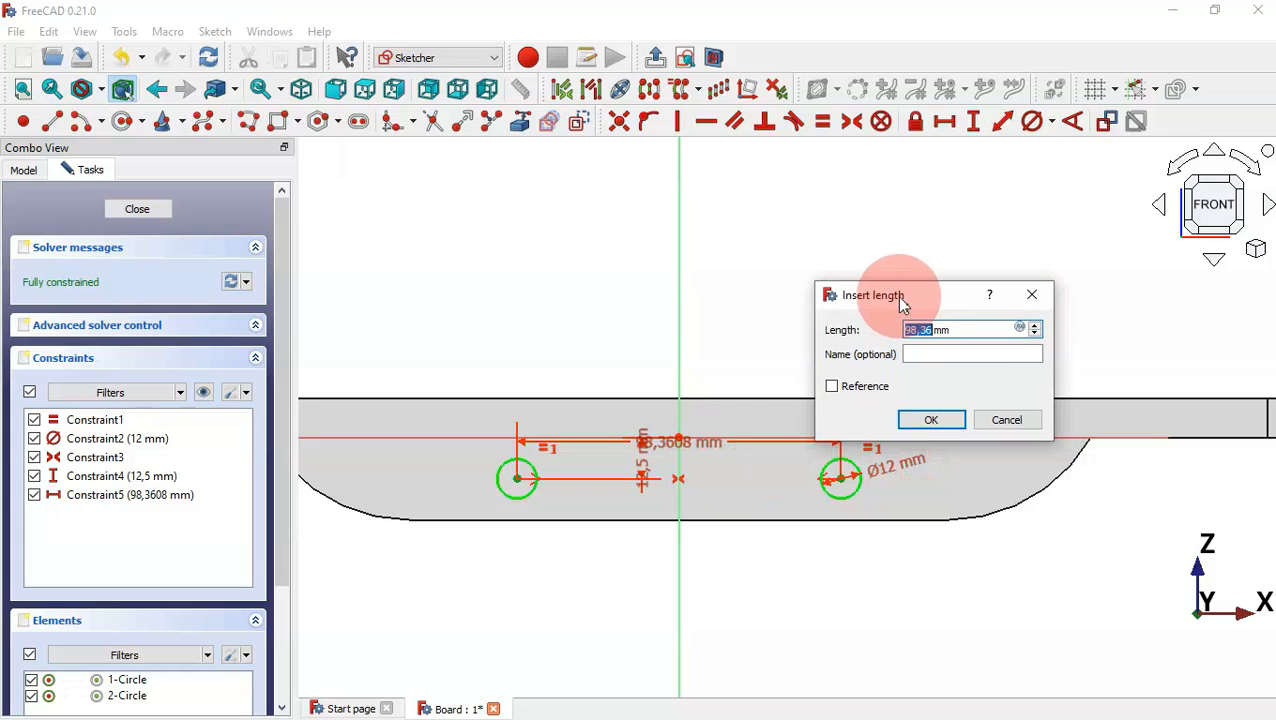
pyautogui.write('160')
pyautogui.press('Return')
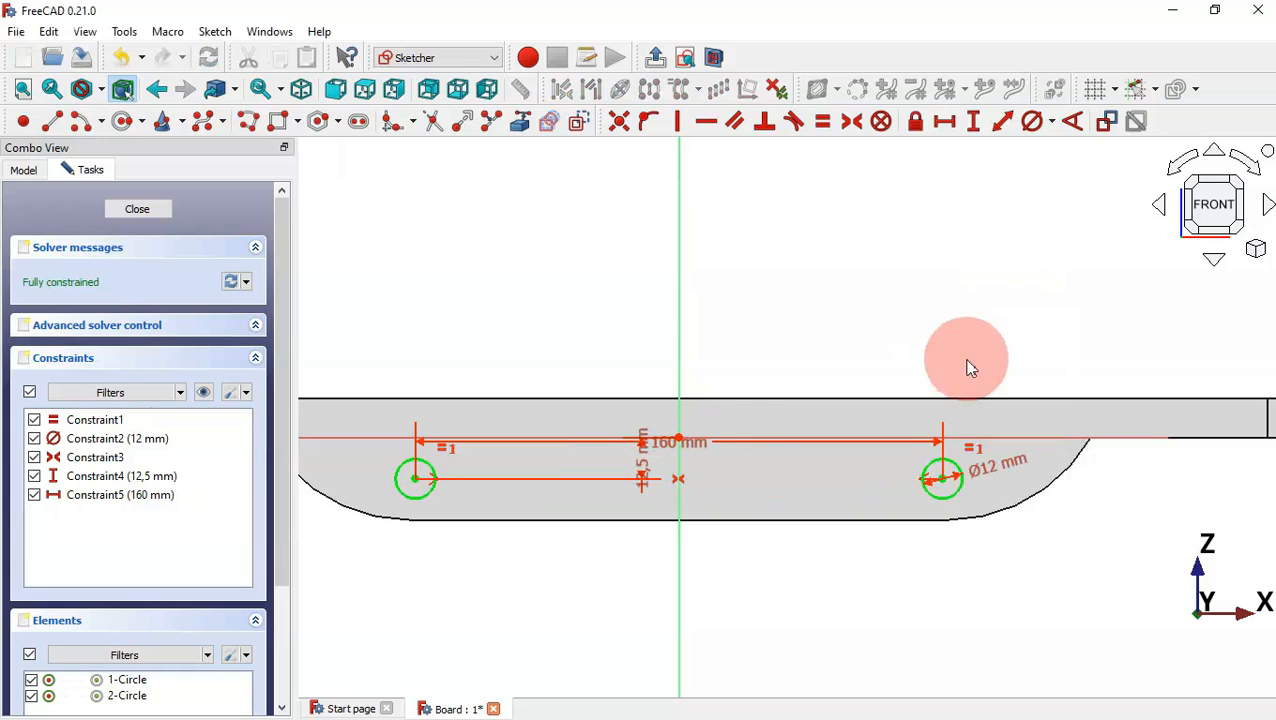
# Move the 160 mm and 12.5 mm dimensions clear of the rail profile and close the sketch
pyautogui.moveTo(719, 438); pyautogui.dragTo(703, 280)
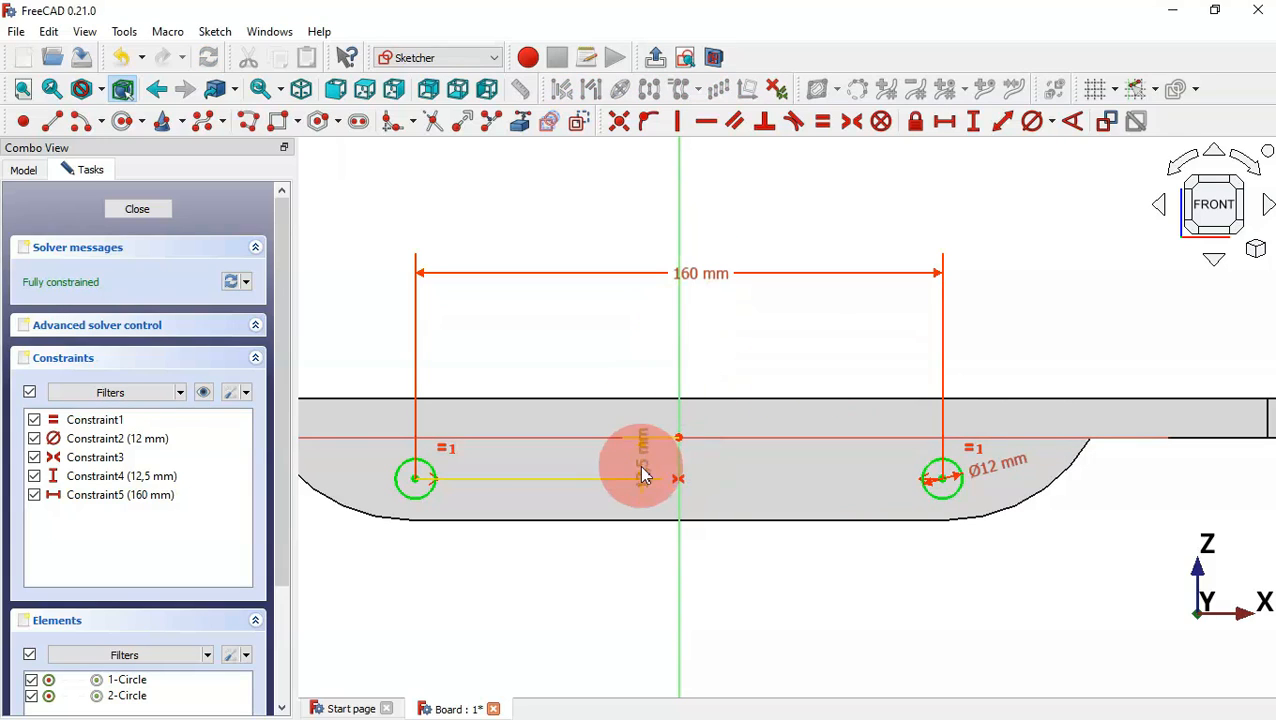
pyautogui.moveTo(643, 474); pyautogui.dragTo(646, 398)
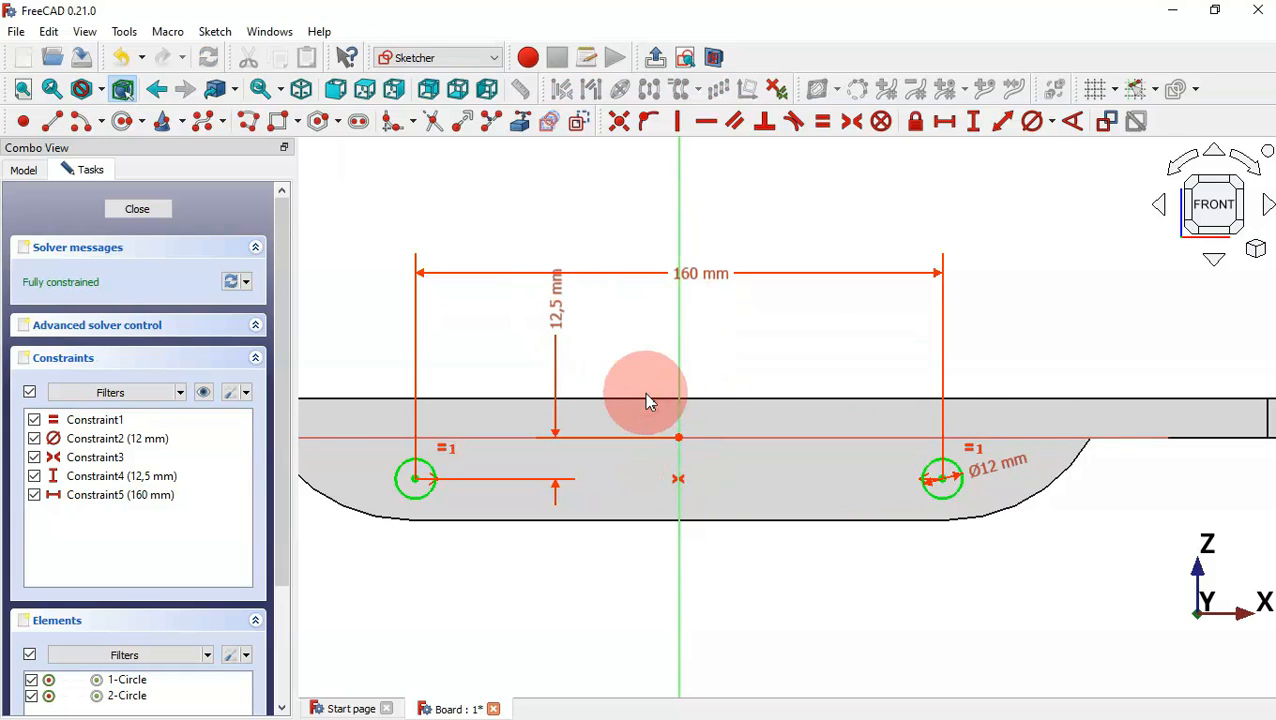
pyautogui.press('Escape')
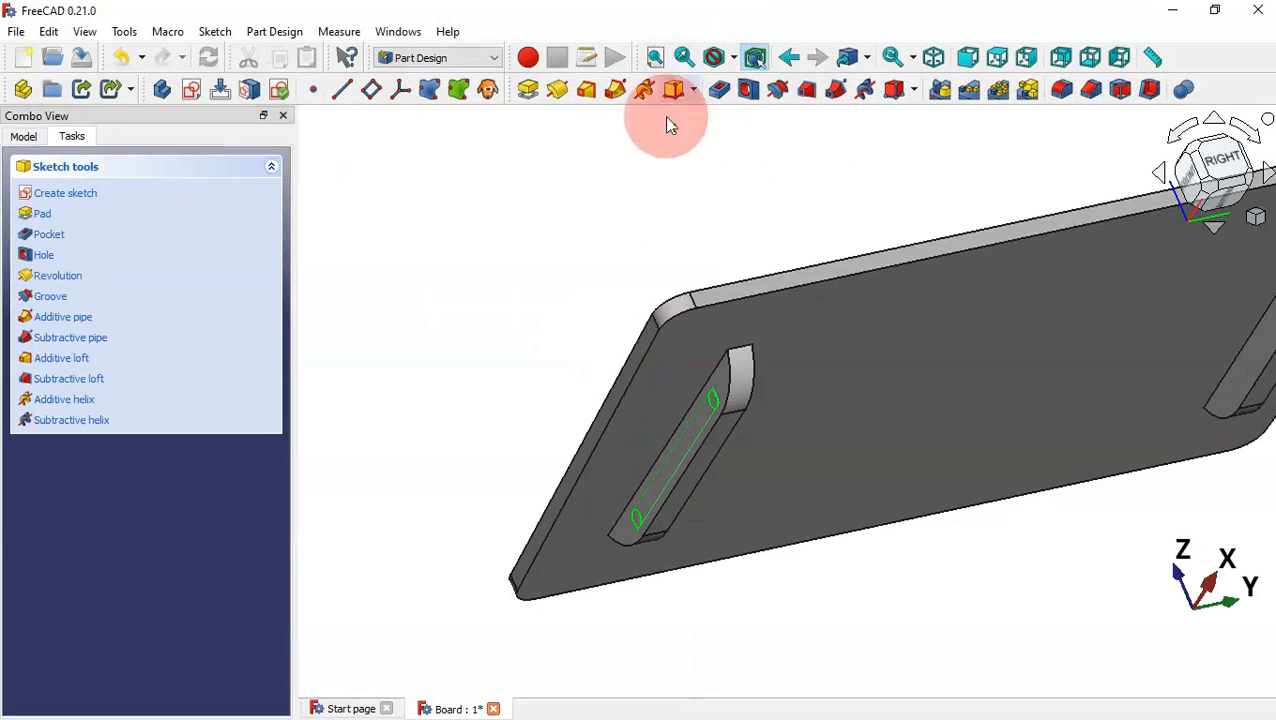
# Pocket the two-circle sketch with the Through all type to cut the holes through both rails
pyautogui.press('0')
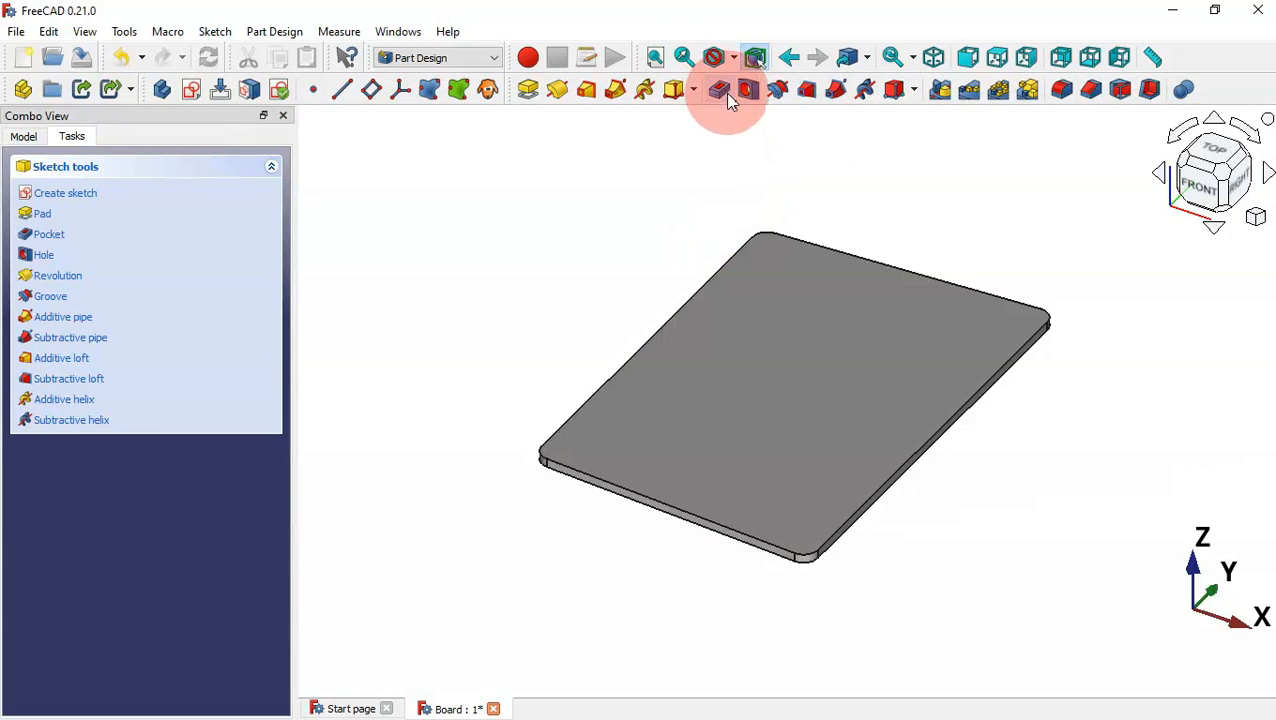
pyautogui.click(719, 90)
pyautogui.moveTo(920, 484); pyautogui.dragTo(786, 342, button='middle')
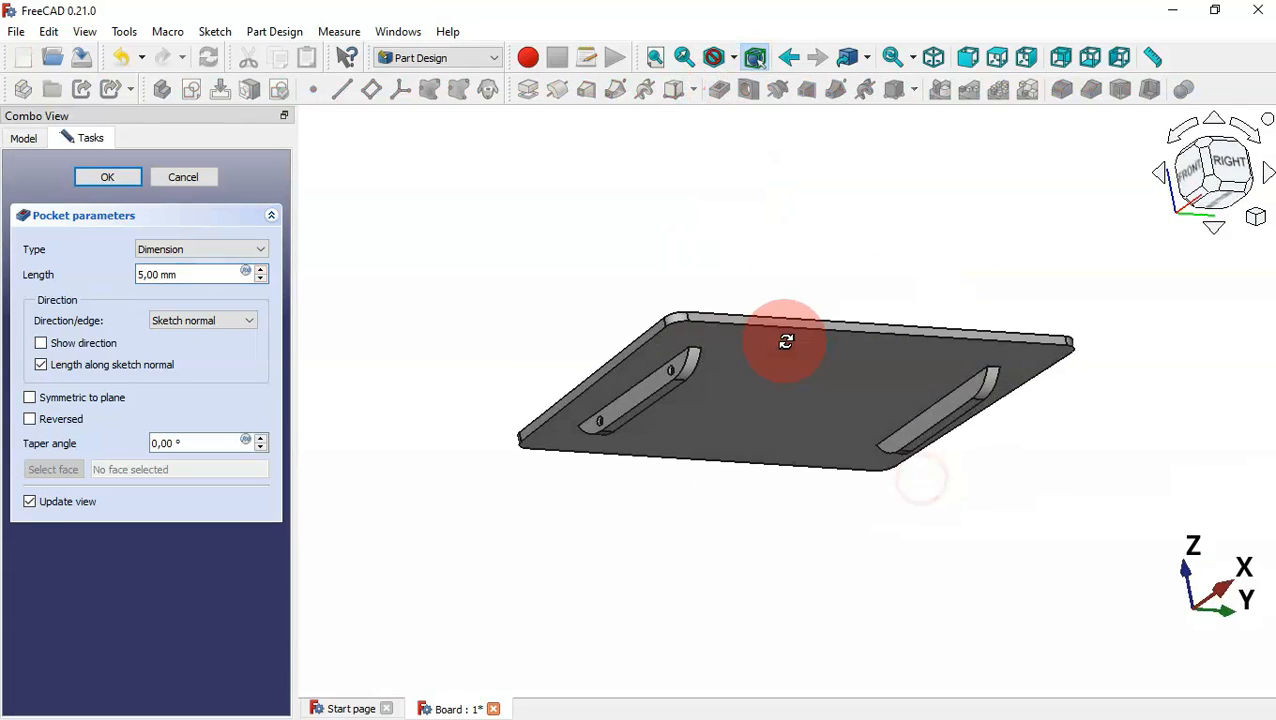
pyautogui.moveTo(634, 401); pyautogui.dragTo(709, 390, button='middle')
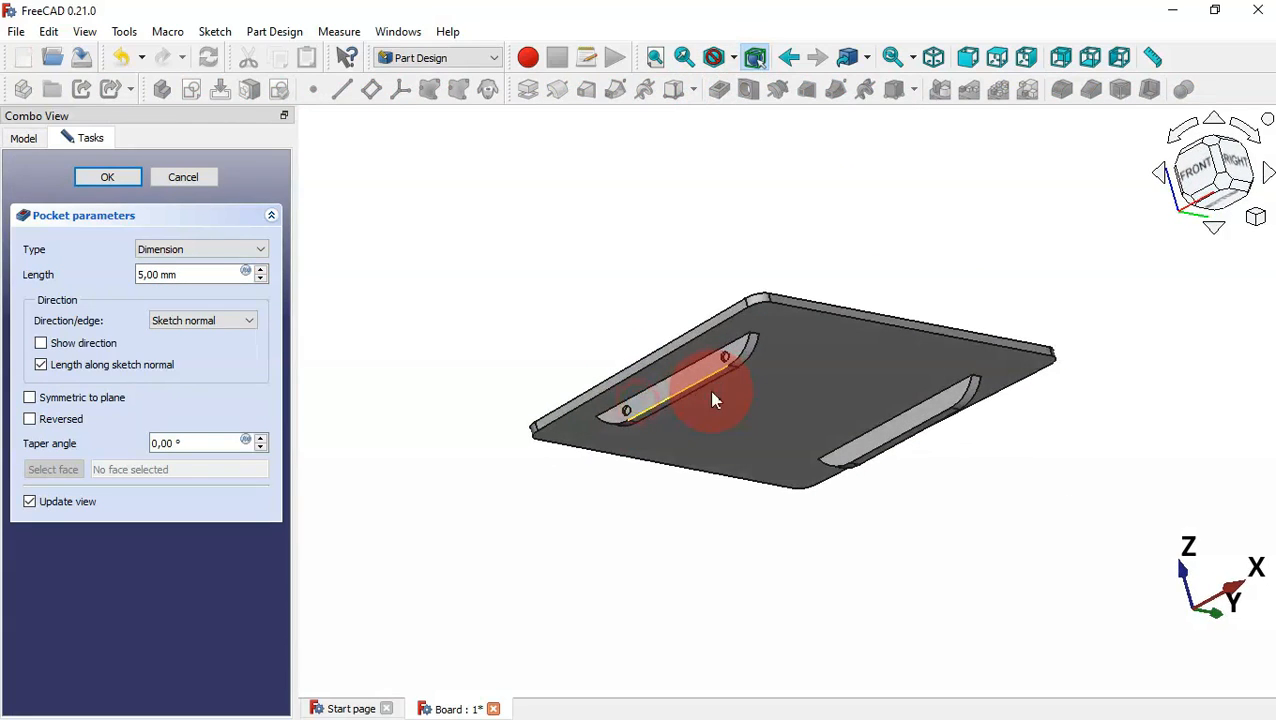
pyautogui.scroll(5, 755, 380)
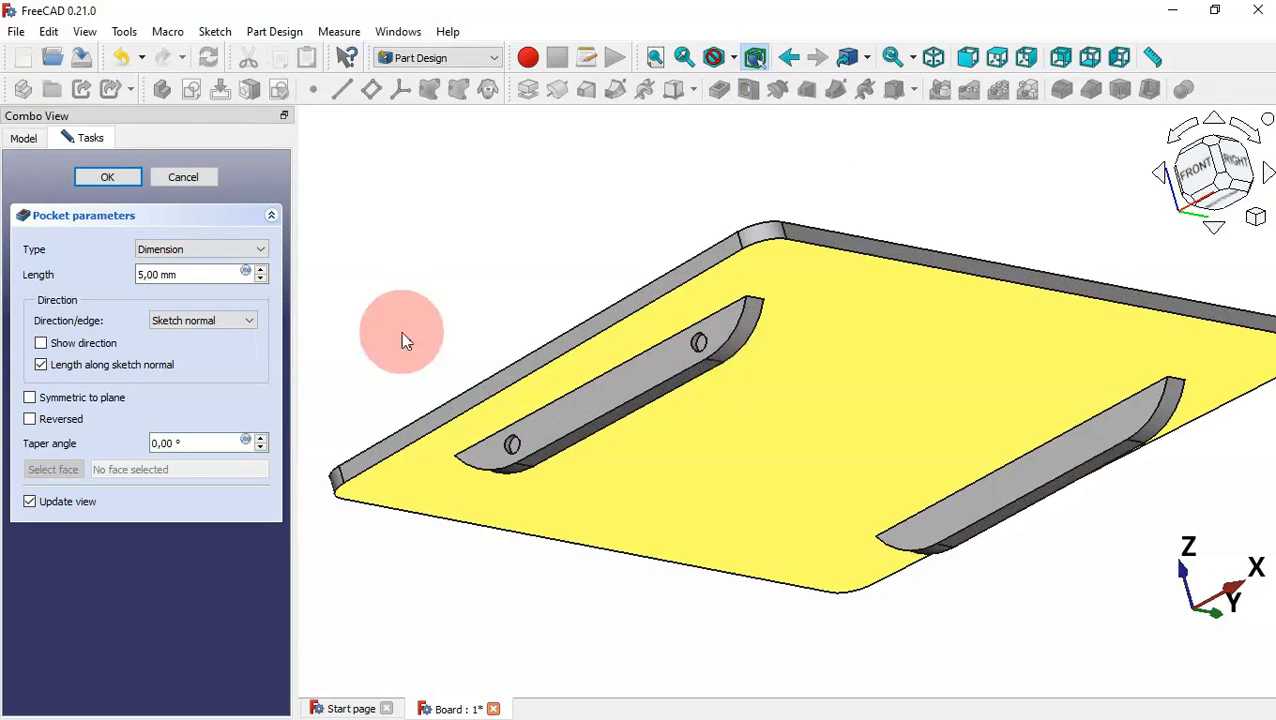
pyautogui.click(160, 249)
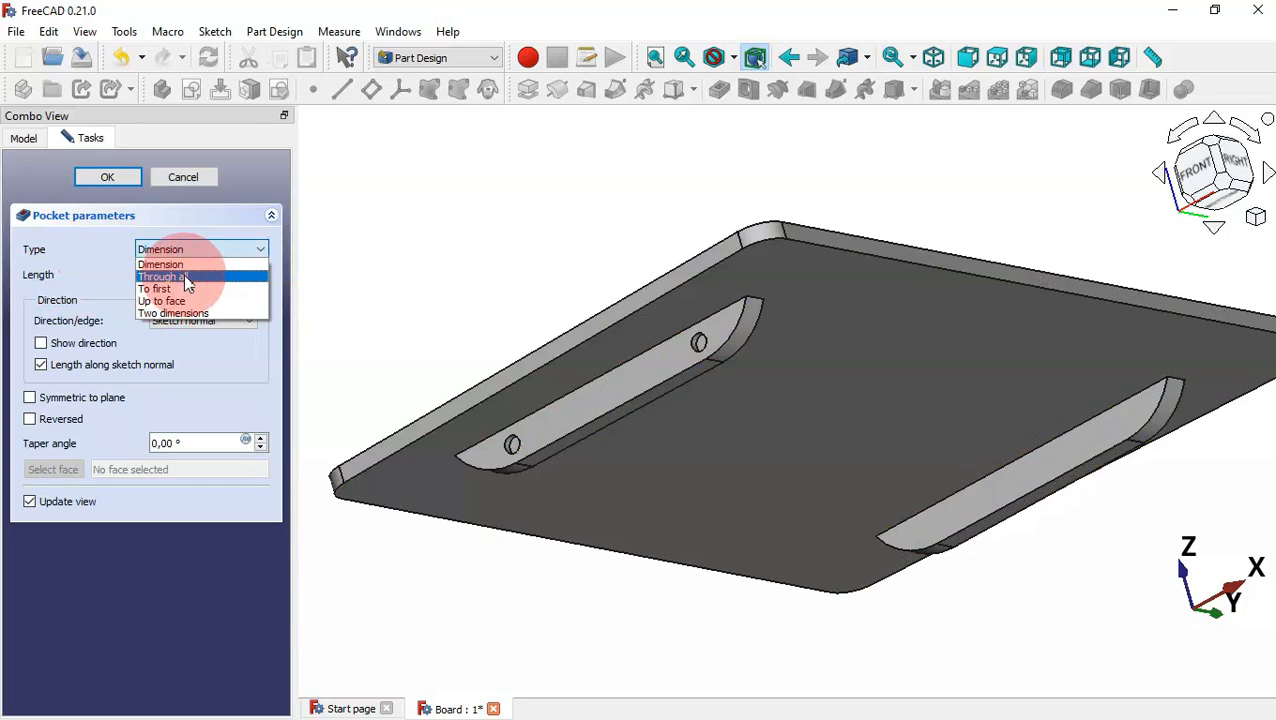
pyautogui.click(182, 267)
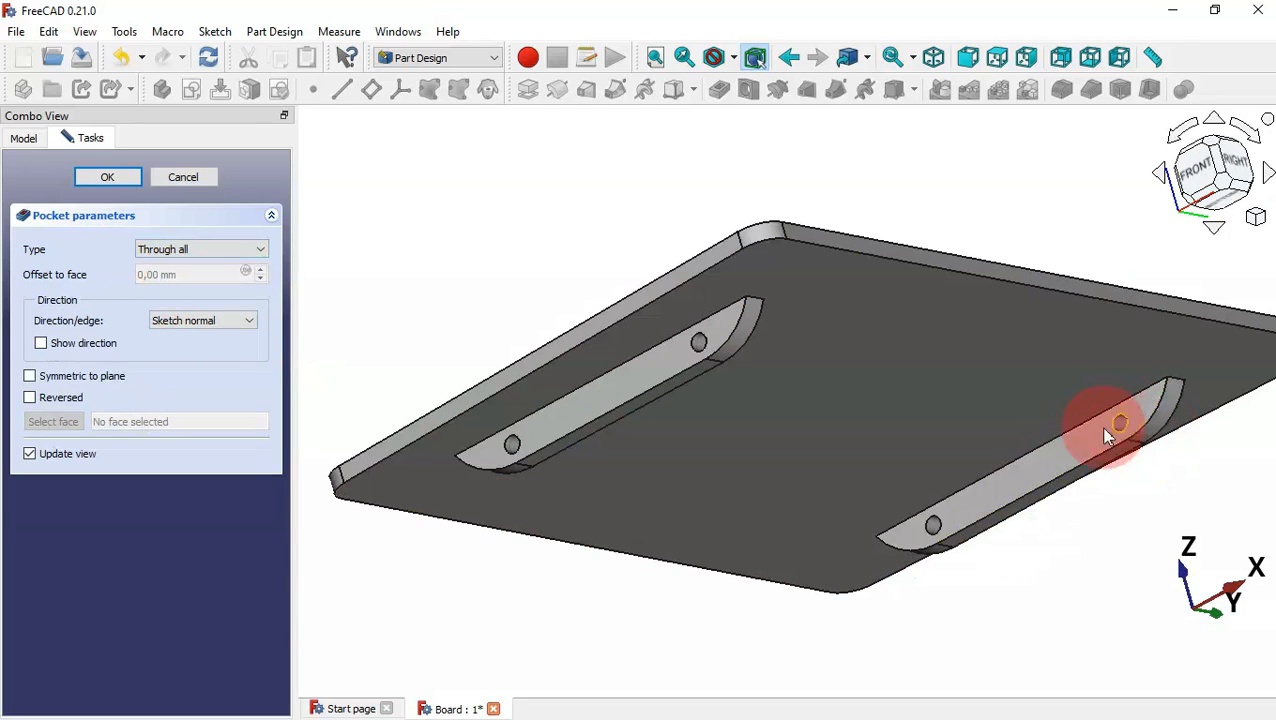
pyautogui.moveTo(1196, 496); pyautogui.dragTo(749, 381, button='middle')
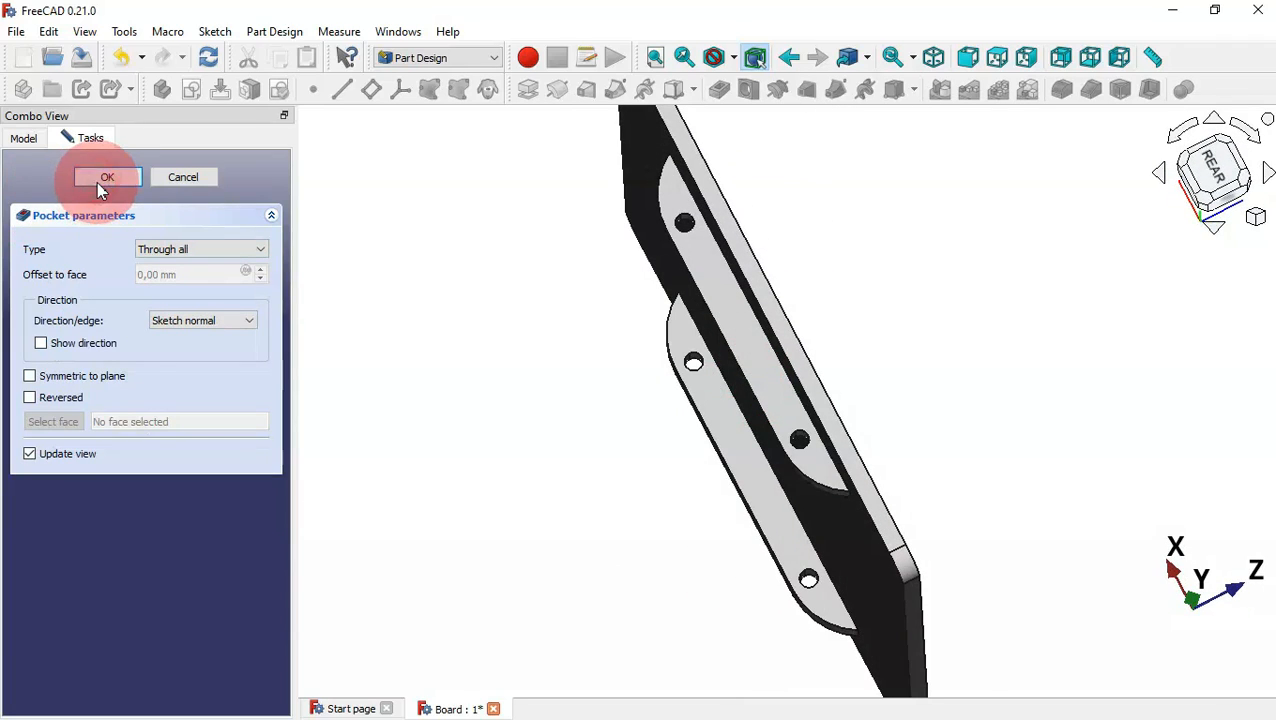
pyautogui.click(104, 178)
# Fillet the upper and lower outline edges of the tabletop board
pyautogui.press('0')
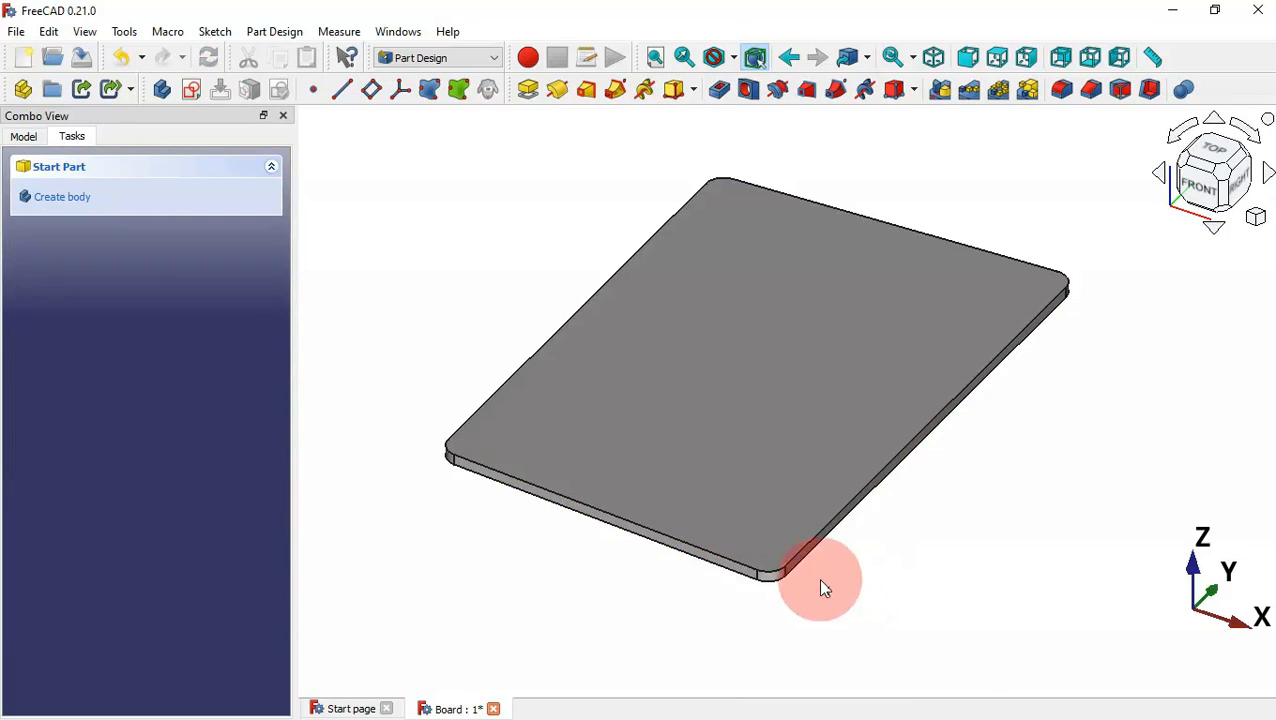
pyautogui.click(771, 574)
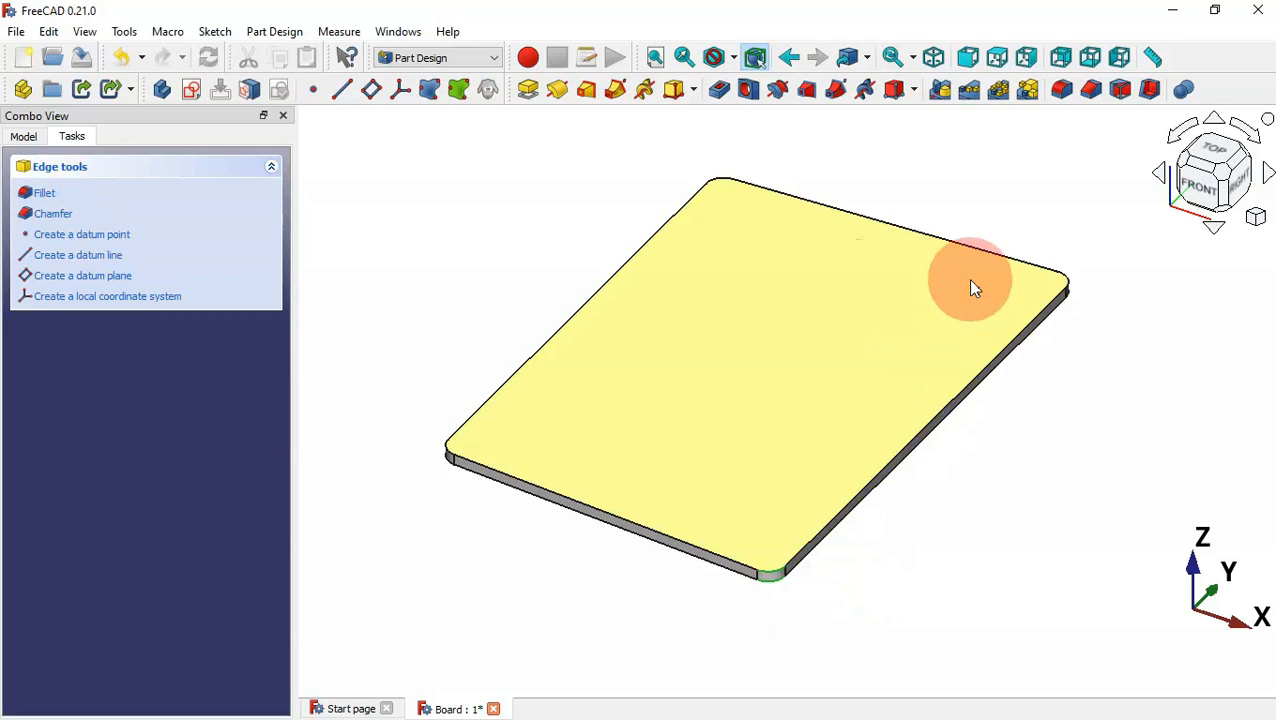
pyautogui.click(1064, 90)
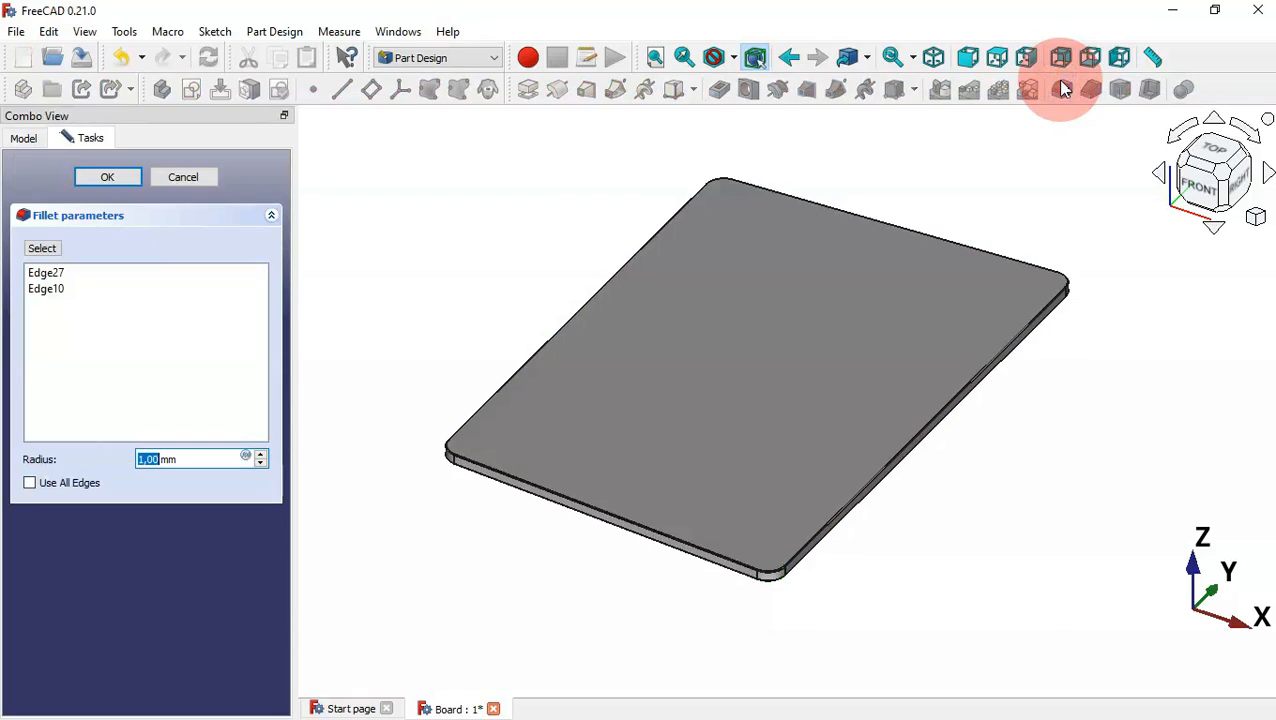
pyautogui.click(180, 450)
pyautogui.moveTo(219, 459); pyautogui.dragTo(3, 466)
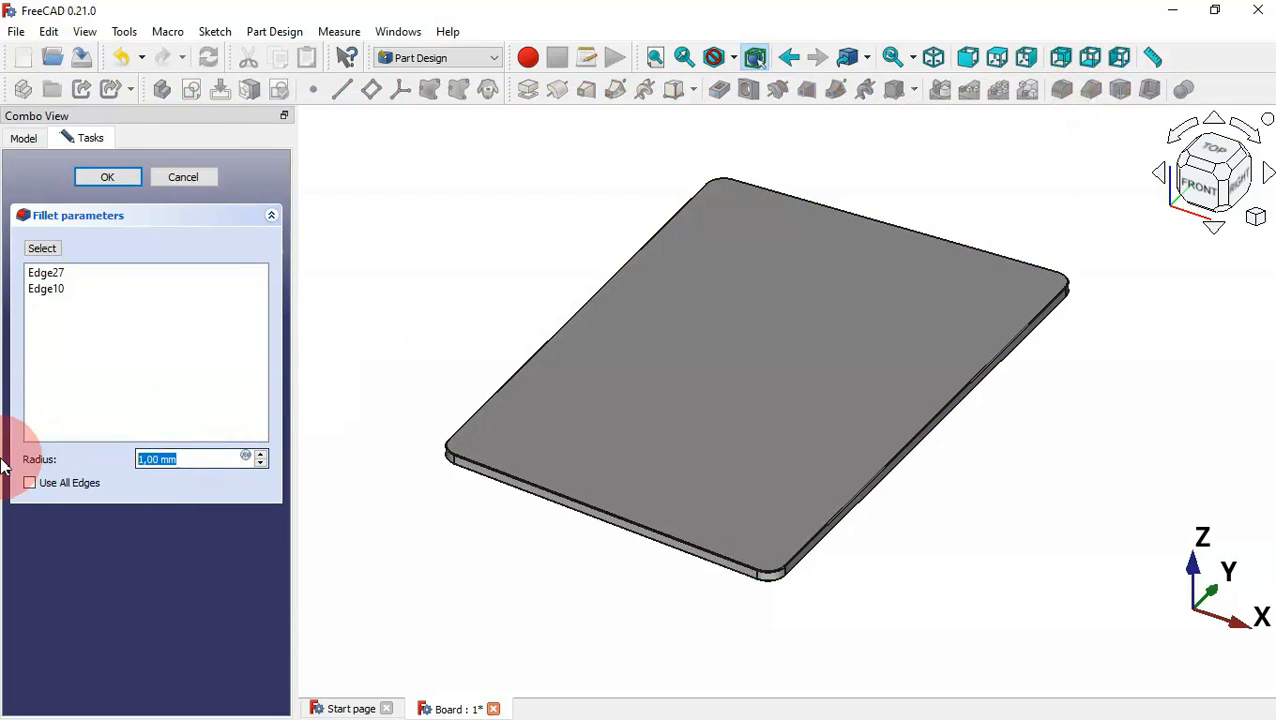
pyautogui.press('Return')
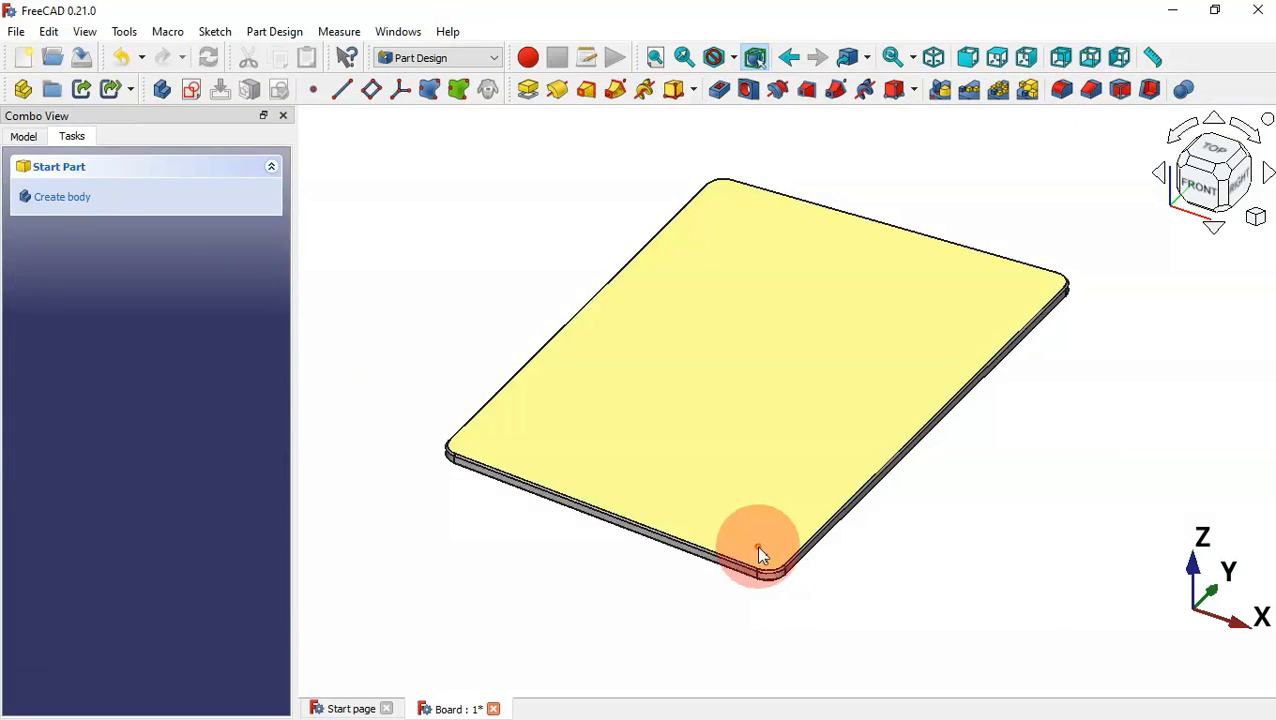
pyautogui.moveTo(756, 545); pyautogui.dragTo(735, 372, button='middle')
pyautogui.moveTo(1001, 293); pyautogui.dragTo(659, 318, button='middle')
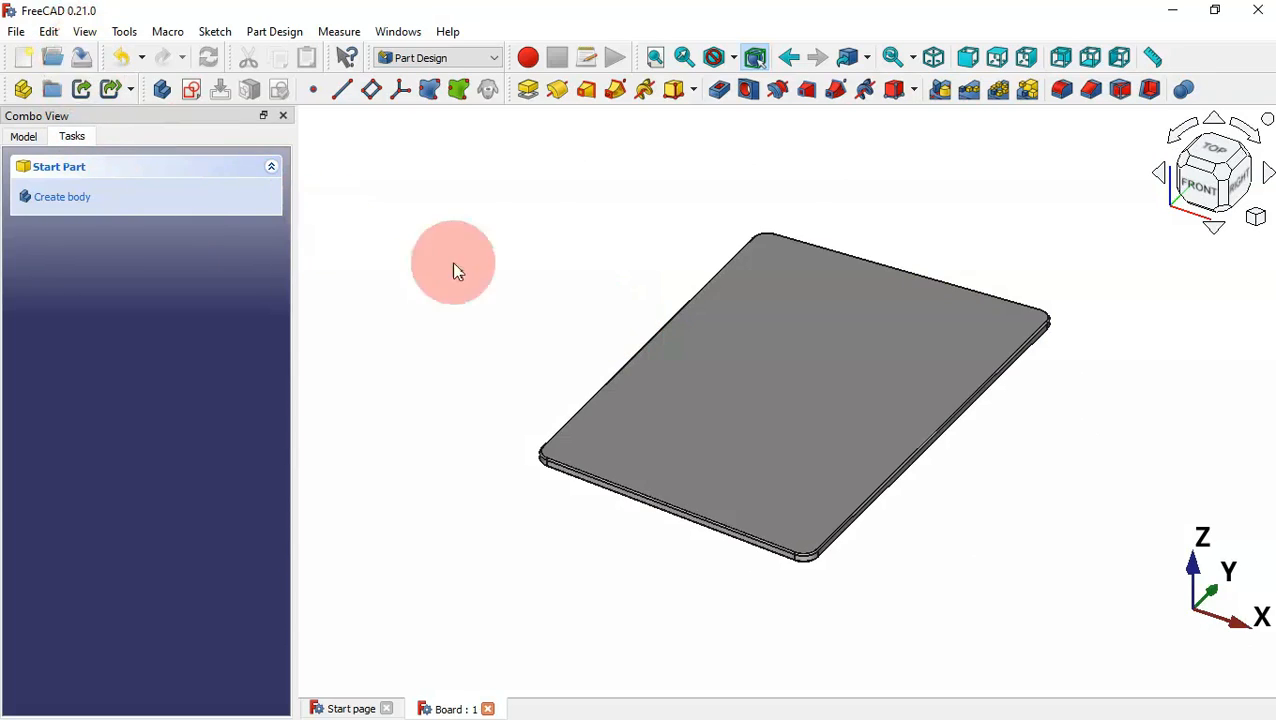
# Create a new document and save it as Leg in the New model folder
pyautogui.click(24, 62)
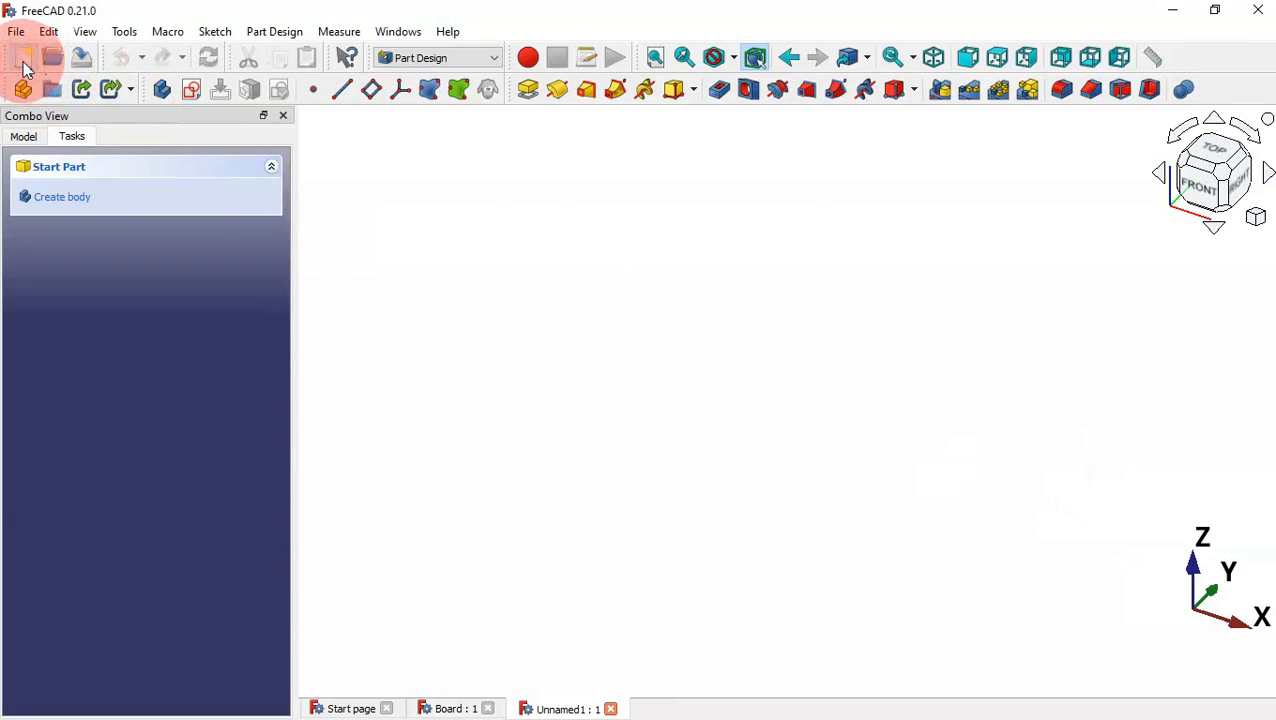
pyautogui.click(81, 61)
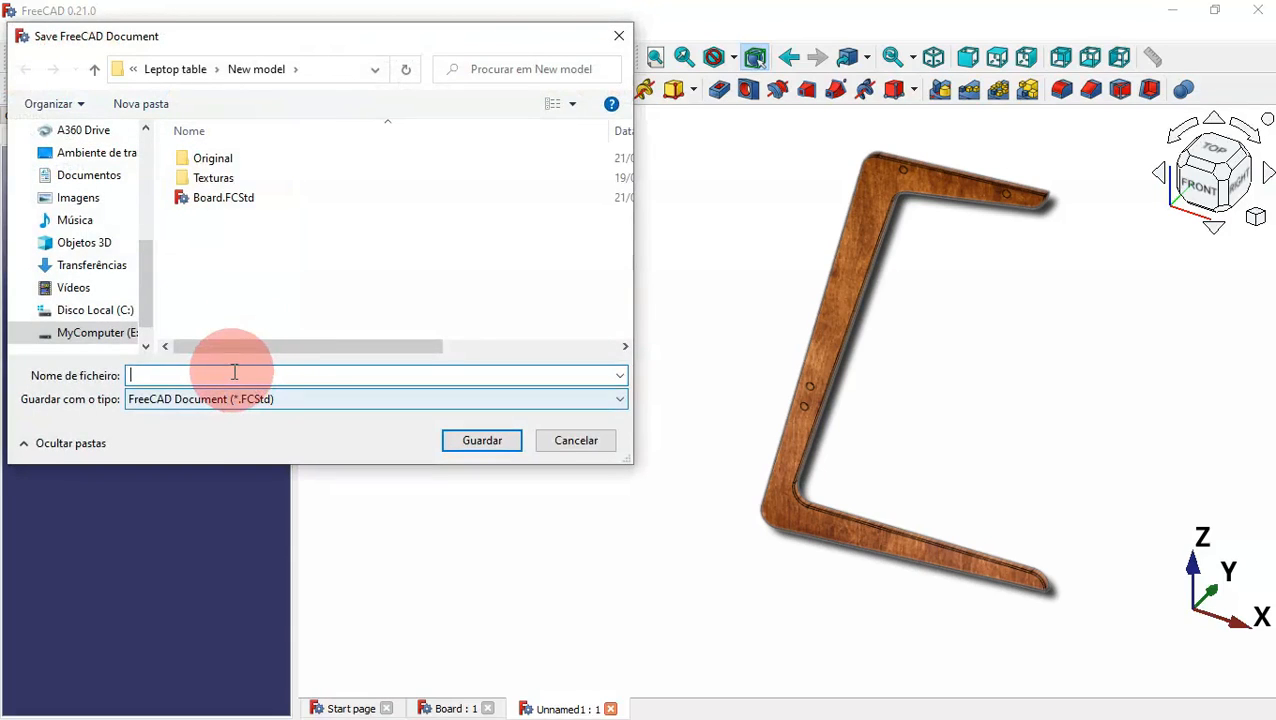
pyautogui.write('L')
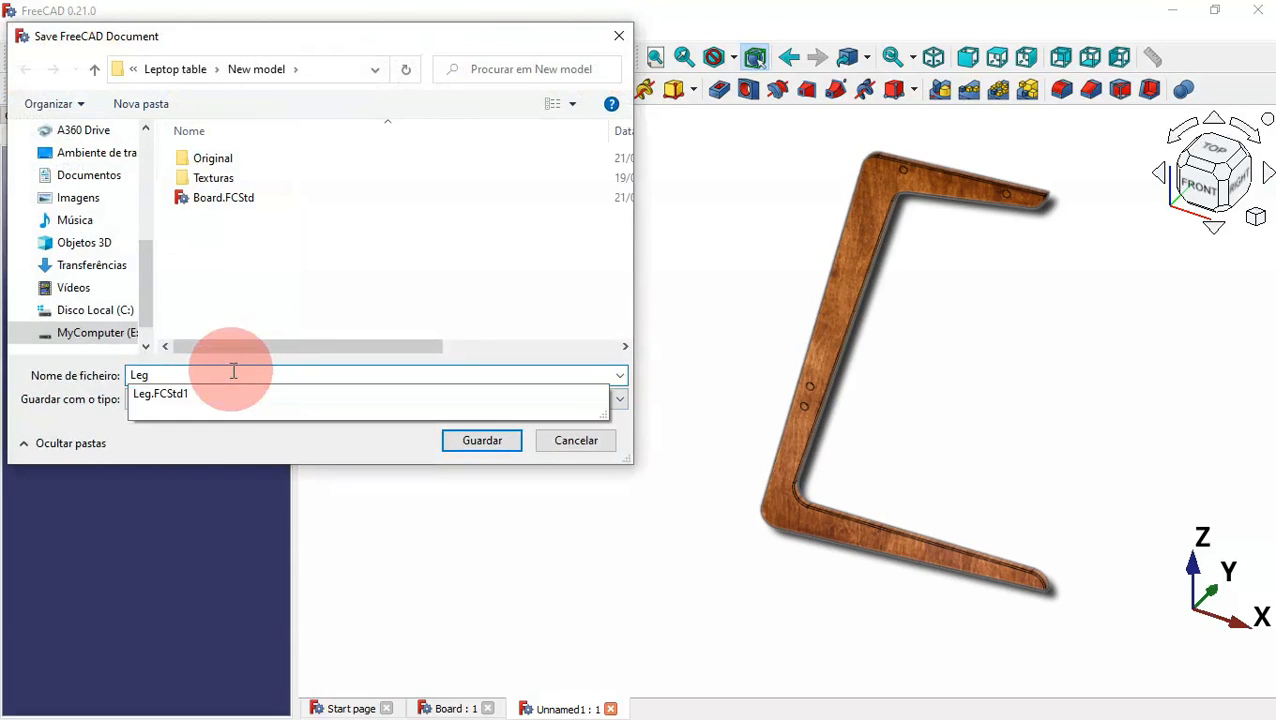
pyautogui.write('eg')
pyautogui.press('Return')
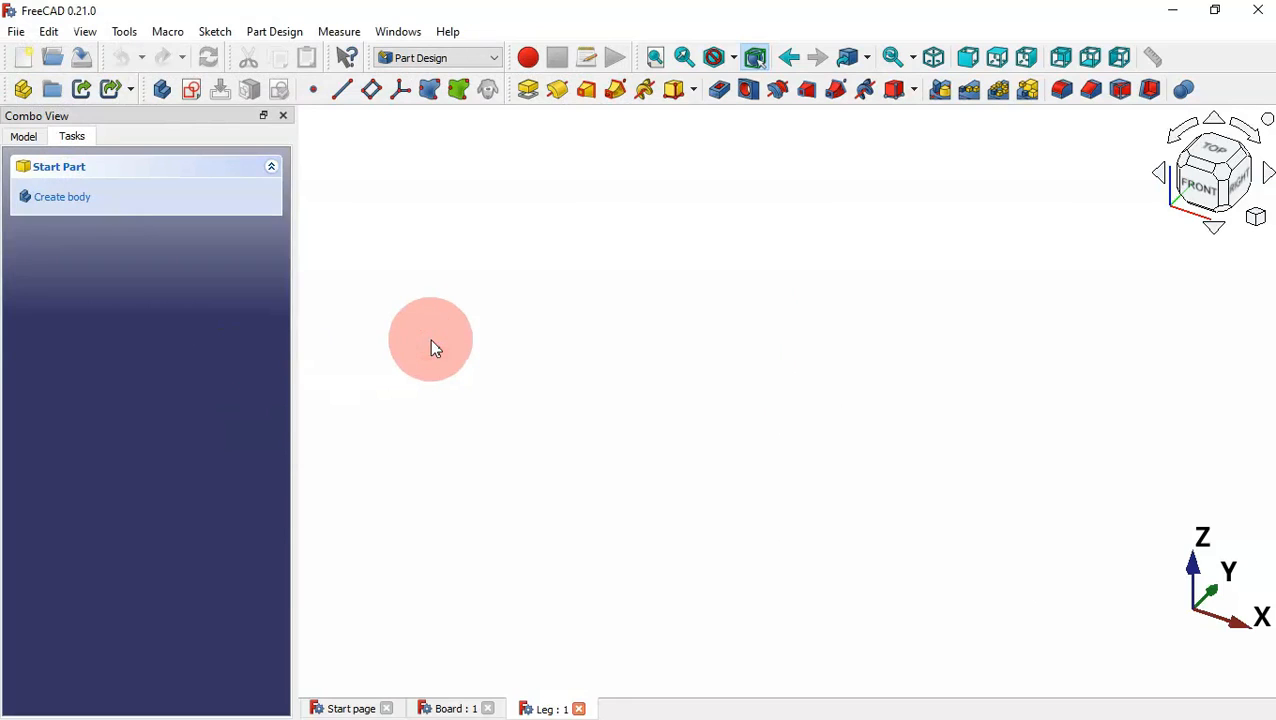
# Start a new sketch on the XZ-plane for the leg
pyautogui.click(195, 91)
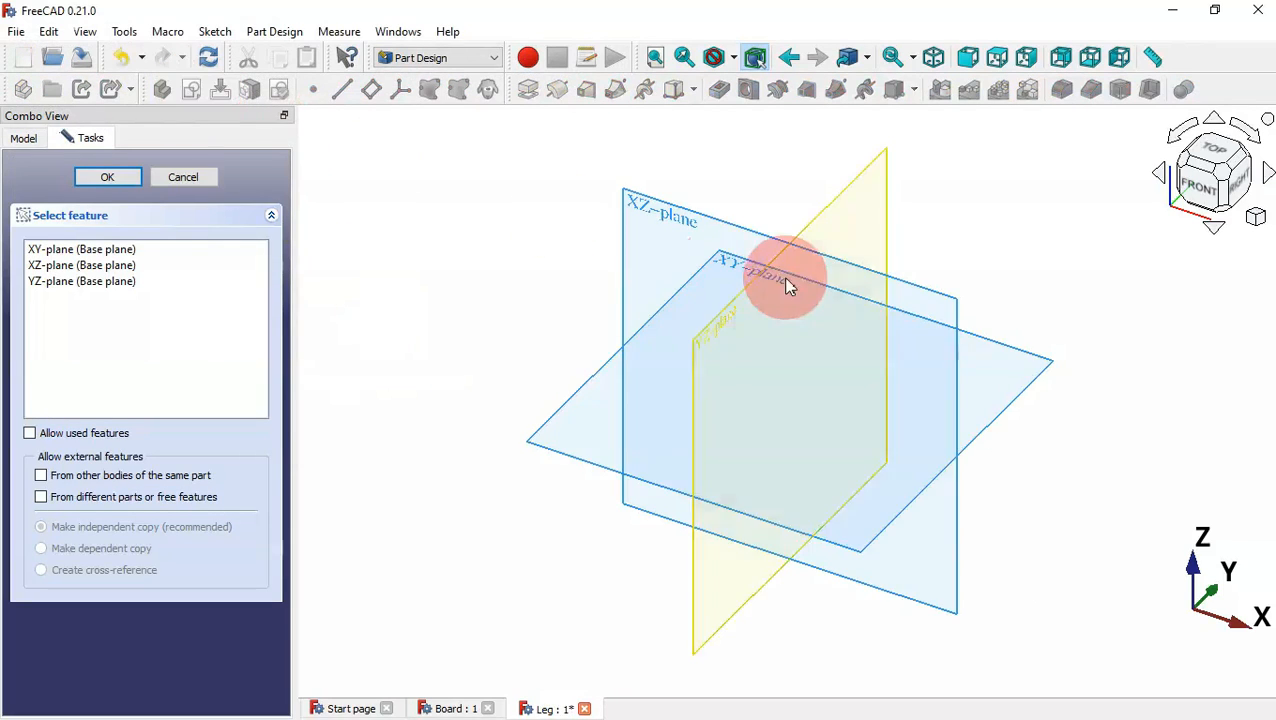
pyautogui.click(666, 215)
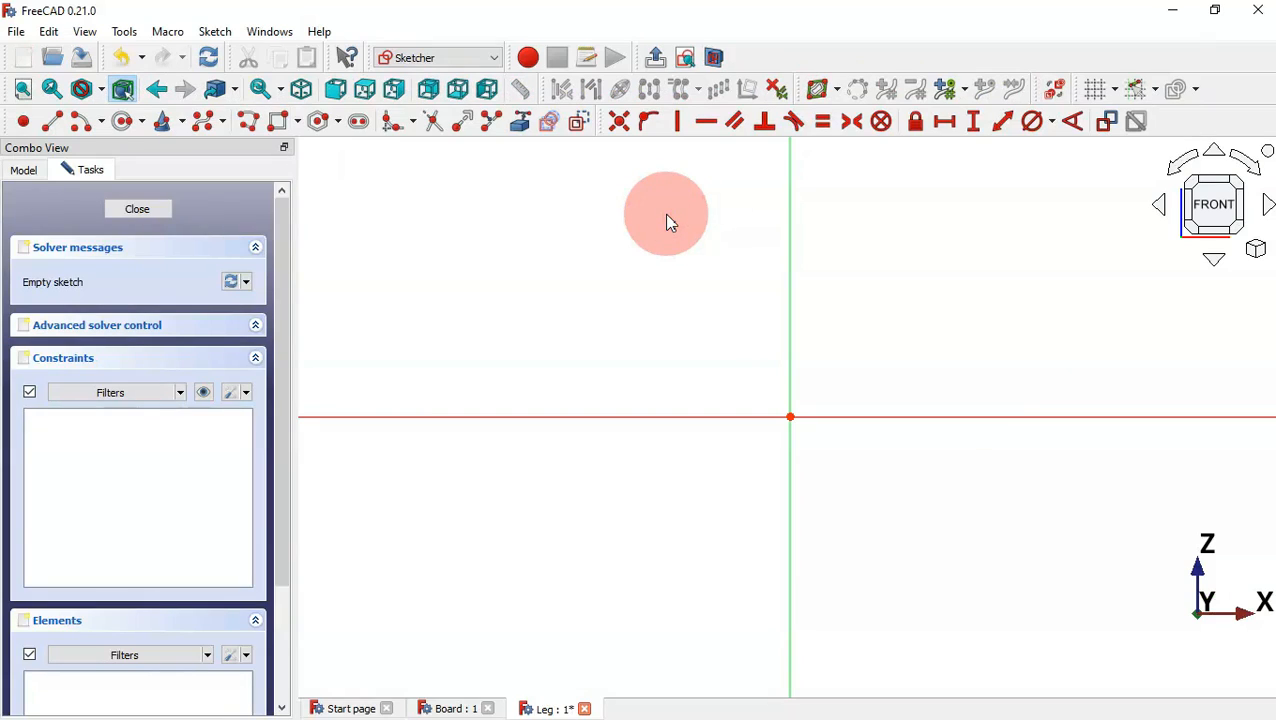
pyautogui.scroll(-5, 617, 275)
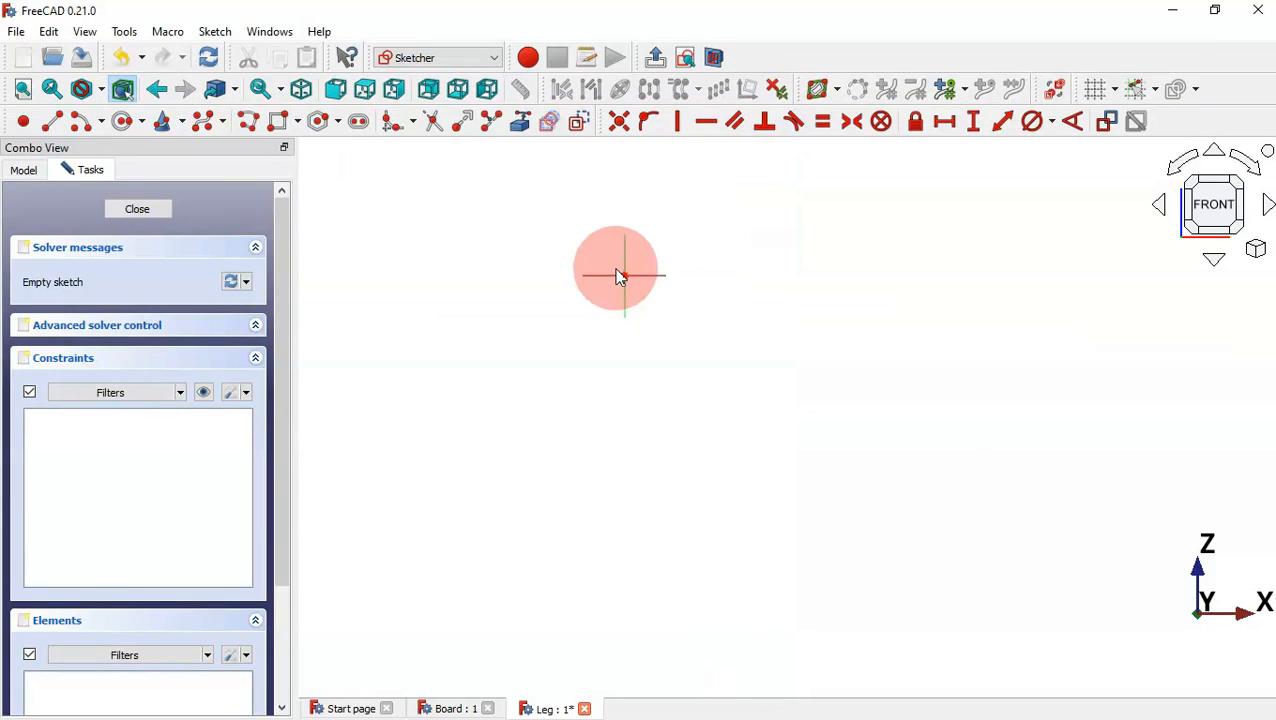
pyautogui.scroll(3, 635, 265)
pyautogui.scroll(2, 635, 268)
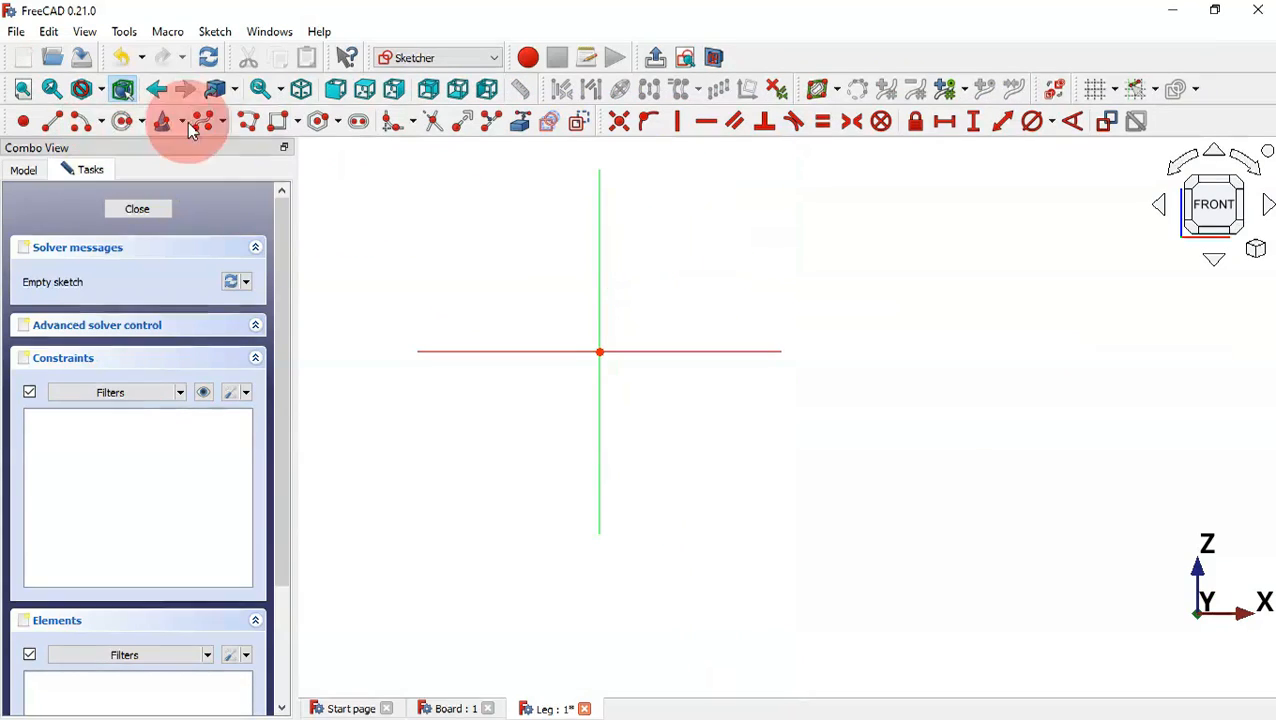
# Draw a closed eight-sided C-shaped polyline with a top edge about 206 mm long on the horizontal axis and a base about 336 mm long
pyautogui.click(249, 122)
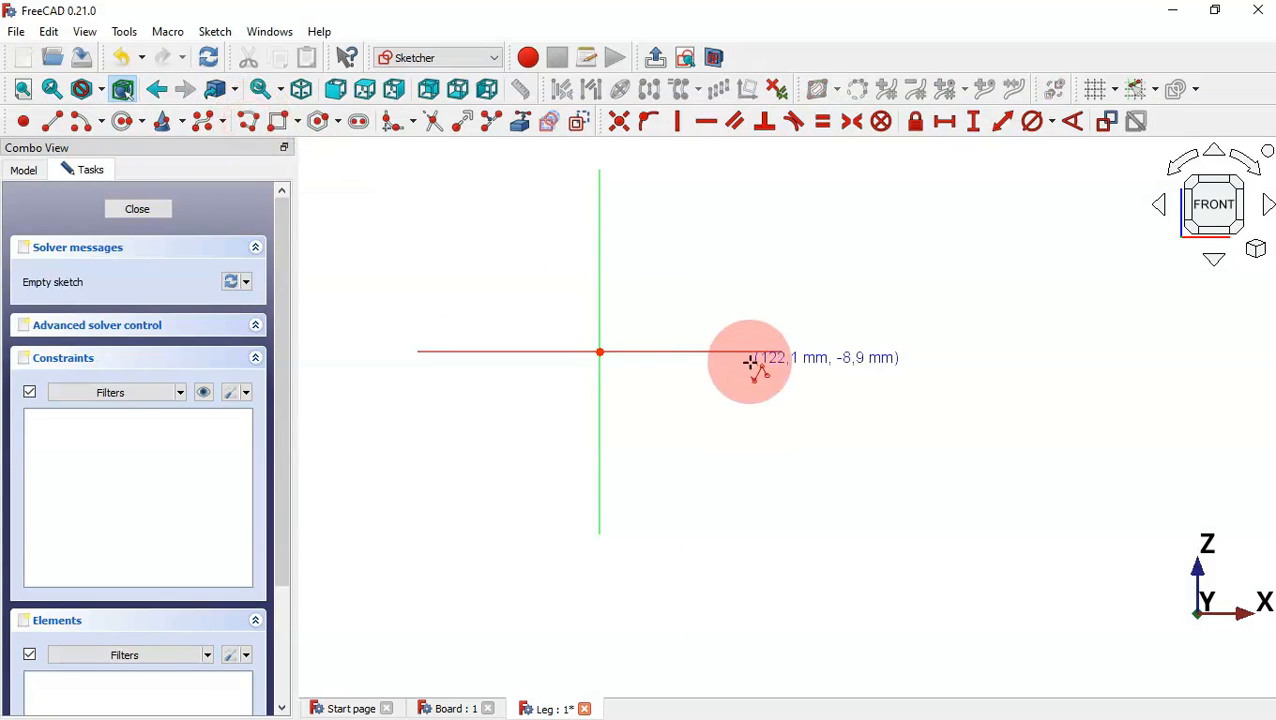
pyautogui.click(722, 349)
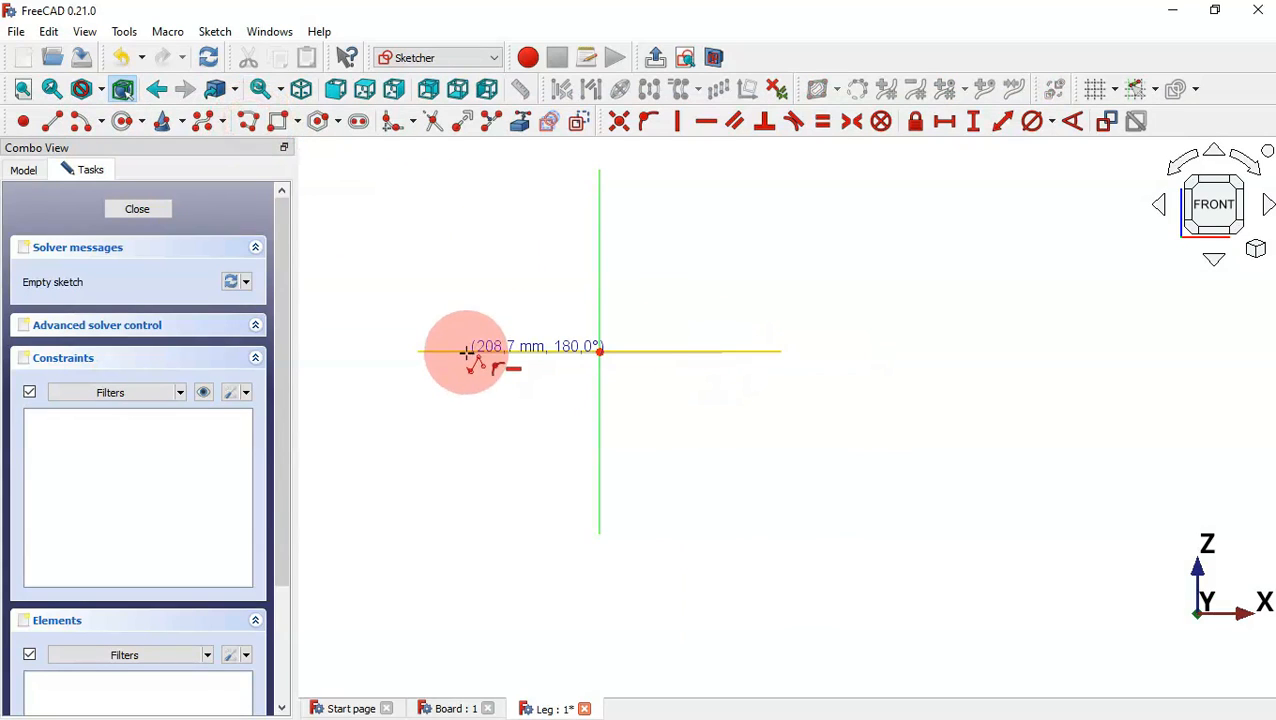
pyautogui.click(466, 351)
pyautogui.click(359, 635)
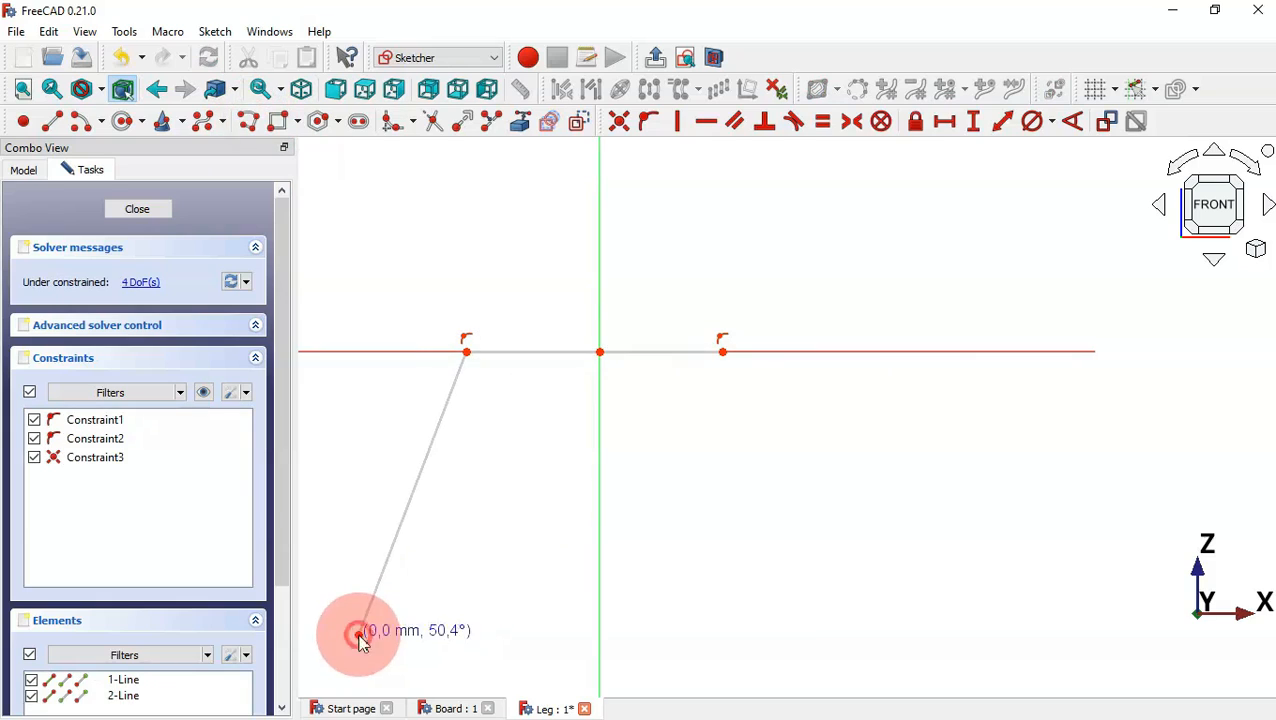
pyautogui.click(771, 632)
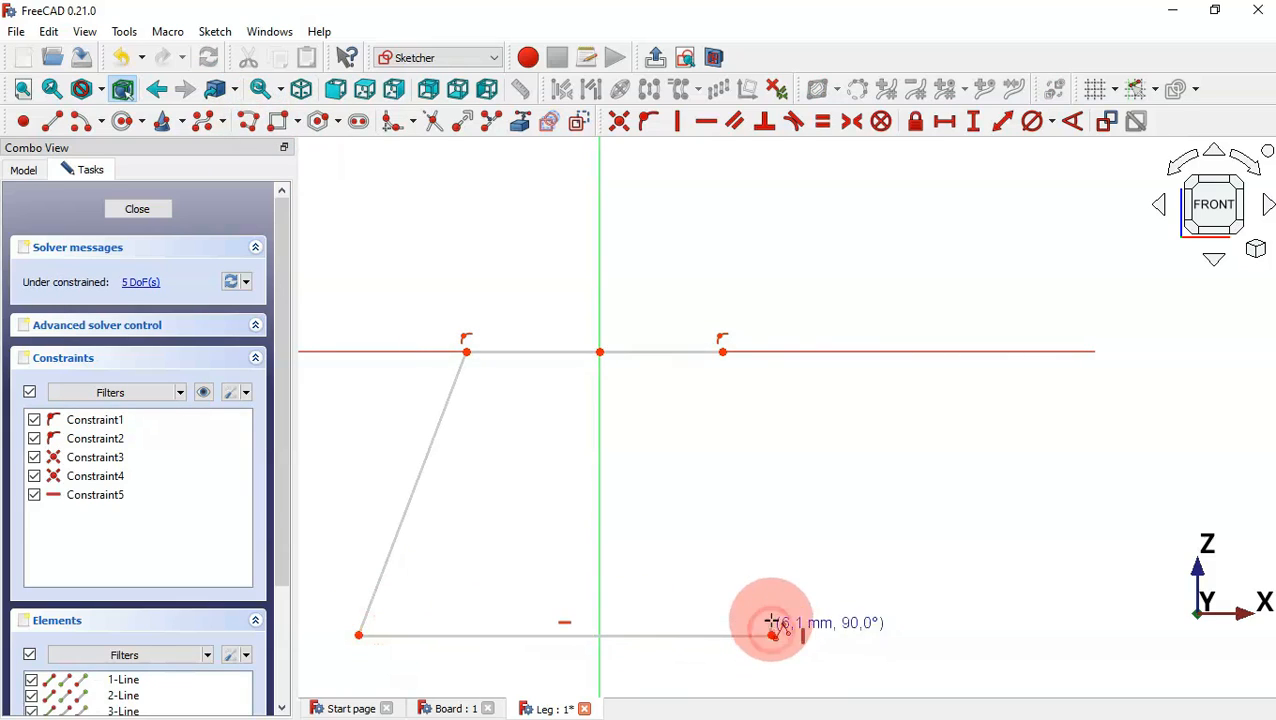
pyautogui.click(772, 592)
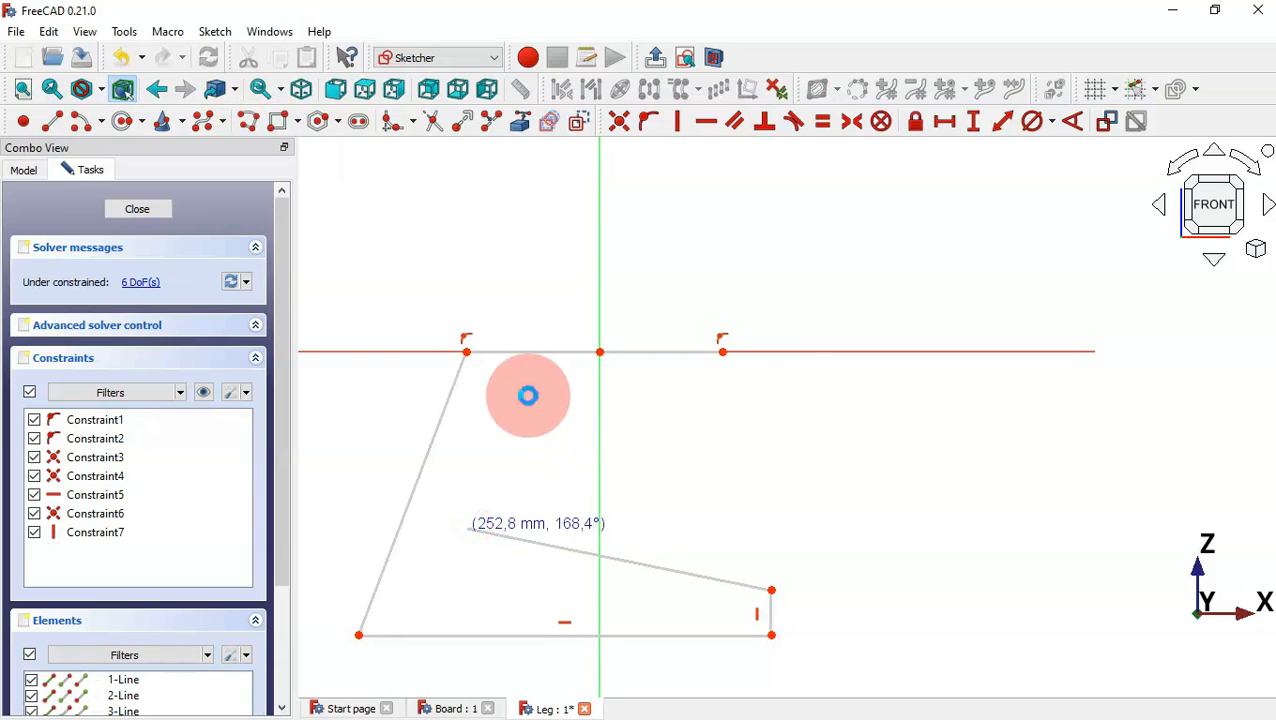
pyautogui.click(467, 528)
pyautogui.click(528, 396)
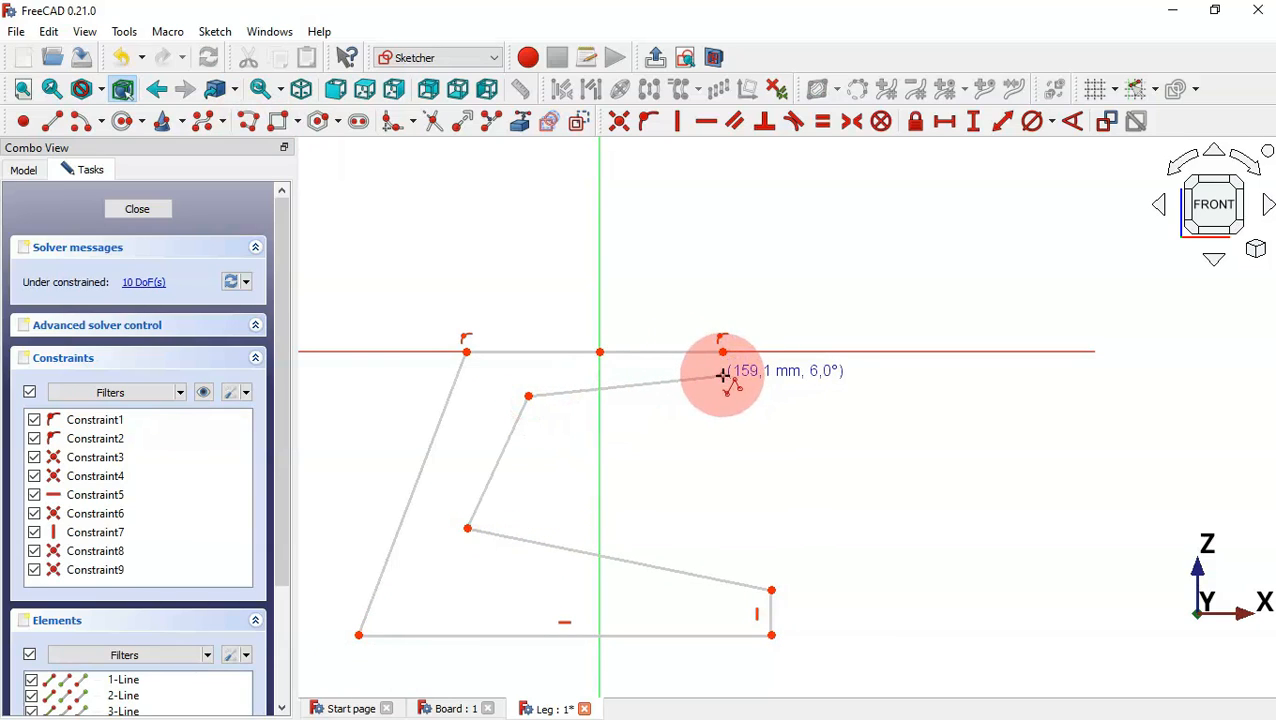
pyautogui.click(723, 375)
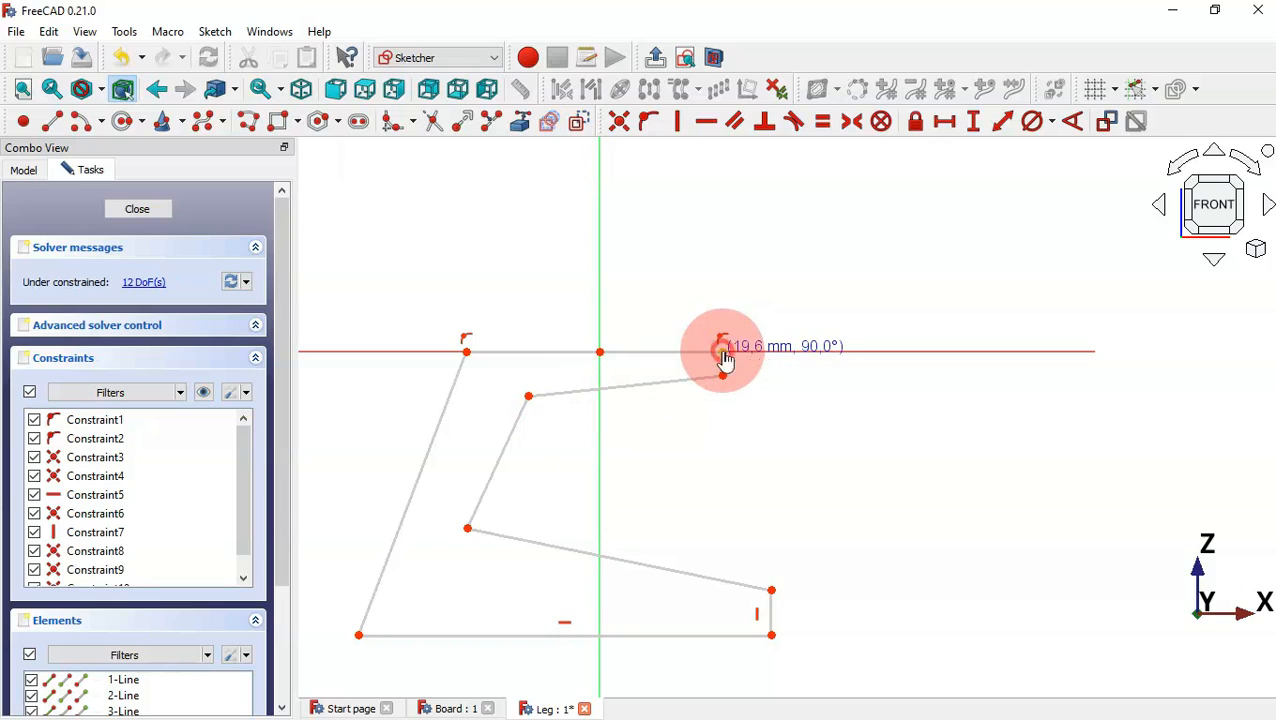
pyautogui.doubleClick(723, 352)
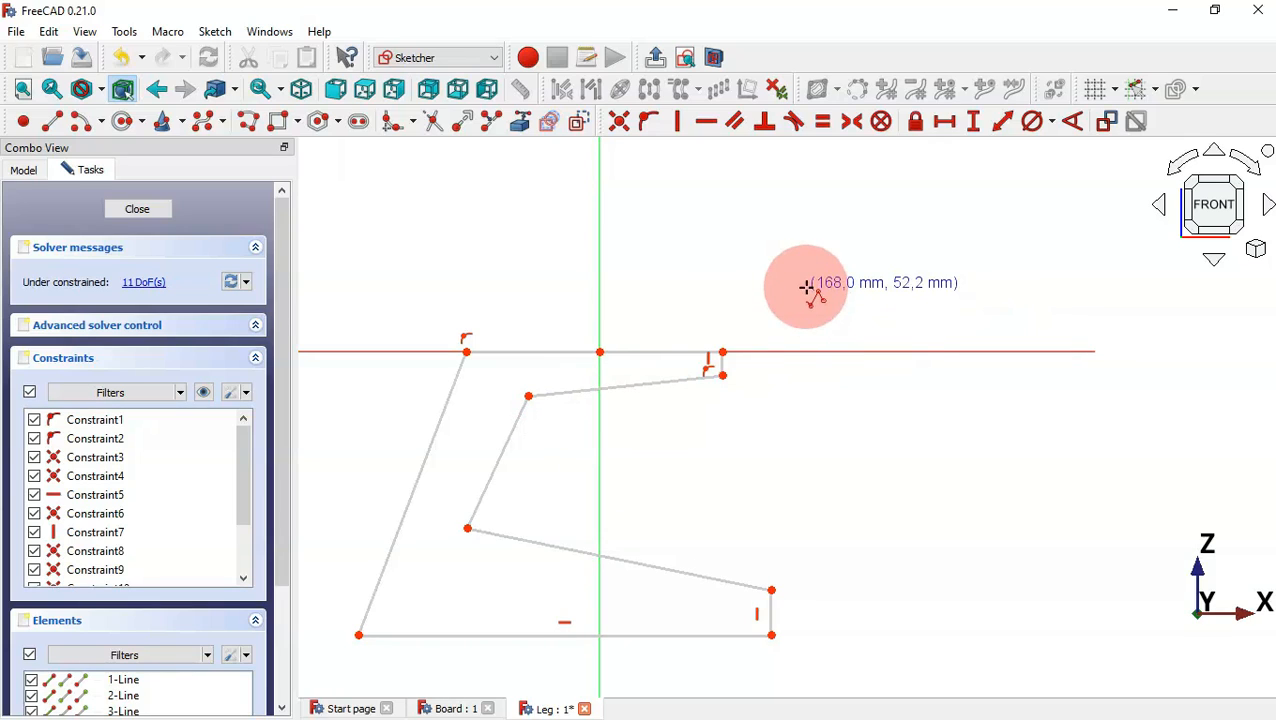
# Make the two endpoints of the leg profile's top edge symmetric about the vertical axis
pyautogui.click(849, 133)
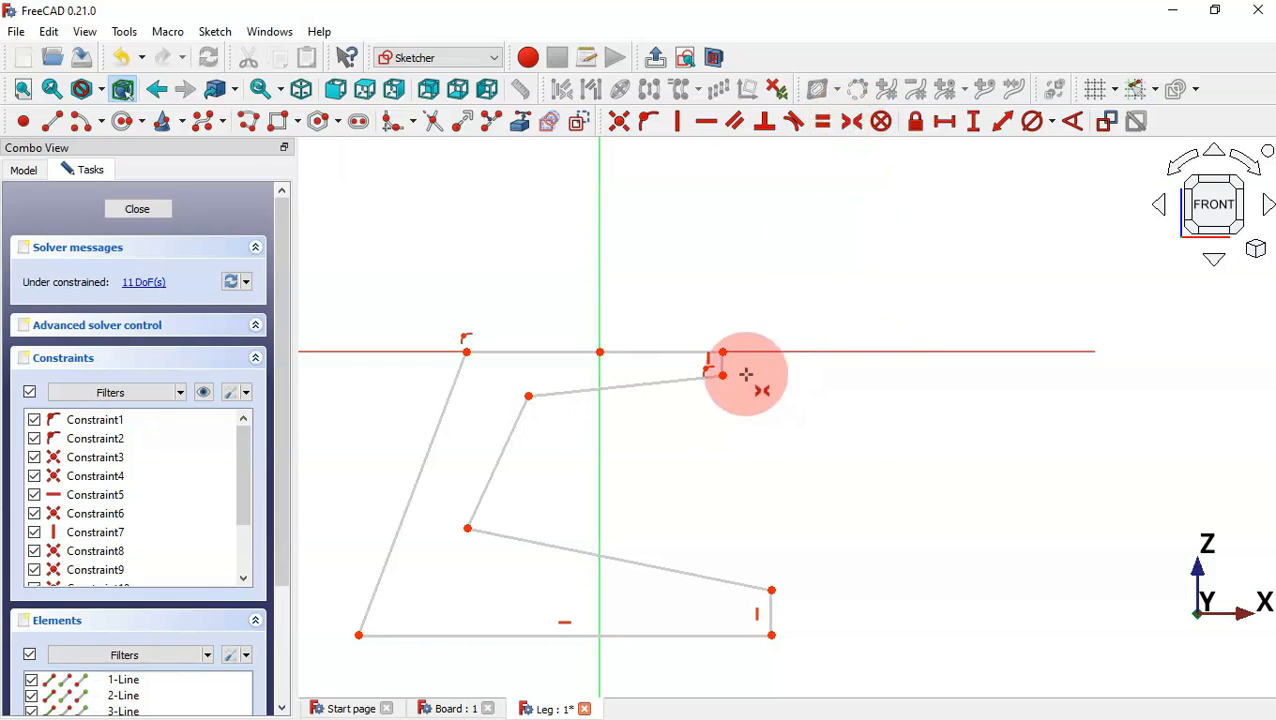
pyautogui.click(722, 352)
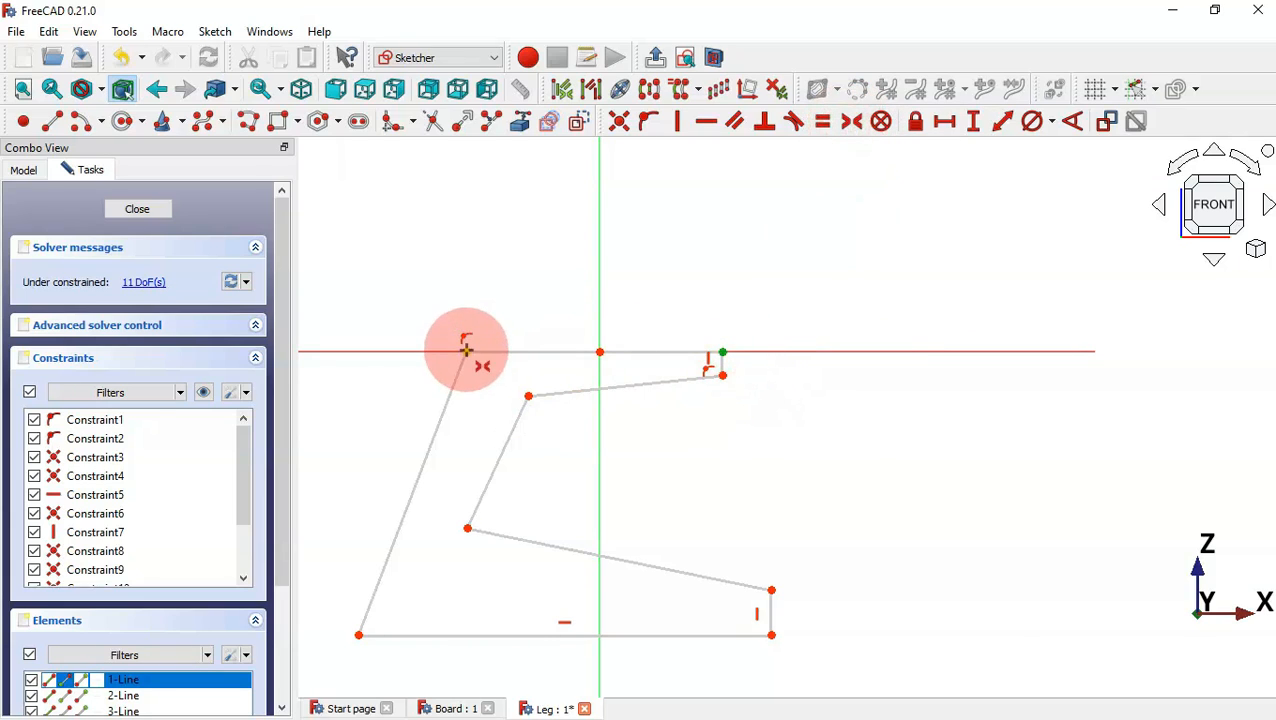
pyautogui.click(466, 352)
pyautogui.click(601, 278)
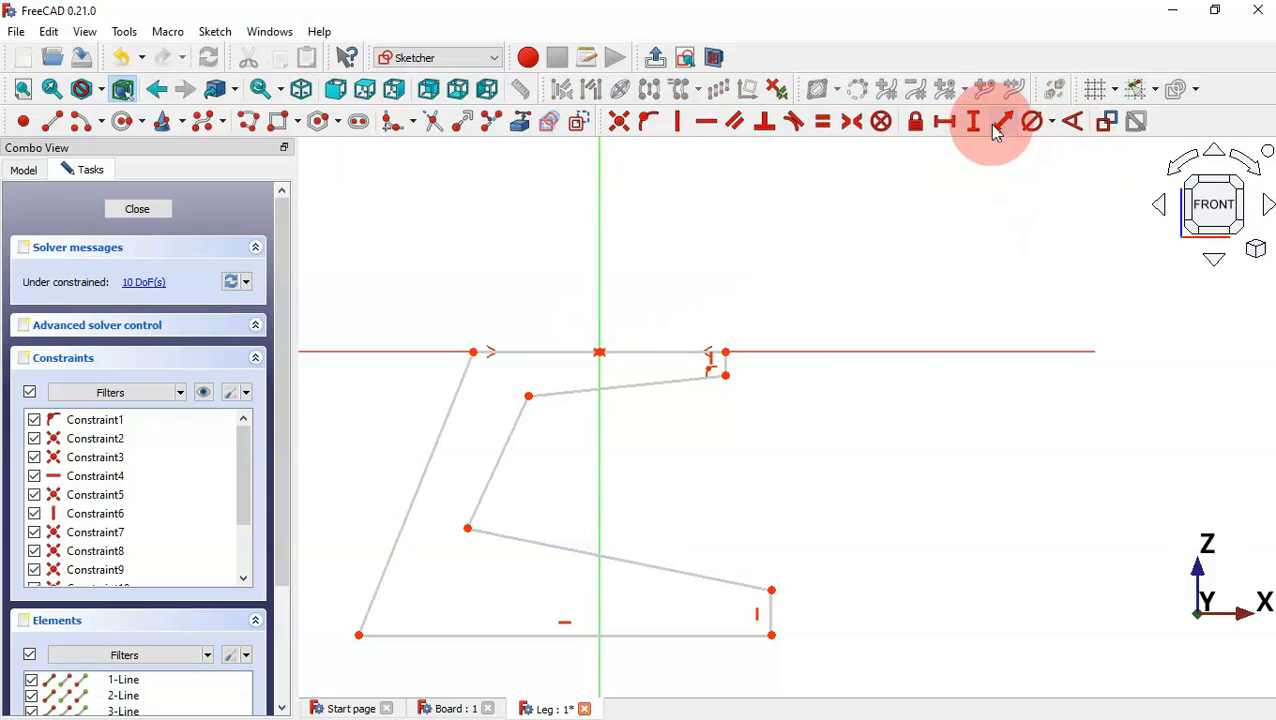
# Dimension the leg profile's top edge to 280 mm and its base edge to 450 mm
pyautogui.click(998, 130)
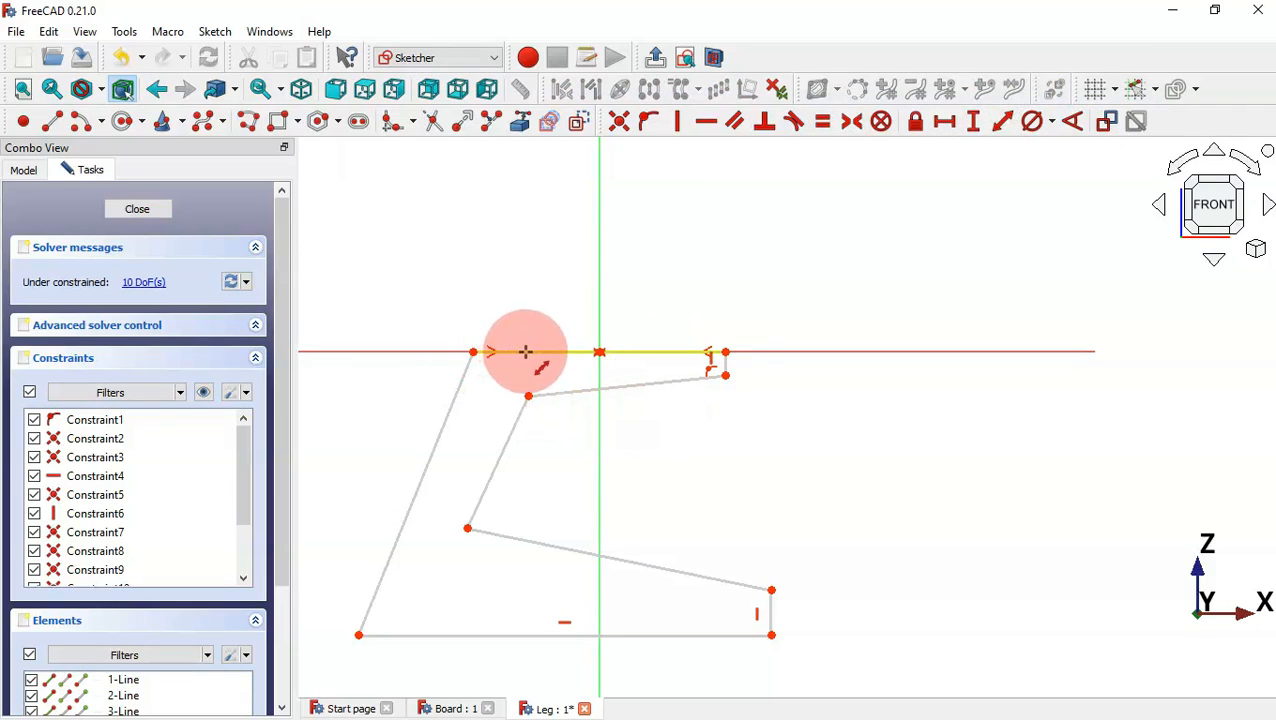
pyautogui.click(529, 352)
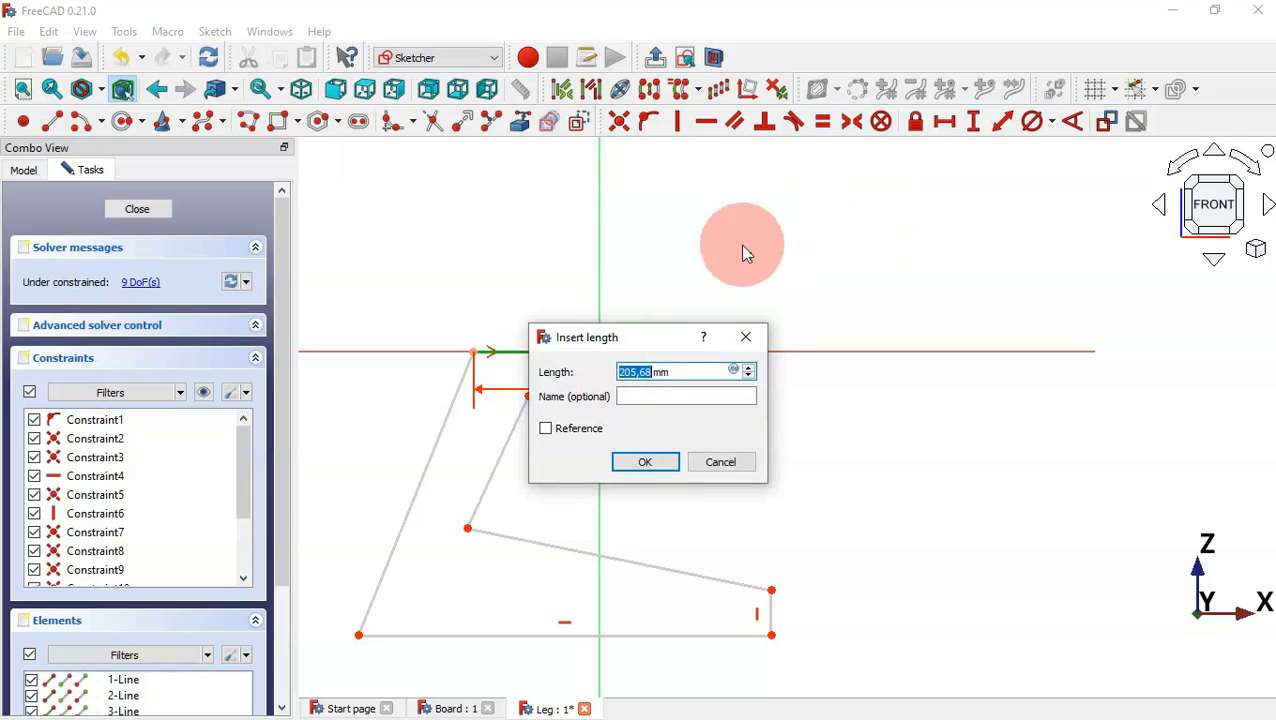
pyautogui.write('280')
pyautogui.press('Return')
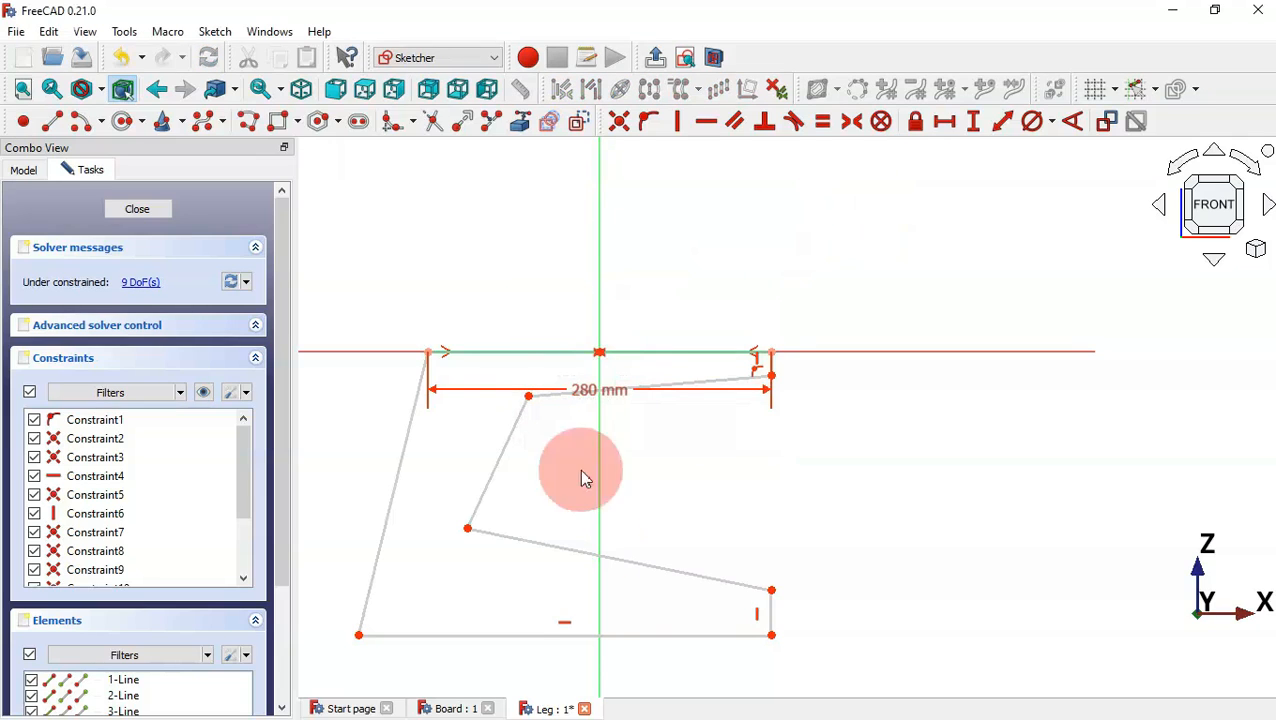
pyautogui.click(622, 635)
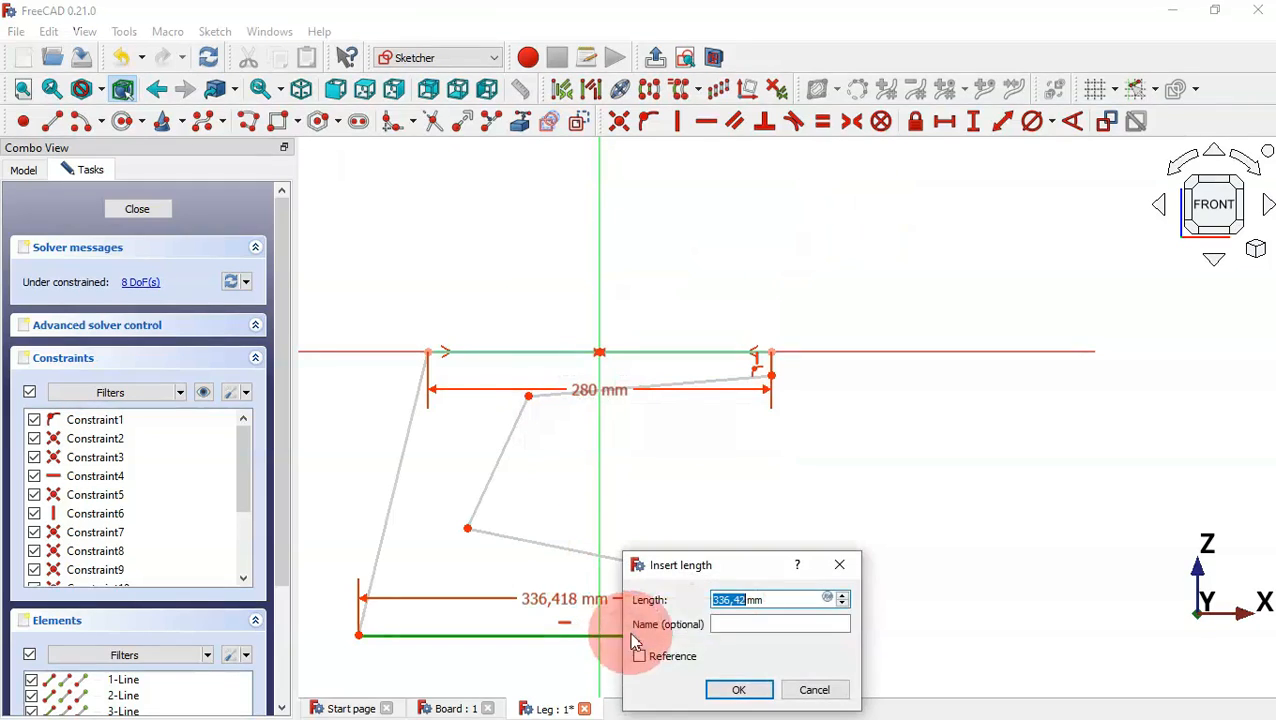
pyautogui.write('450')
pyautogui.press('Return')
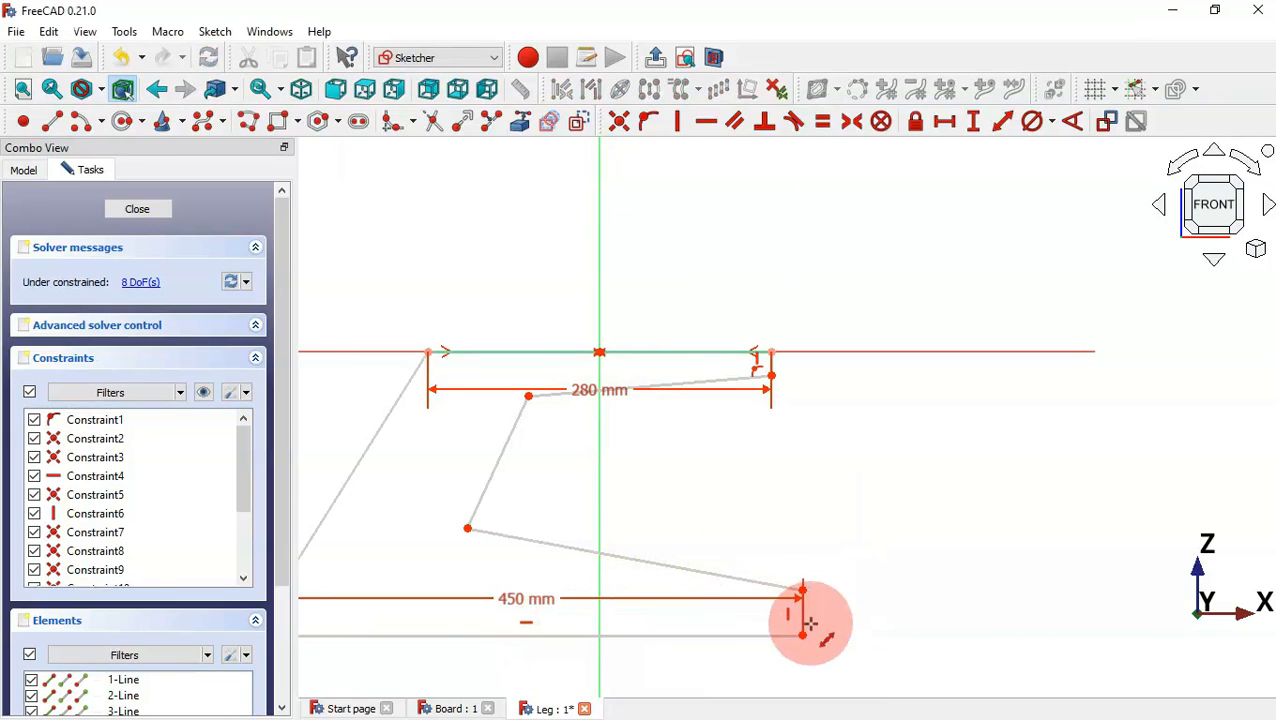
# Set the length of the short vertical edge at the end of the lower arm to 25 mm
pyautogui.scroll(5, 809, 621)
pyautogui.click(782, 607)
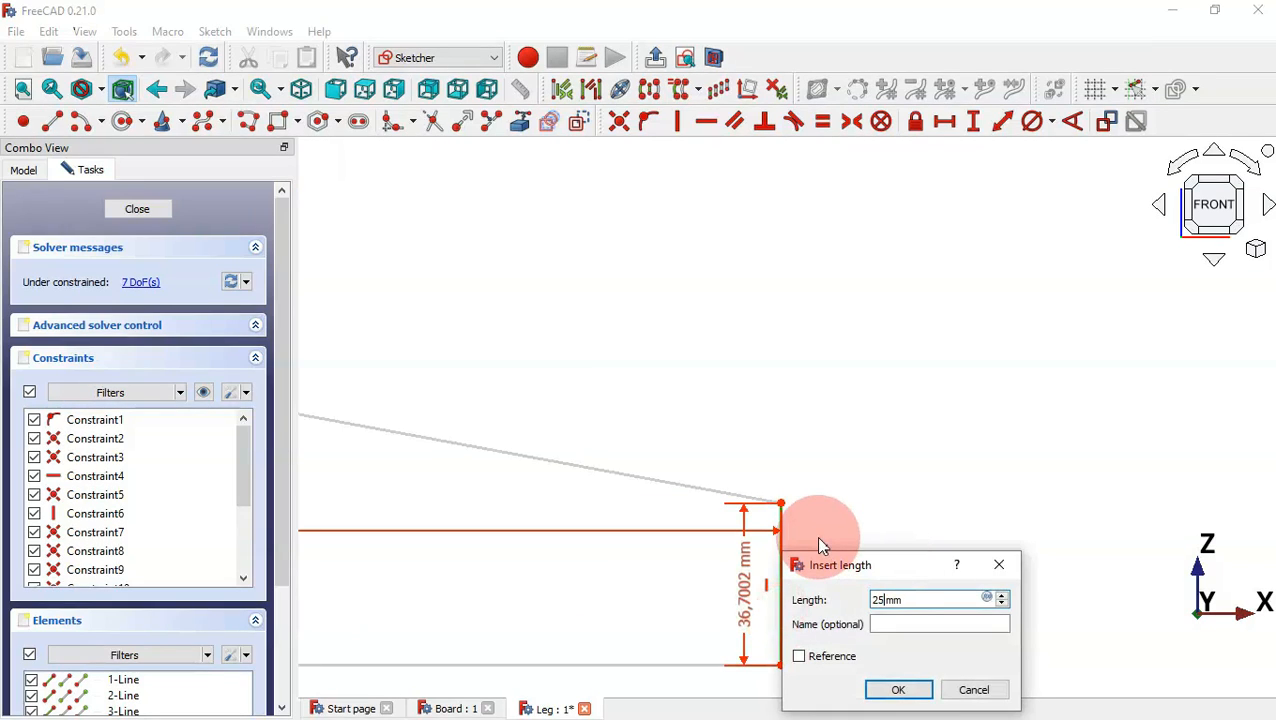
pyautogui.write('25')
pyautogui.press('Return')
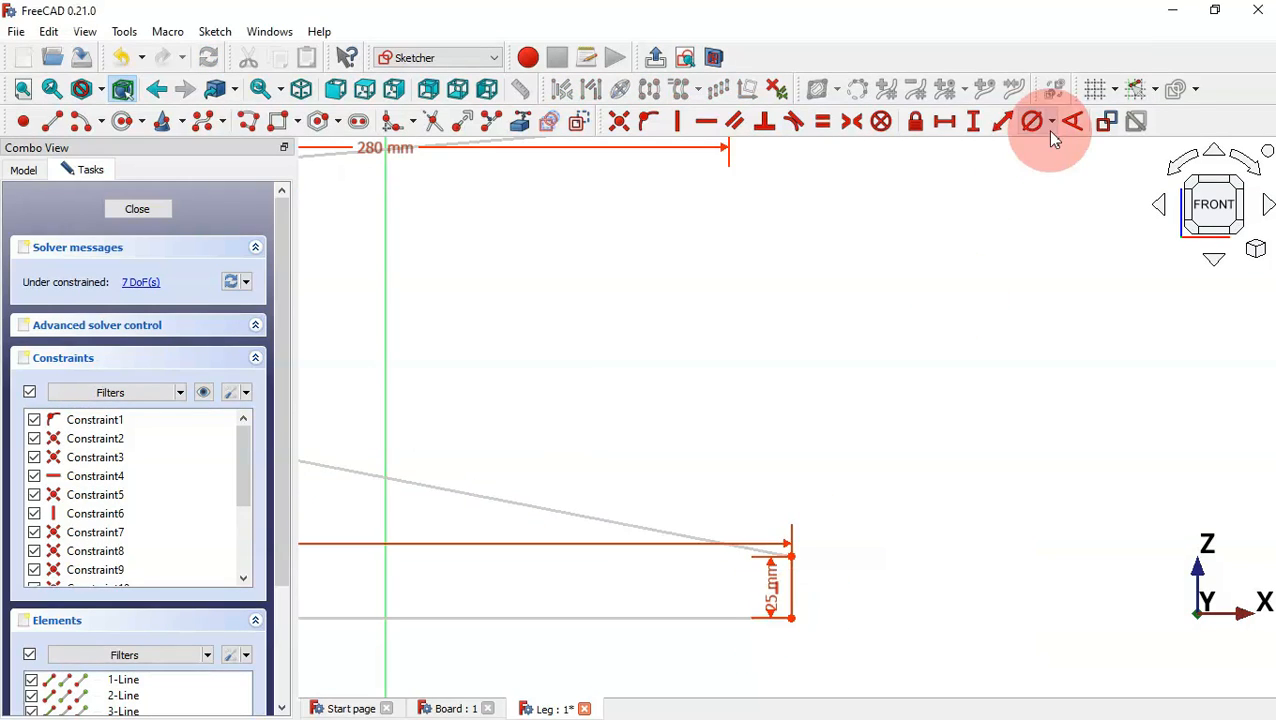
# Constrain the short vertical end edges of the upper and lower arms to equal length
pyautogui.click(829, 129)
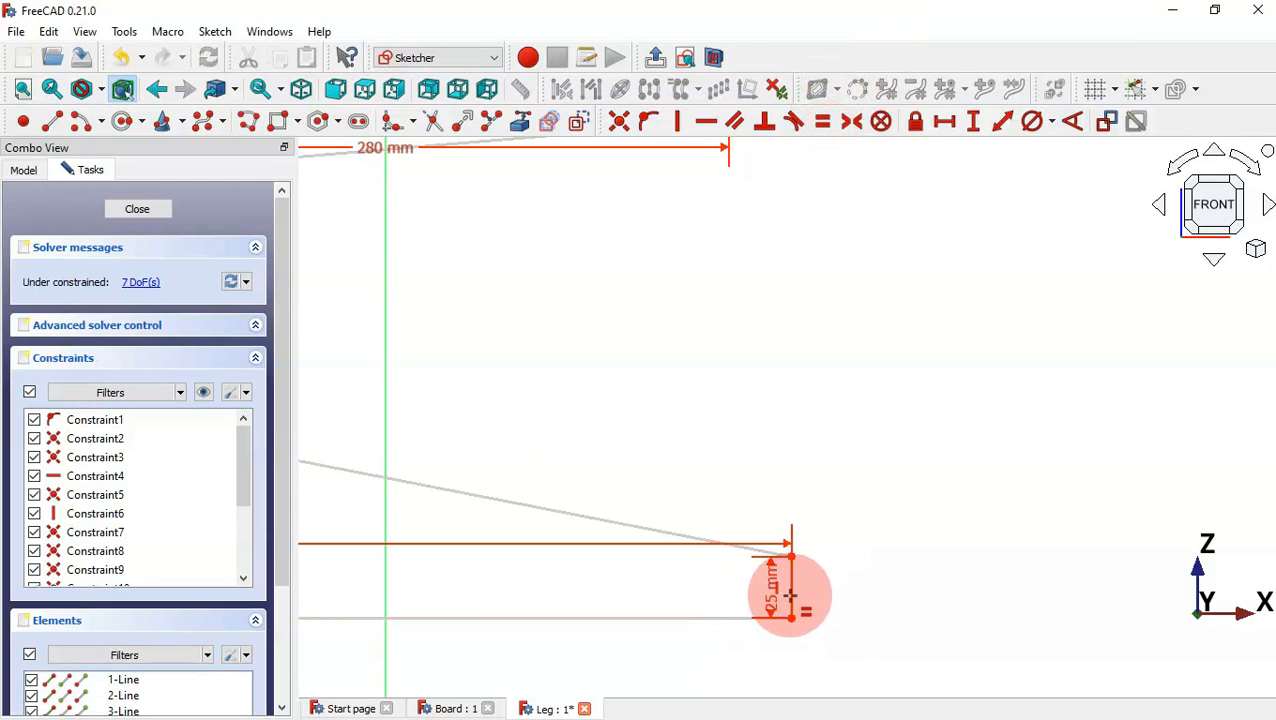
pyautogui.scroll(-3, 846, 632)
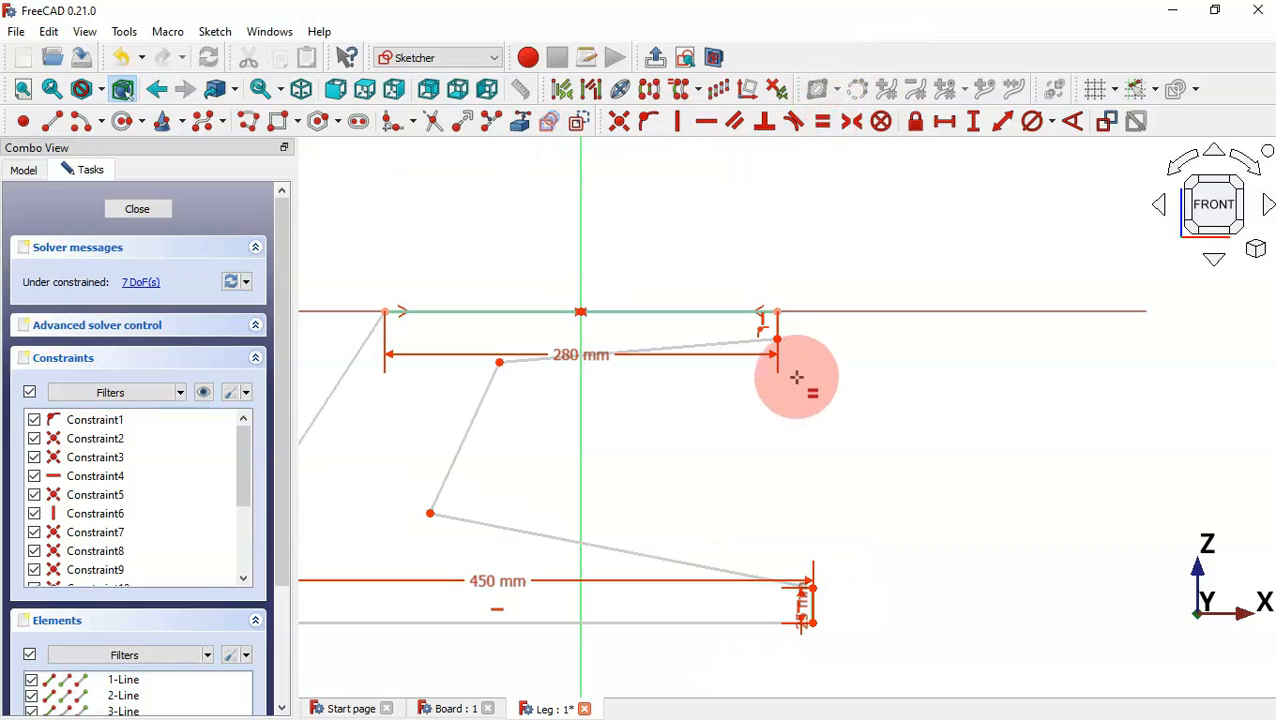
pyautogui.click(776, 325)
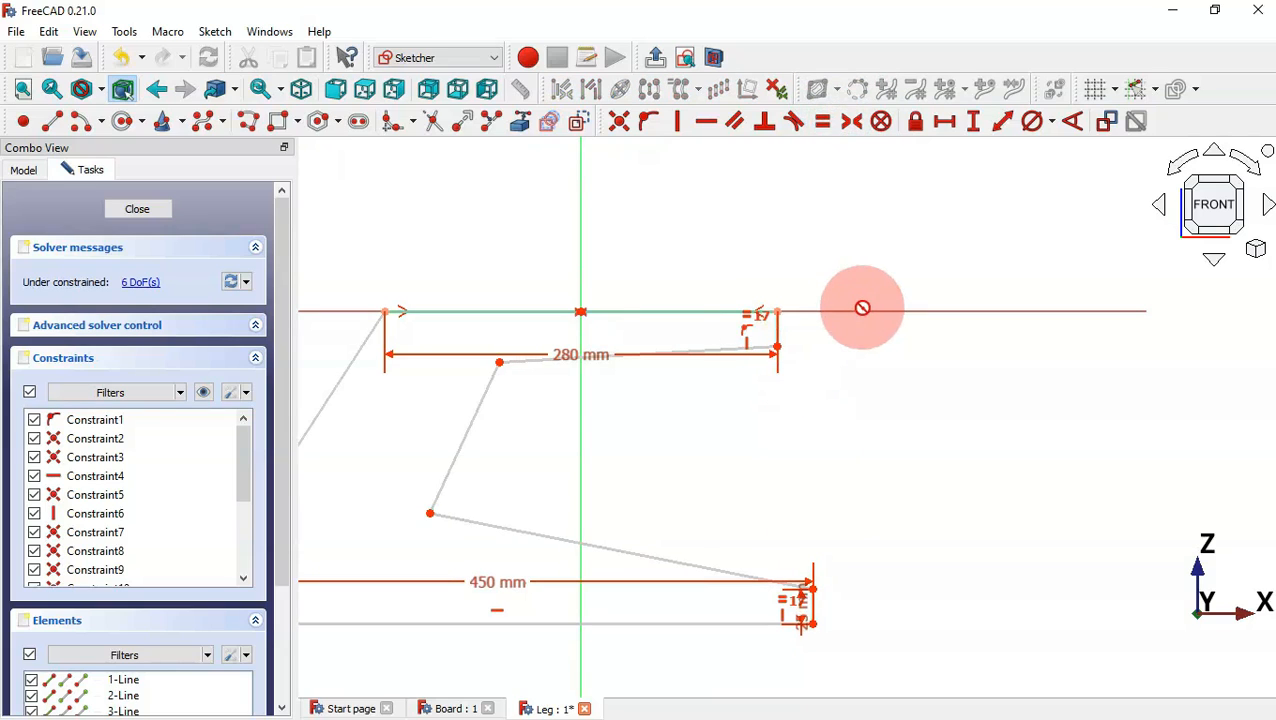
# Set the vertical distance between the leg profile's upper and lower outer corners to 630 mm
pyautogui.scroll(-2, 862, 308)
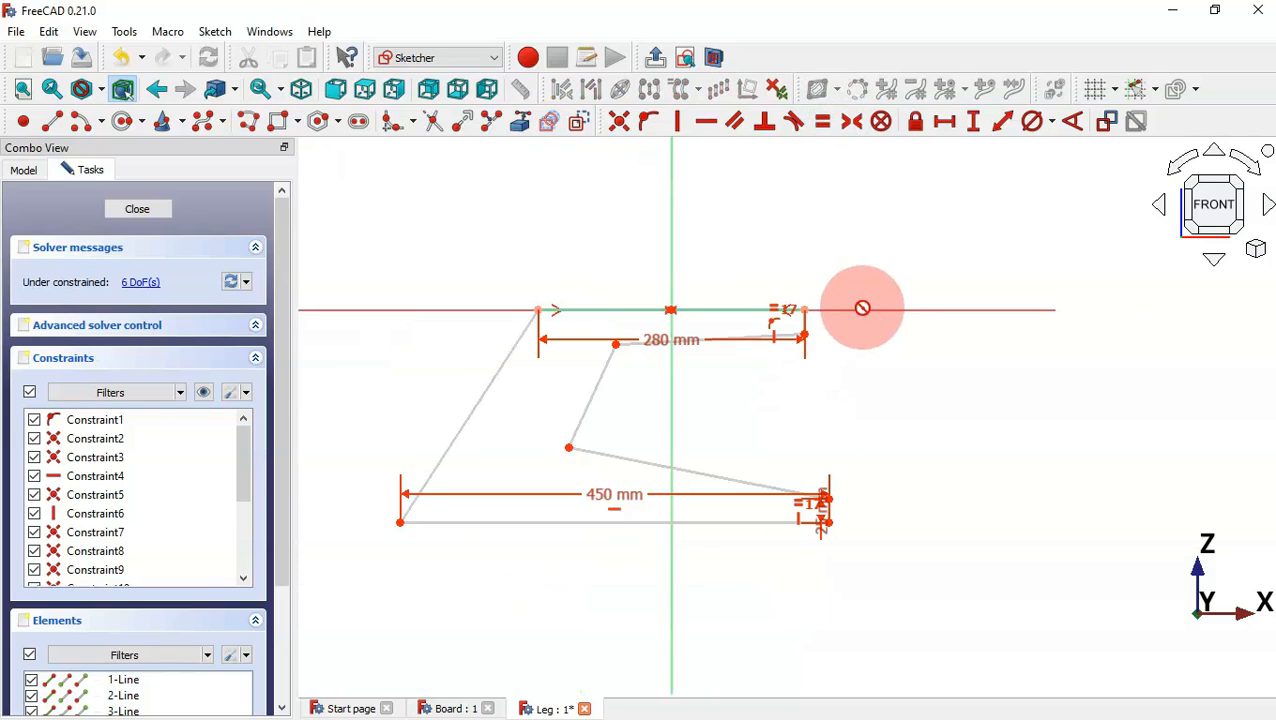
pyautogui.click(976, 122)
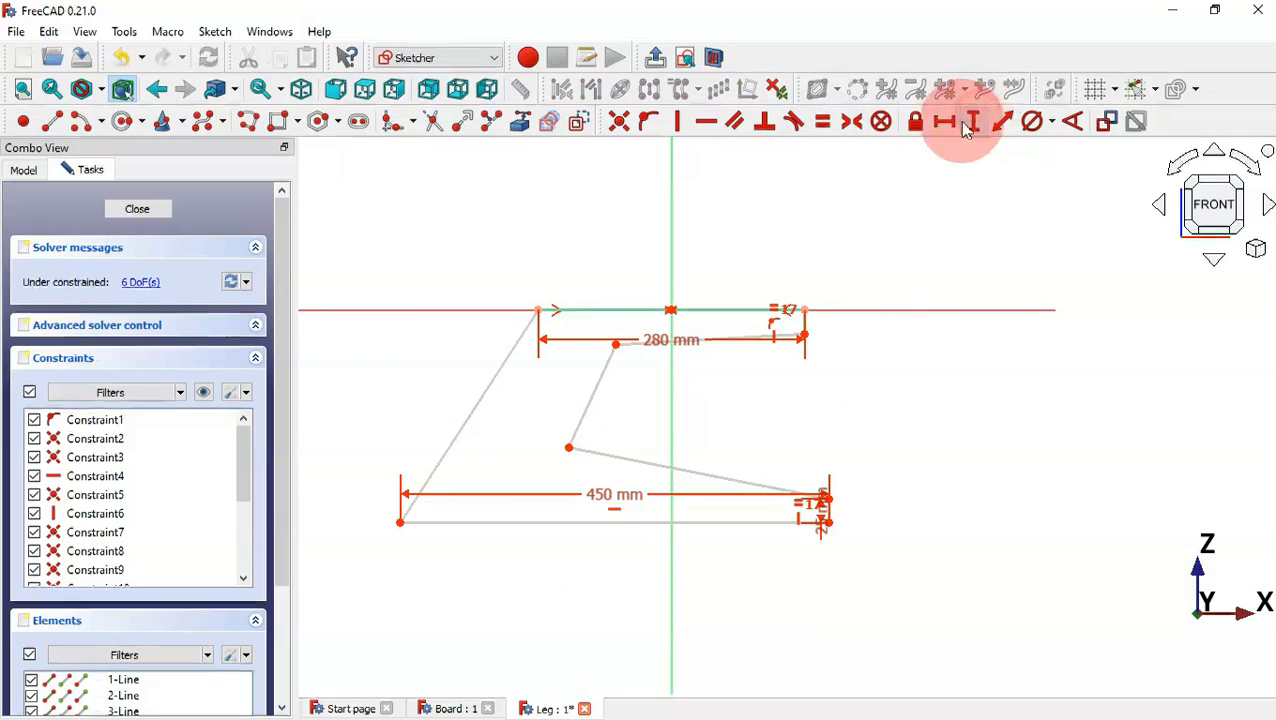
pyautogui.click(537, 309)
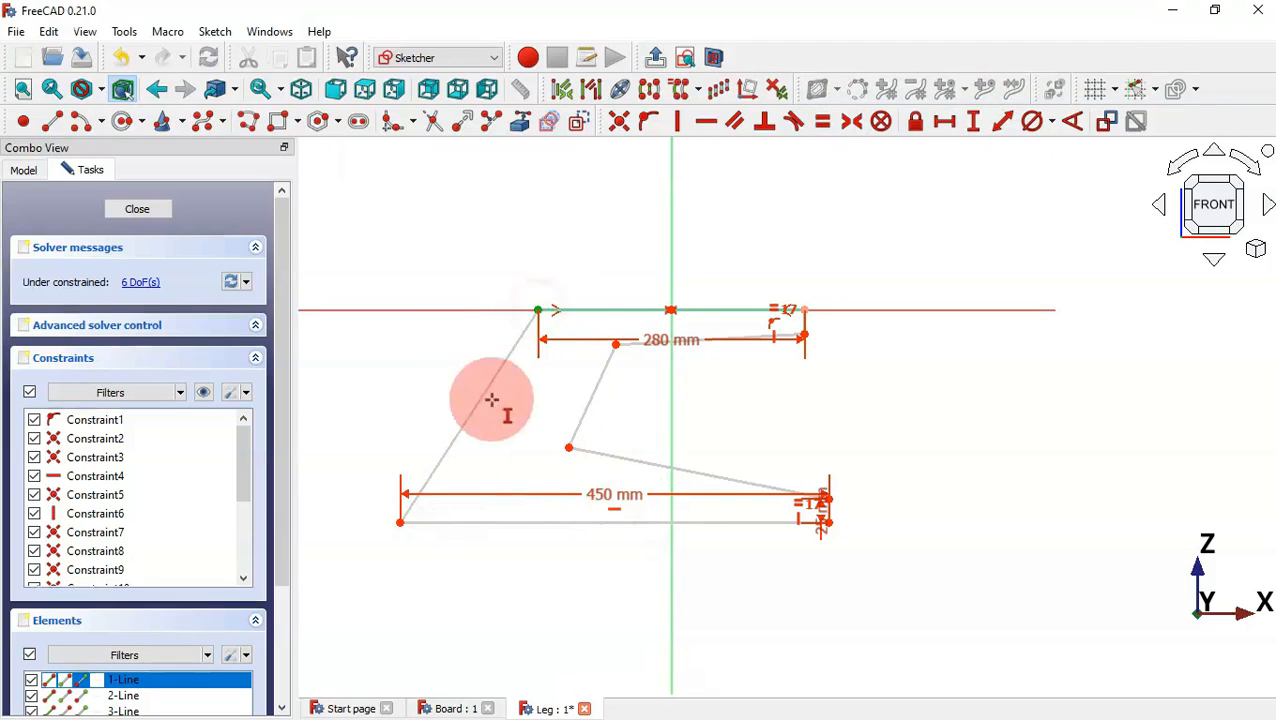
pyautogui.click(399, 521)
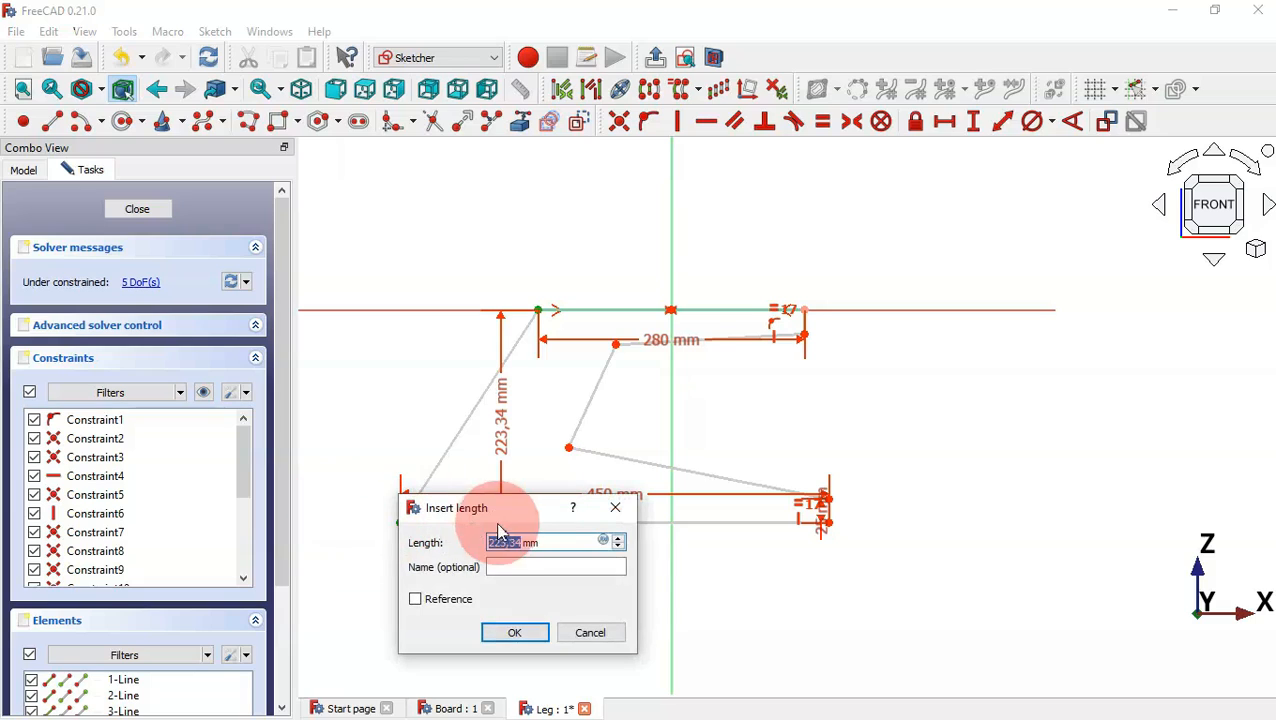
pyautogui.write('630')
pyautogui.press('Return')
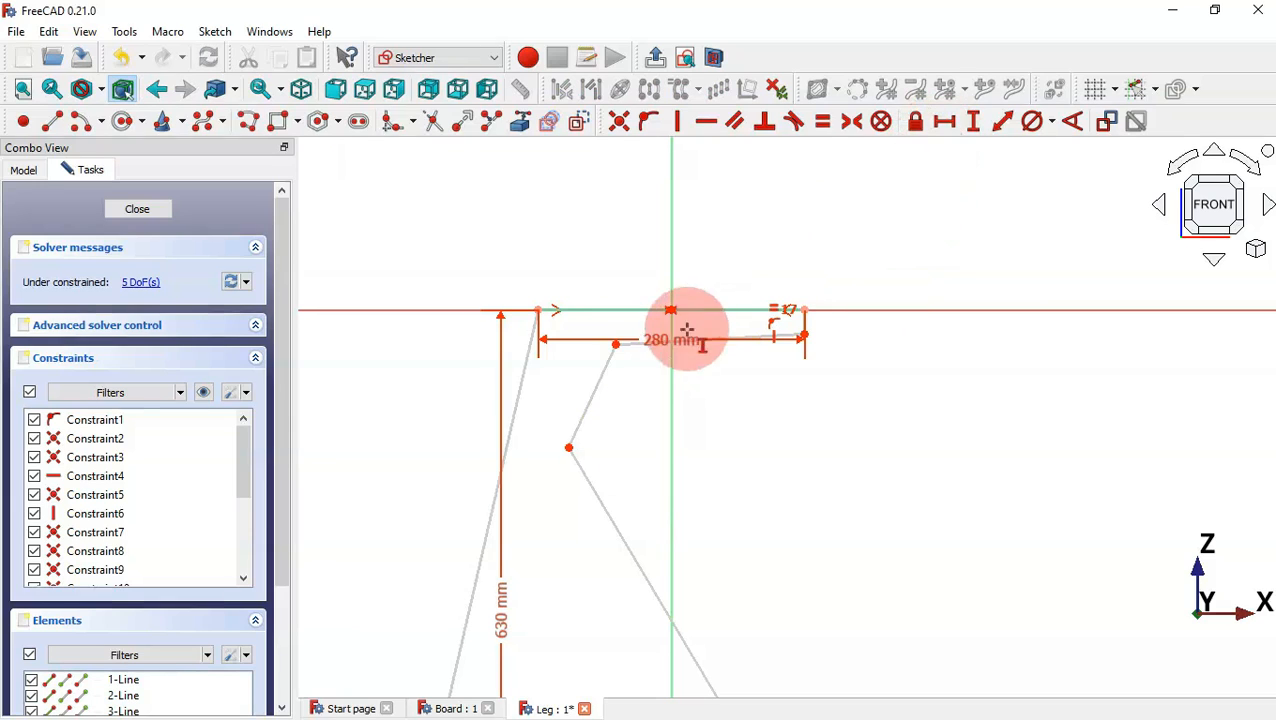
# Set the vertical distance from the upper inner corner to the upper outer corner to 50 mm
pyautogui.click(616, 343)
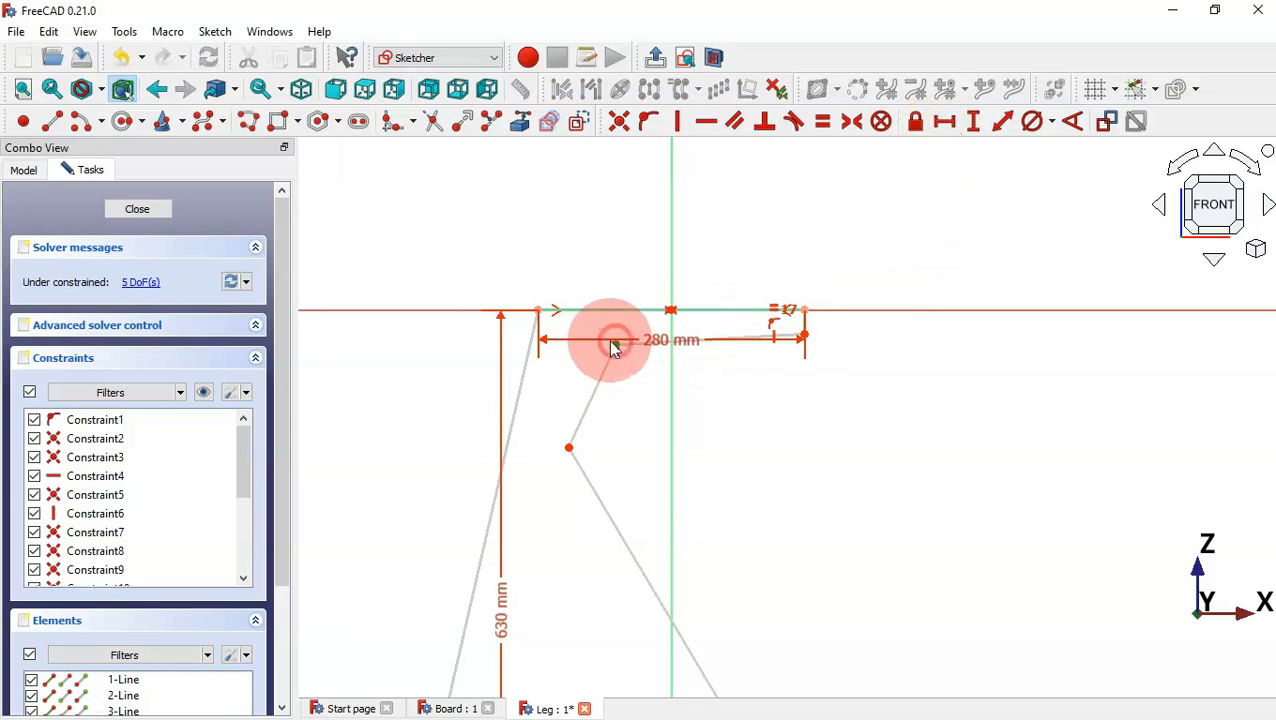
pyautogui.click(537, 309)
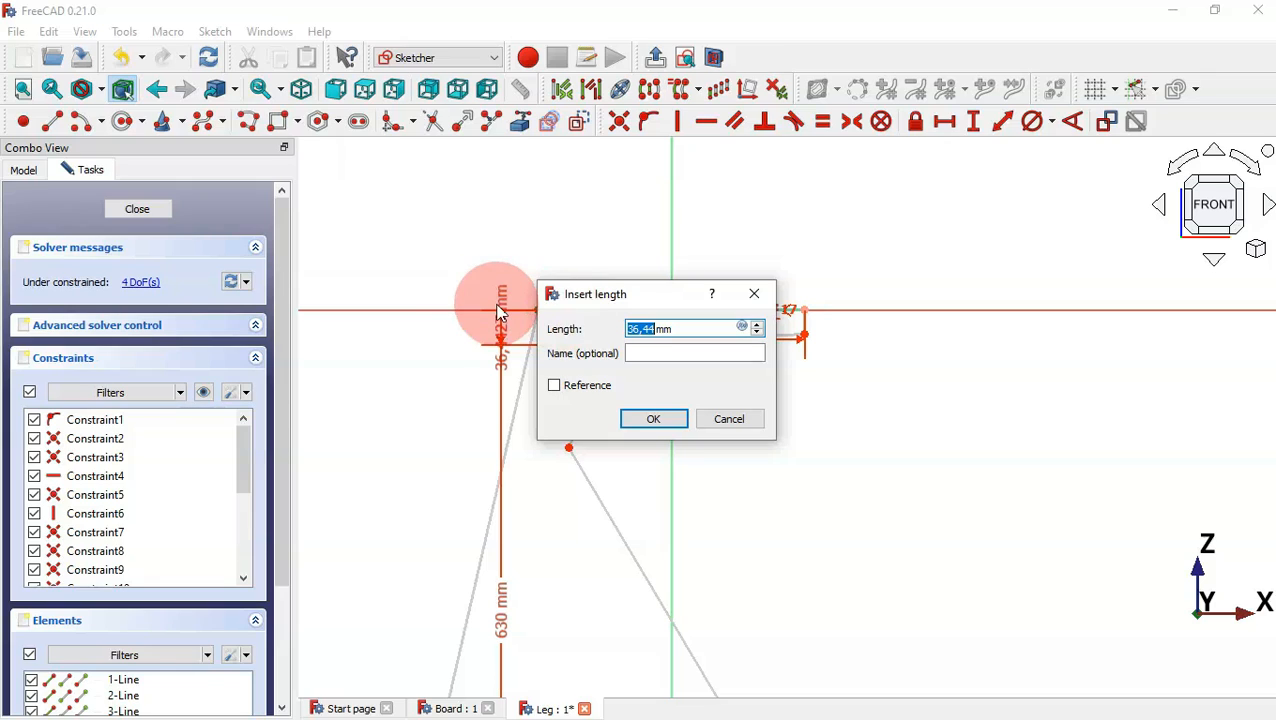
pyautogui.press('Return')
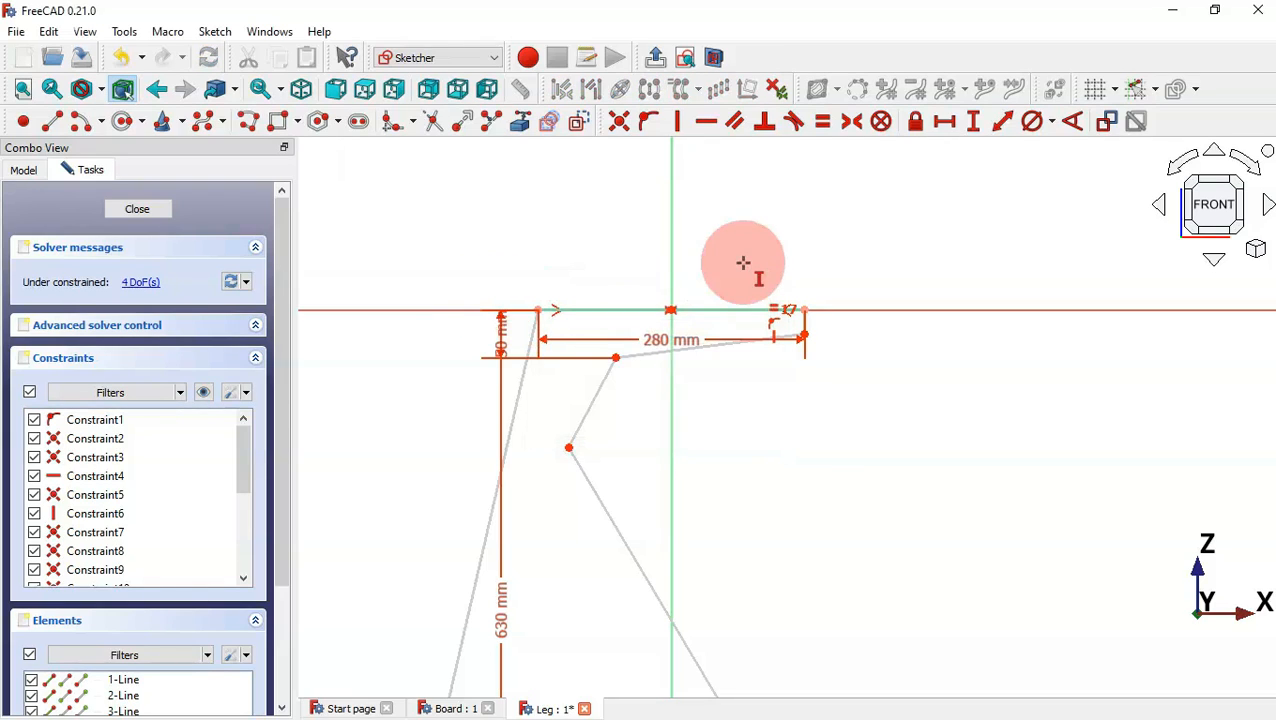
# Try to set the lower inner corner's vertical distance from the base corner to 50 mm, and undo it
pyautogui.scroll(-4, 746, 265)
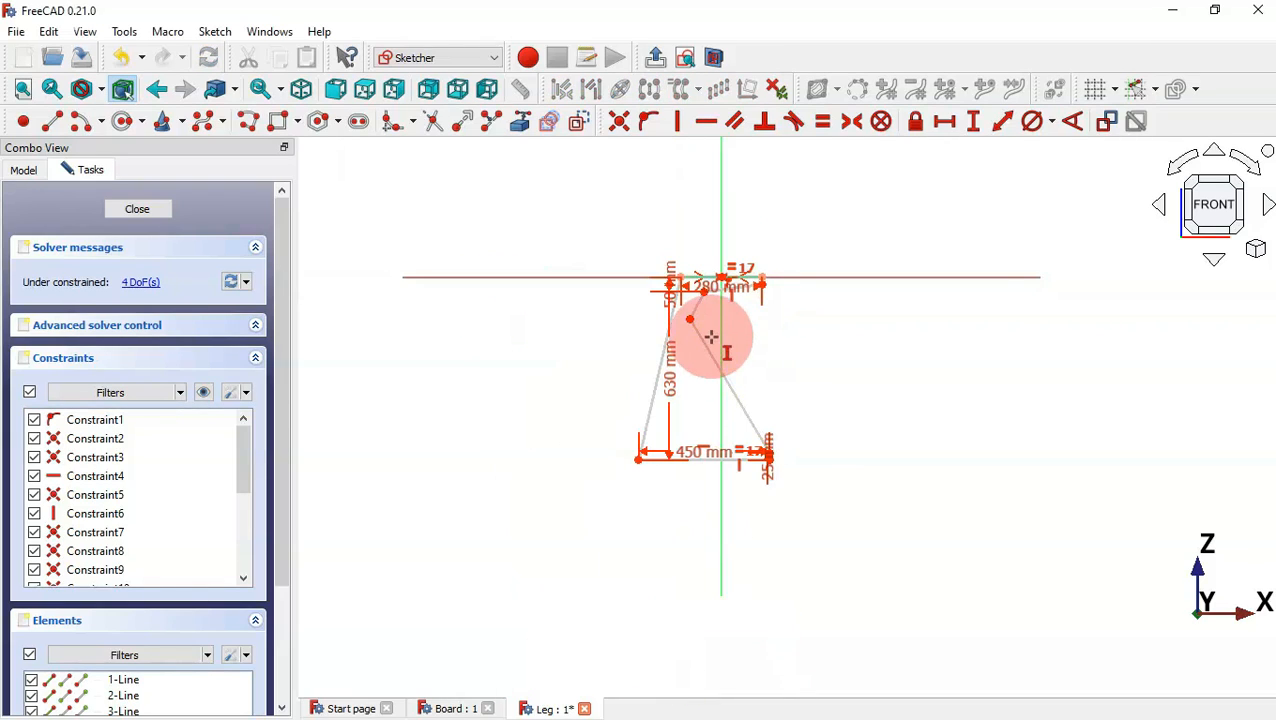
pyautogui.scroll(3, 720, 342)
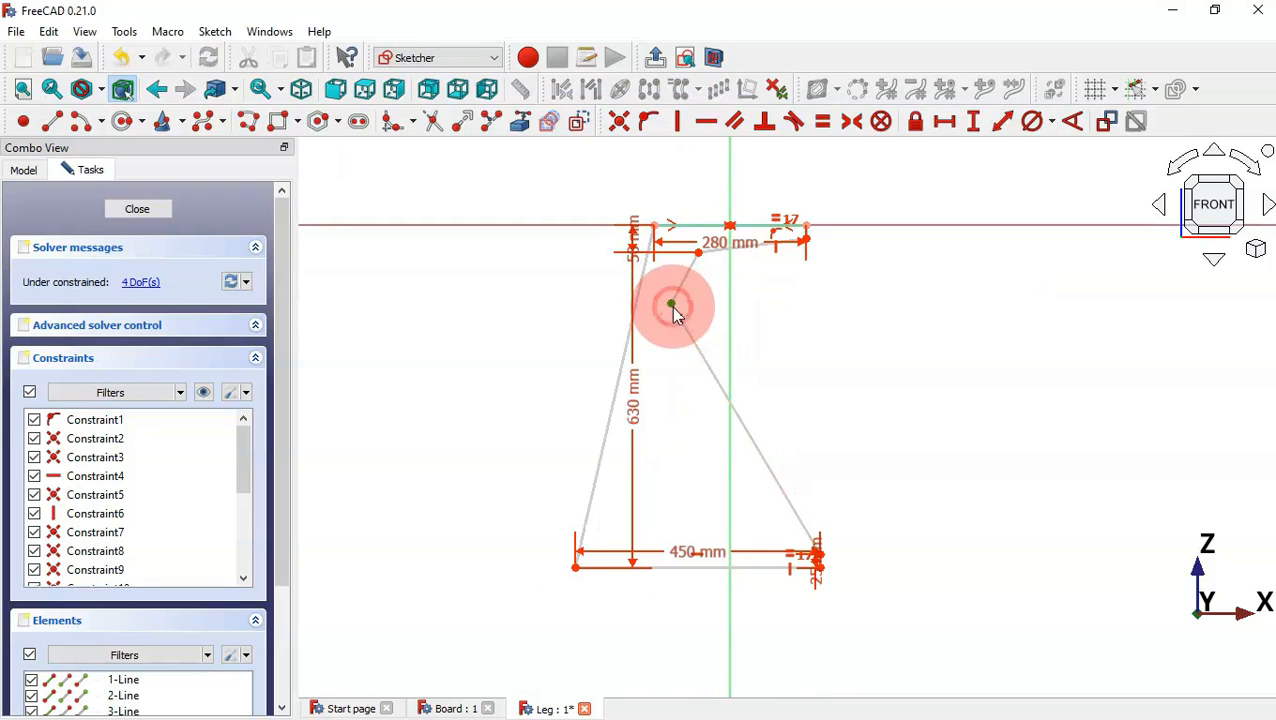
pyautogui.click(672, 306)
pyautogui.click(576, 565)
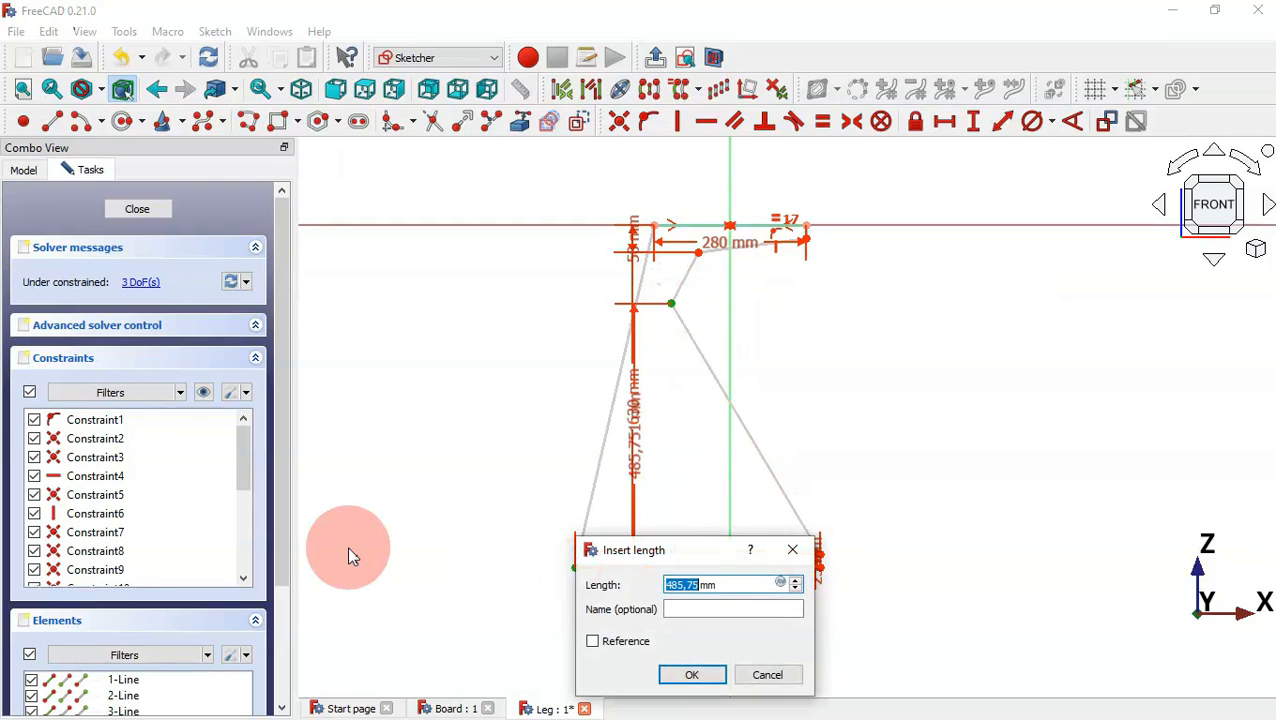
pyautogui.write('450')
pyautogui.press('Return')
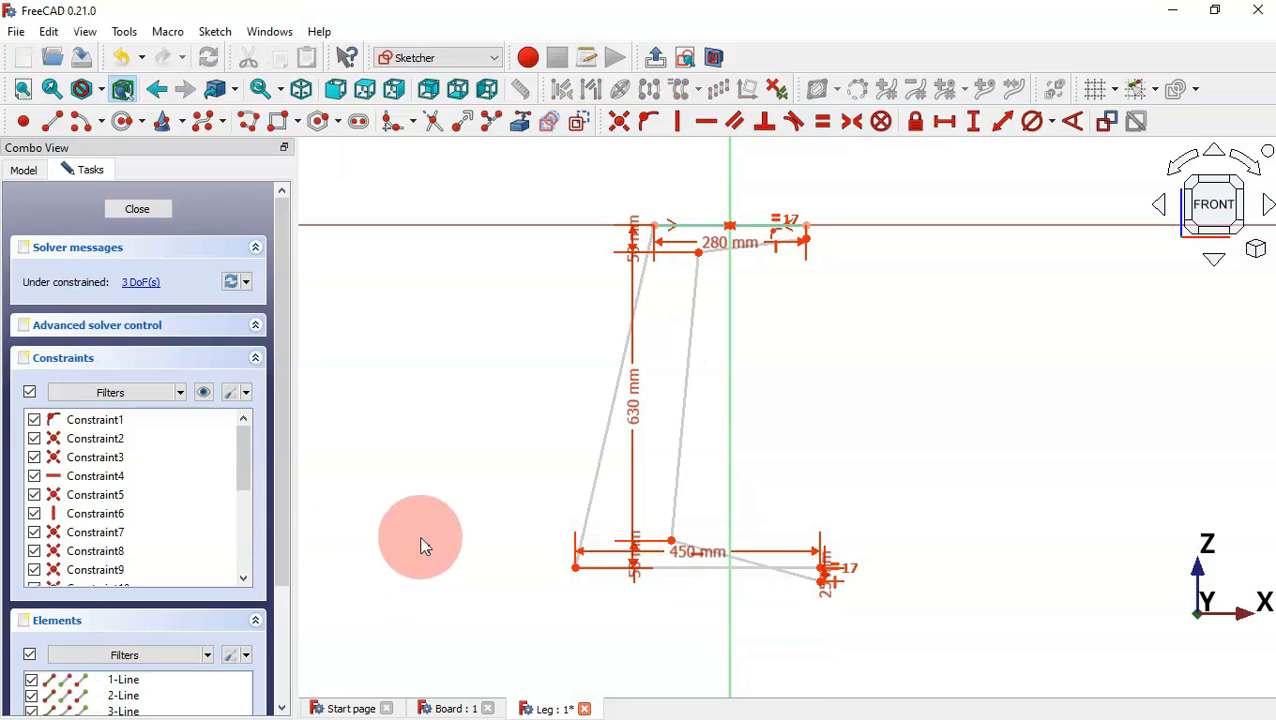
pyautogui.hotkey('ctrl', 'z')
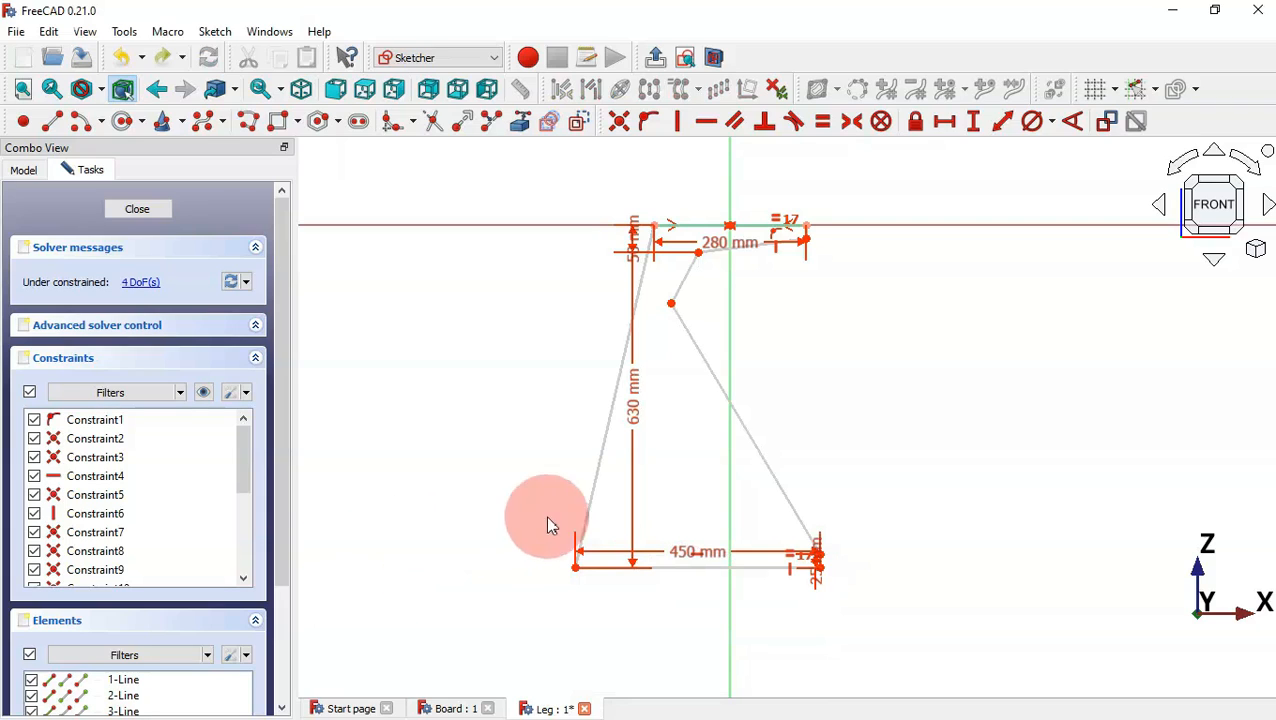
# Move the lower inner corner down close to the lower outer corner and set the vertical distance between them to 50 mm
pyautogui.press('i')
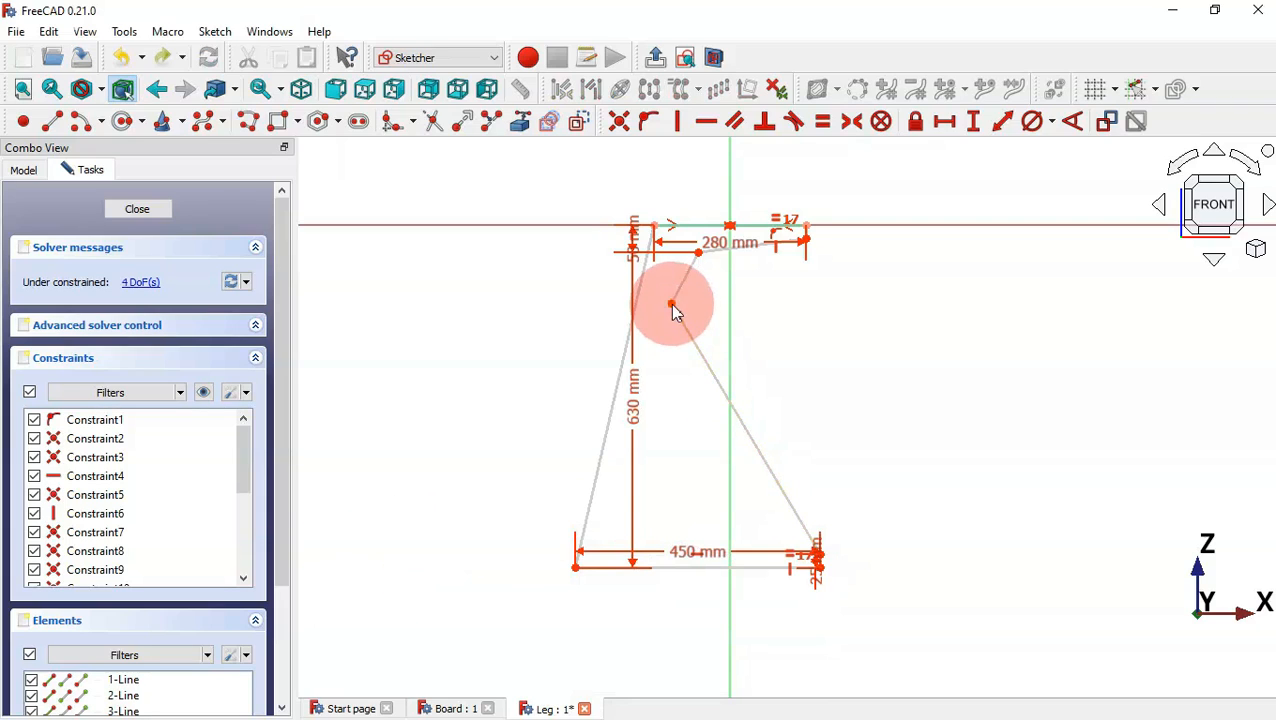
pyautogui.moveTo(671, 303)
pyautogui.mouseDown()
pyautogui.moveTo(644, 556)
pyautogui.moveTo(627, 541)
pyautogui.moveTo(618, 553)
pyautogui.mouseUp()
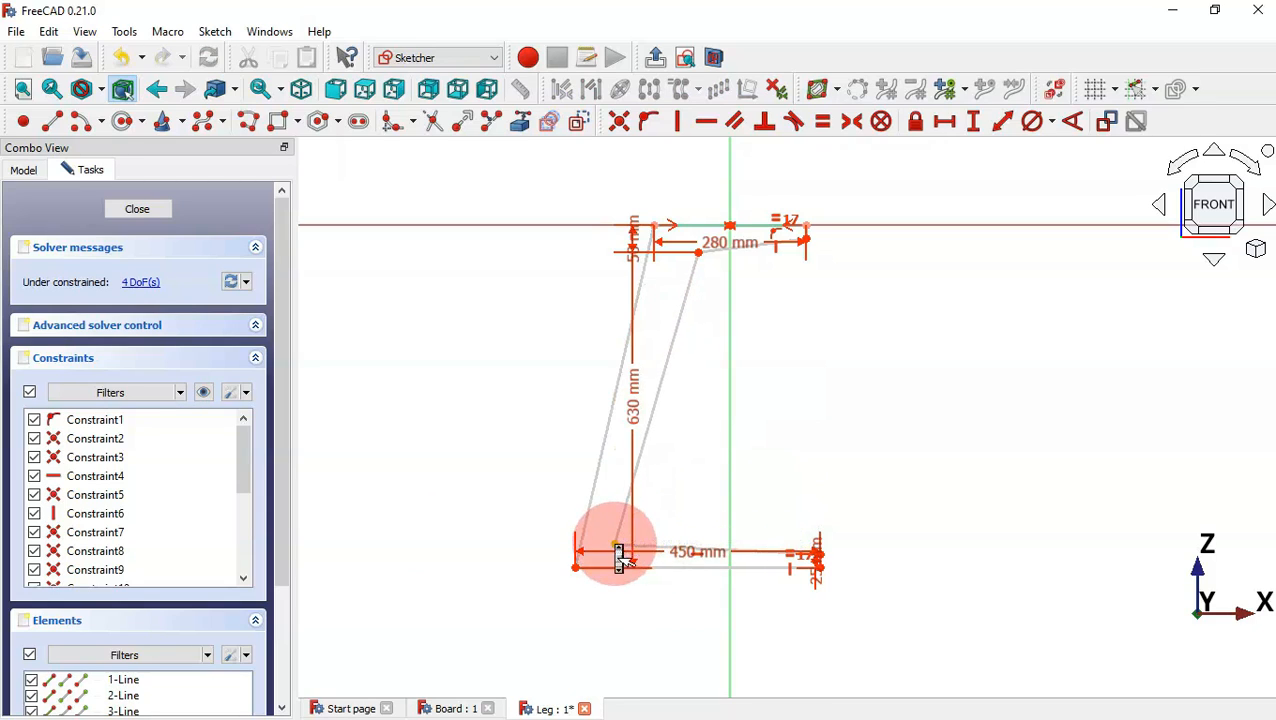
pyautogui.scroll(5, 615, 545)
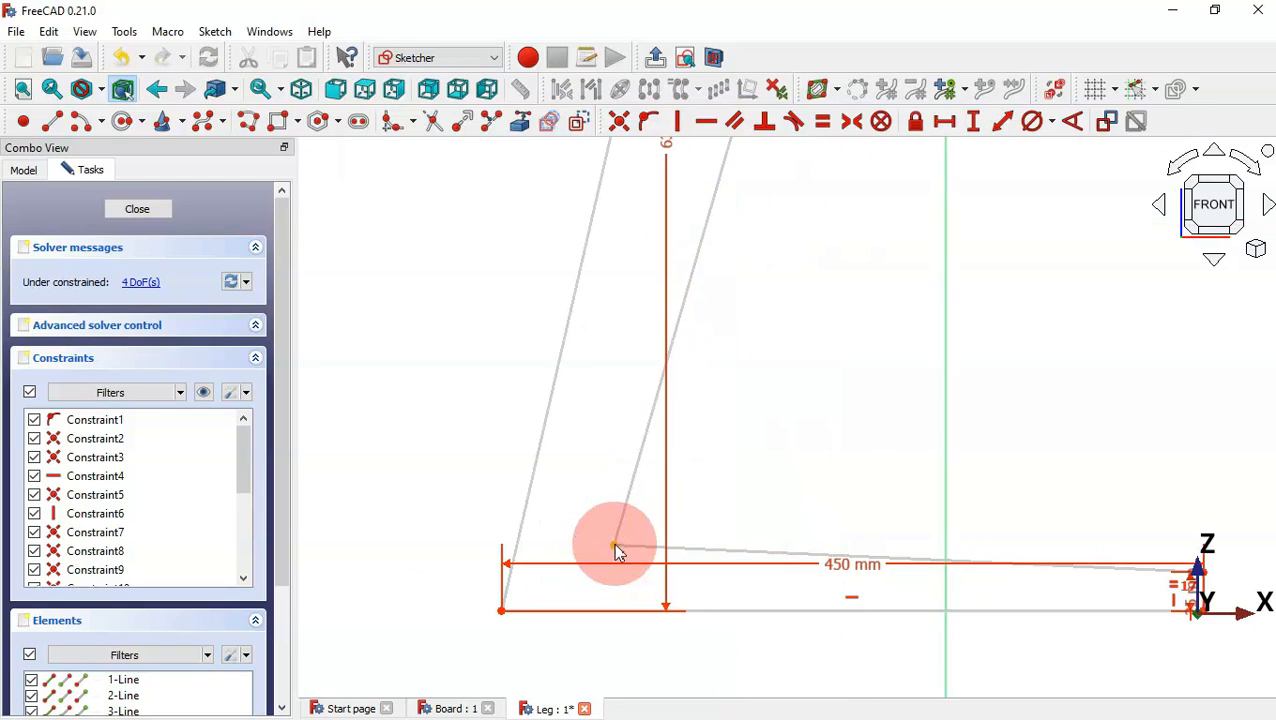
pyautogui.click(984, 123)
pyautogui.click(502, 611)
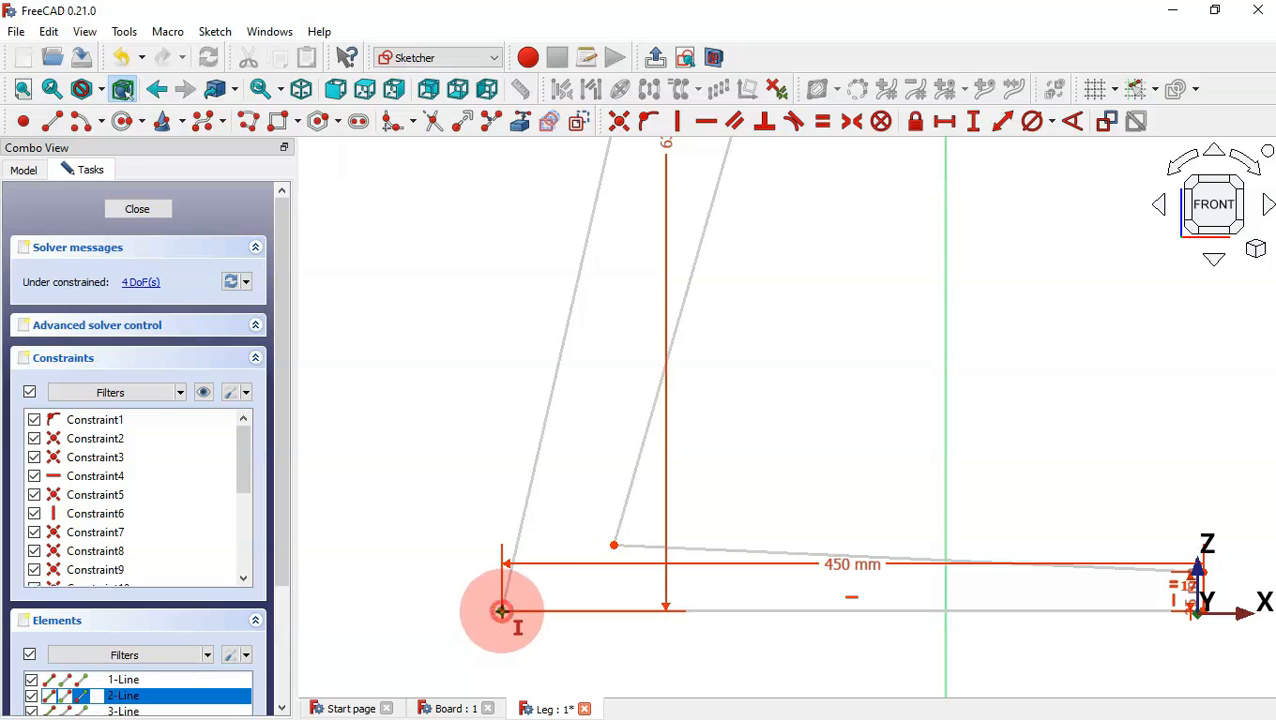
pyautogui.click(614, 545)
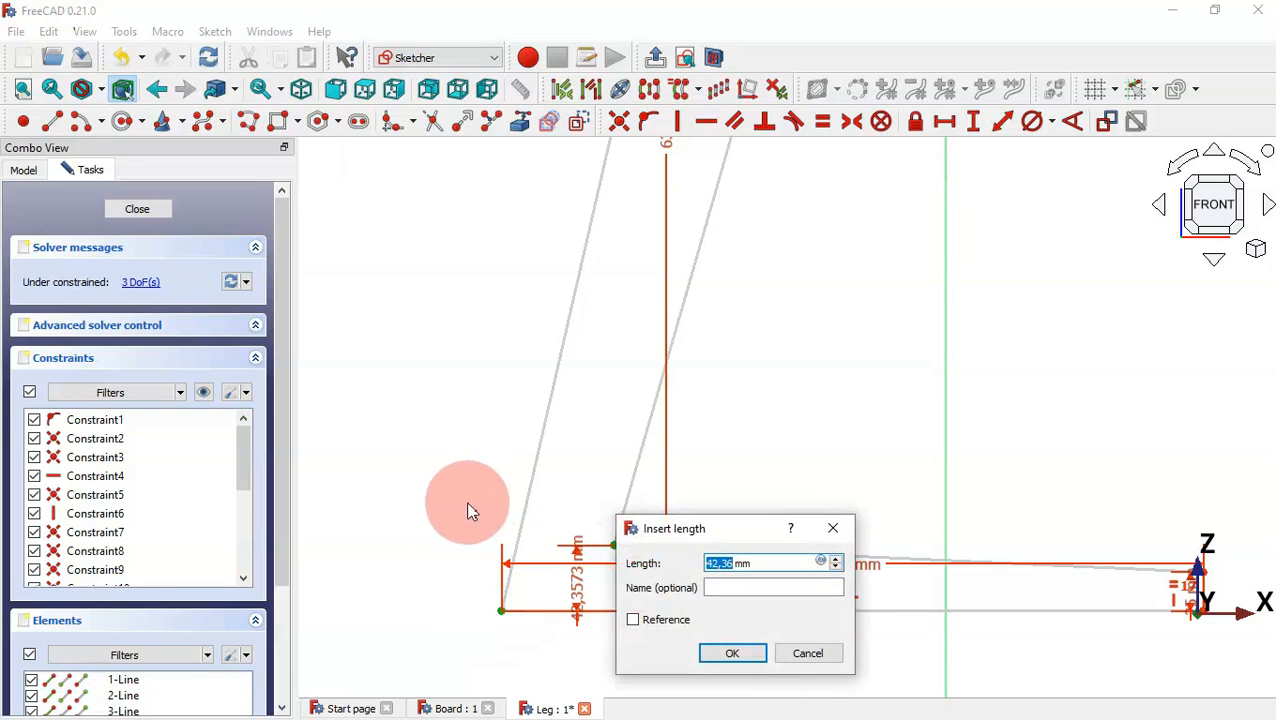
pyautogui.write('50')
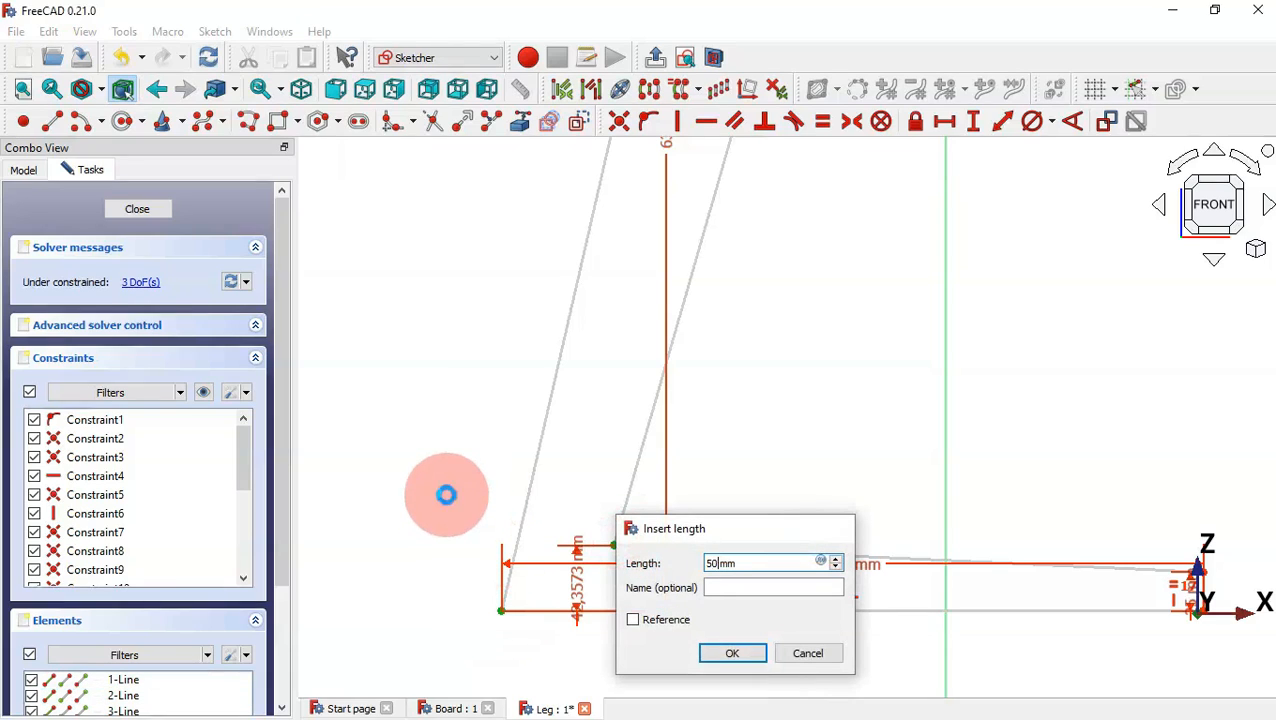
pyautogui.press('Return')
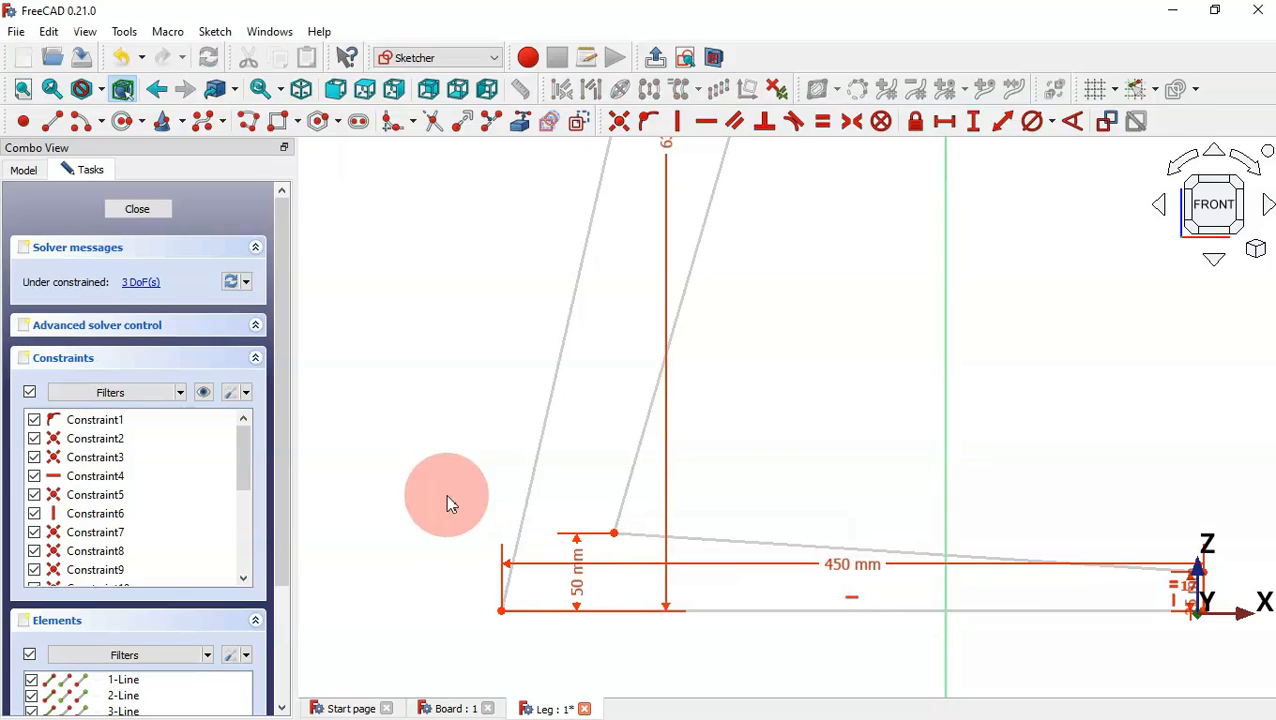
# Set the horizontal distance between the lower inner corner and the lower outer corner to 50 mm
pyautogui.click(952, 126)
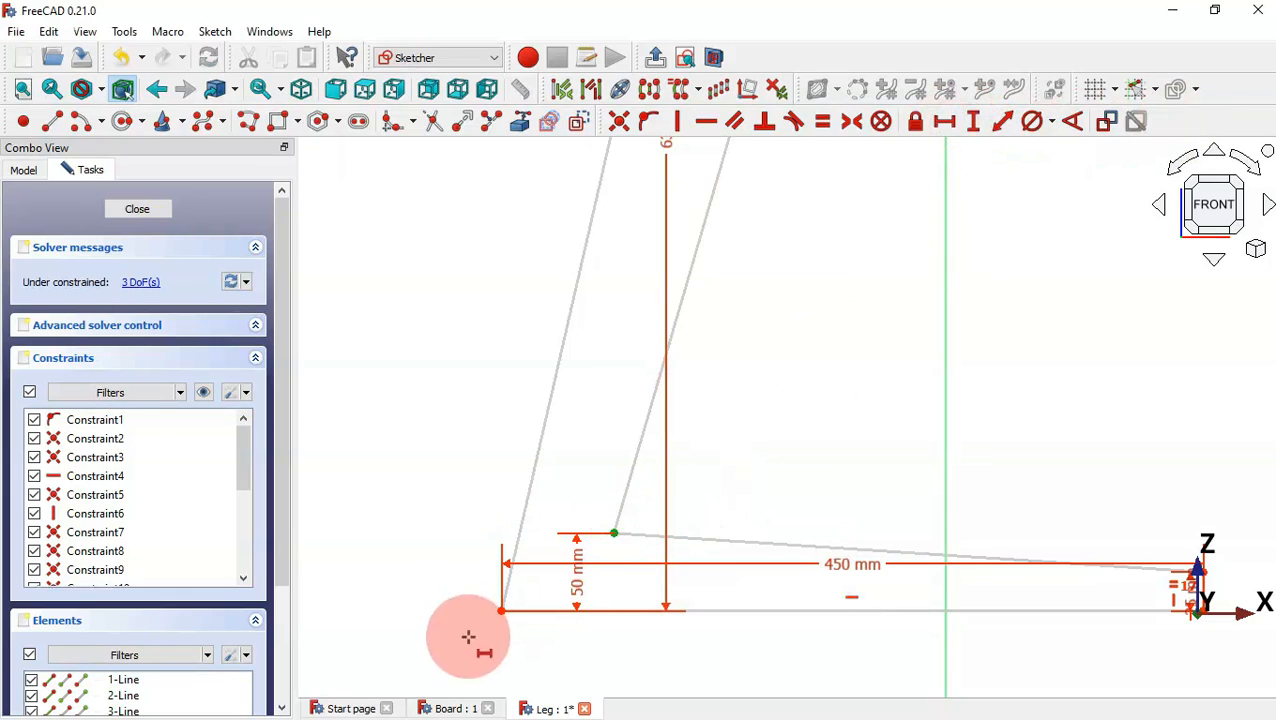
pyautogui.click(500, 612)
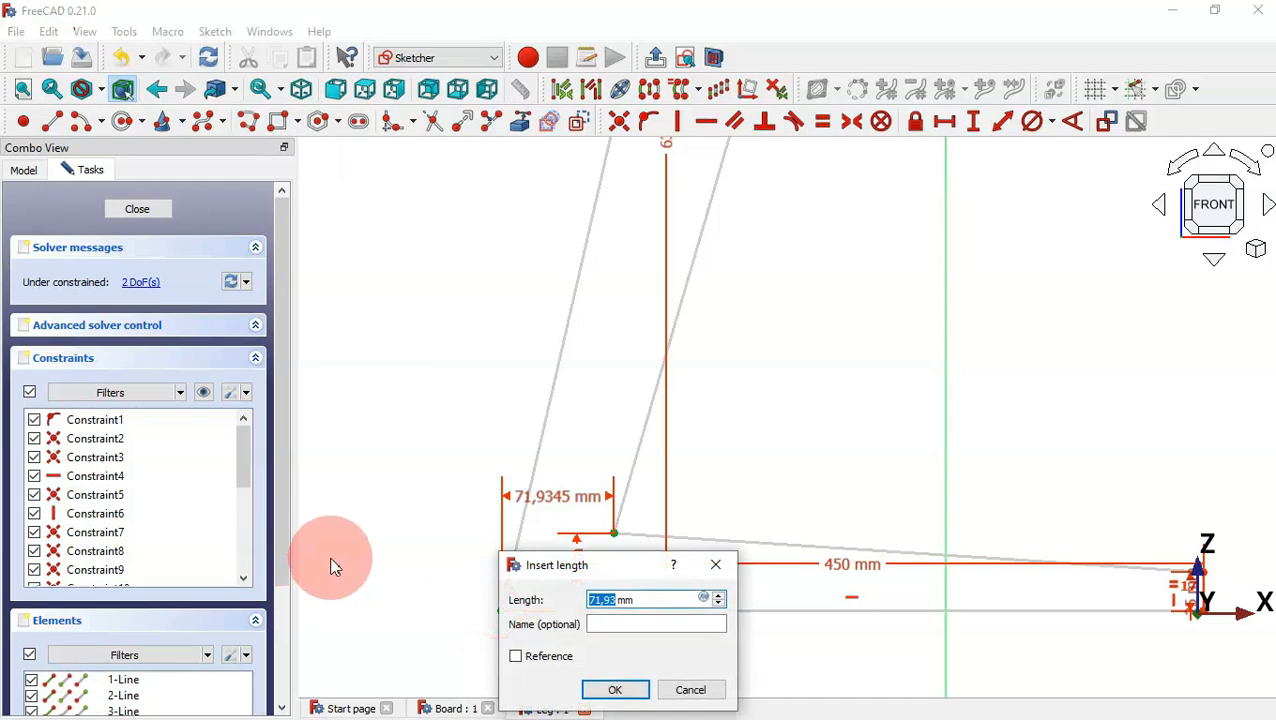
pyautogui.write('50')
pyautogui.press('Return')
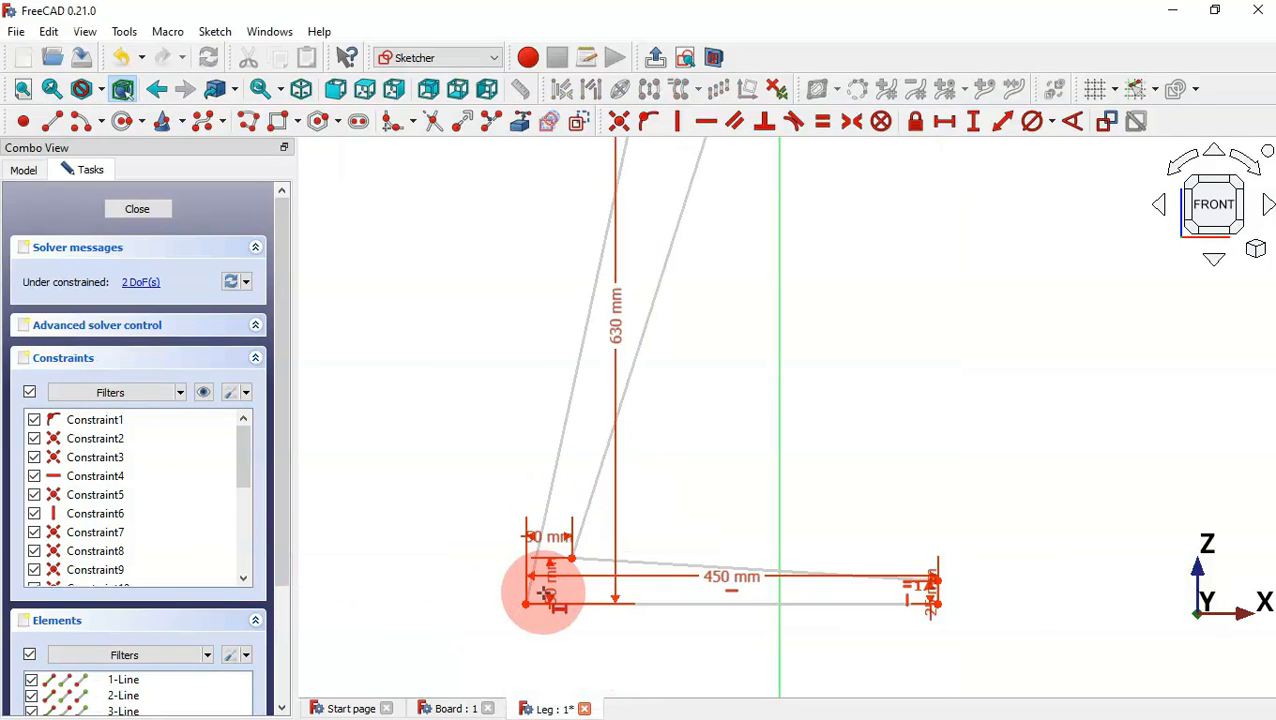
# Set the horizontal distance between the upper outer corner and the upper inner corner to 50 mm
pyautogui.scroll(-5, 547, 601)
pyautogui.scroll(8, 577, 470)
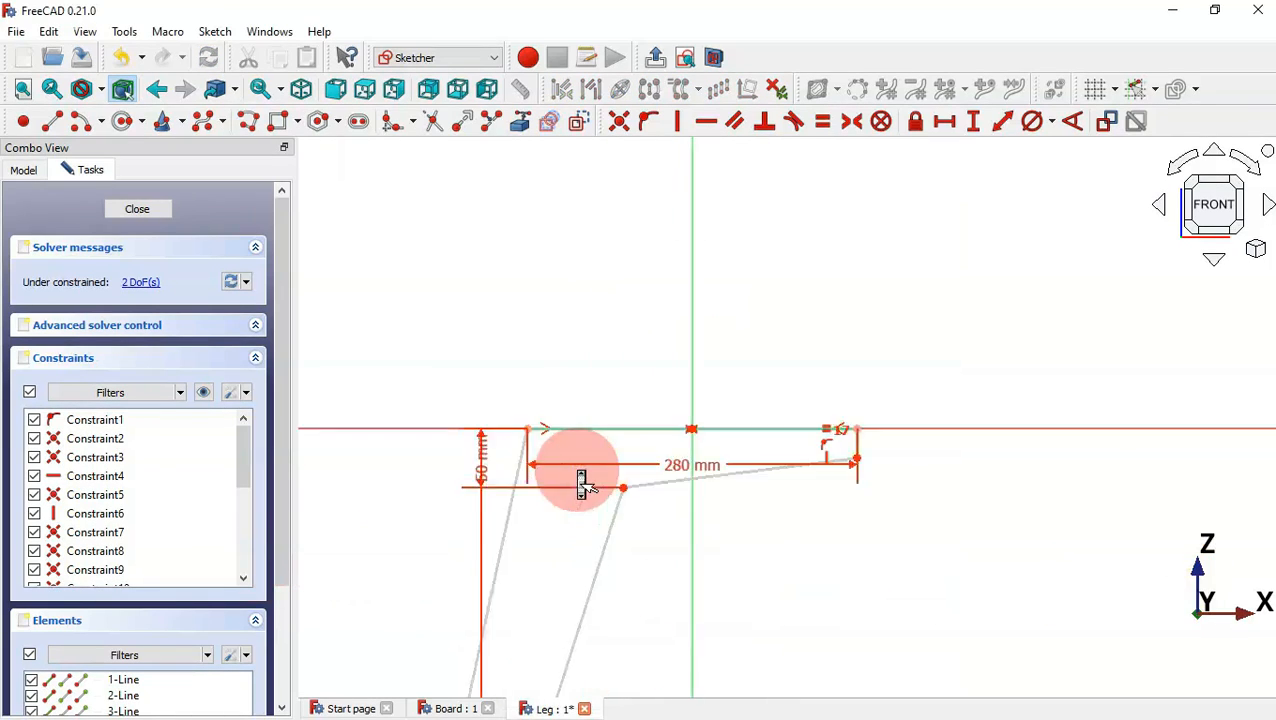
pyautogui.click(455, 369)
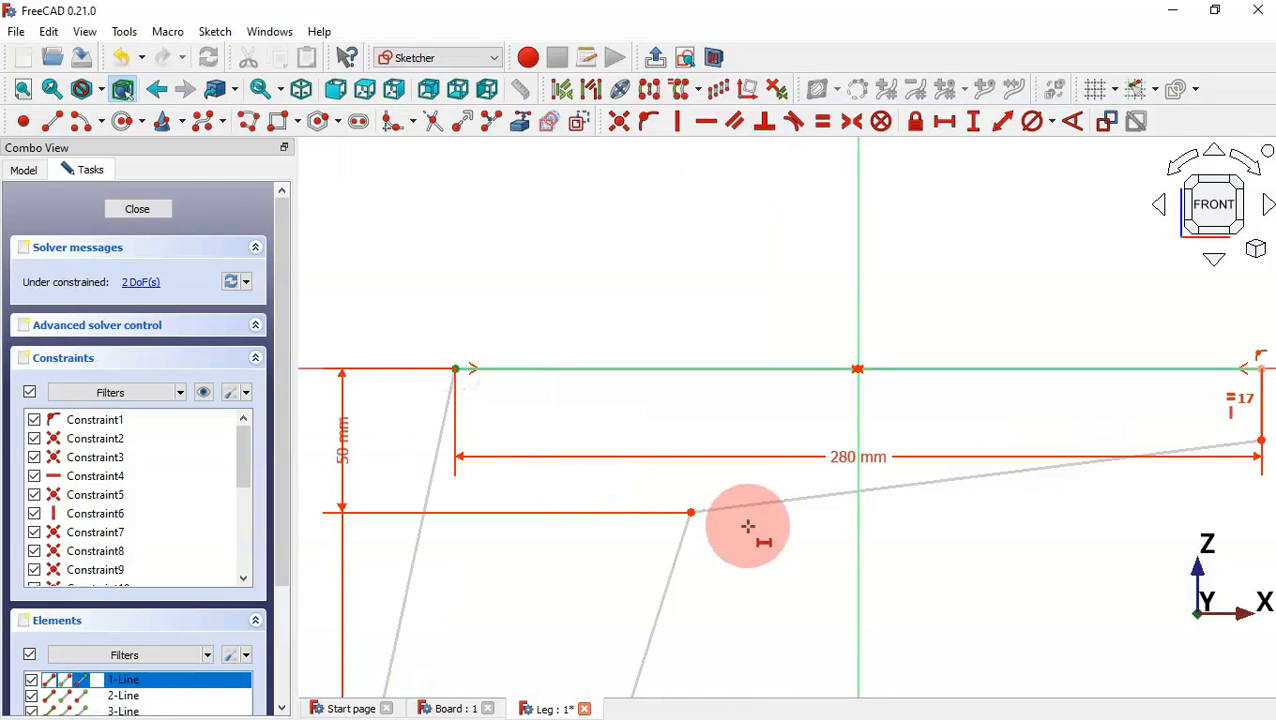
pyautogui.click(687, 511)
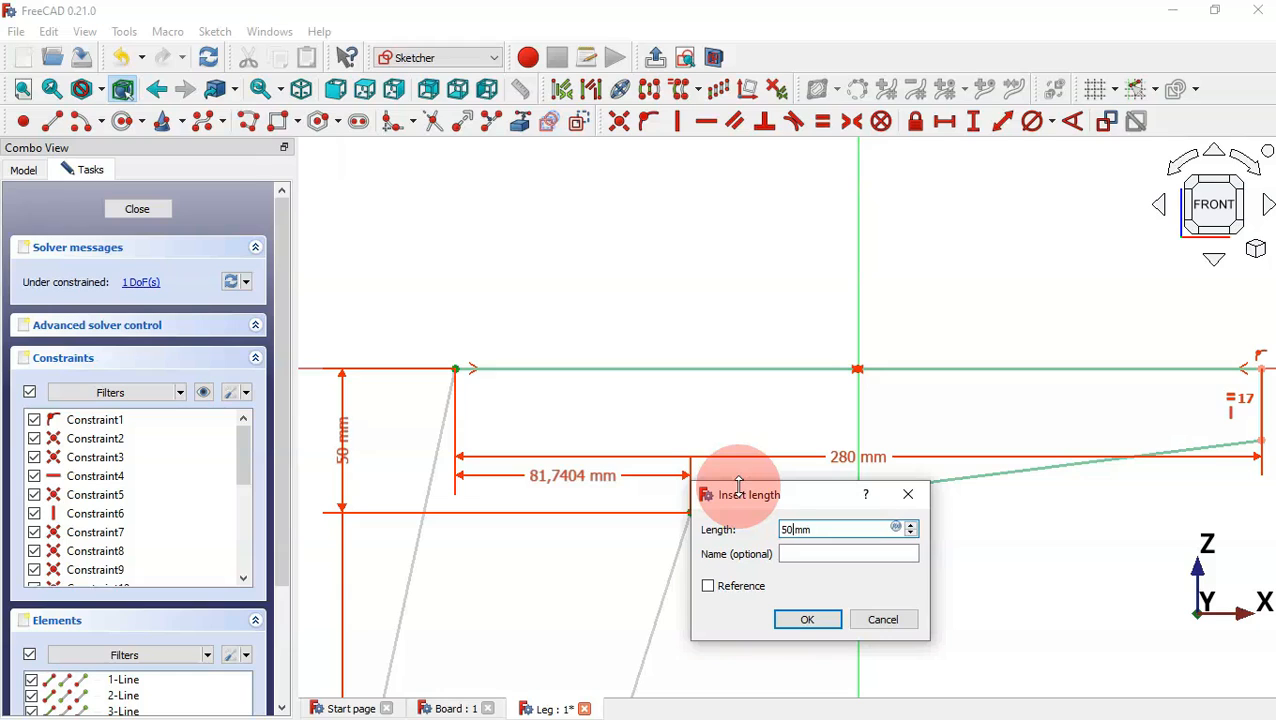
pyautogui.press('Return')
# Set the horizontal offset between the upper and lower outer corners of the leg profile to 150 mm
pyautogui.scroll(-5, 937, 359)
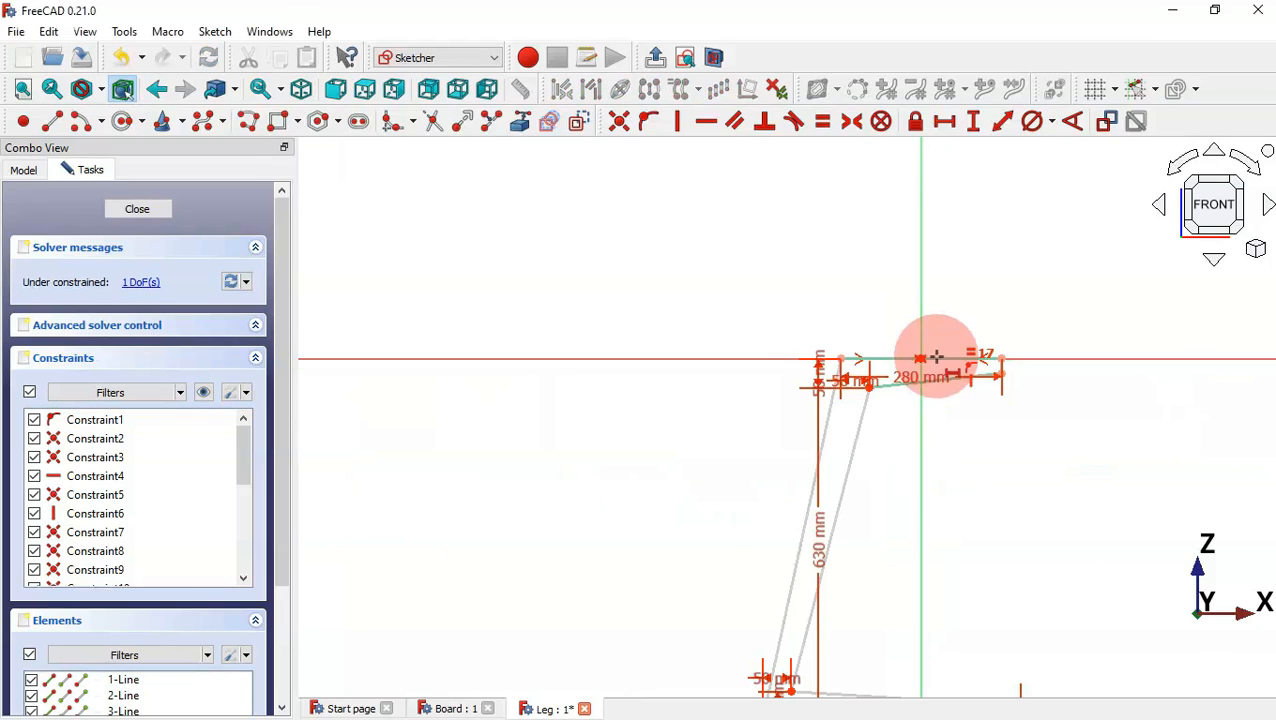
pyautogui.click(840, 358)
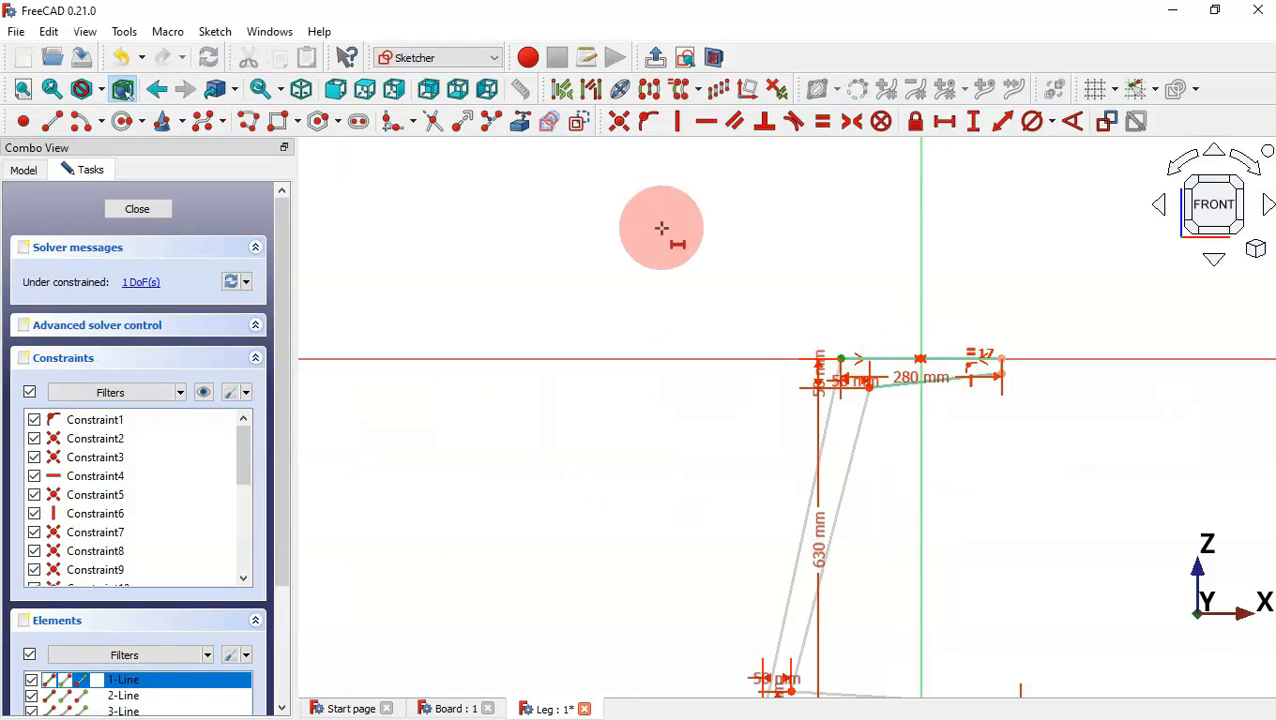
pyautogui.scroll(-1, 661, 228)
pyautogui.scroll(3, 770, 573)
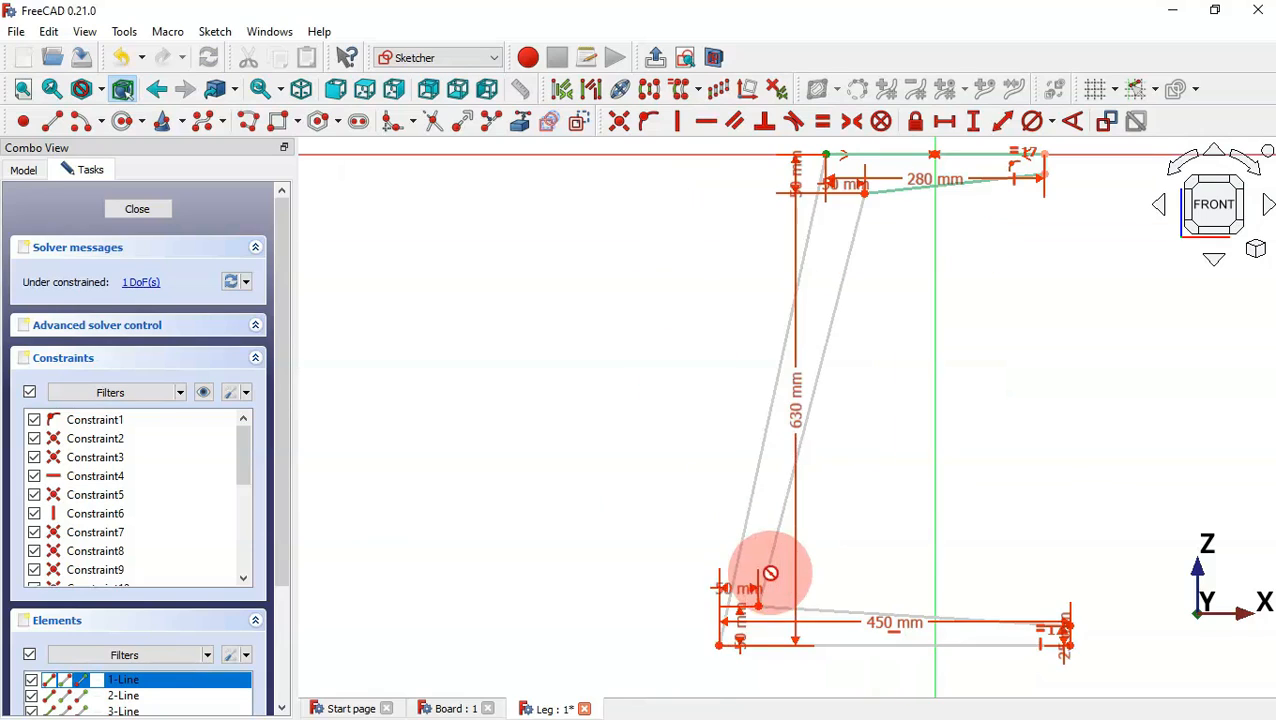
pyautogui.click(725, 649)
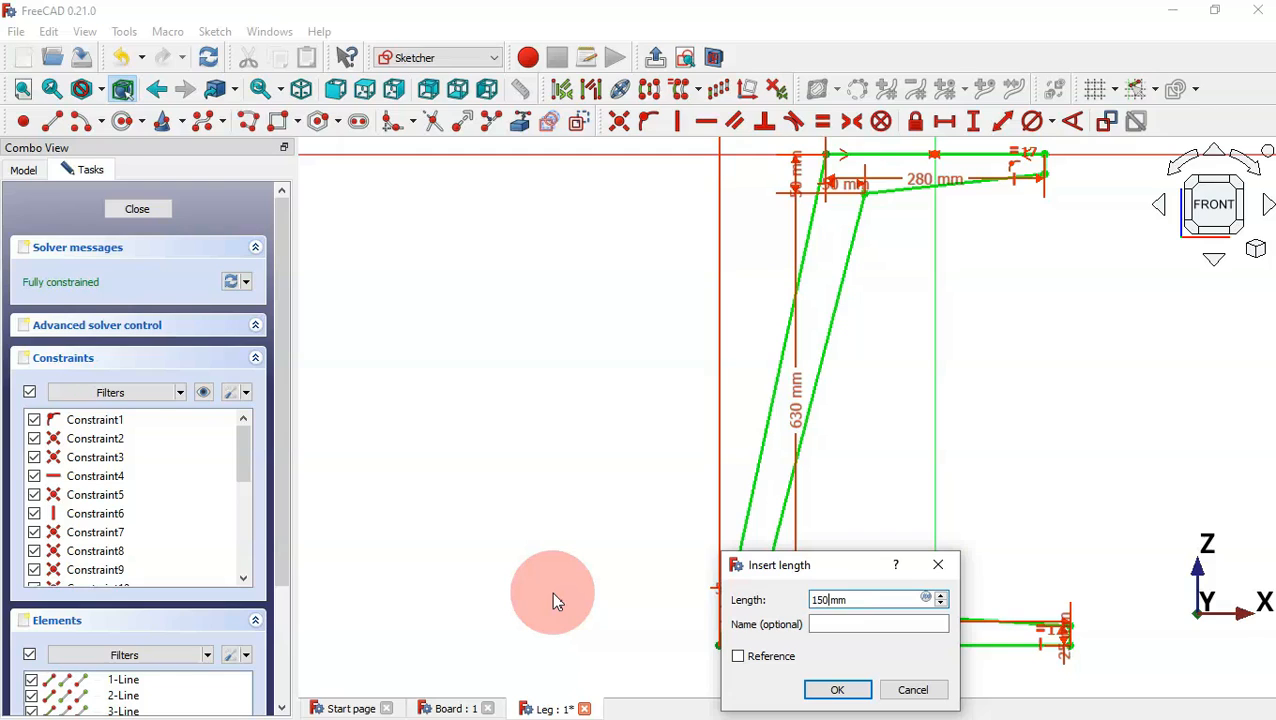
pyautogui.write('150')
pyautogui.press('Return')
# Spread the overlapping dimension labels clear of the leg profile's outline, close the sketch and fit it in view
pyautogui.scroll(-3, 627, 592)
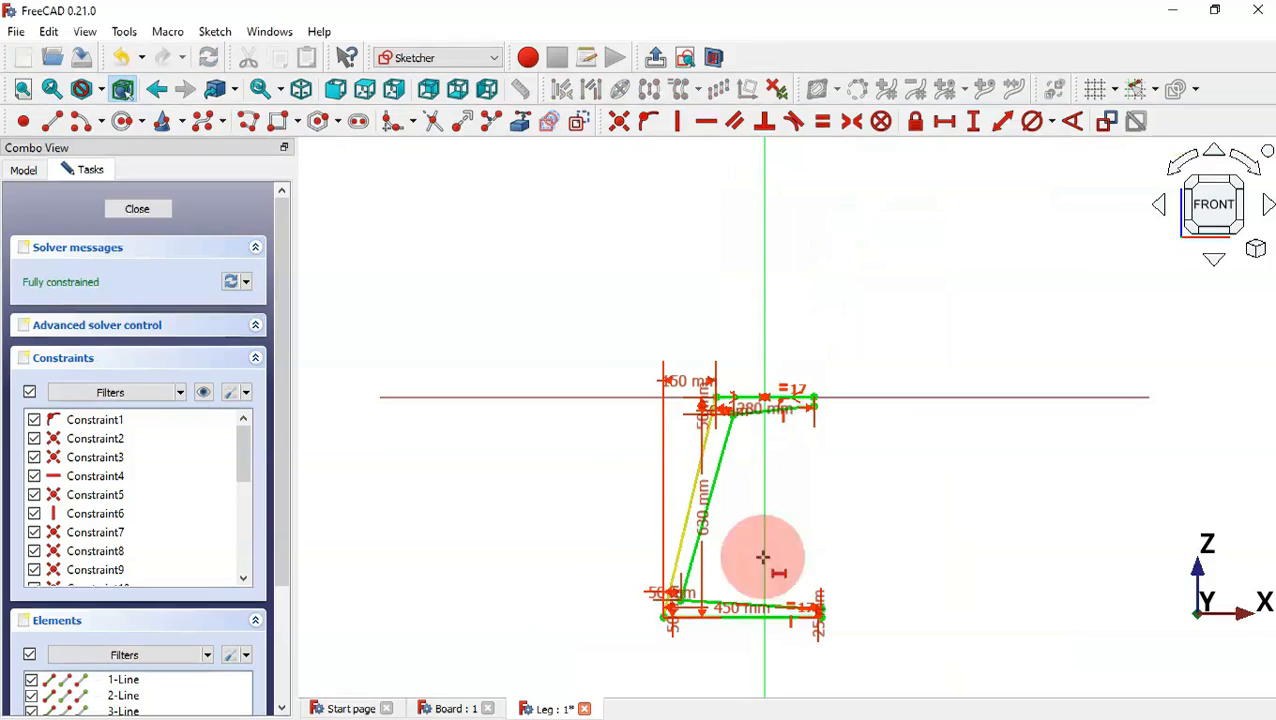
pyautogui.scroll(2, 877, 555)
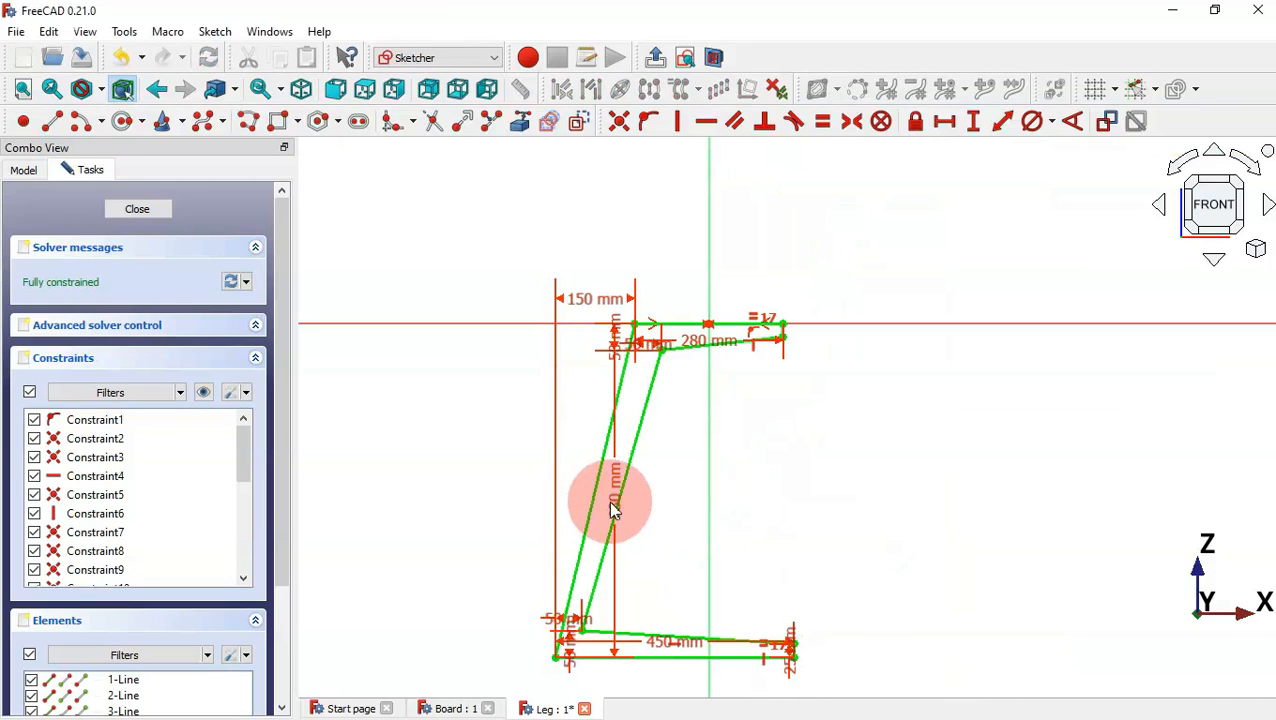
pyautogui.moveTo(611, 493); pyautogui.dragTo(452, 500)
pyautogui.moveTo(570, 619); pyautogui.dragTo(680, 519)
pyautogui.moveTo(571, 643)
pyautogui.mouseDown()
pyautogui.moveTo(518, 600)
pyautogui.moveTo(493, 552)
pyautogui.mouseUp()
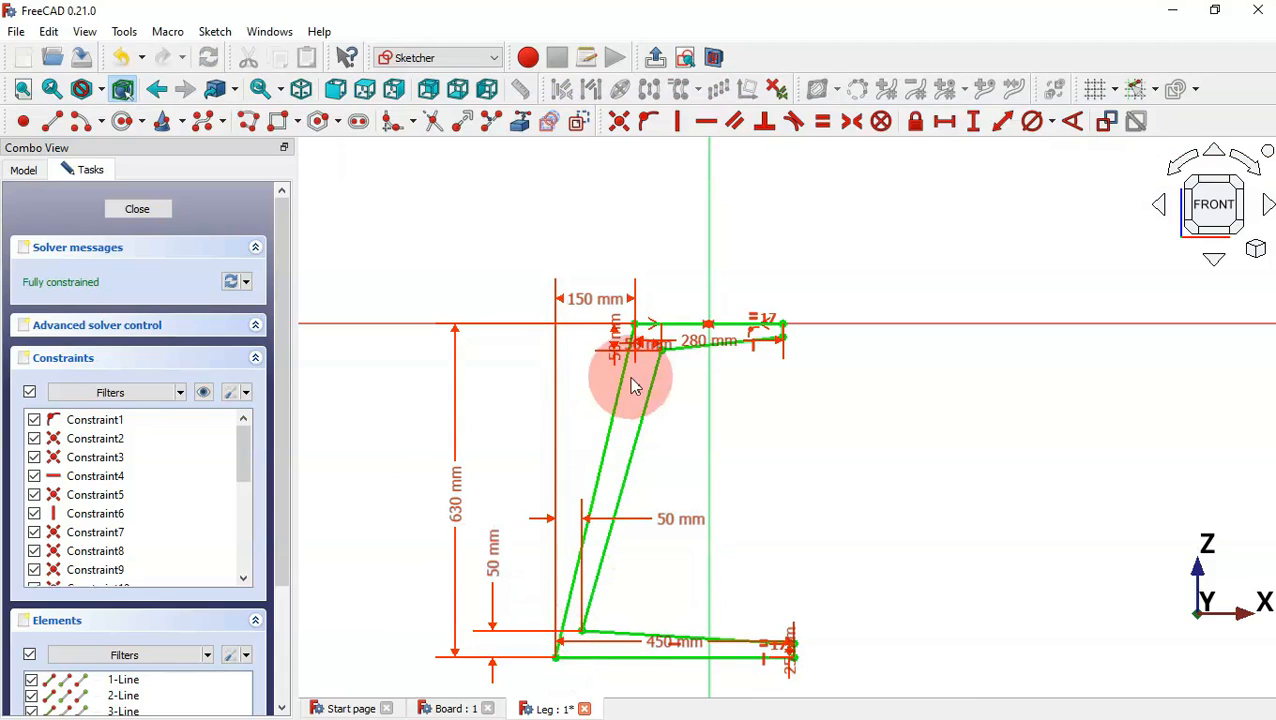
pyautogui.moveTo(614, 343)
pyautogui.mouseDown()
pyautogui.moveTo(535, 417)
pyautogui.moveTo(493, 436)
pyautogui.mouseUp()
pyautogui.moveTo(662, 346); pyautogui.dragTo(705, 455)
pyautogui.moveTo(718, 340); pyautogui.dragTo(741, 254)
pyautogui.moveTo(809, 623); pyautogui.dragTo(860, 541)
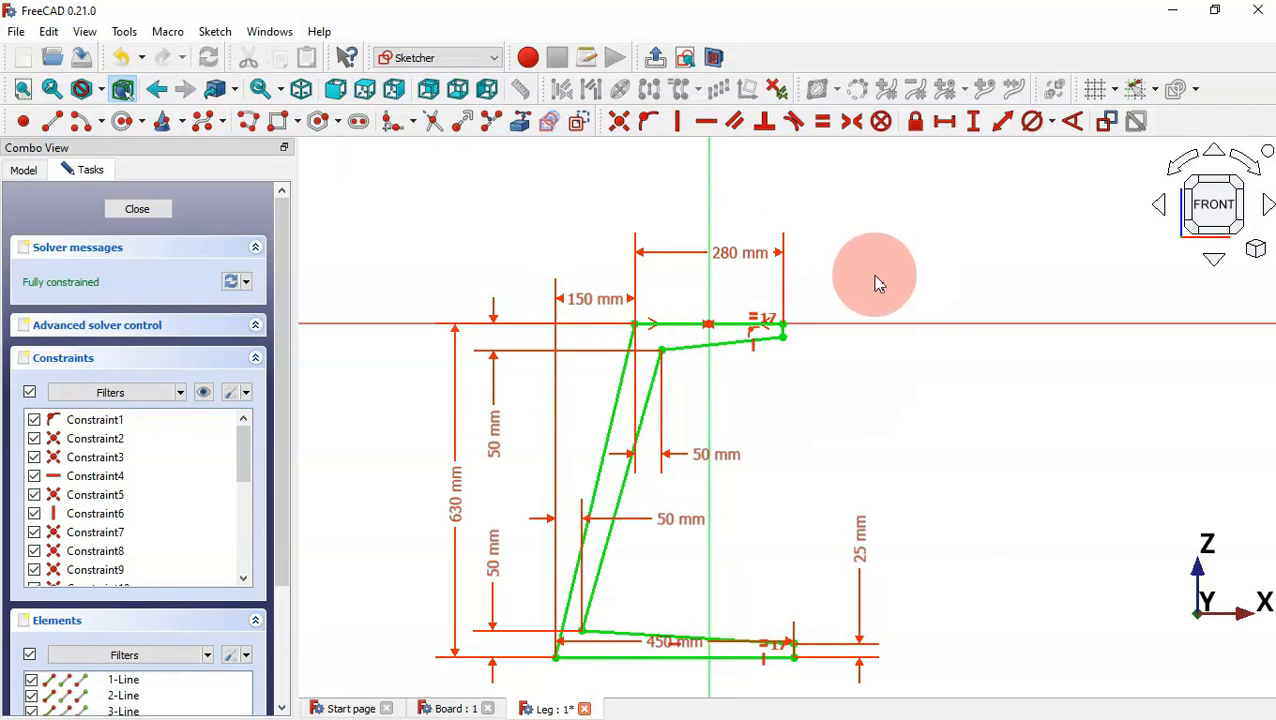
pyautogui.click(664, 58)
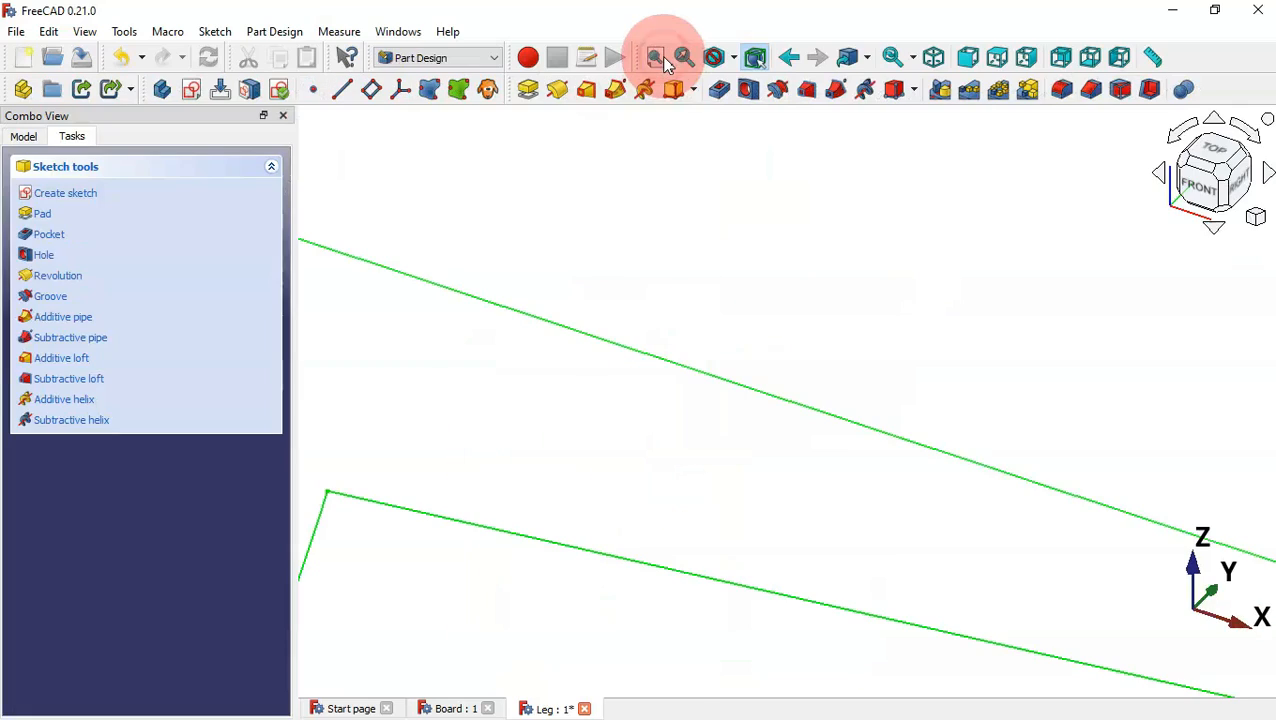
# Pad the C-shaped leg profile to a length of 15 mm, symmetric to the sketch plane
pyautogui.click(714, 270)
pyautogui.press('v')
pyautogui.press('f')
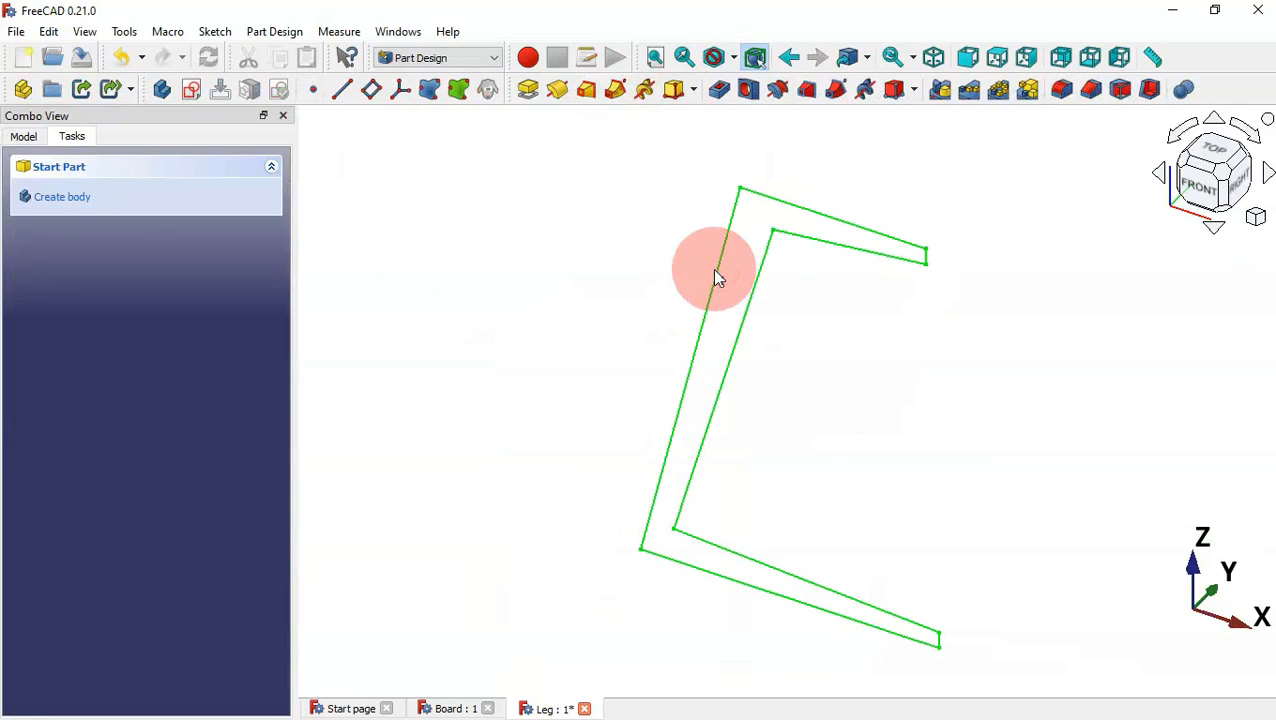
pyautogui.click(528, 90)
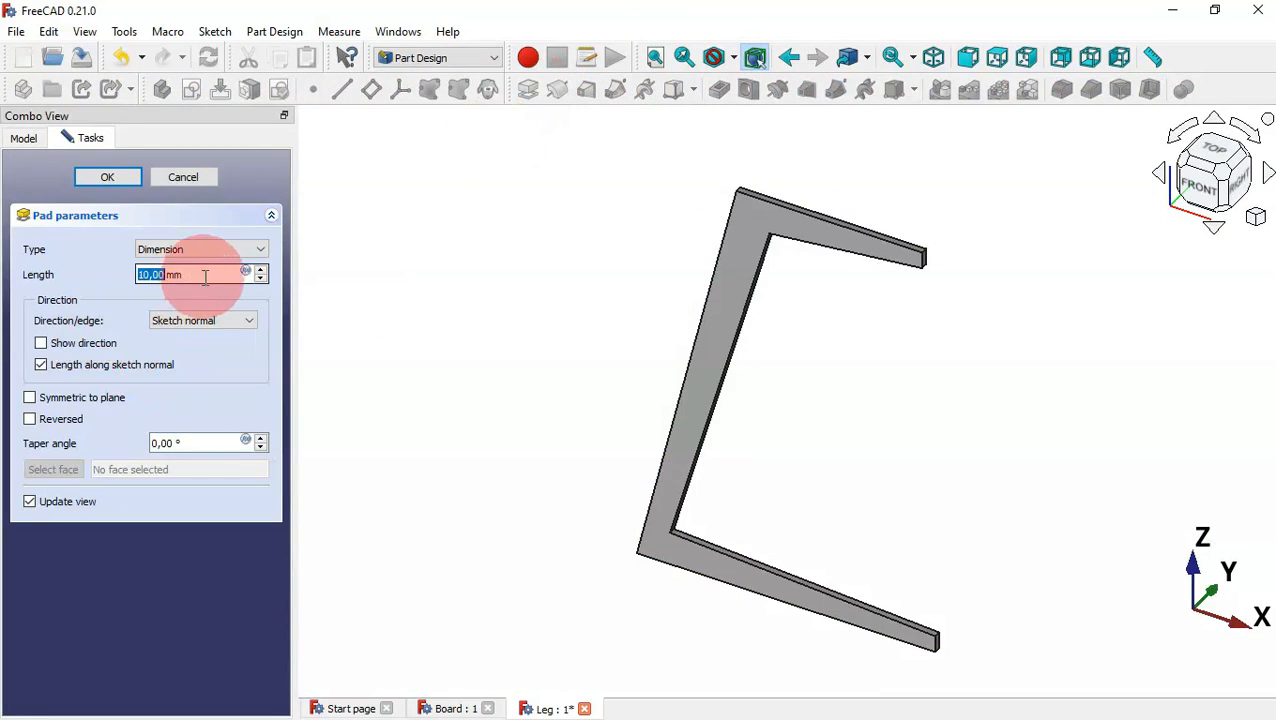
pyautogui.moveTo(215, 276); pyautogui.dragTo(97, 274)
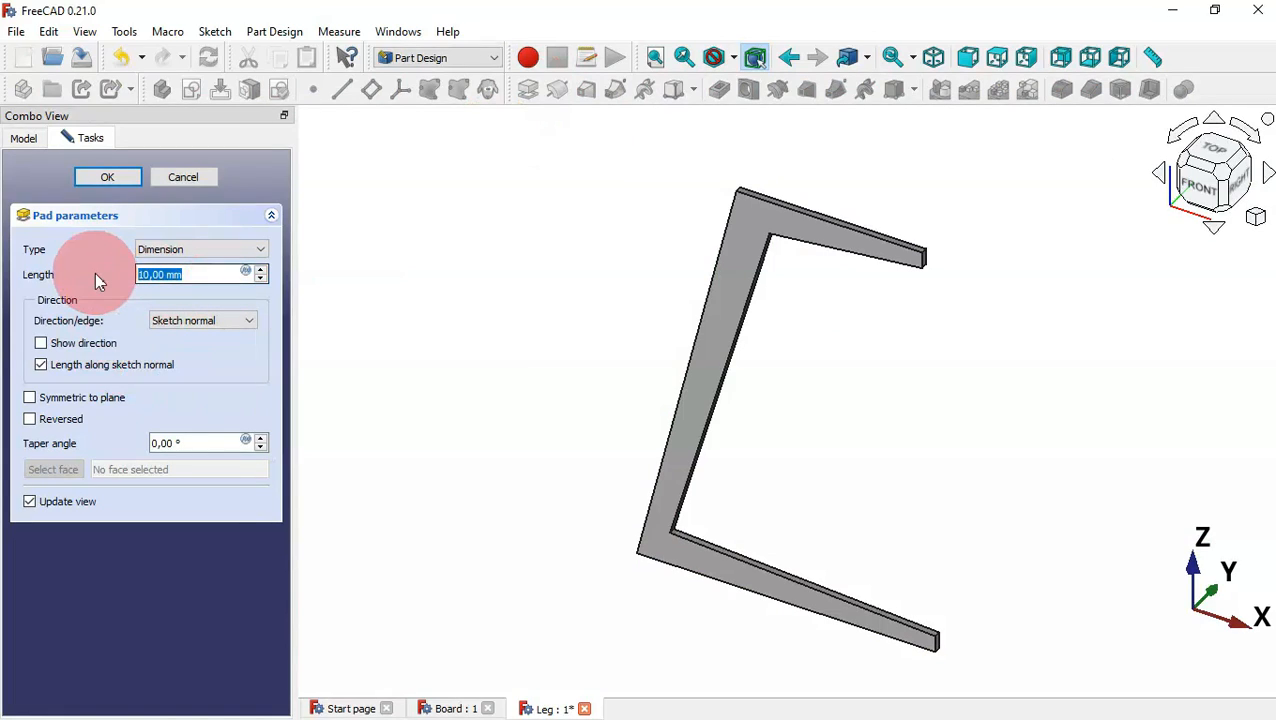
pyautogui.write('15')
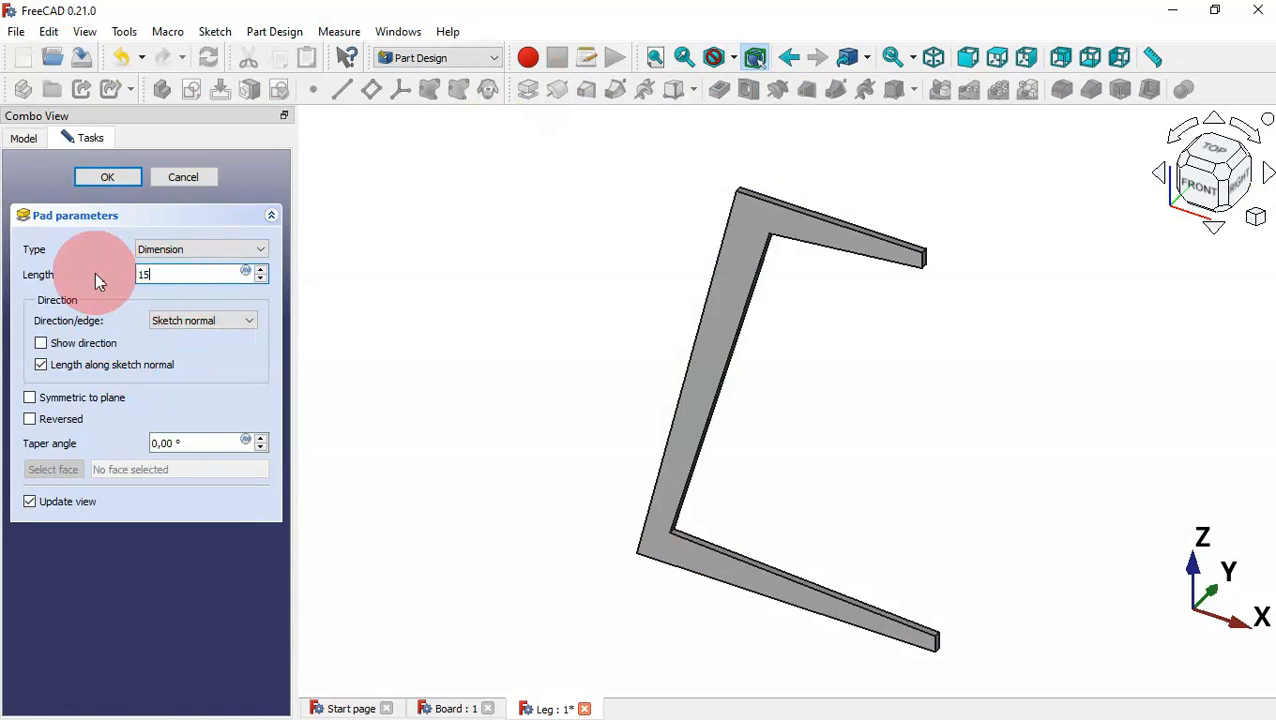
pyautogui.click(100, 402)
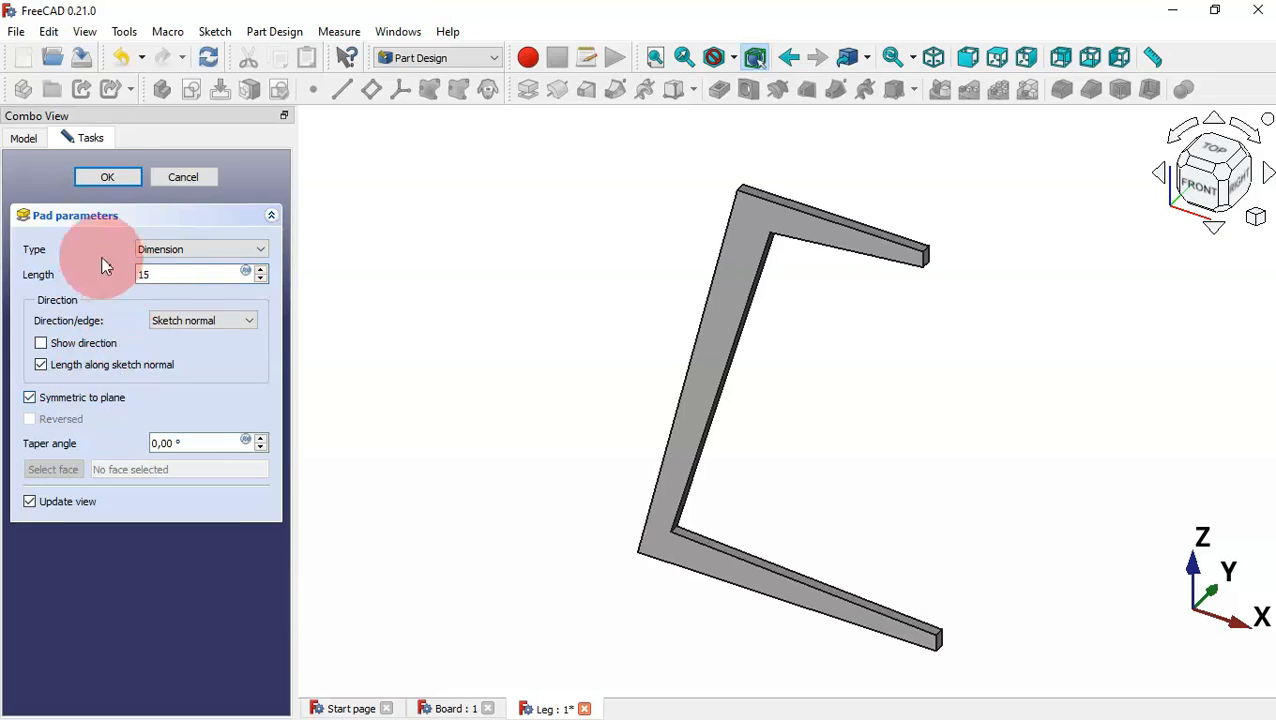
pyautogui.click(112, 182)
# Start a sketch on the leg's front face and draw two circles on the upper arm, centred about (-64, -16) mm and about 89 mm across
pyautogui.click(712, 299)
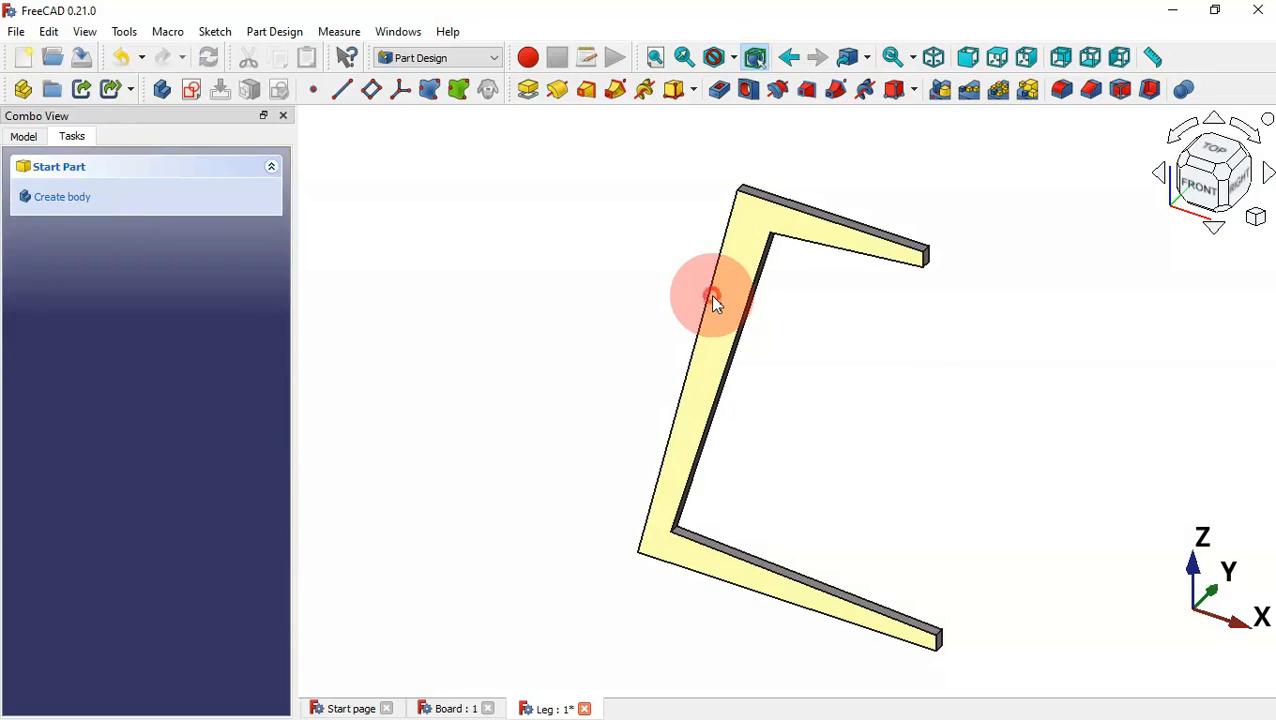
pyautogui.click(192, 91)
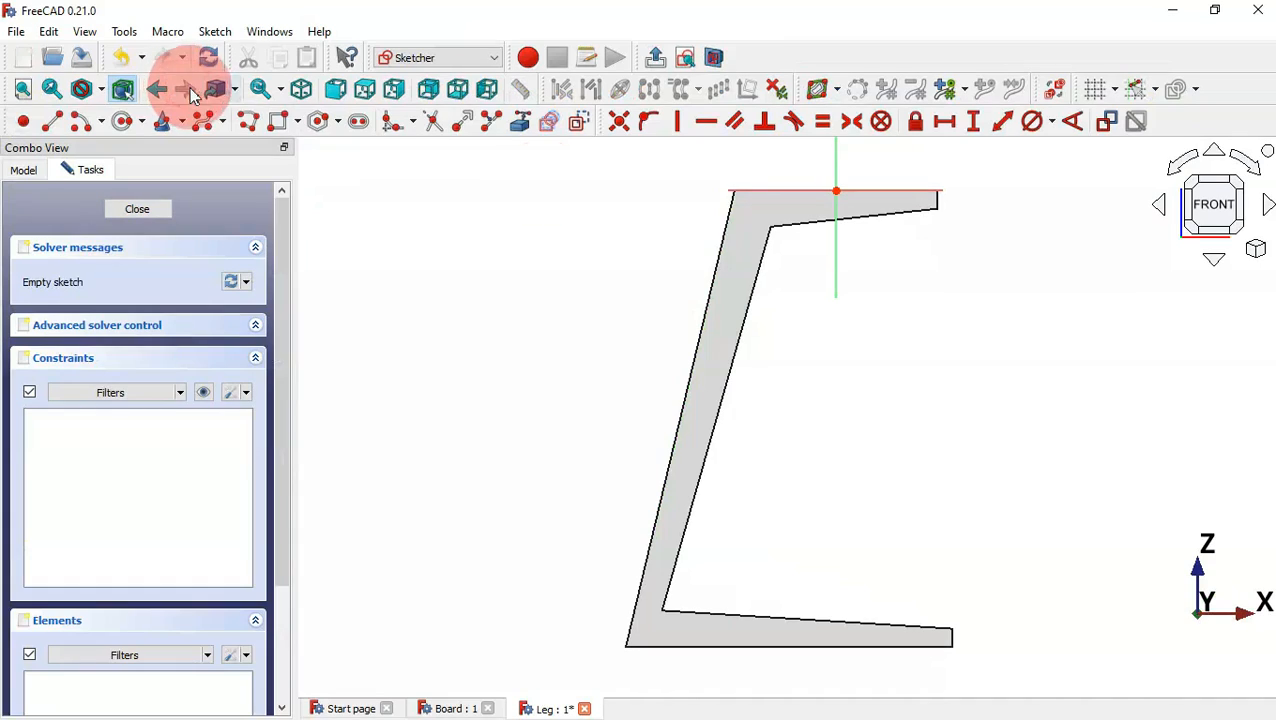
pyautogui.click(926, 194)
pyautogui.scroll(4, 926, 194)
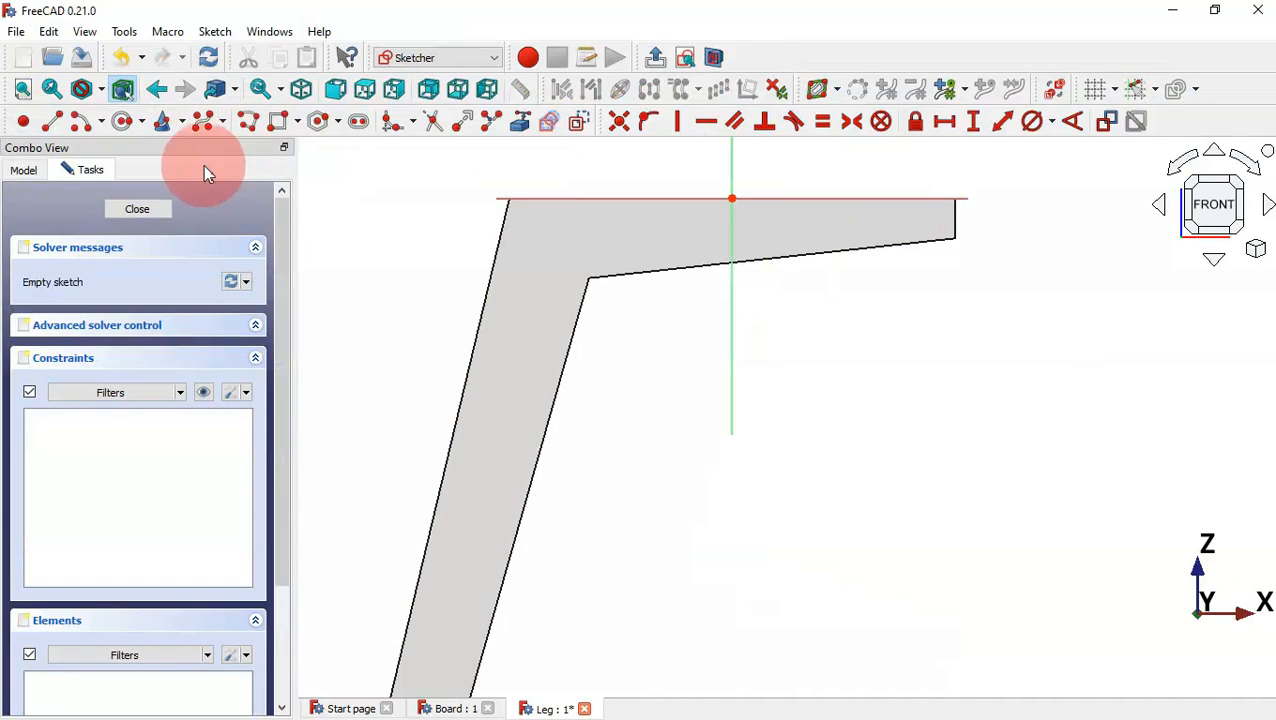
pyautogui.click(124, 122)
pyautogui.click(630, 223)
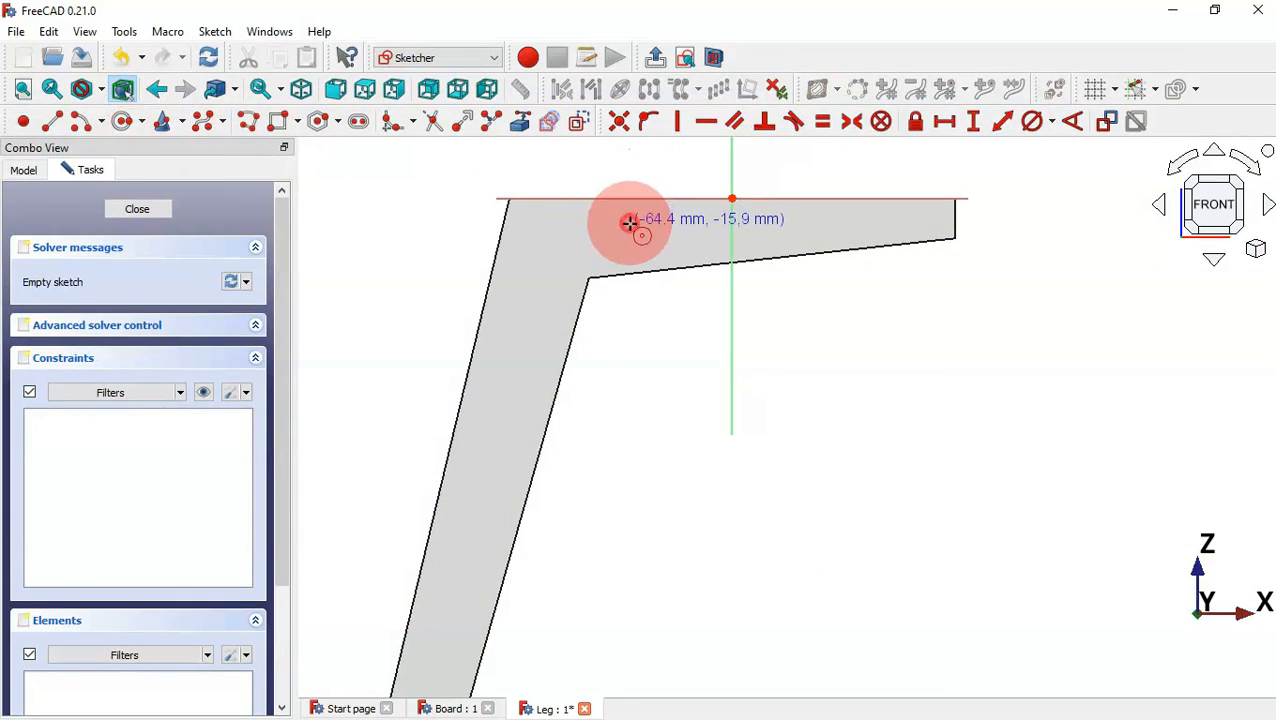
pyautogui.click(674, 261)
pyautogui.click(815, 229)
pyautogui.click(863, 285)
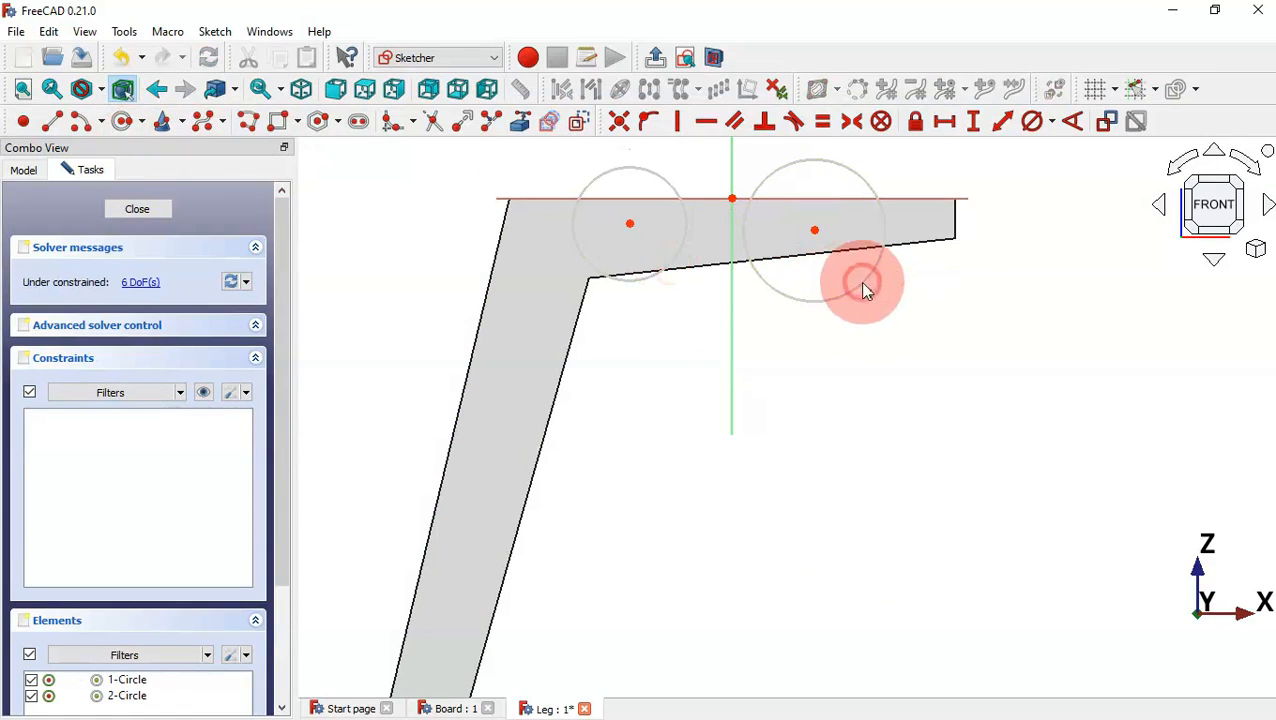
# Draw two more circles, one below the other, along the leg's slanted upright, and end circle drawing
pyautogui.scroll(-4, 954, 256)
pyautogui.scroll(2, 808, 413)
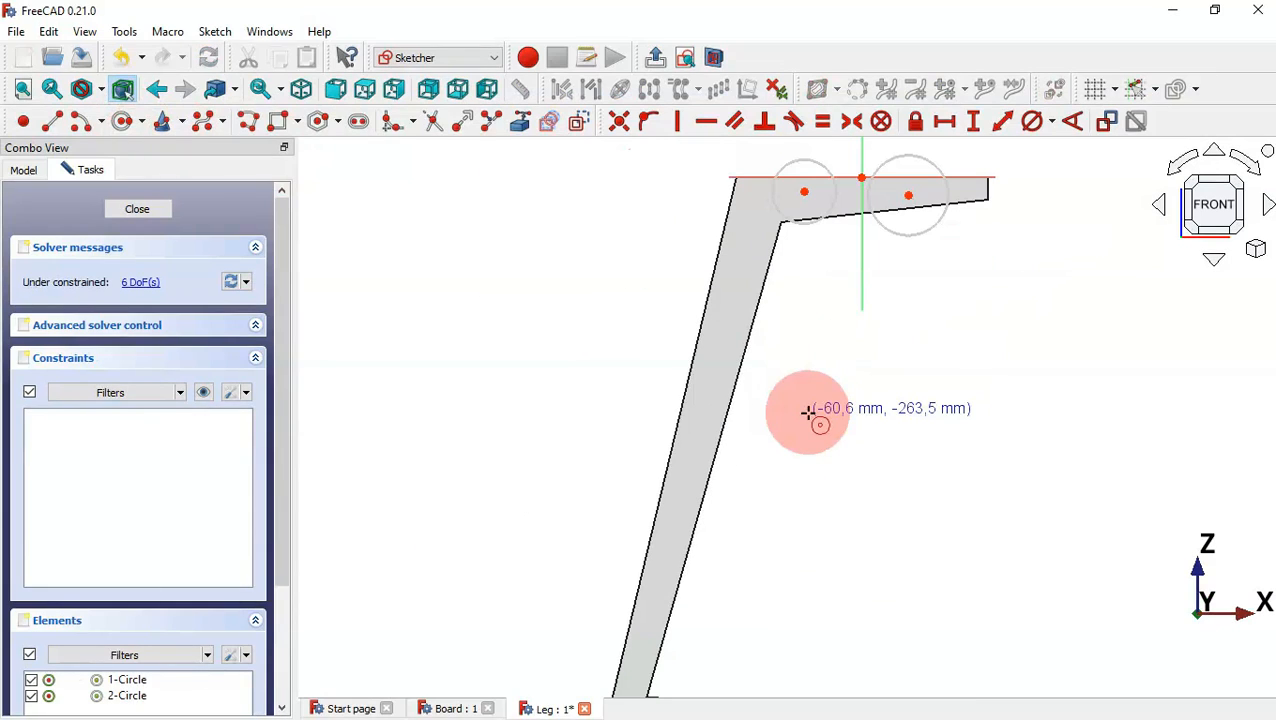
pyautogui.click(704, 398)
pyautogui.click(741, 439)
pyautogui.click(666, 561)
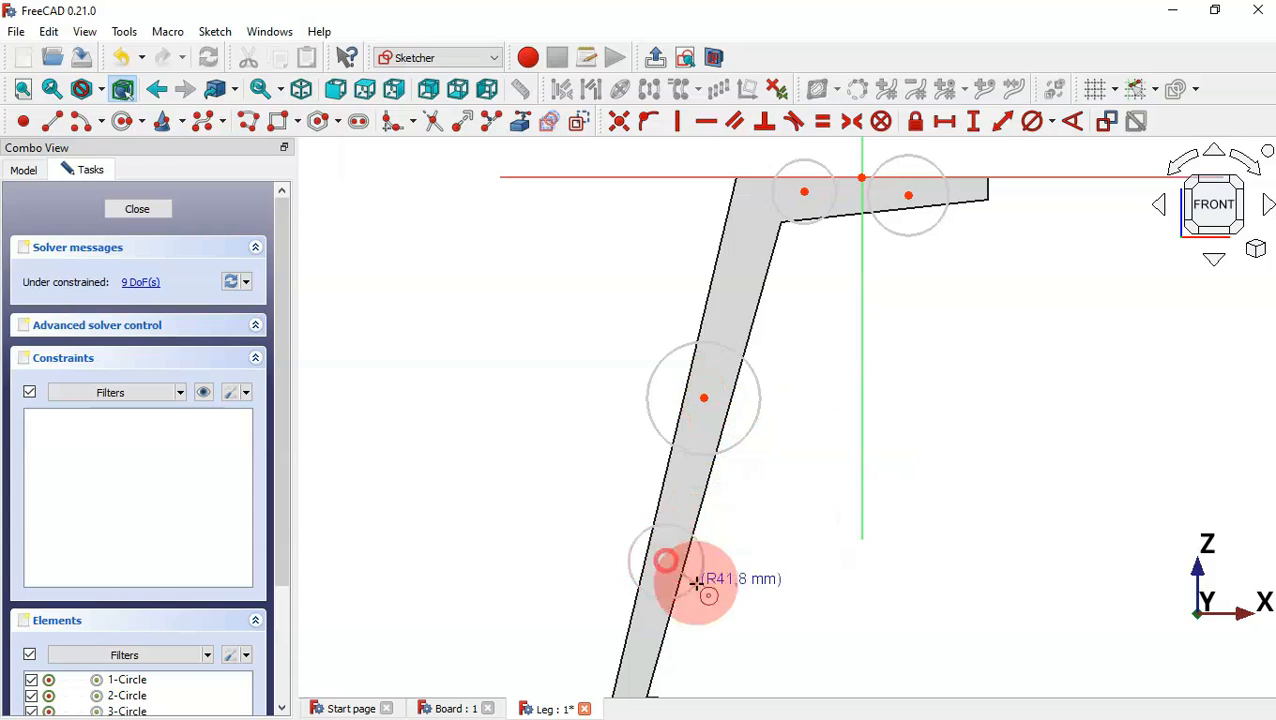
pyautogui.click(732, 601)
pyautogui.rightClick(963, 503)
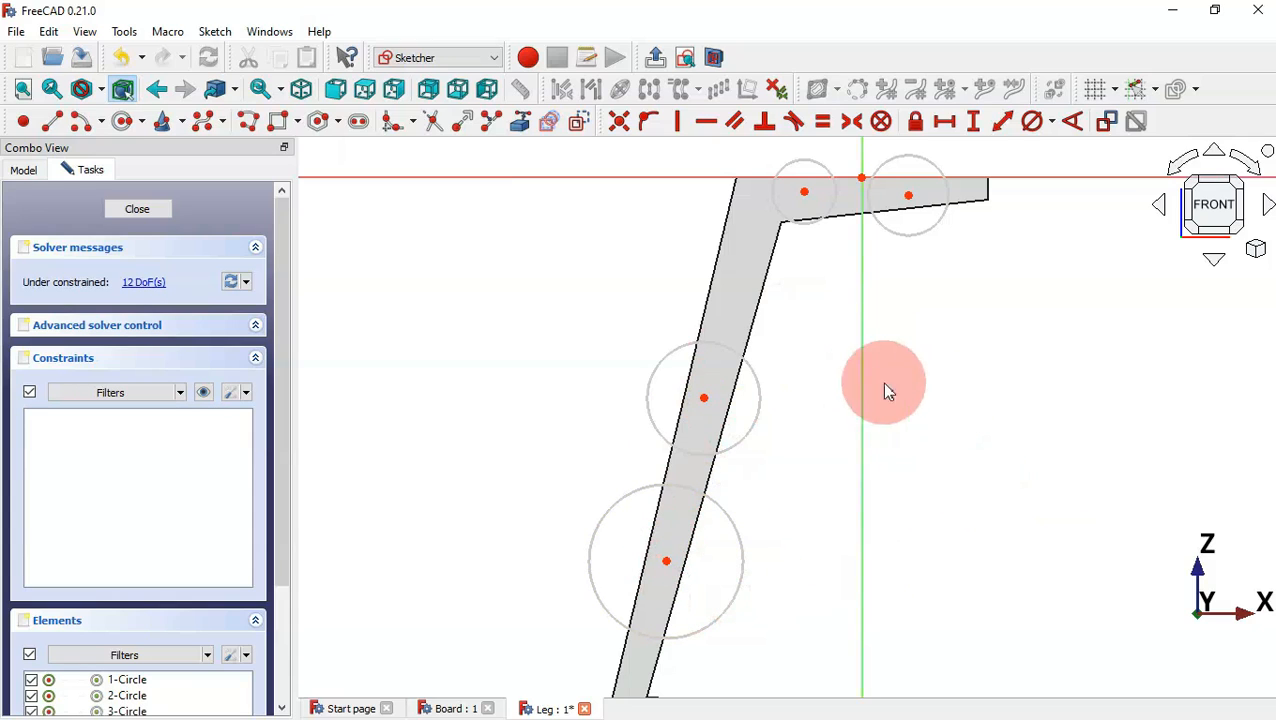
# Constrain all four circles on the upper arm and the slanted upright to equal size
pyautogui.click(929, 228)
pyautogui.click(828, 218)
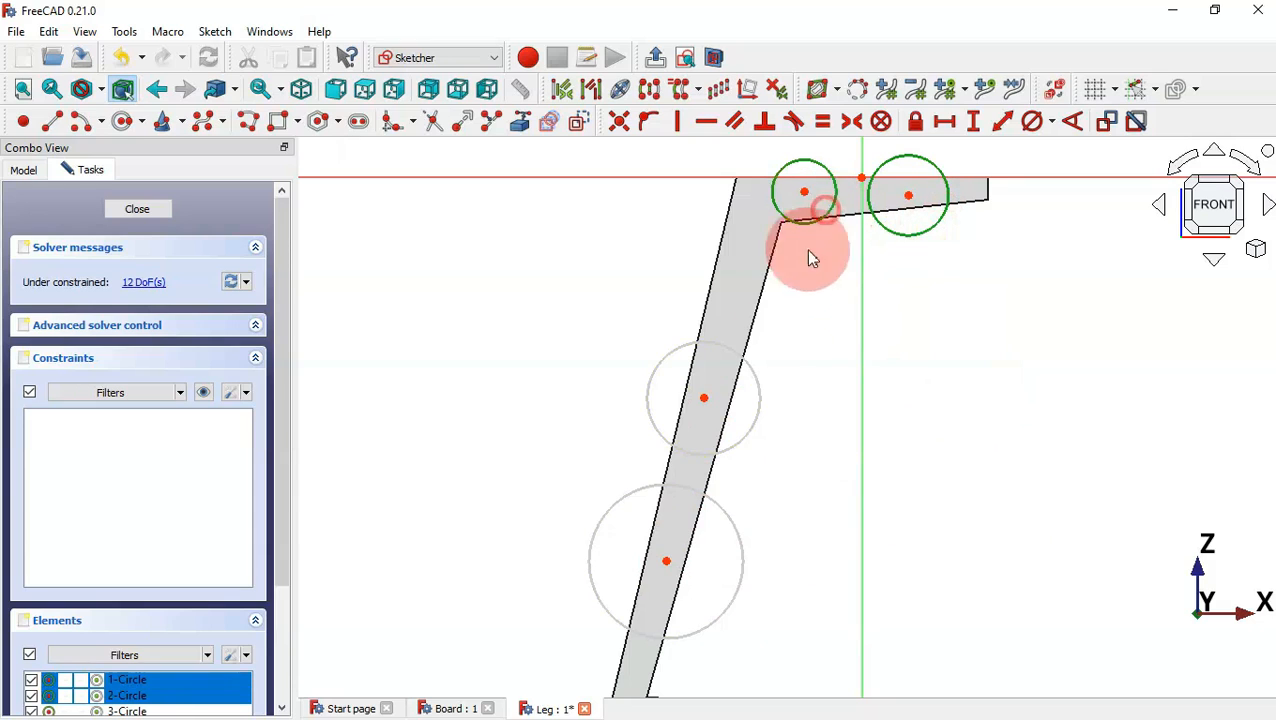
pyautogui.click(741, 436)
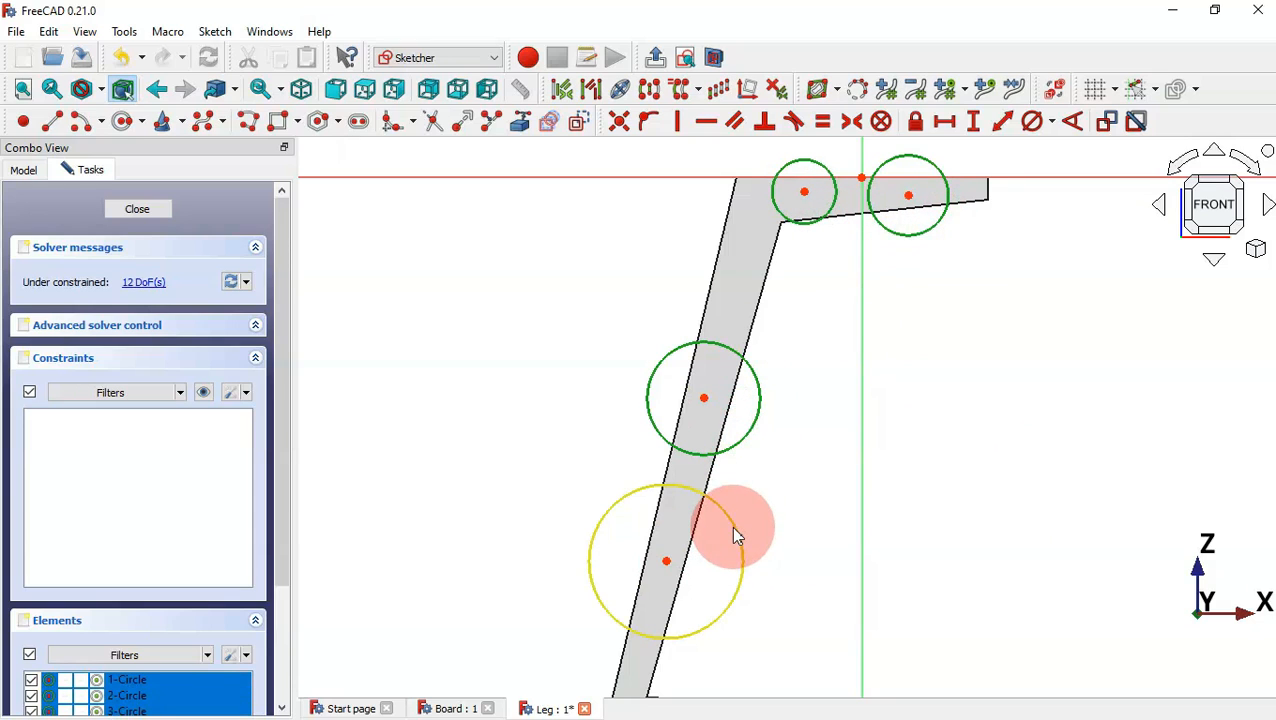
pyautogui.click(731, 530)
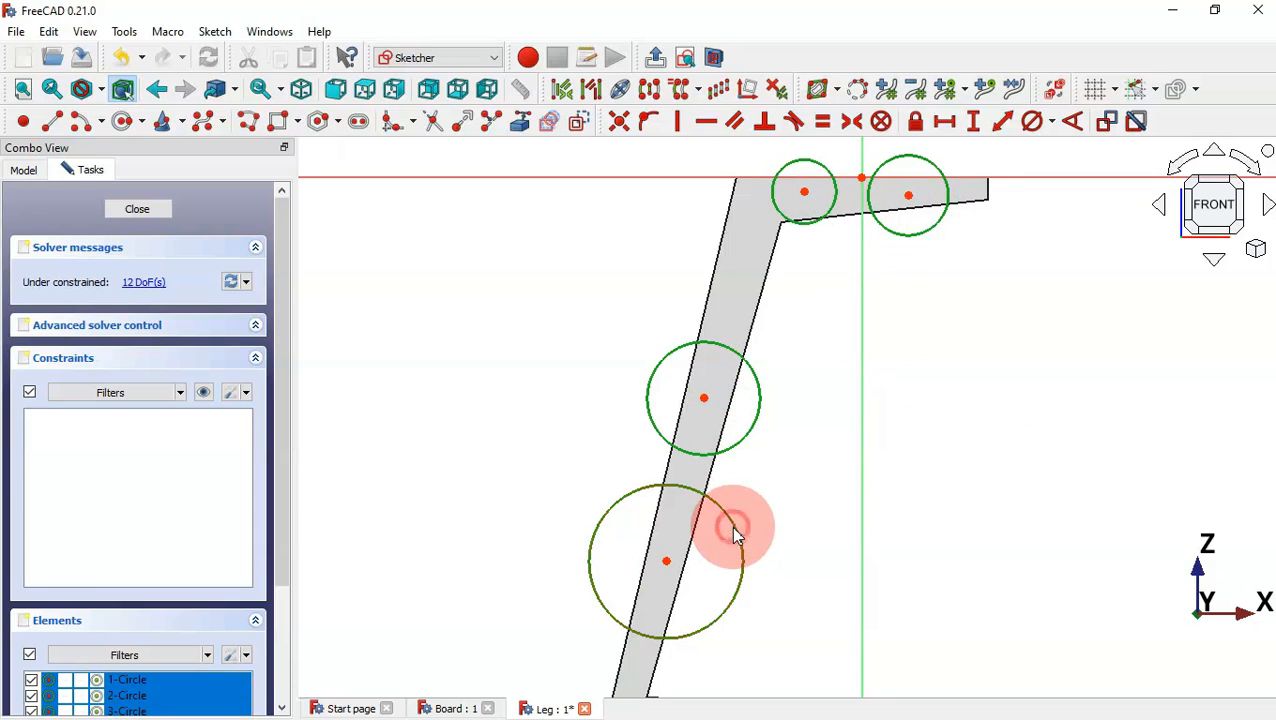
pyautogui.click(823, 125)
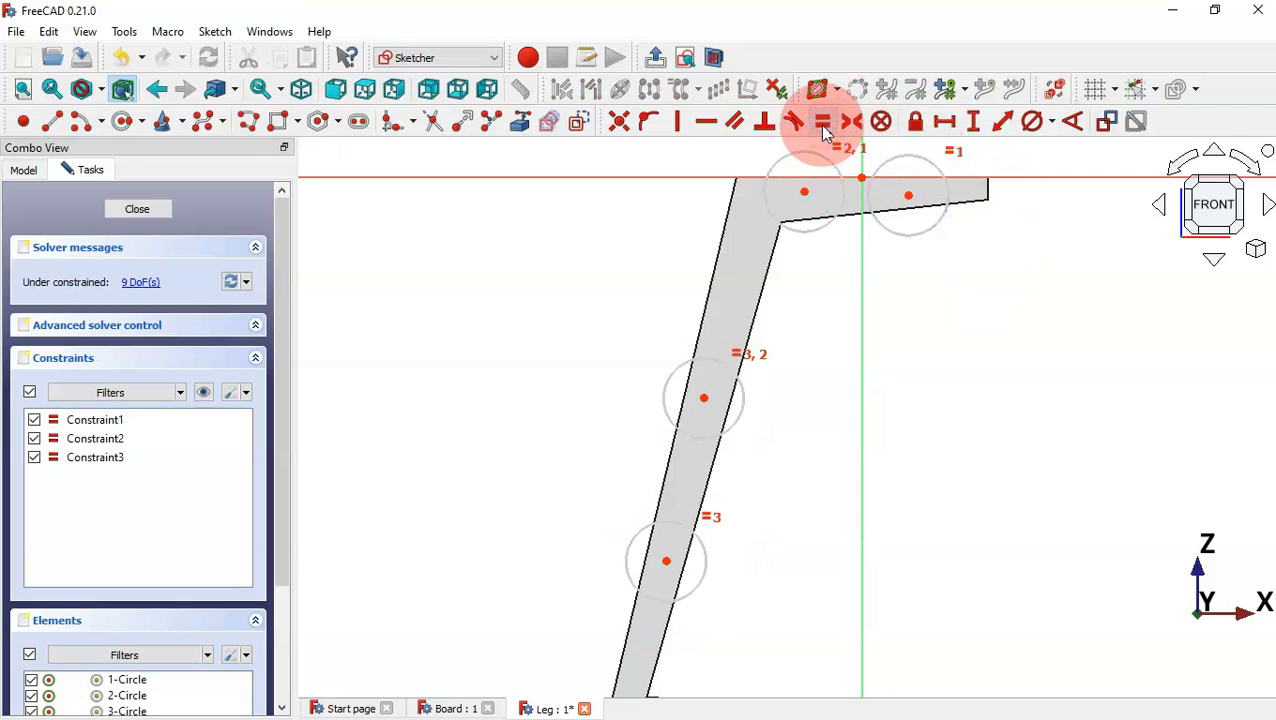
# Make the centres of the two upper-arm circles symmetric about the vertical sketch axis
pyautogui.click(914, 121)
pyautogui.scroll(3, 908, 150)
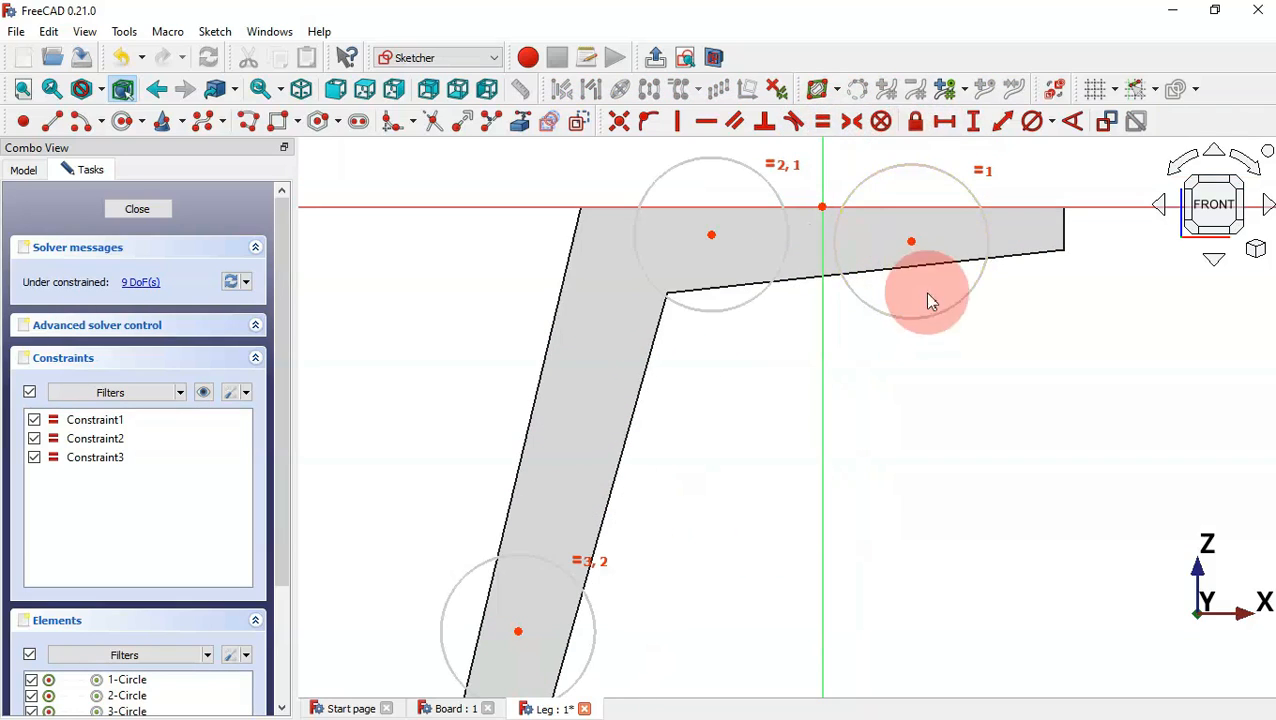
pyautogui.click(819, 209)
pyautogui.click(851, 121)
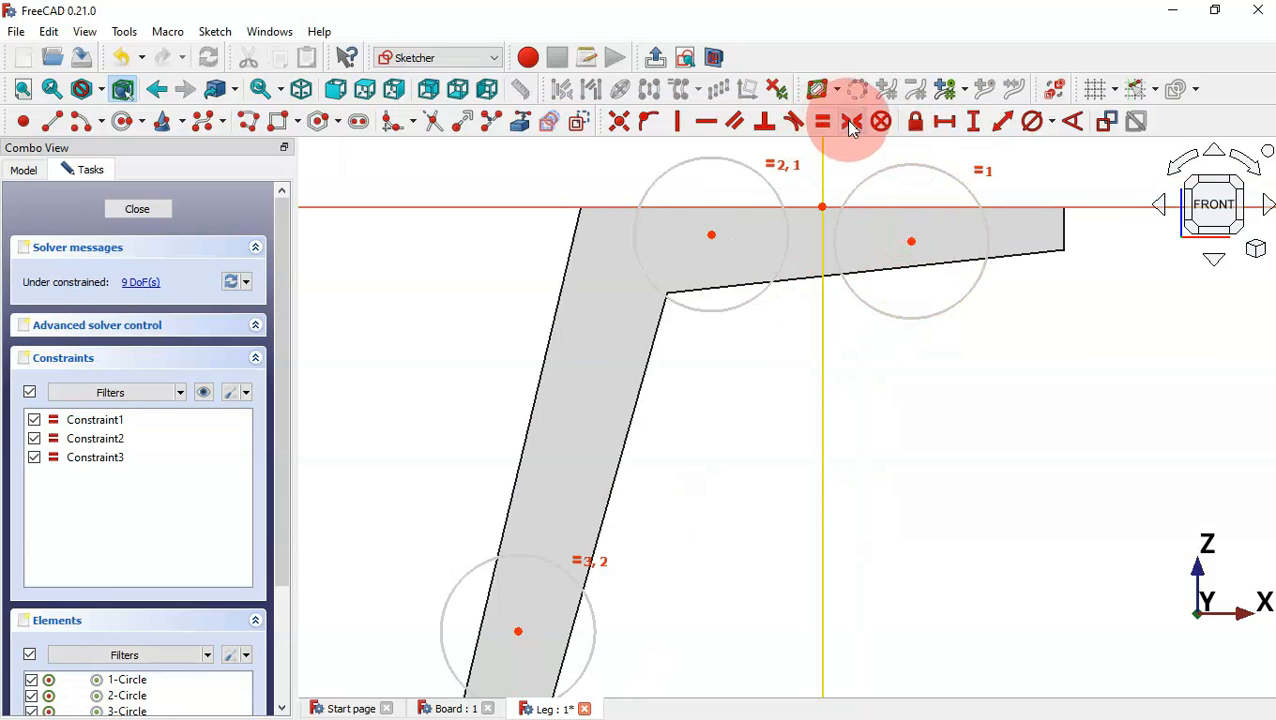
pyautogui.click(912, 240)
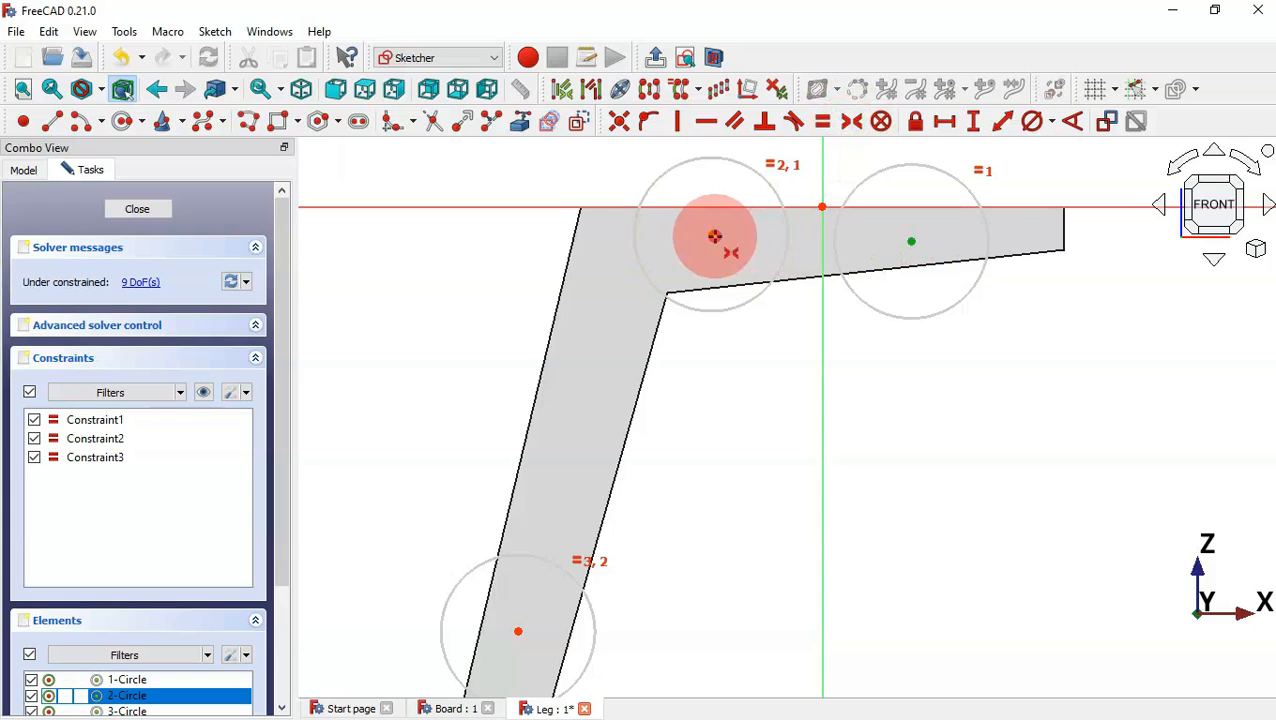
pyautogui.click(713, 236)
pyautogui.click(825, 256)
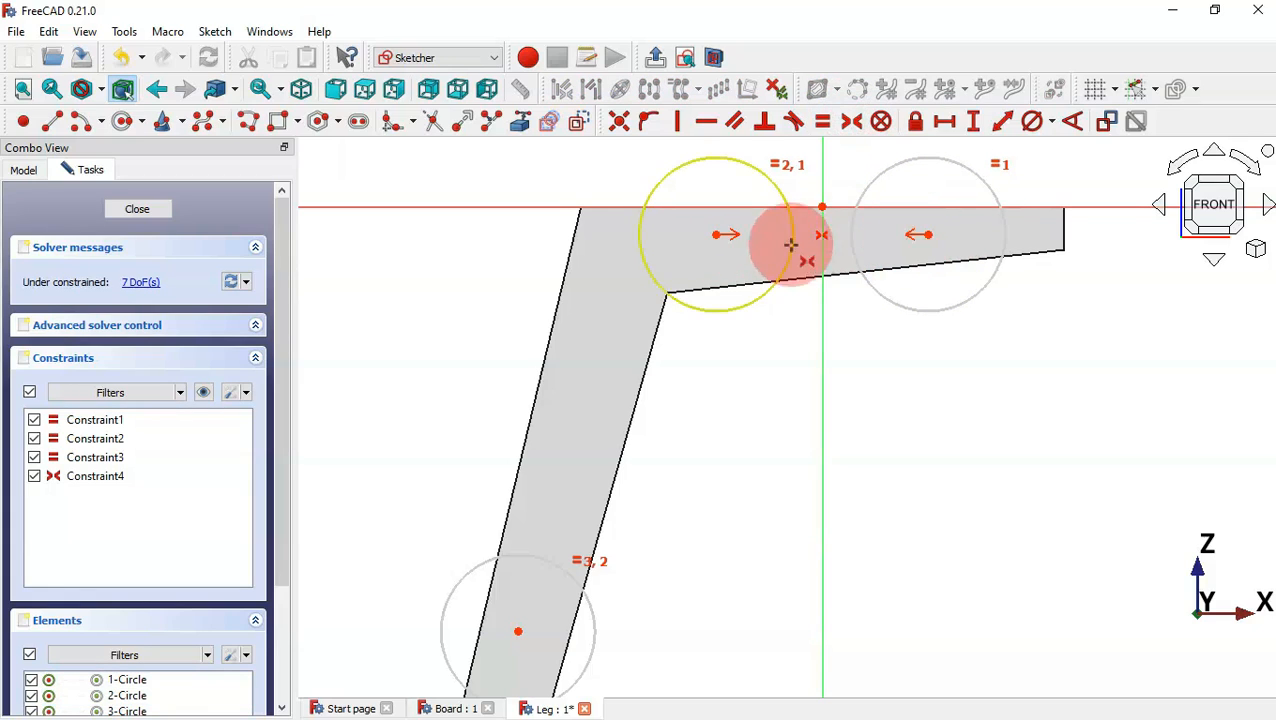
# Set the diameter of the upper-arm circle nearer the arm's free end to 12 mm
pyautogui.click(1035, 120)
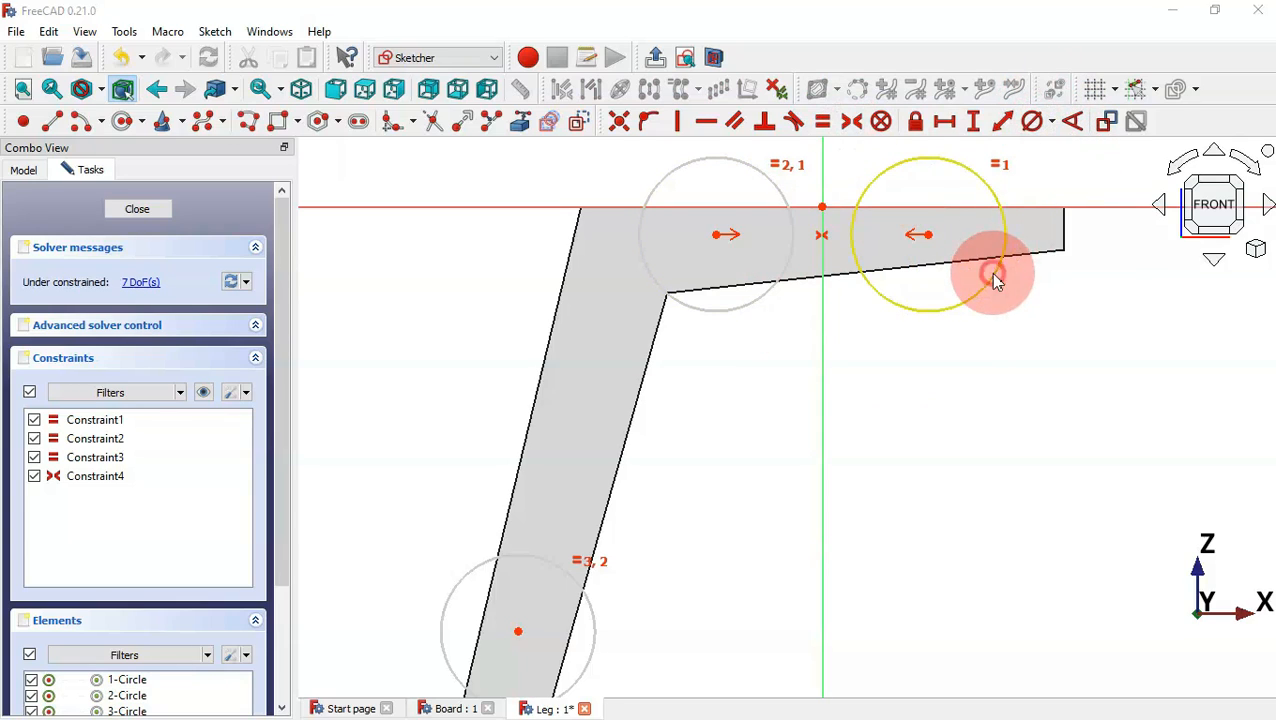
pyautogui.click(993, 279)
pyautogui.write('12')
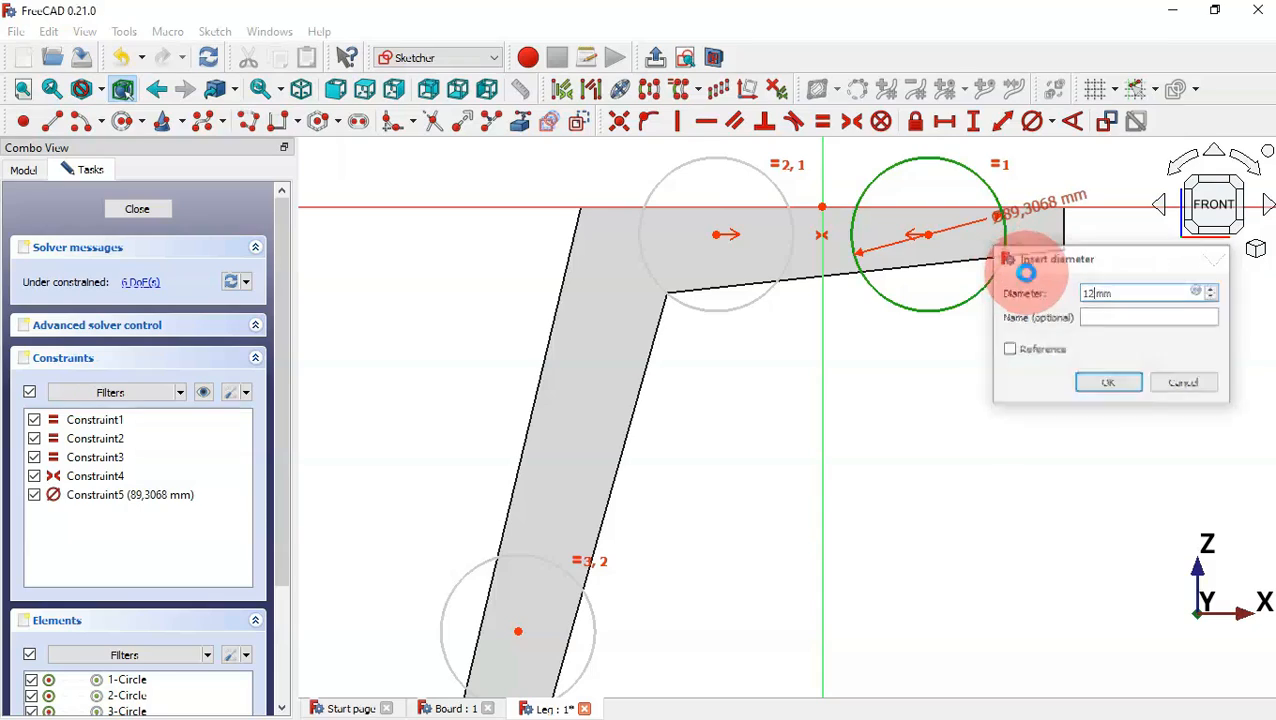
pyautogui.press('Return')
# Set the horizontal distance between the centres of the two upper-arm circles to 160 mm
pyautogui.scroll(2, 912, 190)
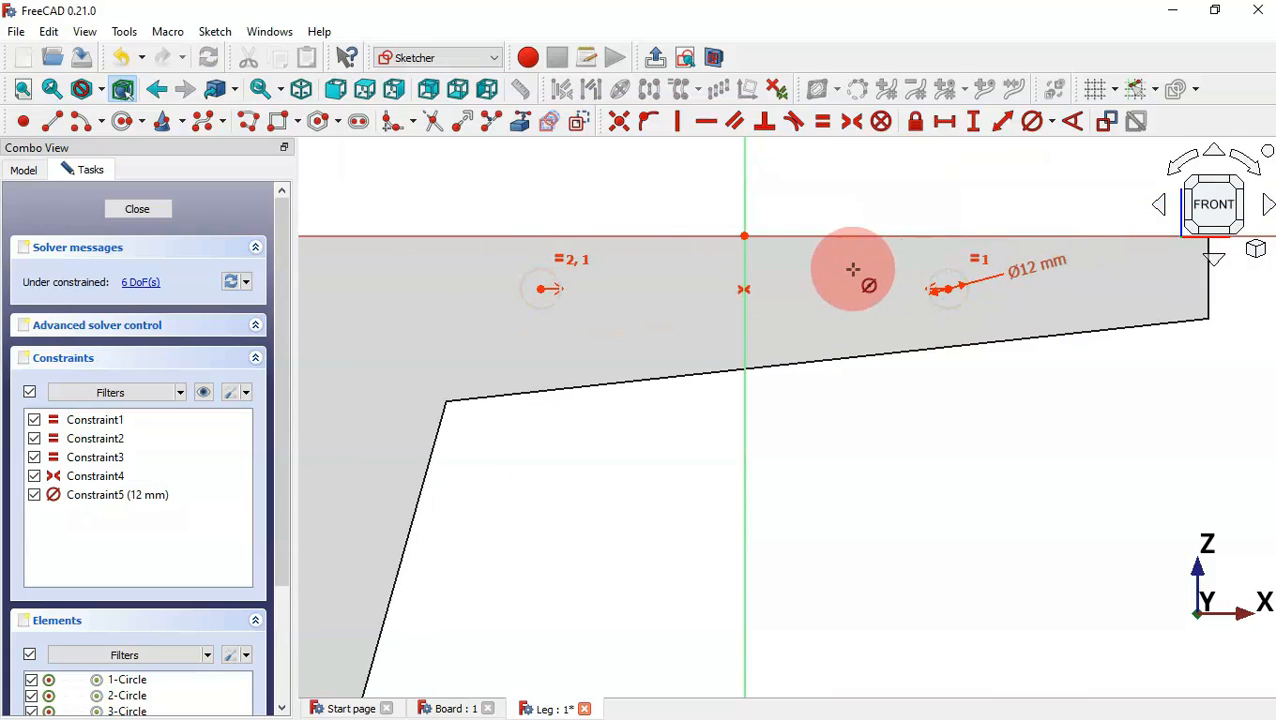
pyautogui.click(944, 122)
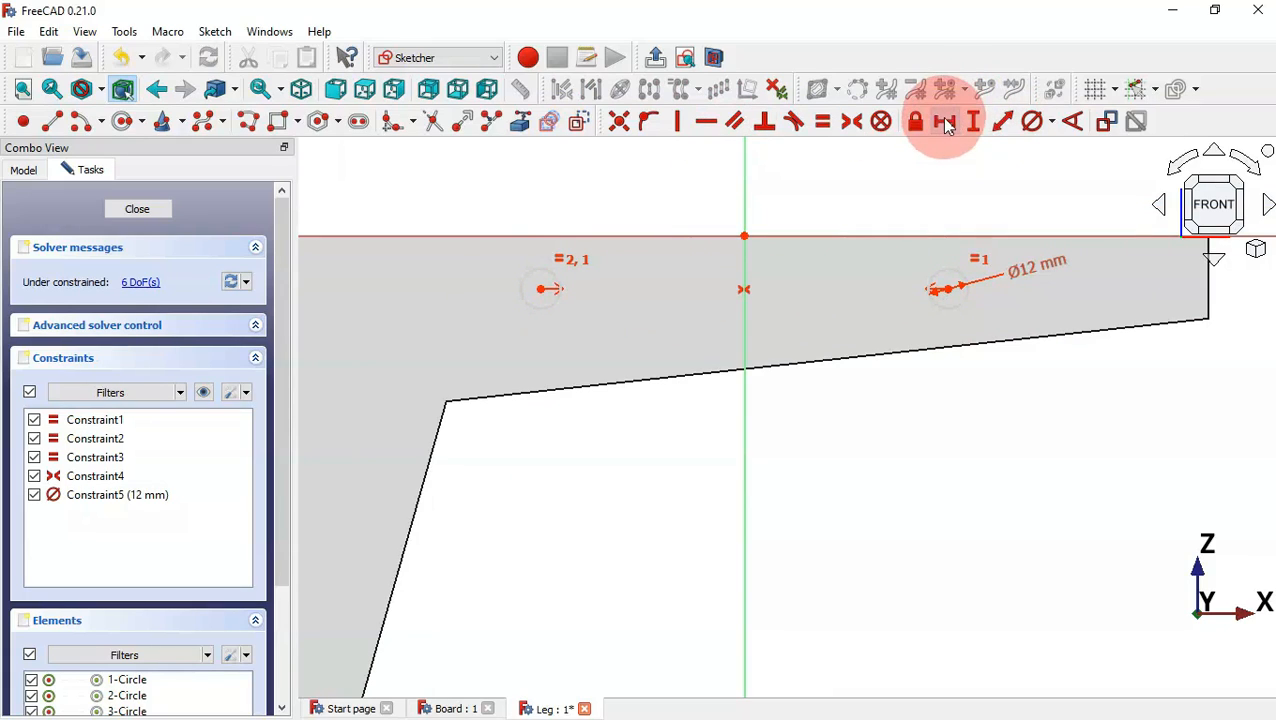
pyautogui.click(540, 288)
pyautogui.click(948, 288)
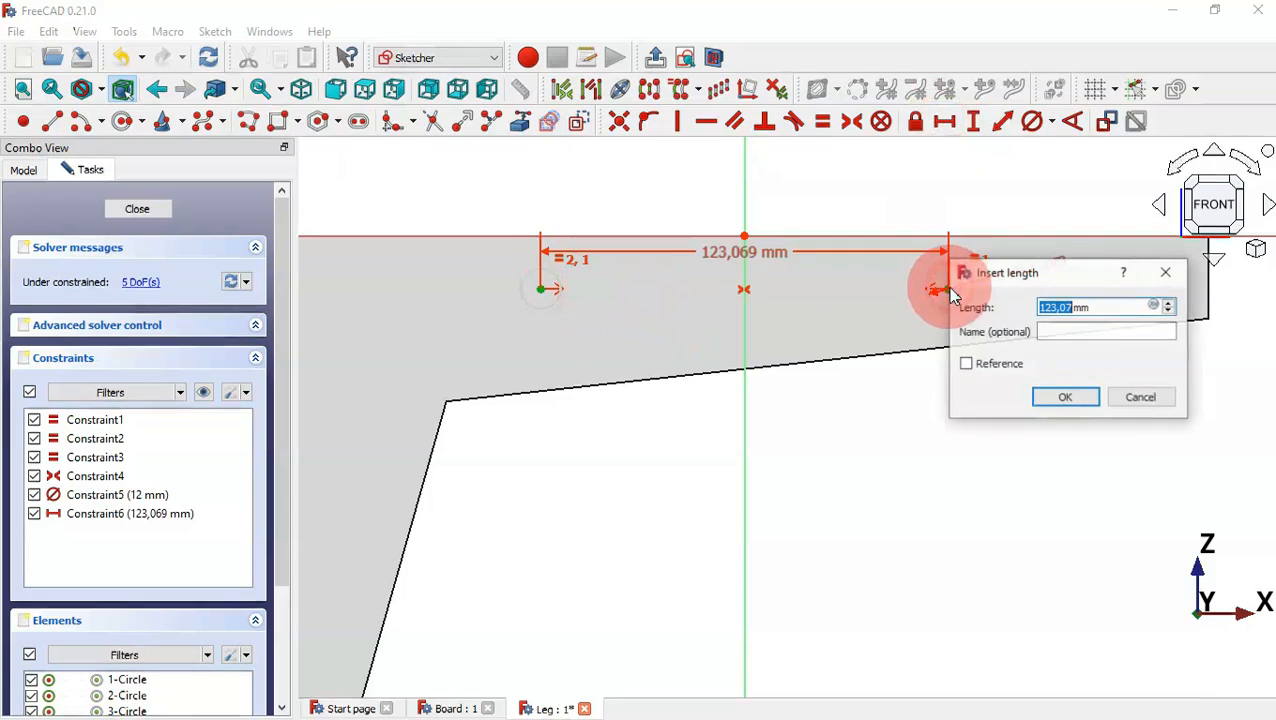
pyautogui.write('160')
pyautogui.press('Return')
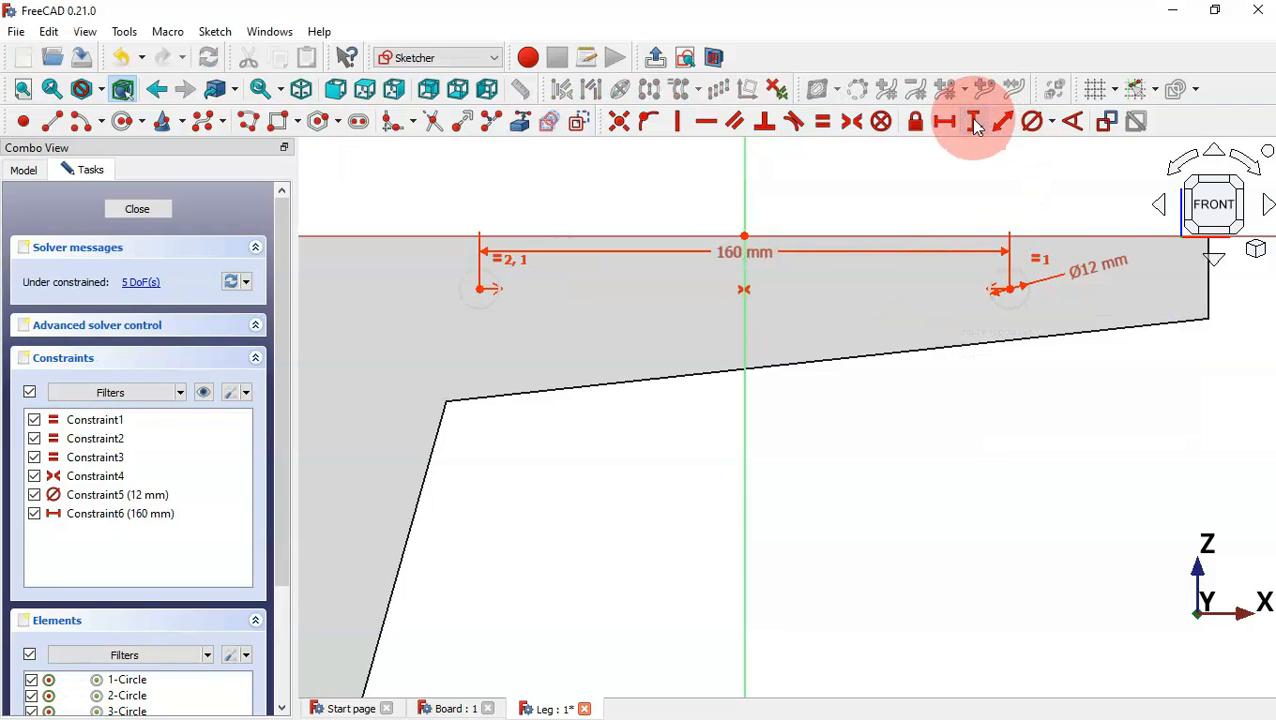
# Set the vertical distance from the sketch origin to the centre of the upper-arm circle nearer the upright to 12.5 mm
pyautogui.click(745, 237)
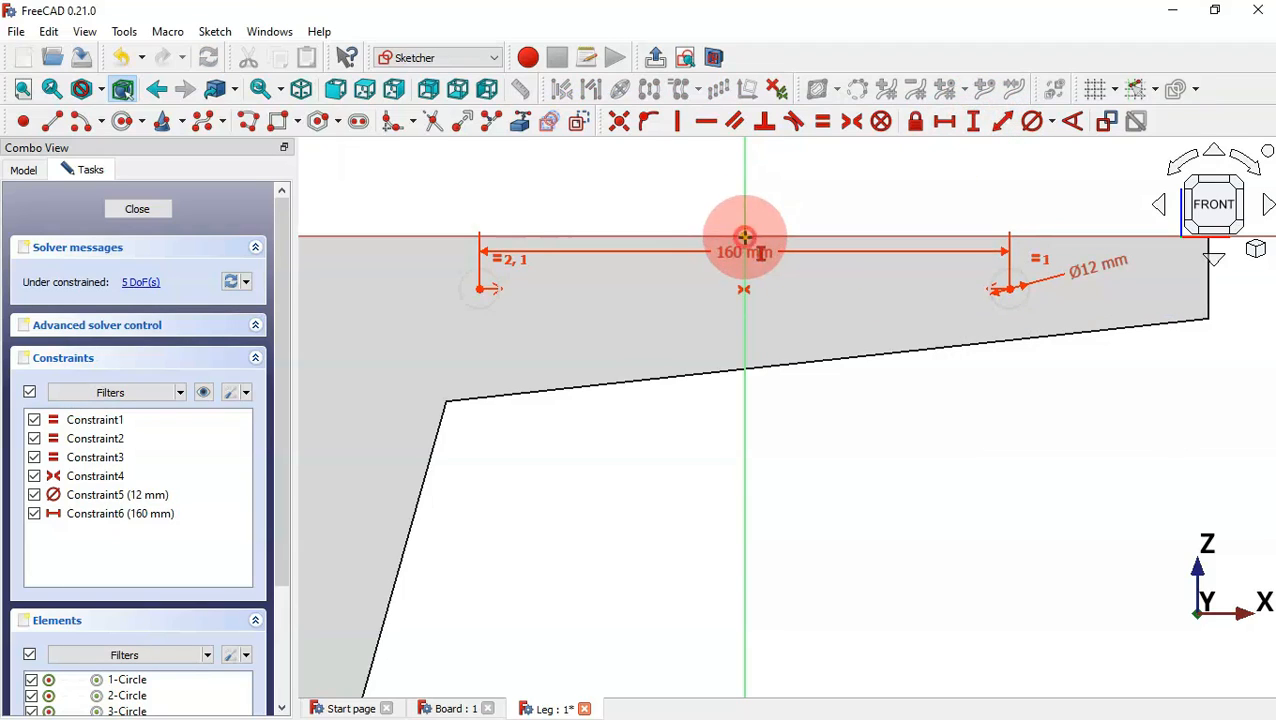
pyautogui.click(481, 287)
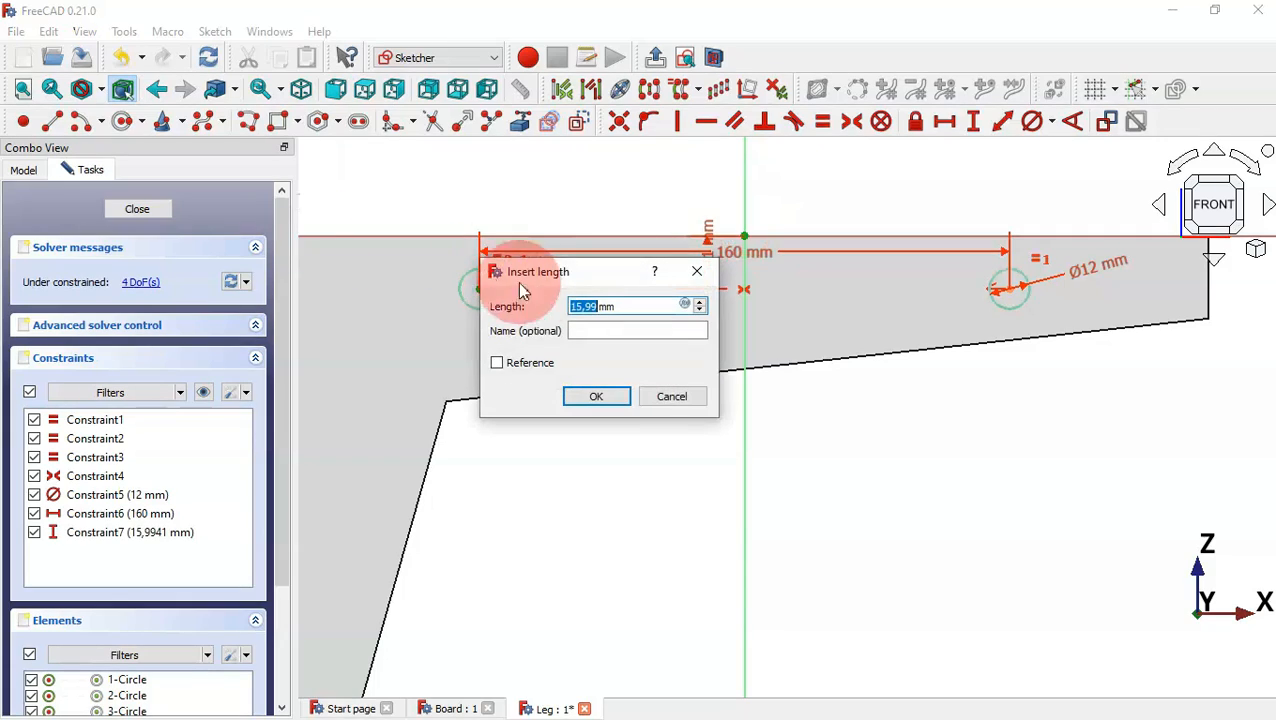
pyautogui.moveTo(593, 283); pyautogui.dragTo(664, 470)
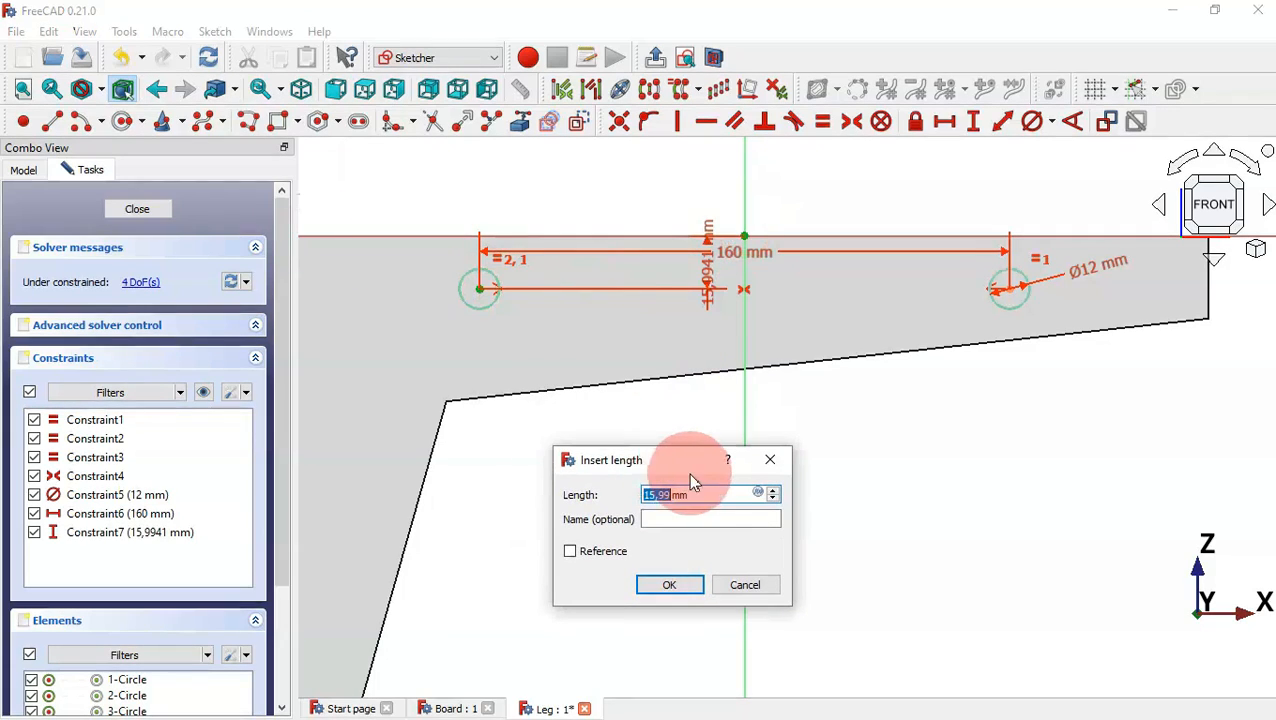
pyautogui.write('12.')
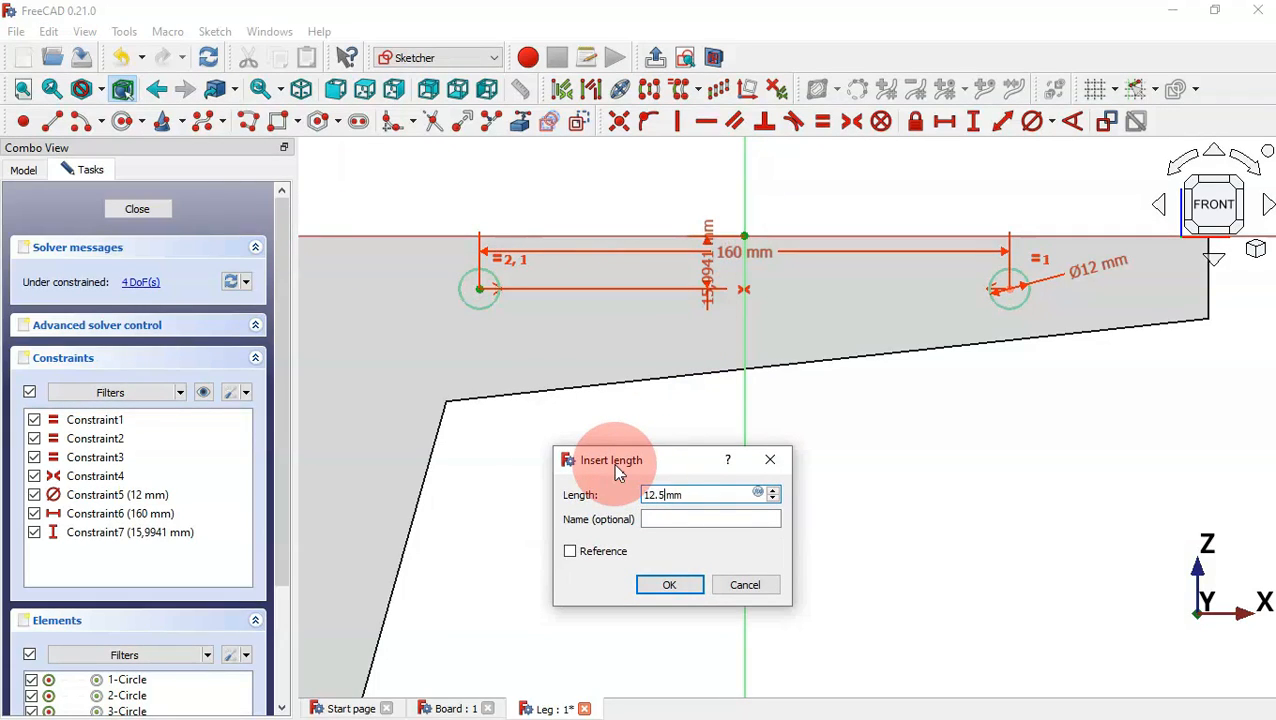
pyautogui.press('Return')
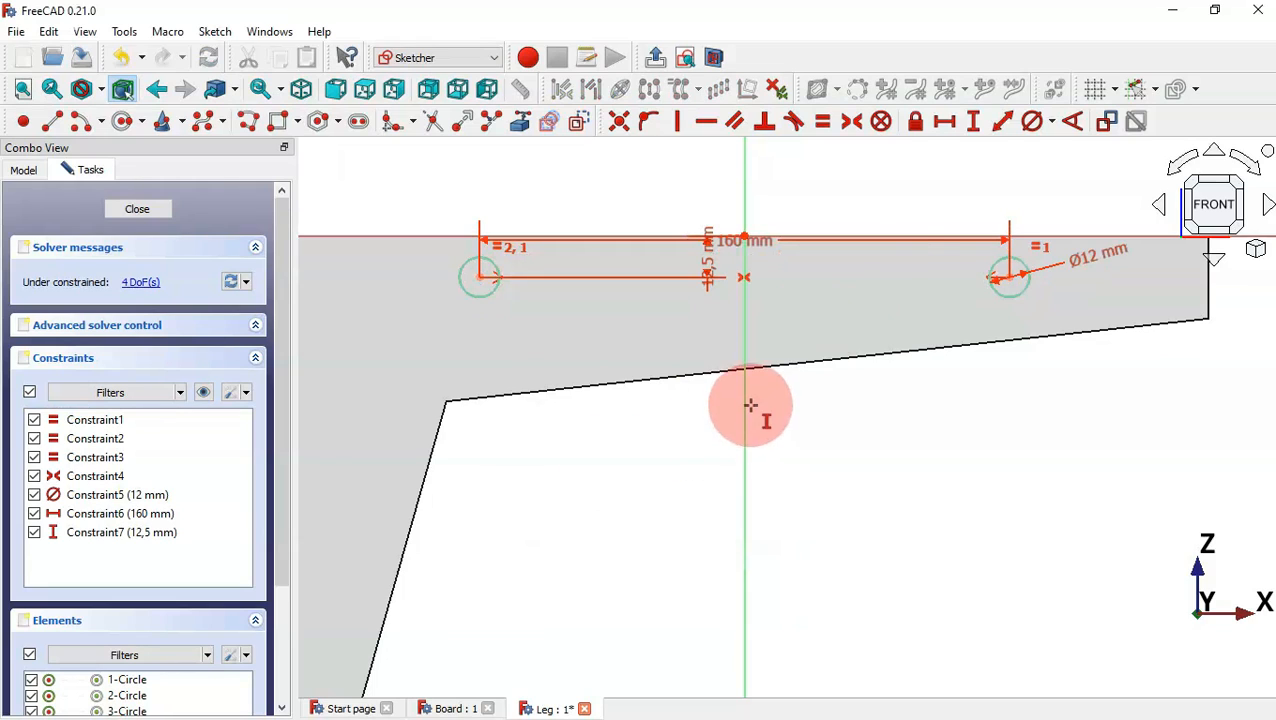
# Move the 160 mm and 12.5 mm dimension labels clear of the circles on the leg's upper arm
pyautogui.moveTo(749, 242); pyautogui.dragTo(824, 118)
pyautogui.moveTo(712, 238); pyautogui.dragTo(382, 194)
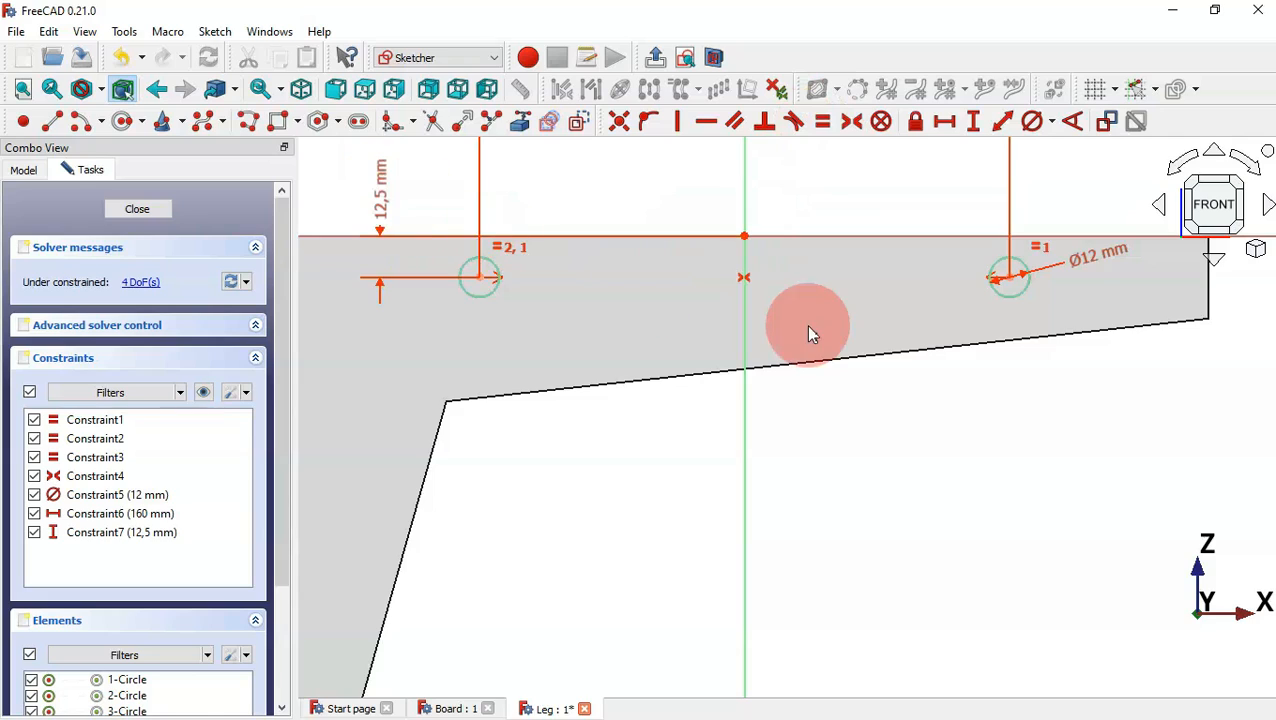
pyautogui.scroll(-5, 809, 336)
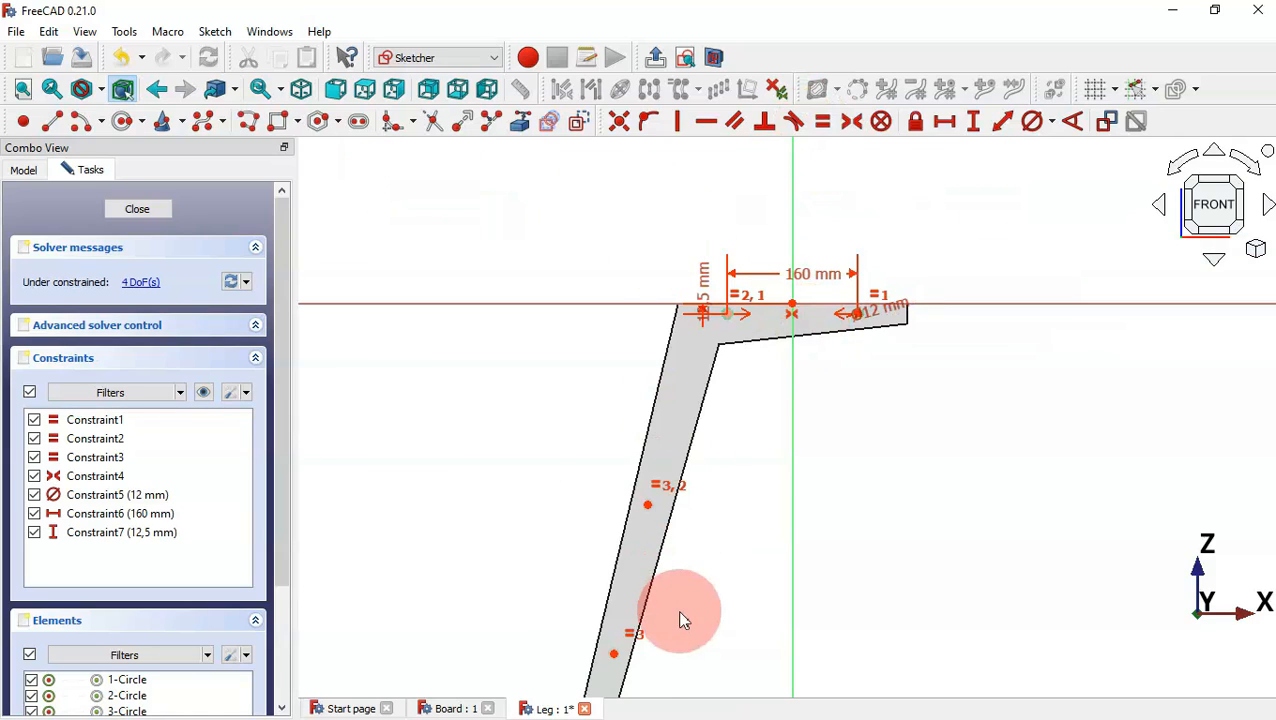
pyautogui.scroll(3, 650, 672)
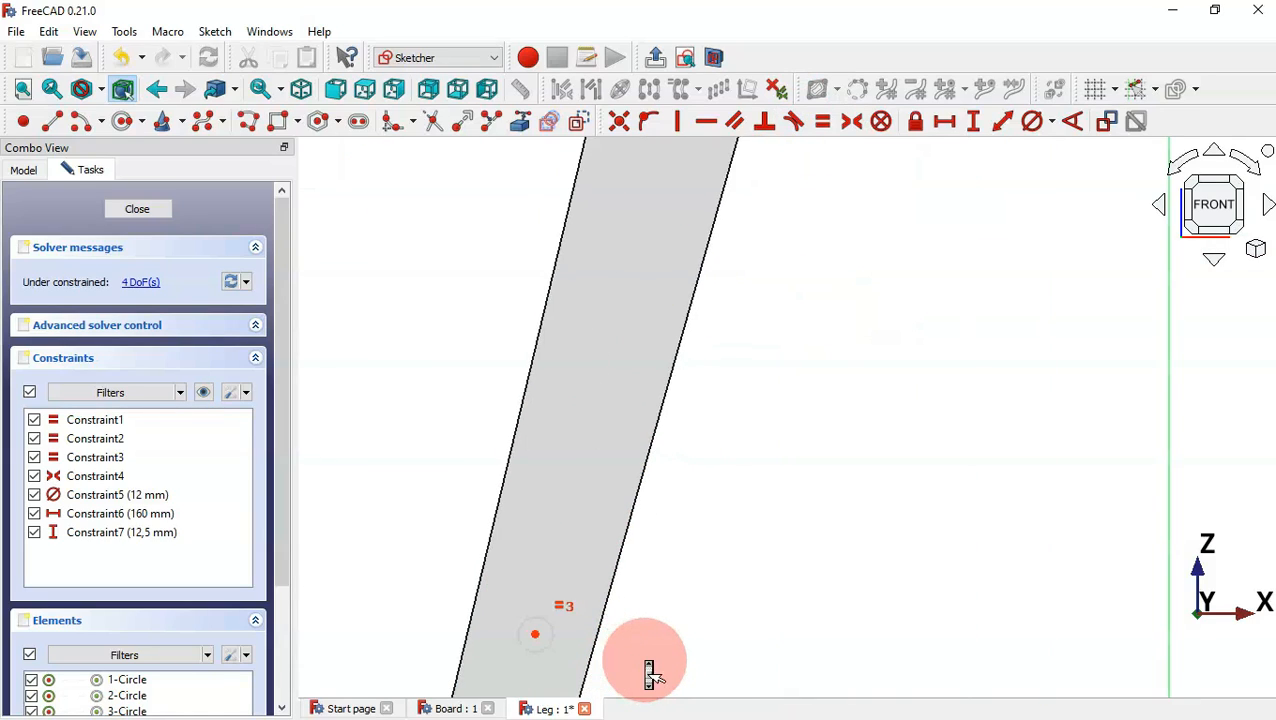
# Reference the upright's outer edge as external geometry and draw a two-segment construction polyline from it through the centres of both upright circles
pyautogui.click(517, 121)
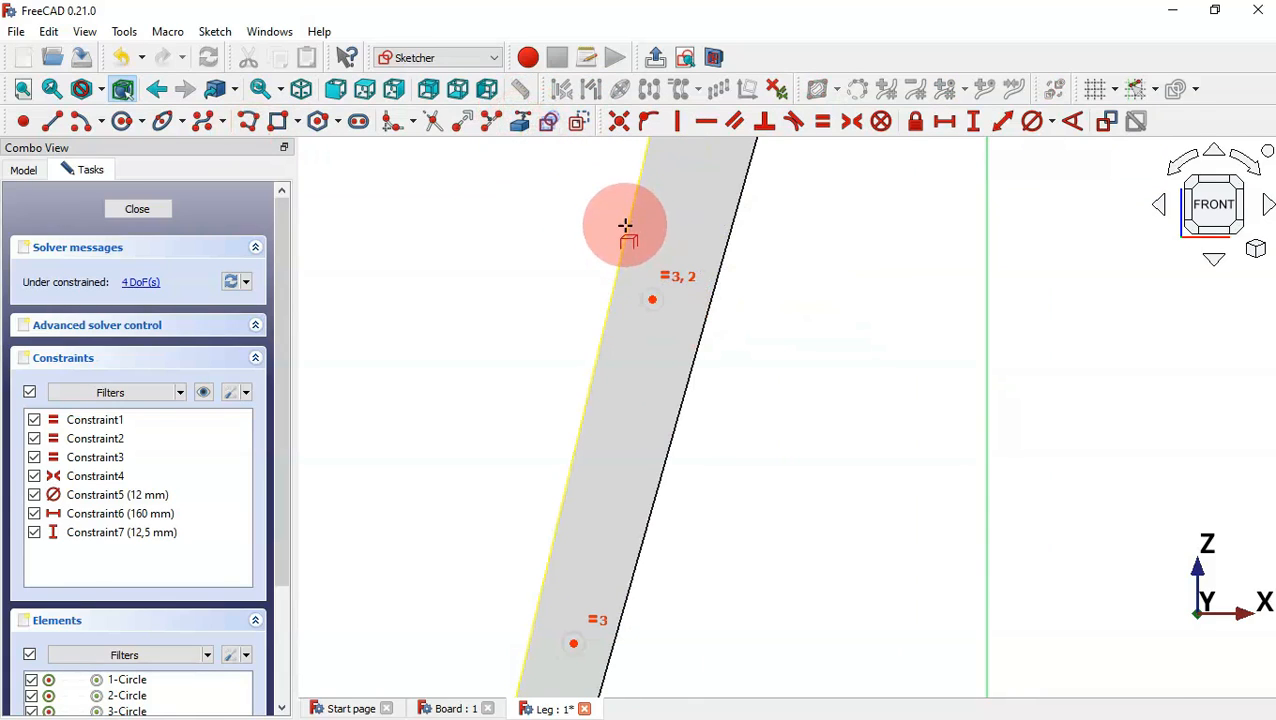
pyautogui.click(622, 234)
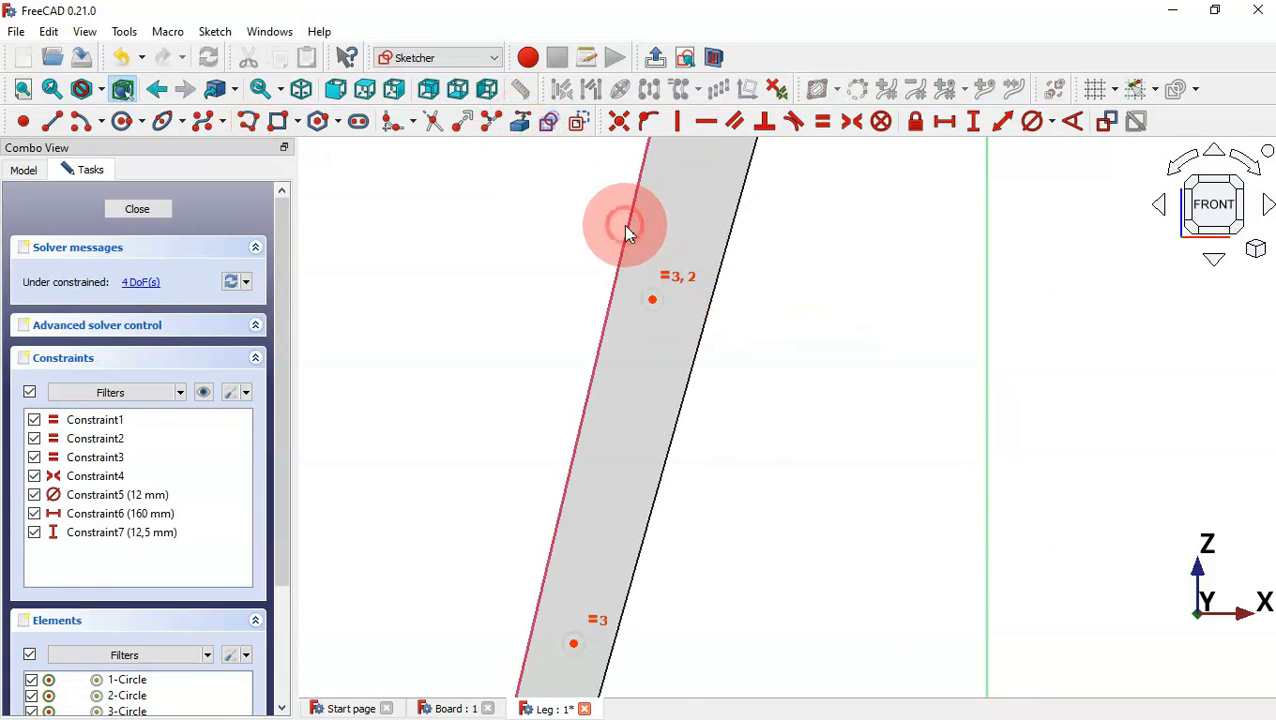
pyautogui.click(249, 124)
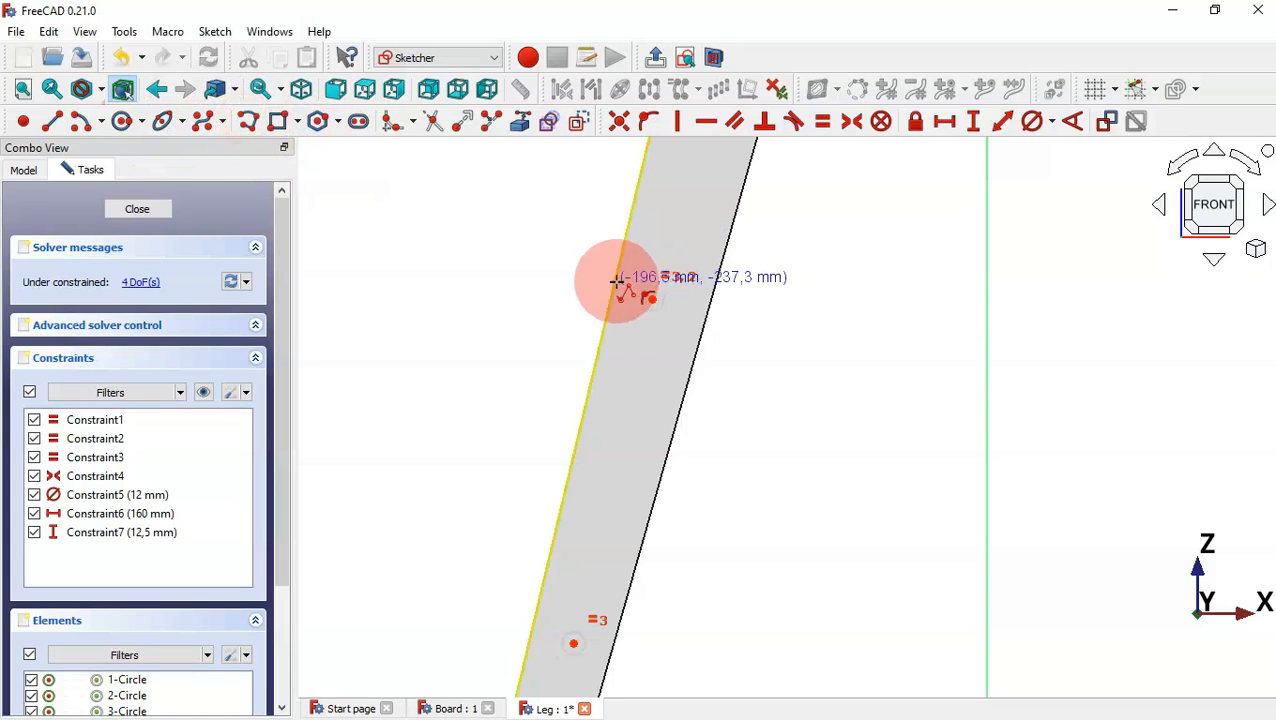
pyautogui.click(617, 286)
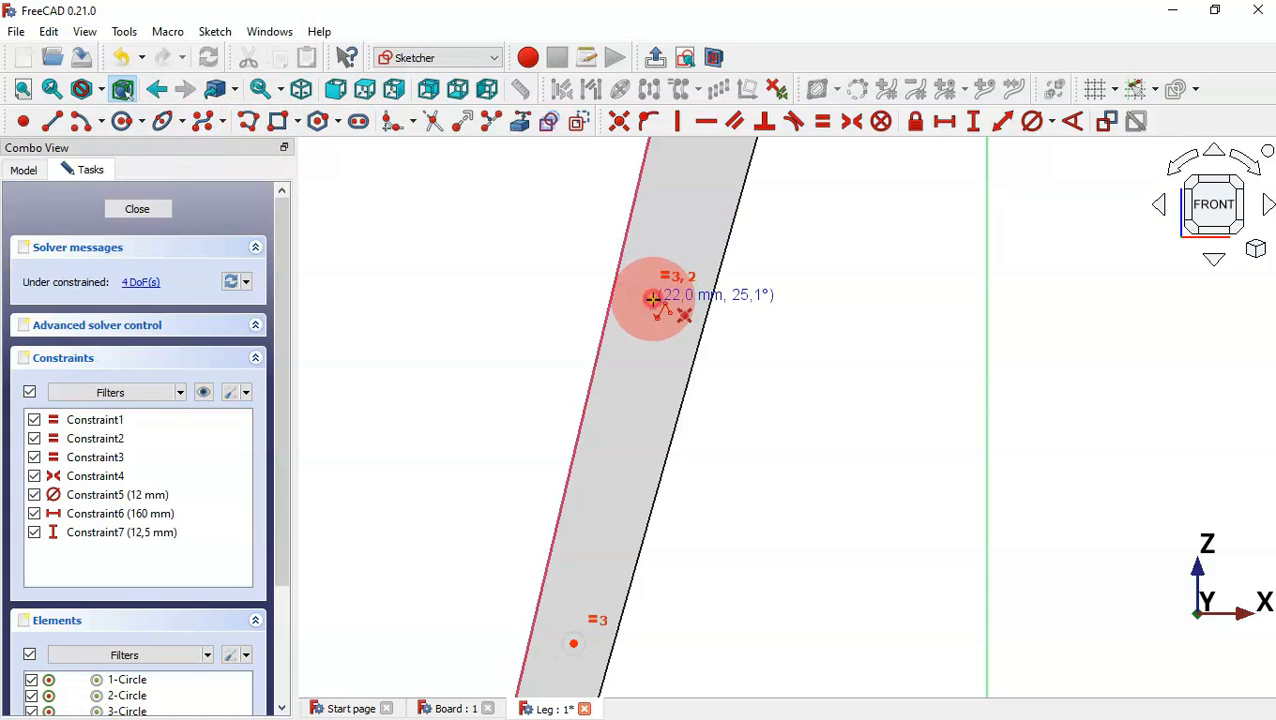
pyautogui.click(652, 298)
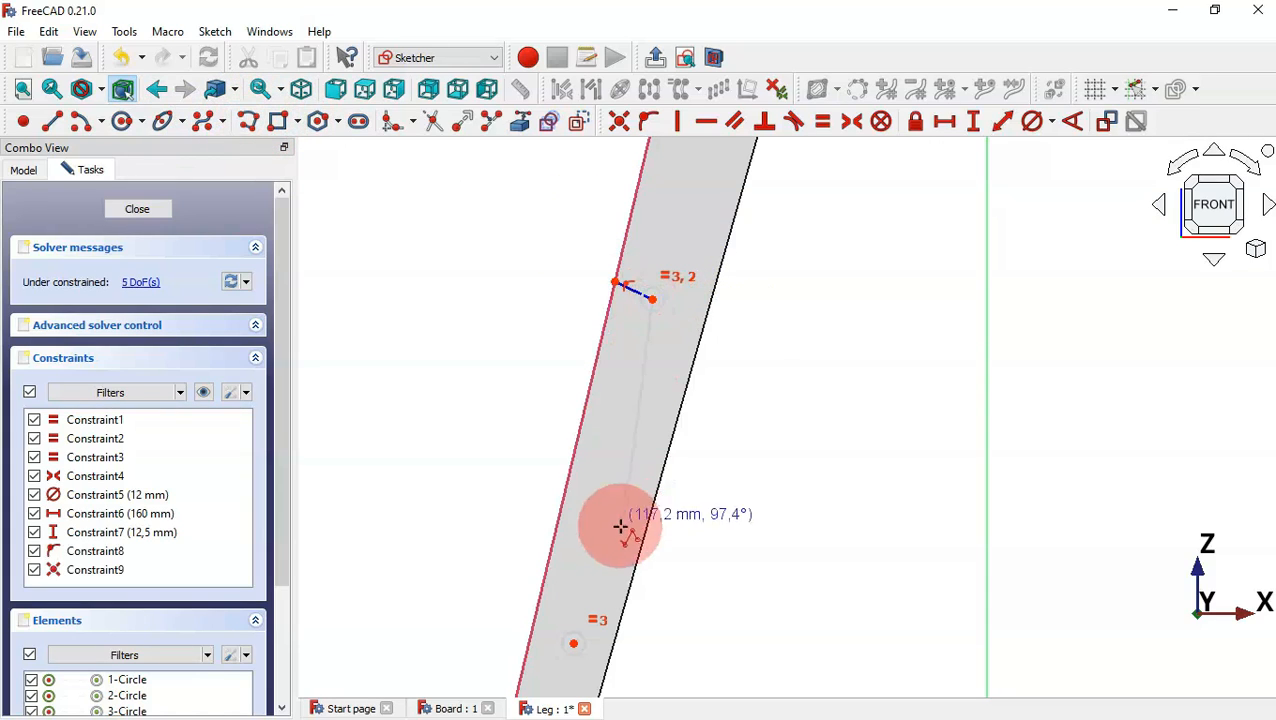
pyautogui.click(573, 641)
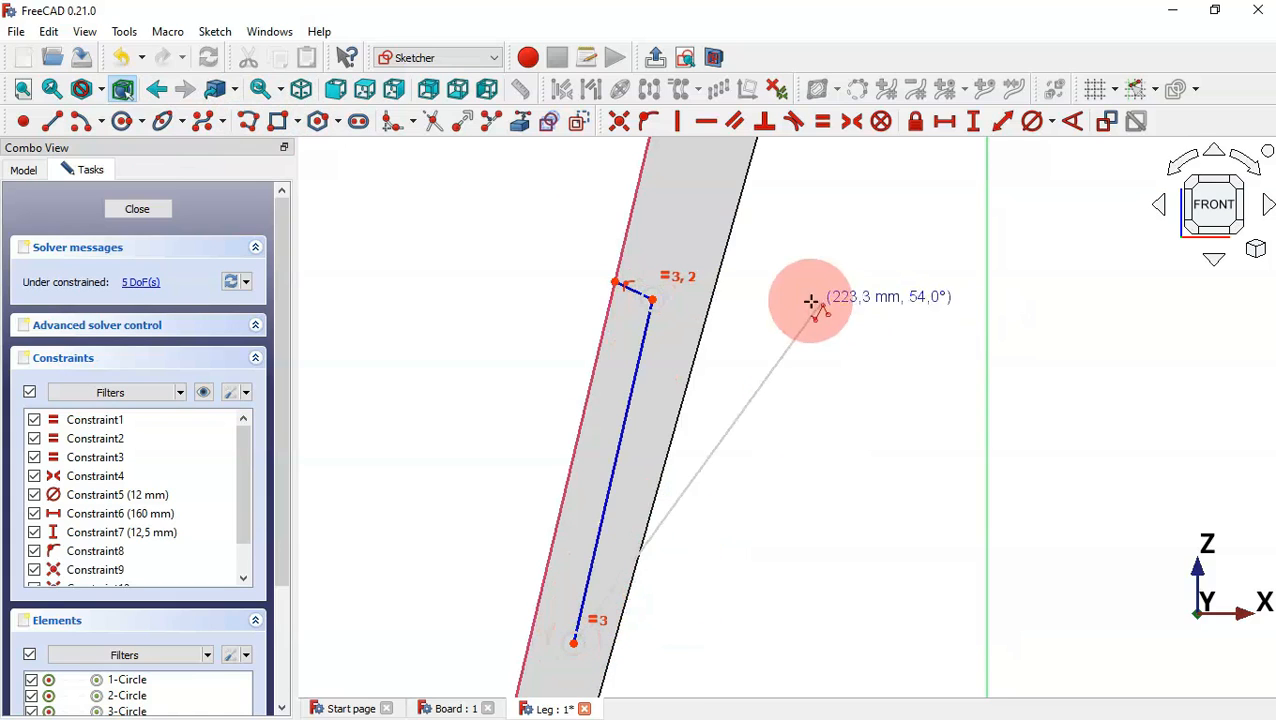
# Make the short polyline segment perpendicular to the upright's outer edge, and the long segment perpendicular to the short one
pyautogui.click(766, 122)
pyautogui.click(620, 256)
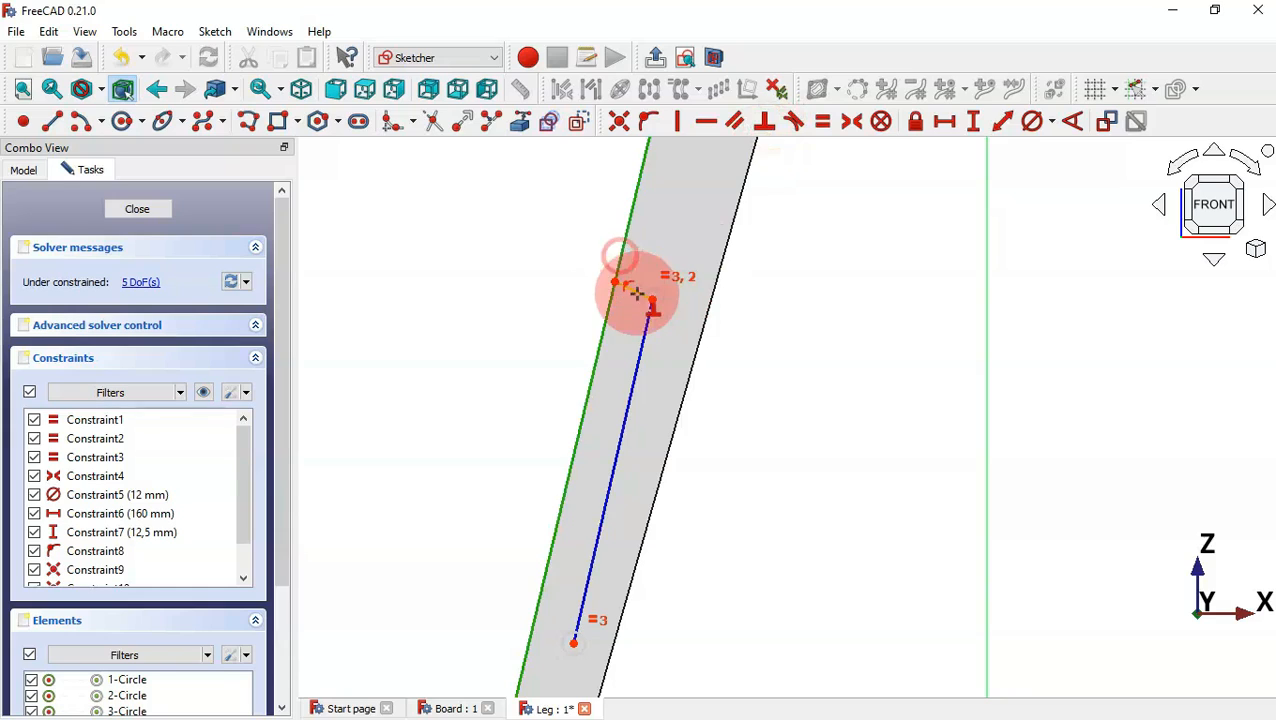
pyautogui.click(636, 290)
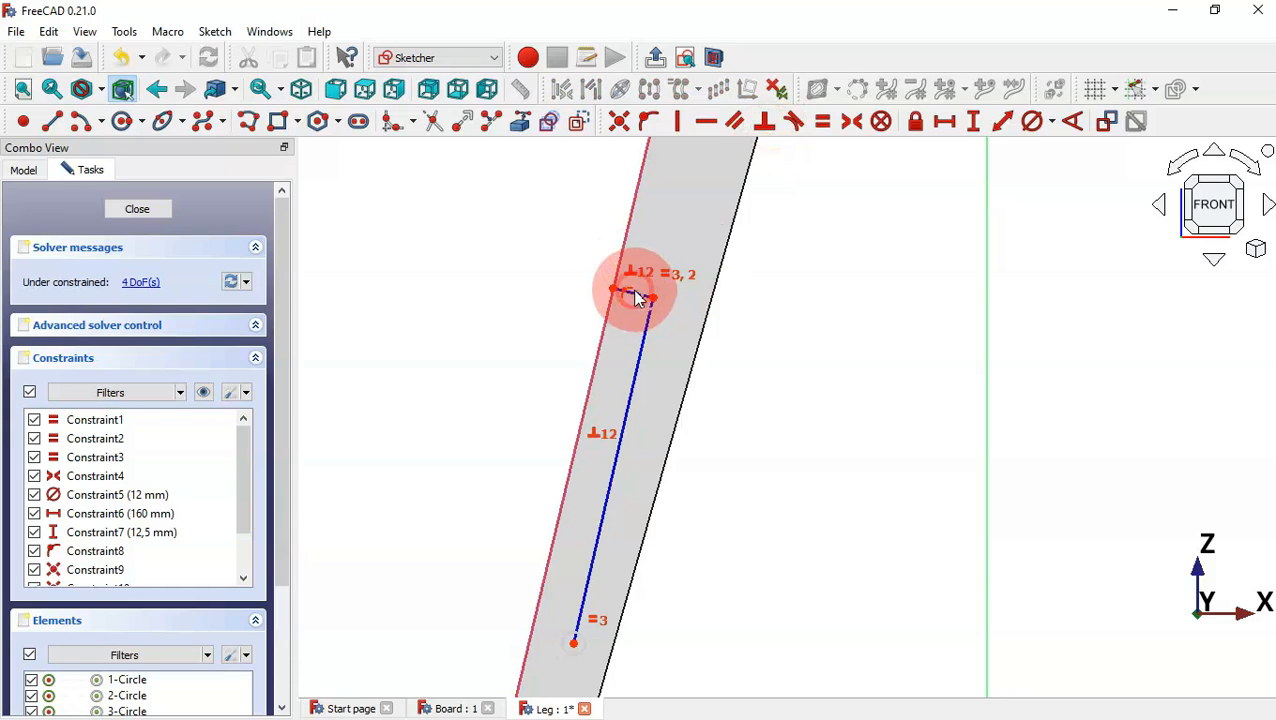
pyautogui.click(648, 320)
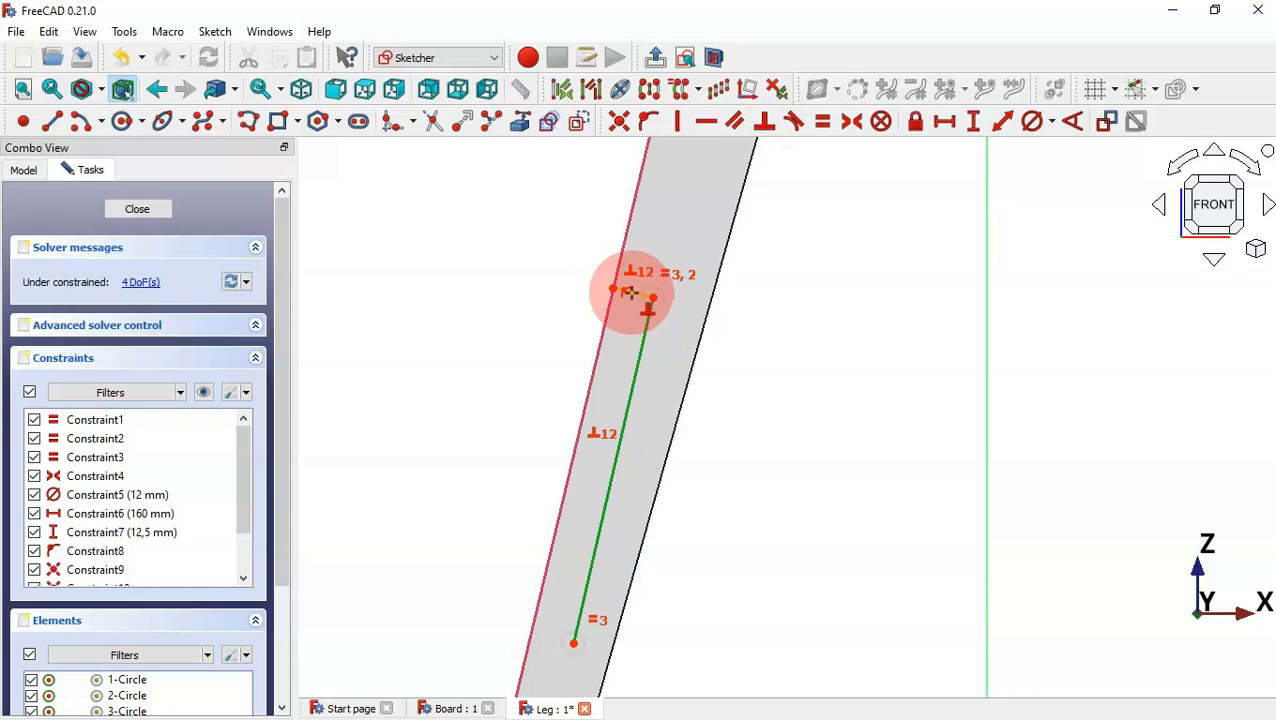
pyautogui.click(629, 291)
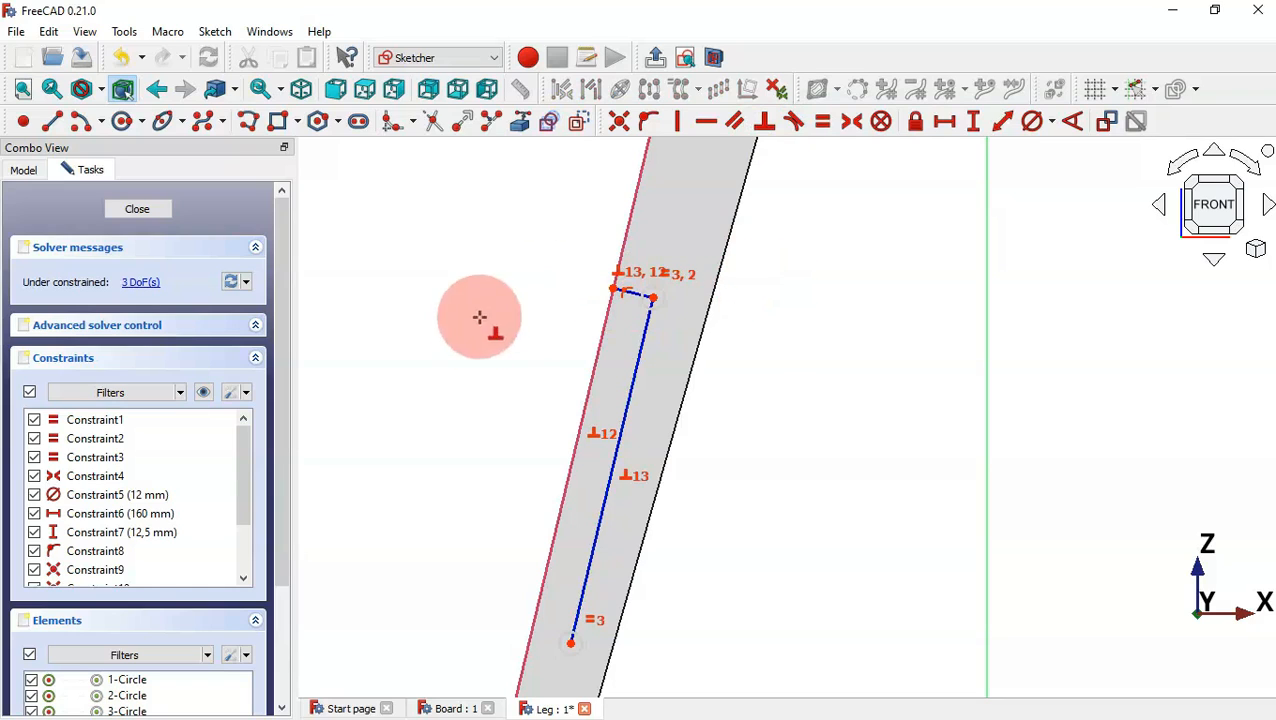
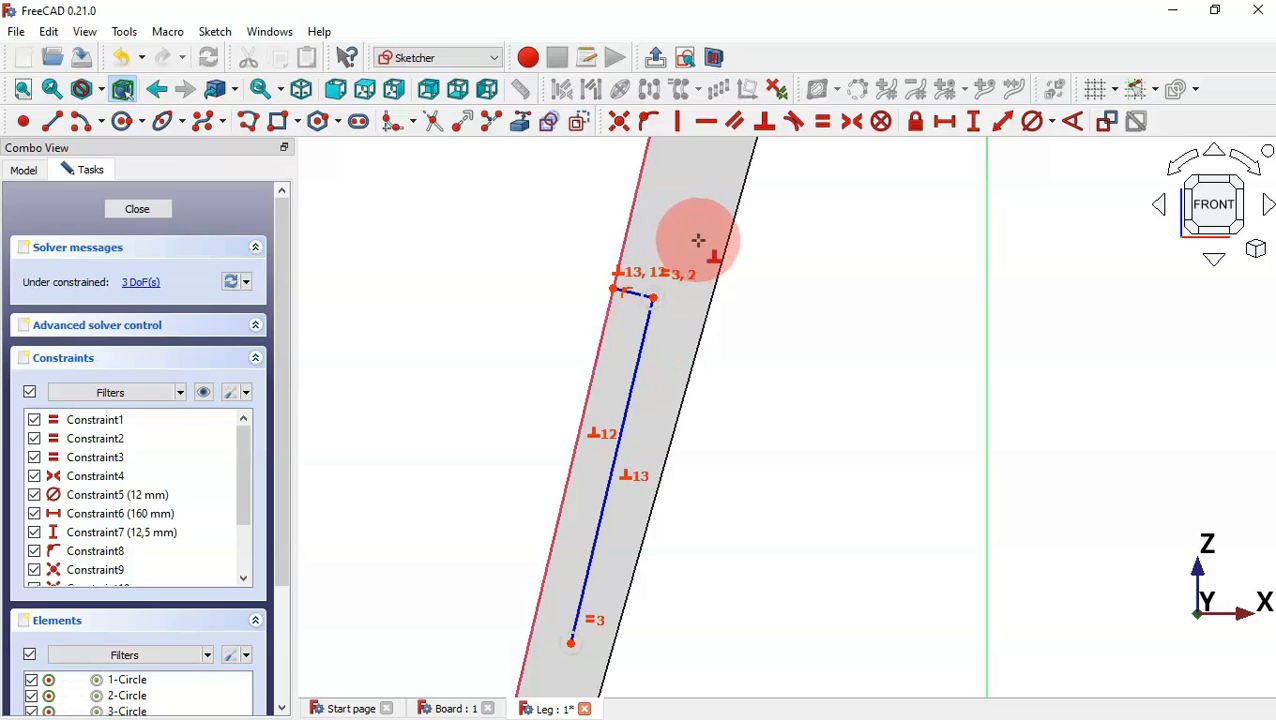
# Set the length of the short polyline segment to 20 mm and the long segment between the circle centres to 35 mm
pyautogui.click(1003, 124)
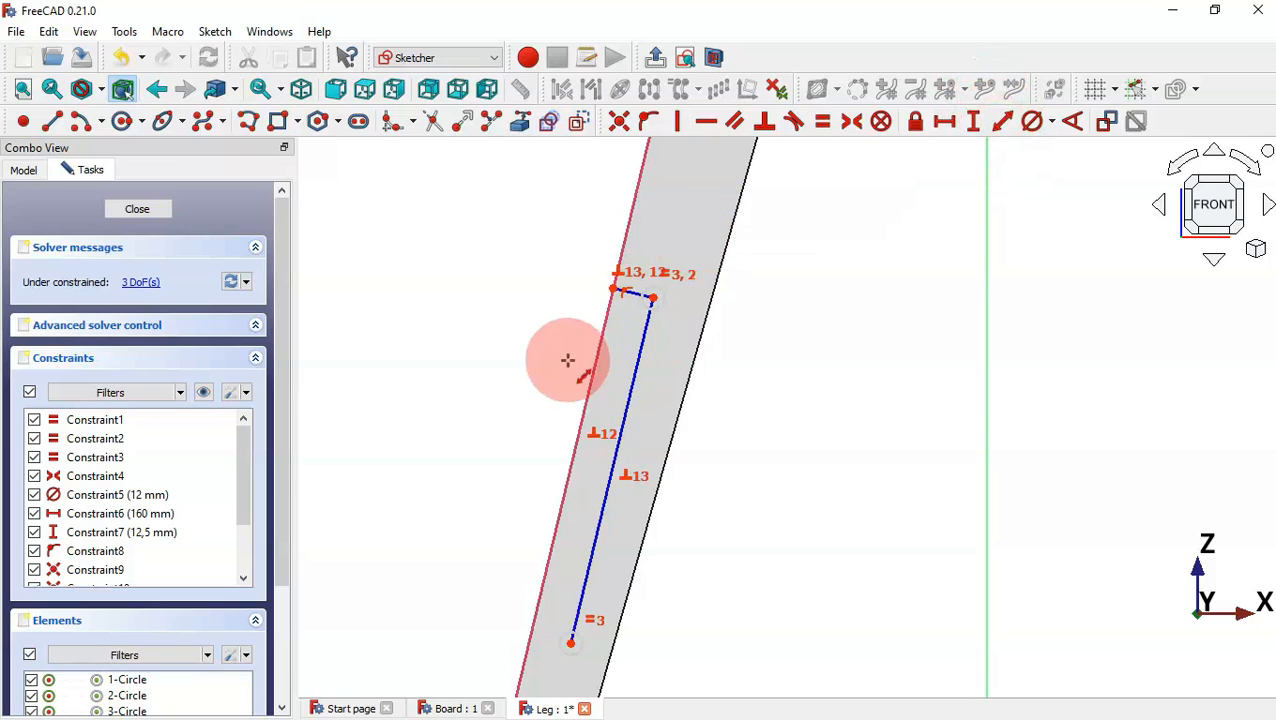
pyautogui.click(633, 292)
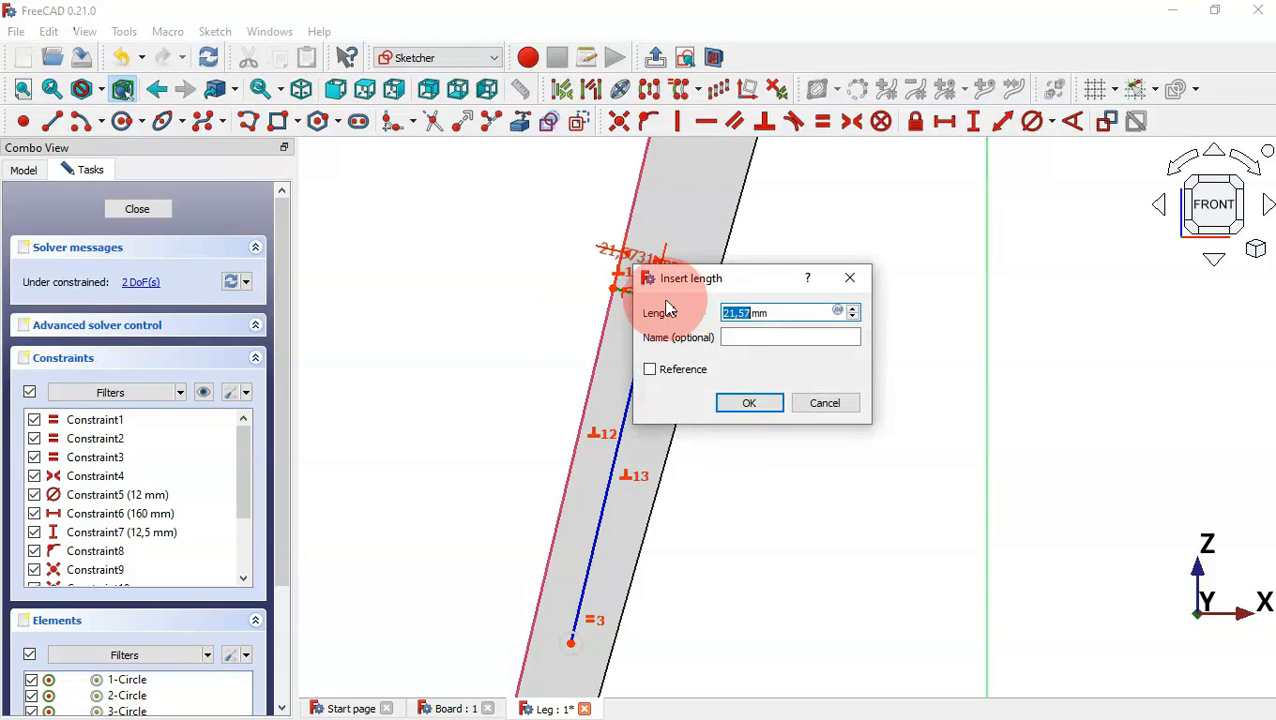
pyautogui.write('20')
pyautogui.press('Return')
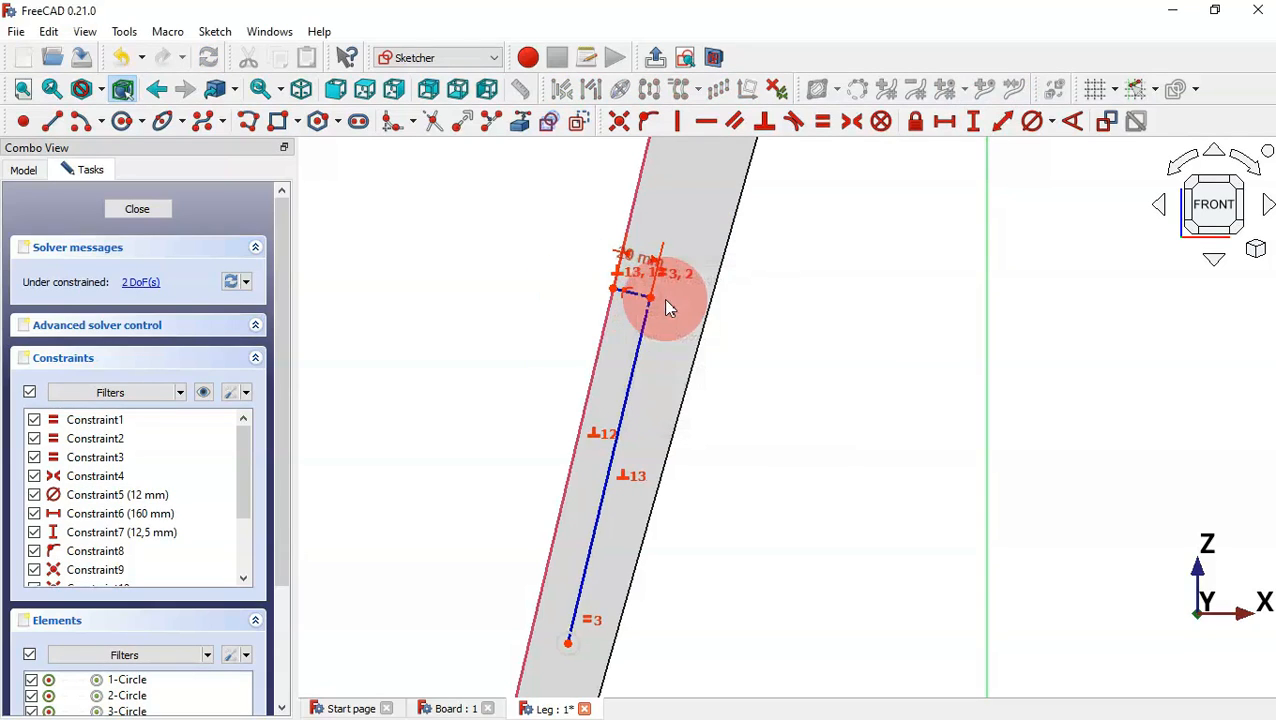
pyautogui.click(634, 381)
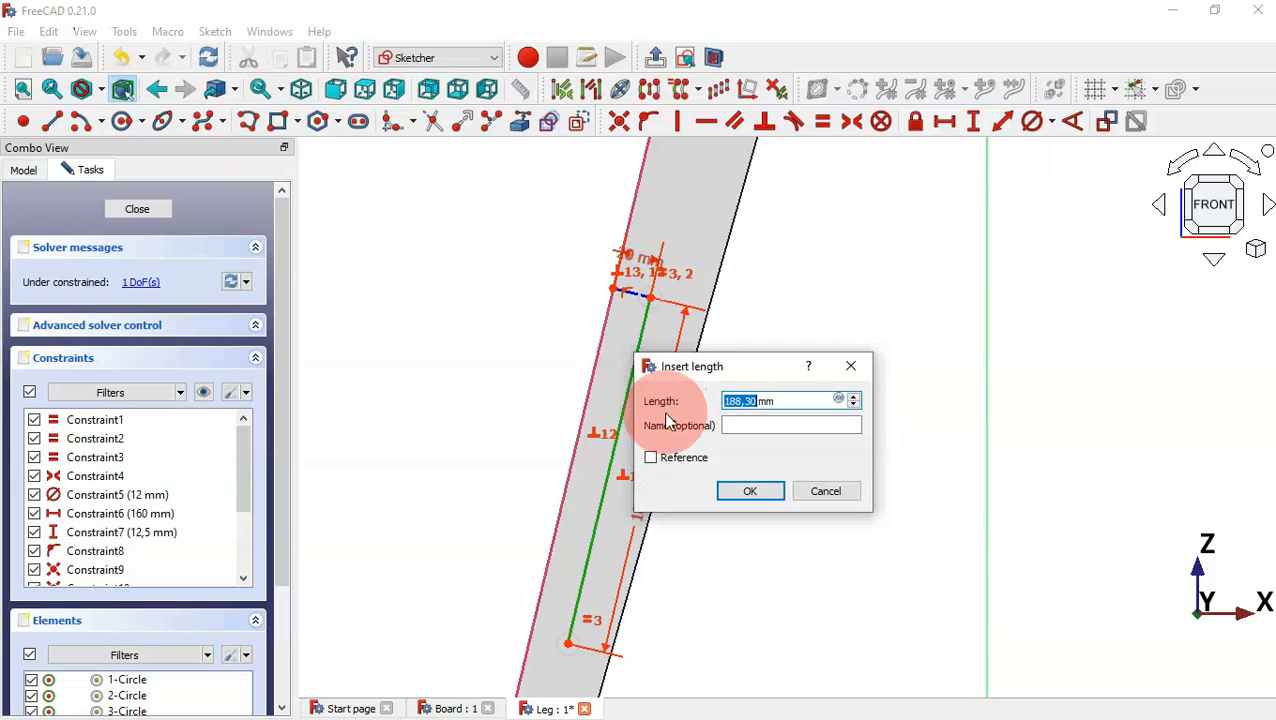
pyautogui.press('Return')
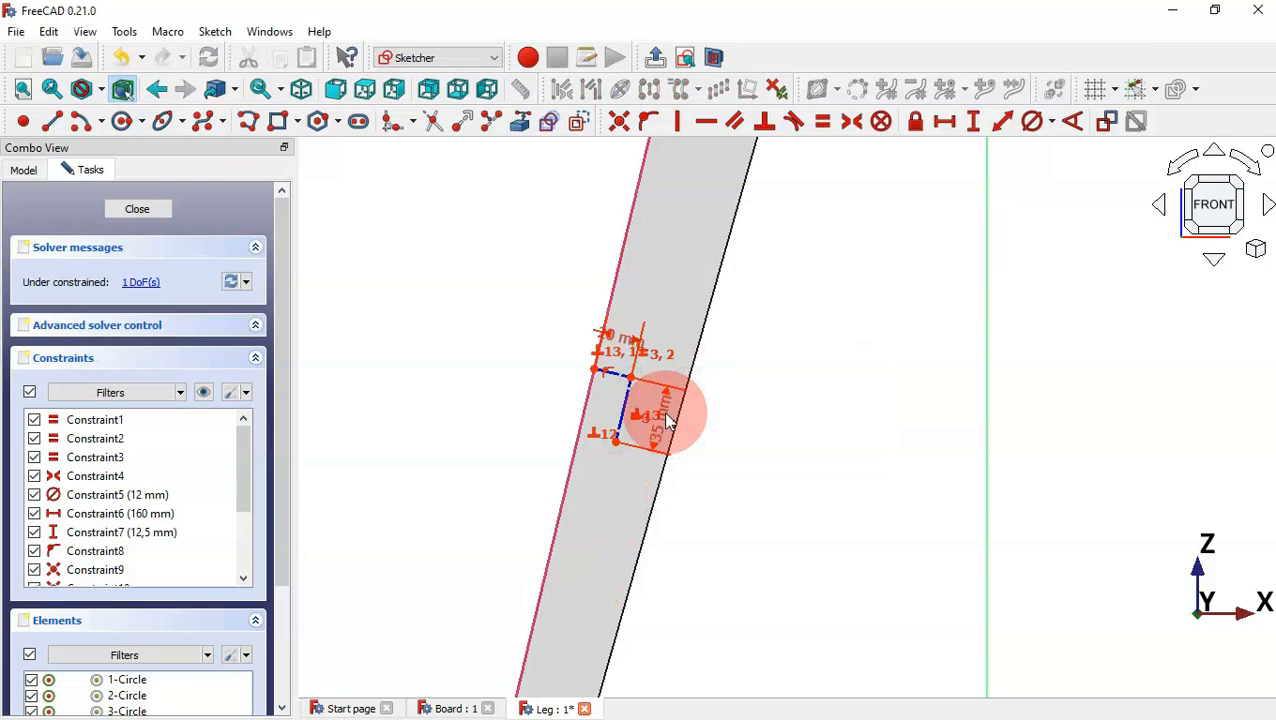
pyautogui.scroll(3, 620, 430)
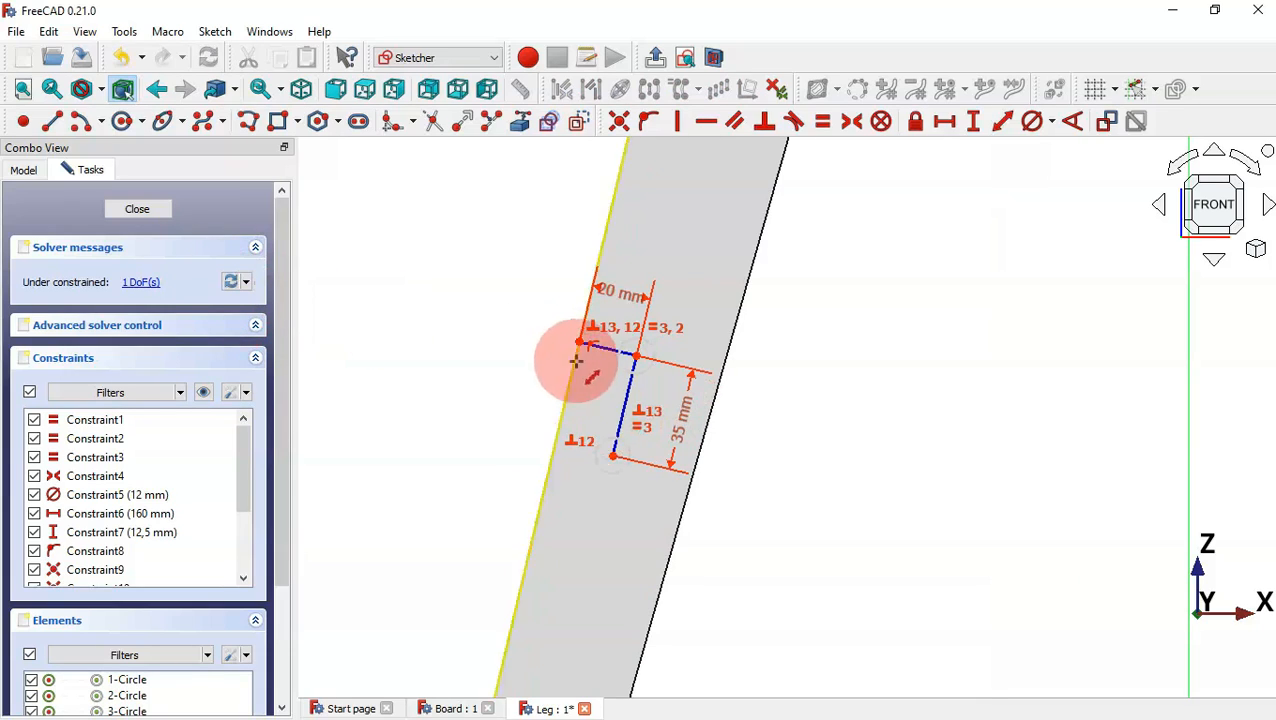
# Set the vertical distance from the upper end of the upright's outer edge to the polyline's start point on that edge to 420 mm
pyautogui.scroll(-3, 759, 391)
pyautogui.scroll(-5, 757, 395)
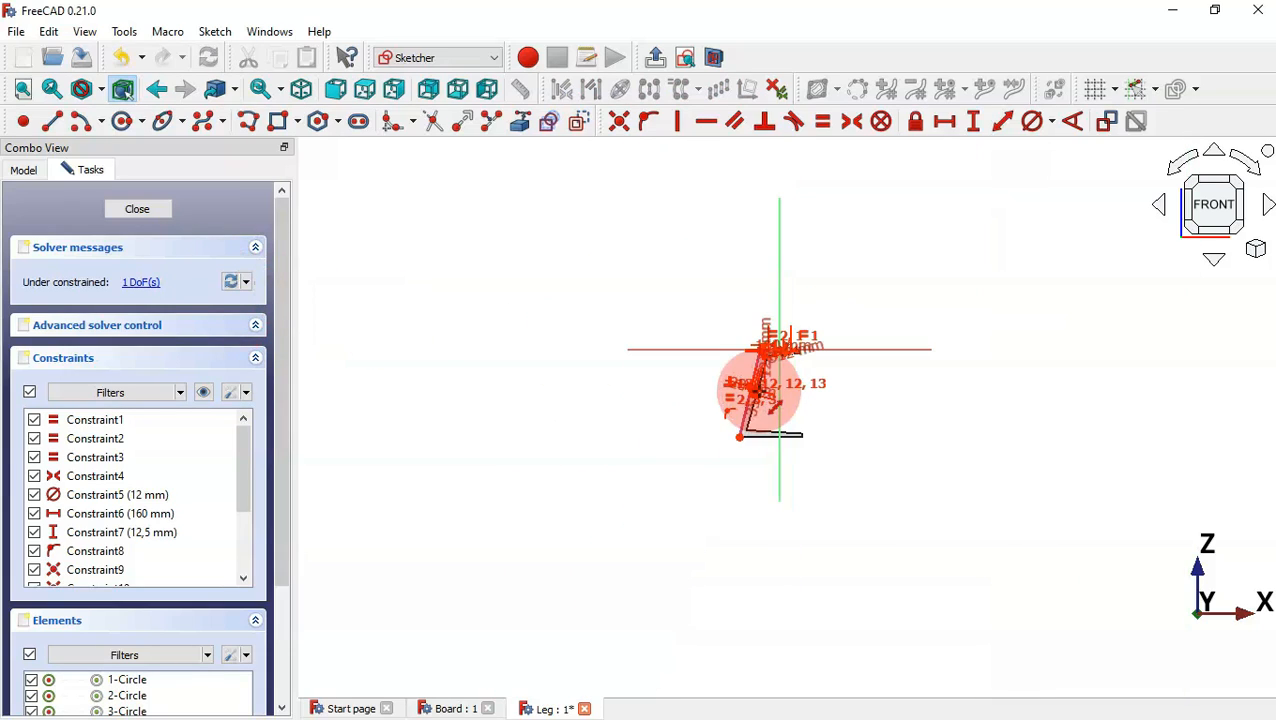
pyautogui.scroll(4, 760, 398)
pyautogui.scroll(2, 775, 218)
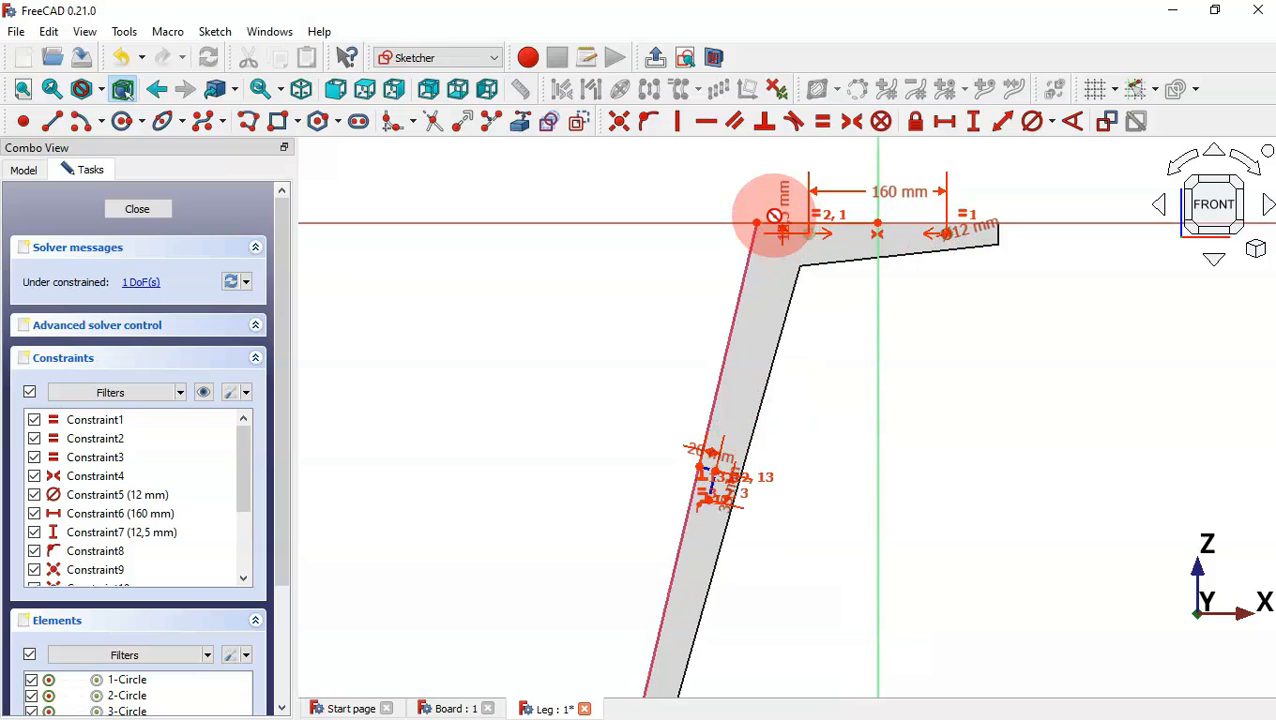
pyautogui.click(978, 121)
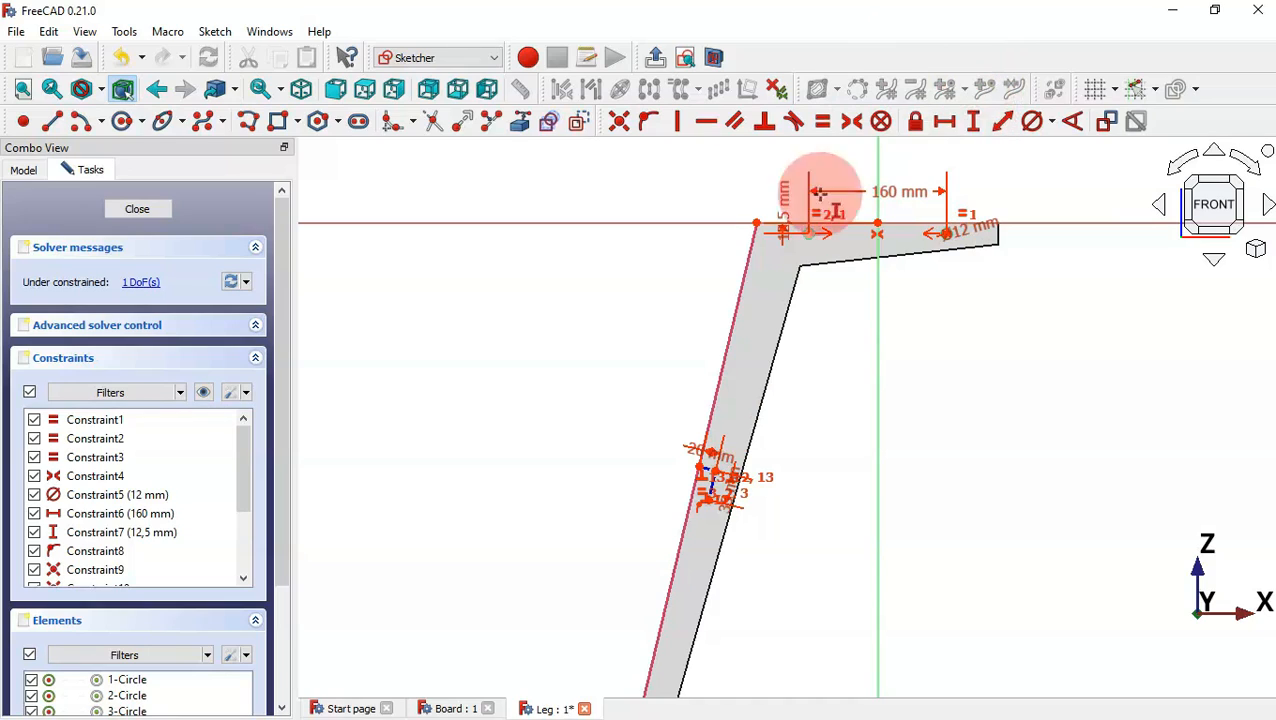
pyautogui.click(758, 224)
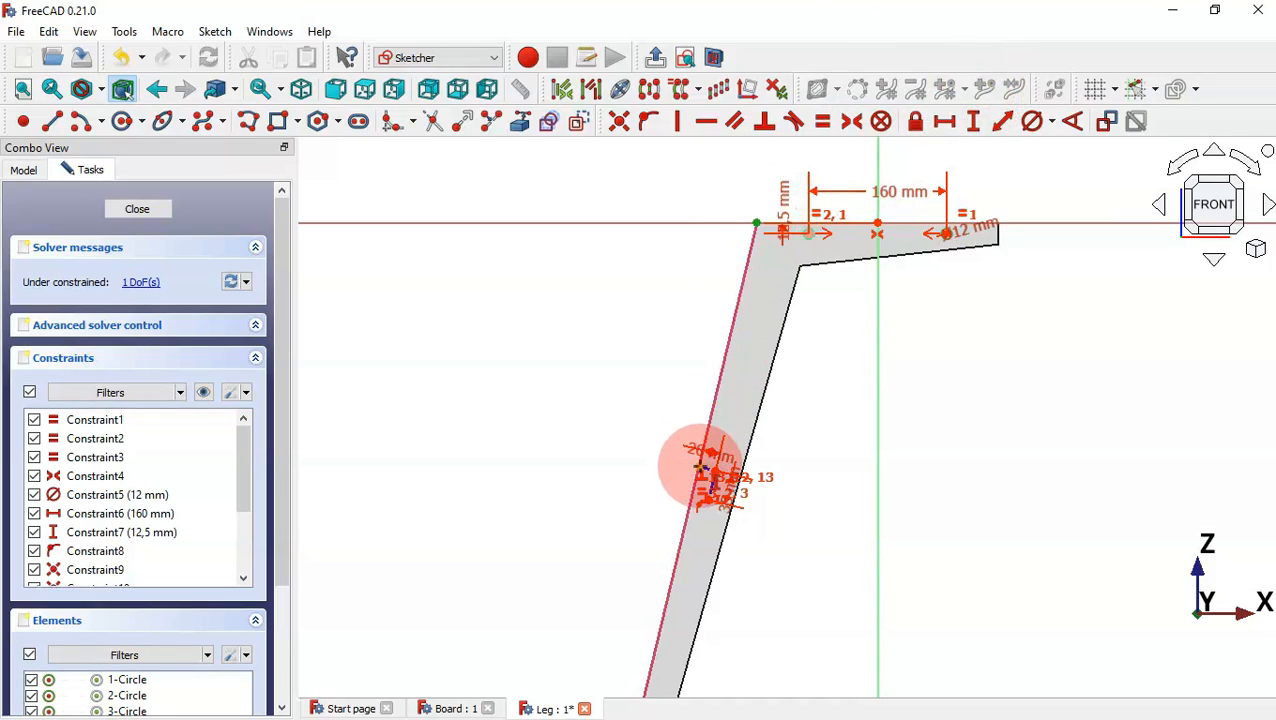
pyautogui.click(700, 465)
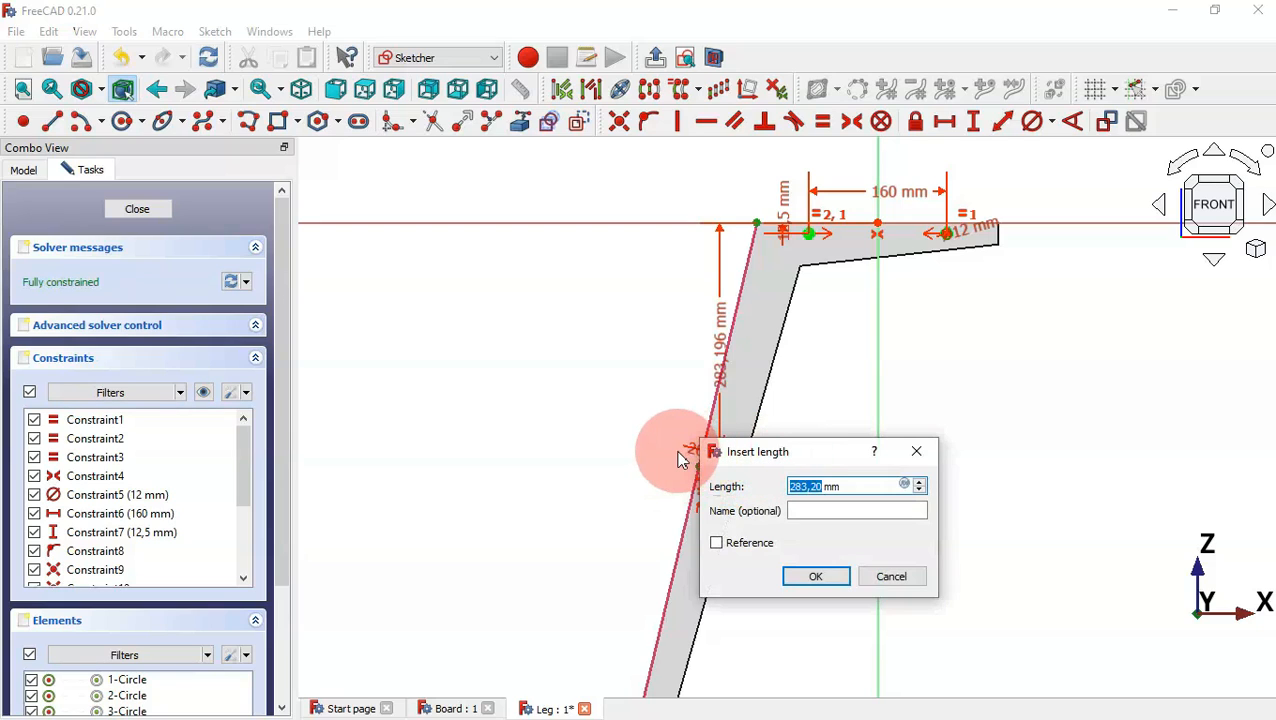
pyautogui.press('Return')
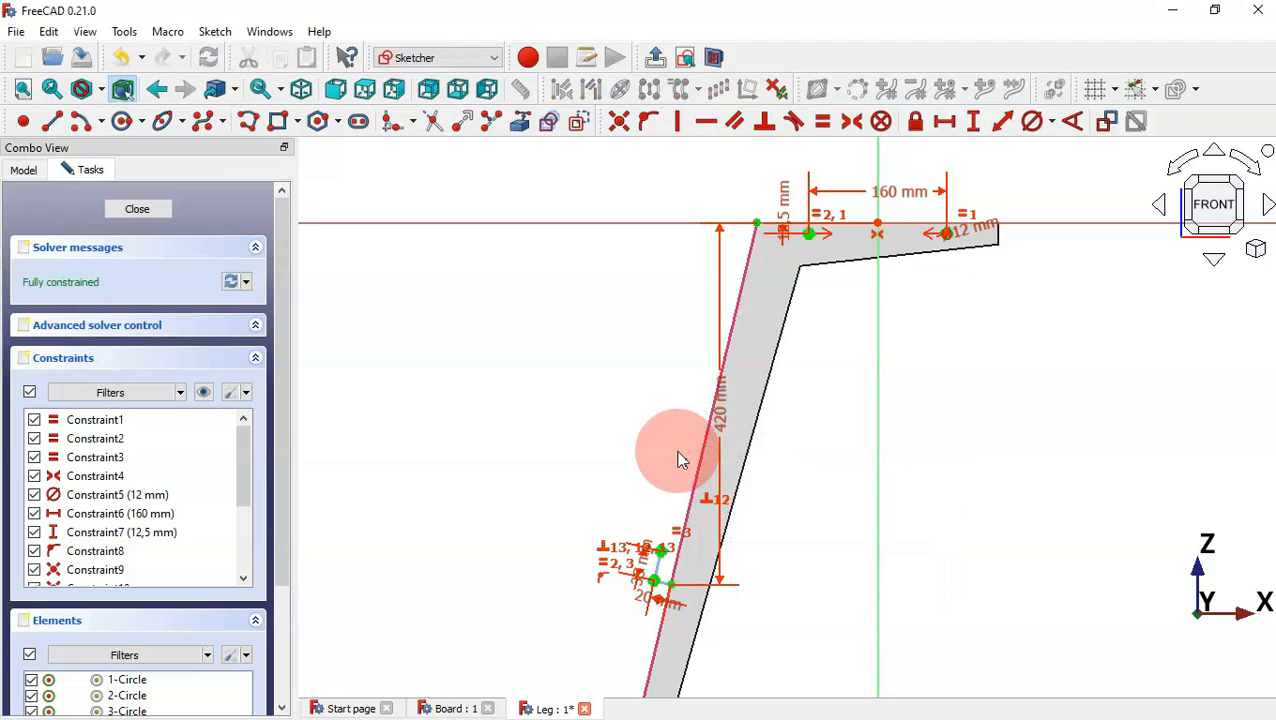
# Delete the 20 mm length dimension of the short segment between the upright's outer edge and the lower circle
pyautogui.scroll(3, 695, 645)
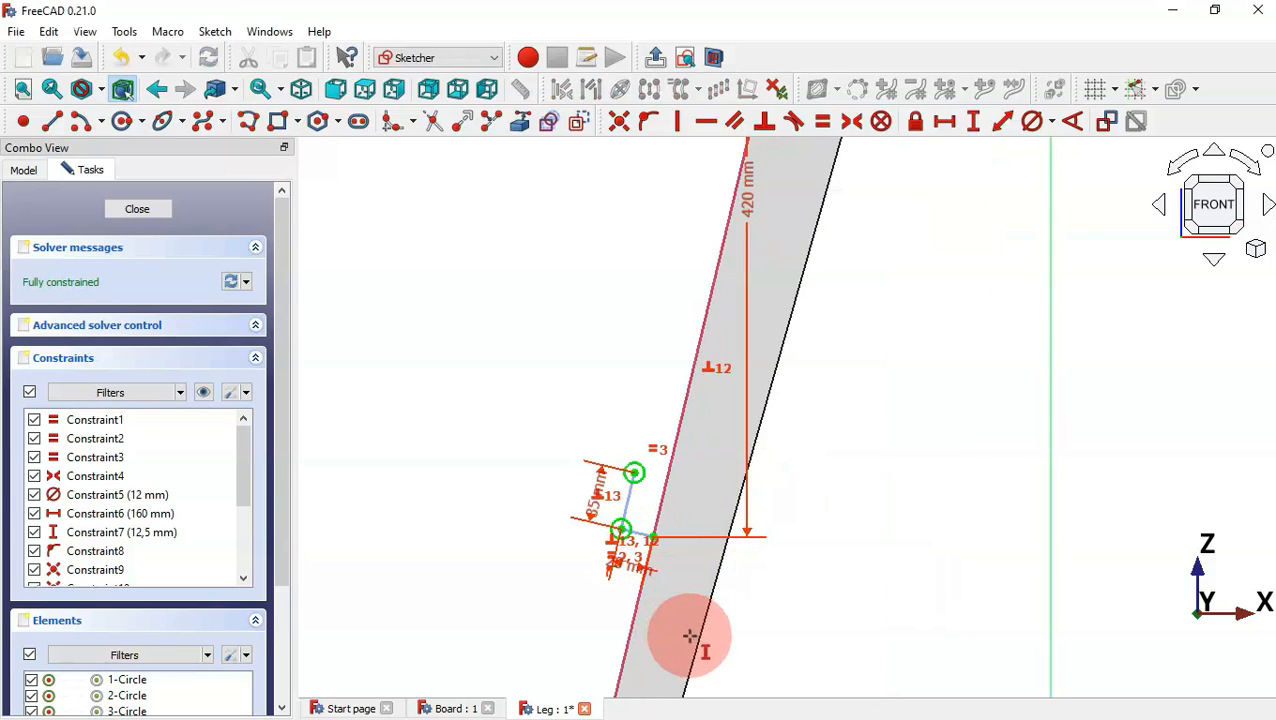
pyautogui.scroll(3, 672, 515)
pyautogui.scroll(-3, 666, 511)
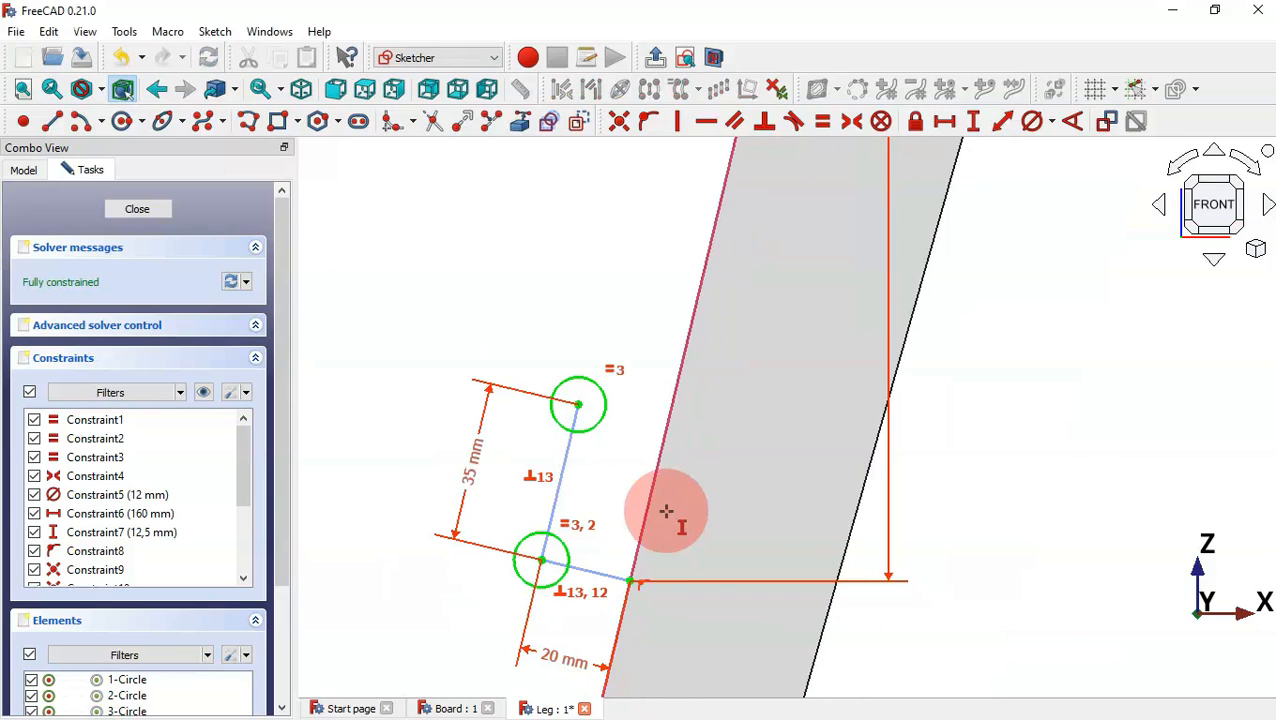
pyautogui.scroll(-2, 683, 464)
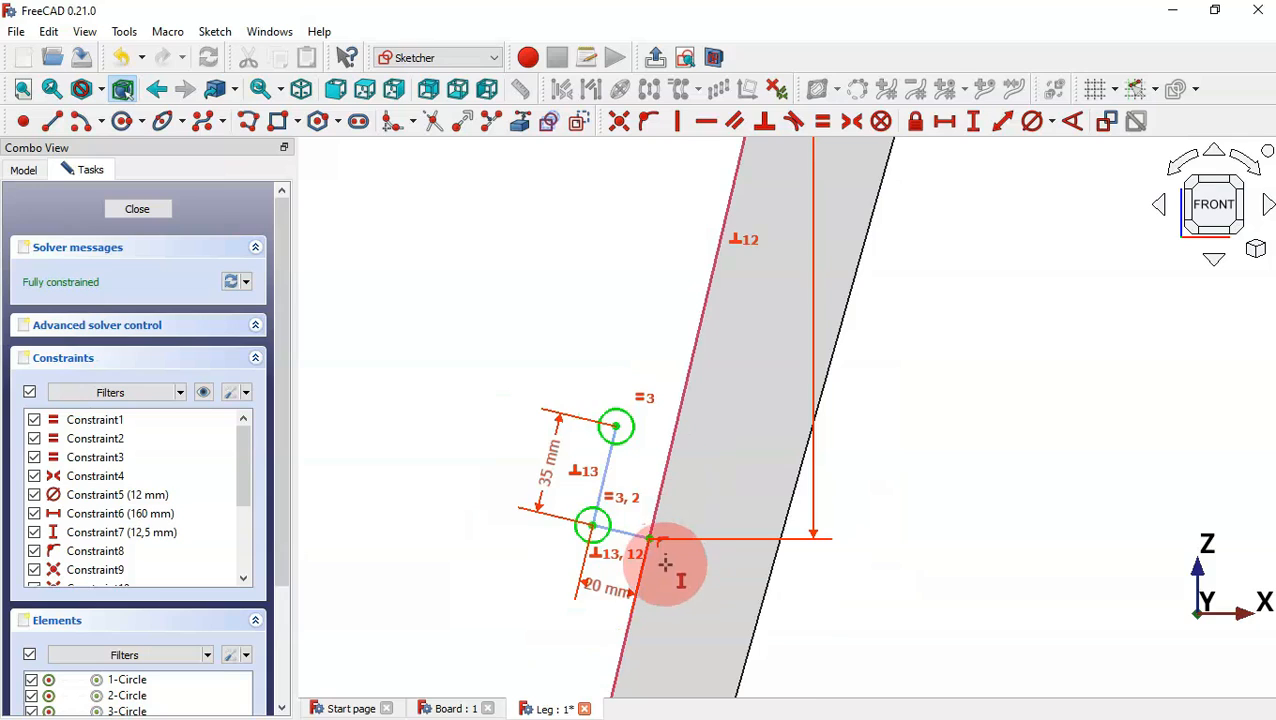
pyautogui.scroll(3, 664, 562)
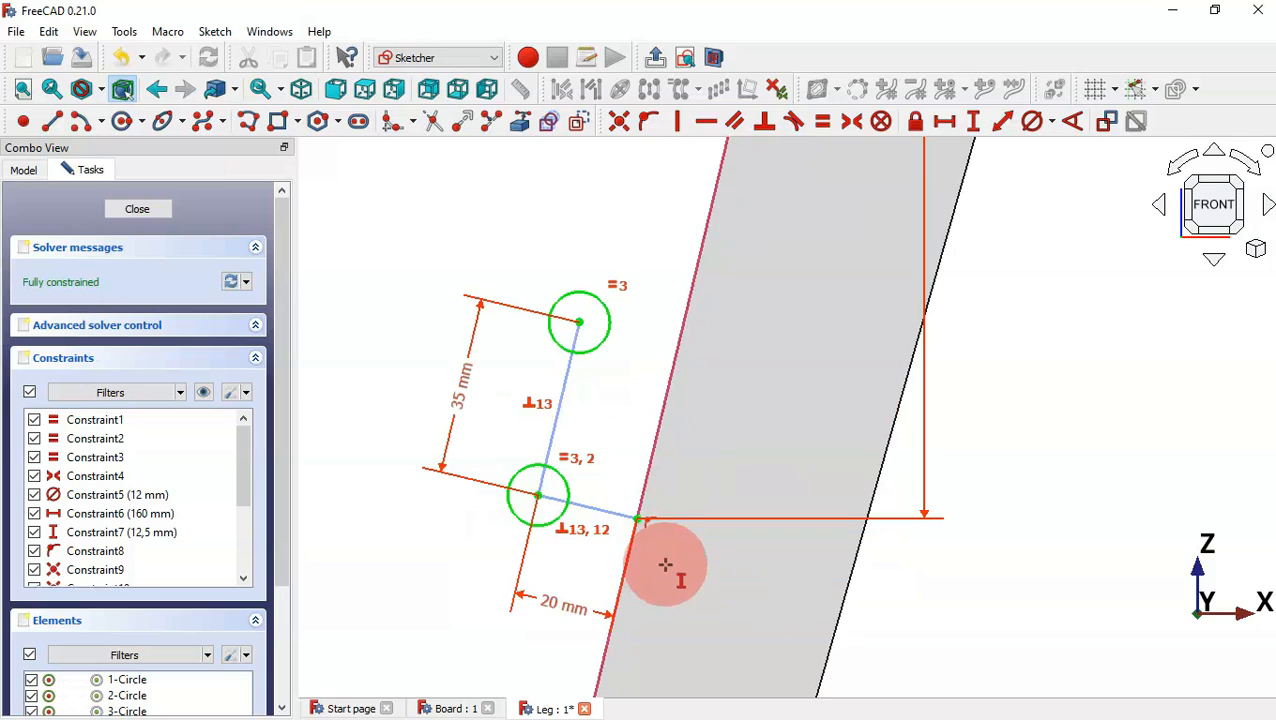
pyautogui.click(562, 605)
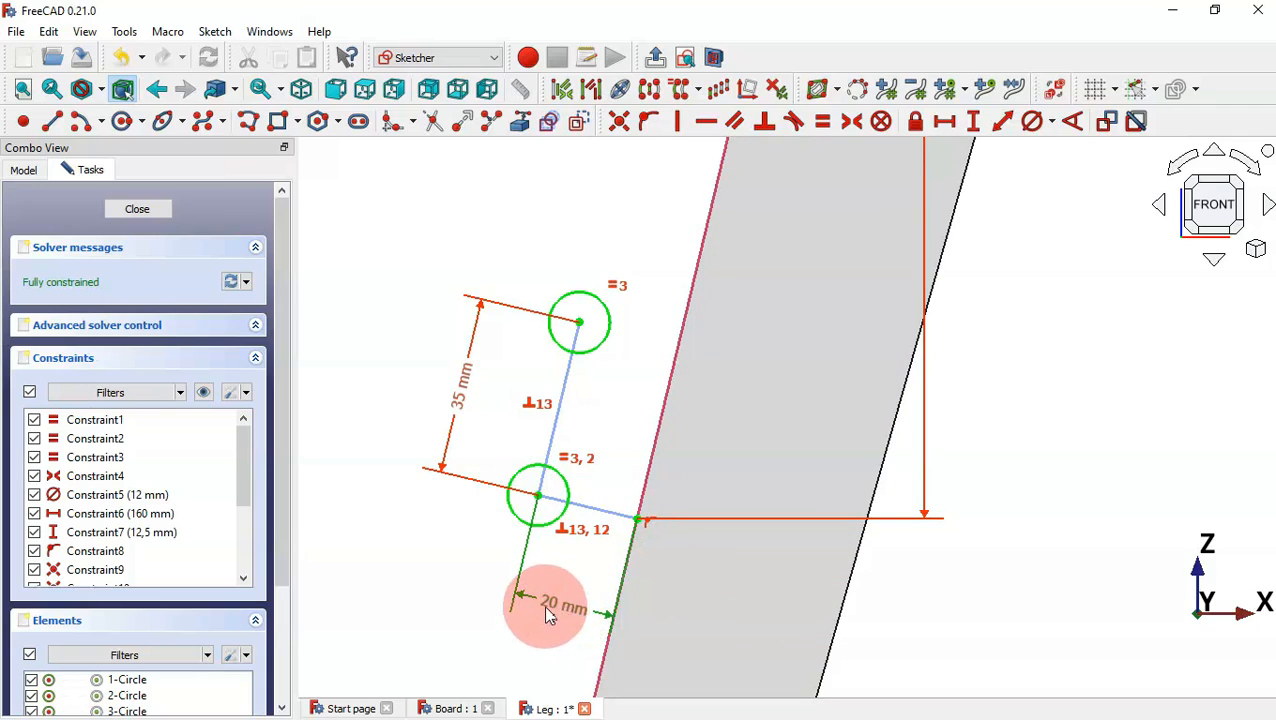
pyautogui.press('Delete')
# Move the two connected circles across the outer edge so they lie inside the leg's upright
pyautogui.click(537, 498)
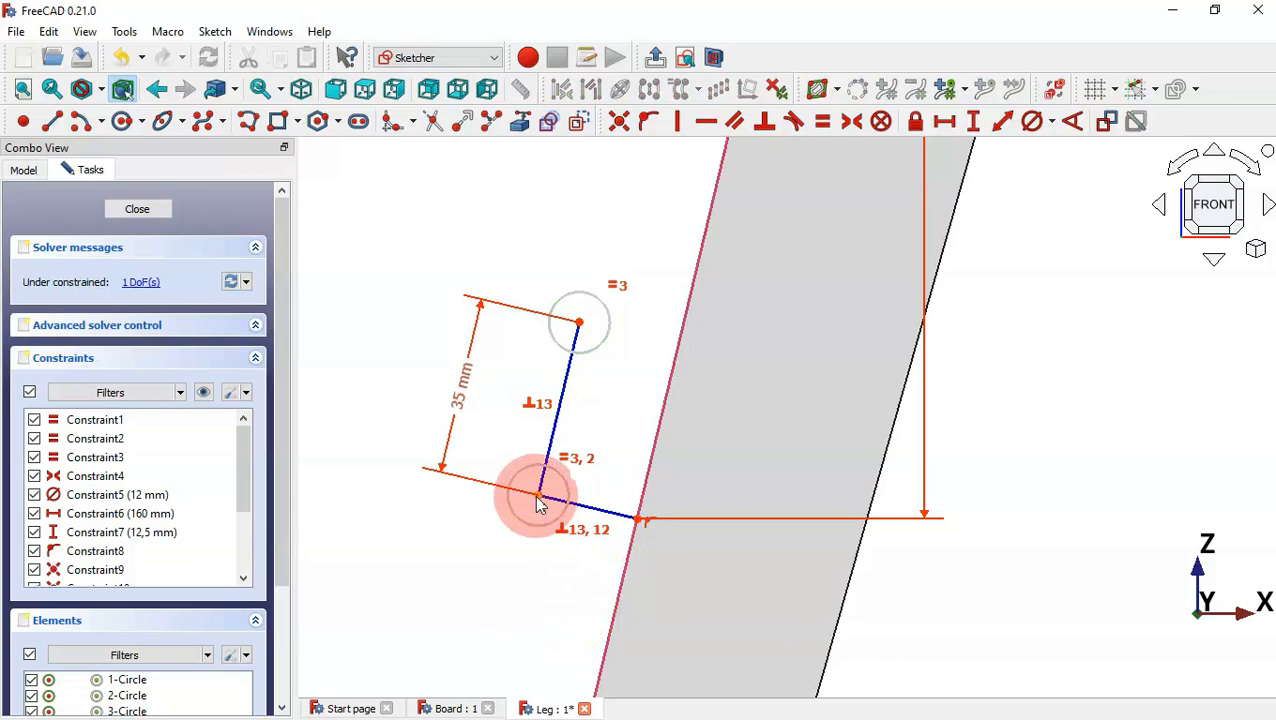
pyautogui.moveTo(538, 496)
pyautogui.mouseDown()
pyautogui.moveTo(722, 576)
pyautogui.moveTo(775, 624)
pyautogui.mouseUp()
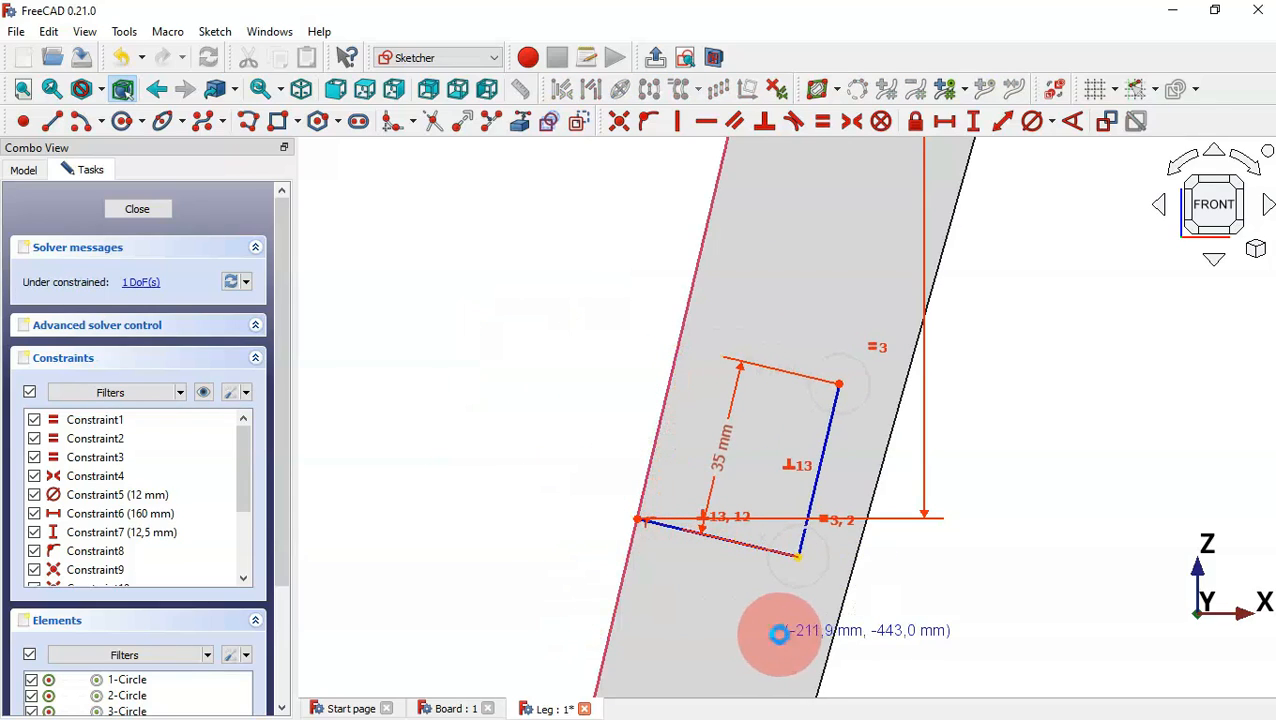
pyautogui.click(830, 380)
pyautogui.moveTo(840, 397)
pyautogui.mouseDown()
pyautogui.moveTo(760, 625)
pyautogui.moveTo(813, 597)
pyautogui.moveTo(793, 587)
pyautogui.mouseUp()
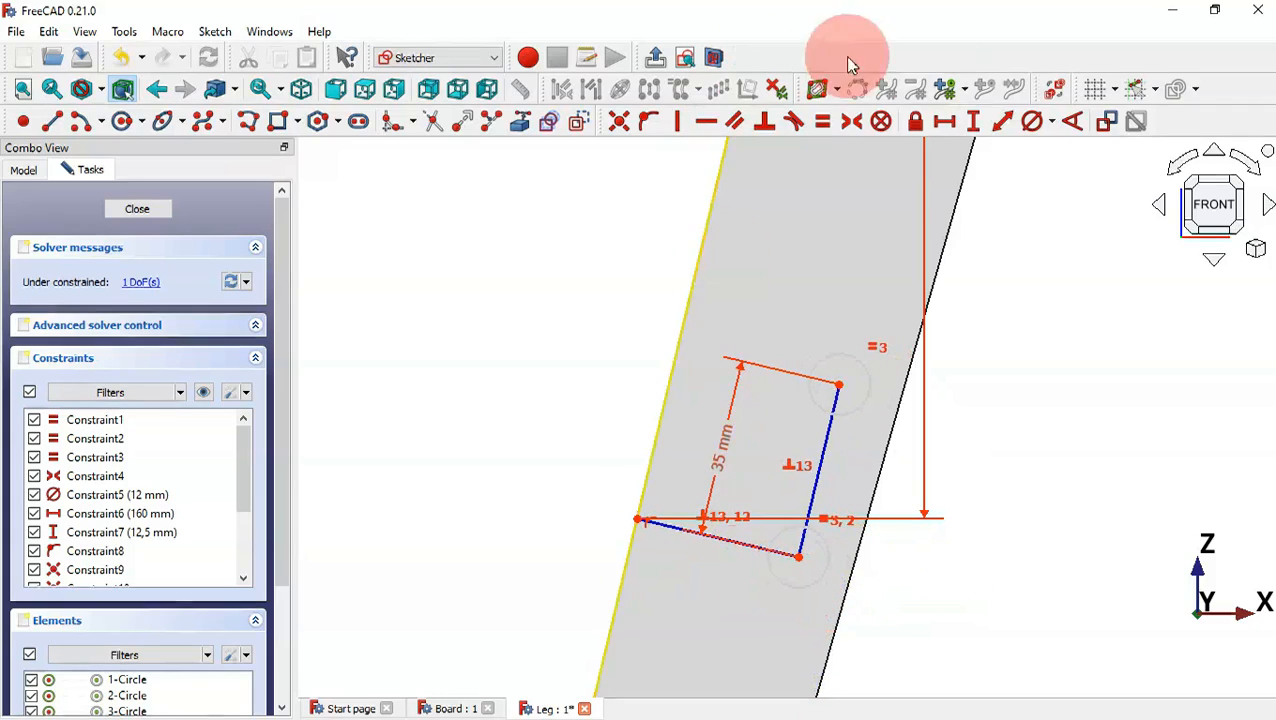
# Set the length of the short segment from the upright's outer edge to the lower circle's centre to 20 mm
pyautogui.click(1001, 124)
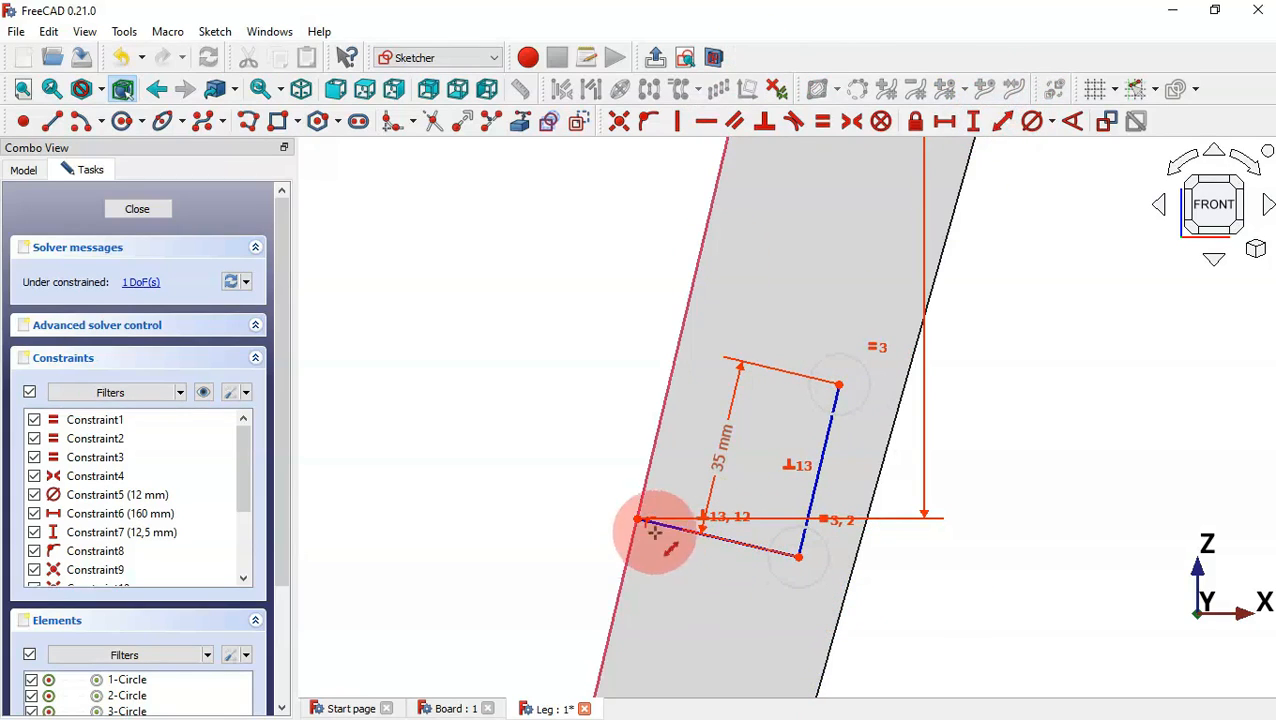
pyautogui.click(678, 531)
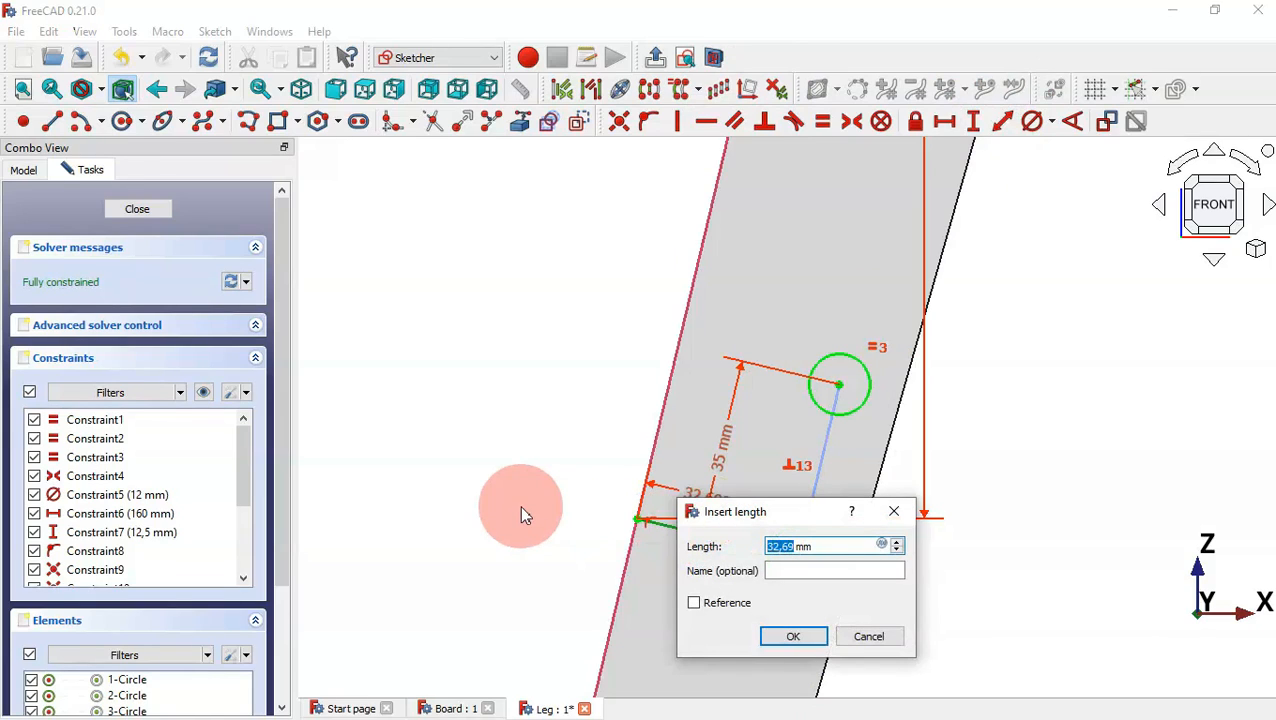
pyautogui.write('20')
pyautogui.press('Return')
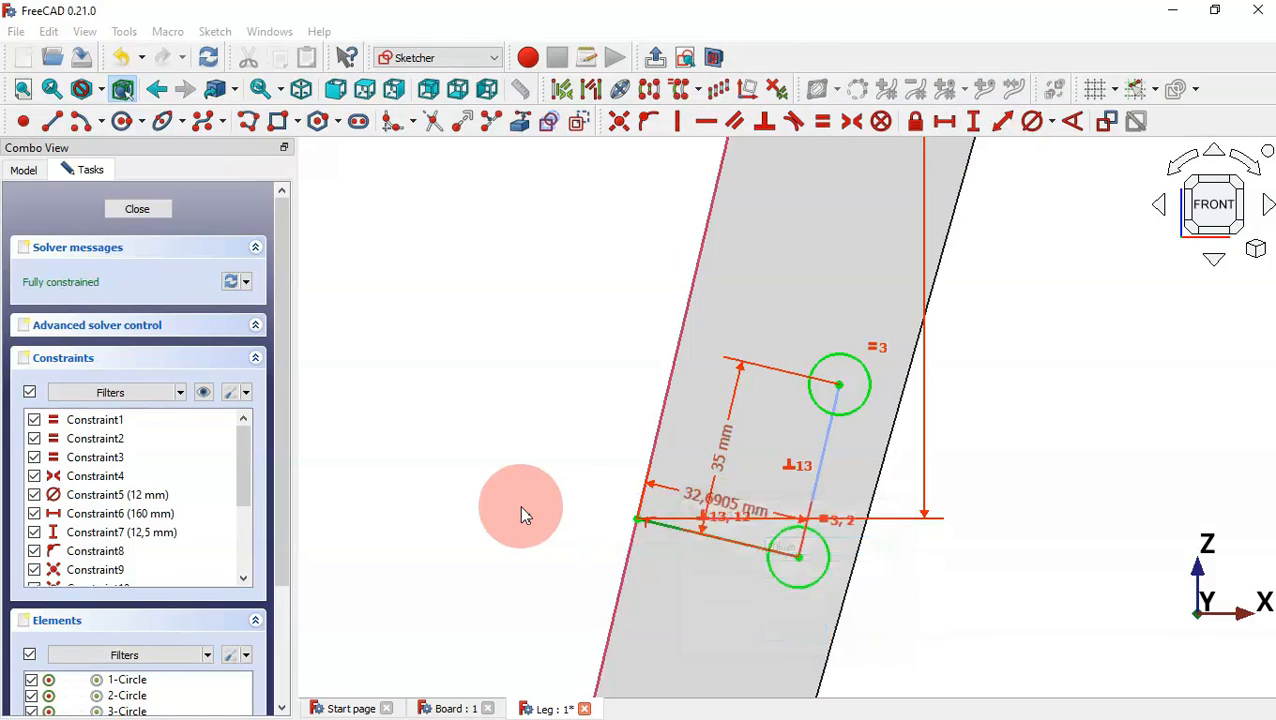
pyautogui.scroll(-8, 700, 540)
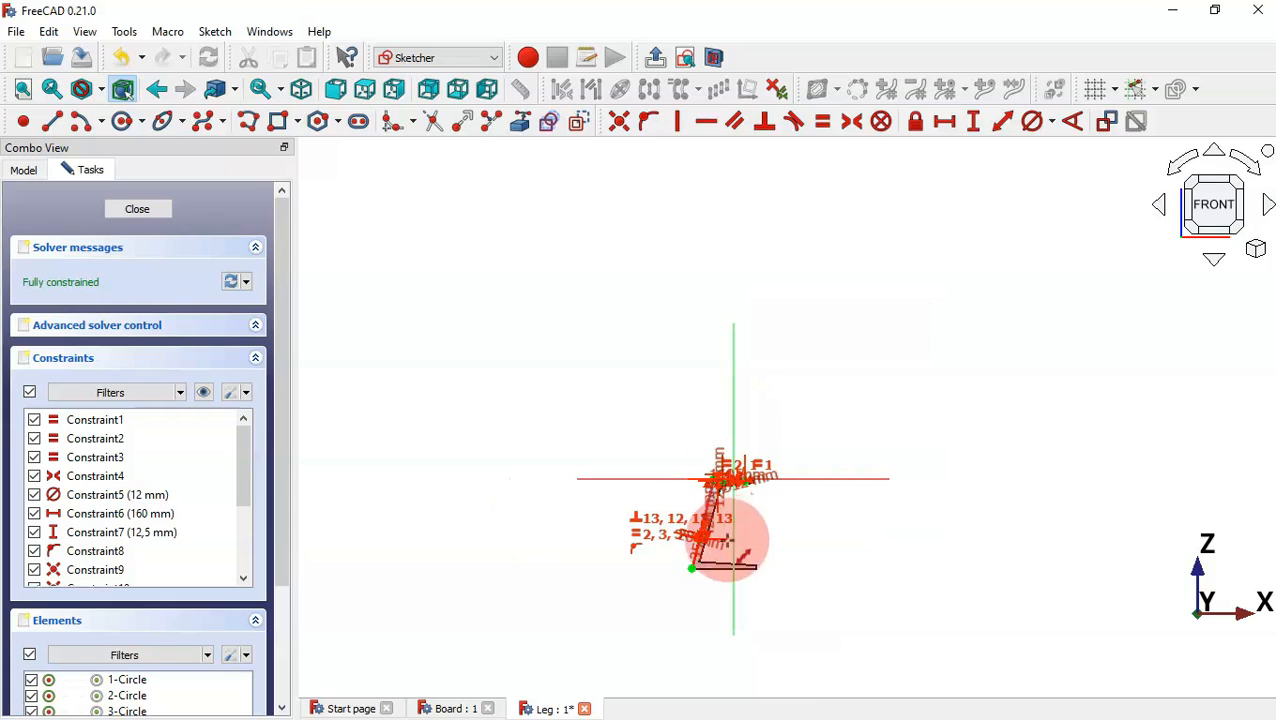
# Move the 420 mm vertical dimension clear of the leg, to the outer side of the upright
pyautogui.scroll(5, 708, 550)
pyautogui.scroll(2, 712, 553)
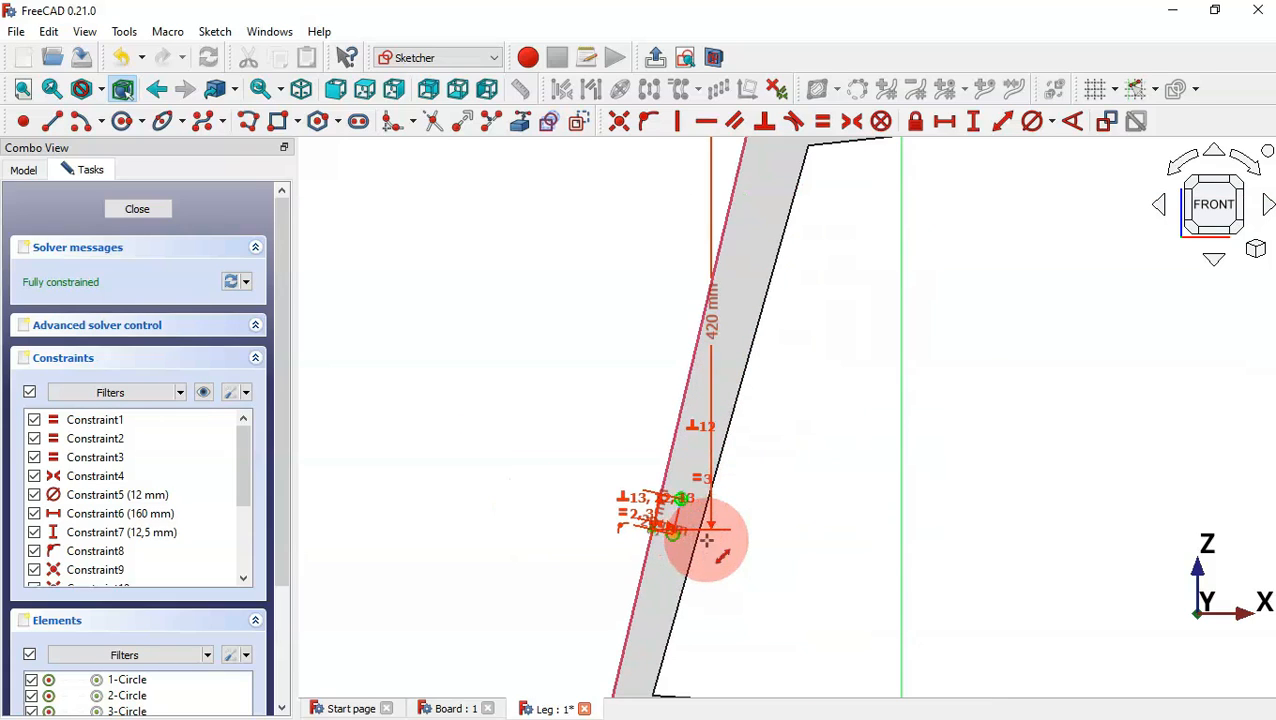
pyautogui.moveTo(712, 337); pyautogui.dragTo(455, 330)
pyautogui.scroll(-3, 763, 507)
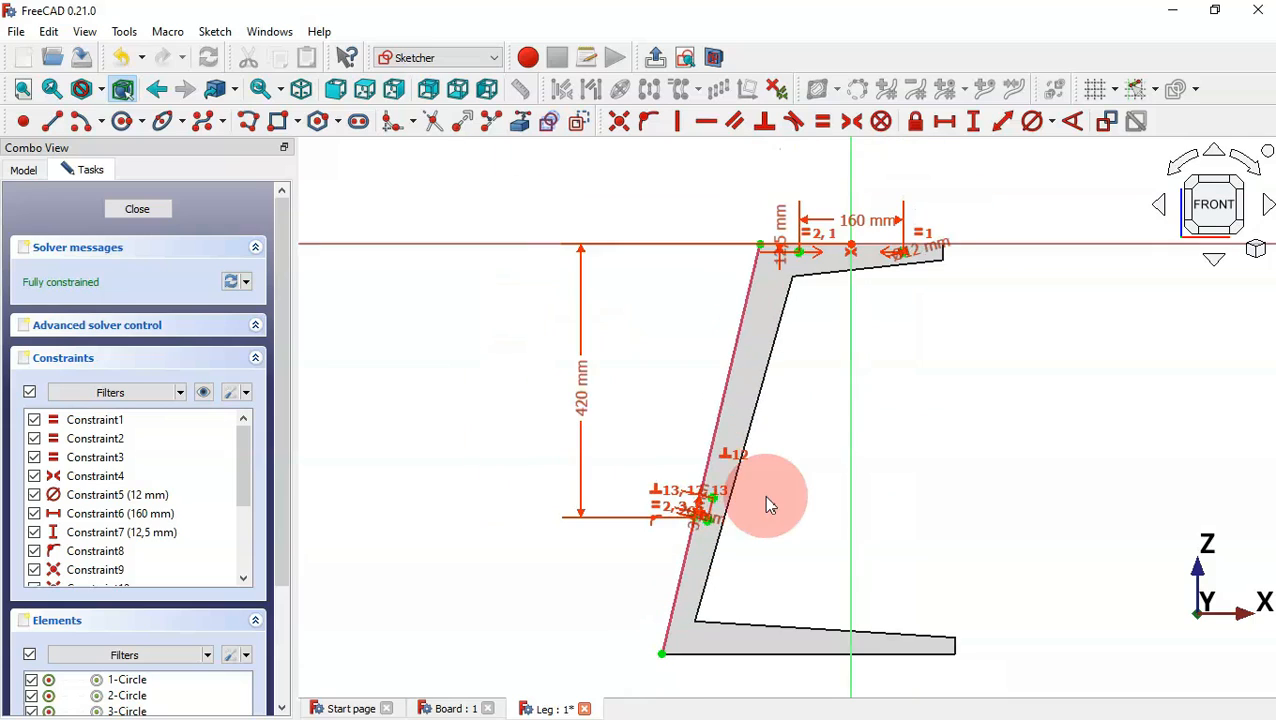
# Close the hole sketch and cut its four circles through the leg with a Pocket of type Through all
pyautogui.click(655, 58)
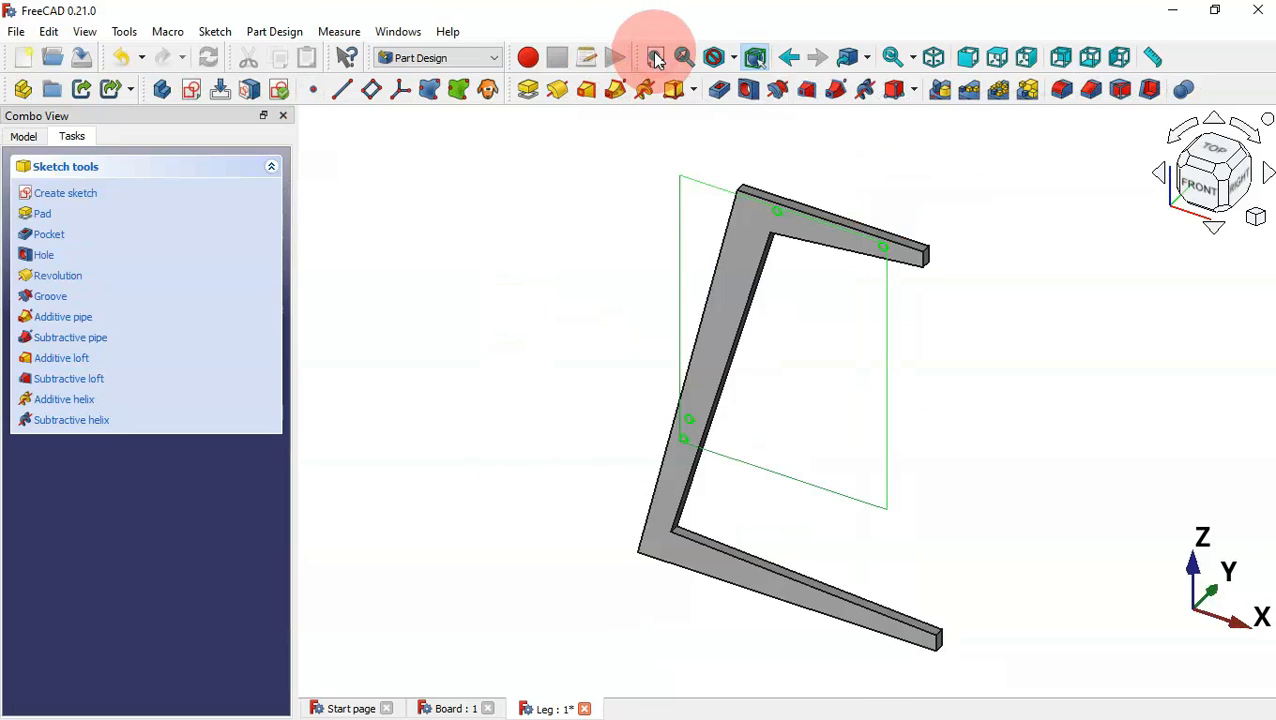
pyautogui.click(723, 90)
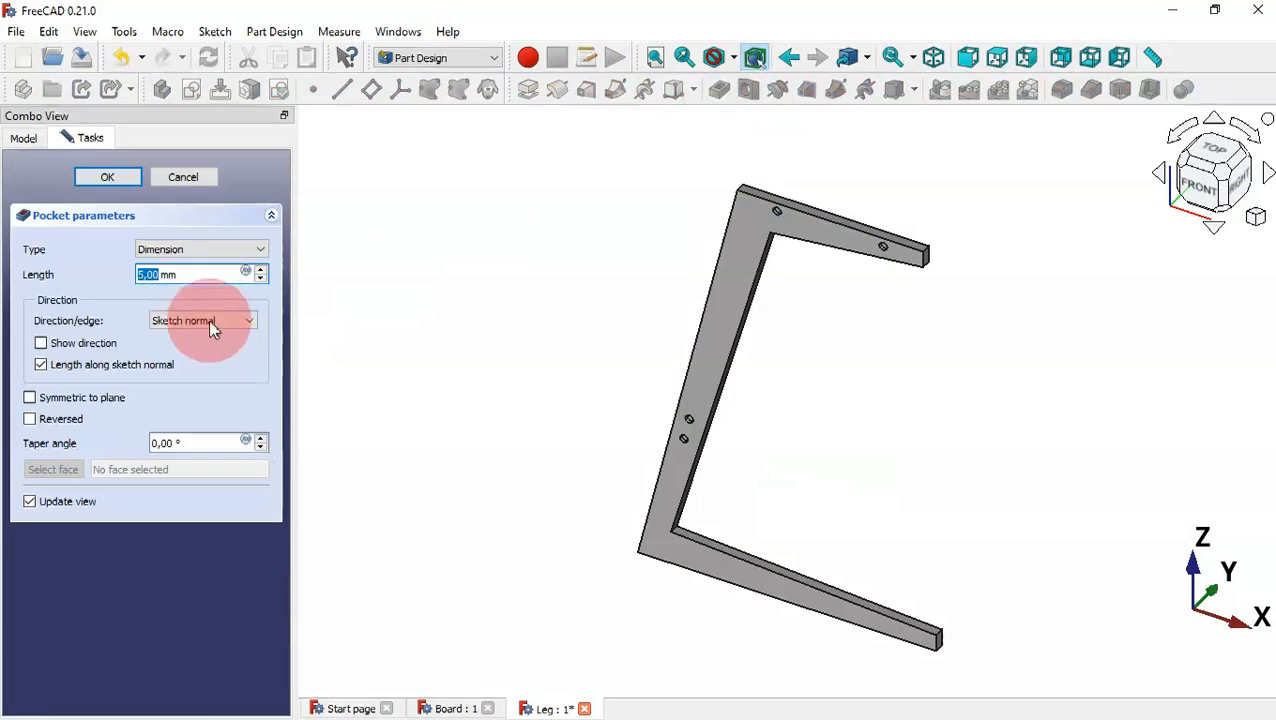
pyautogui.click(189, 251)
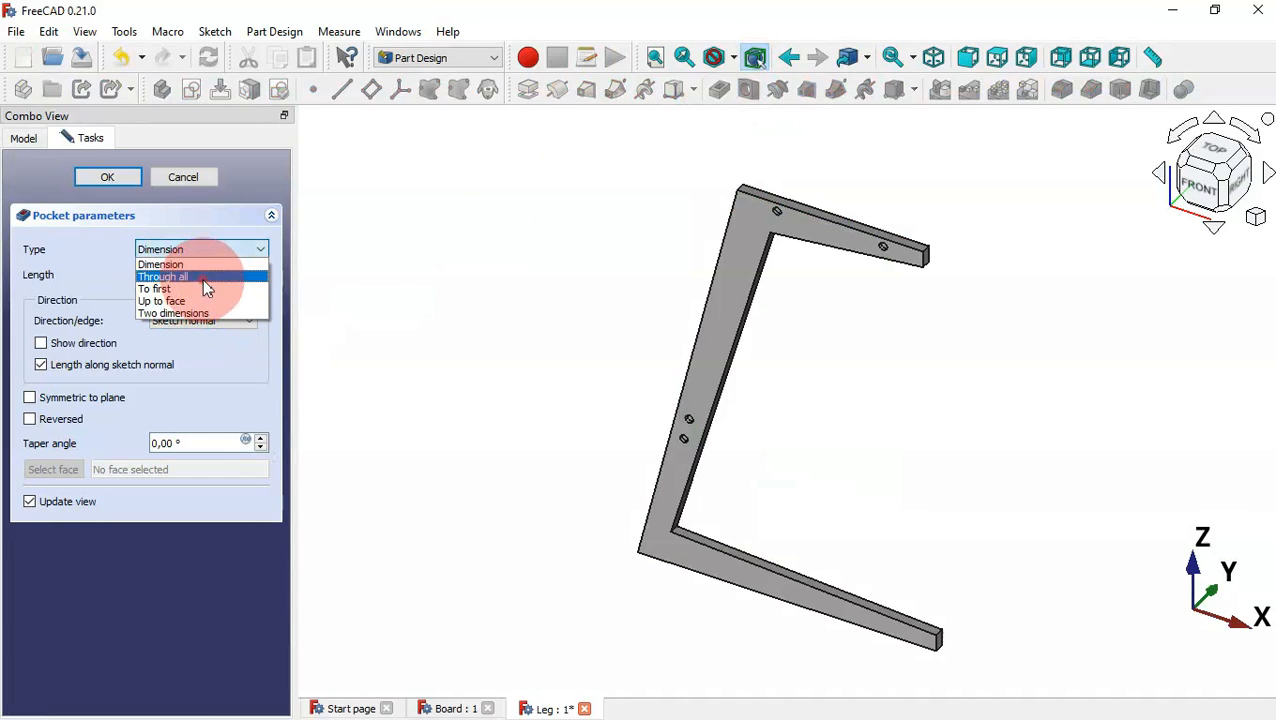
pyautogui.click(200, 277)
pyautogui.moveTo(612, 373); pyautogui.dragTo(838, 471)
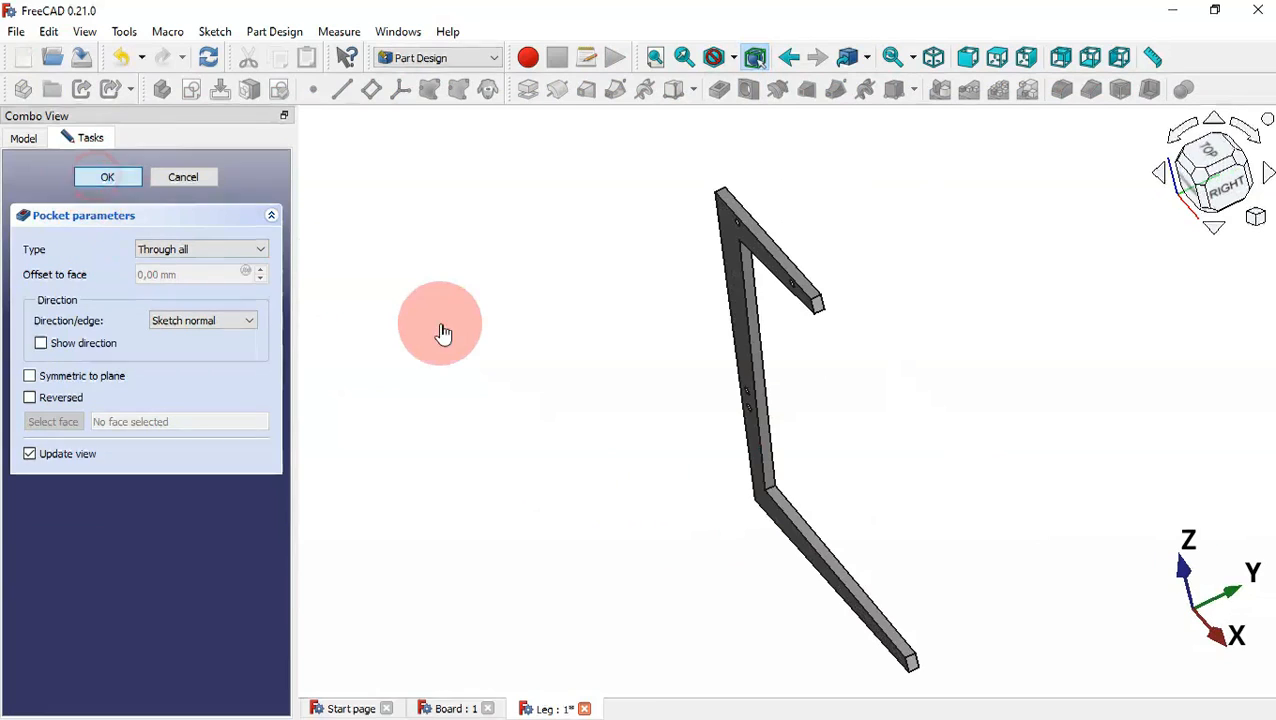
# Start a 25 mm fillet on the lower edge of the upper arm's free end, with selection of further edges enabled
pyautogui.press('0')
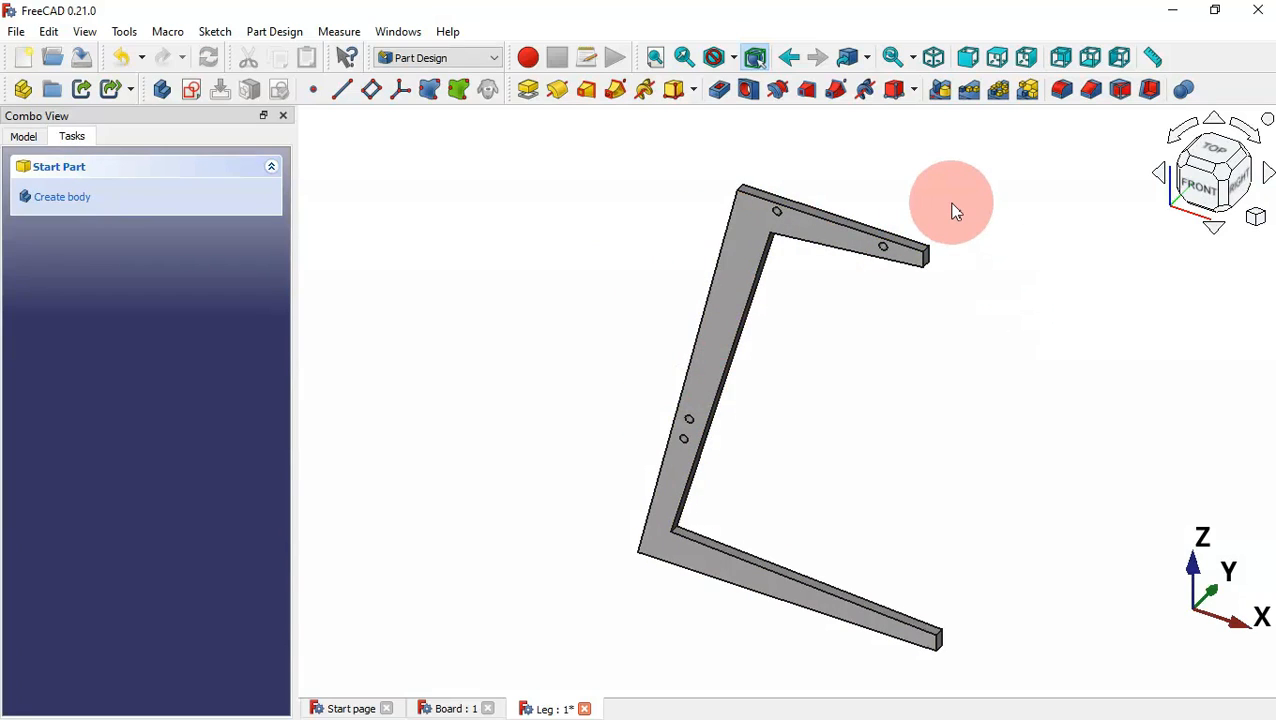
pyautogui.scroll(6, 955, 212)
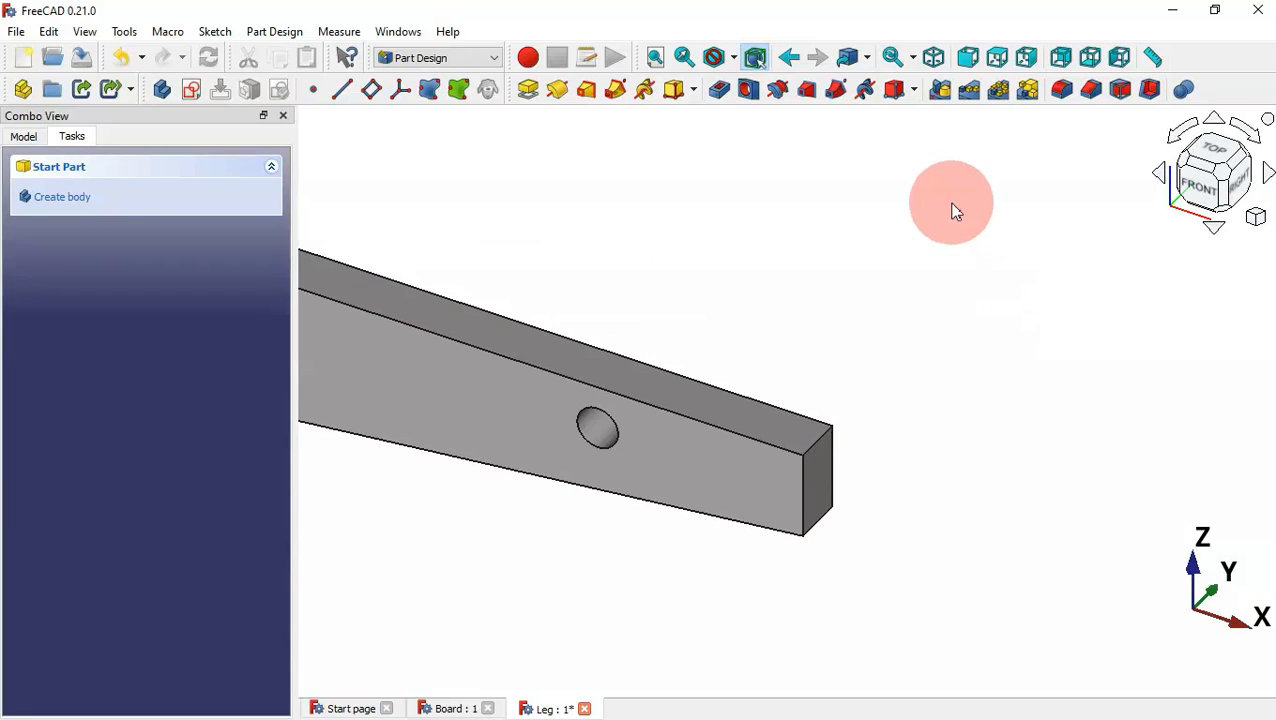
pyautogui.click(821, 525)
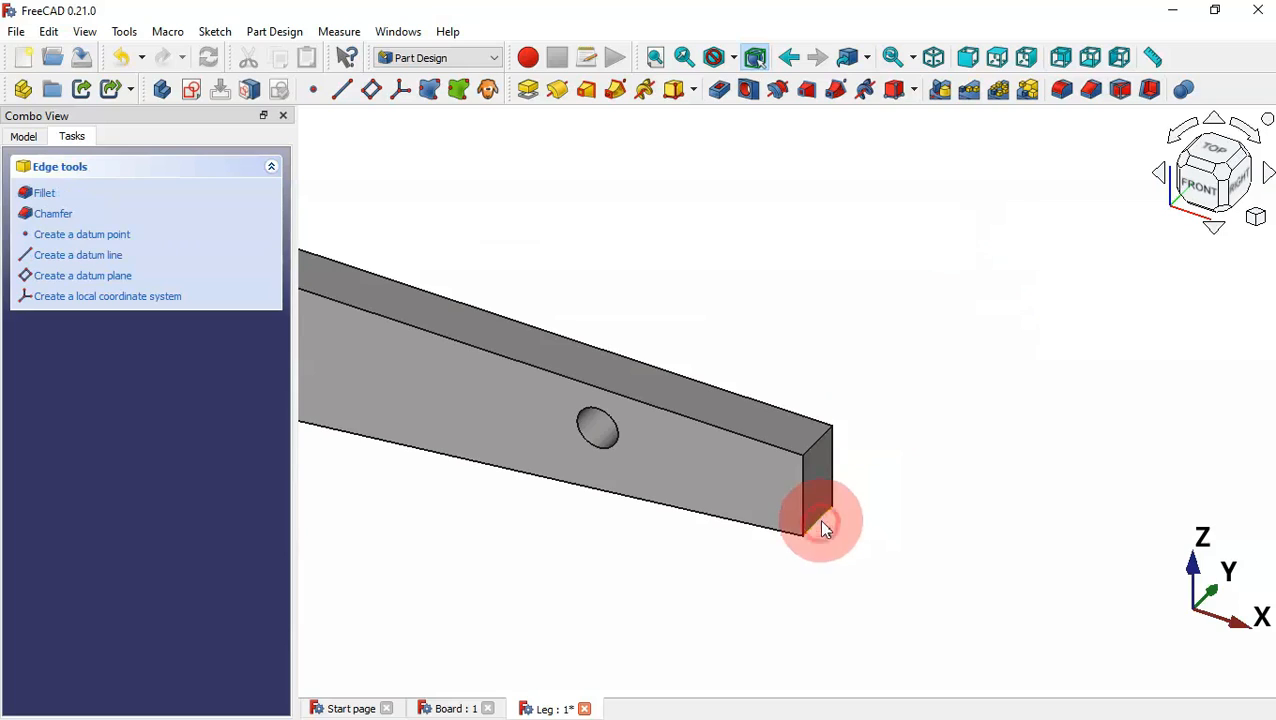
pyautogui.click(1063, 90)
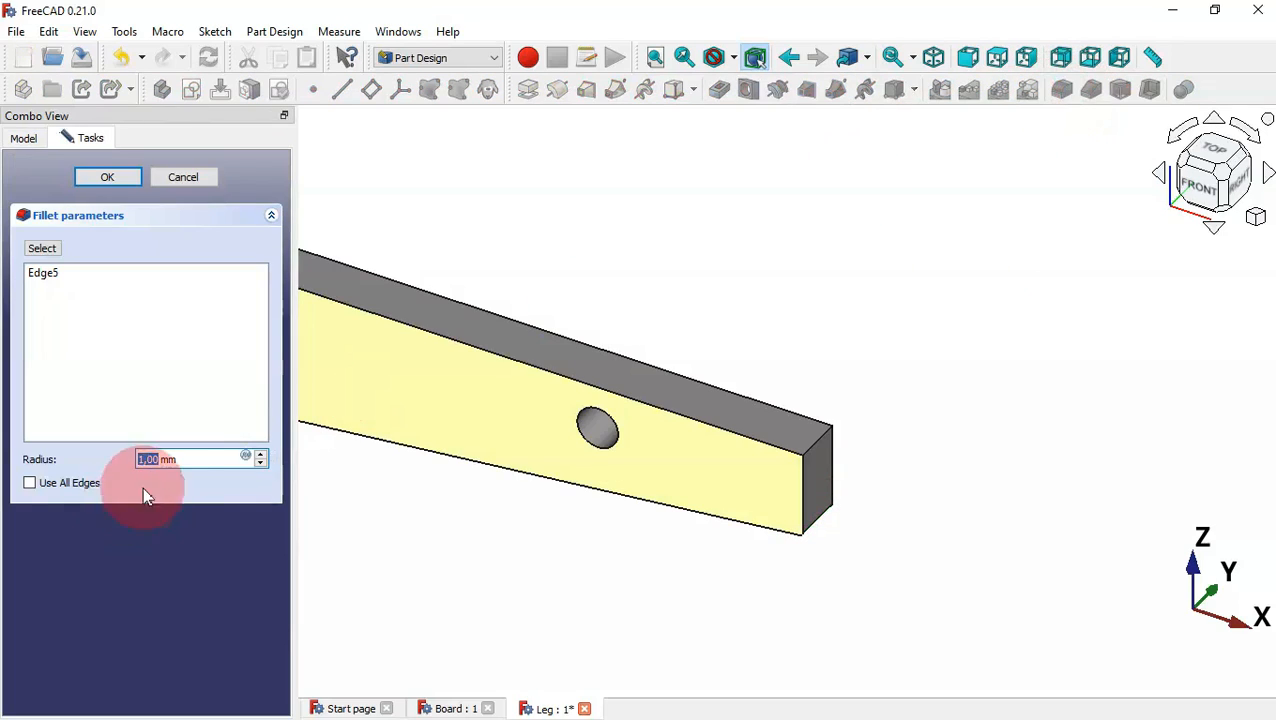
pyautogui.write('25')
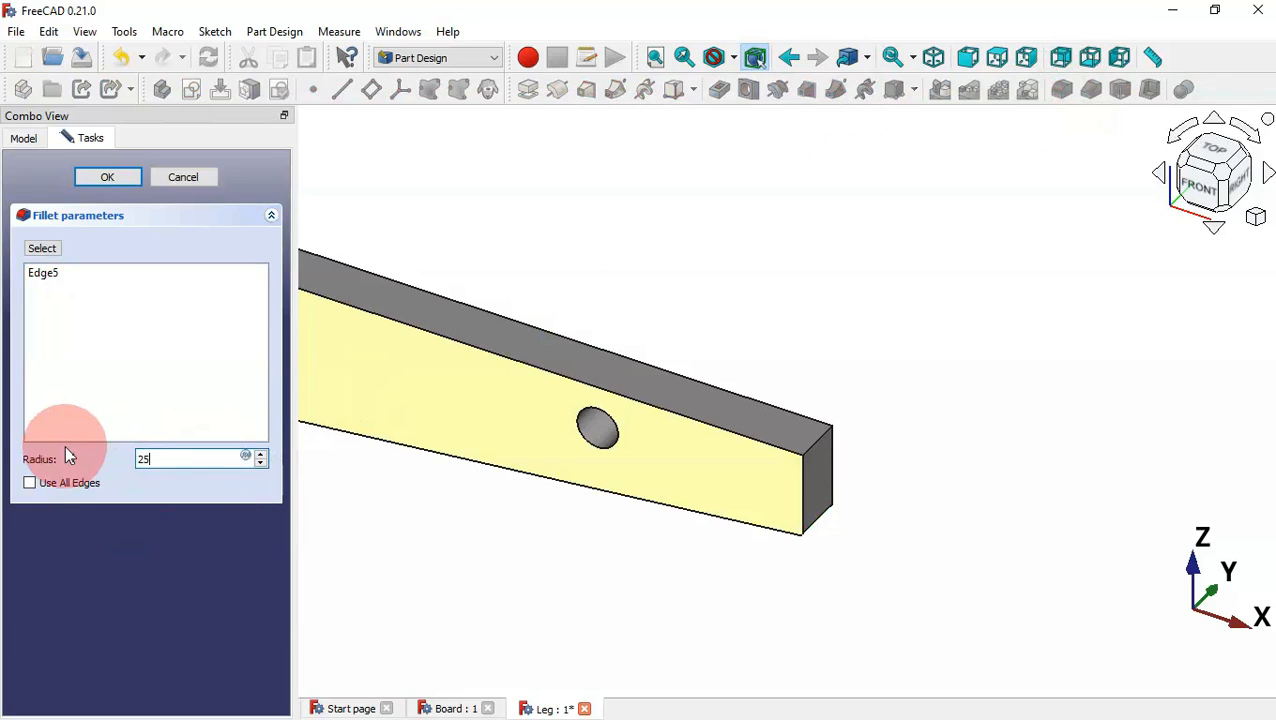
pyautogui.click(52, 254)
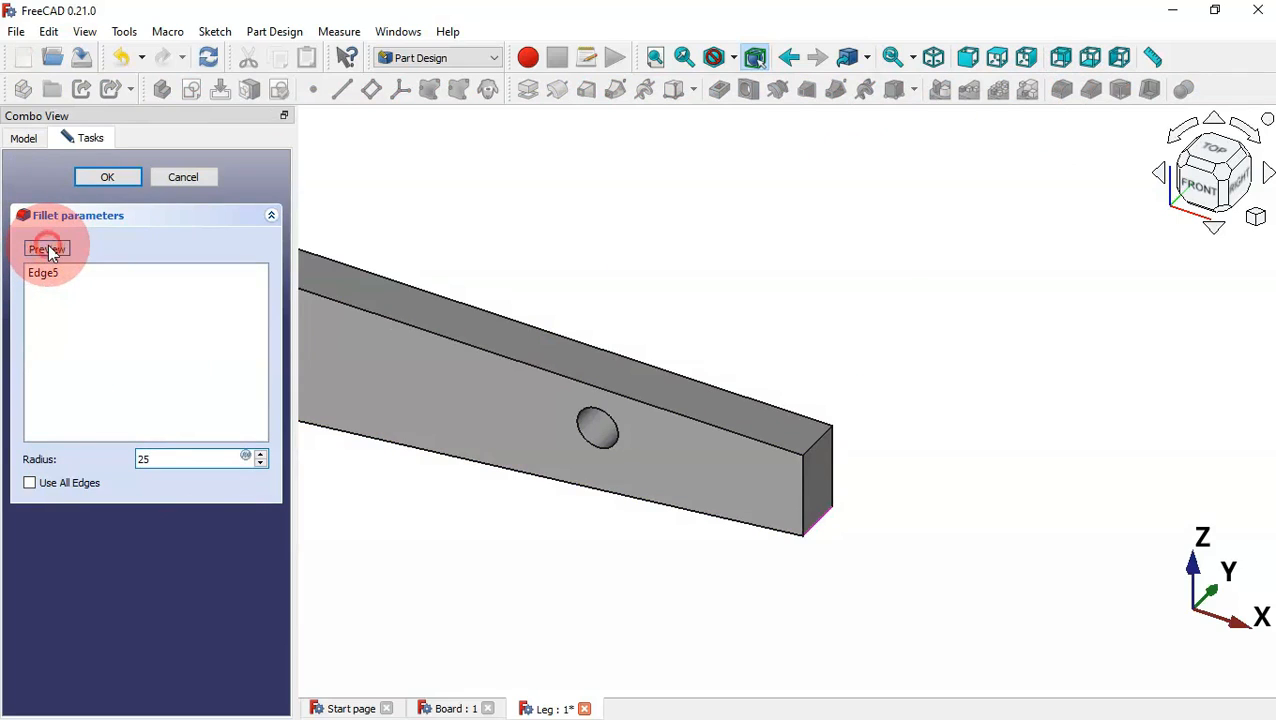
# Add the outer and inner edges of the leg's upper corner to the fillet
pyautogui.scroll(-5, 880, 256)
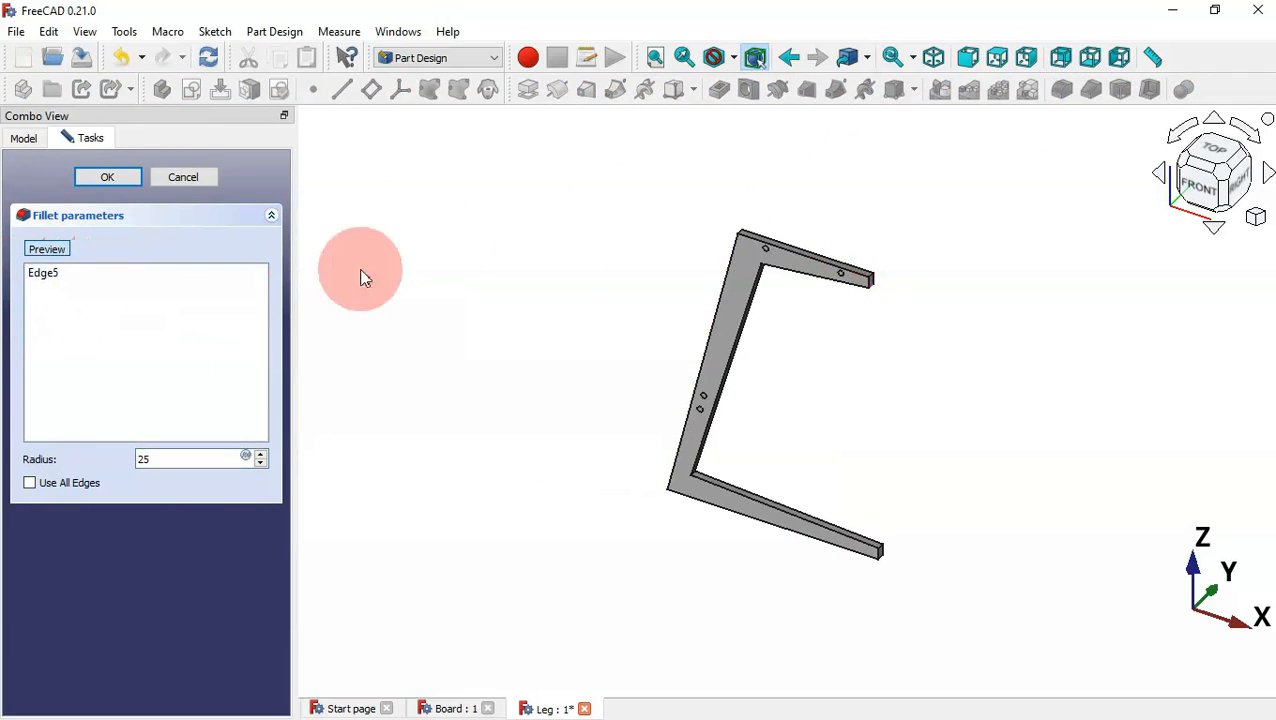
pyautogui.scroll(5, 757, 212)
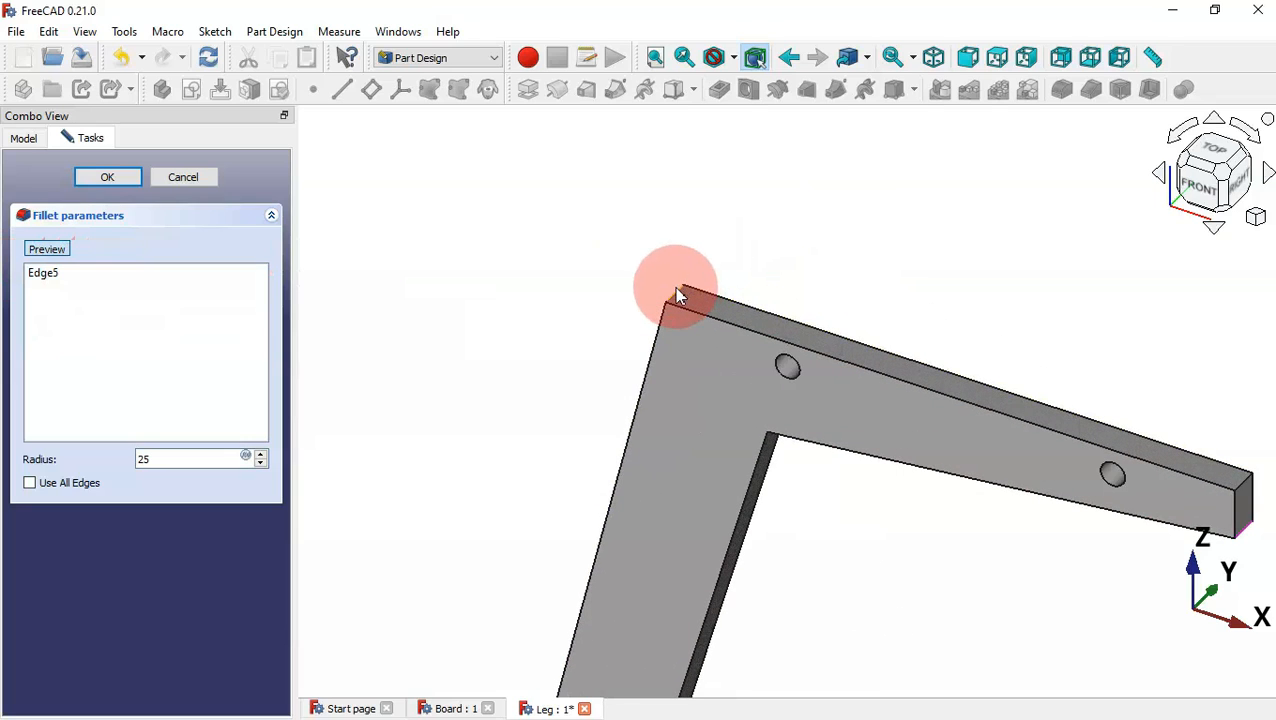
pyautogui.click(674, 289)
pyautogui.moveTo(841, 523); pyautogui.dragTo(728, 424, button='middle')
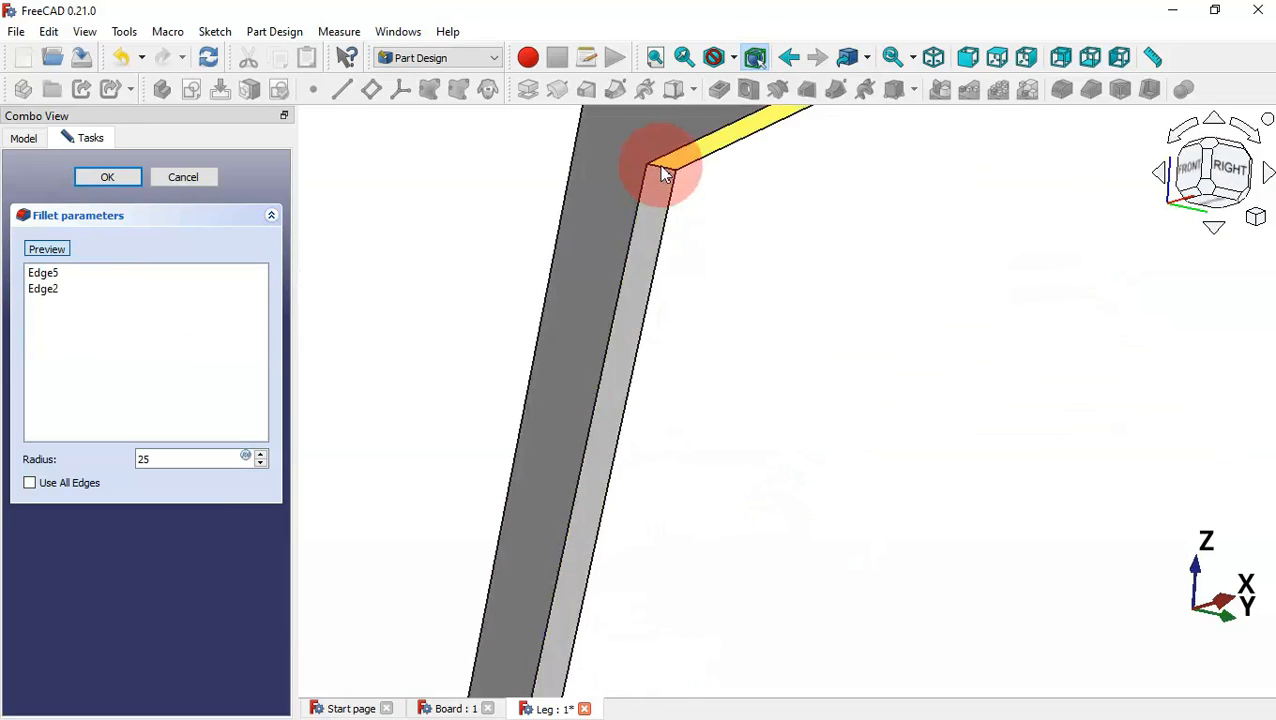
pyautogui.scroll(6, 673, 171)
pyautogui.click(674, 178)
pyautogui.scroll(-5, 843, 256)
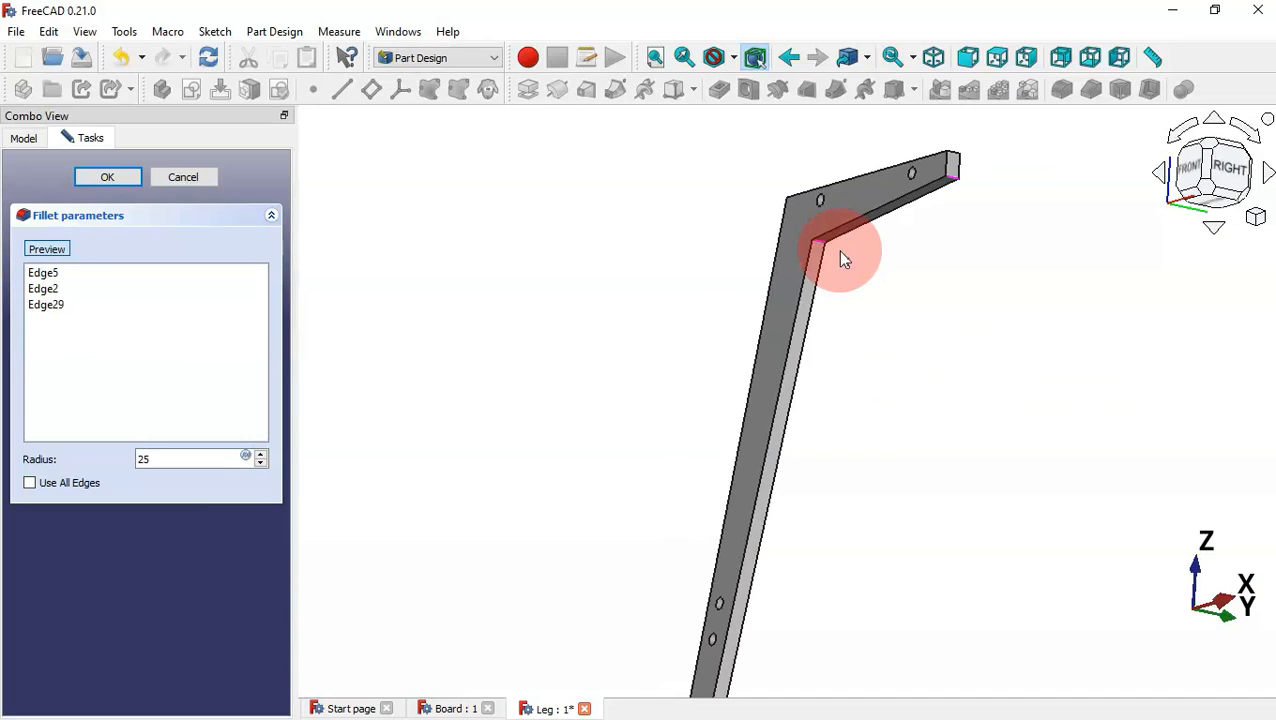
# Add the inner and outer edges of the leg's lower corner to the fillet
pyautogui.moveTo(716, 230); pyautogui.dragTo(712, 532, button='middle')
pyautogui.scroll(5, 493, 544)
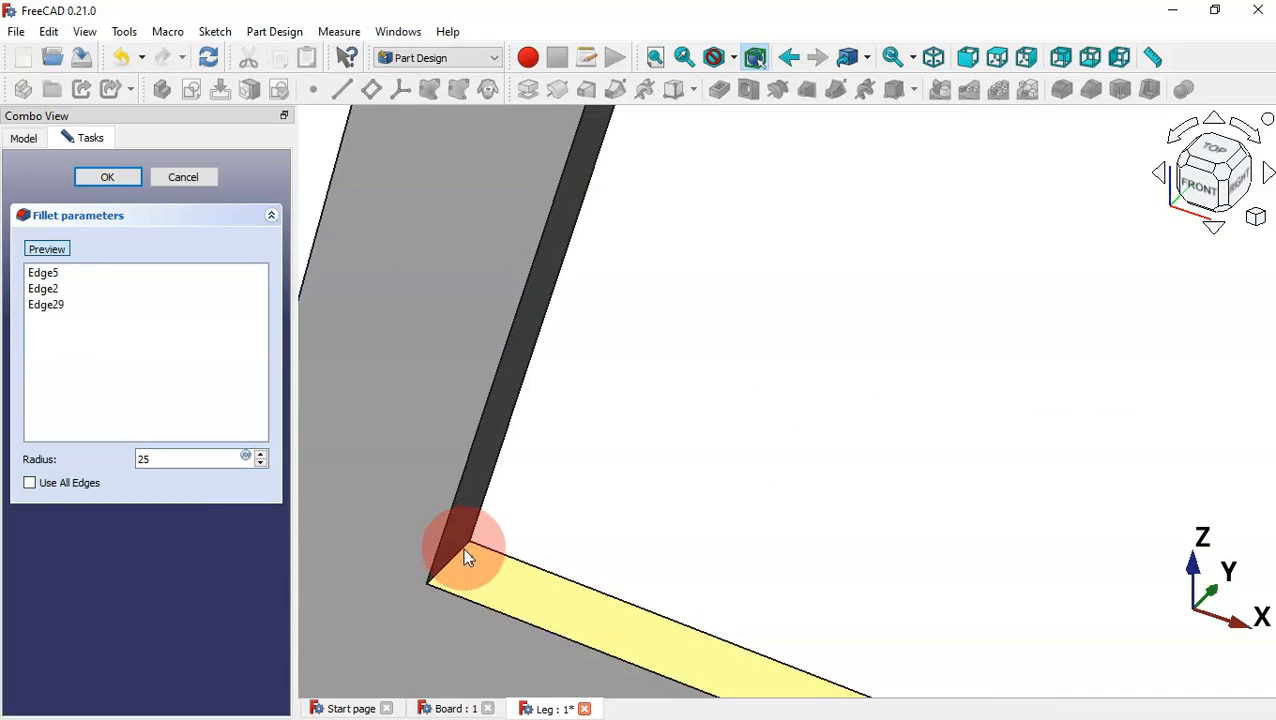
pyautogui.click(463, 557)
pyautogui.scroll(-5, 615, 470)
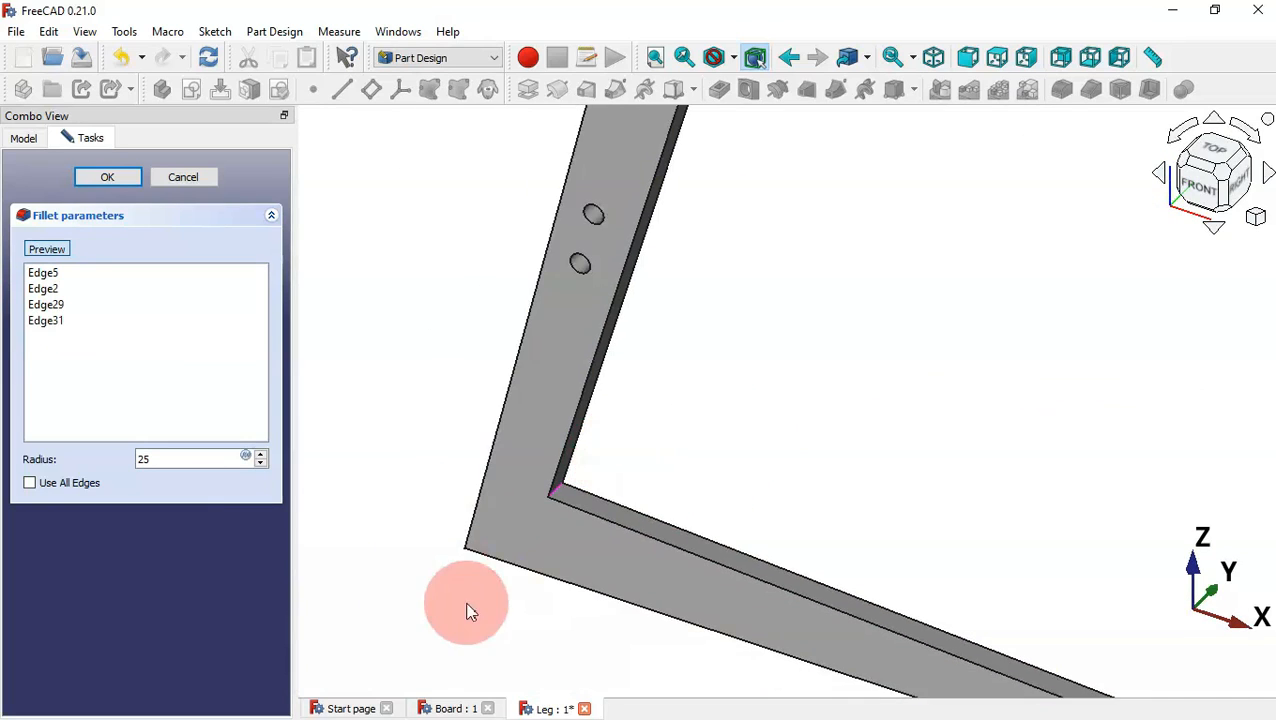
pyautogui.moveTo(467, 607); pyautogui.dragTo(446, 566, button='middle')
pyautogui.click(433, 552)
pyautogui.scroll(-3, 698, 380)
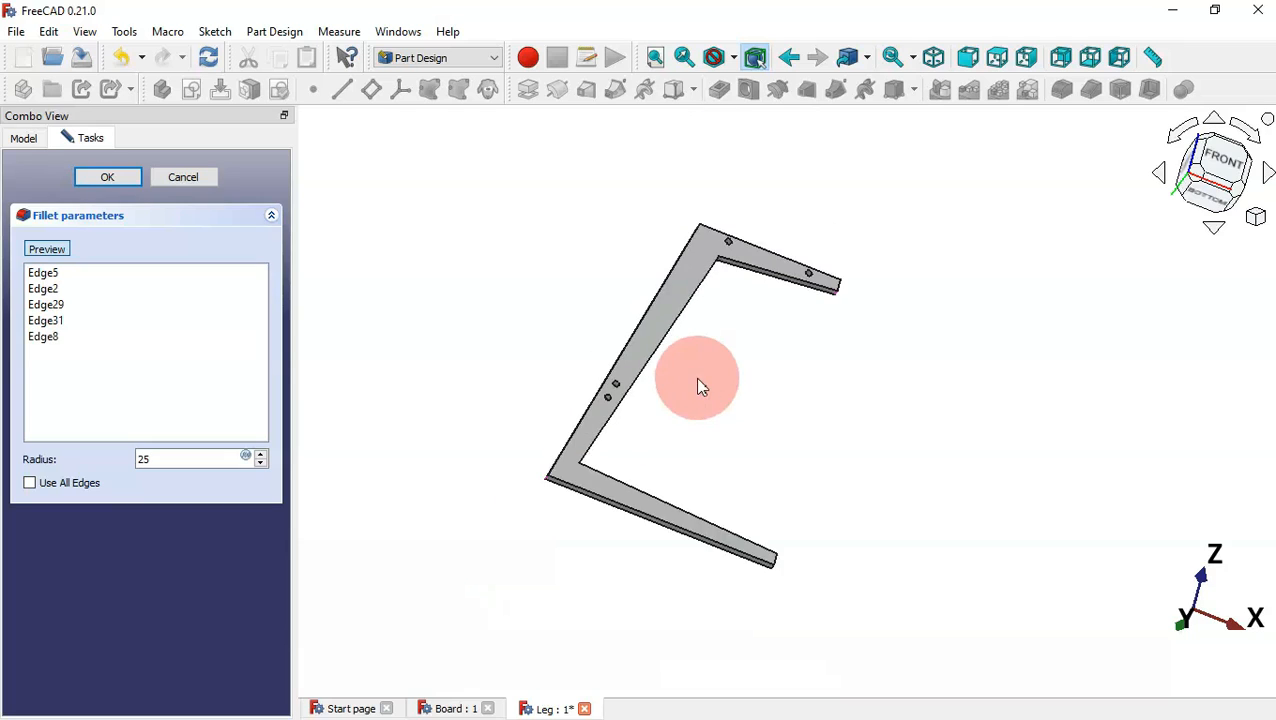
# Add the upper edge of the lower arm's free end to the fillet and apply it to all selected edges
pyautogui.scroll(5, 765, 560)
pyautogui.moveTo(765, 560); pyautogui.dragTo(664, 538, button='middle')
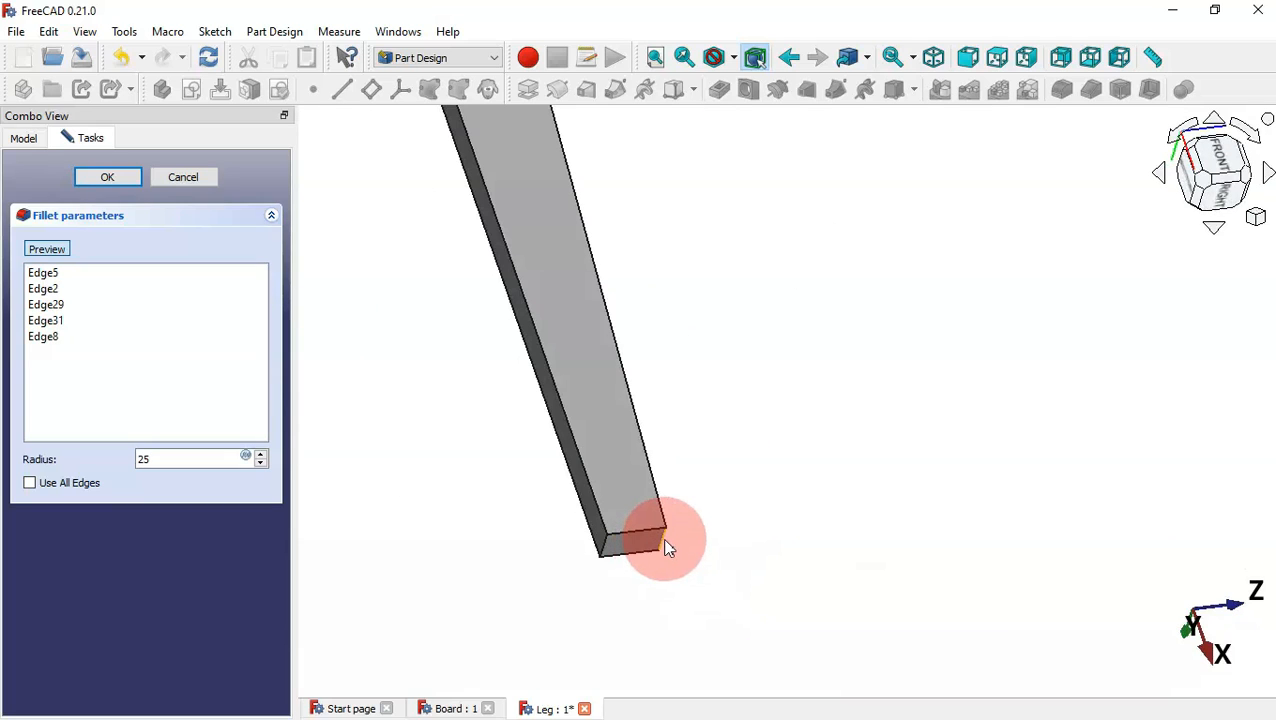
pyautogui.press('Home')
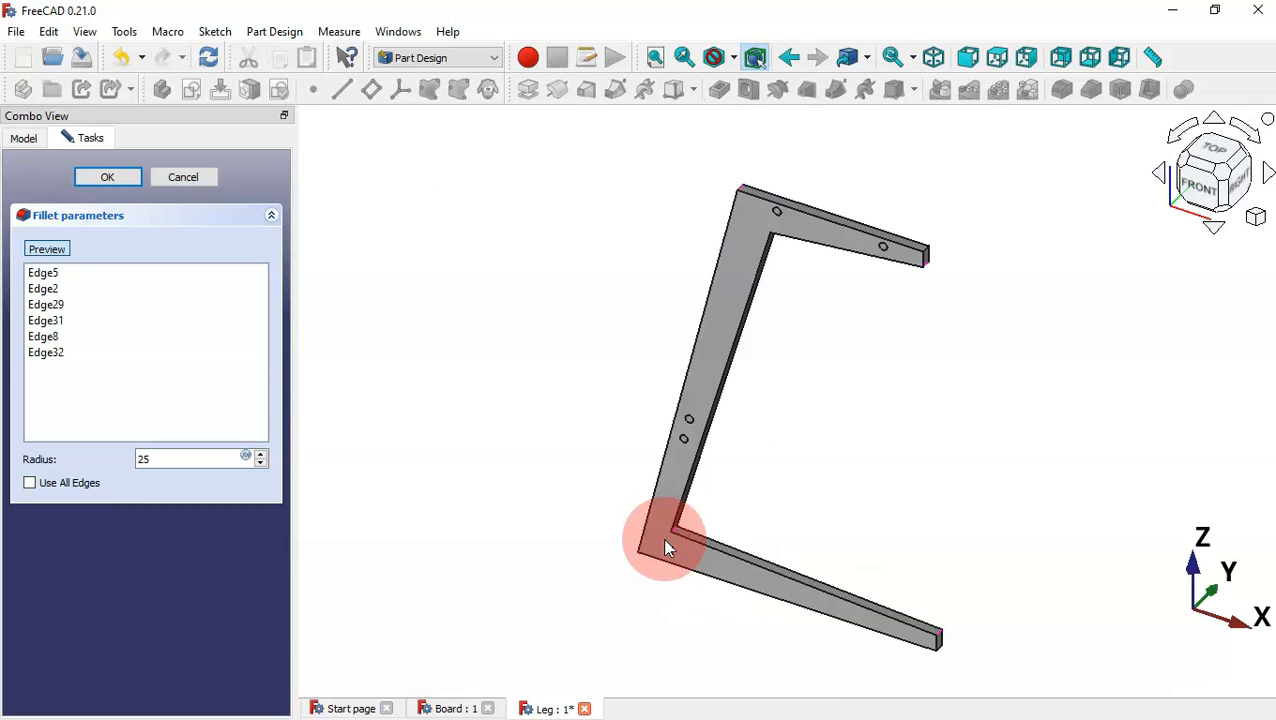
pyautogui.click(37, 256)
pyautogui.moveTo(994, 367); pyautogui.dragTo(1082, 319, button='middle')
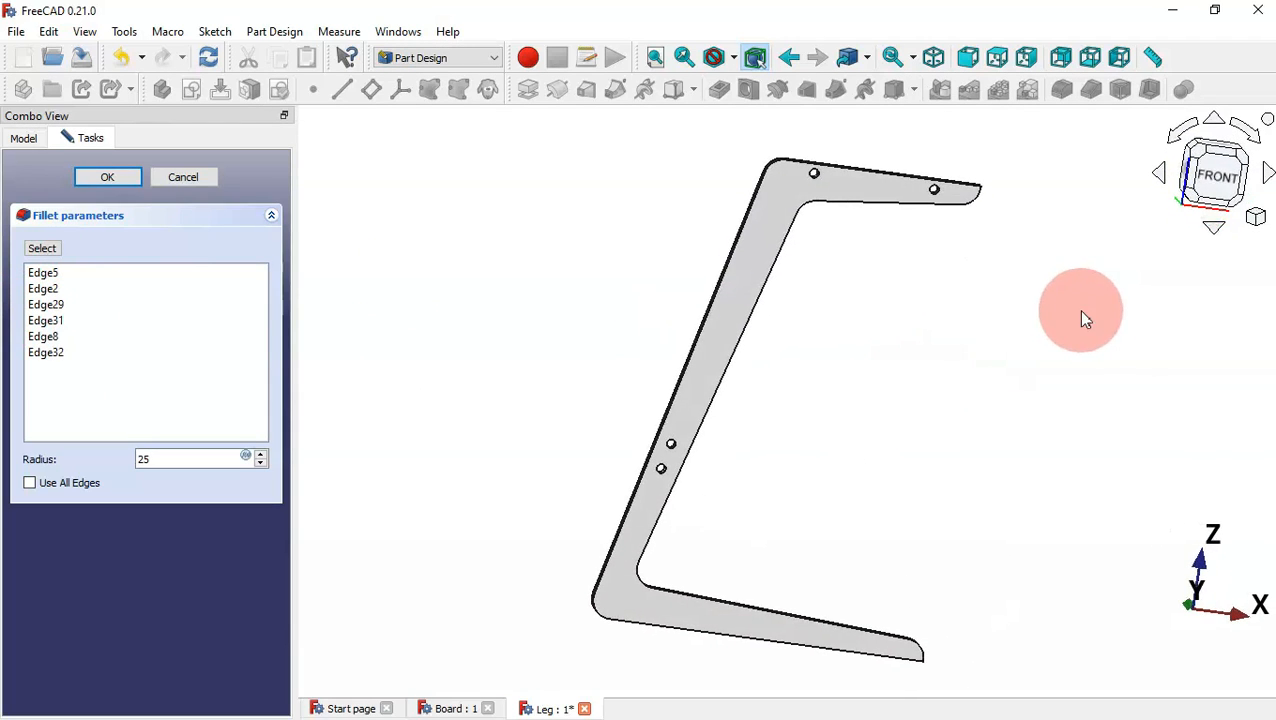
pyautogui.click(108, 177)
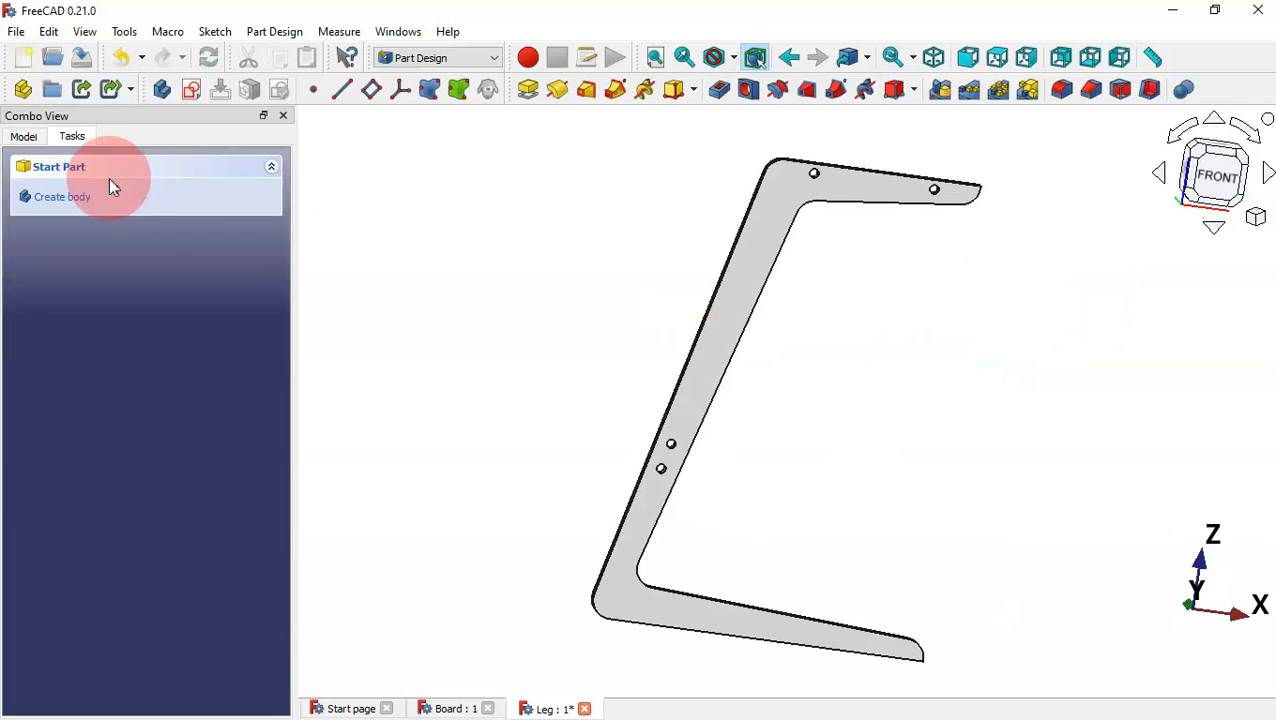
pyautogui.moveTo(985, 296); pyautogui.dragTo(927, 292, button='middle')
pyautogui.press('Home')
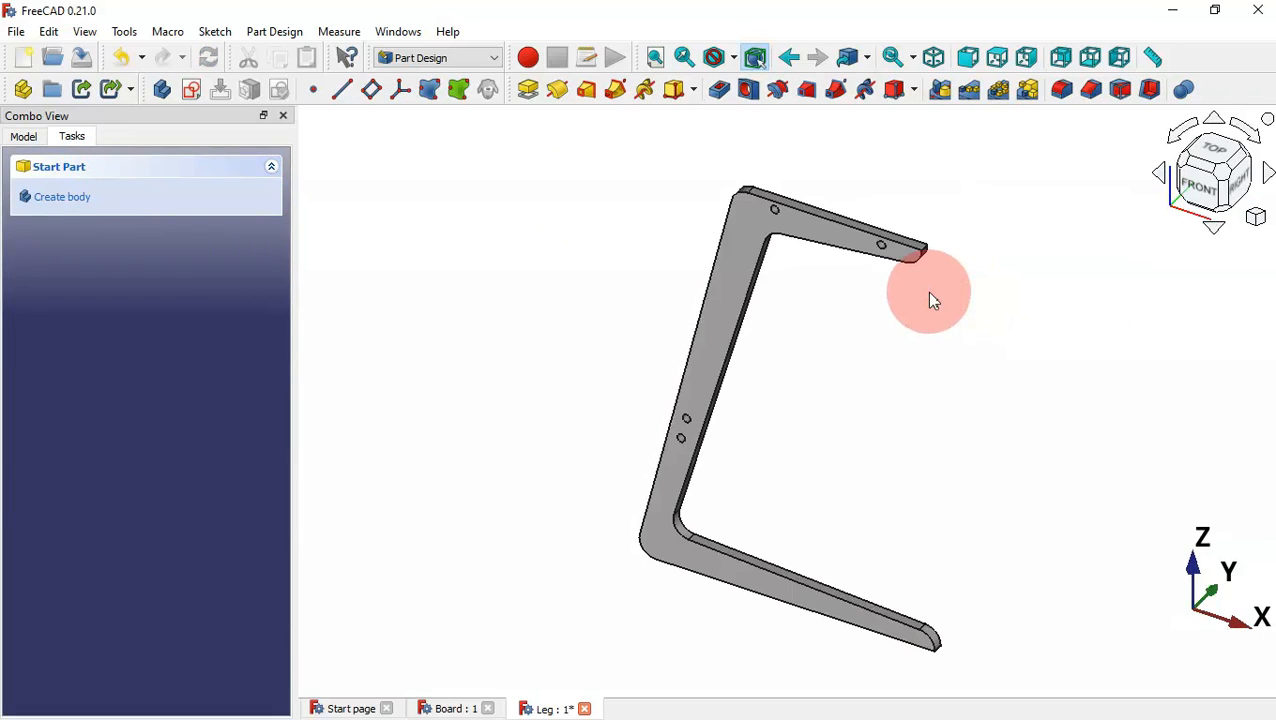
# Fillet the leg's front and back outline edges with a 2 mm radius, selecting the rounded arm end and upper corner edges
pyautogui.scroll(4, 906, 241)
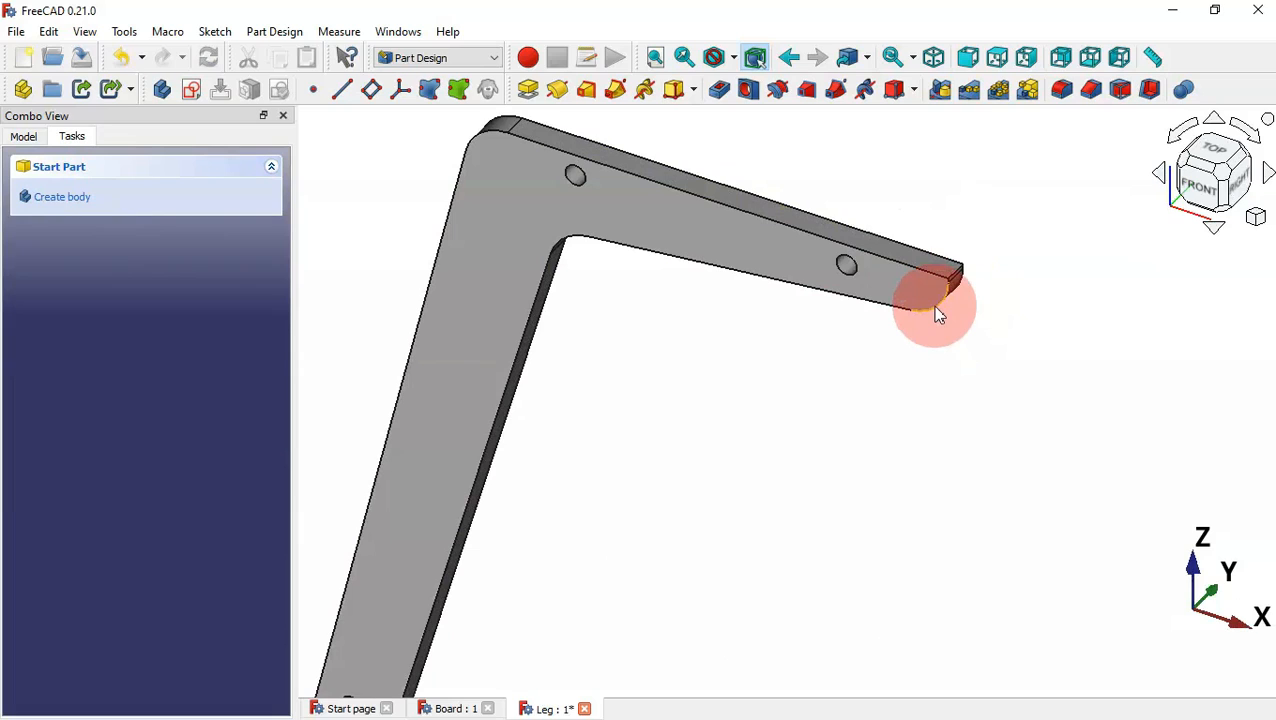
pyautogui.click(940, 314)
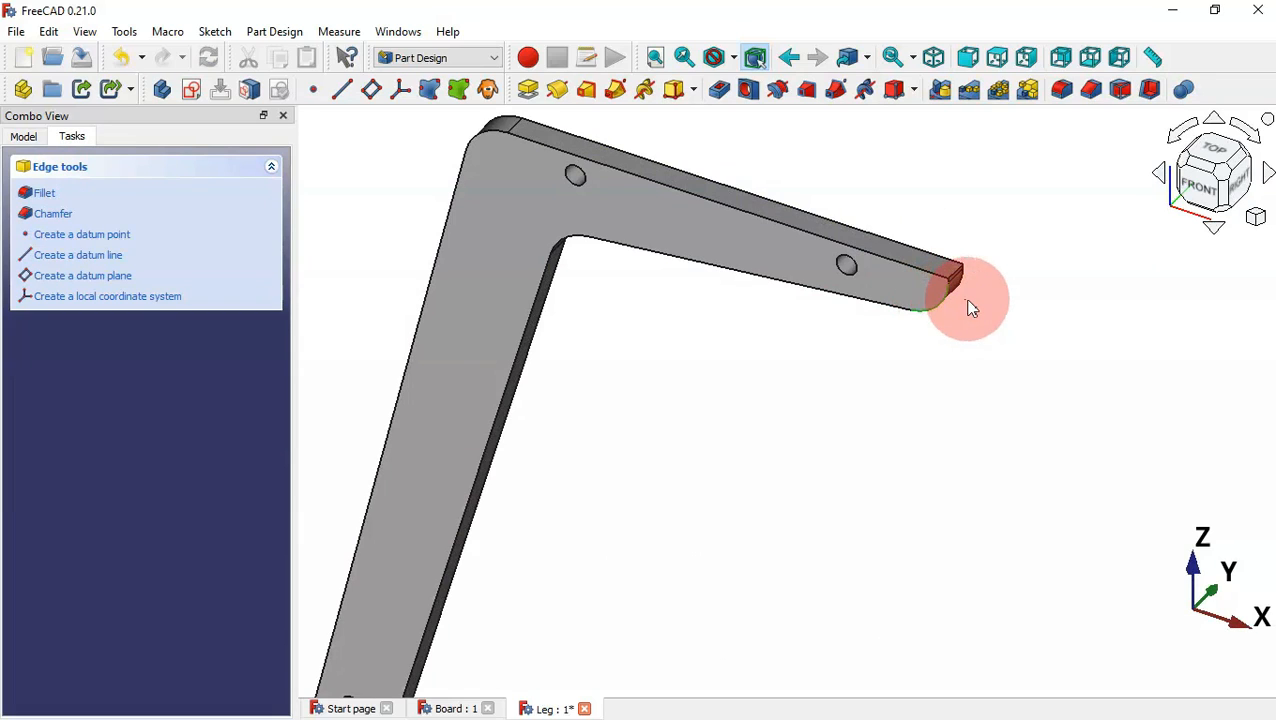
pyautogui.click(959, 286)
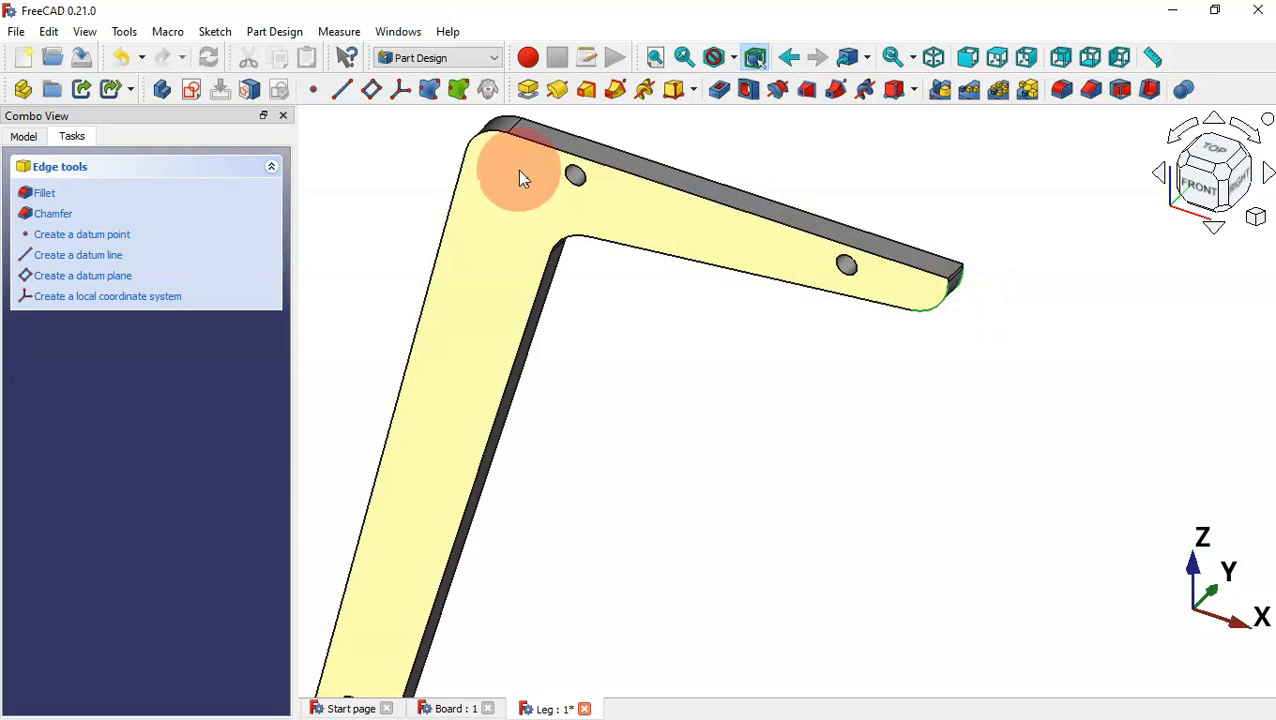
pyautogui.keyDown('ctrl'); pyautogui.click(498, 128); pyautogui.keyUp('ctrl')
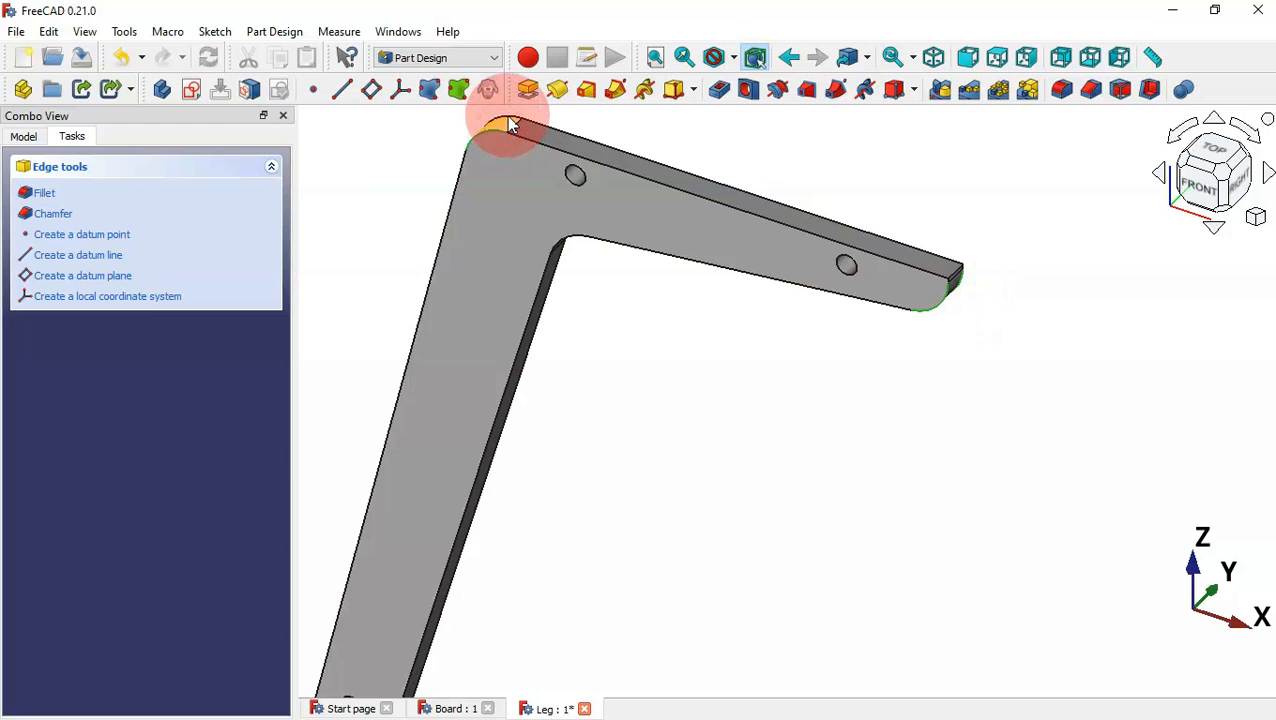
pyautogui.click(1062, 90)
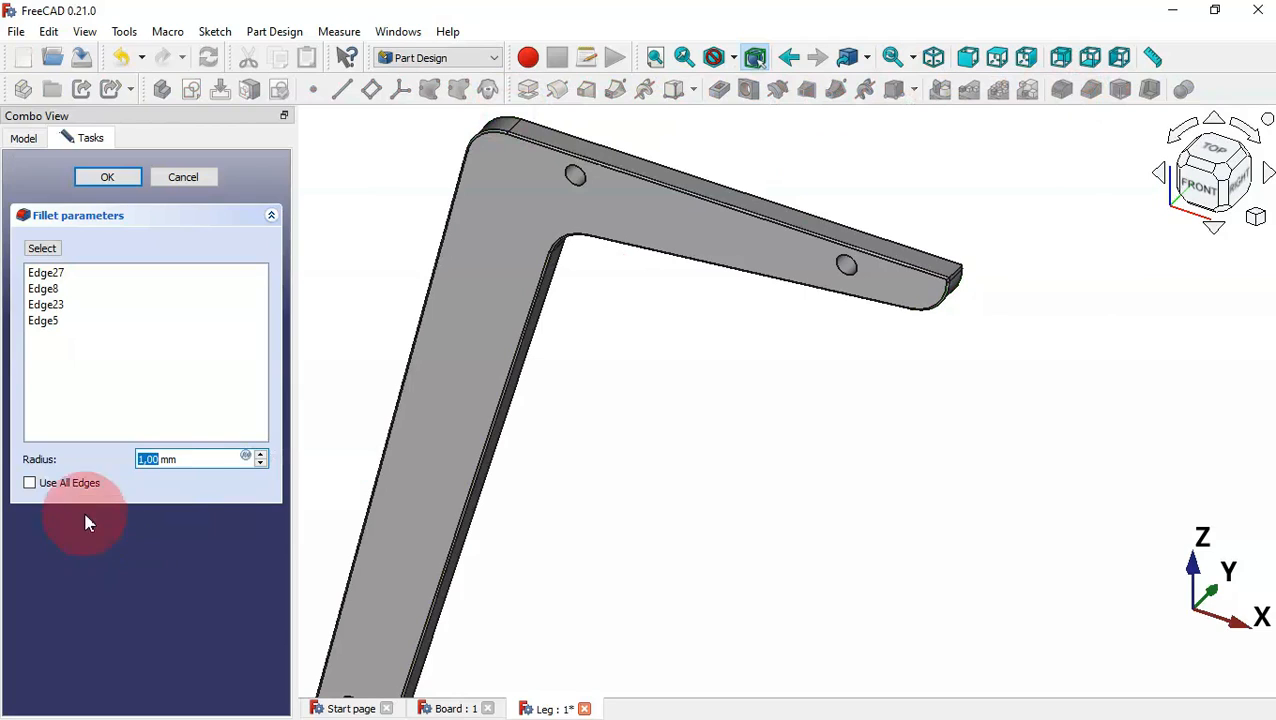
pyautogui.write('2')
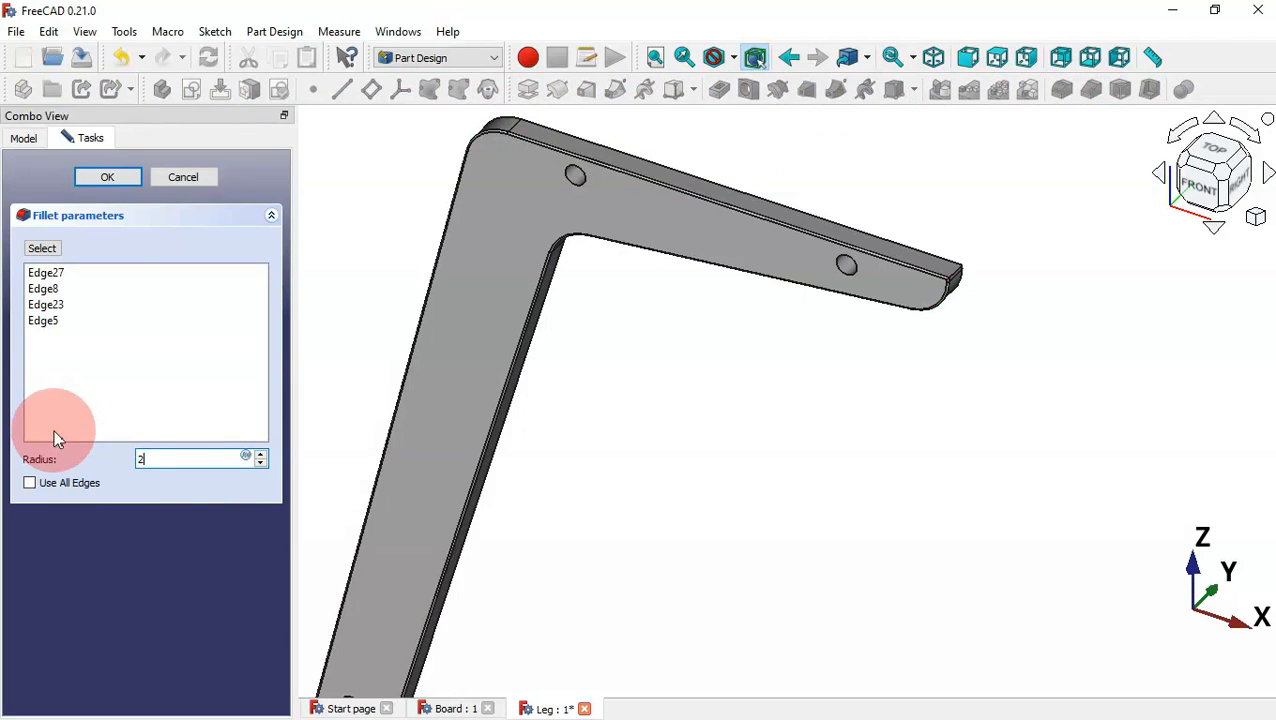
pyautogui.click(90, 180)
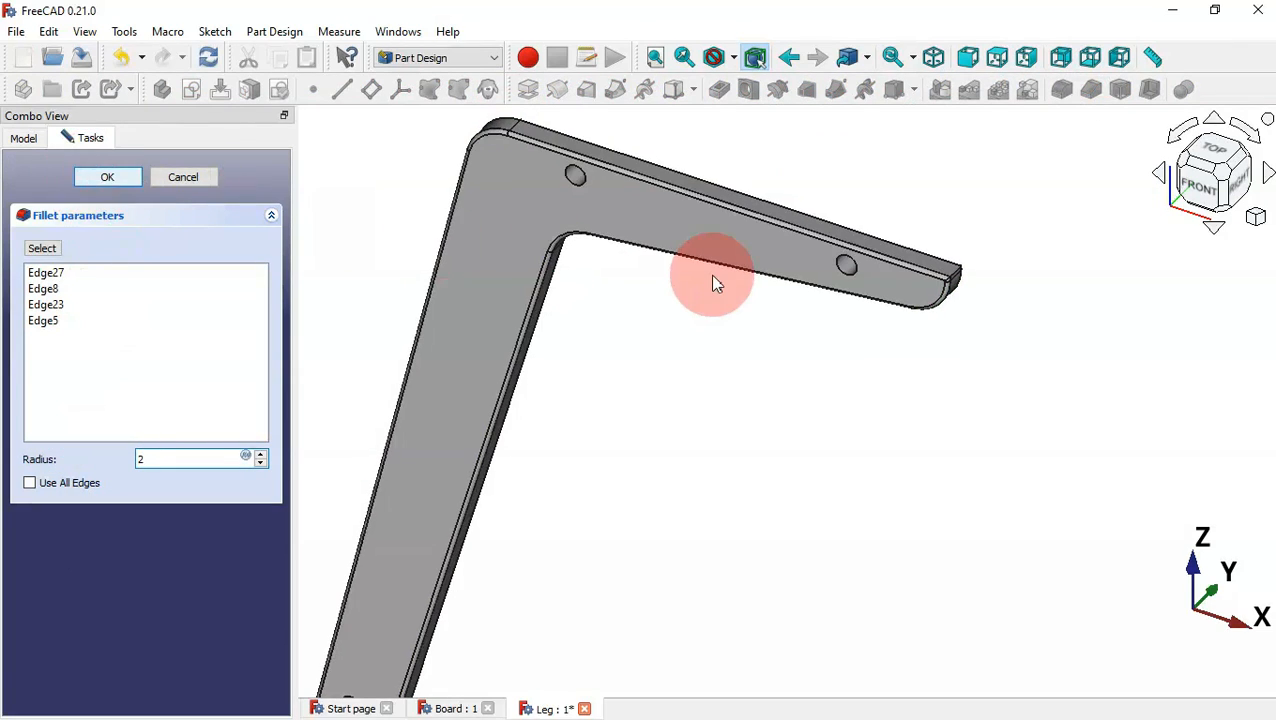
# Save the changes to the Leg document
pyautogui.scroll(-7, 713, 276)
pyautogui.moveTo(760, 373); pyautogui.dragTo(797, 384, button='middle')
pyautogui.scroll(4, 675, 358)
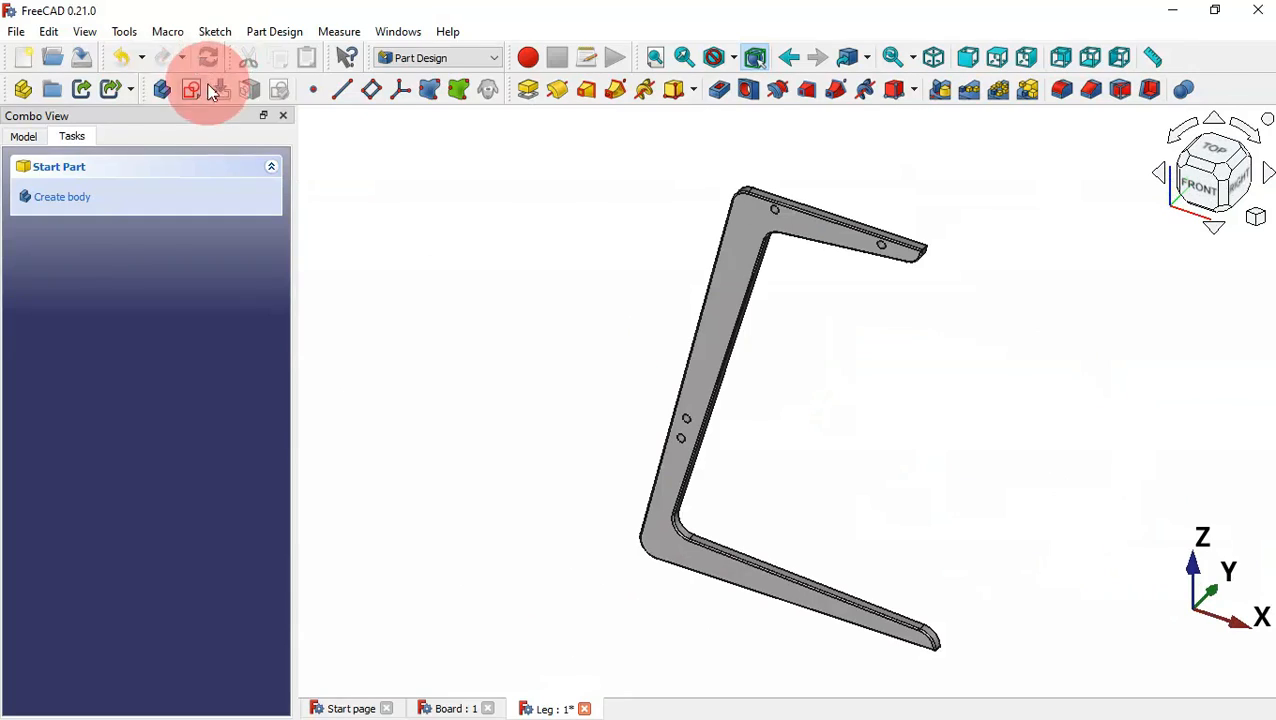
pyautogui.click(85, 56)
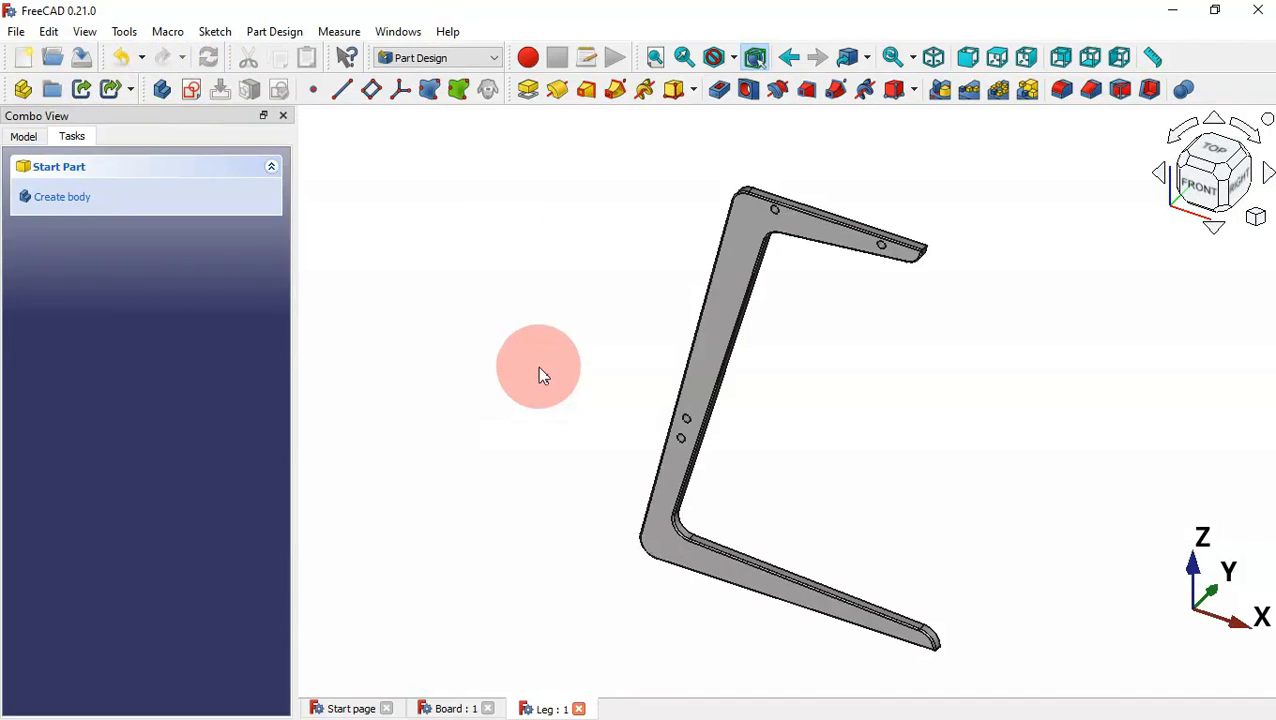
# Create a new document and save it as Bar in the New model folder
pyautogui.click(24, 59)
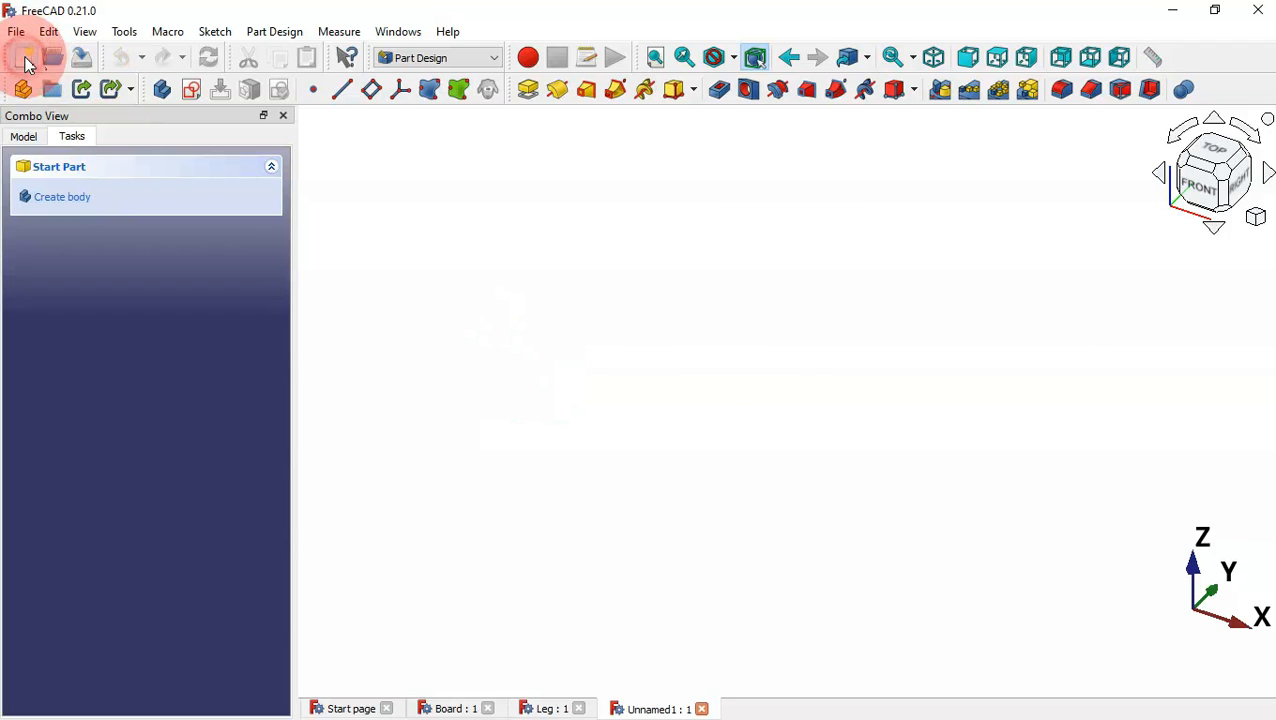
pyautogui.click(81, 60)
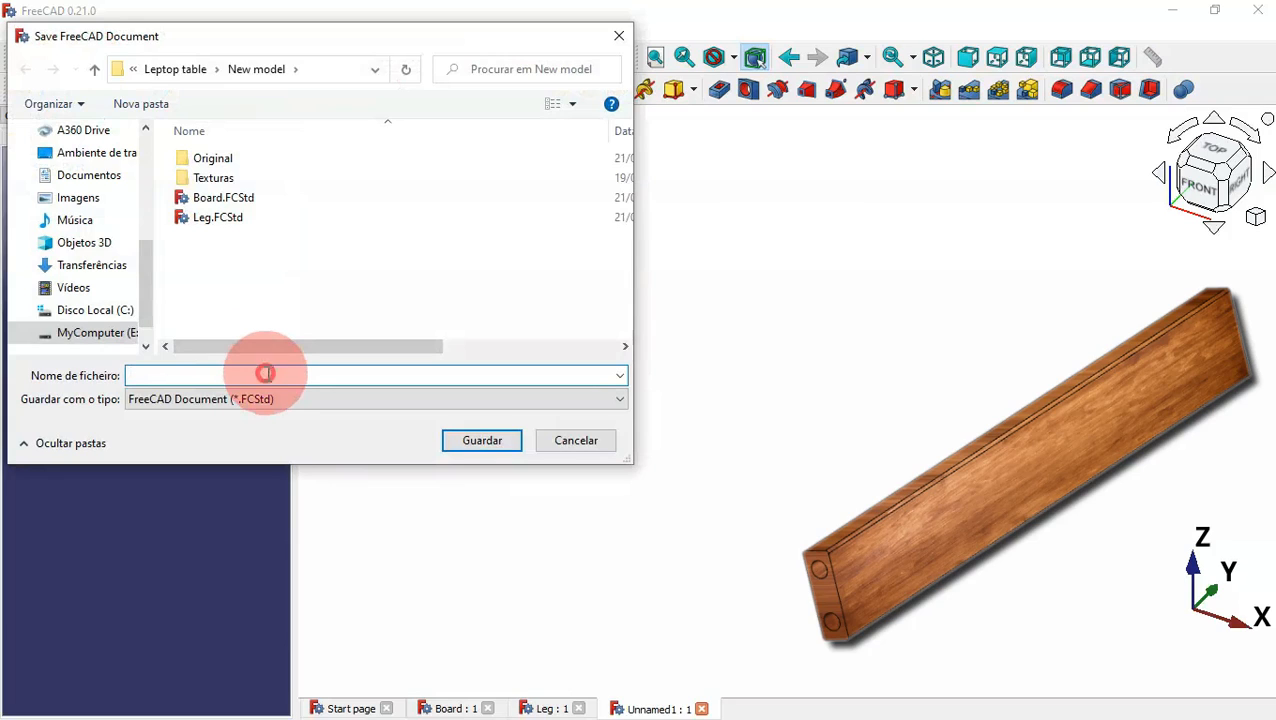
pyautogui.write('Bar')
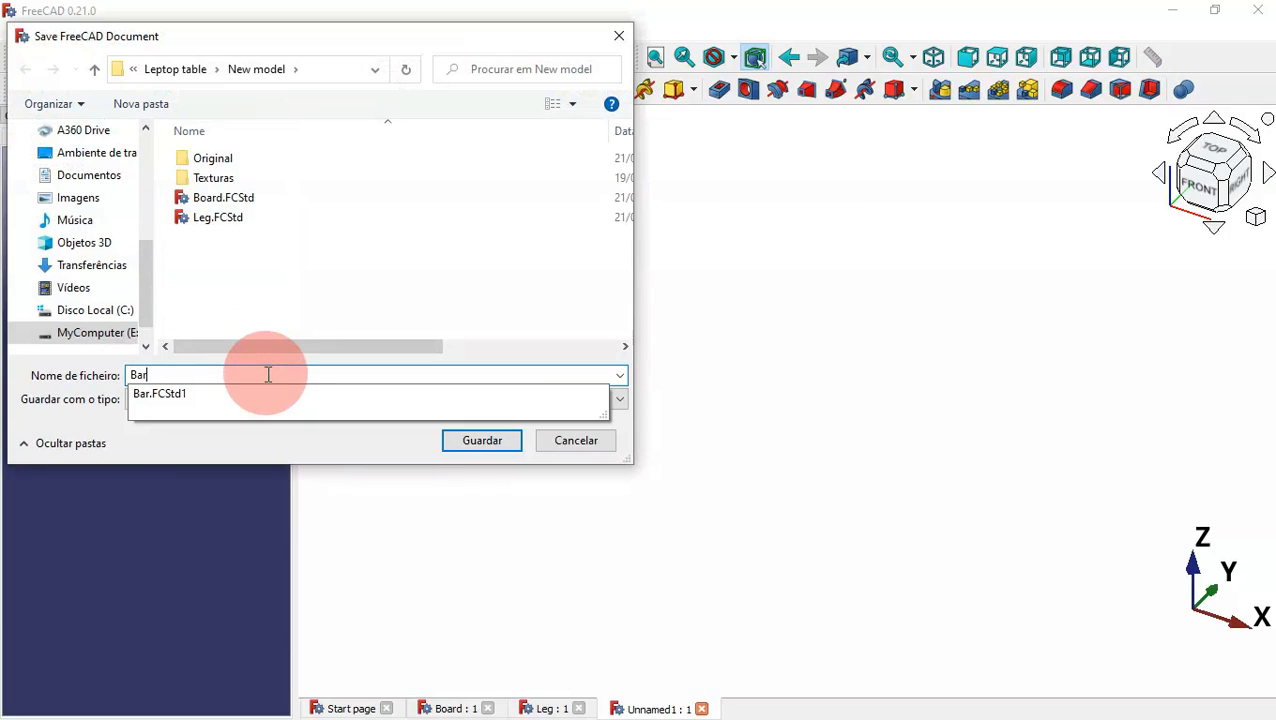
pyautogui.press('Return')
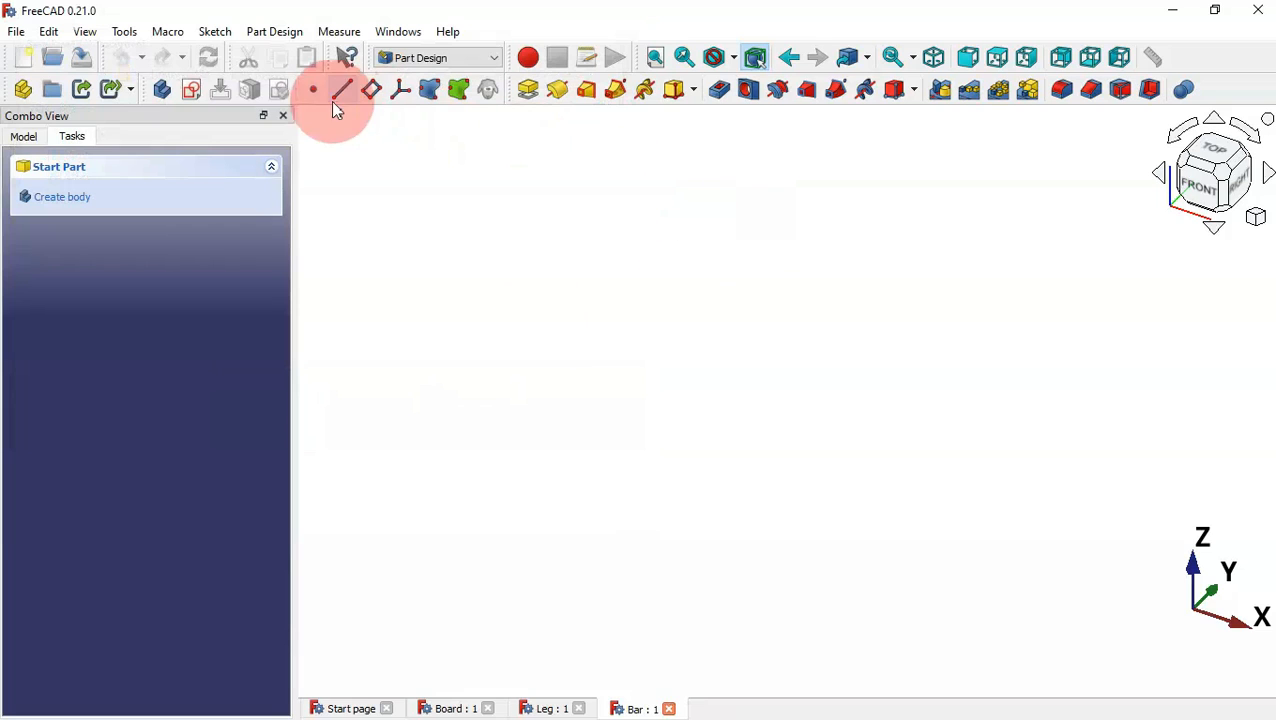
# Start a sketch on the XZ plane and draw a centered rectangle about 29 by 65 mm at the origin
pyautogui.click(196, 97)
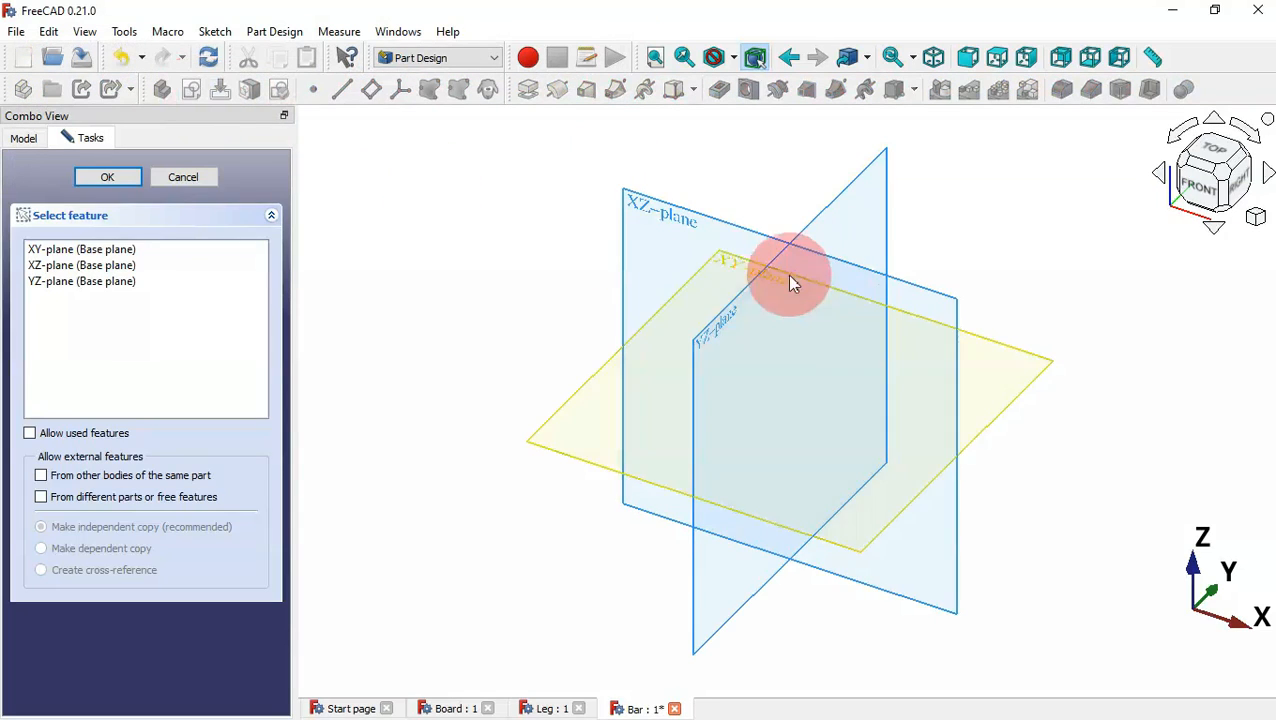
pyautogui.click(680, 215)
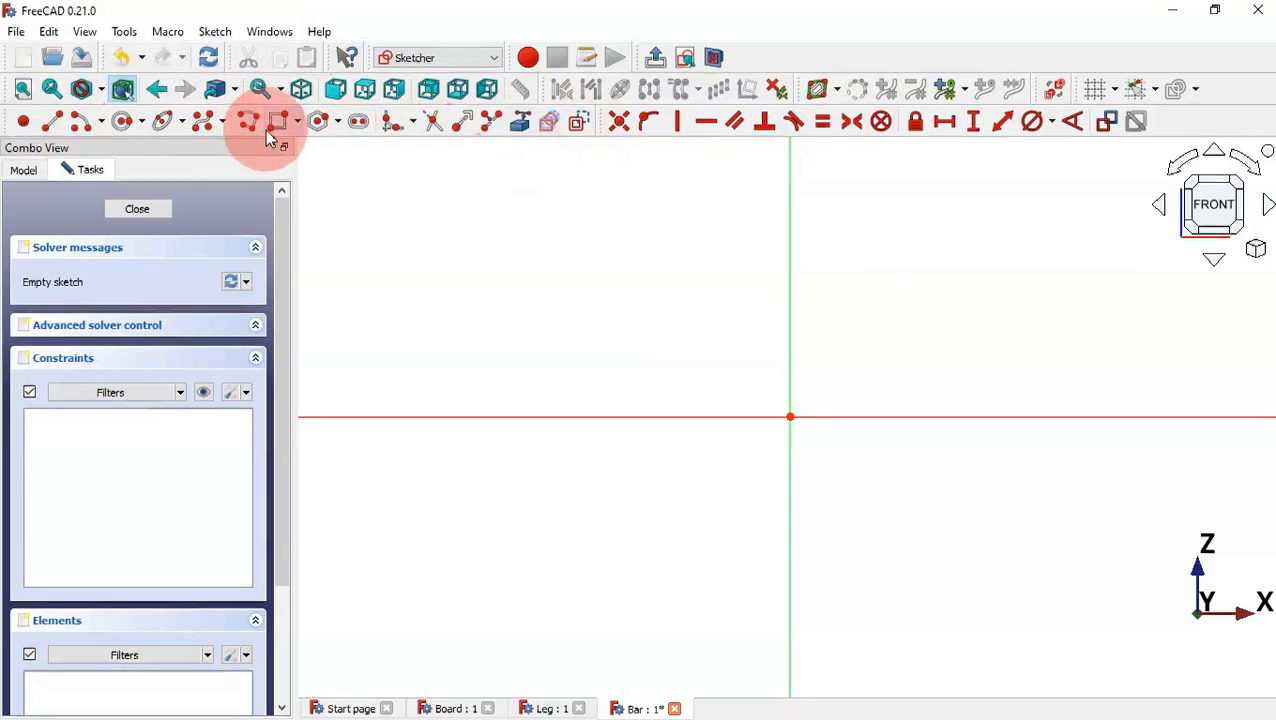
pyautogui.click(300, 119)
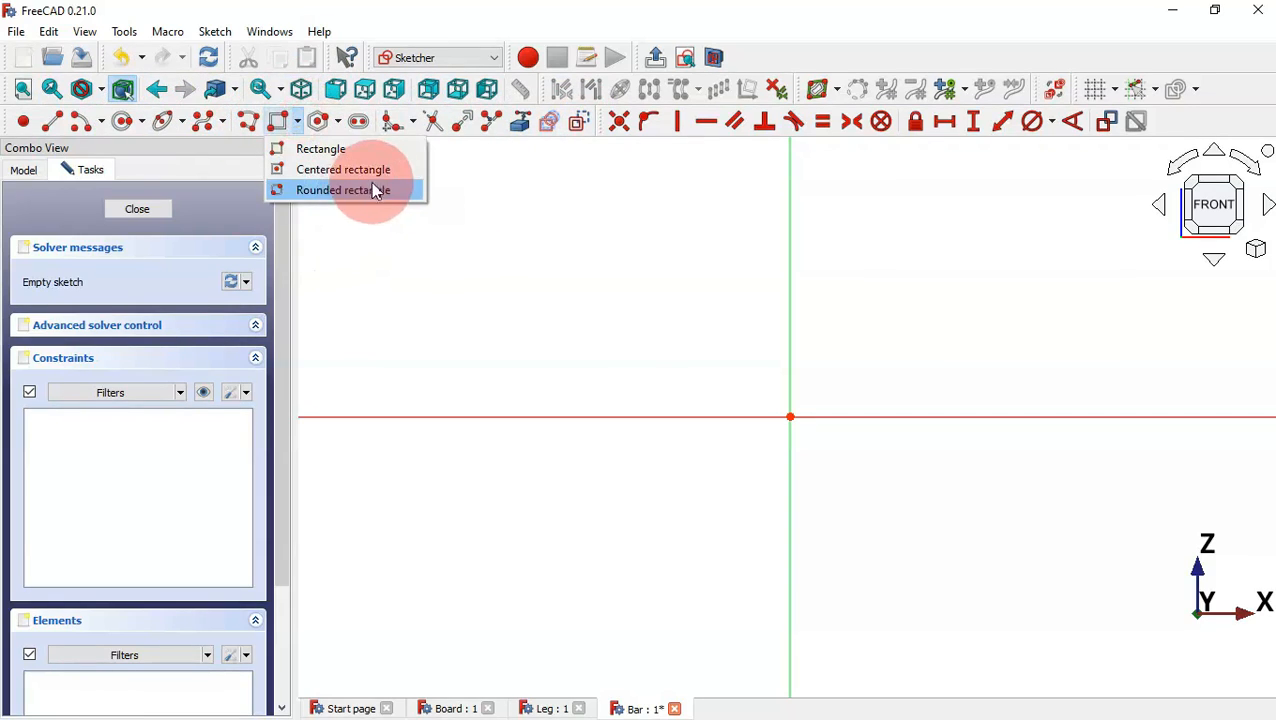
pyautogui.click(365, 168)
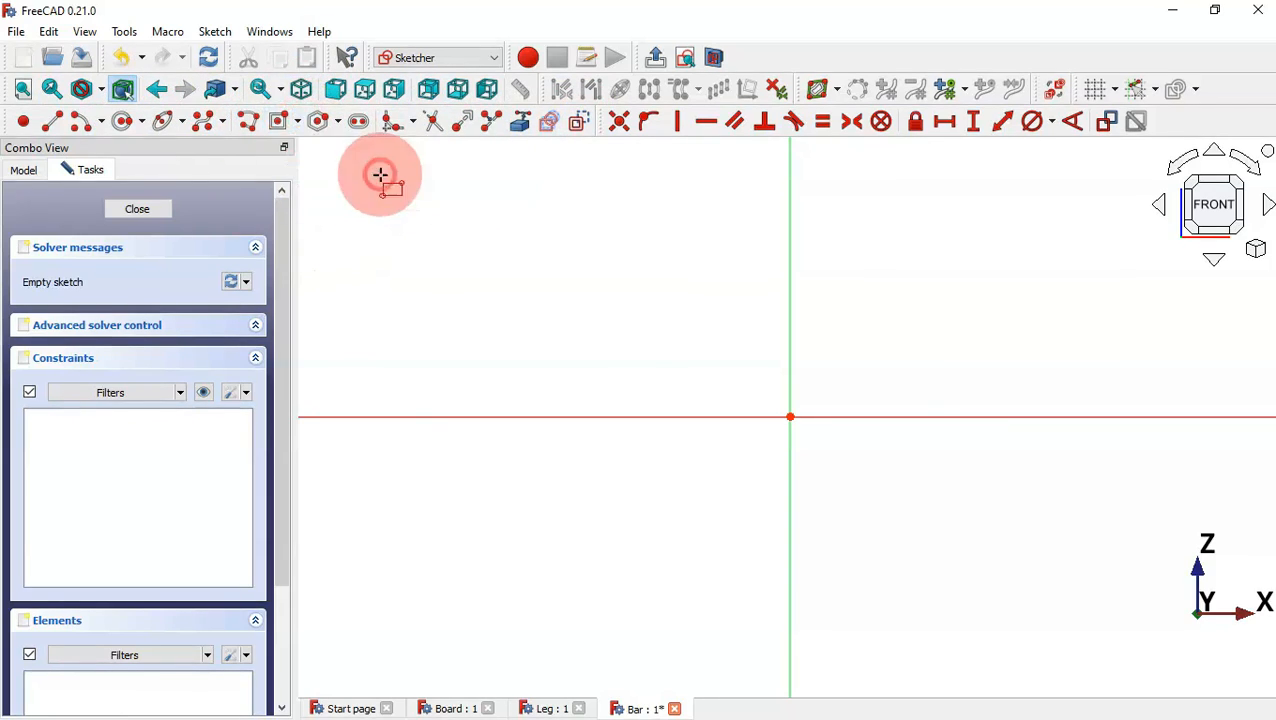
pyautogui.click(790, 417)
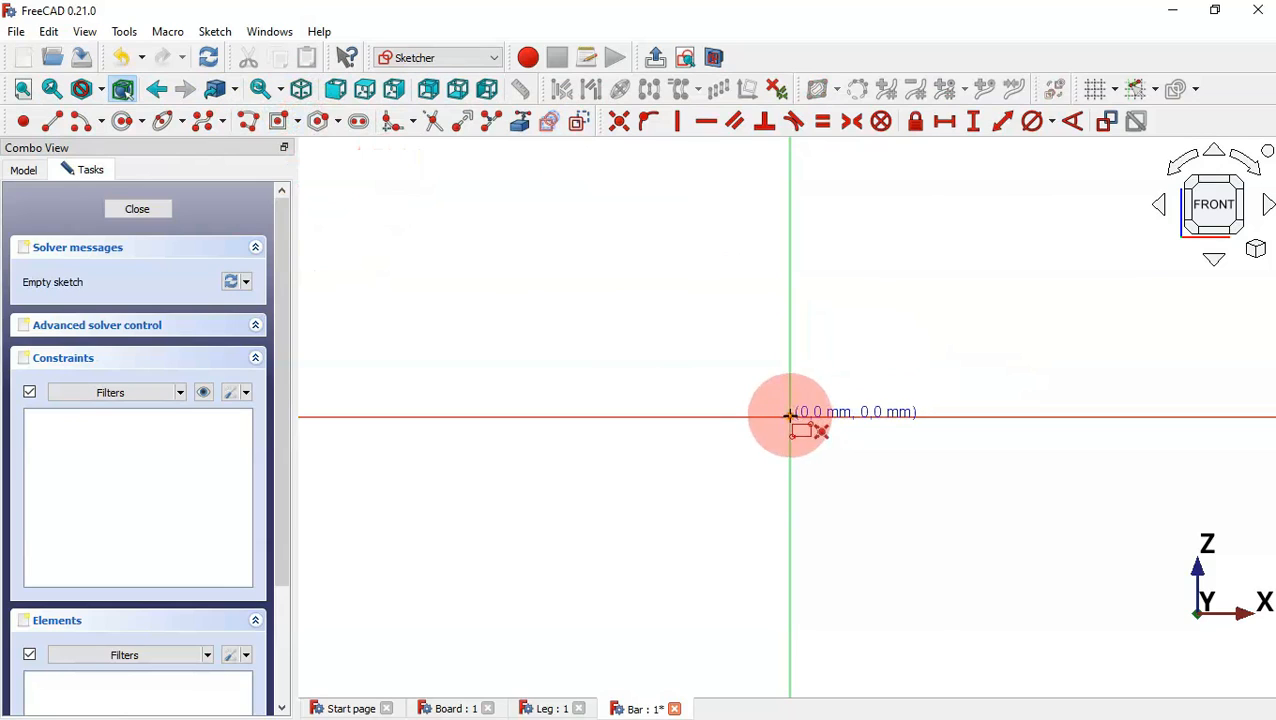
pyautogui.click(872, 236)
# Dimension the rectangle to 20 mm wide and 60 mm high, and close the sketch
pyautogui.click(1004, 122)
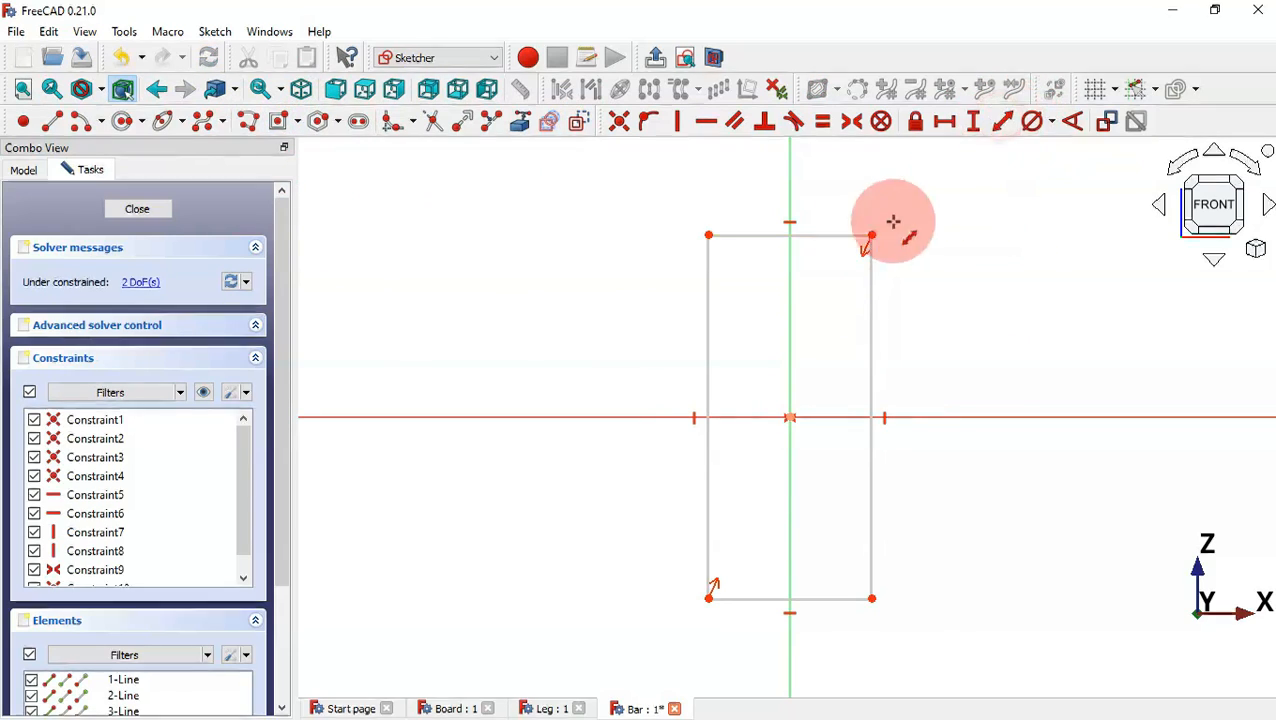
pyautogui.click(800, 234)
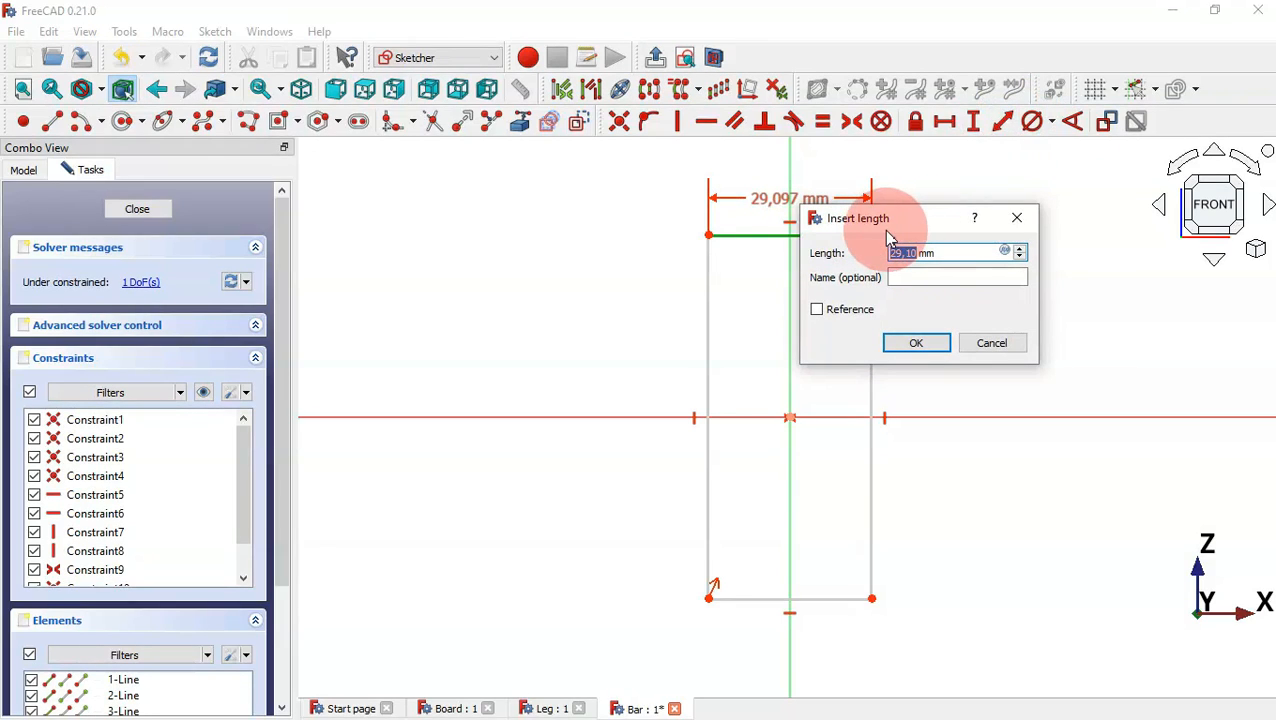
pyautogui.press('Return')
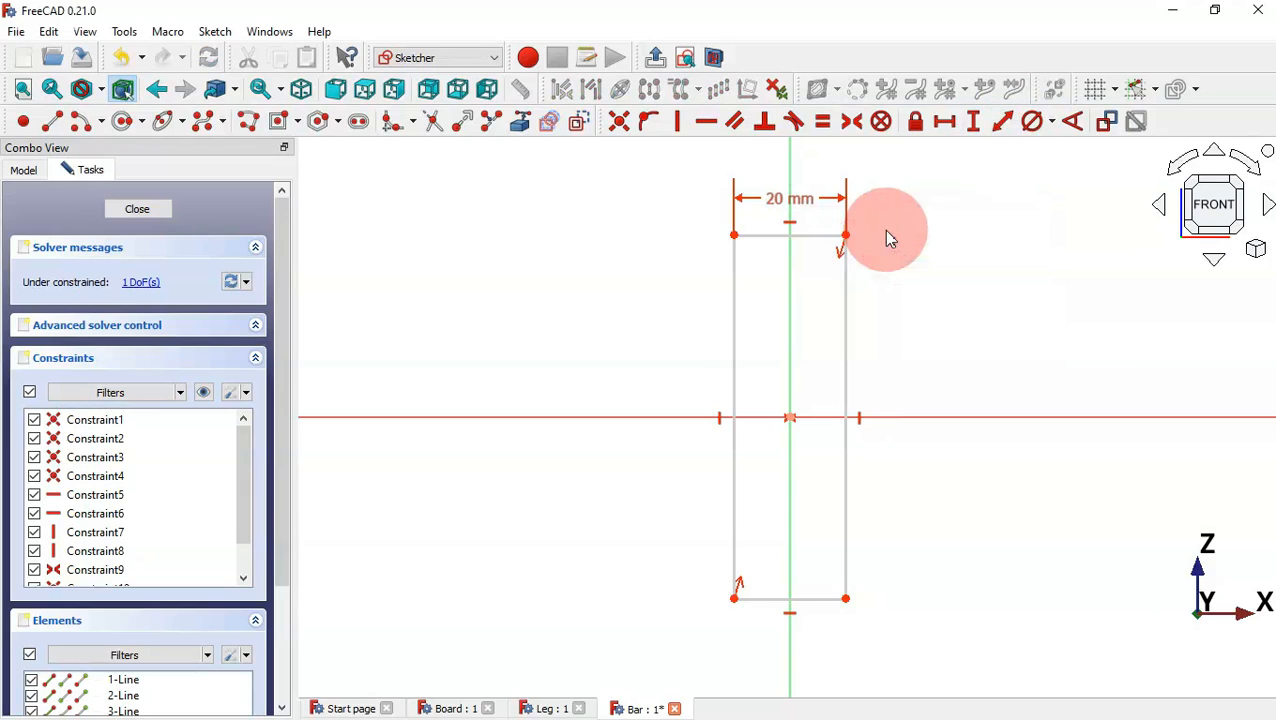
pyautogui.click(845, 376)
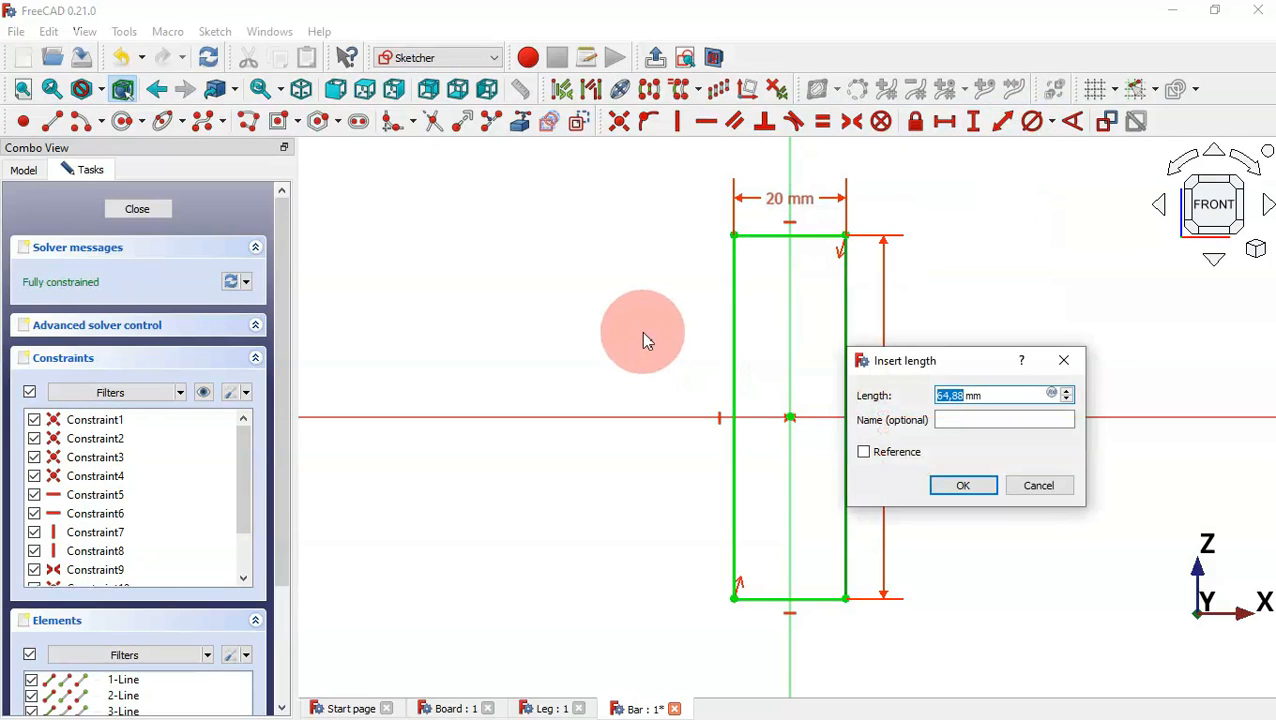
pyautogui.write('60')
pyautogui.press('Return')
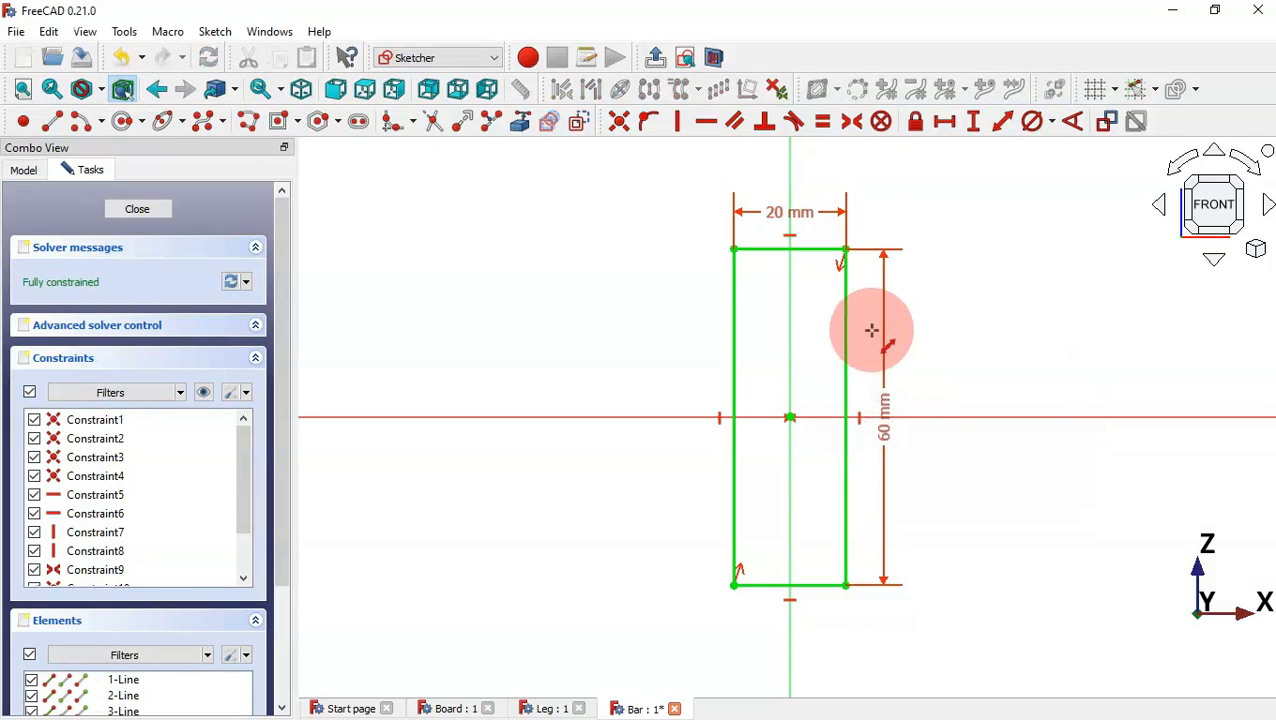
pyautogui.press('Escape')
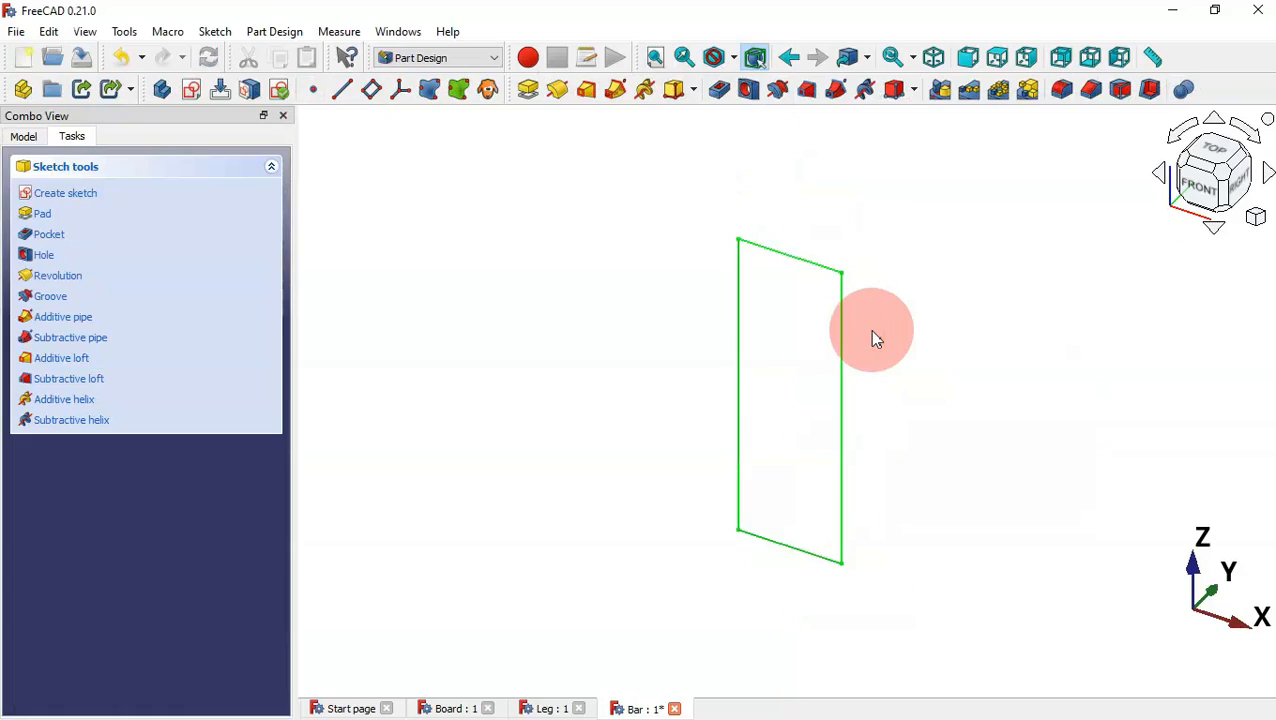
# Pad the rectangle sketch 458 mm, symmetric to the sketch plane
pyautogui.click(529, 91)
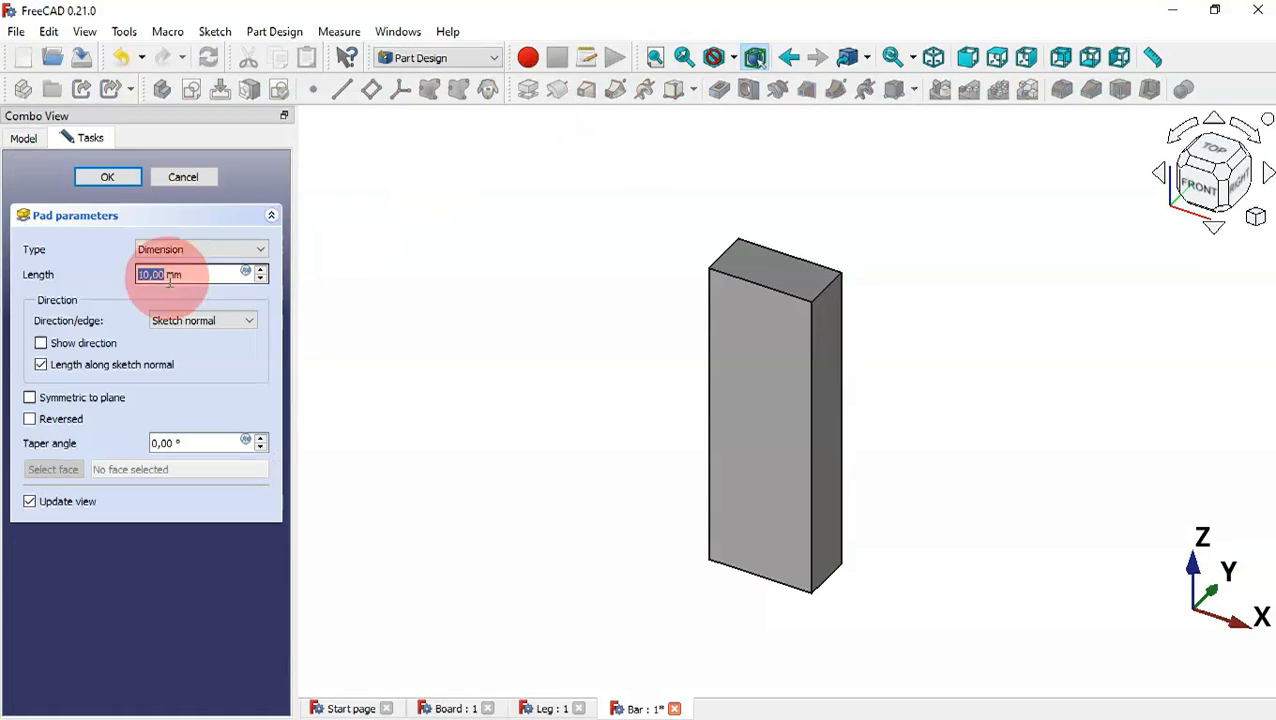
pyautogui.click(30, 397)
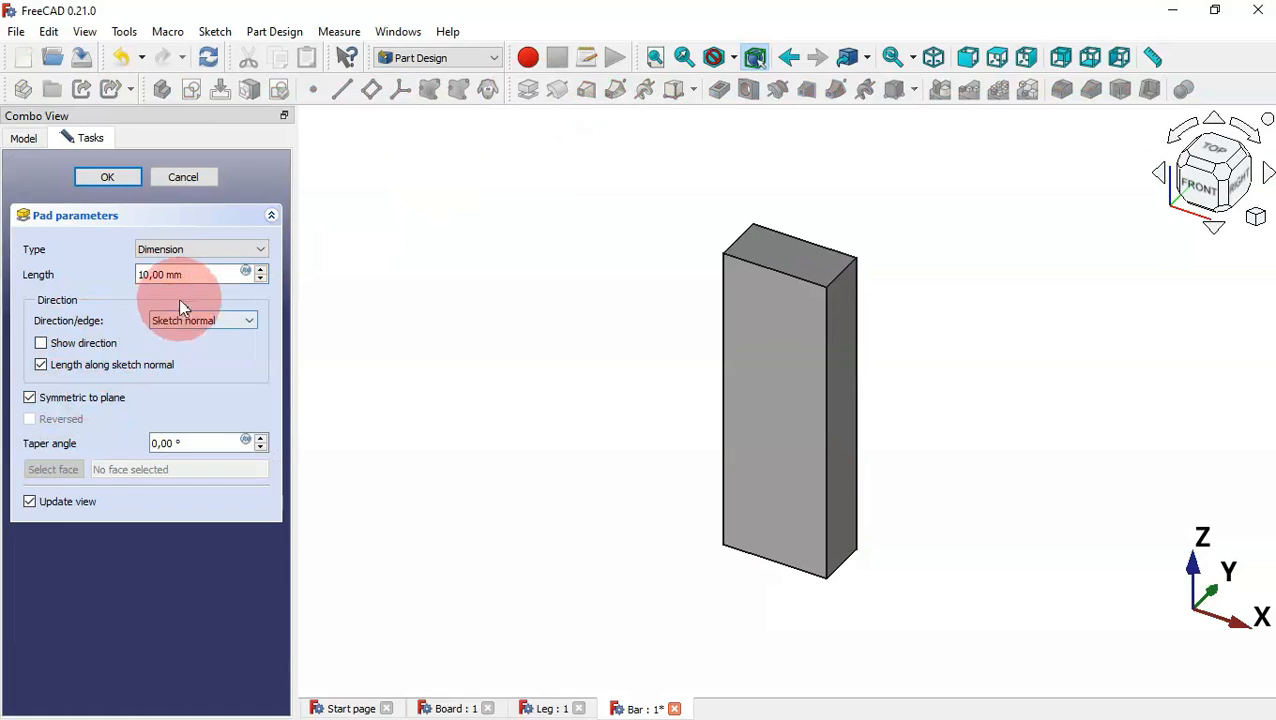
pyautogui.tripleClick(213, 275)
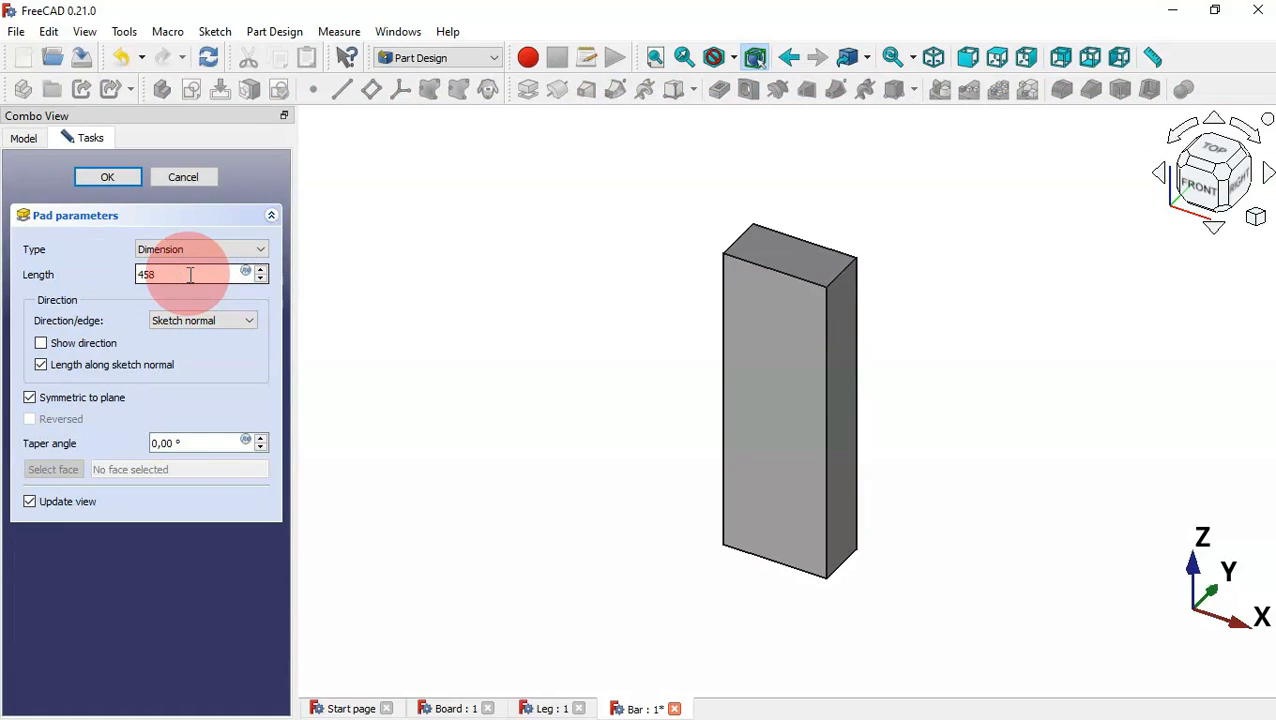
pyautogui.press('Return')
pyautogui.click(466, 284)
pyautogui.press('v')
pyautogui.press('f')
# Sketch two circles on the bar's front end face, centred on the vertical axis above and below the origin, the upper about 18 mm in diameter
pyautogui.click(643, 546)
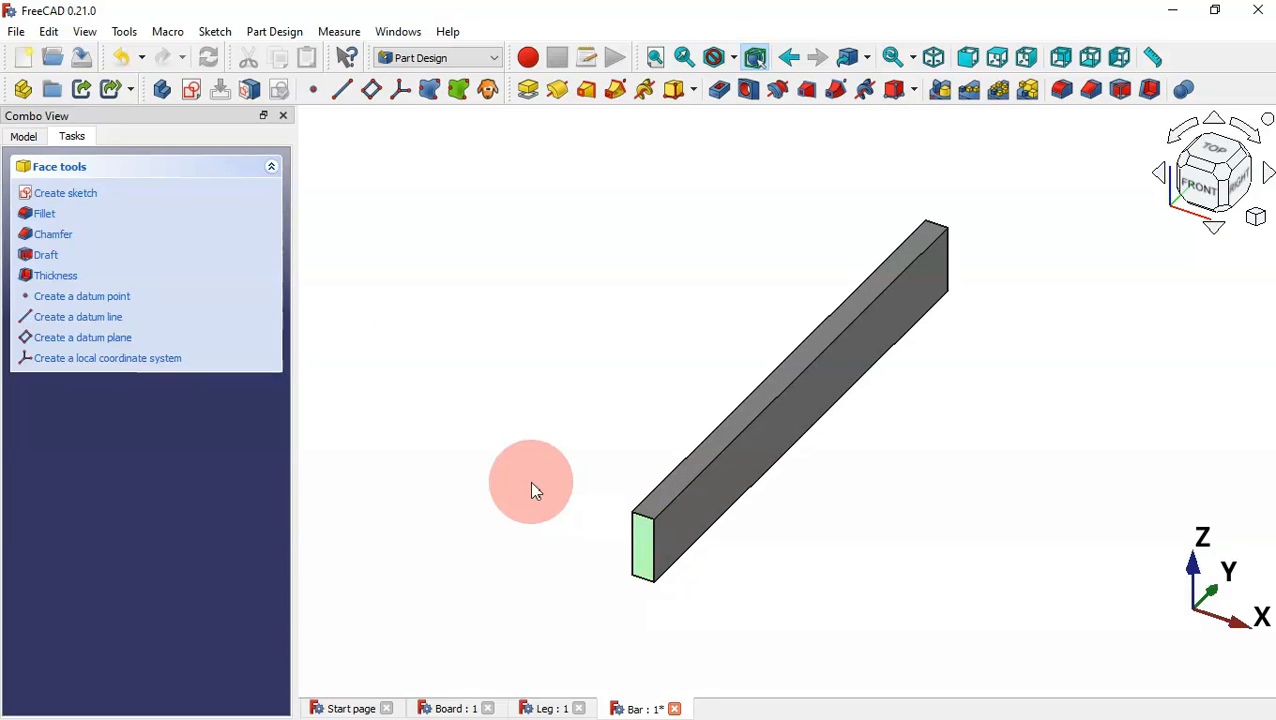
pyautogui.click(531, 482)
pyautogui.click(642, 546)
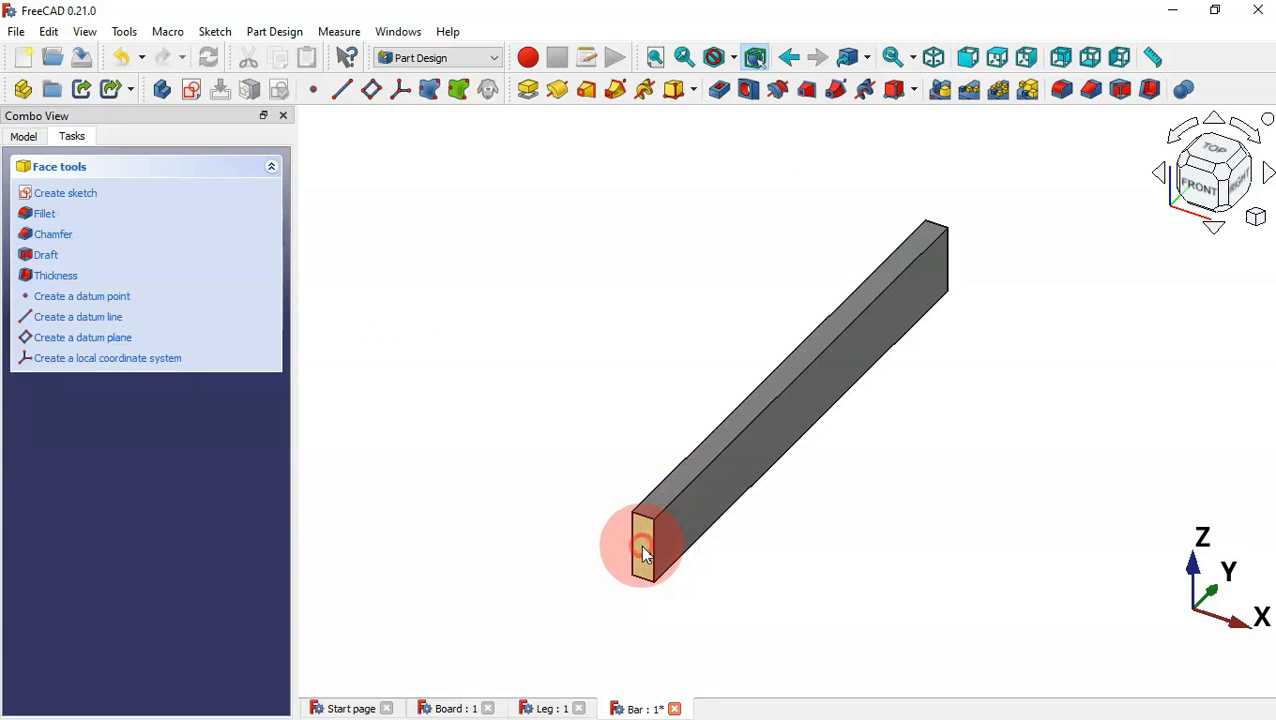
pyautogui.click(192, 89)
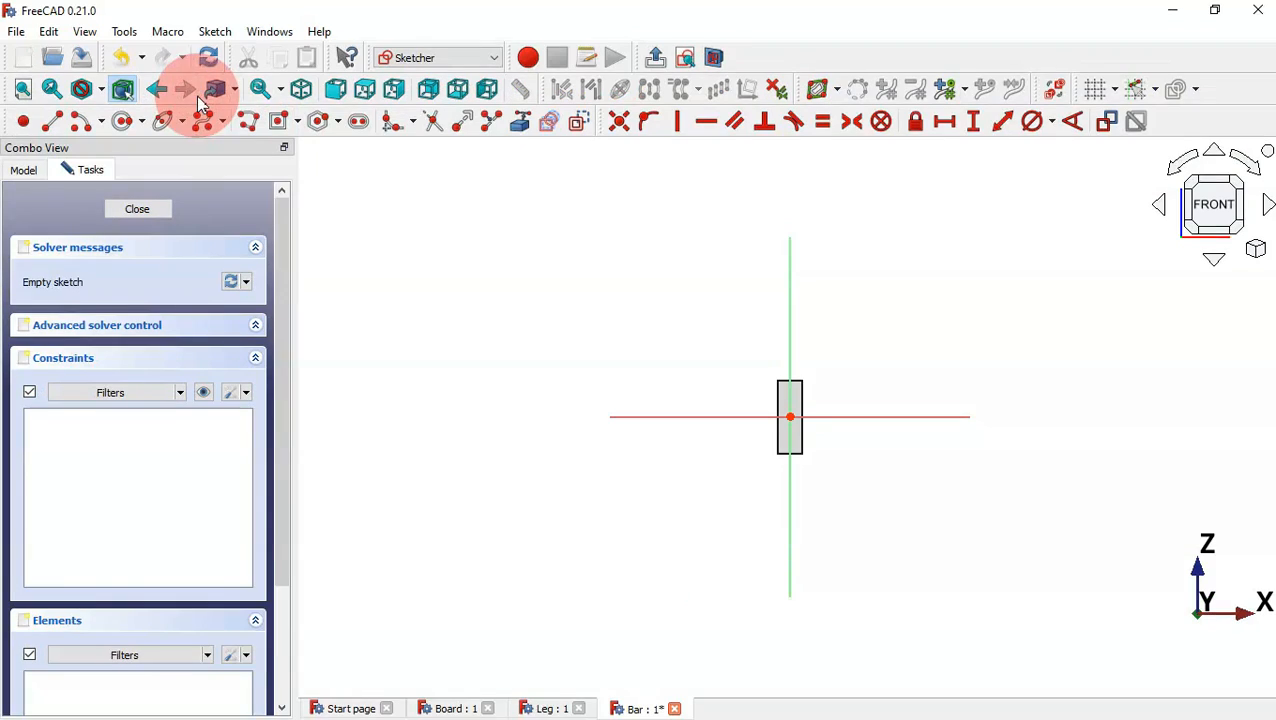
pyautogui.scroll(5, 800, 390)
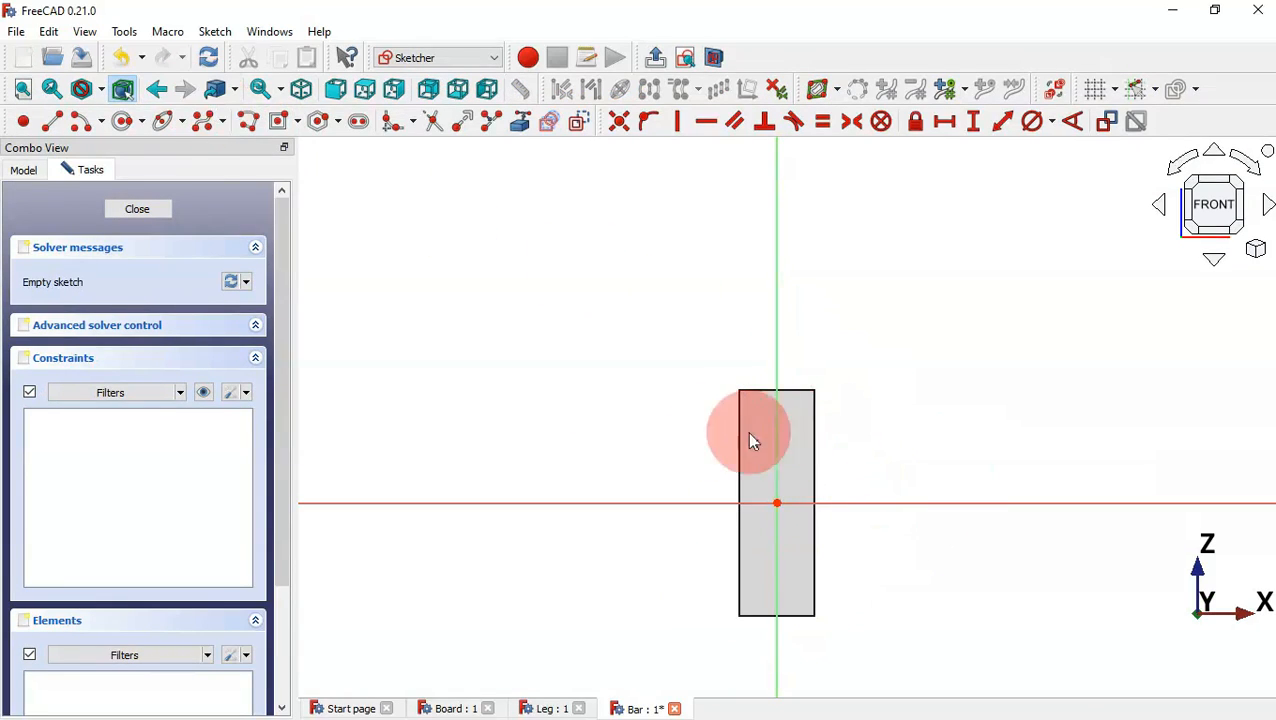
pyautogui.click(123, 120)
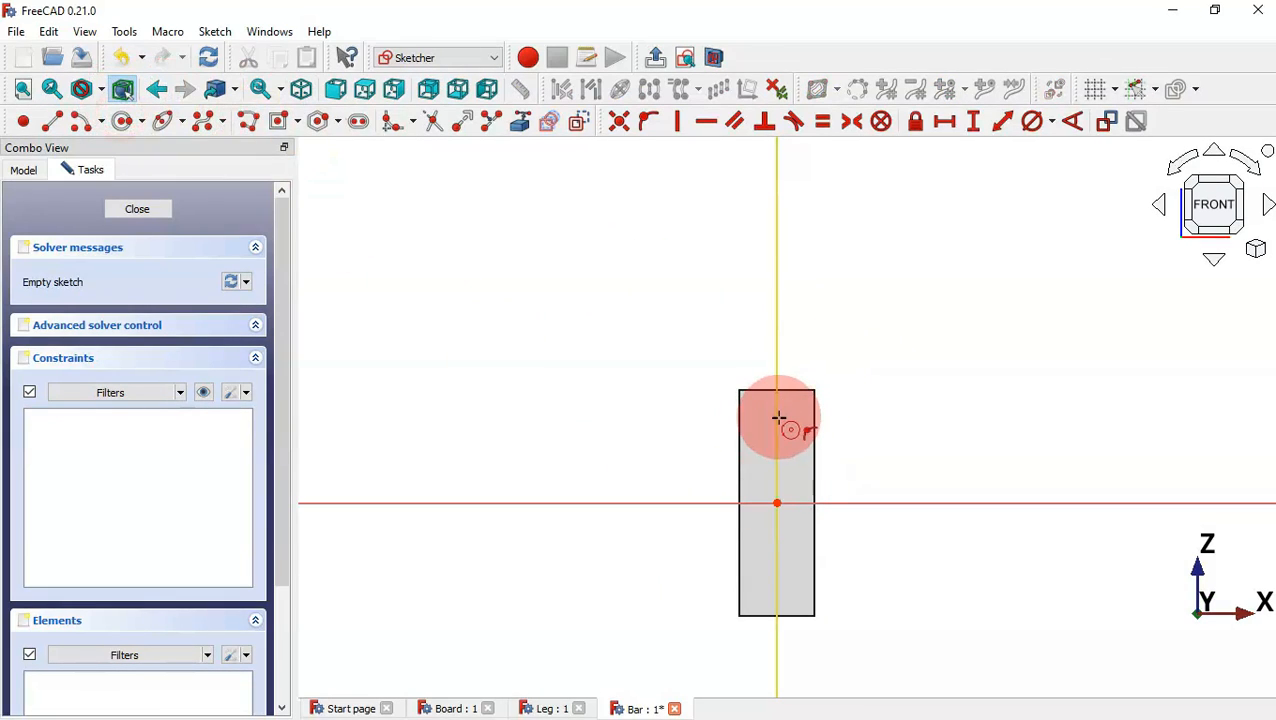
pyautogui.click(788, 448)
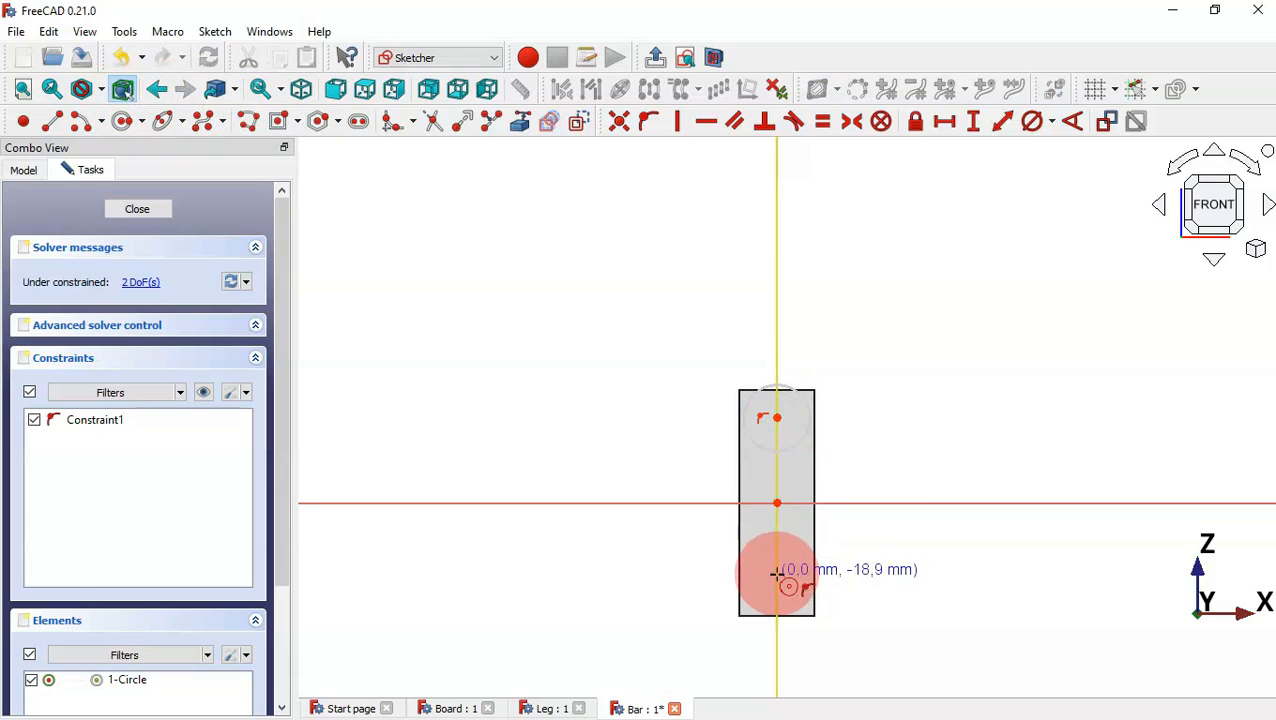
pyautogui.click(776, 573)
pyautogui.click(797, 606)
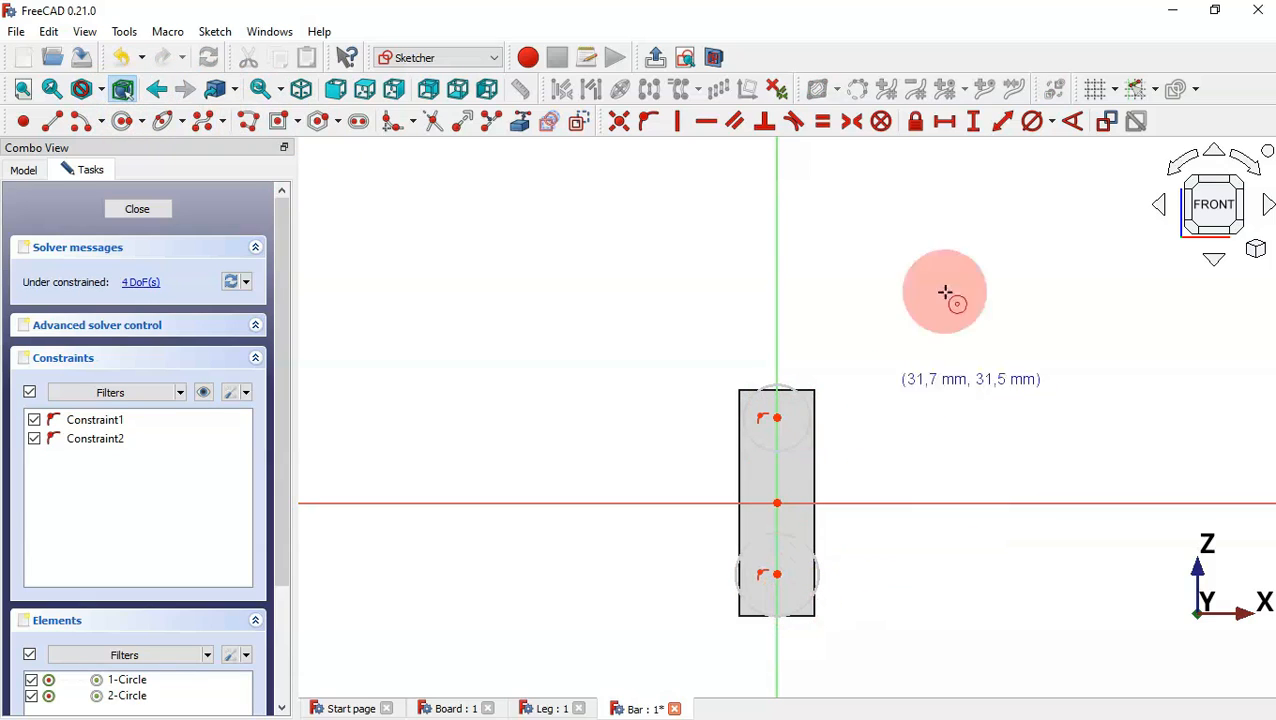
# Constrain the two circles to equal size and make their centres symmetric about the horizontal axis
pyautogui.click(822, 121)
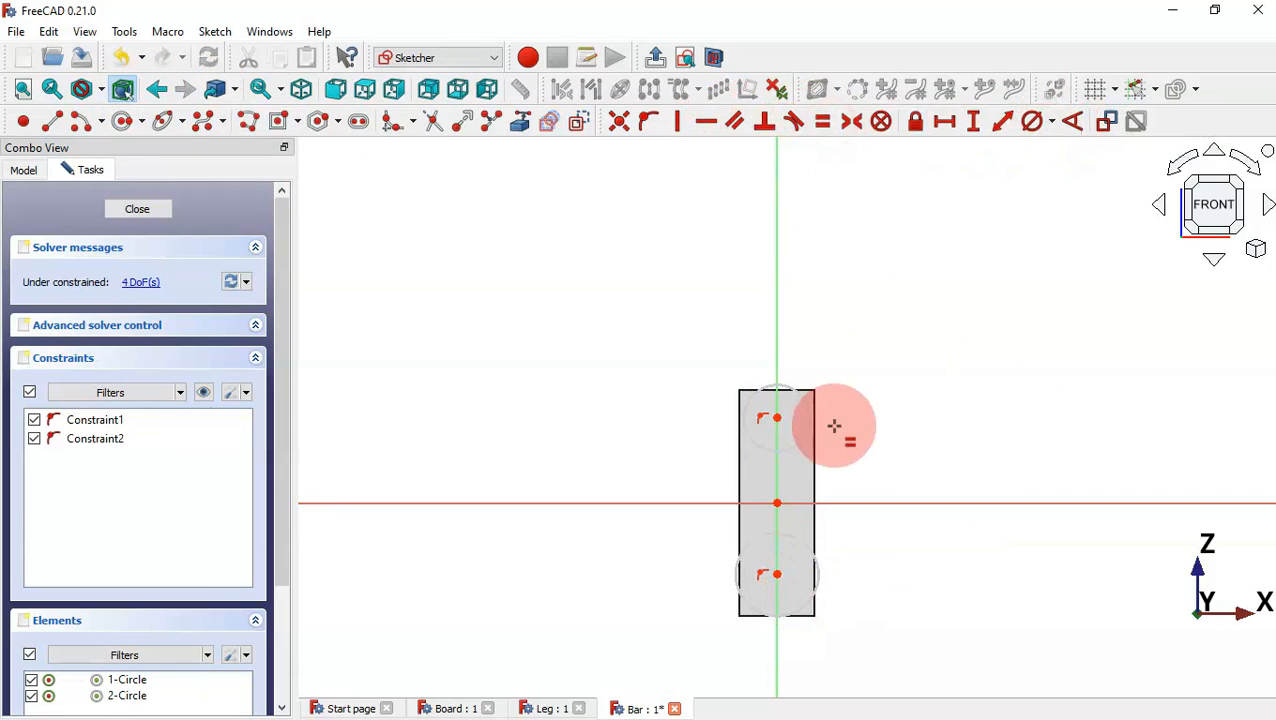
pyautogui.click(800, 440)
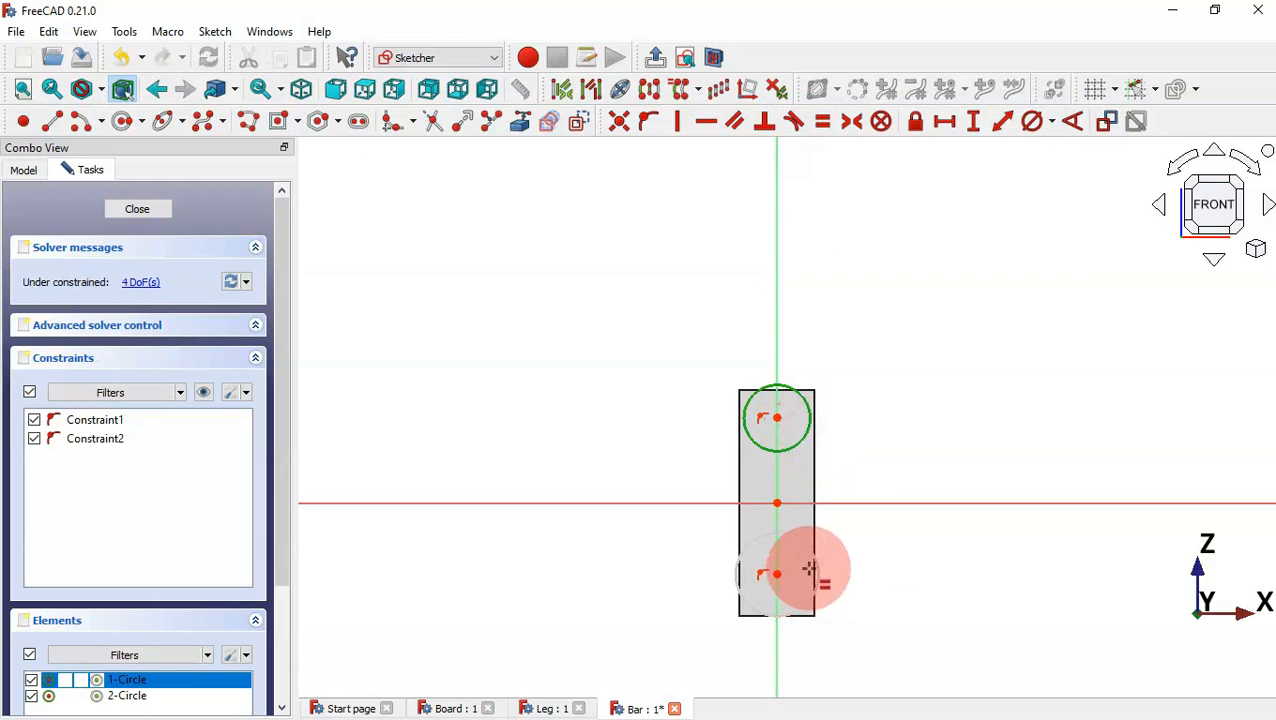
pyautogui.click(817, 562)
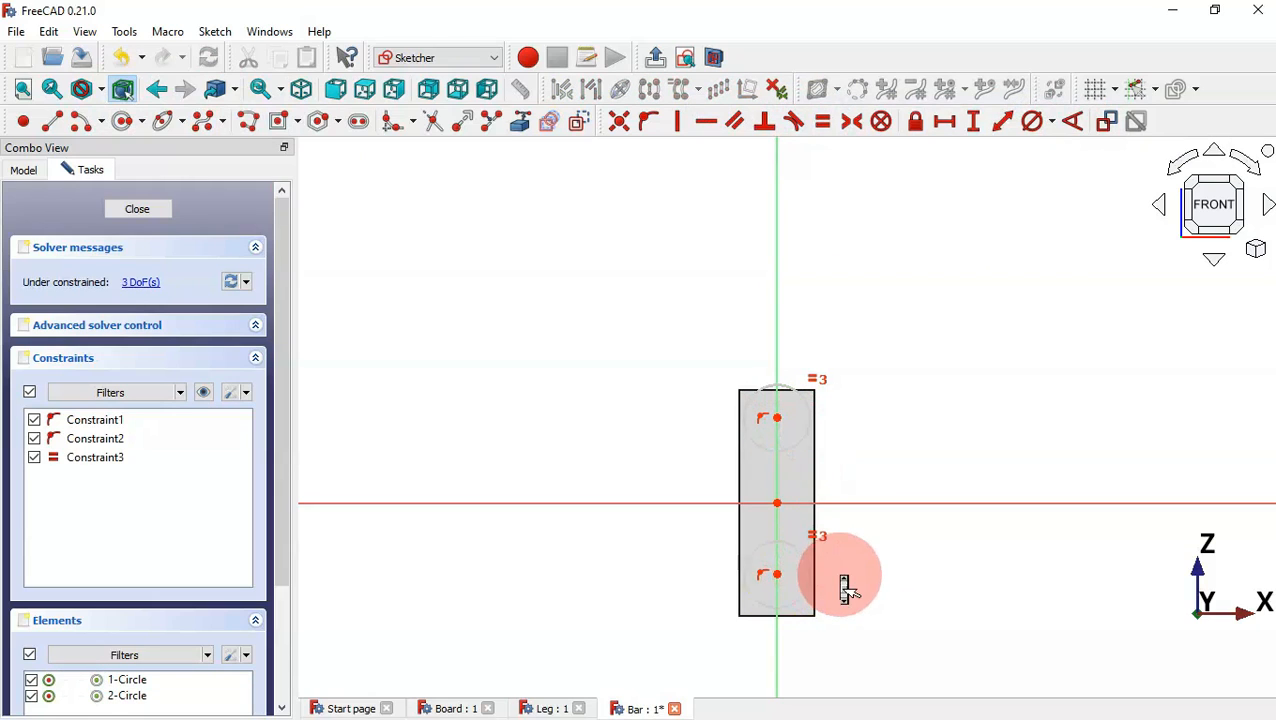
pyautogui.scroll(2, 845, 590)
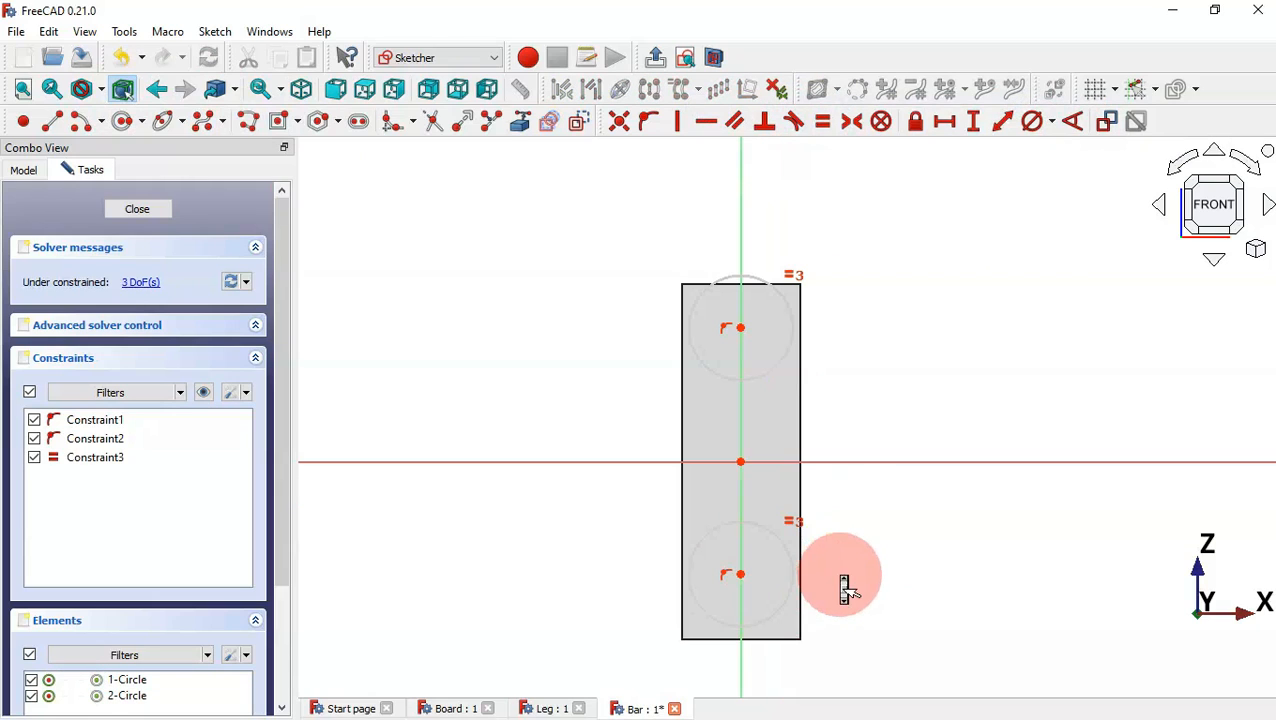
pyautogui.click(851, 122)
pyautogui.click(740, 574)
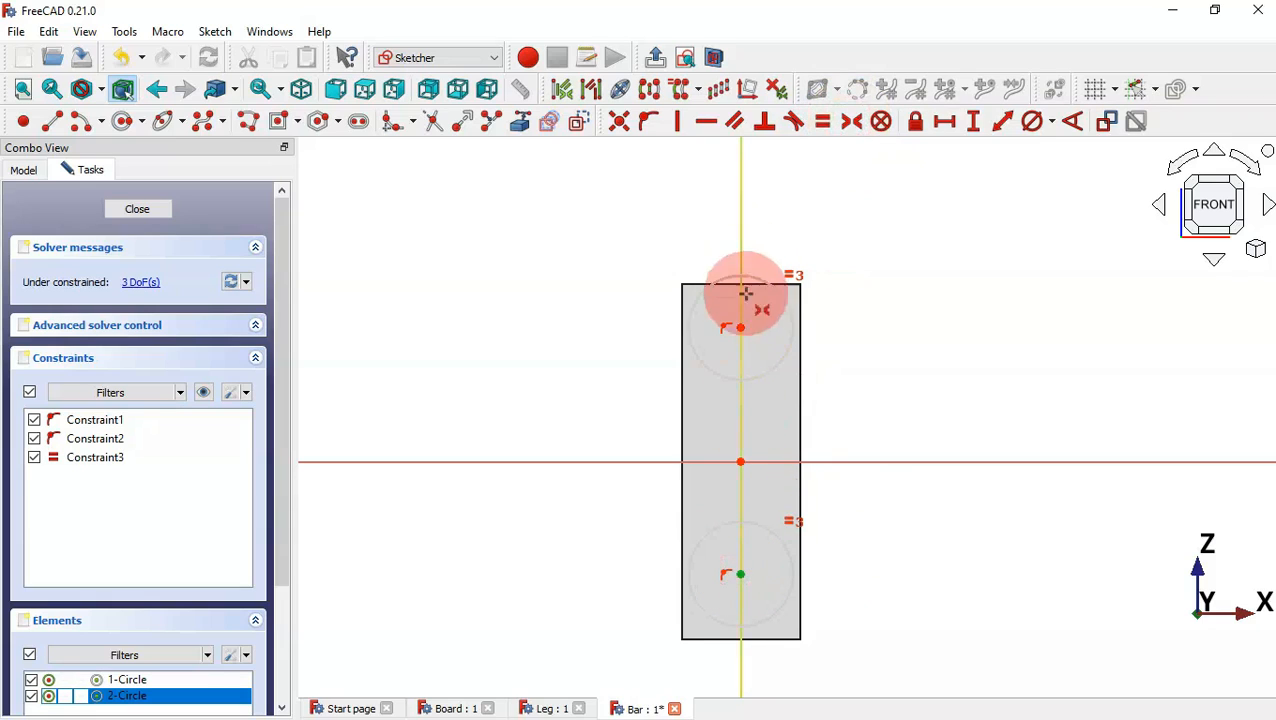
pyautogui.click(740, 328)
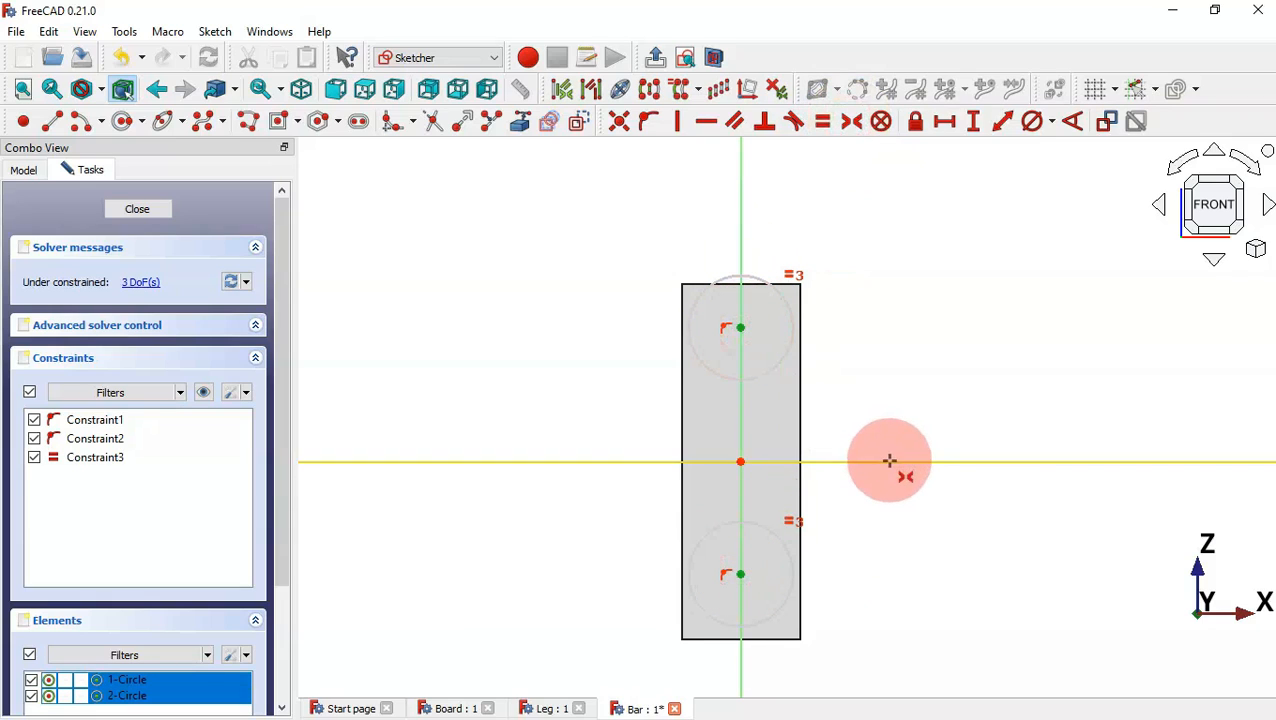
pyautogui.click(889, 461)
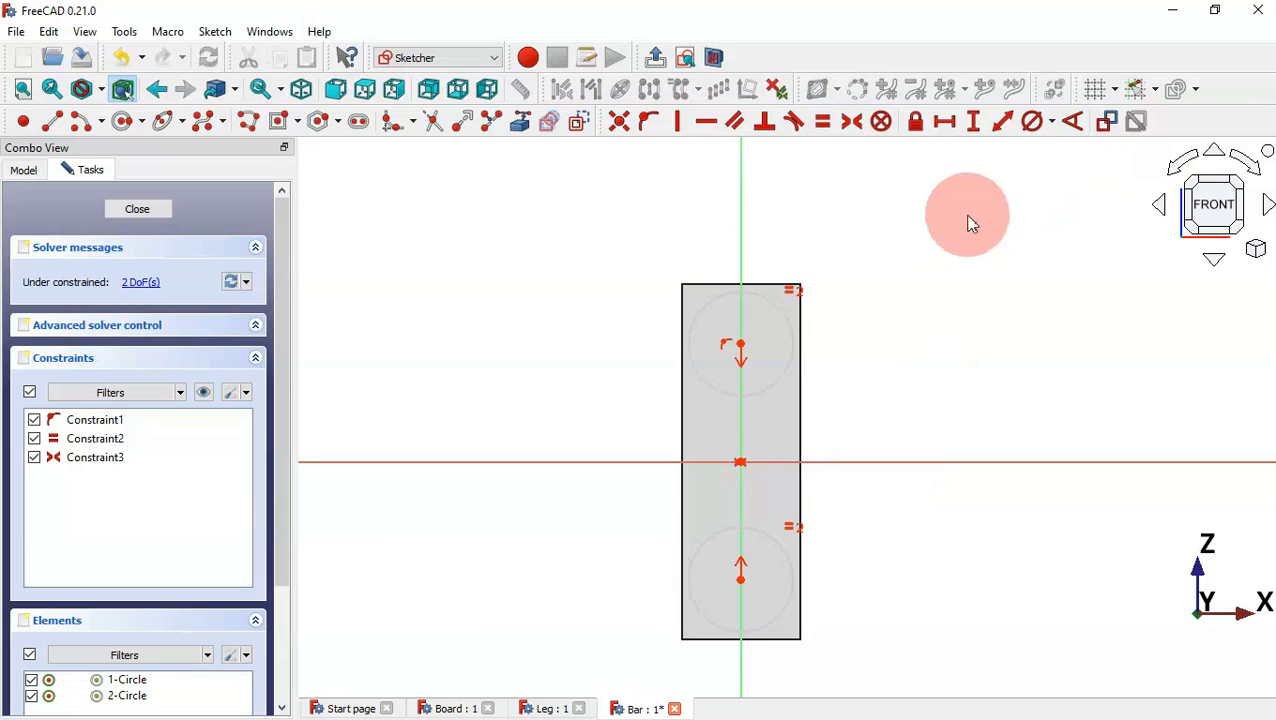
# Set the upper circle's diameter to 12 mm
pyautogui.click(1034, 124)
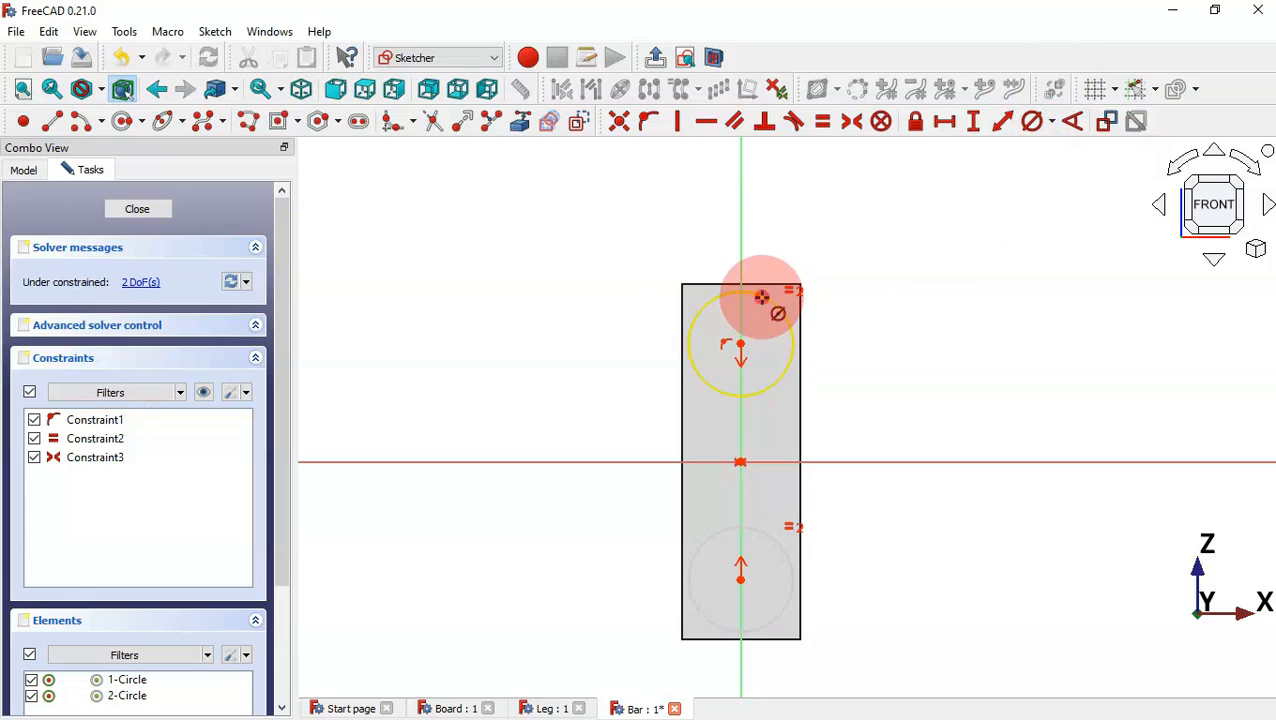
pyautogui.click(762, 297)
pyautogui.write('1')
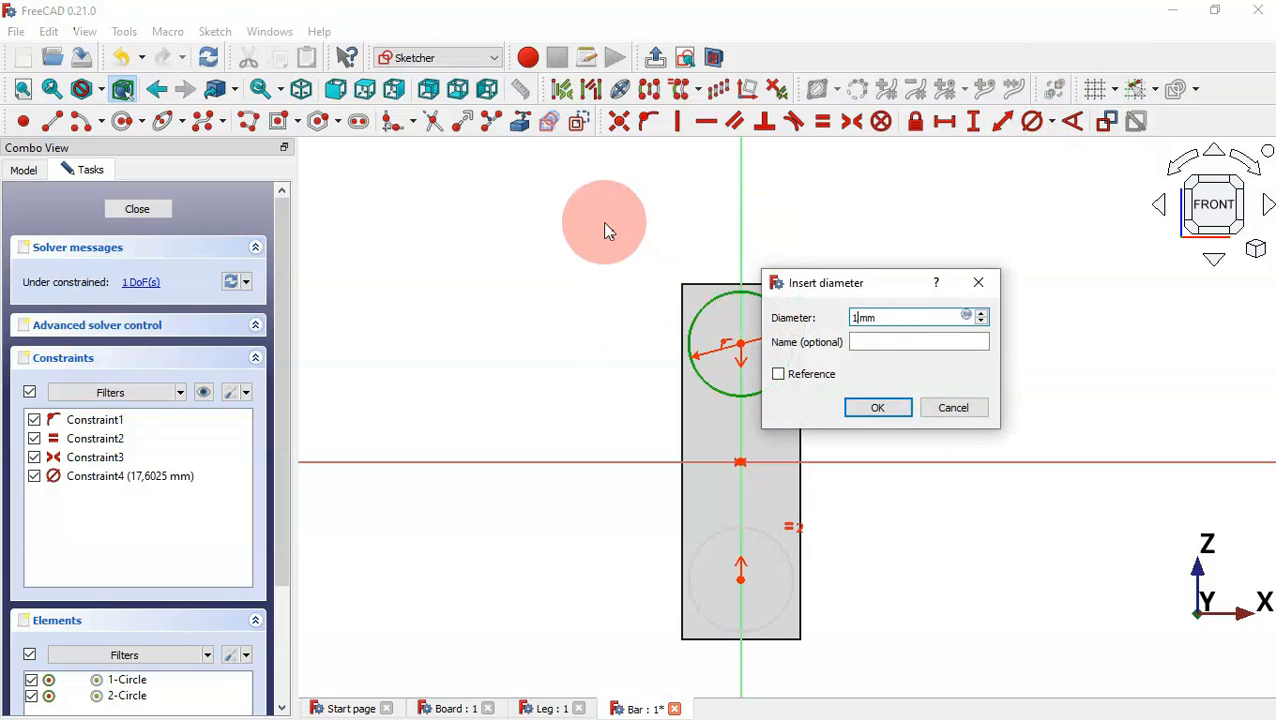
pyautogui.write('2')
pyautogui.press('Return')
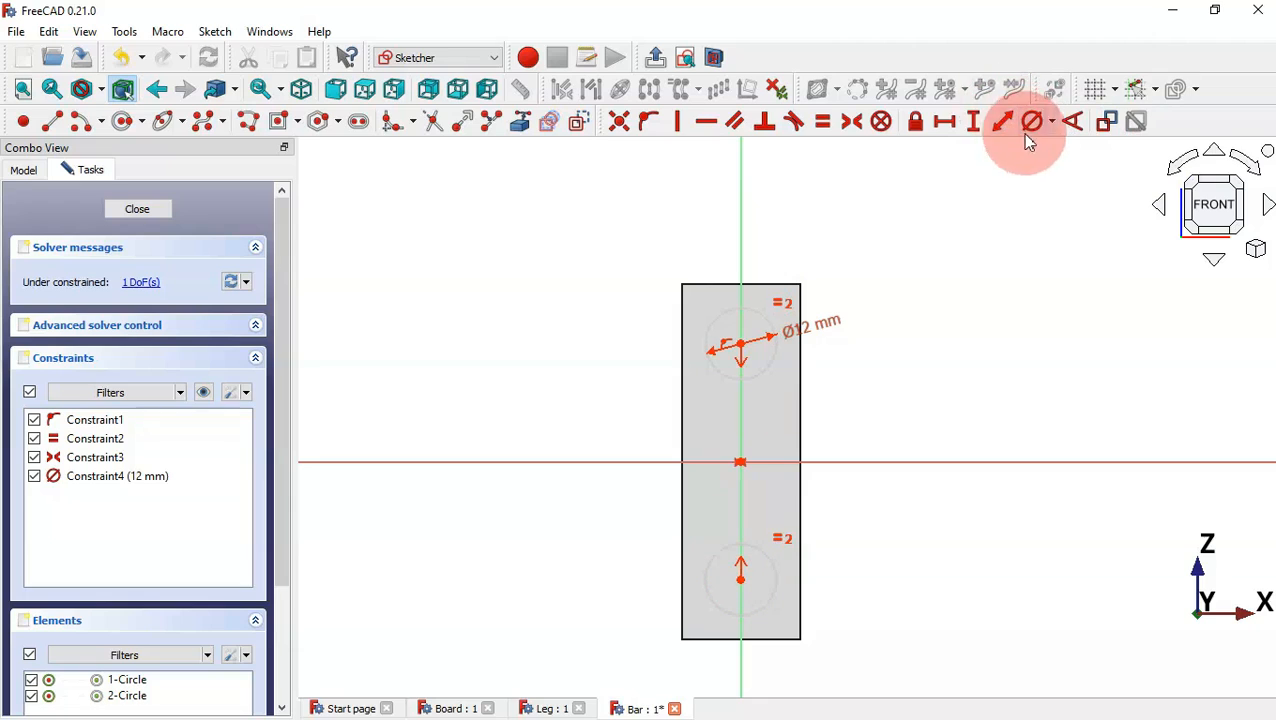
# Set the vertical distance between the two circle centres to 35 mm and close the sketch
pyautogui.click(978, 121)
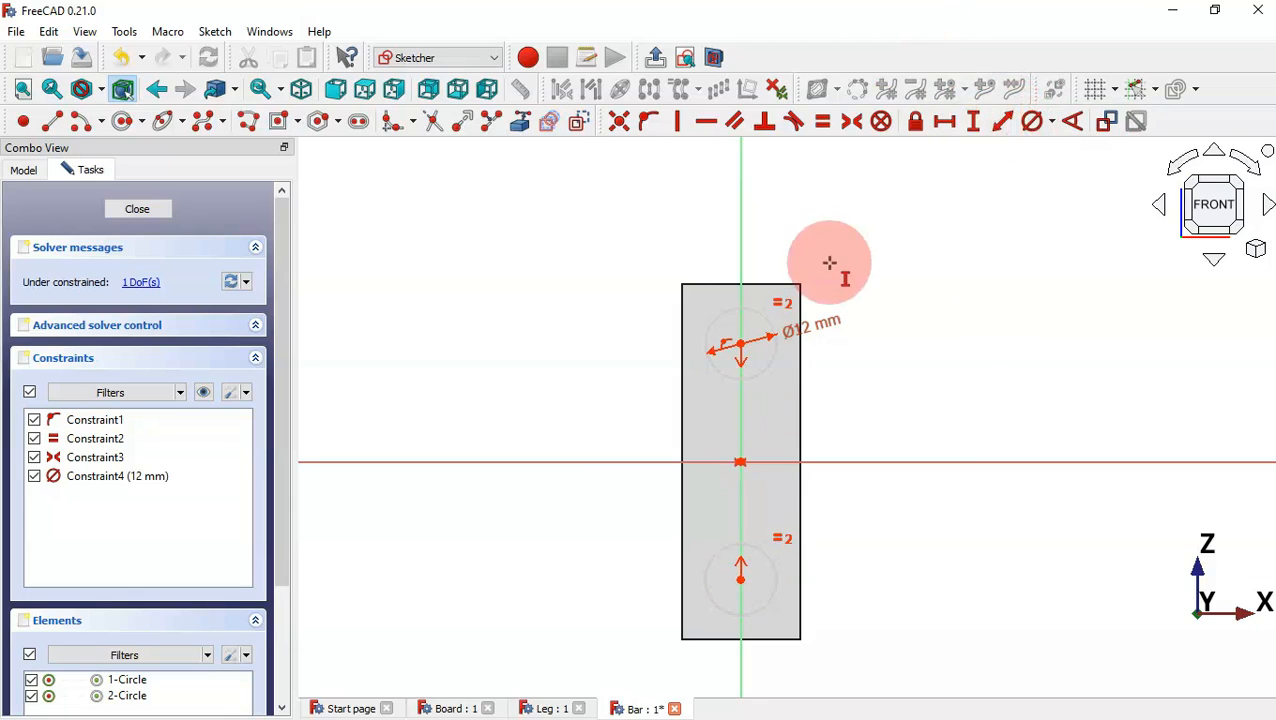
pyautogui.click(740, 343)
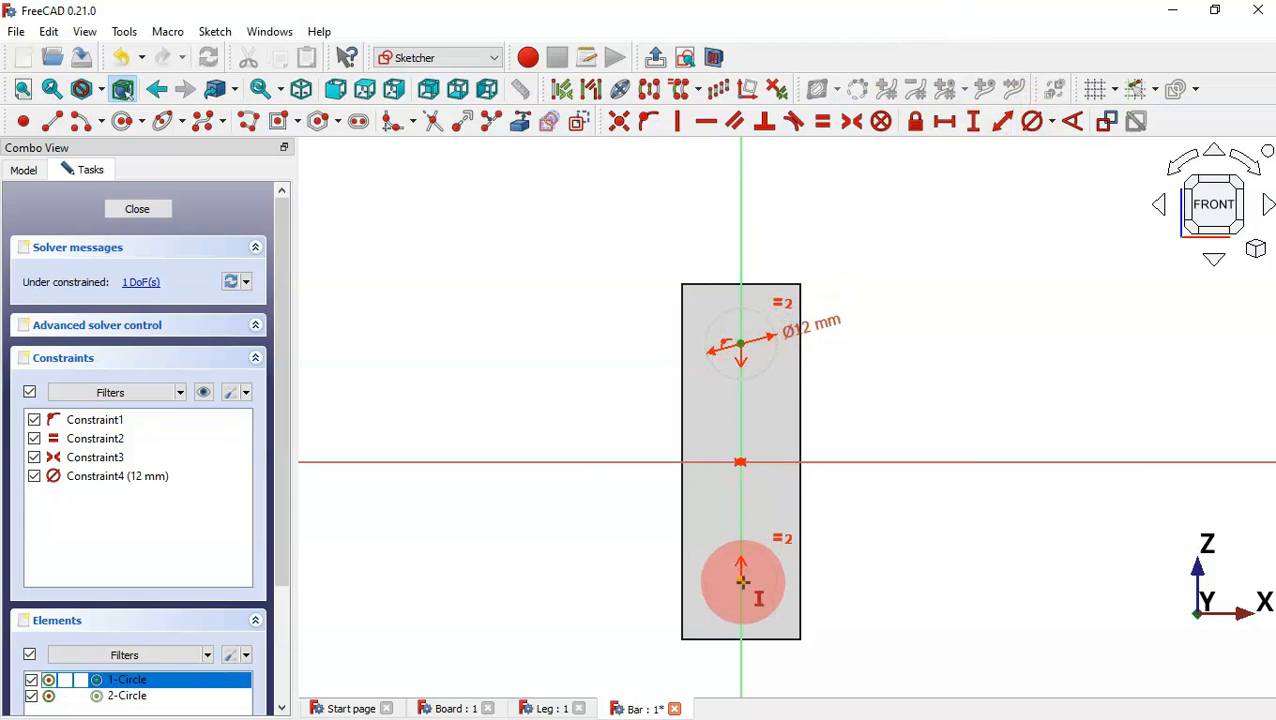
pyautogui.click(741, 579)
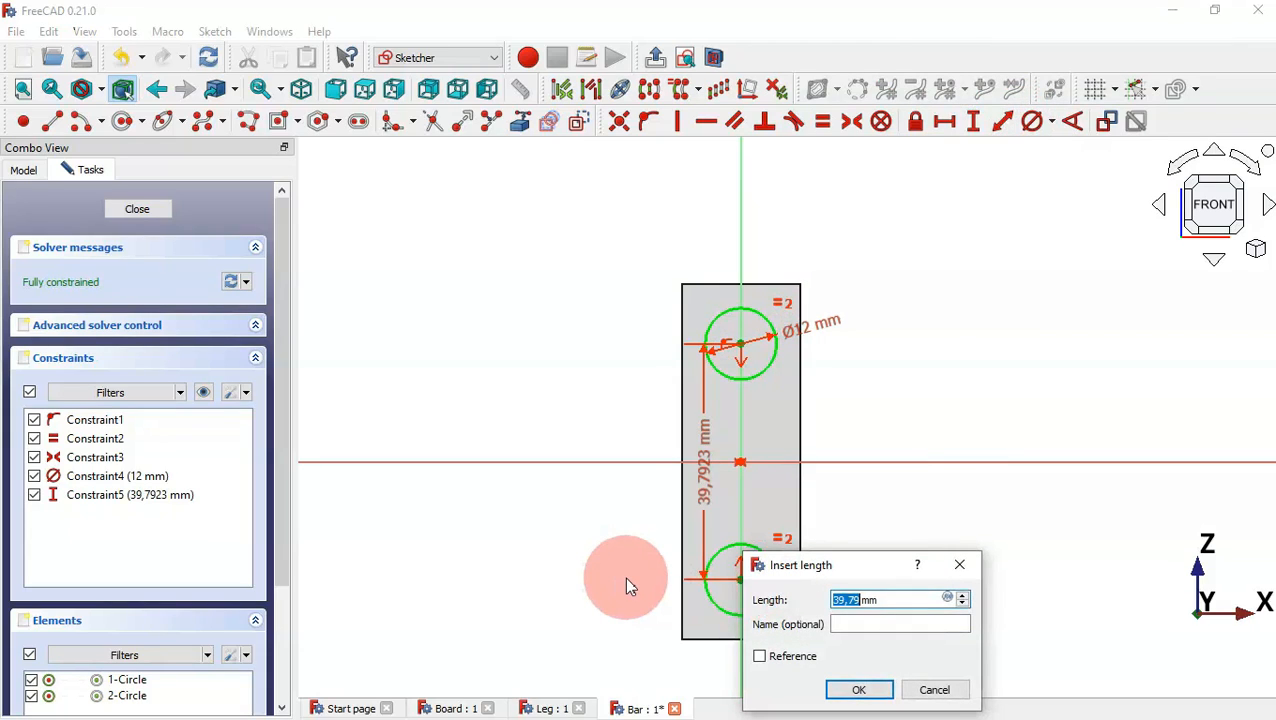
pyautogui.write('35')
pyautogui.press('Return')
pyautogui.press('Escape')
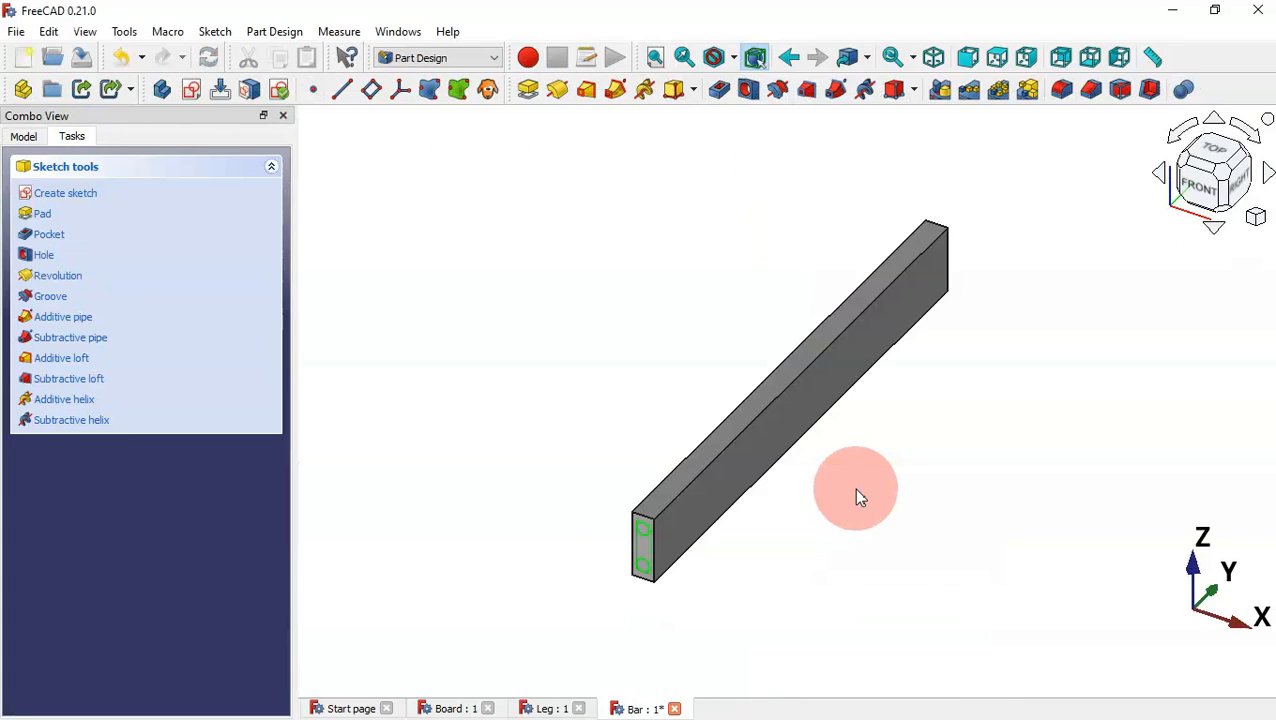
# Pocket the two sketched circles 20 mm deep into the bar's front end face
pyautogui.click(719, 91)
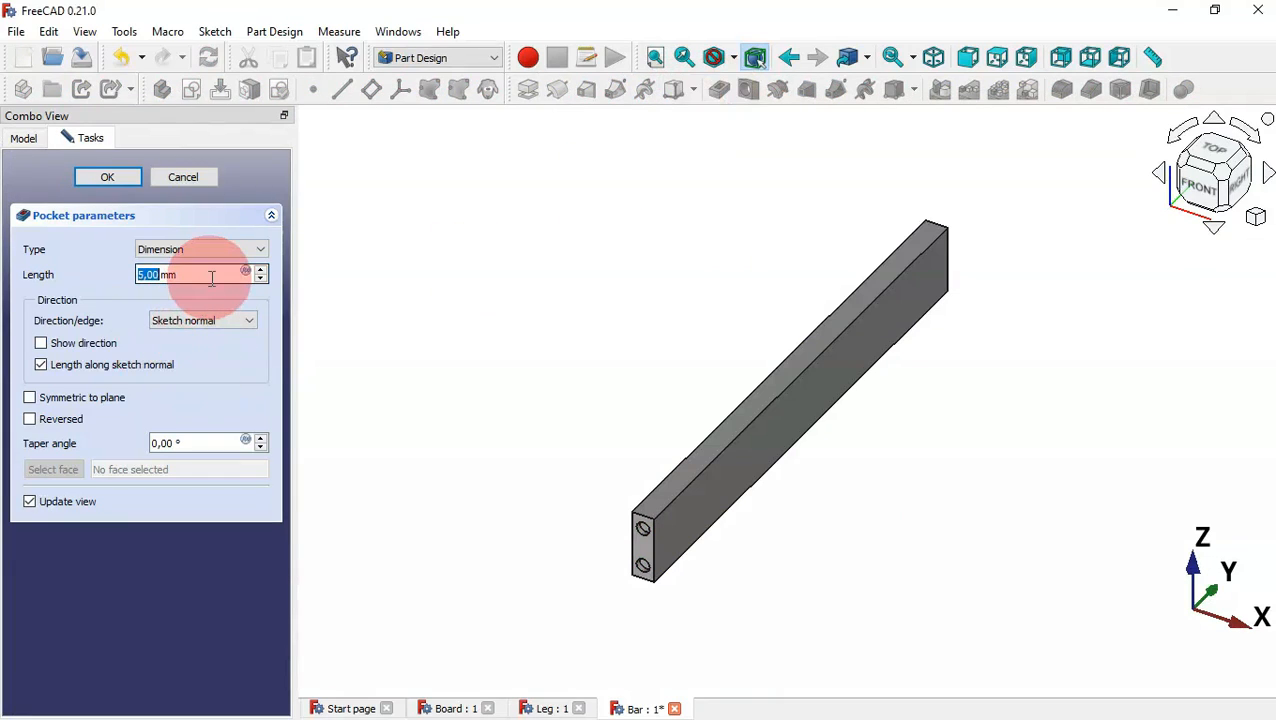
pyautogui.moveTo(211, 278); pyautogui.dragTo(89, 275)
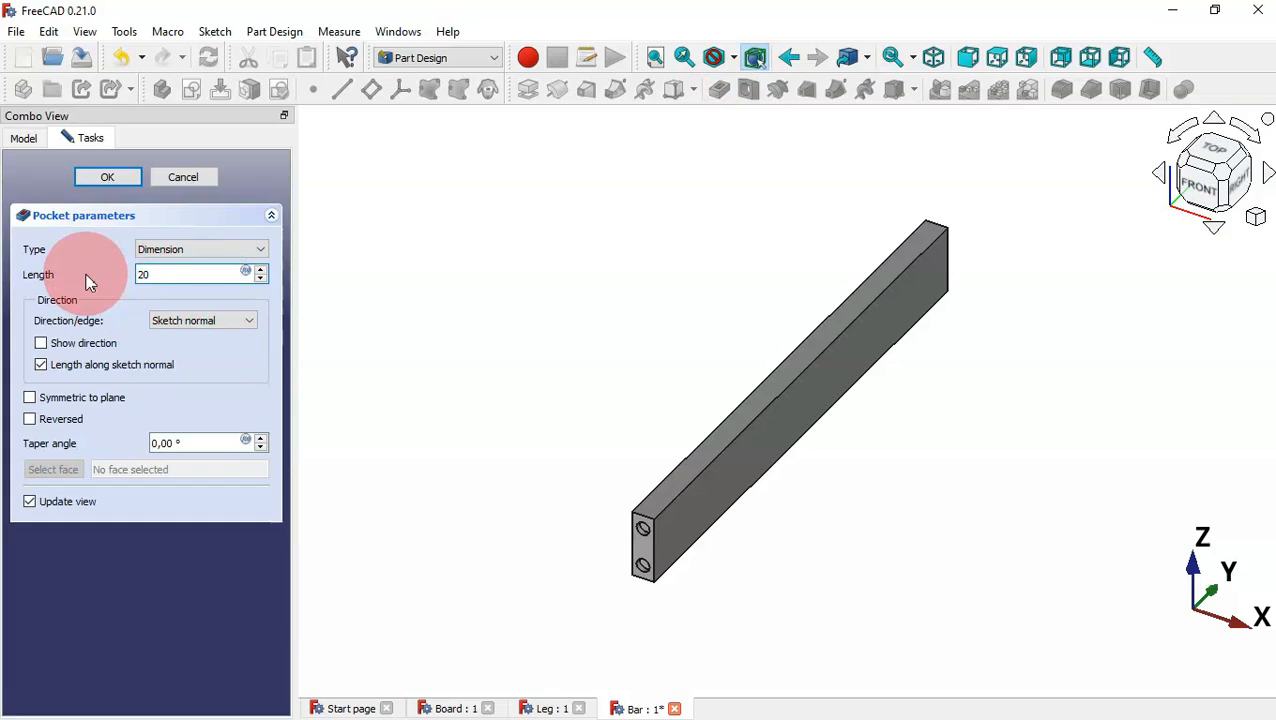
pyautogui.write('20')
pyautogui.press('Return')
# Mirror the two-hole pocket across the base XZ plane to the bar's opposite end
pyautogui.click(22, 138)
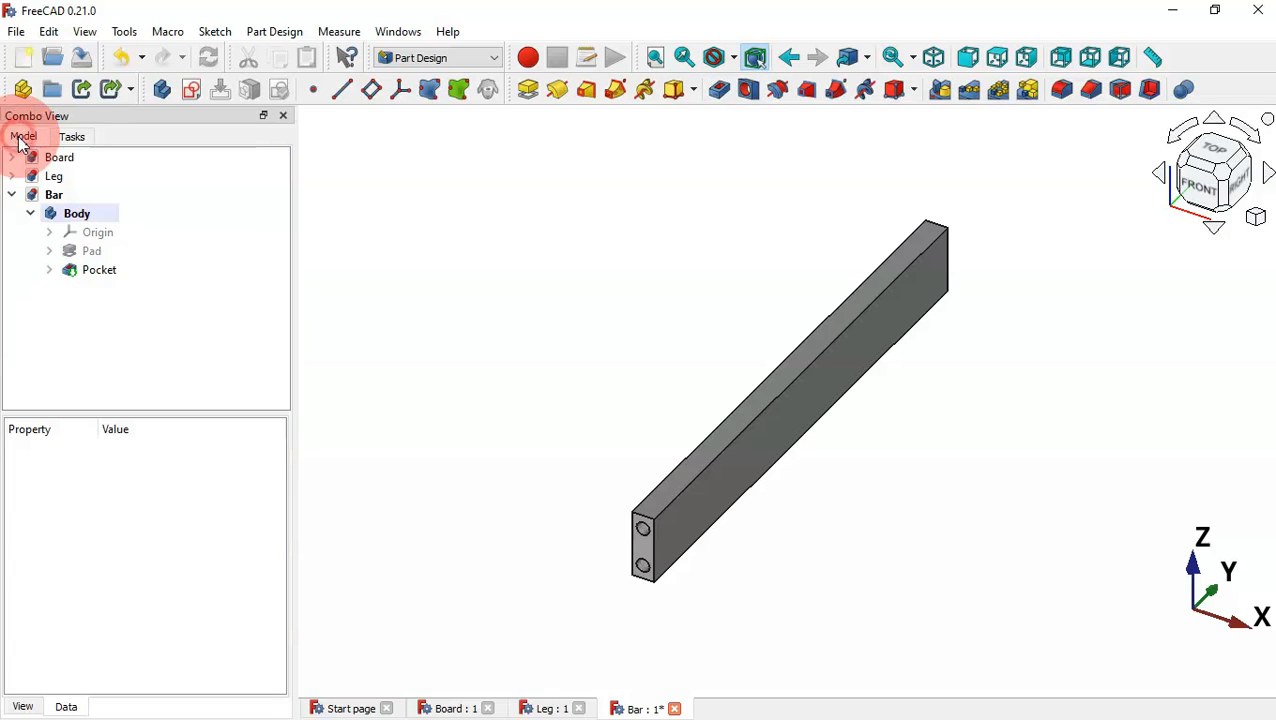
pyautogui.click(141, 291)
pyautogui.click(97, 272)
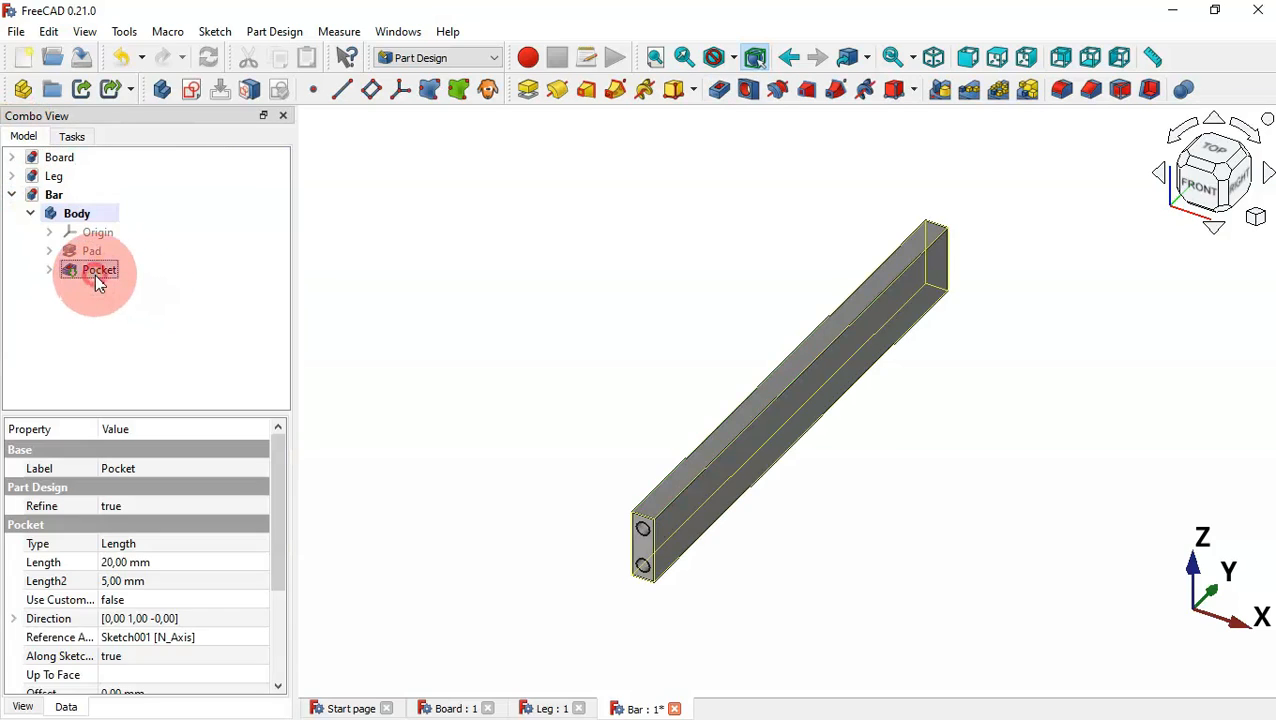
pyautogui.moveTo(1056, 306); pyautogui.dragTo(727, 420)
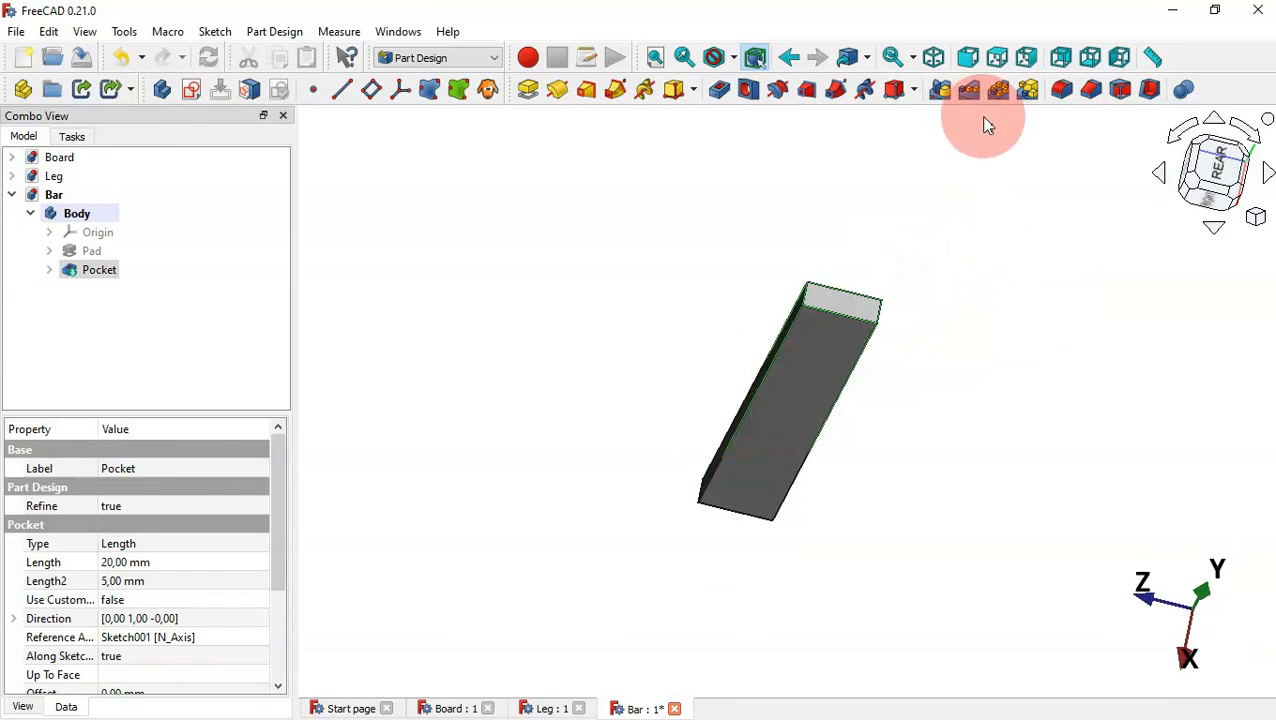
pyautogui.click(942, 91)
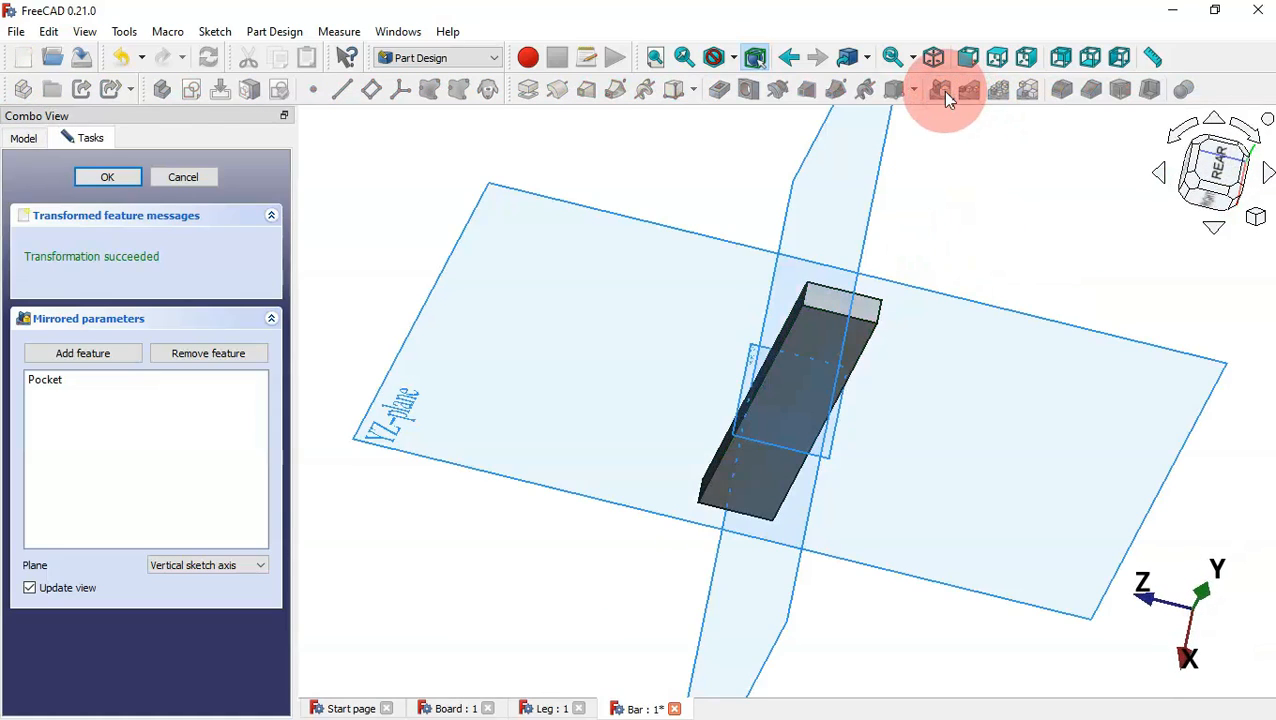
pyautogui.moveTo(279, 478); pyautogui.dragTo(783, 392)
pyautogui.scroll(5, 783, 400)
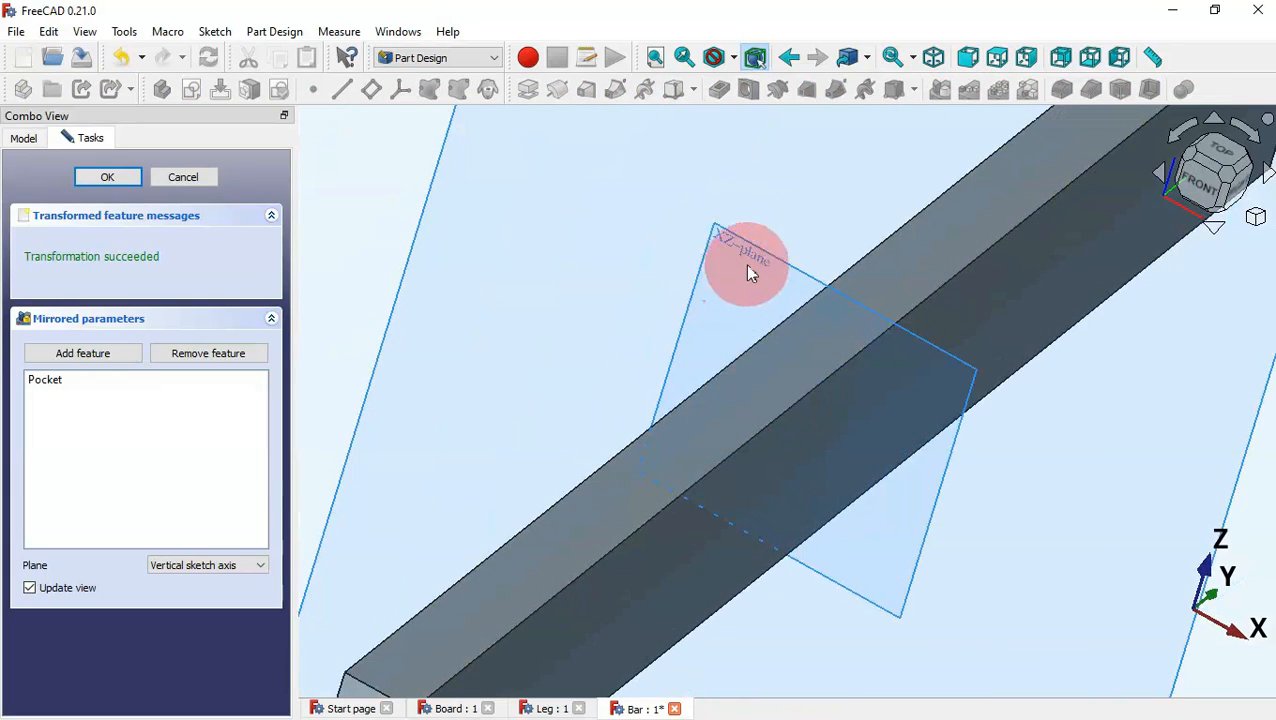
pyautogui.click(196, 568)
pyautogui.click(222, 630)
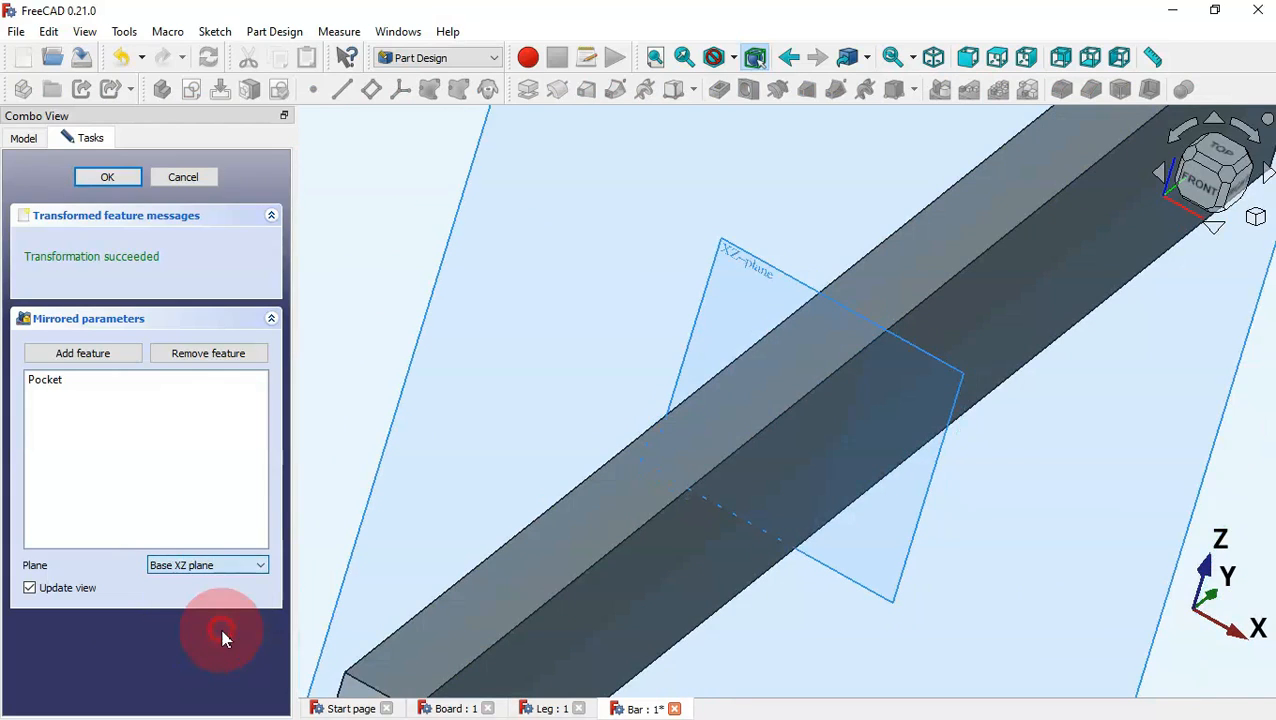
pyautogui.click(757, 525)
pyautogui.press('Home')
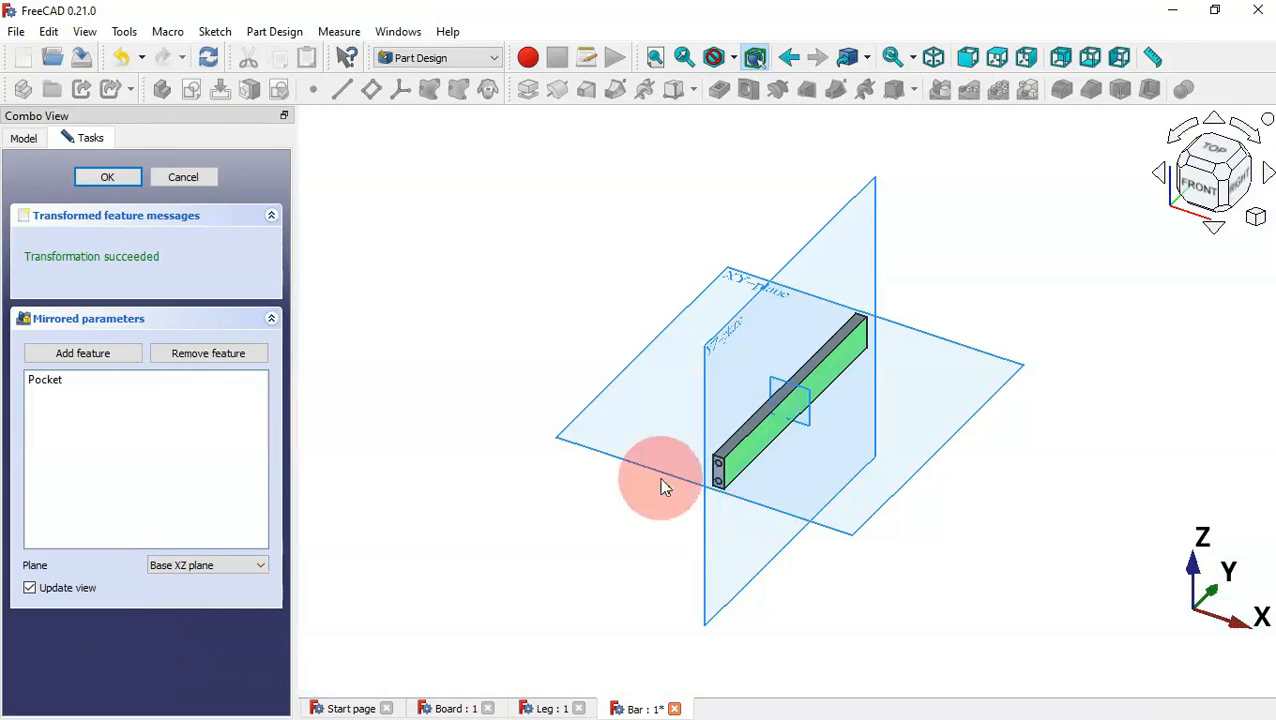
pyautogui.click(108, 178)
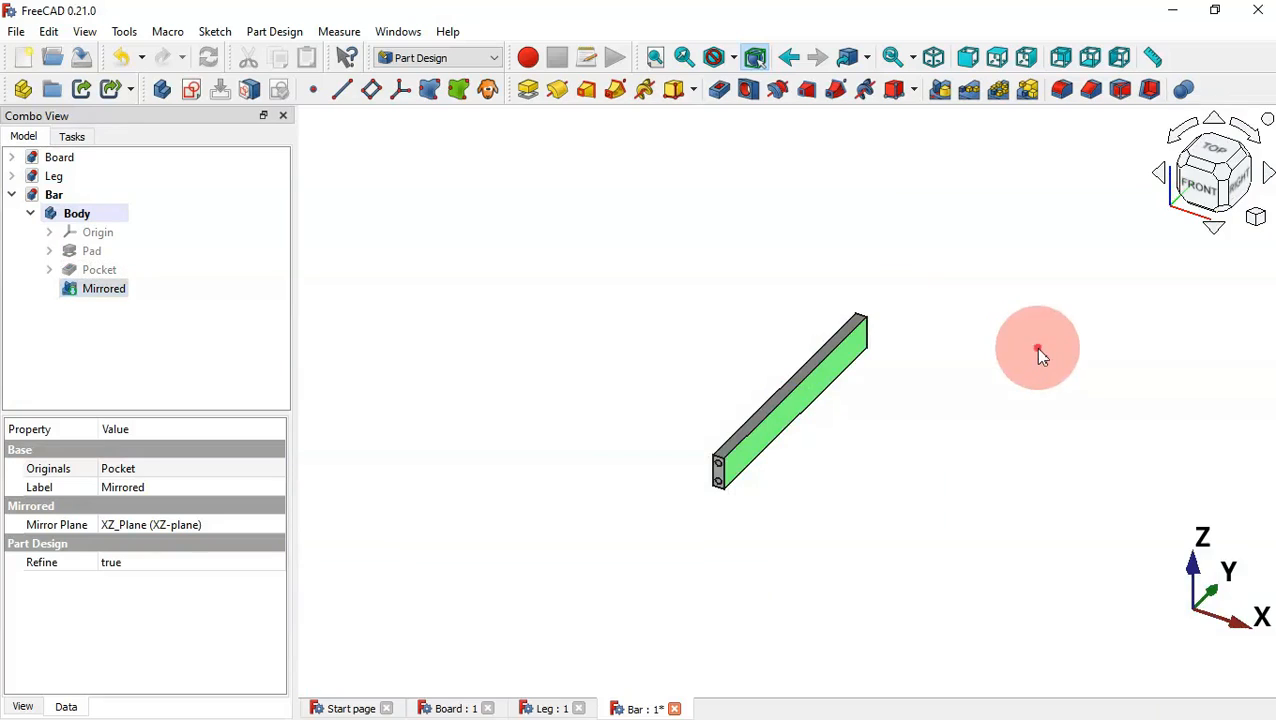
pyautogui.moveTo(1040, 355); pyautogui.dragTo(870, 342, button='middle')
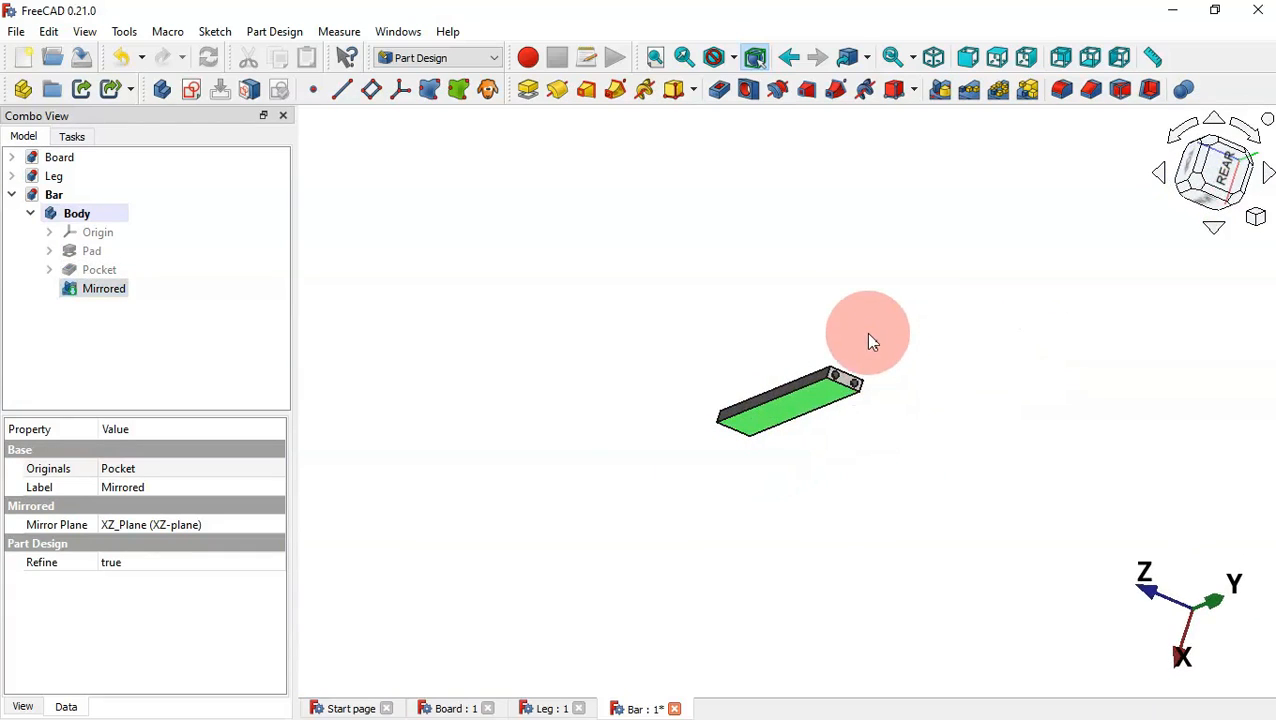
pyautogui.scroll(8, 868, 342)
pyautogui.click(868, 347)
pyautogui.press('Home')
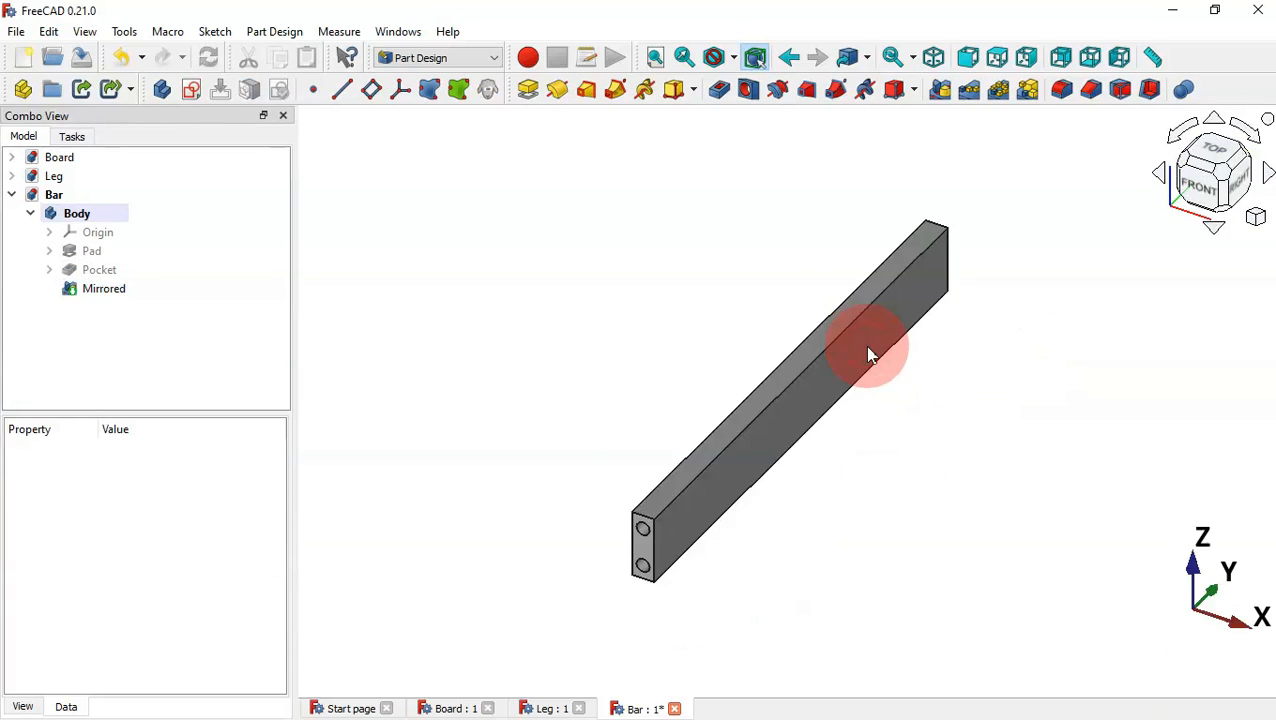
# Fillet the bar's four long edges with a 2 mm radius and save the document
pyautogui.scroll(1, 768, 404)
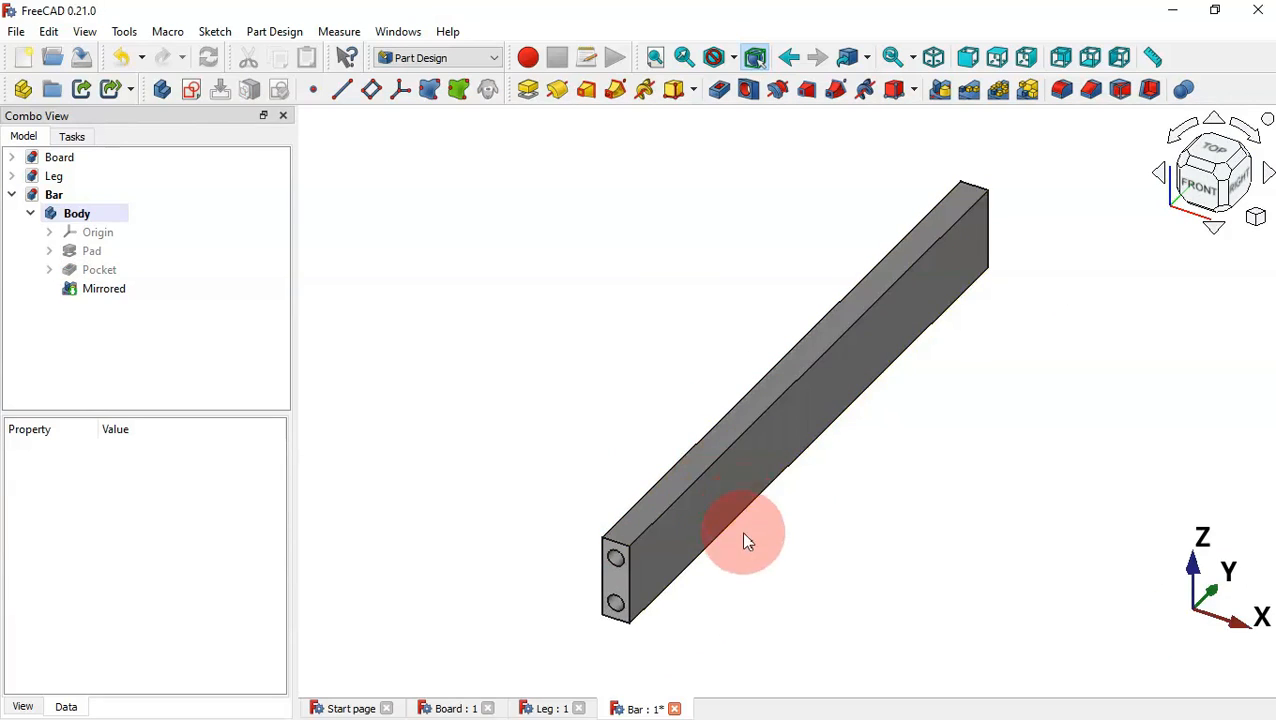
pyautogui.click(697, 450)
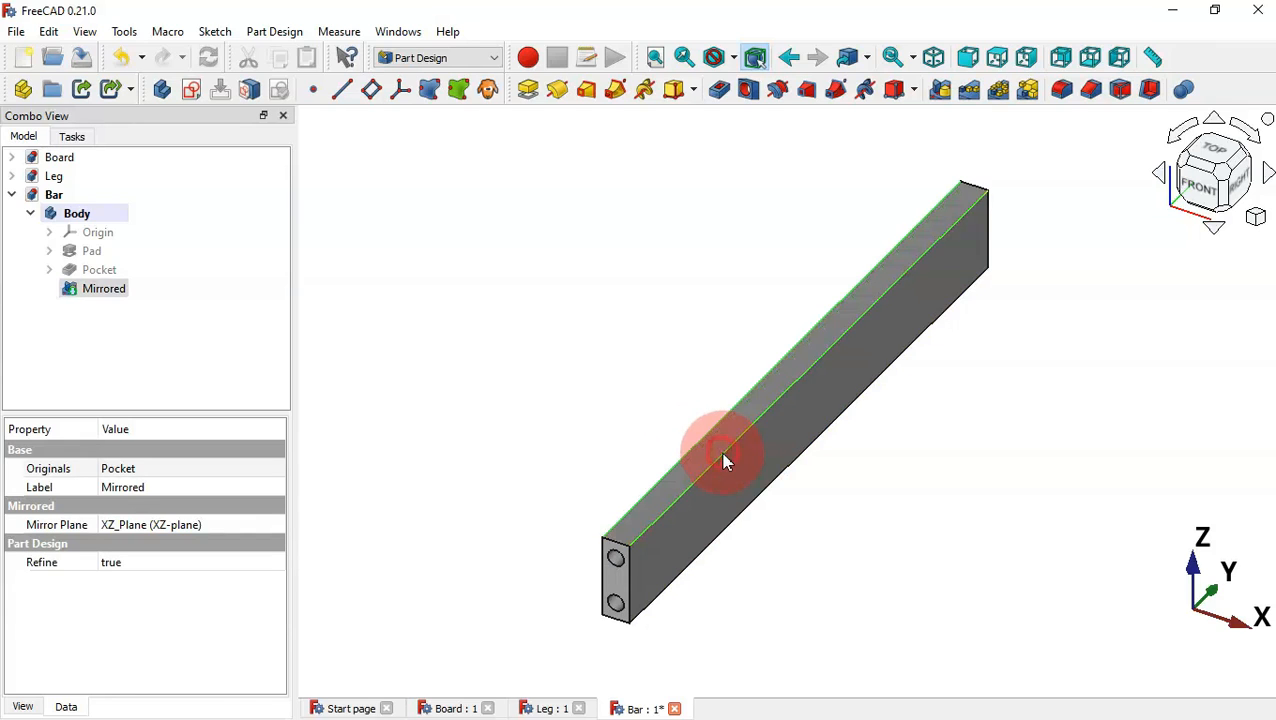
pyautogui.keyDown('ctrl'); pyautogui.click(755, 499); pyautogui.keyUp('ctrl')
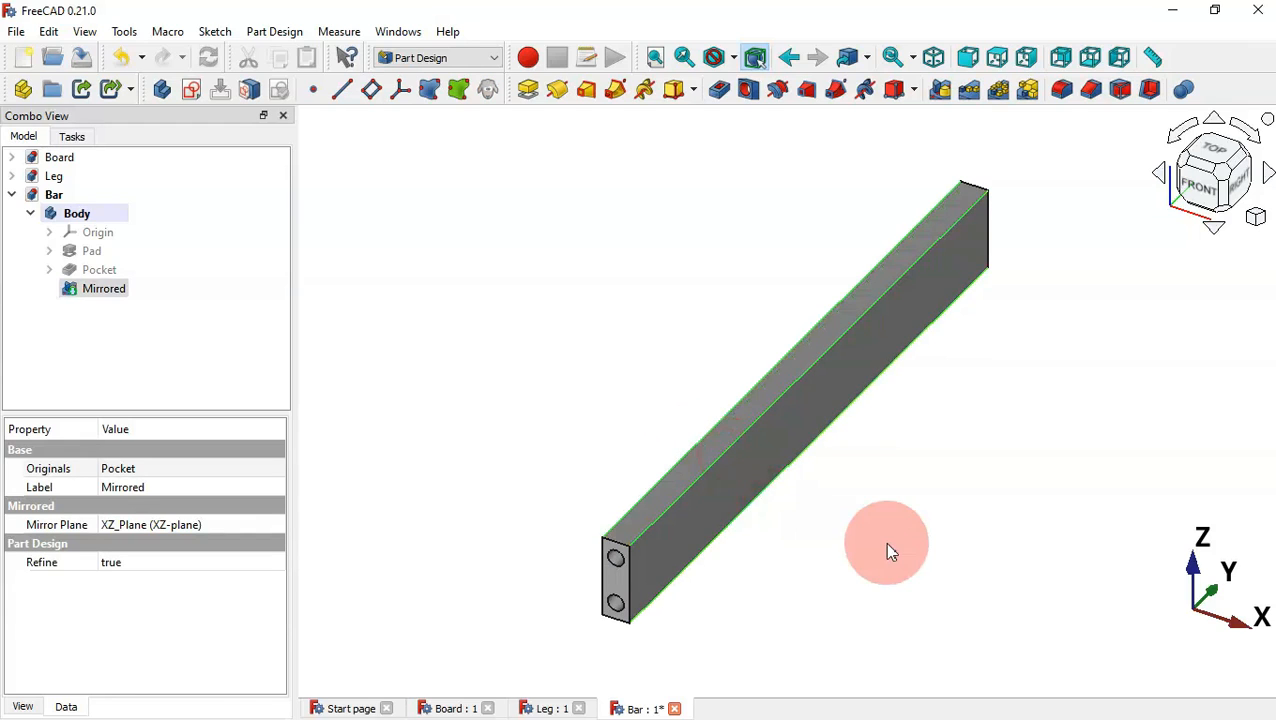
pyautogui.moveTo(887, 544); pyautogui.dragTo(758, 311, button='middle')
pyautogui.keyDown('ctrl'); pyautogui.click(765, 414); pyautogui.keyUp('ctrl')
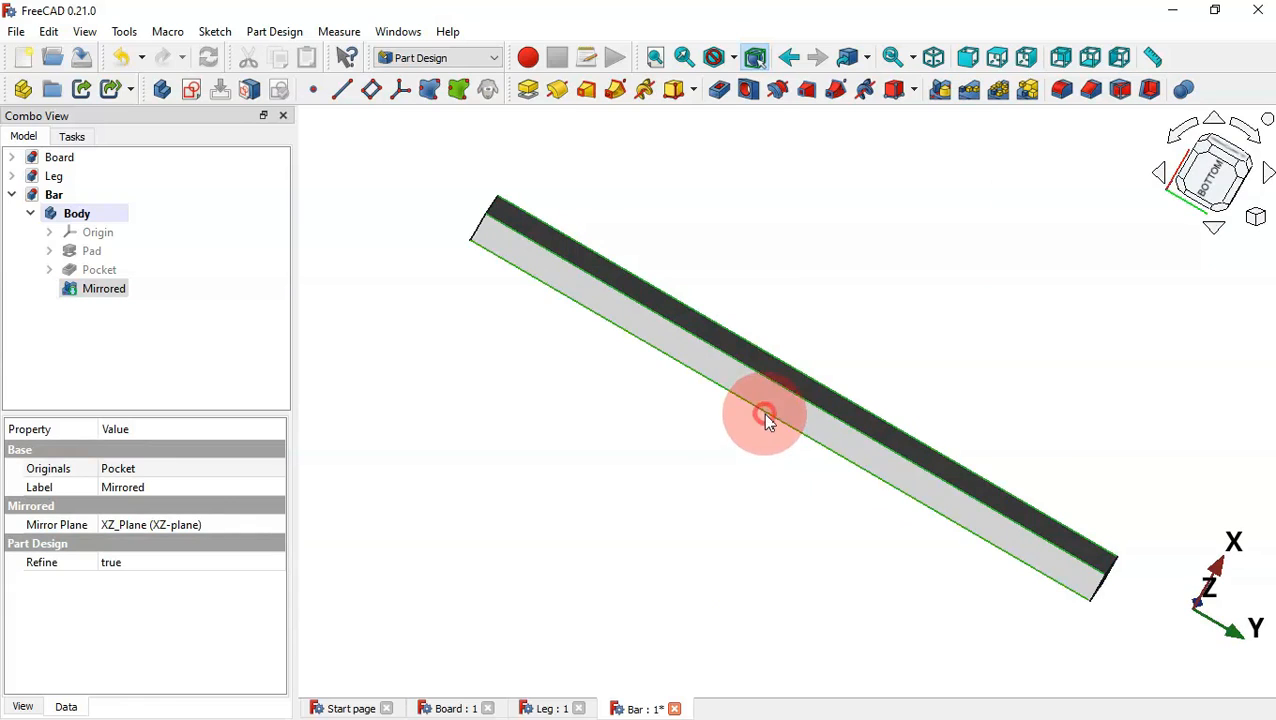
pyautogui.click(1063, 92)
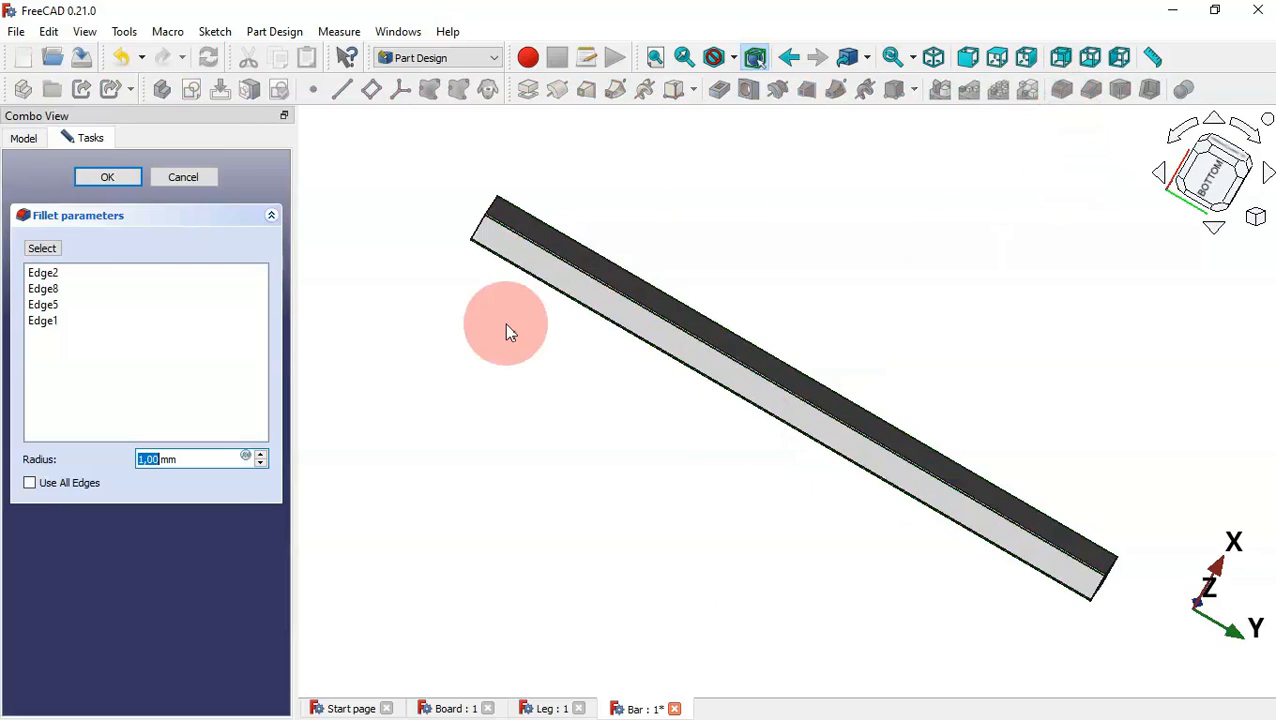
pyautogui.click(227, 459)
pyautogui.hotkey('ctrl', 'a')
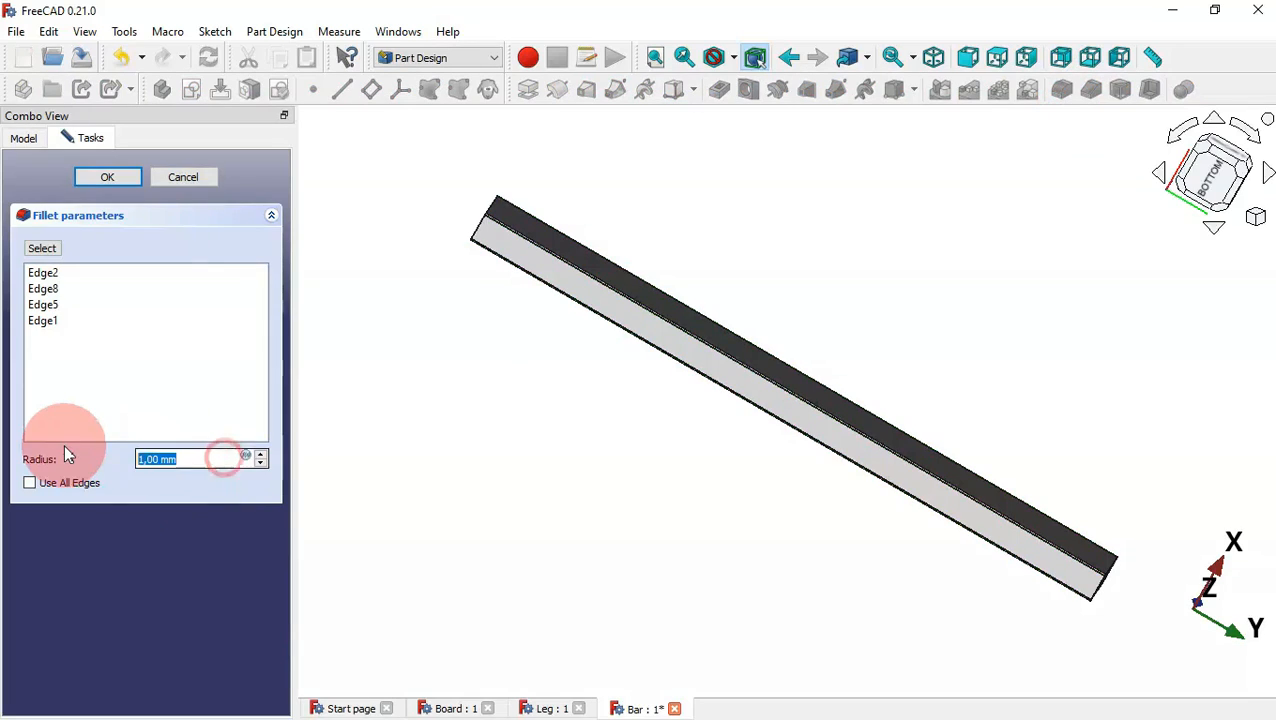
pyautogui.write('2')
pyautogui.press('Return')
pyautogui.moveTo(470, 380); pyautogui.dragTo(755, 388, button='middle')
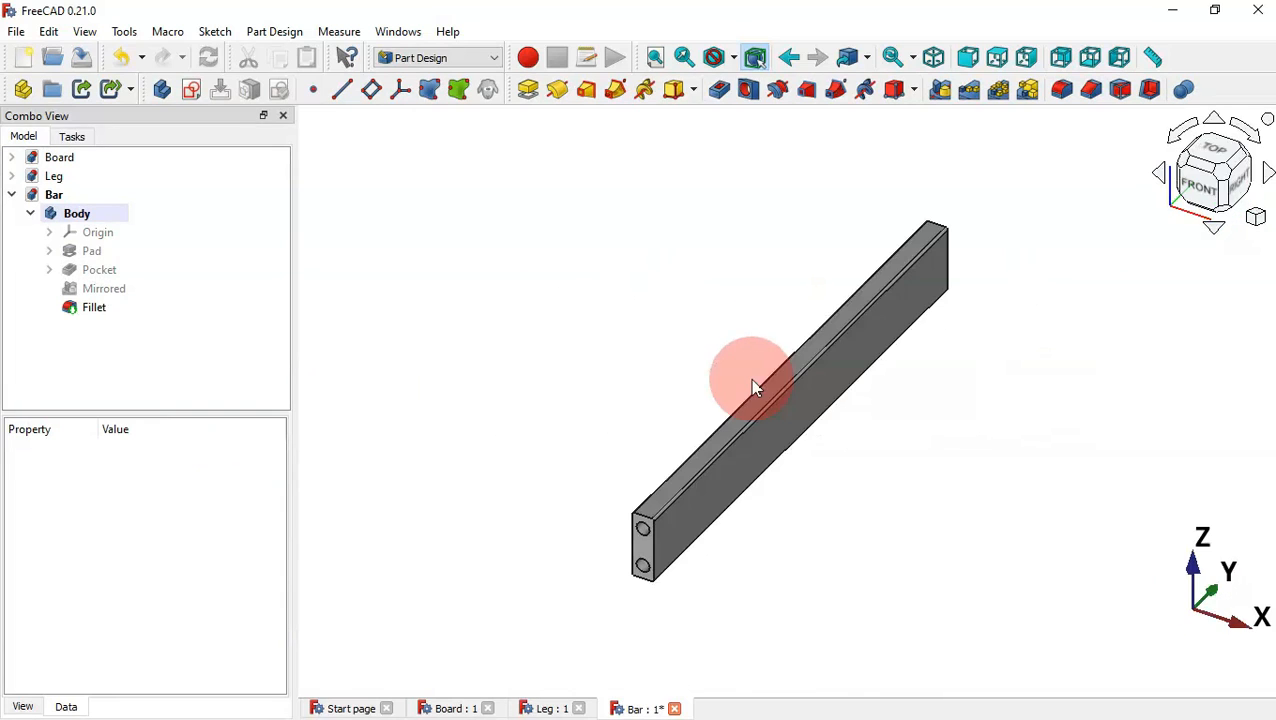
pyautogui.click(81, 59)
pyautogui.click(601, 252)
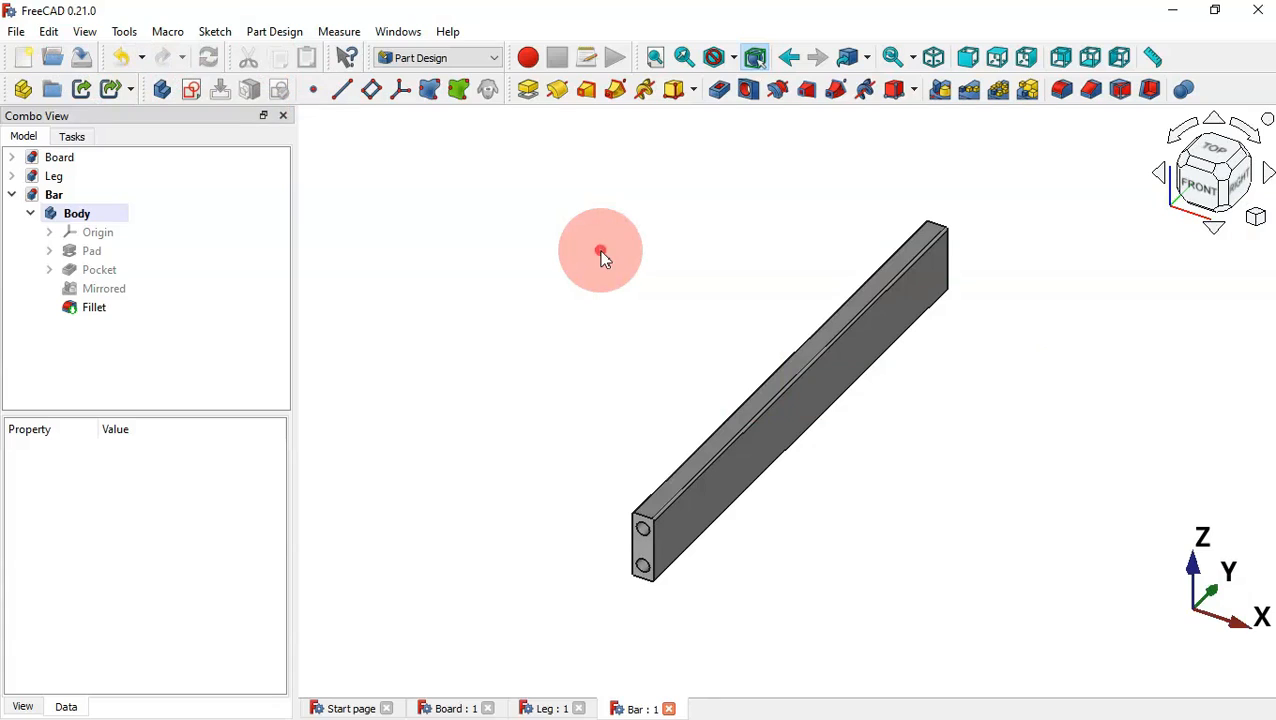
# Create a new document and save it as Pin 12x33 in the New model folder
pyautogui.click(25, 60)
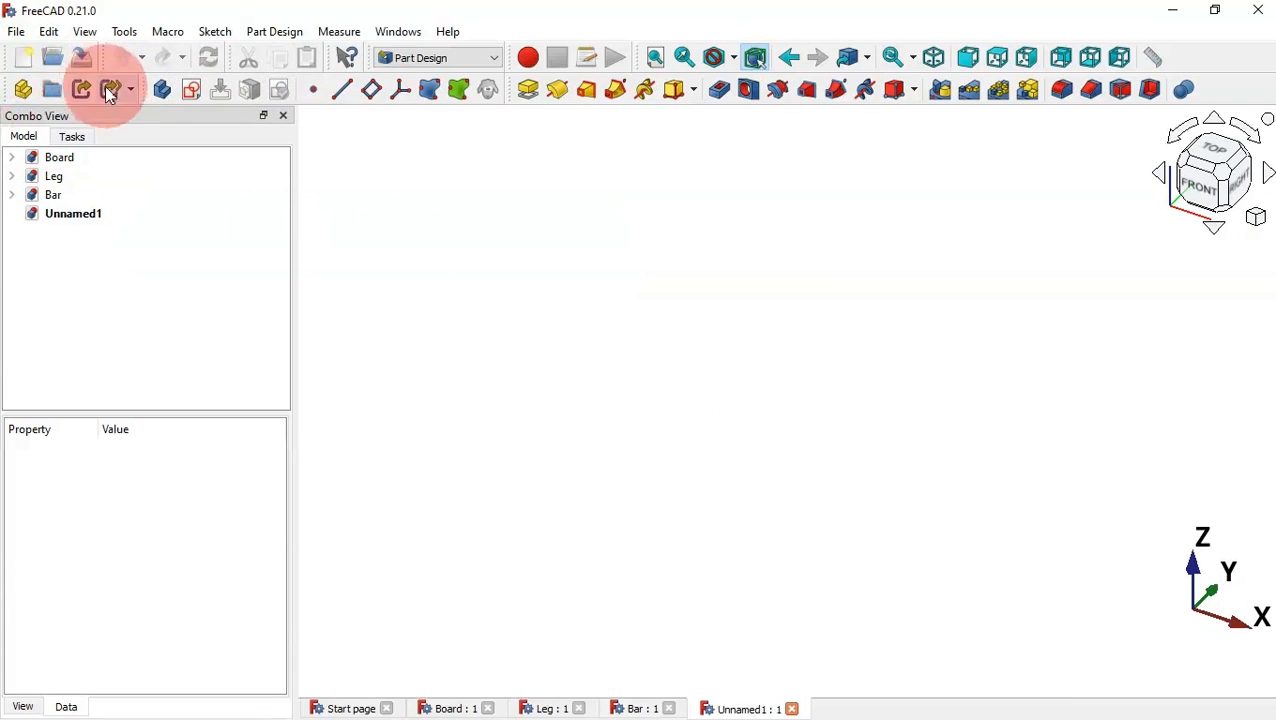
pyautogui.click(85, 60)
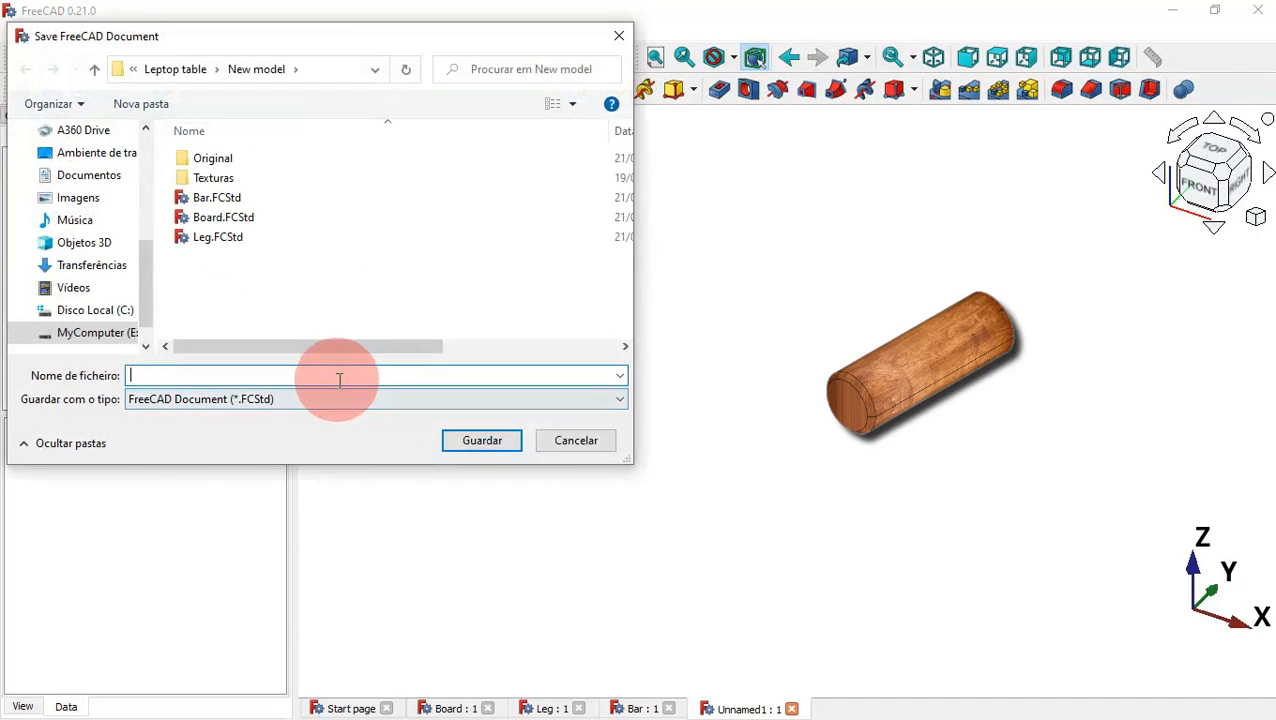
pyautogui.write('Pin 12x')
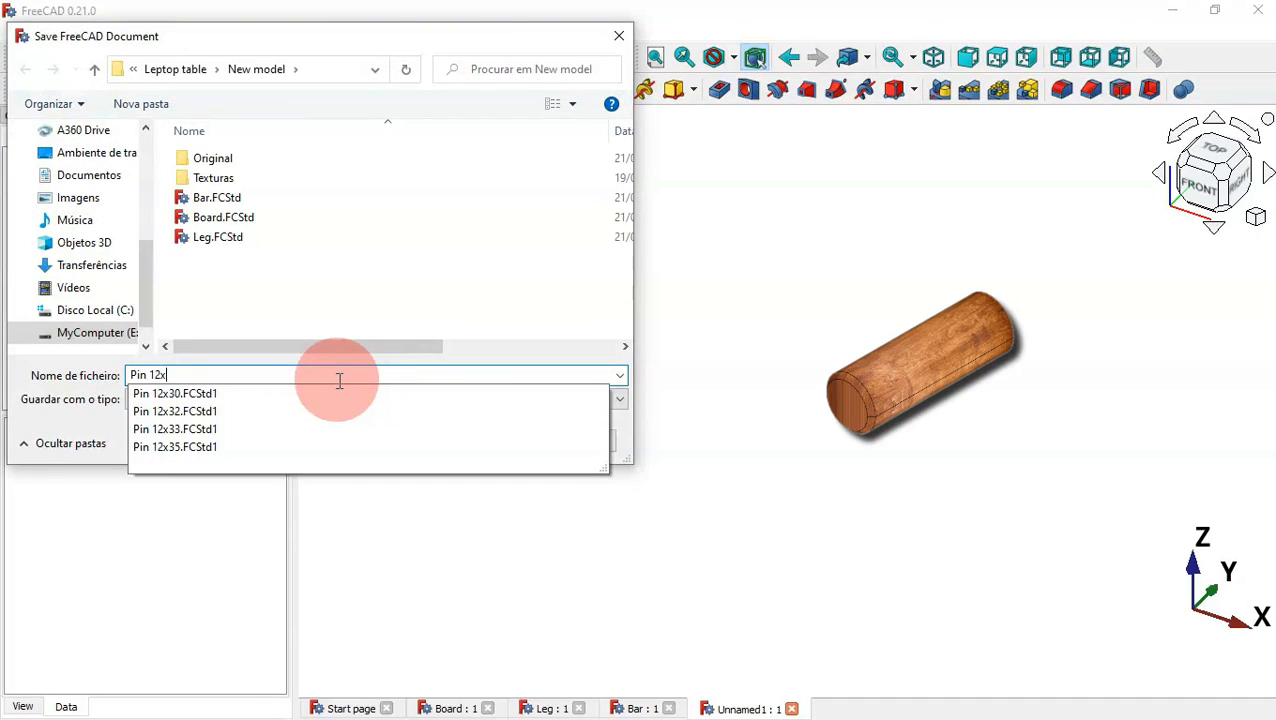
pyautogui.write('33')
pyautogui.press('Escape')
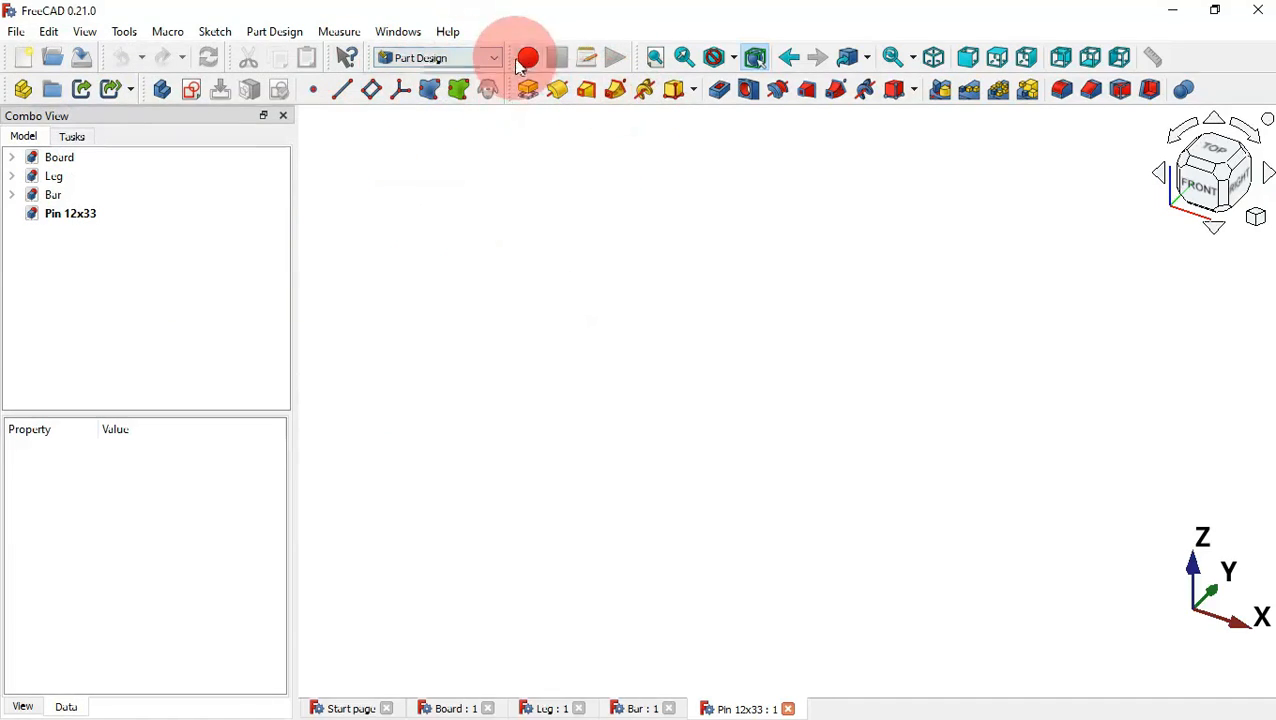
# Add an additive cylinder and attach it to the XZ plane
pyautogui.click(695, 93)
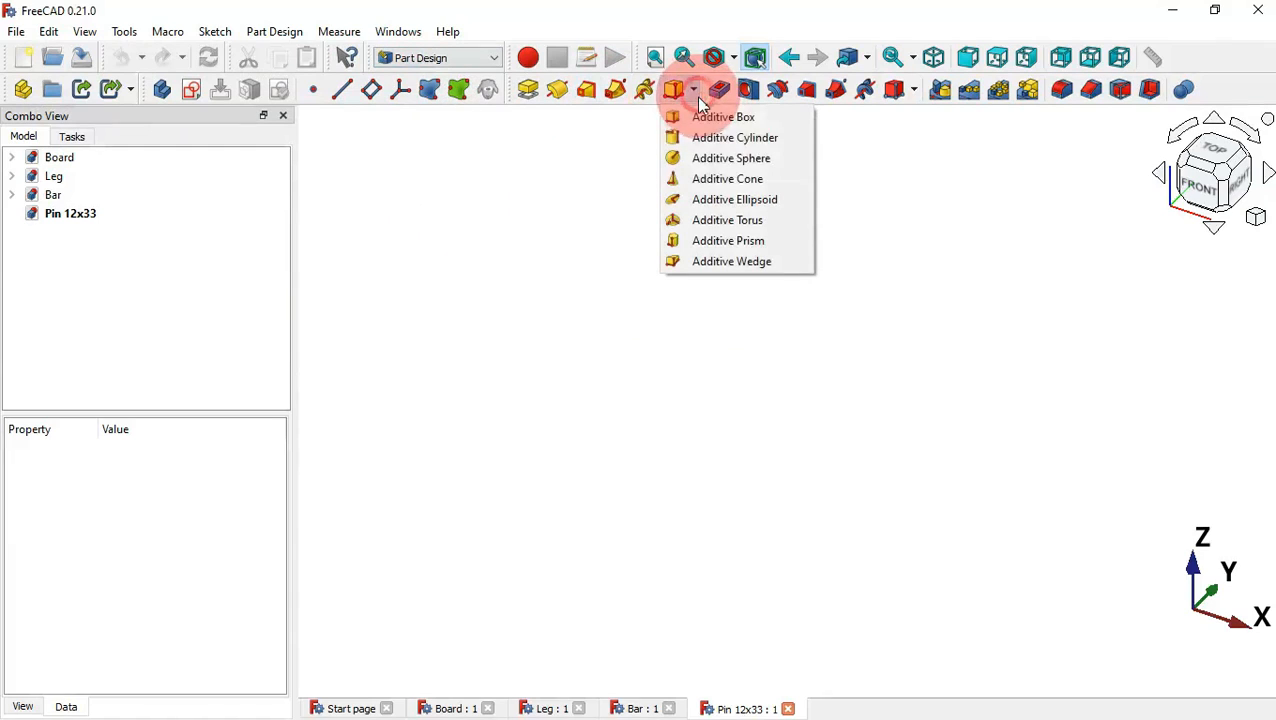
pyautogui.click(757, 142)
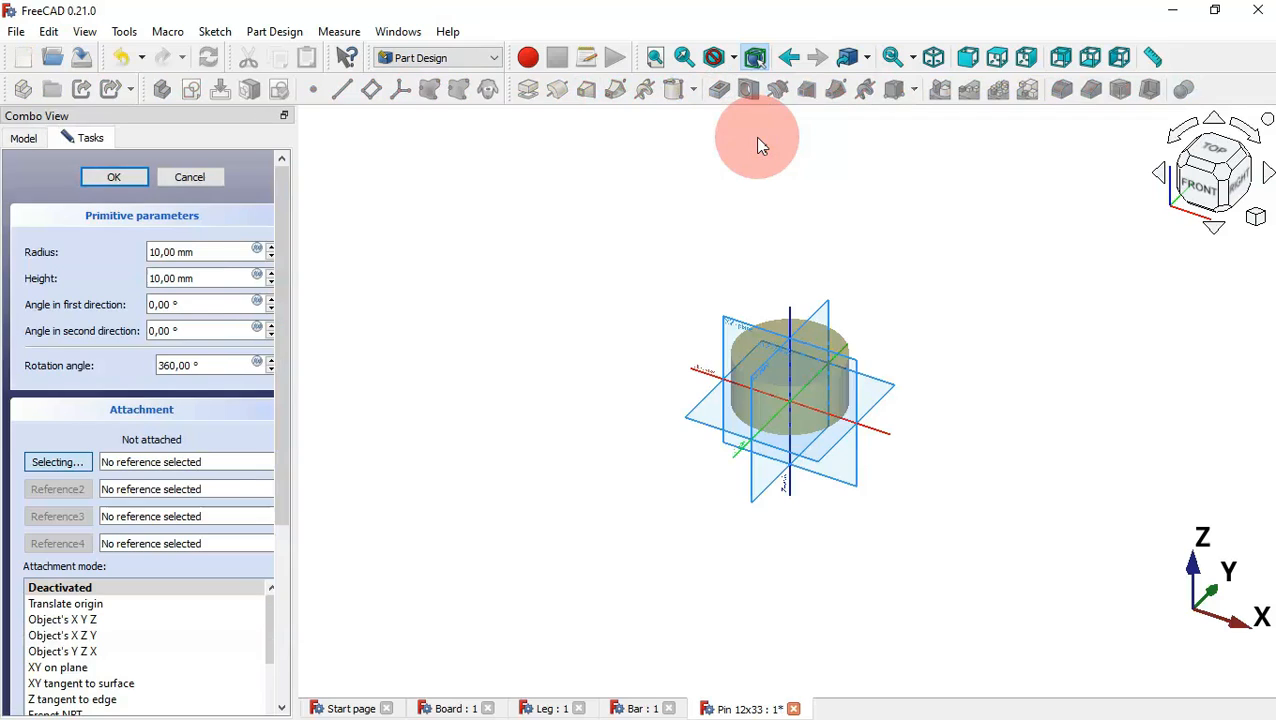
pyautogui.scroll(5, 770, 410)
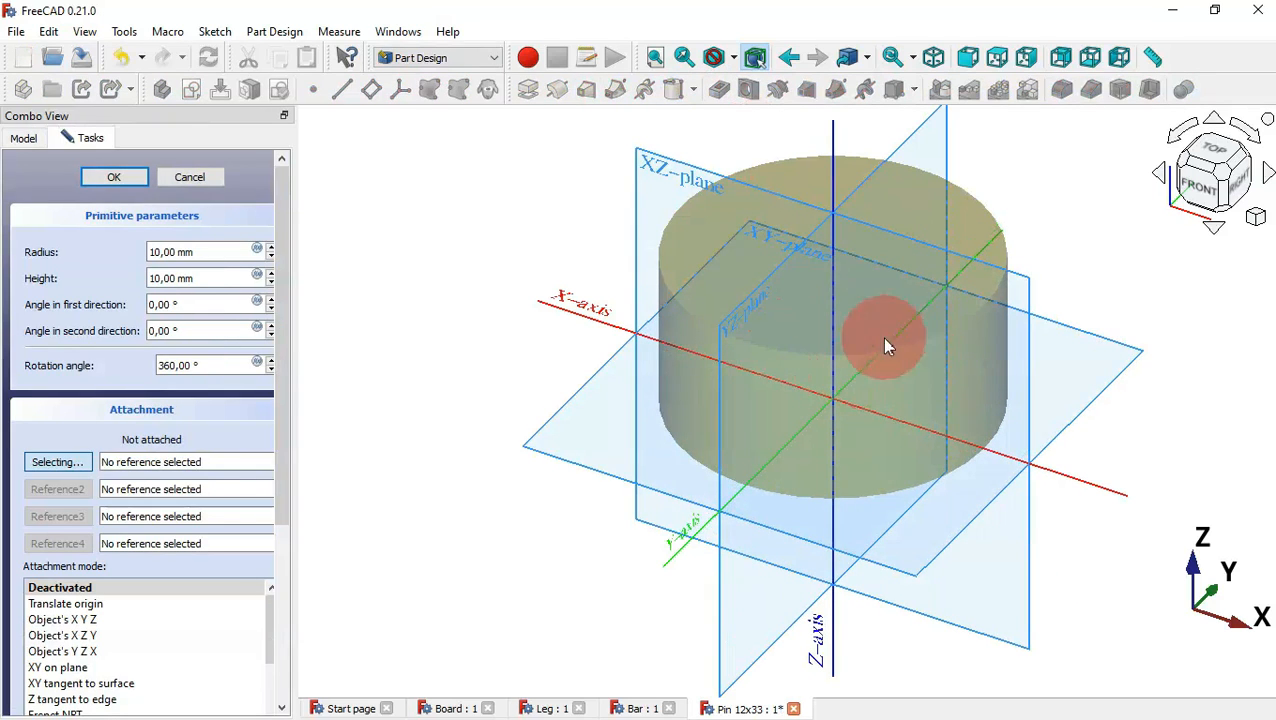
pyautogui.click(680, 167)
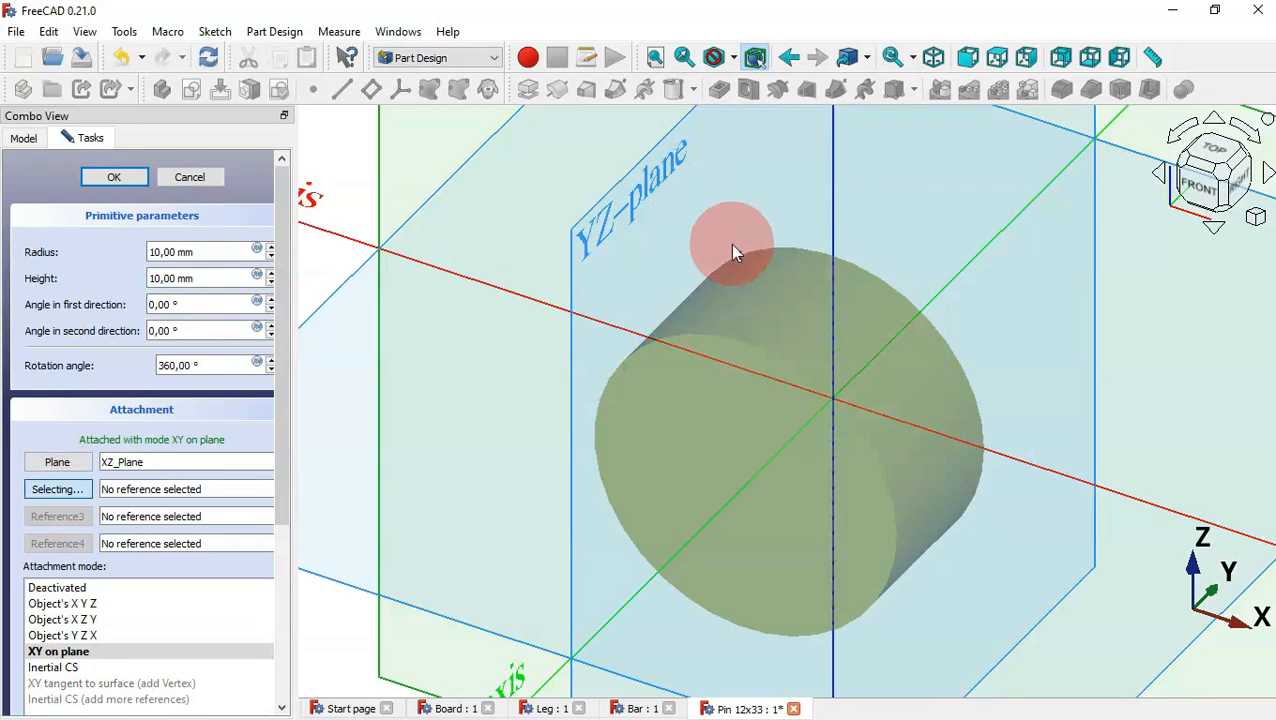
pyautogui.scroll(-5, 732, 250)
pyautogui.scroll(3, 460, 199)
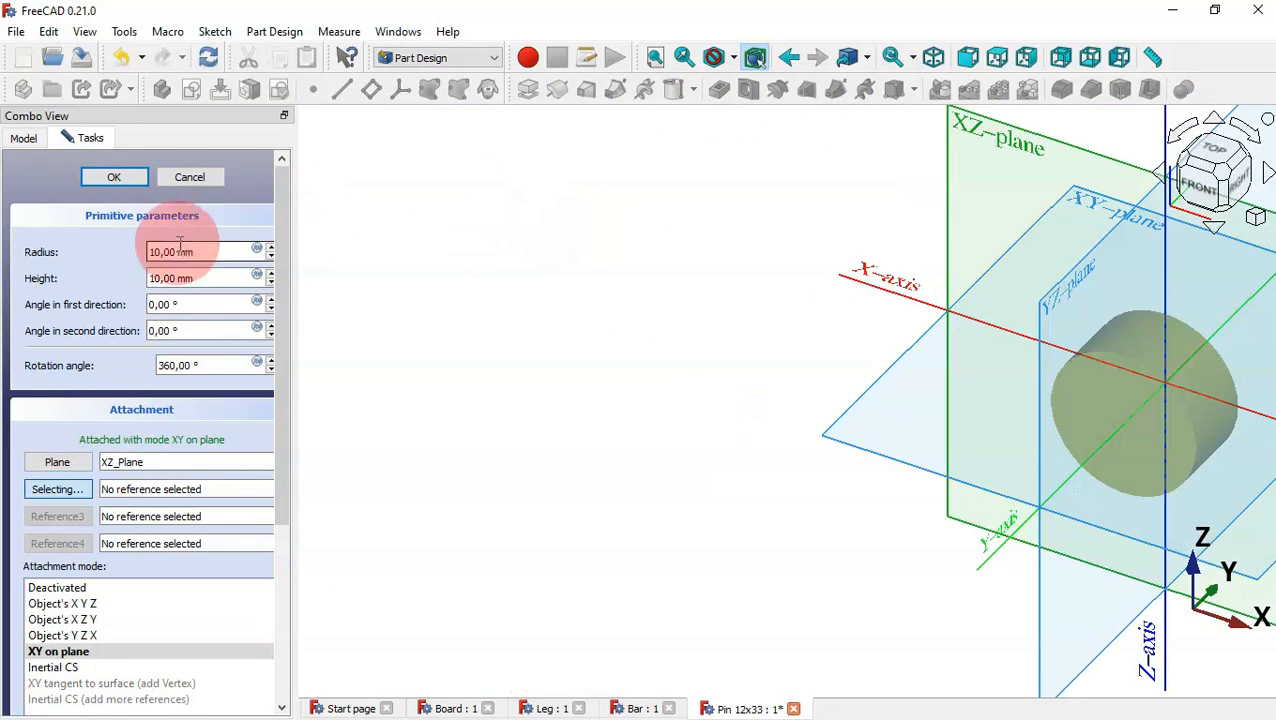
# Set the cylinder's radius to 6 mm and height to 33 mm, and finish the primitive
pyautogui.moveTo(225, 252); pyautogui.dragTo(93, 257)
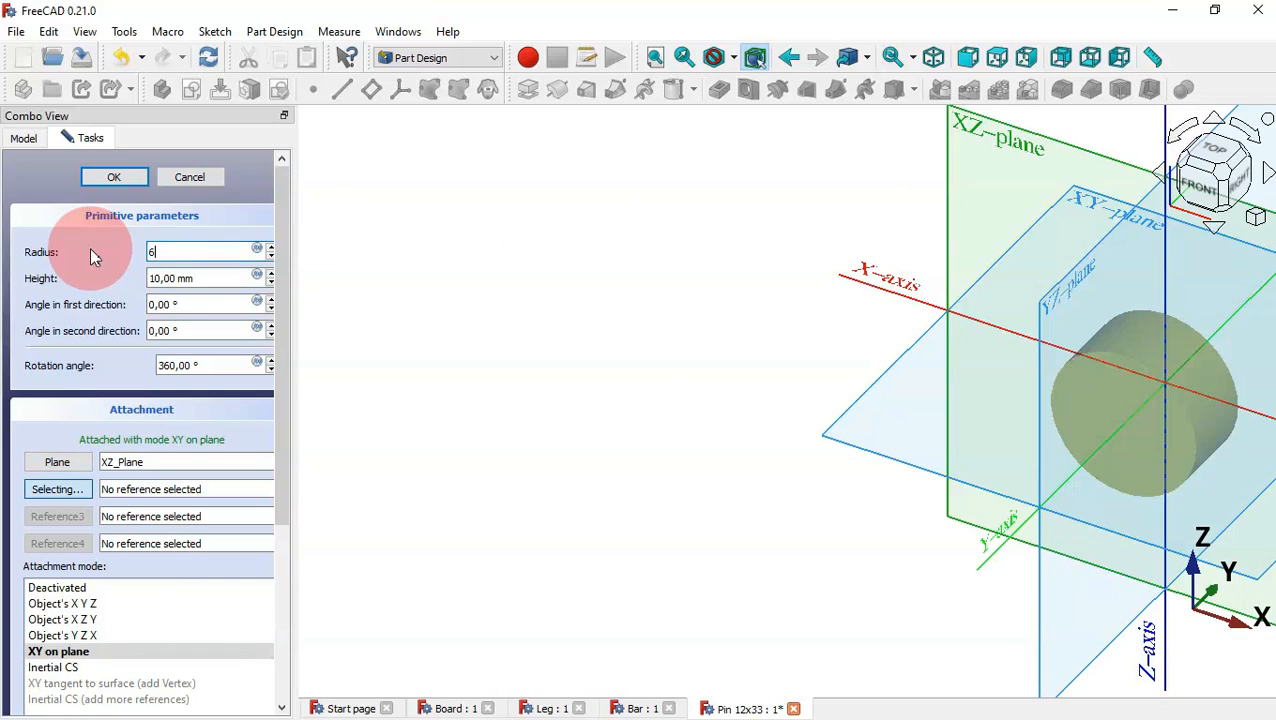
pyautogui.write('6')
pyautogui.moveTo(216, 280); pyautogui.dragTo(85, 277)
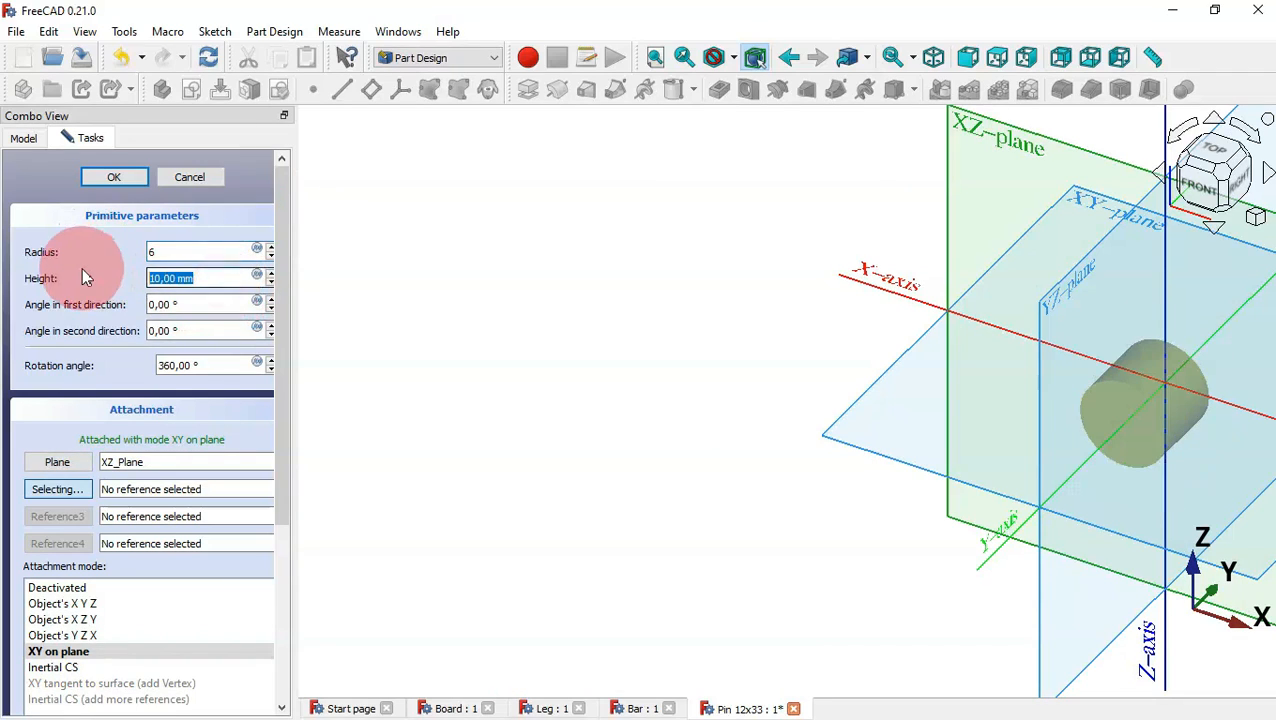
pyautogui.press('BackSpace')
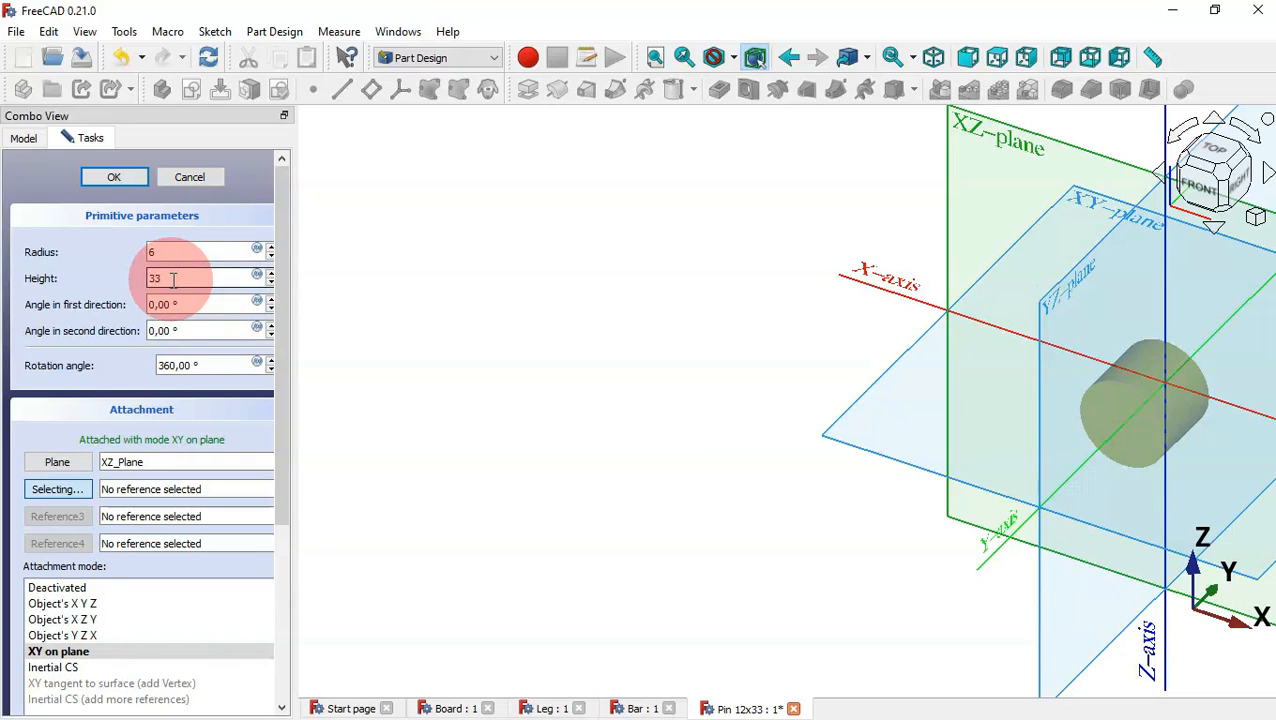
pyautogui.write('33')
pyautogui.press('Return')
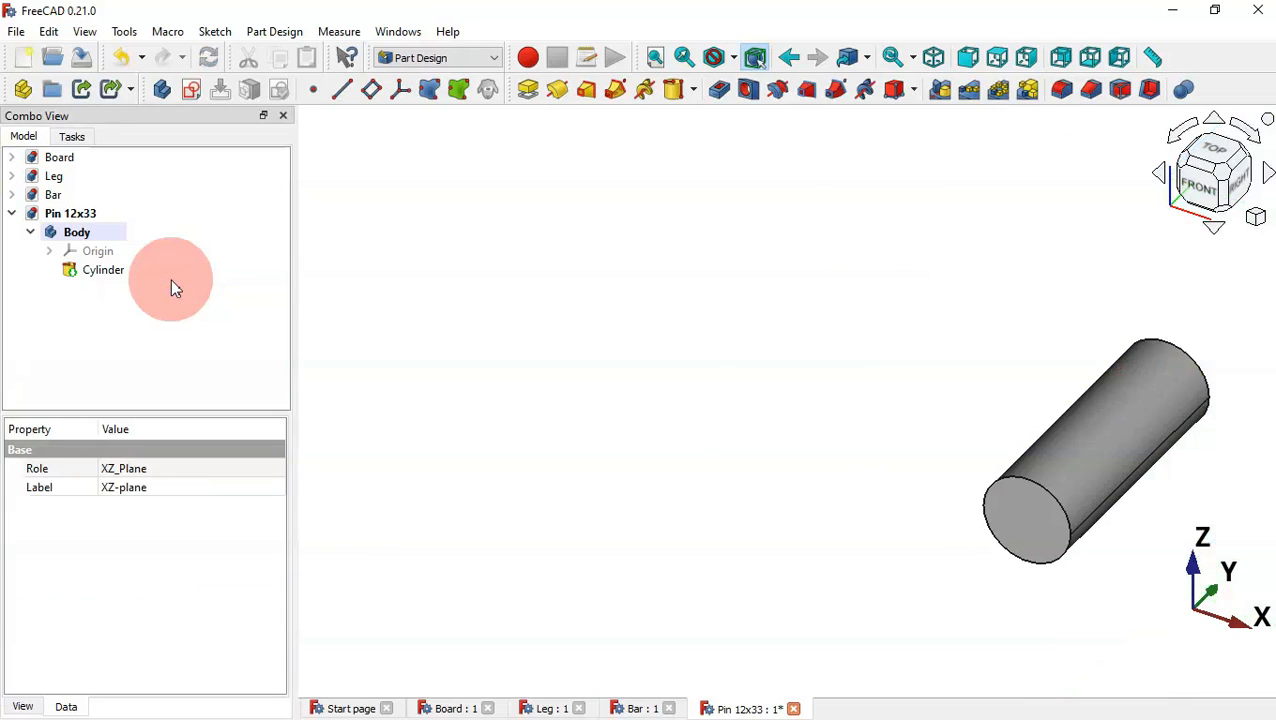
# Chamfer the circular edge at the cylinder's front end with an equal distance of 1 mm and save the document
pyautogui.click(668, 351)
pyautogui.click(1036, 483)
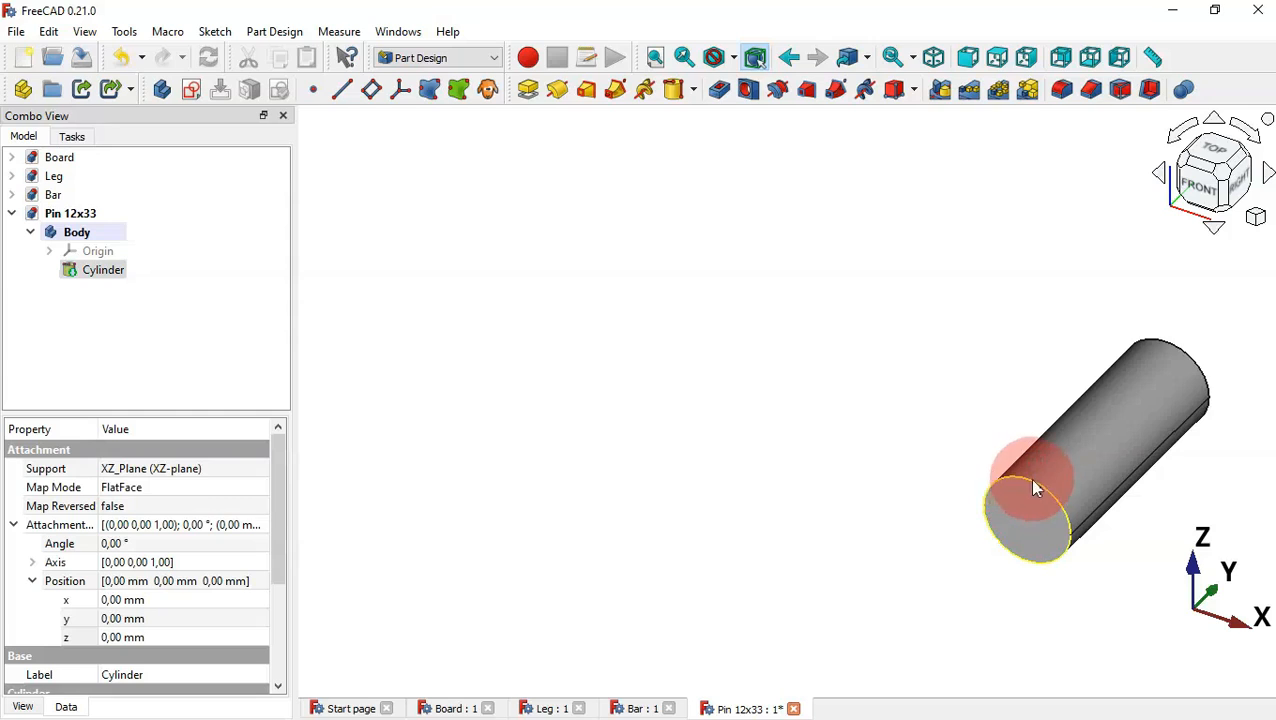
pyautogui.click(1092, 91)
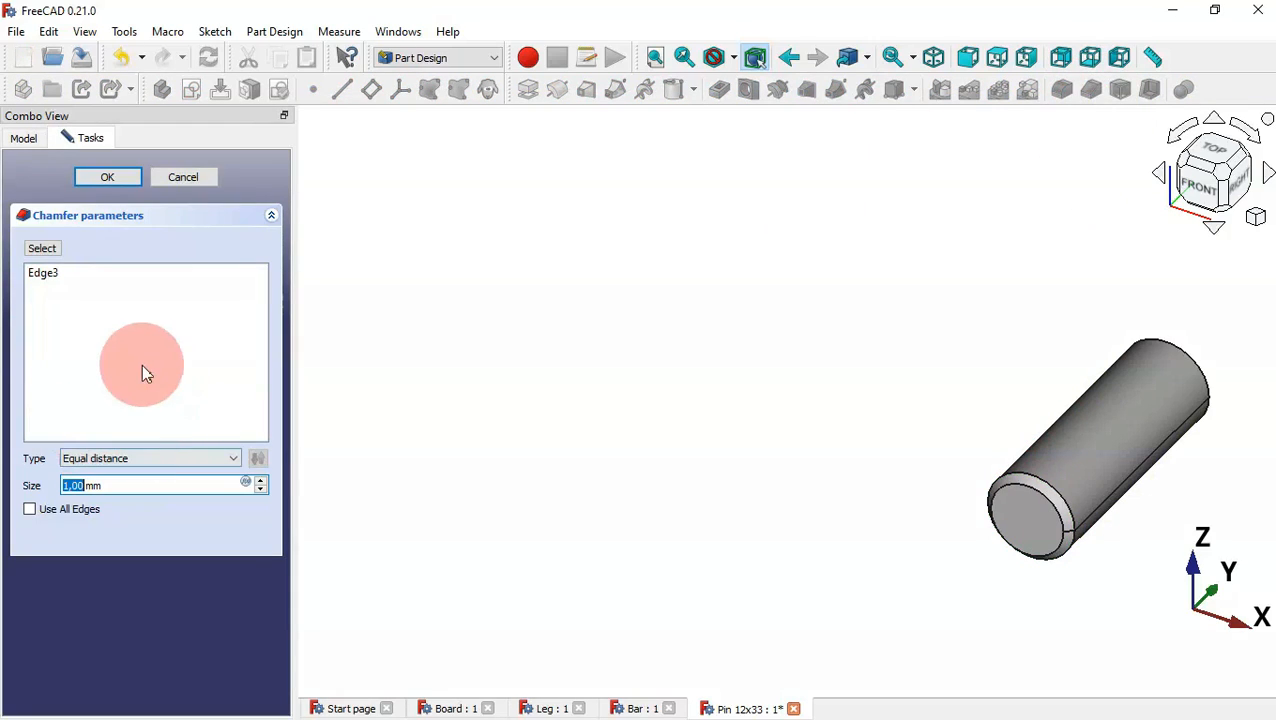
pyautogui.click(107, 177)
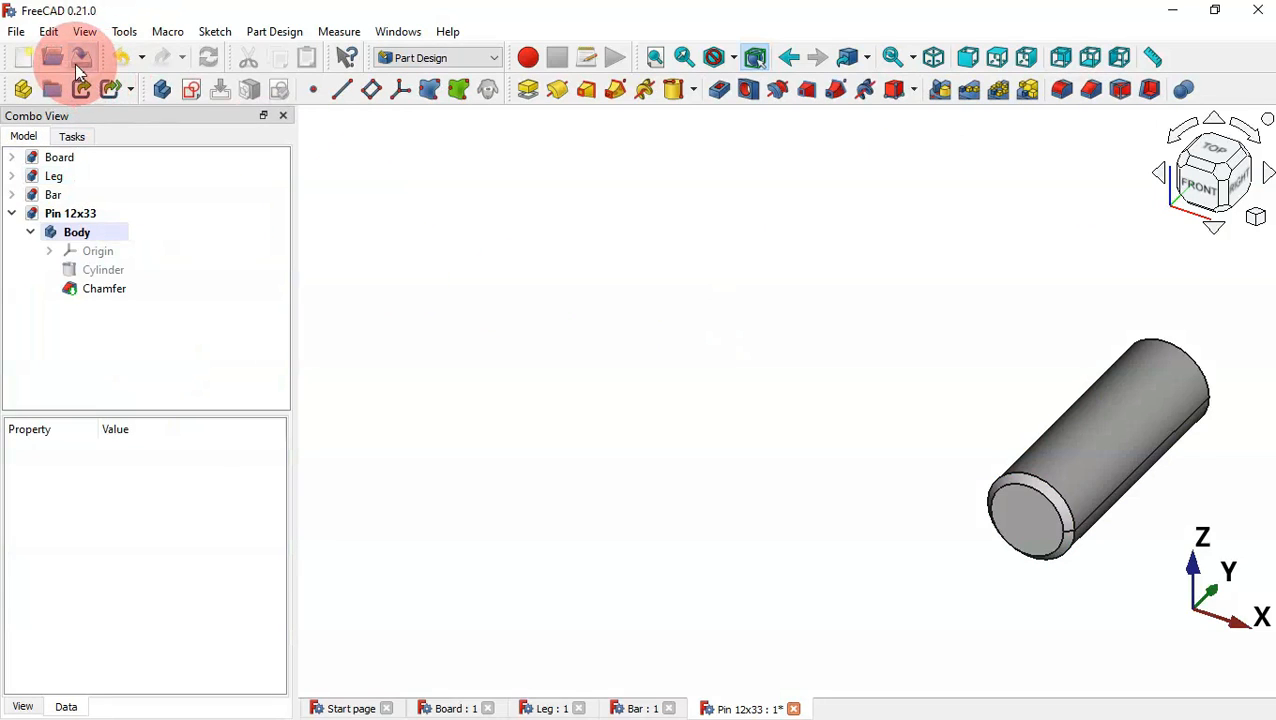
# Save a copy of the pin document as Pin 12x35 in the New model folder and continue in it
pyautogui.click(18, 32)
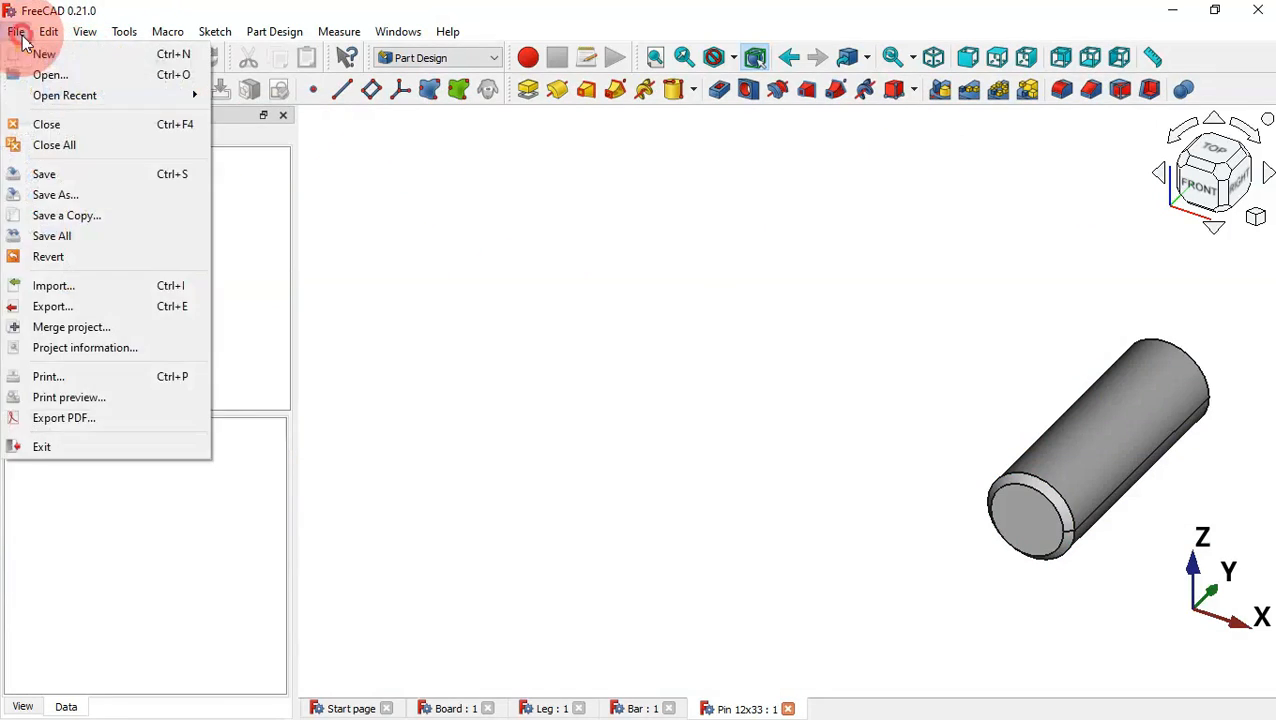
pyautogui.click(105, 200)
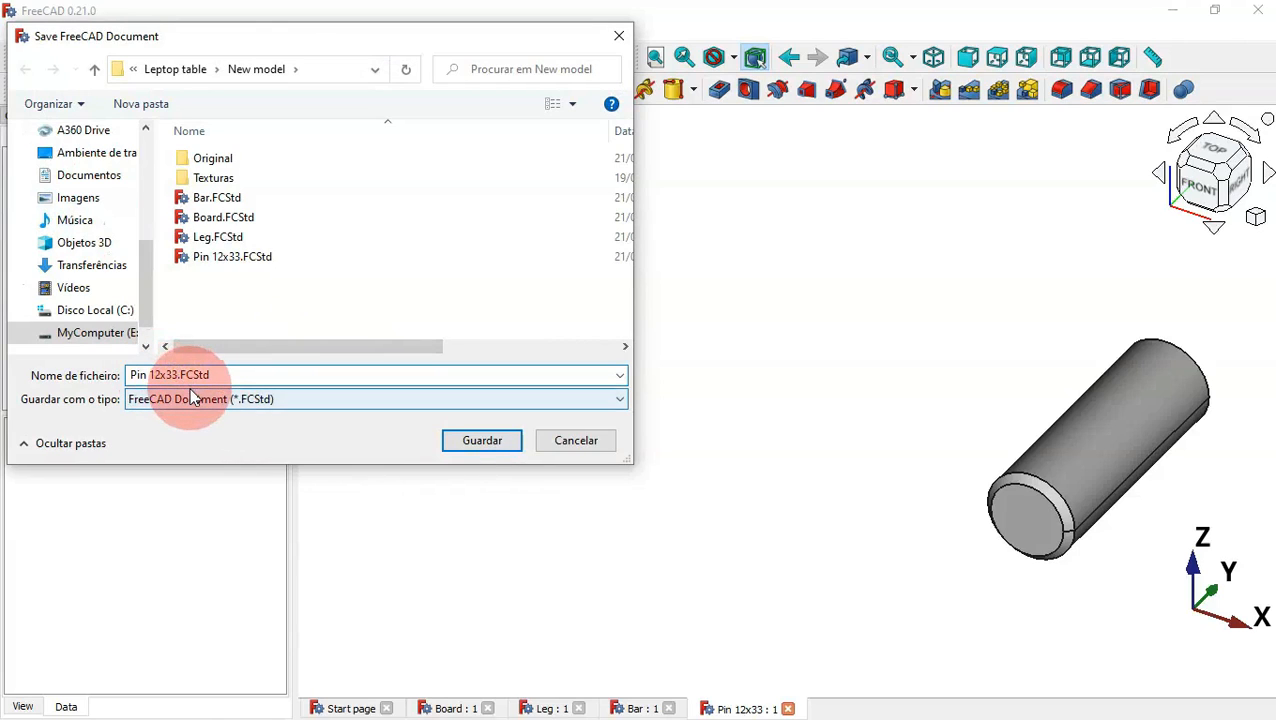
pyautogui.write('5')
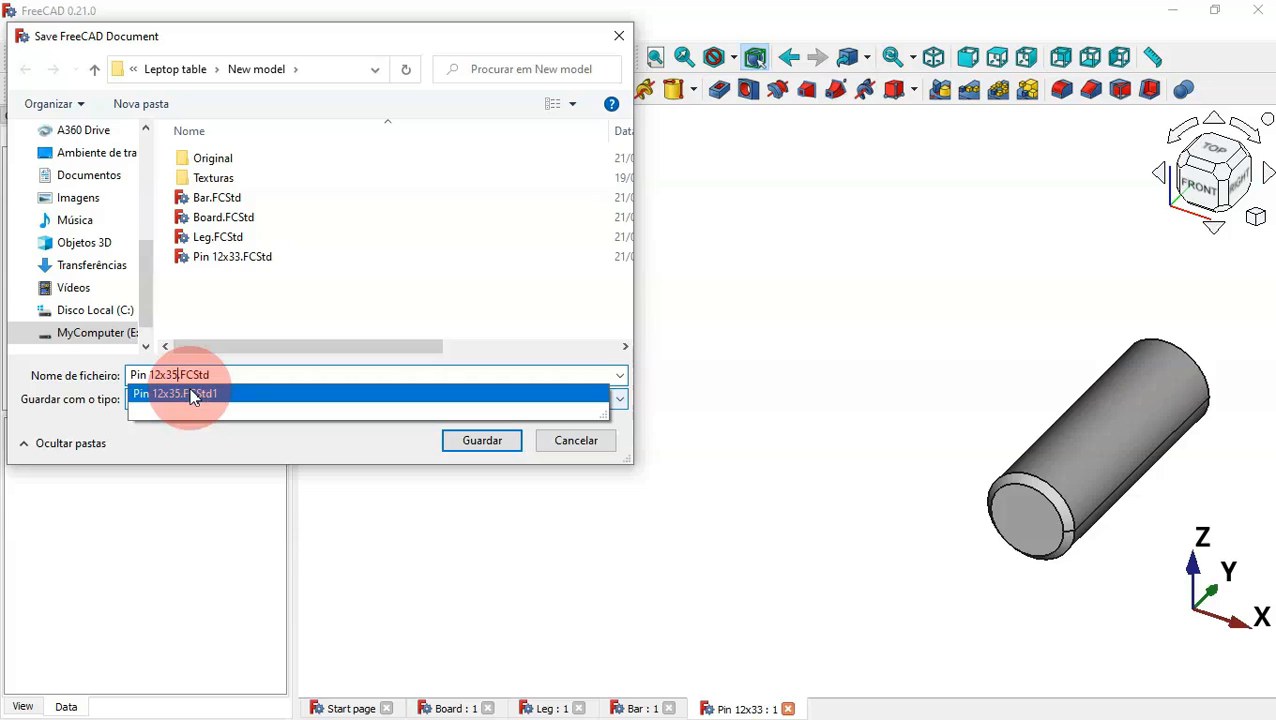
pyautogui.press('Return')
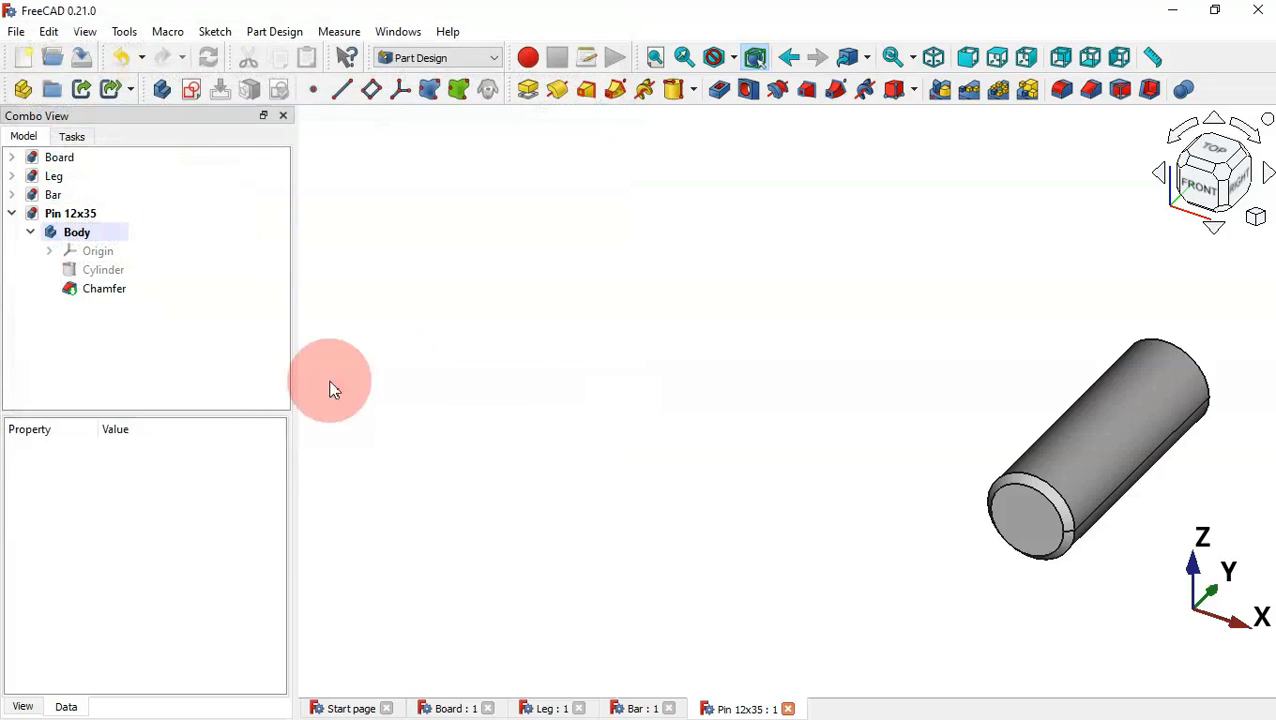
# Set the pin cylinder's height to 35 mm and save the document
pyautogui.click(123, 269)
pyautogui.doubleClick(123, 270)
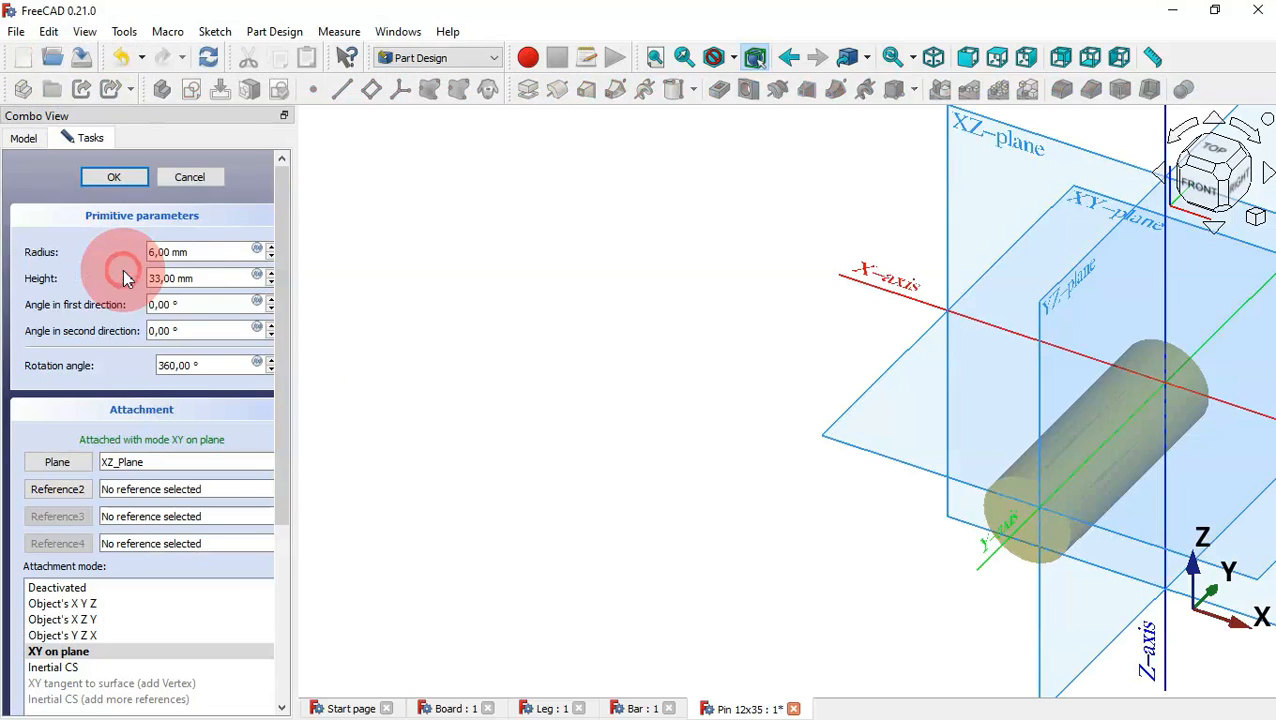
pyautogui.doubleClick(220, 278)
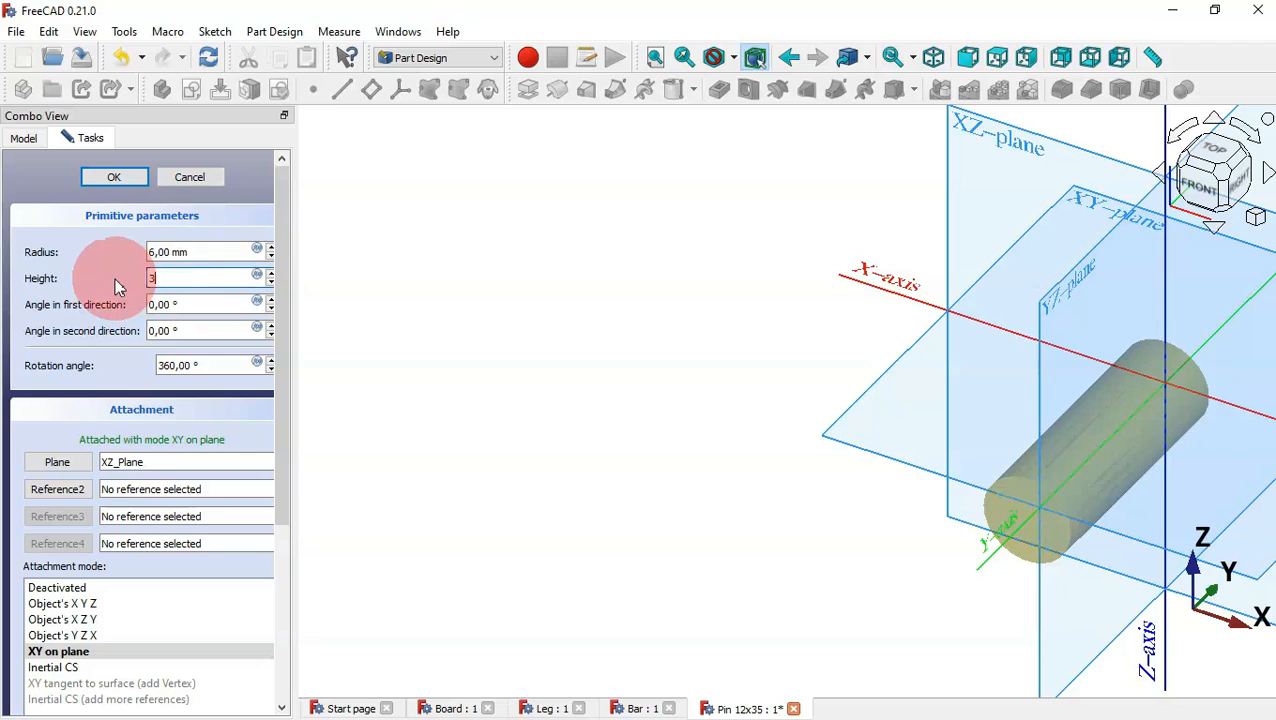
pyautogui.press('Return')
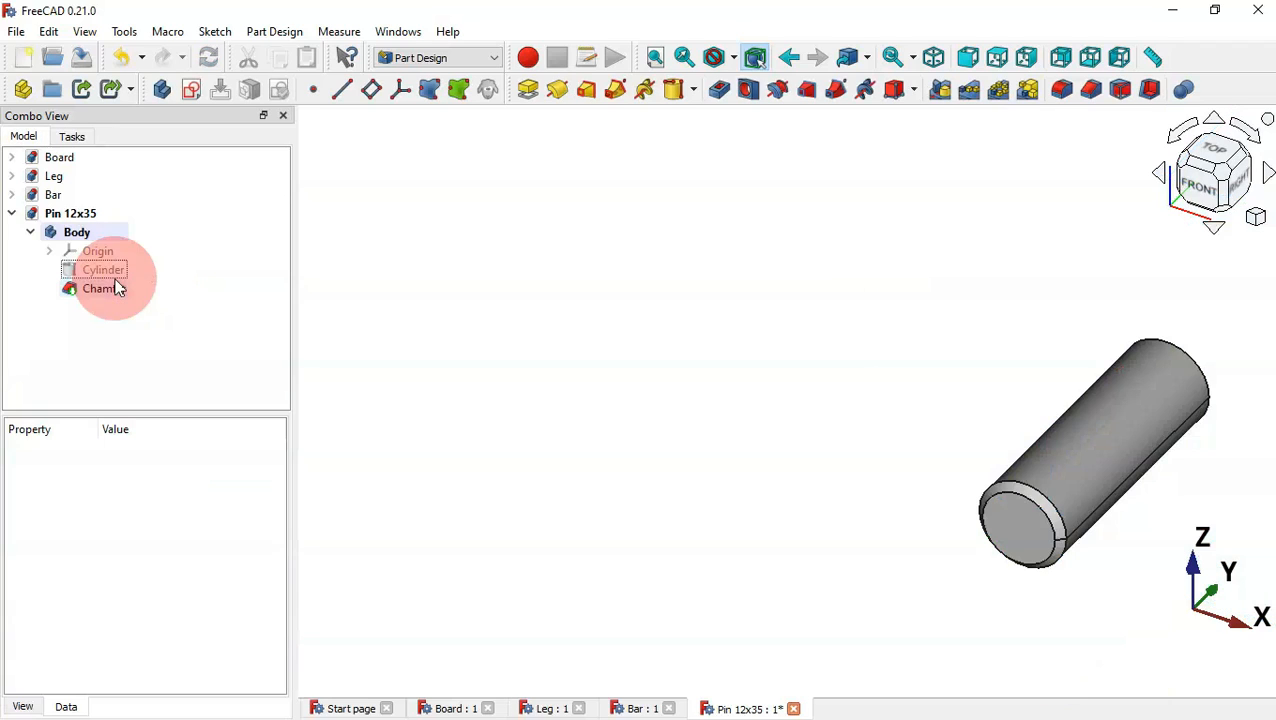
pyautogui.click(82, 60)
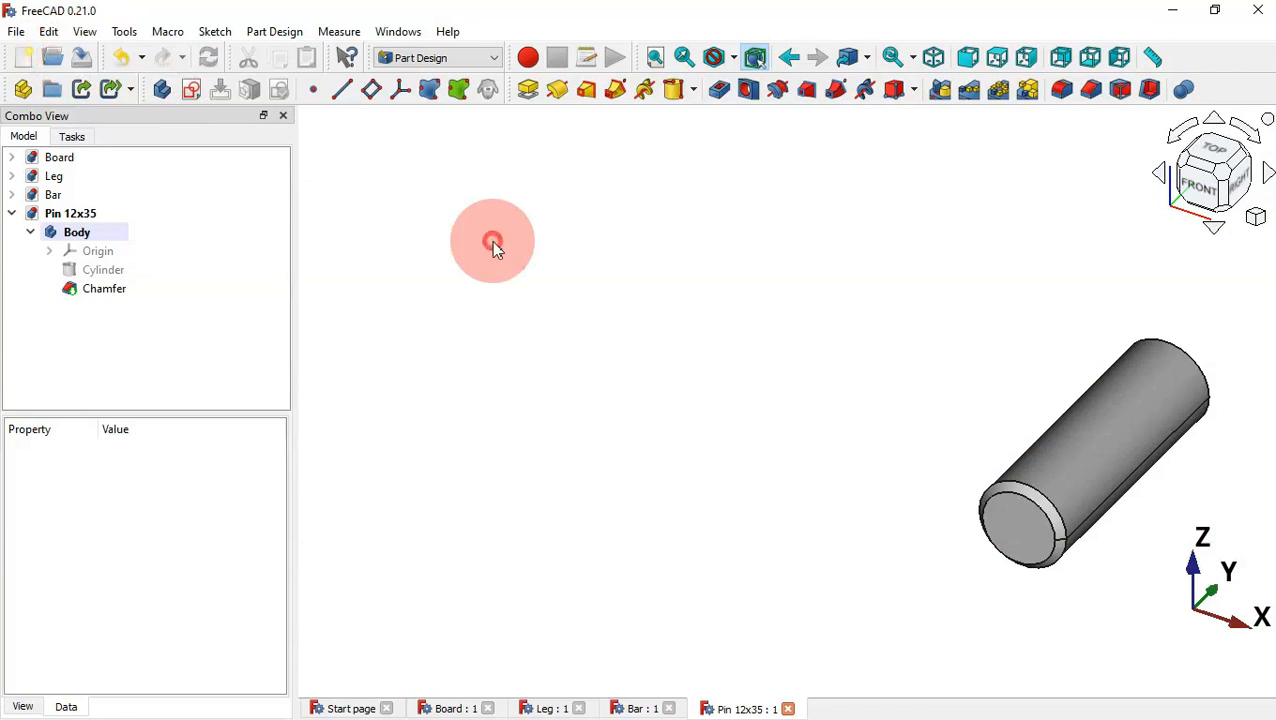
pyautogui.press('v')
pyautogui.press('f')
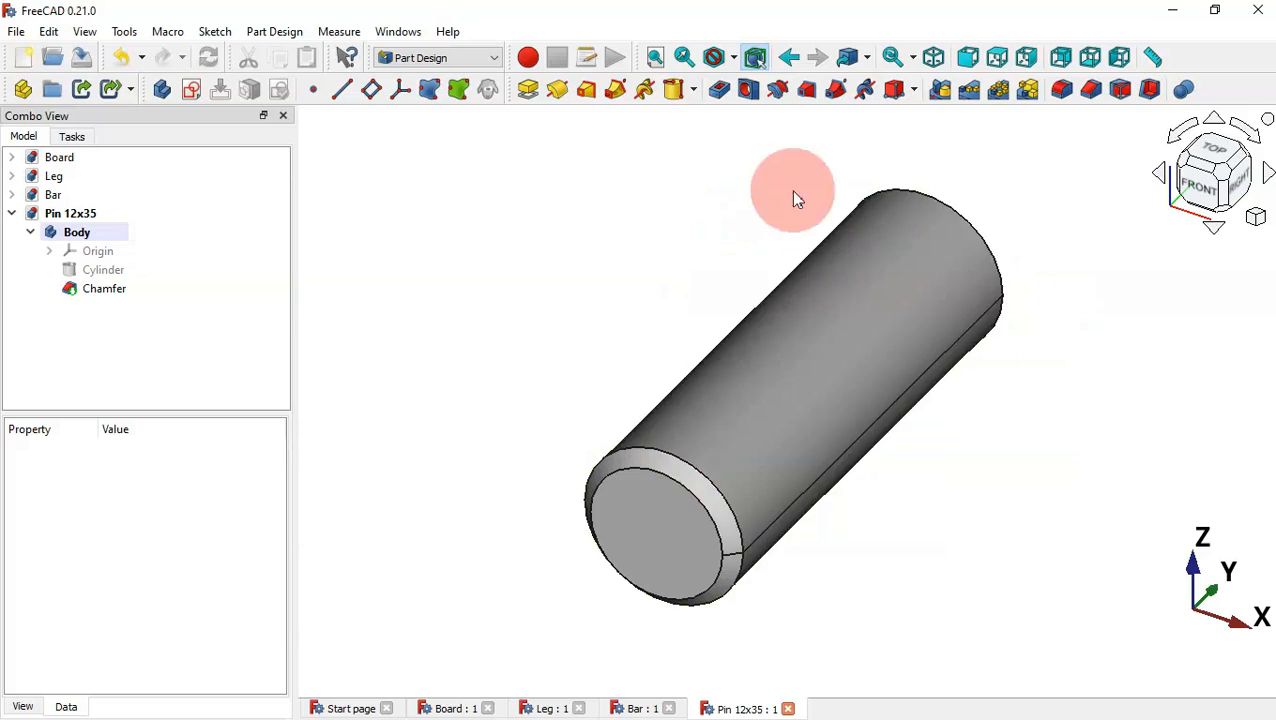
# Look through the Bar, Board and Leg documents and close all four part documents, including Pin 12x35
pyautogui.click(630, 709)
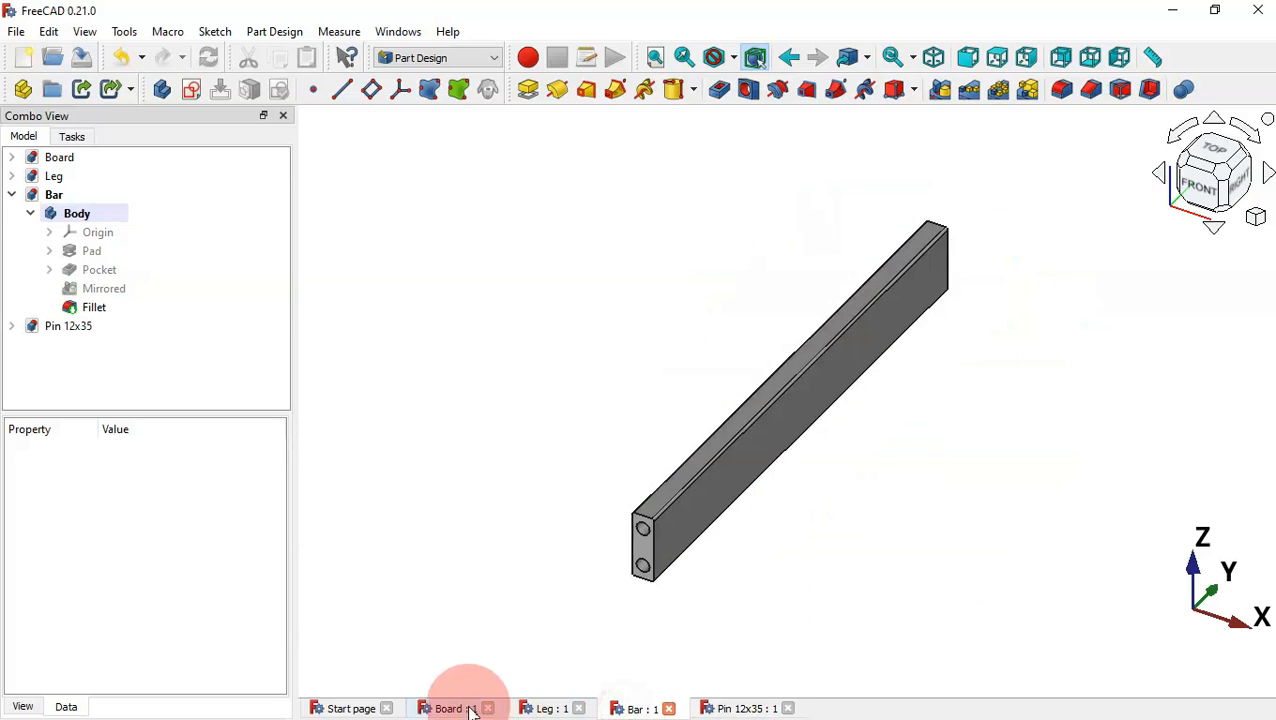
pyautogui.click(456, 708)
pyautogui.click(540, 709)
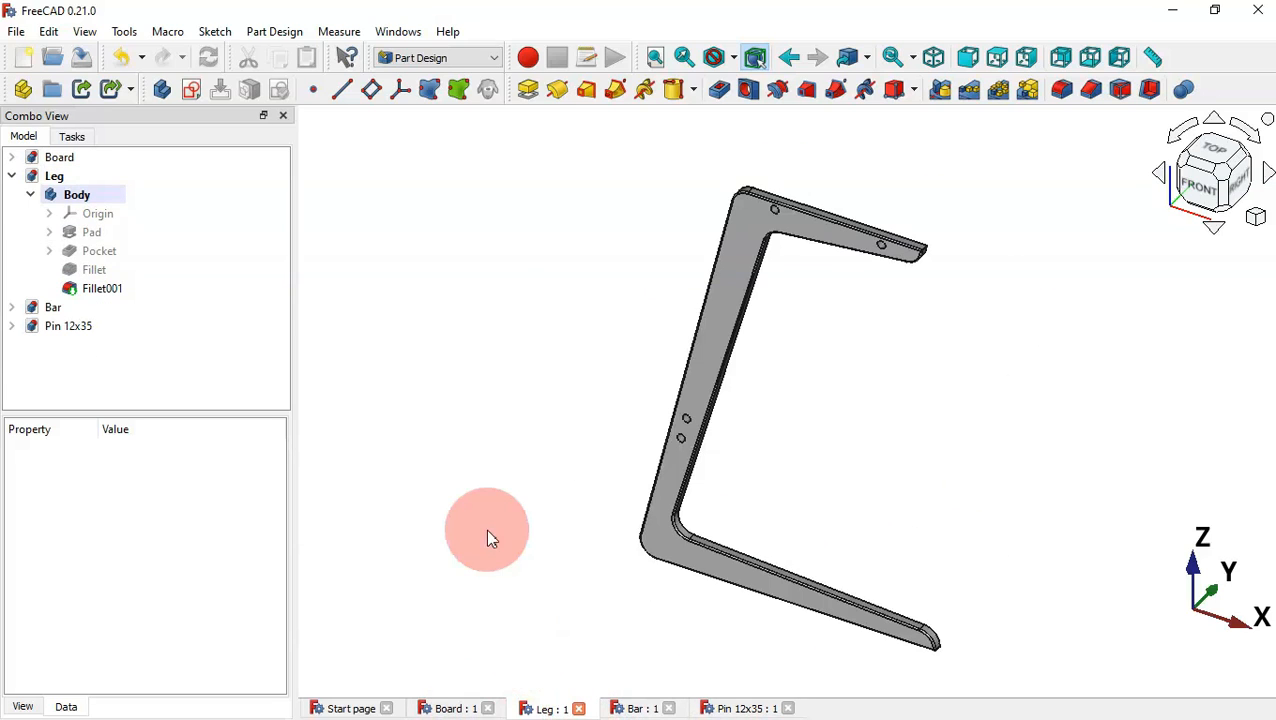
pyautogui.click(745, 708)
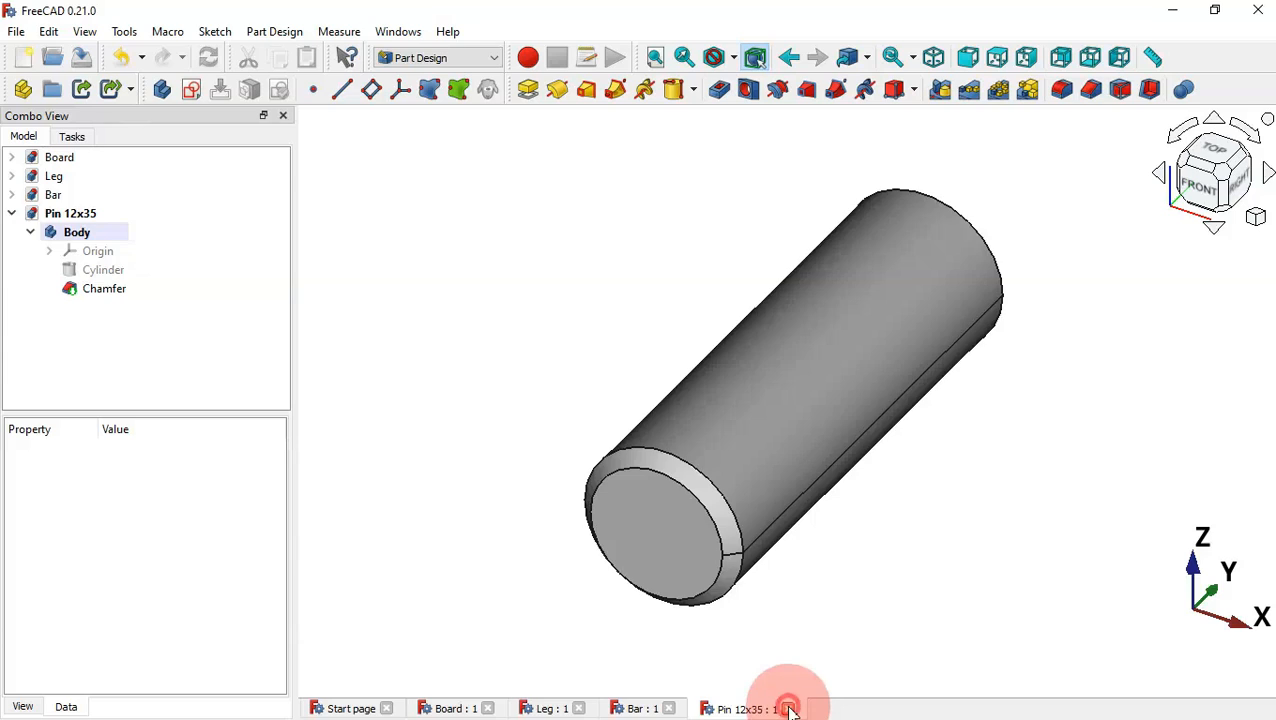
pyautogui.click(789, 709)
pyautogui.click(669, 708)
pyautogui.click(579, 708)
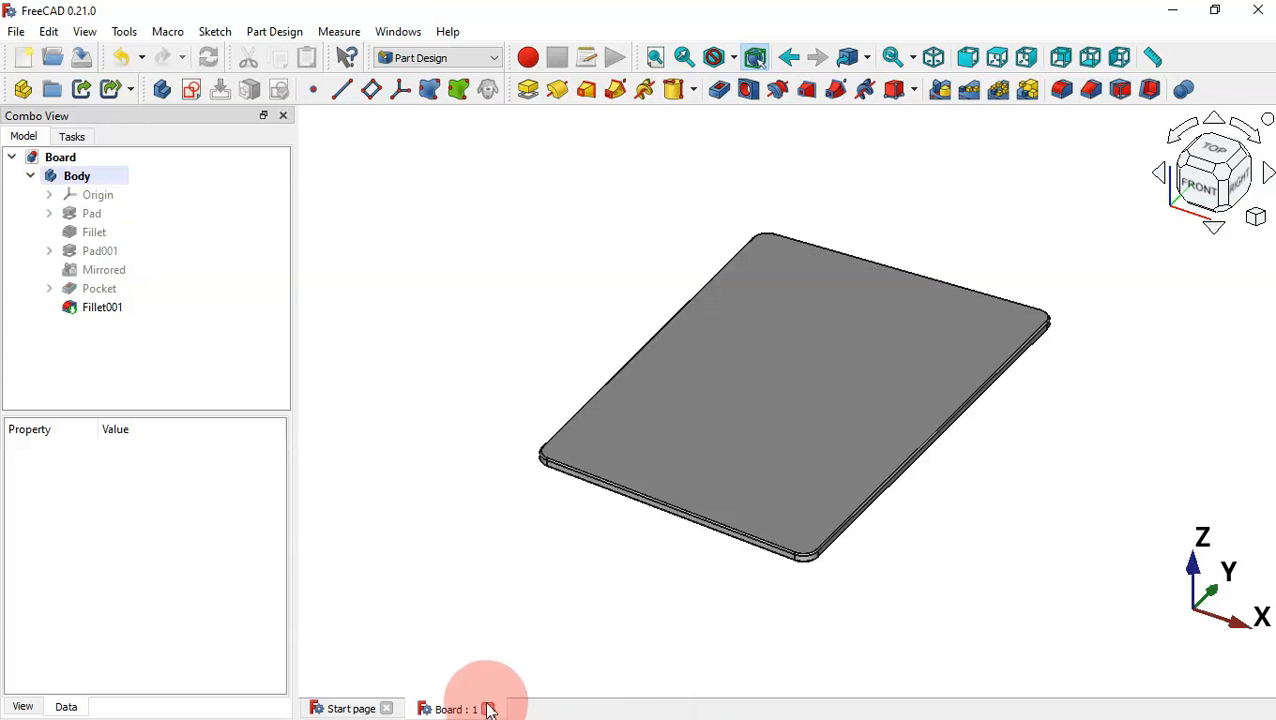
pyautogui.click(489, 709)
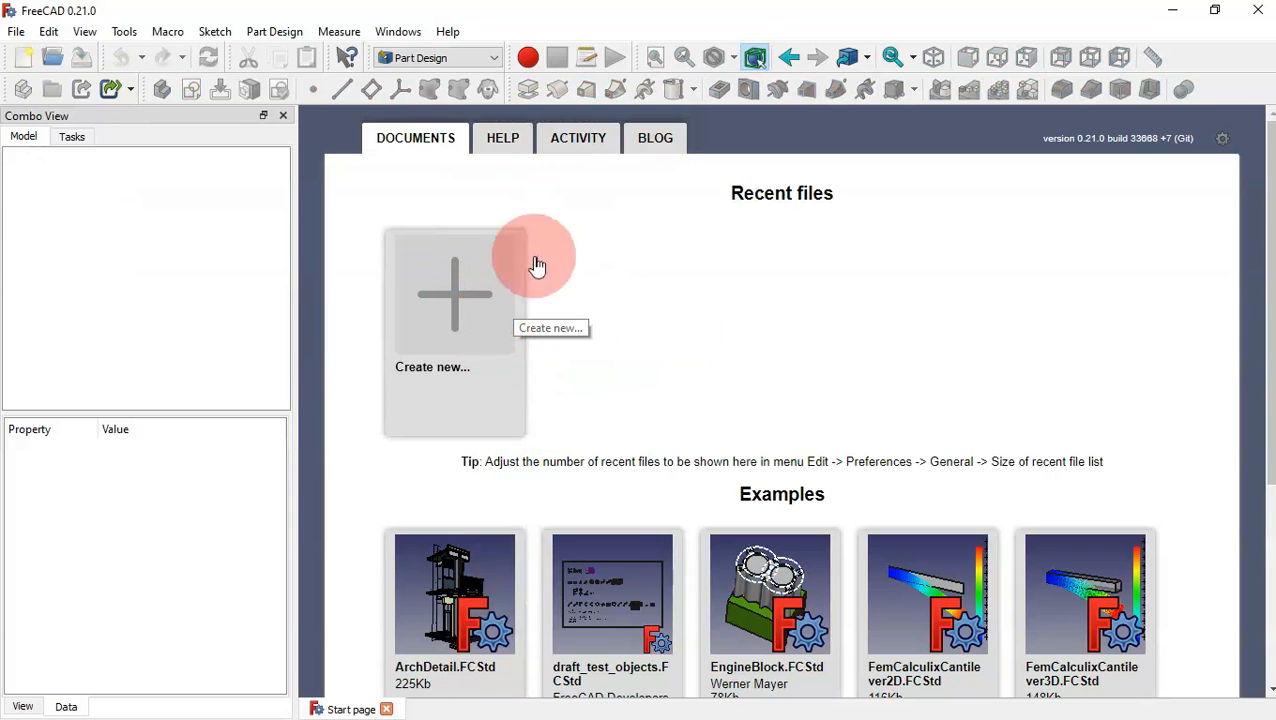
# Create a new document and save it as Assembly in the New model folder
pyautogui.click(470, 271)
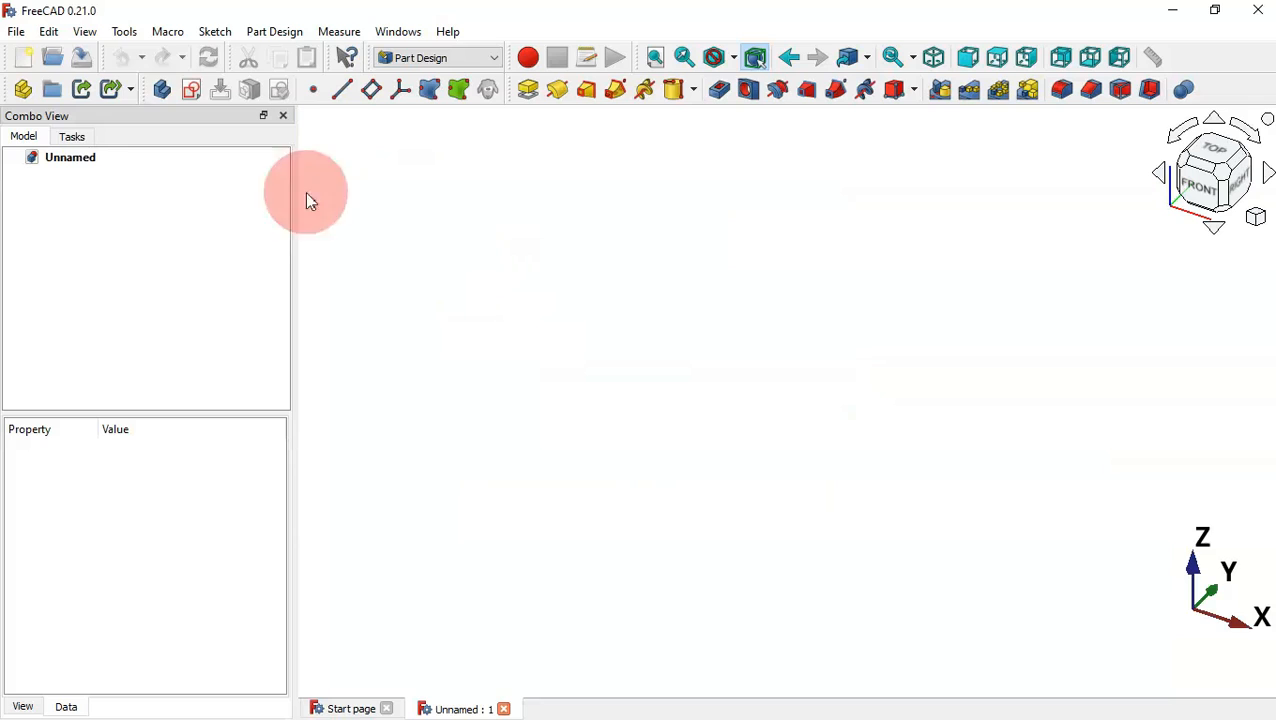
pyautogui.click(81, 58)
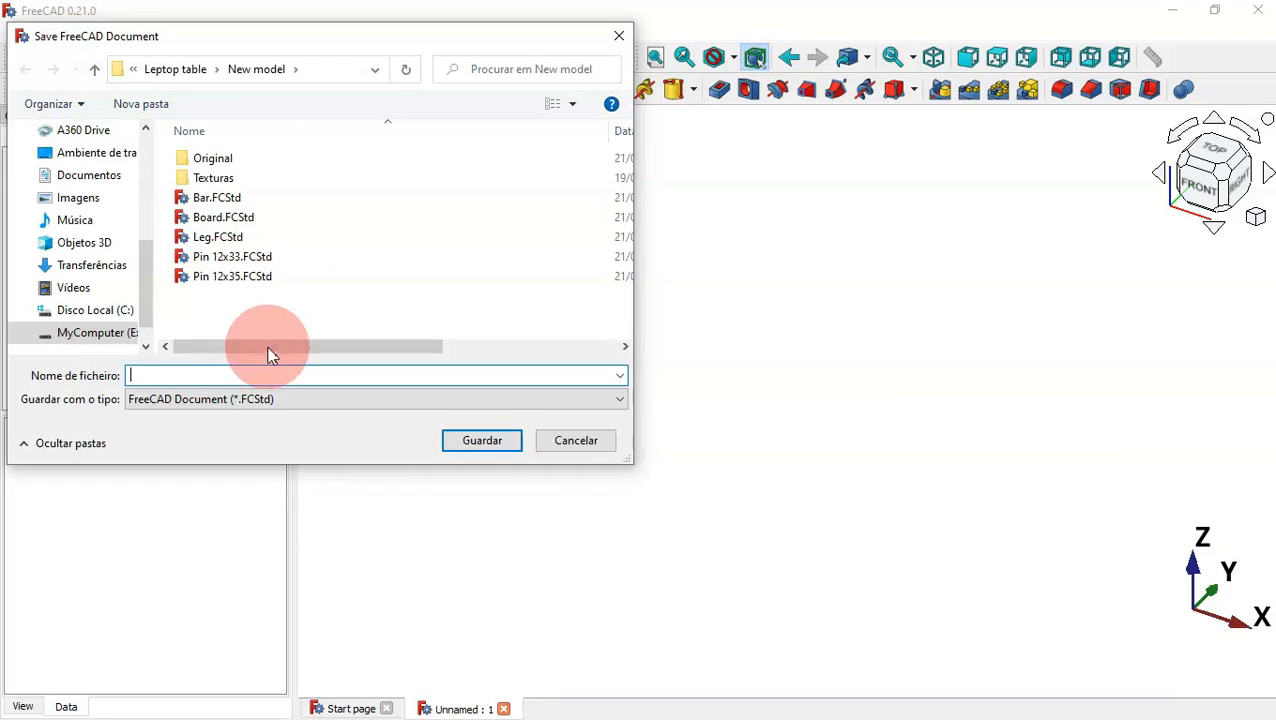
pyautogui.write('Assembly')
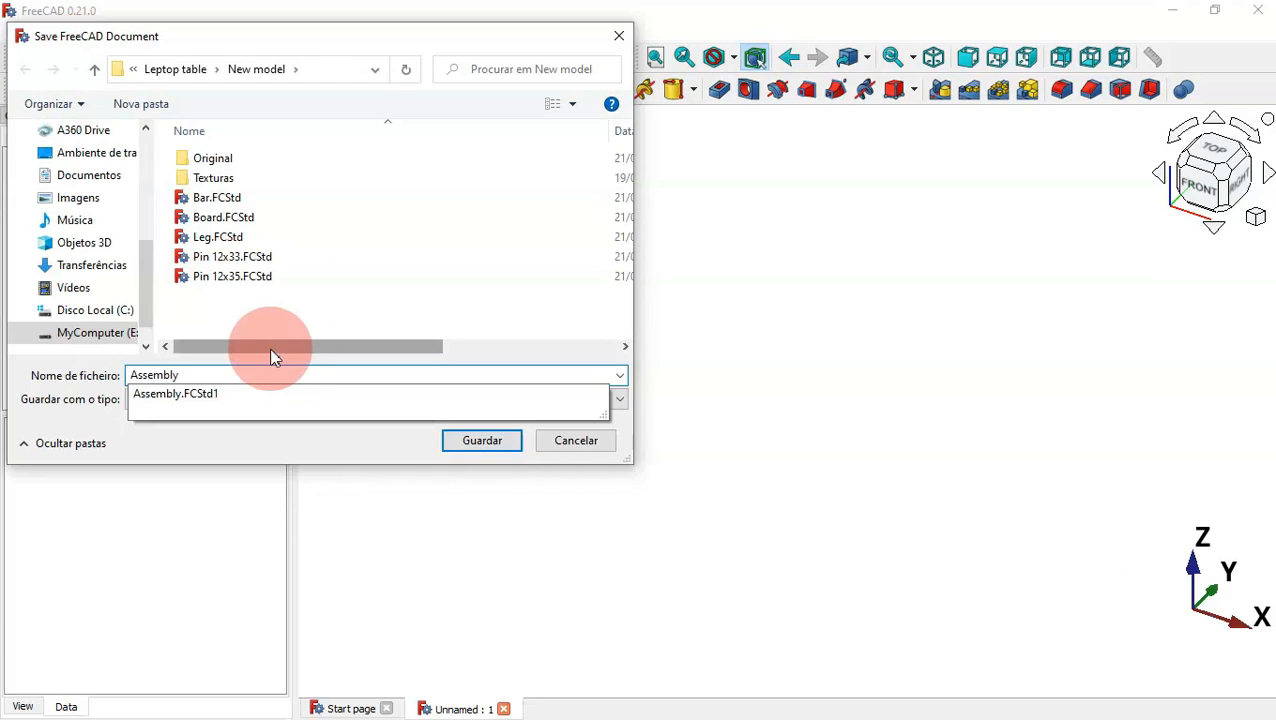
pyautogui.press('Return')
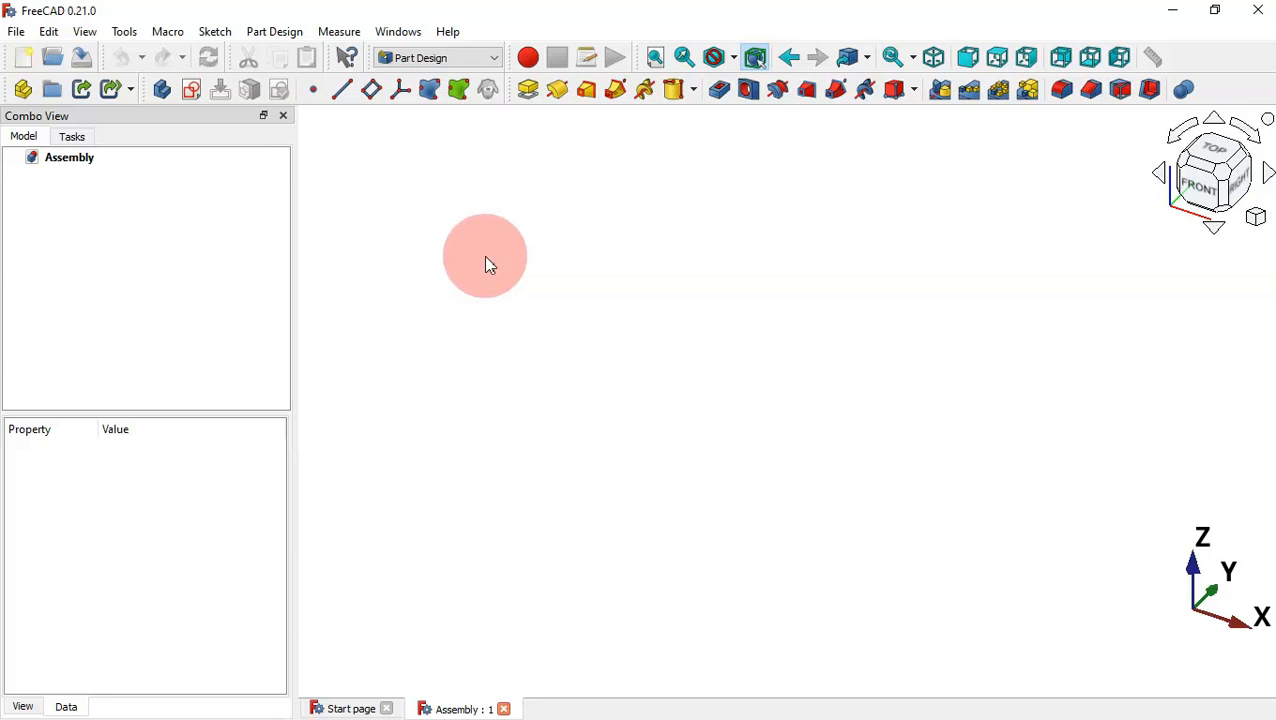
# Switch to the A2plus workbench and import Board.FCStd into the assembly as the first part
pyautogui.click(450, 57)
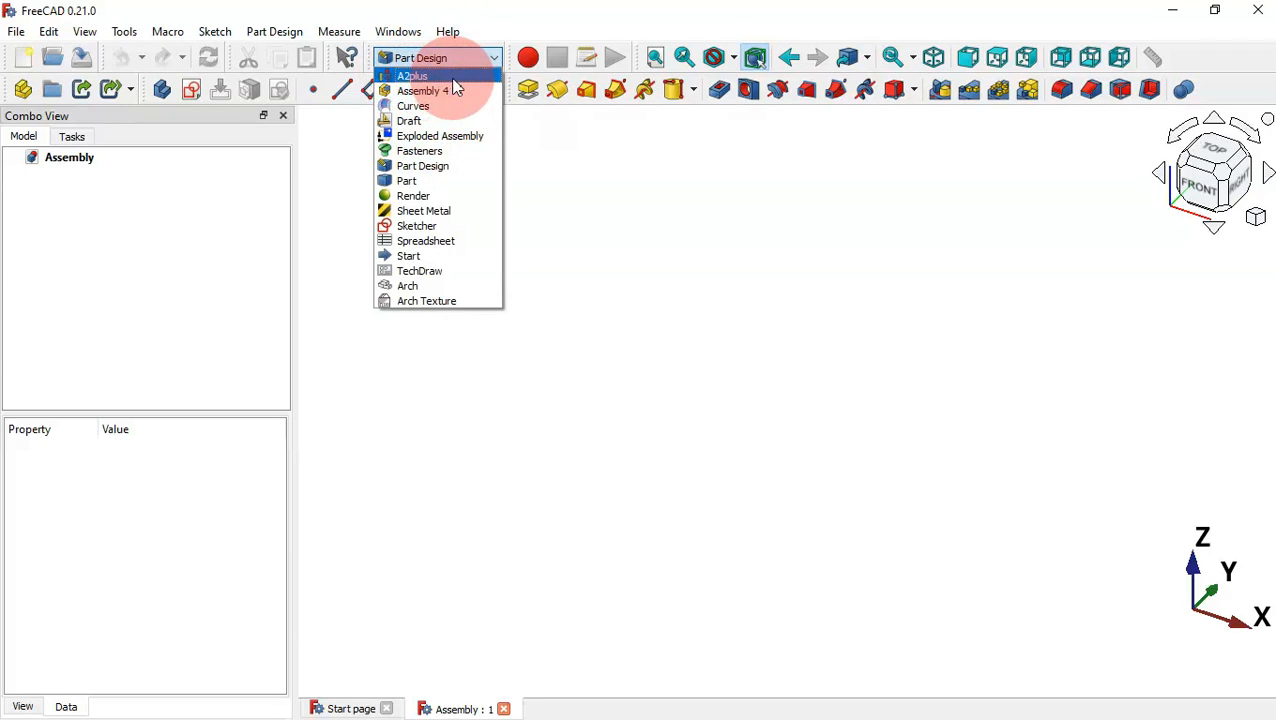
pyautogui.click(454, 88)
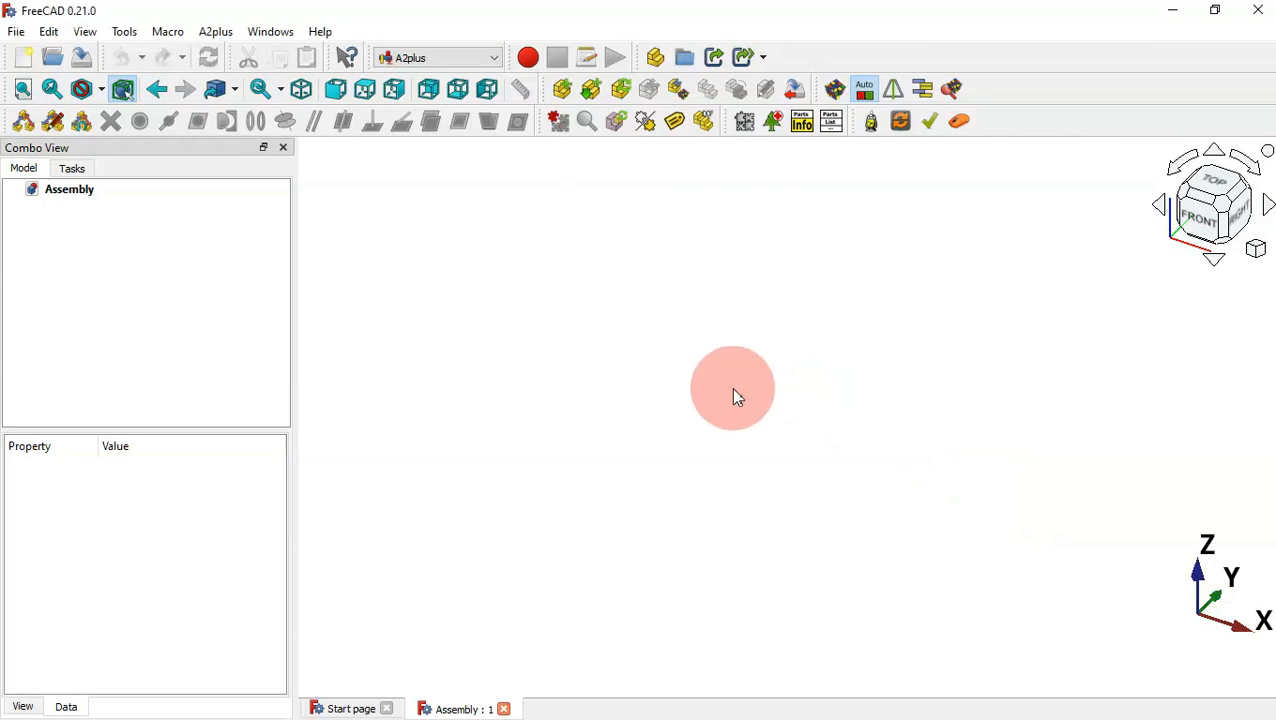
pyautogui.click(564, 91)
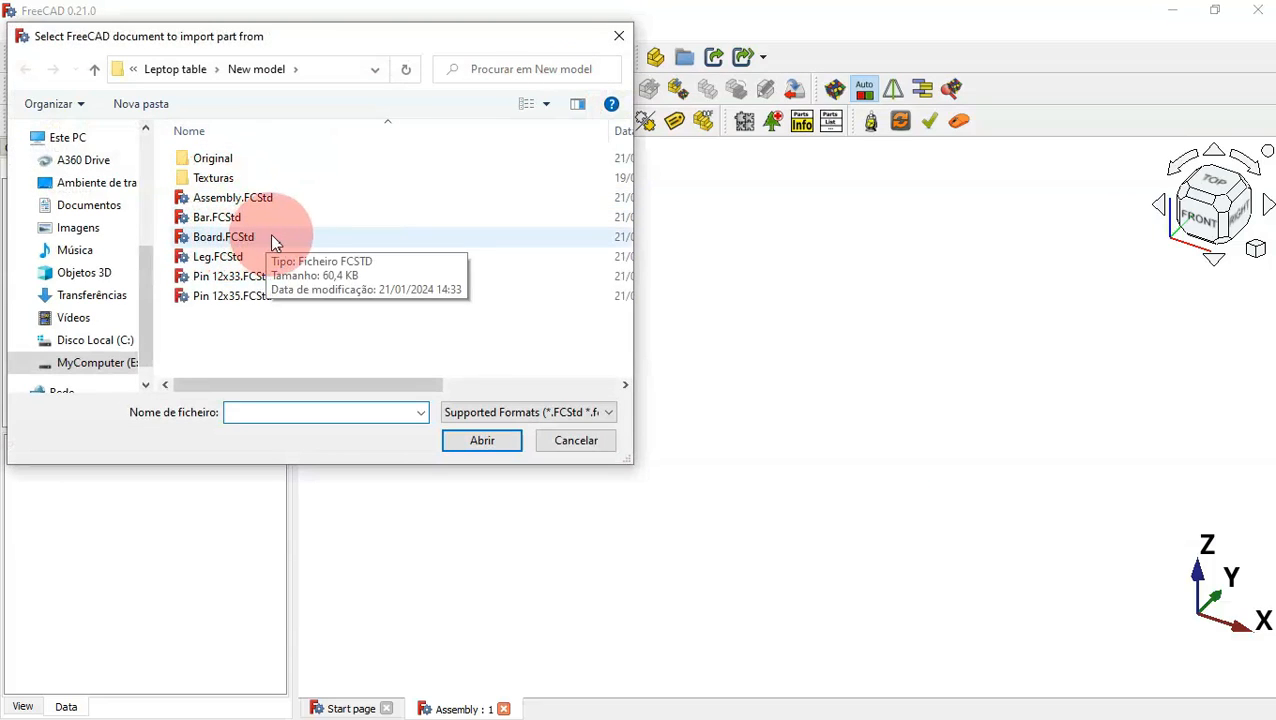
pyautogui.doubleClick(271, 236)
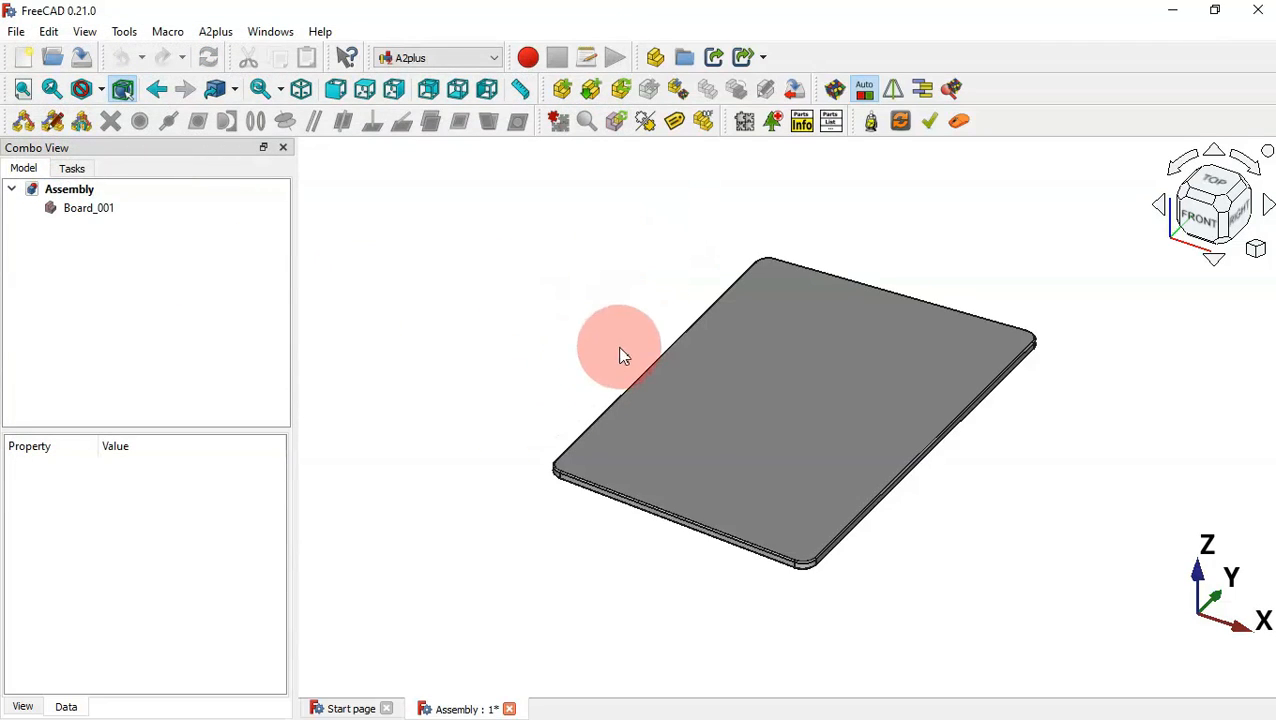
# Import Leg.FCStd into the assembly and place it freely in front of the board
pyautogui.click(558, 121)
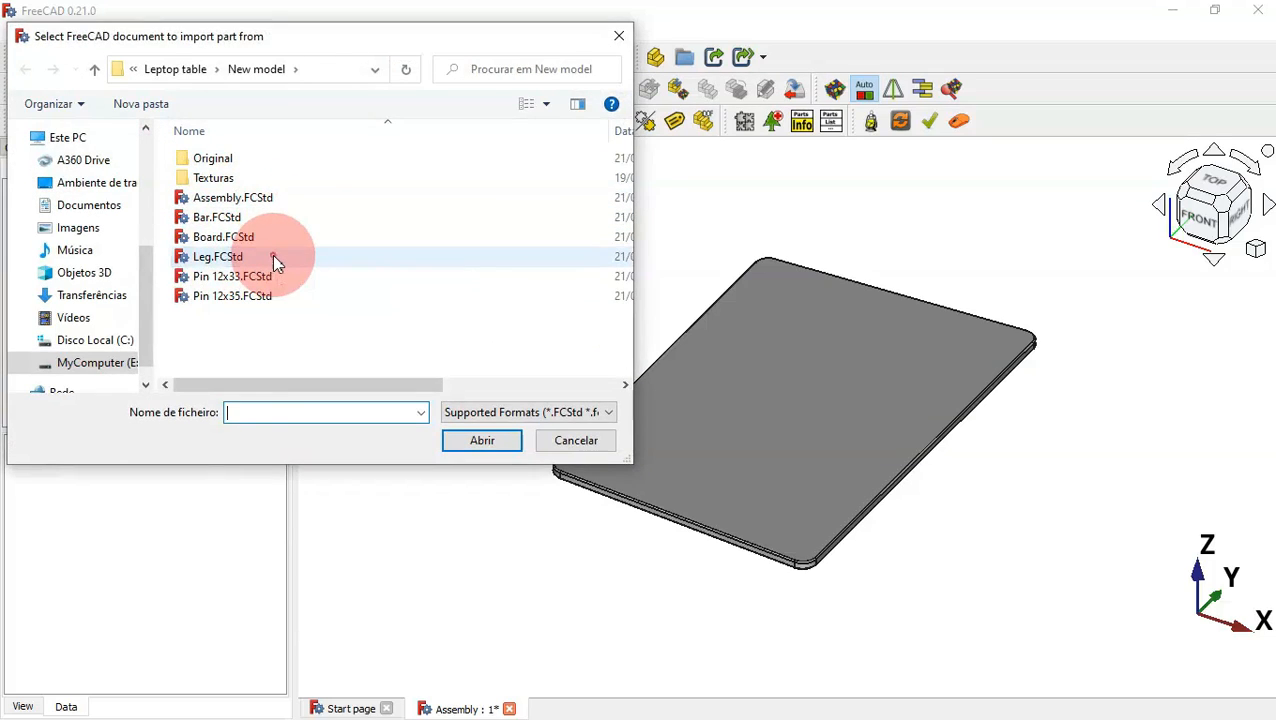
pyautogui.doubleClick(274, 257)
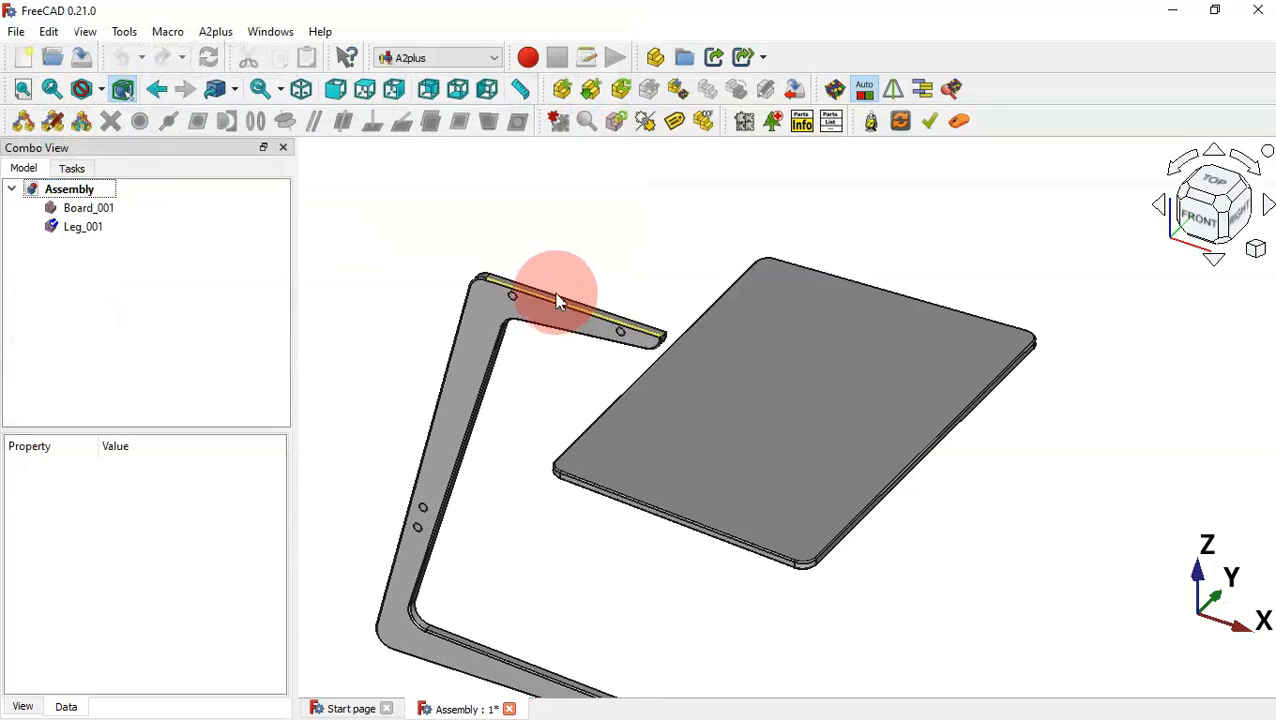
pyautogui.click(519, 270)
pyautogui.click(560, 342)
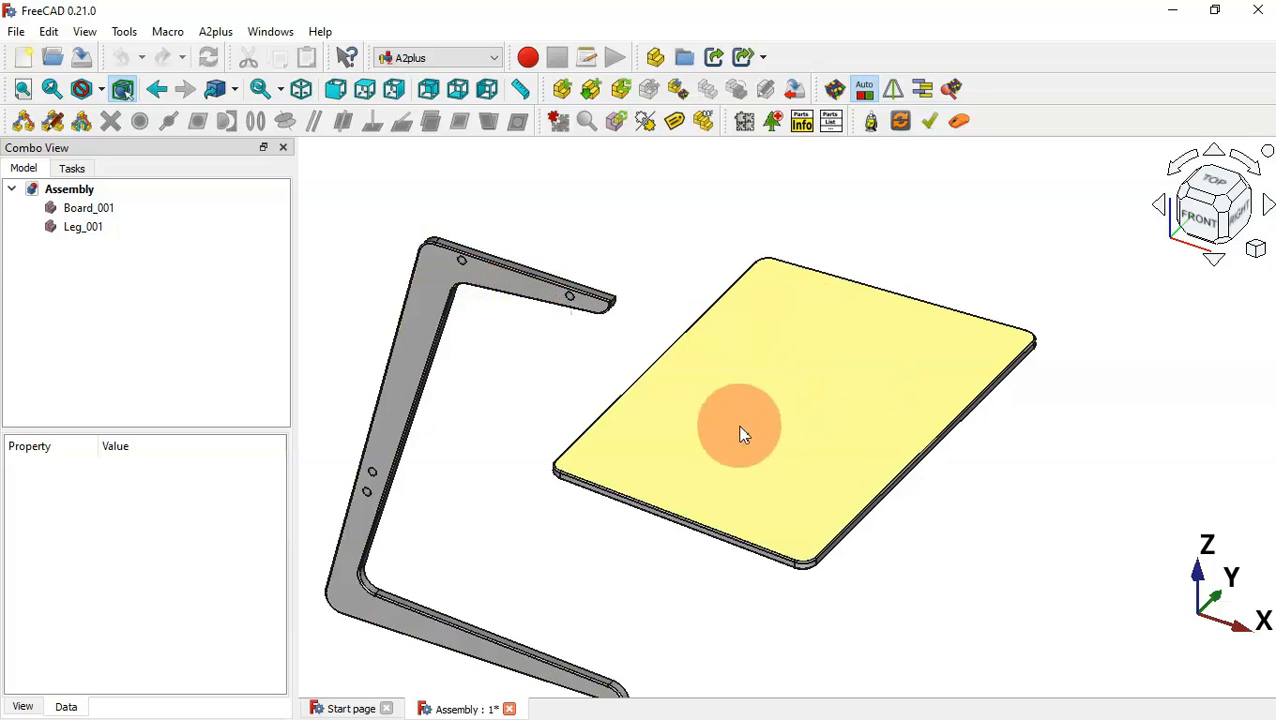
# Join the inner hole edge near the leg's upper tip to the matching front block hole under the board, using an aligned circular-edge constraint with 0 mm offset
pyautogui.moveTo(763, 441); pyautogui.dragTo(650, 318, button='middle')
pyautogui.scroll(4, 613, 256)
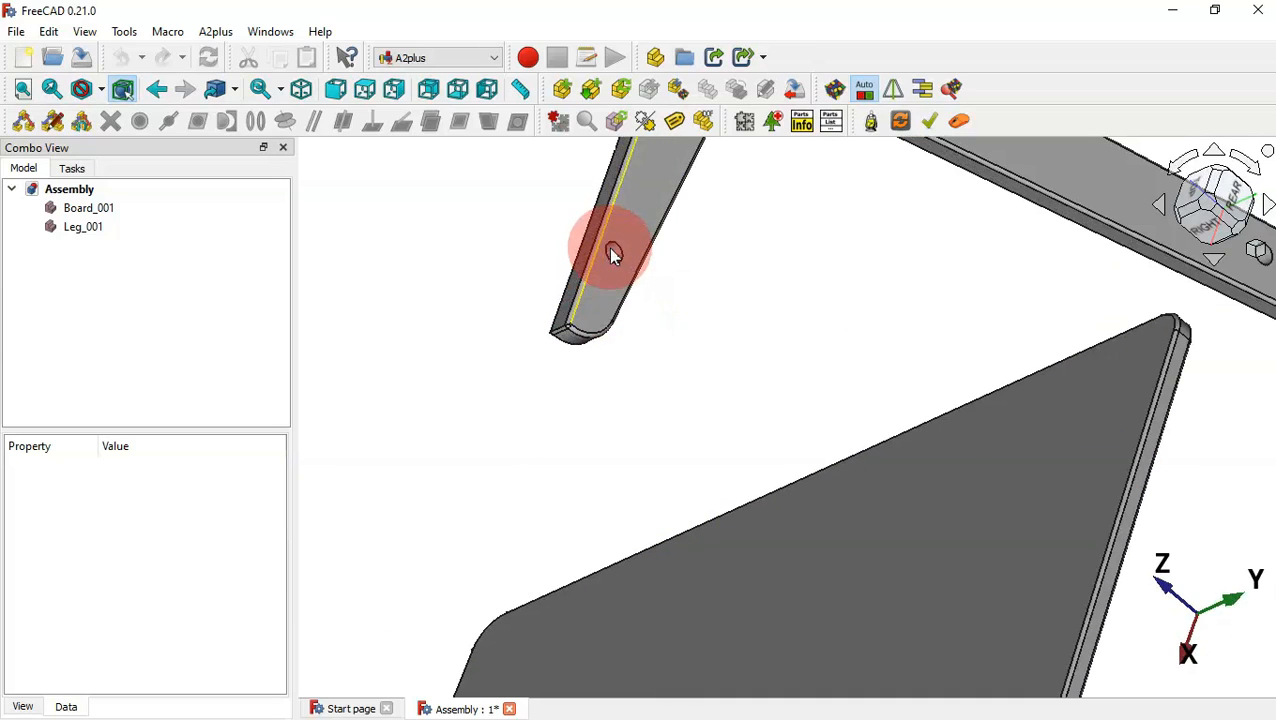
pyautogui.click(616, 252)
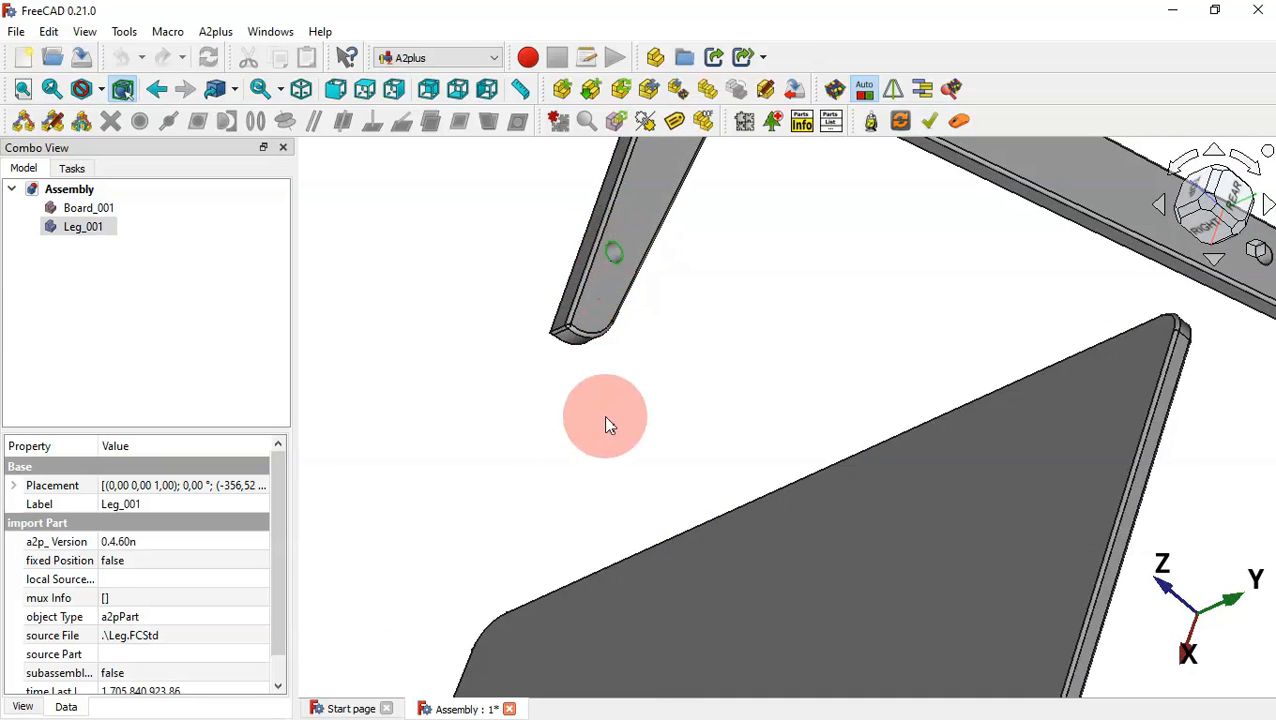
pyautogui.press('0')
pyautogui.moveTo(842, 499); pyautogui.dragTo(871, 382, button='middle')
pyautogui.scroll(1, 879, 301)
pyautogui.scroll(5, 880, 305)
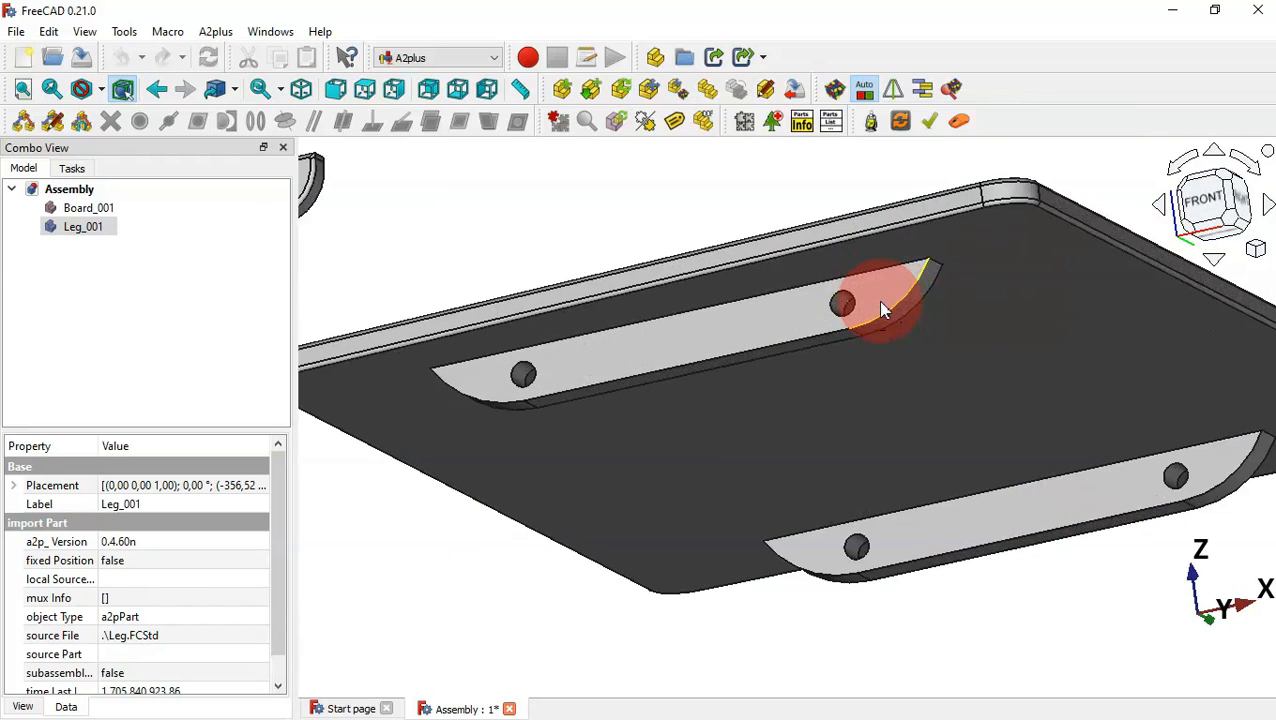
pyautogui.click(845, 300)
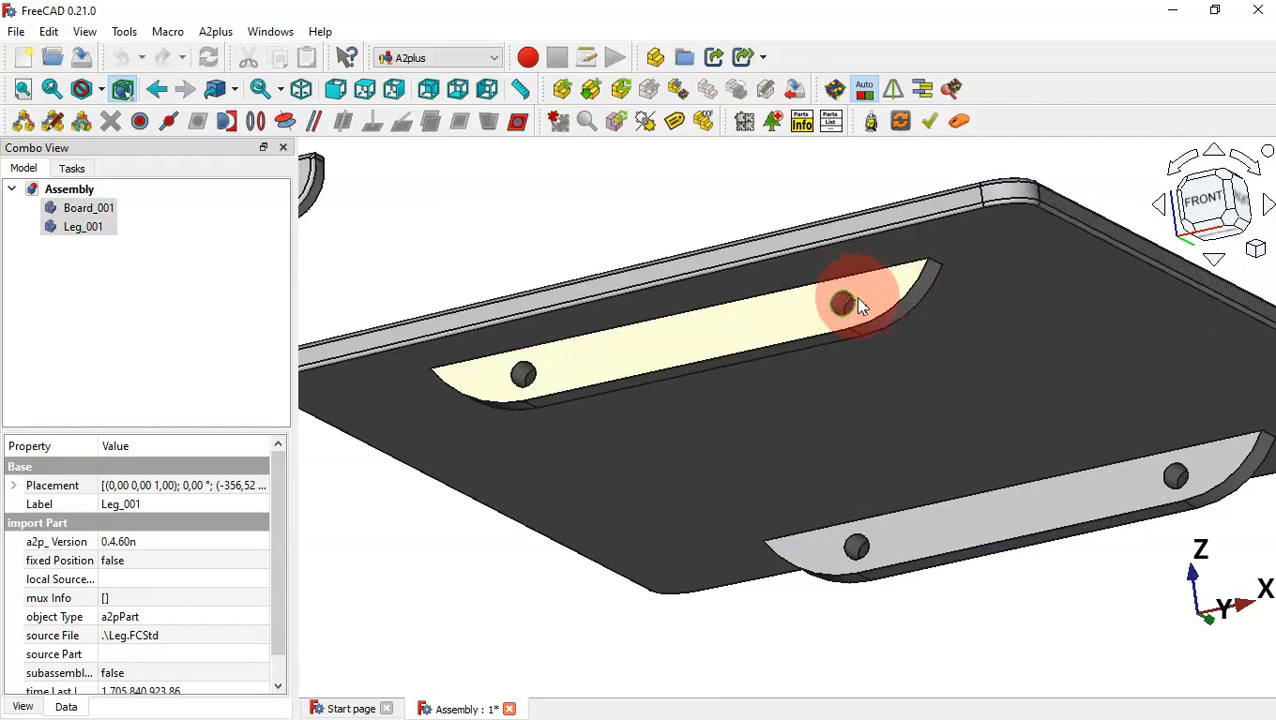
pyautogui.click(256, 122)
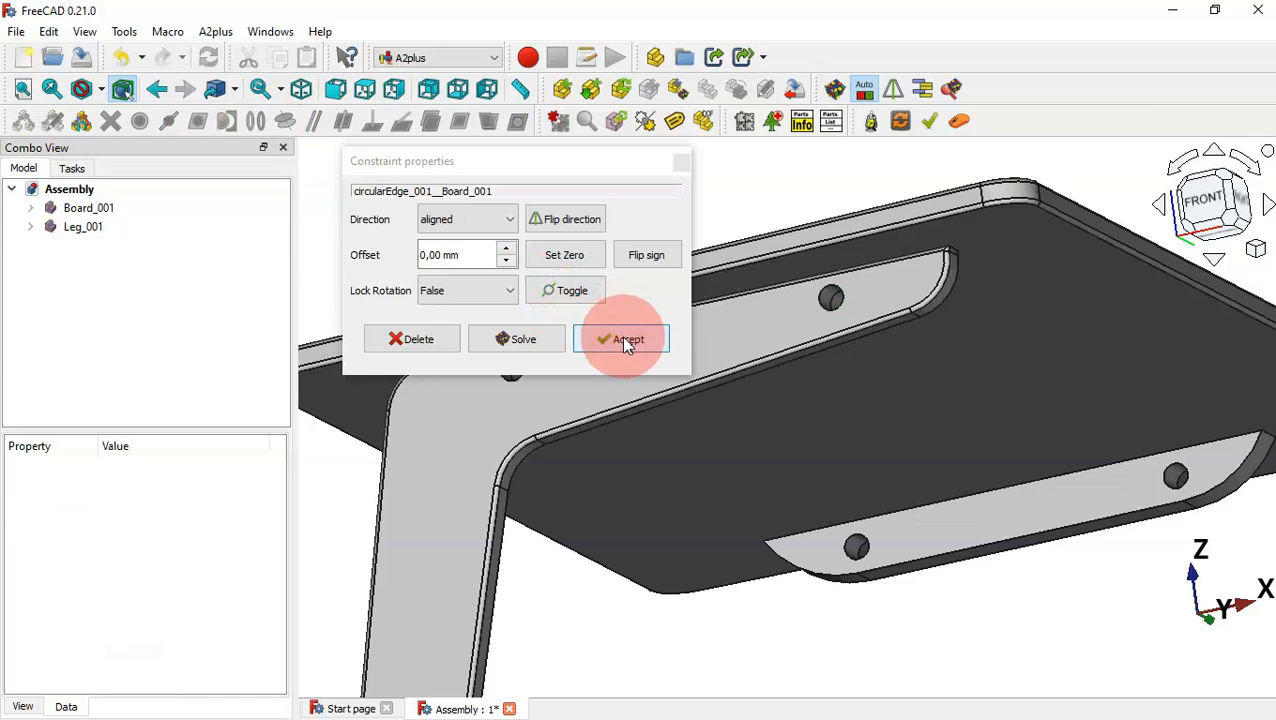
pyautogui.click(627, 340)
# Duplicate the attached leg and place the copy freely beside the table, clear of the board
pyautogui.click(698, 274)
pyautogui.press('0')
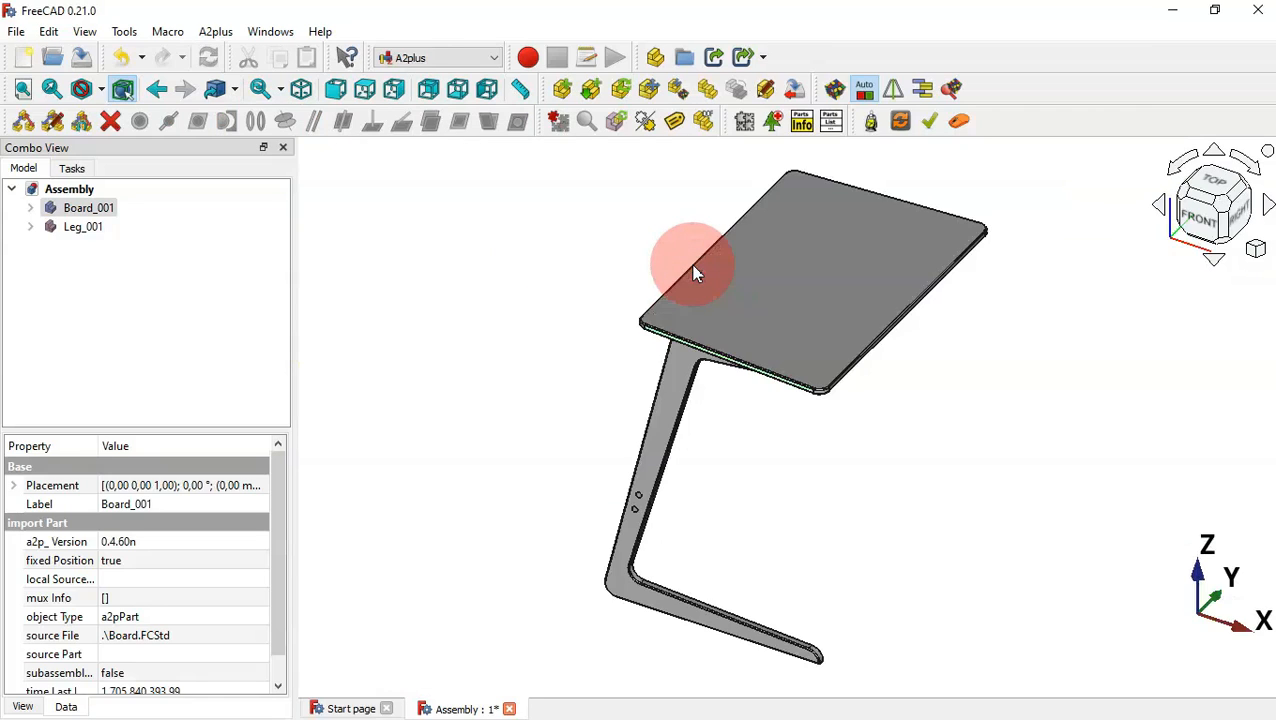
pyautogui.click(680, 390)
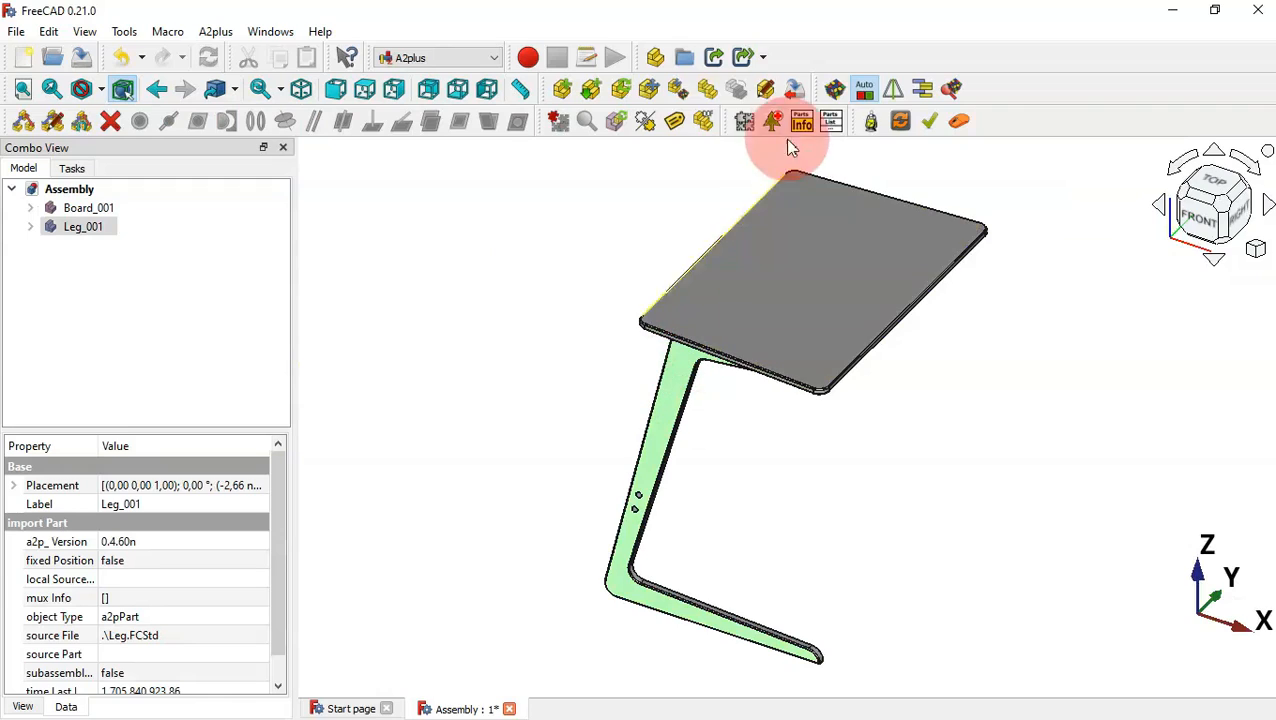
pyautogui.click(708, 90)
pyautogui.click(1045, 316)
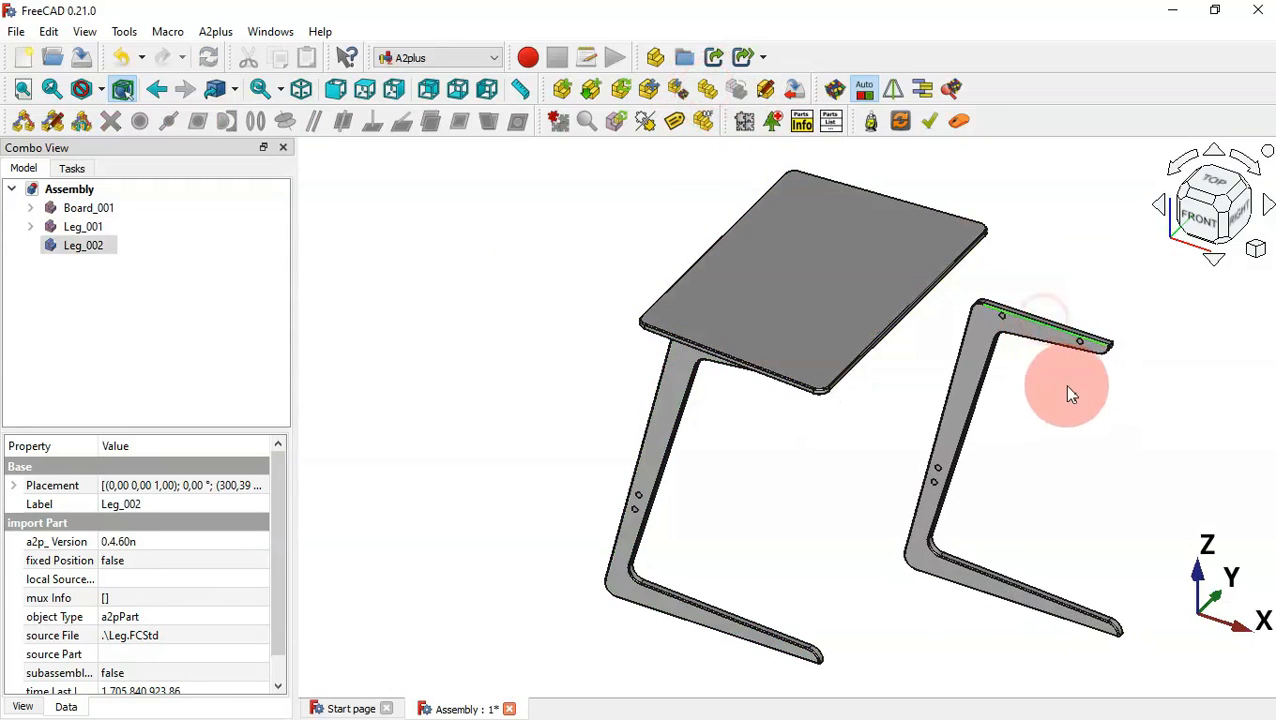
# Join the inner hole edge near the second leg's upper tip to the matching rear block hole under the board, using an aligned circular-edge constraint with 0 mm offset
pyautogui.click(1085, 385)
pyautogui.scroll(5, 1060, 318)
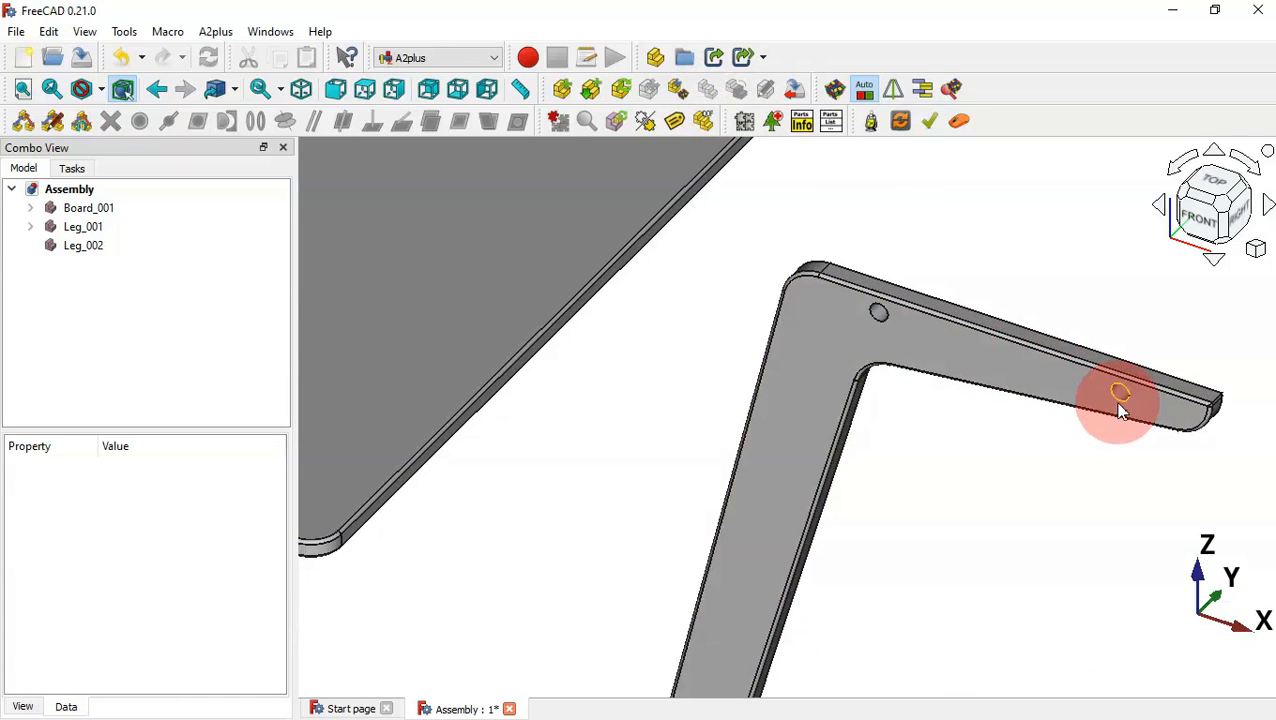
pyautogui.click(1118, 403)
pyautogui.scroll(-2, 960, 471)
pyautogui.moveTo(1152, 424); pyautogui.dragTo(755, 450, button='middle')
pyautogui.scroll(5, 746, 194)
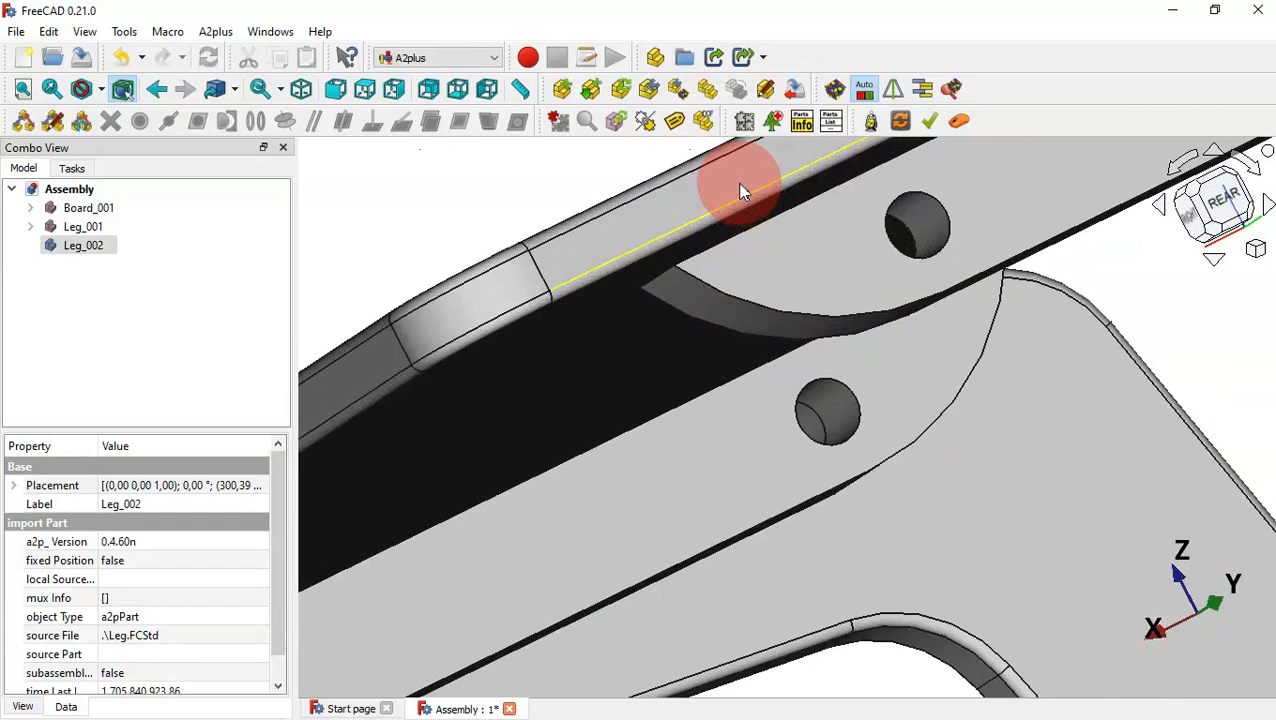
pyautogui.keyDown('ctrl'); pyautogui.click(922, 198); pyautogui.keyUp('ctrl')
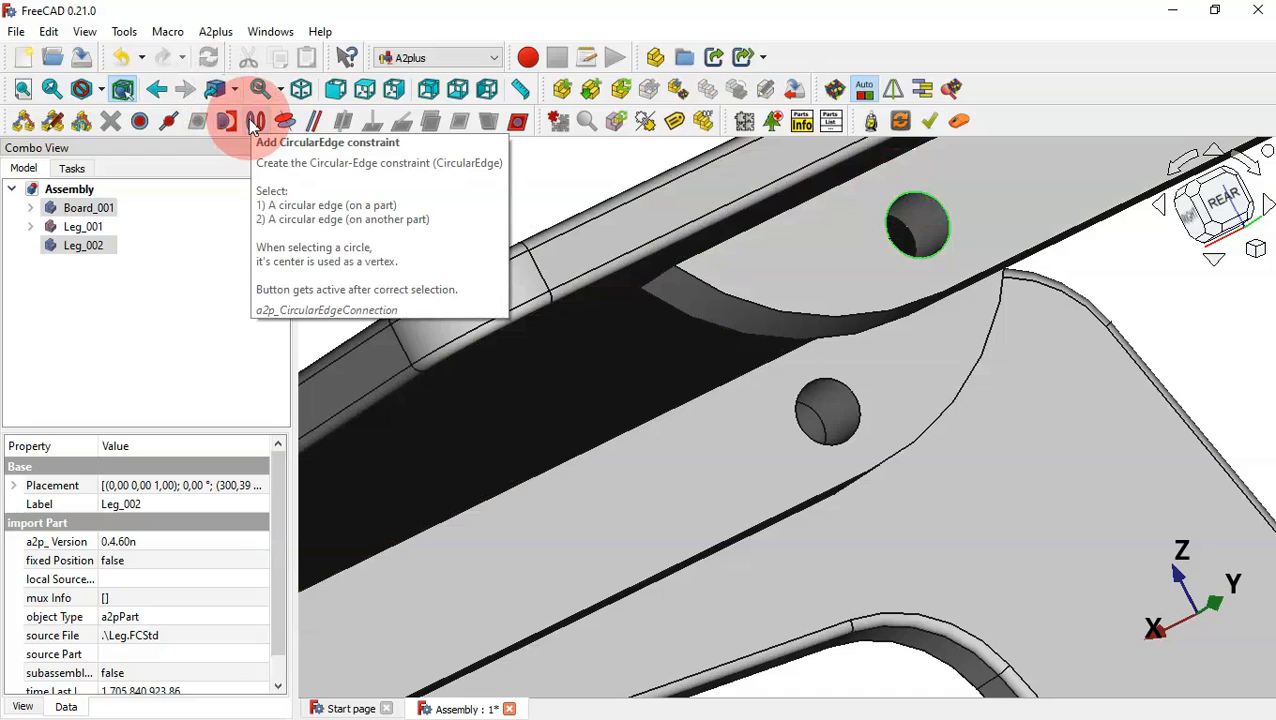
pyautogui.click(253, 122)
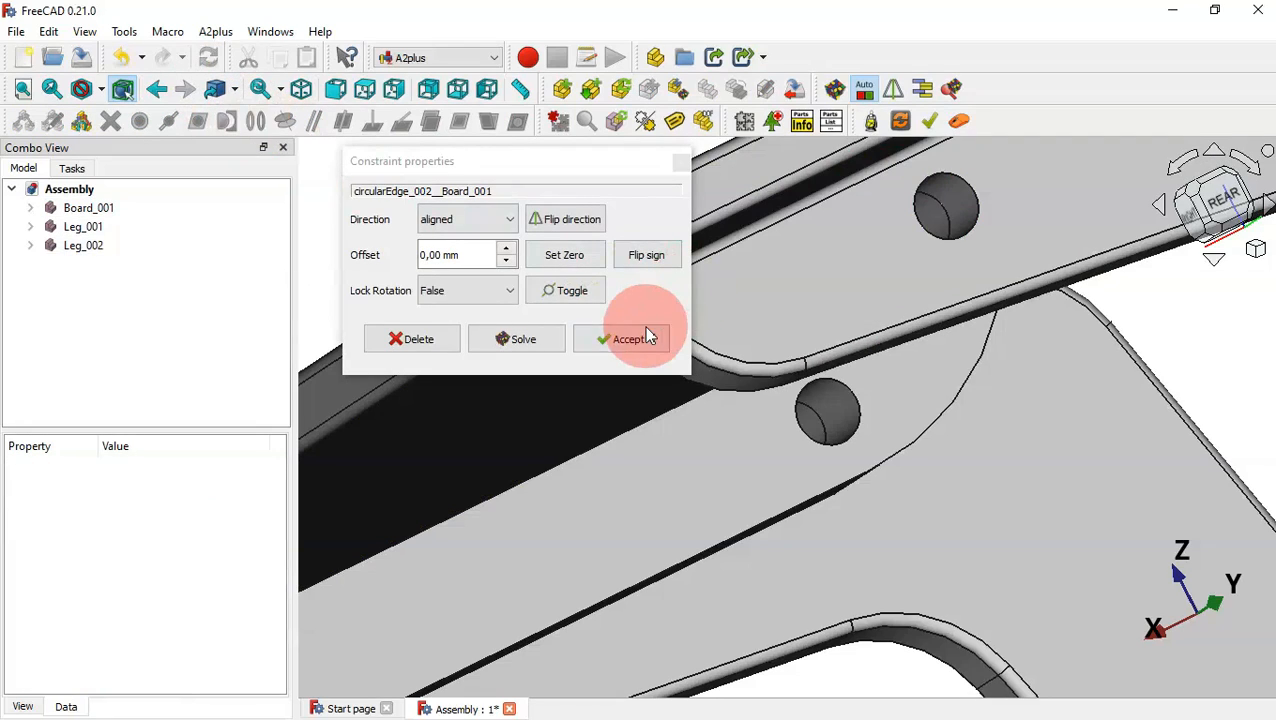
pyautogui.click(646, 337)
# Import Pin 12x33.FCStd into the assembly and place it beneath the board
pyautogui.moveTo(622, 441); pyautogui.dragTo(847, 346)
pyautogui.scroll(-8, 866, 341)
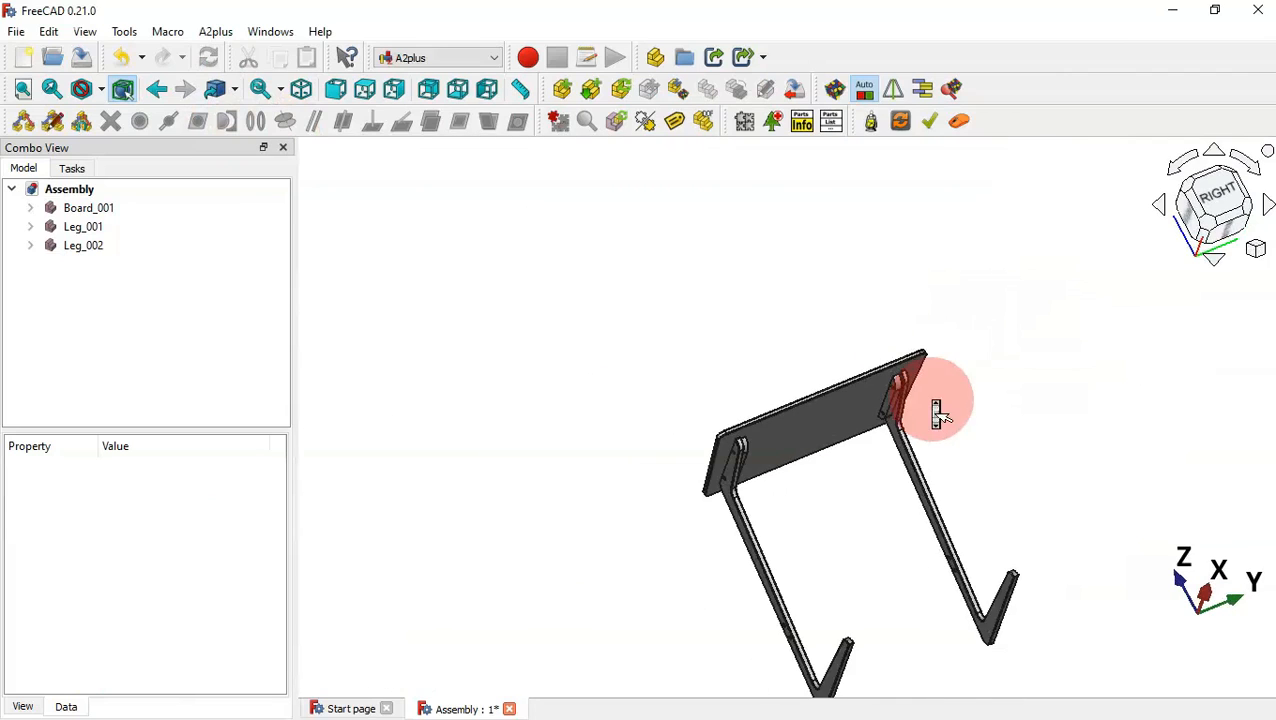
pyautogui.moveTo(984, 496); pyautogui.dragTo(1097, 549)
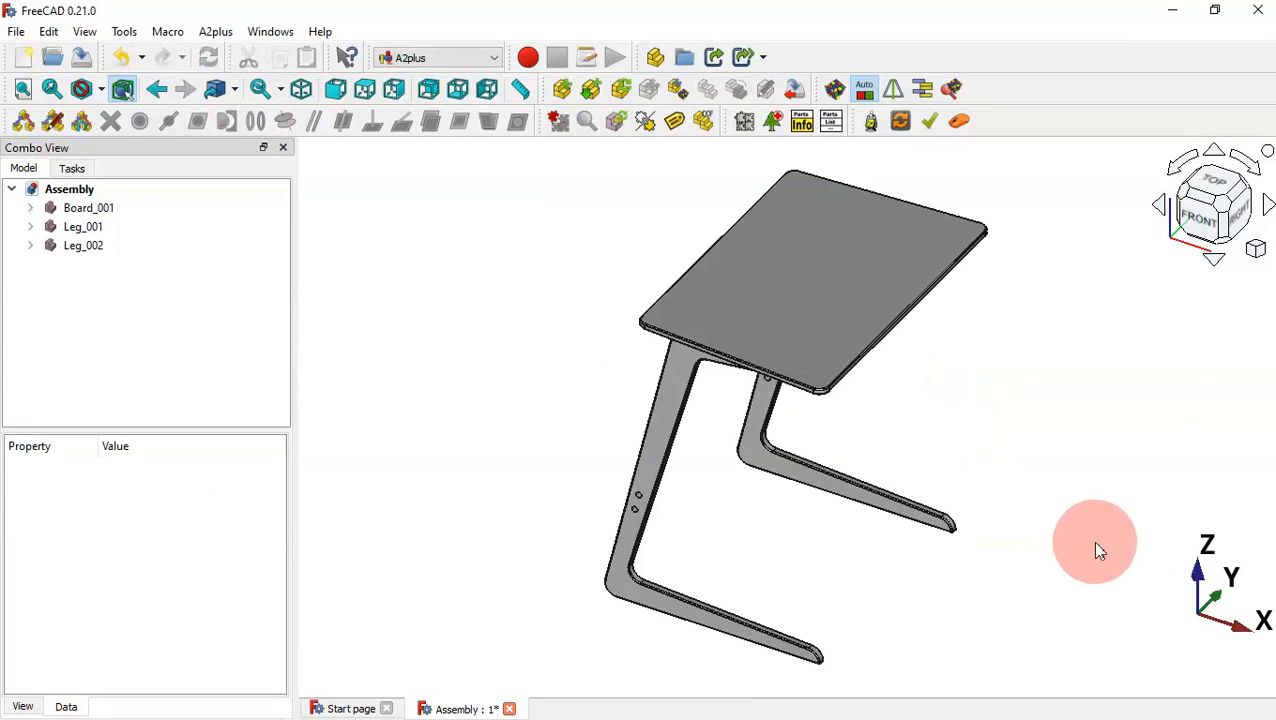
pyautogui.click(563, 92)
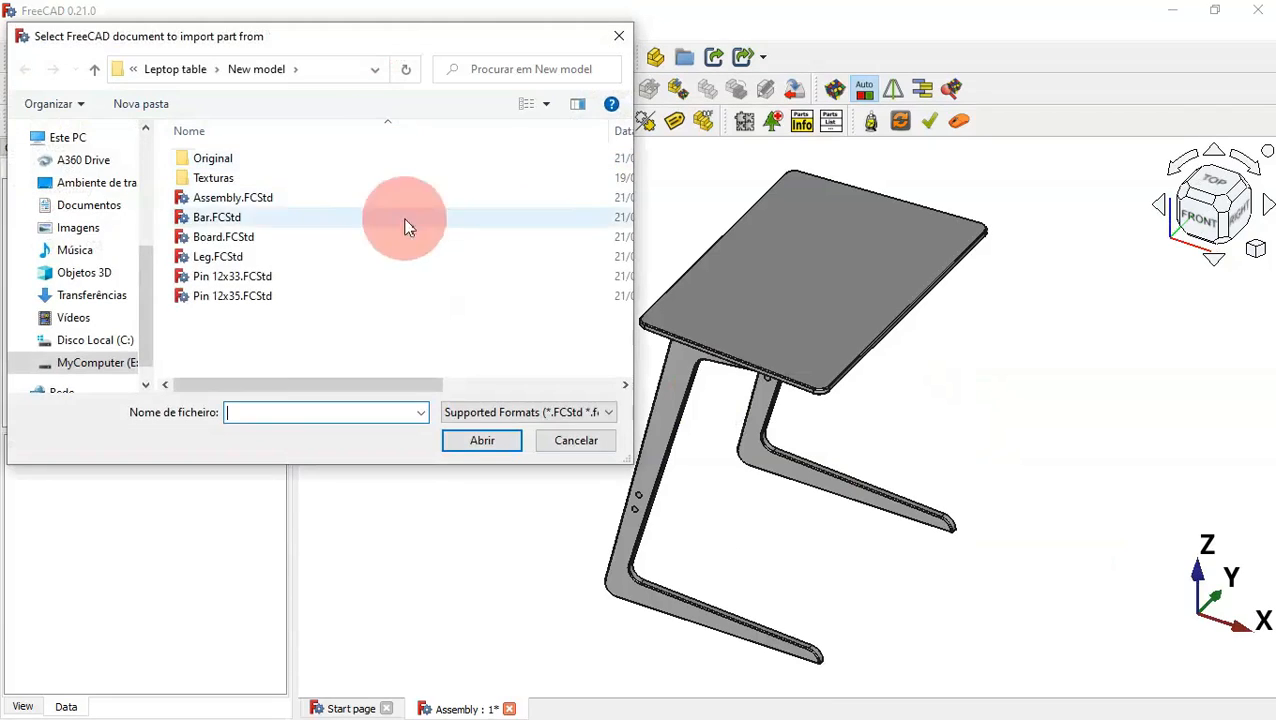
pyautogui.doubleClick(317, 275)
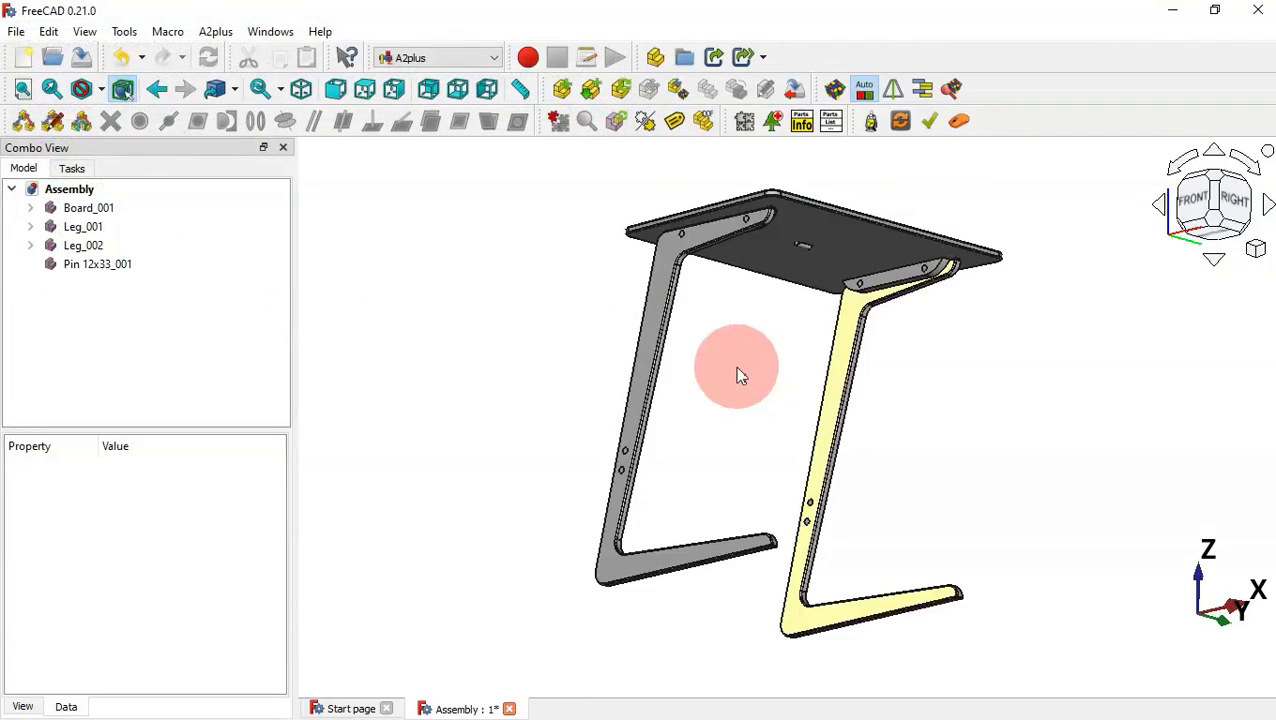
# Move the imported pin along the Y axis until it stands clear in front of the front leg
pyautogui.doubleClick(93, 263)
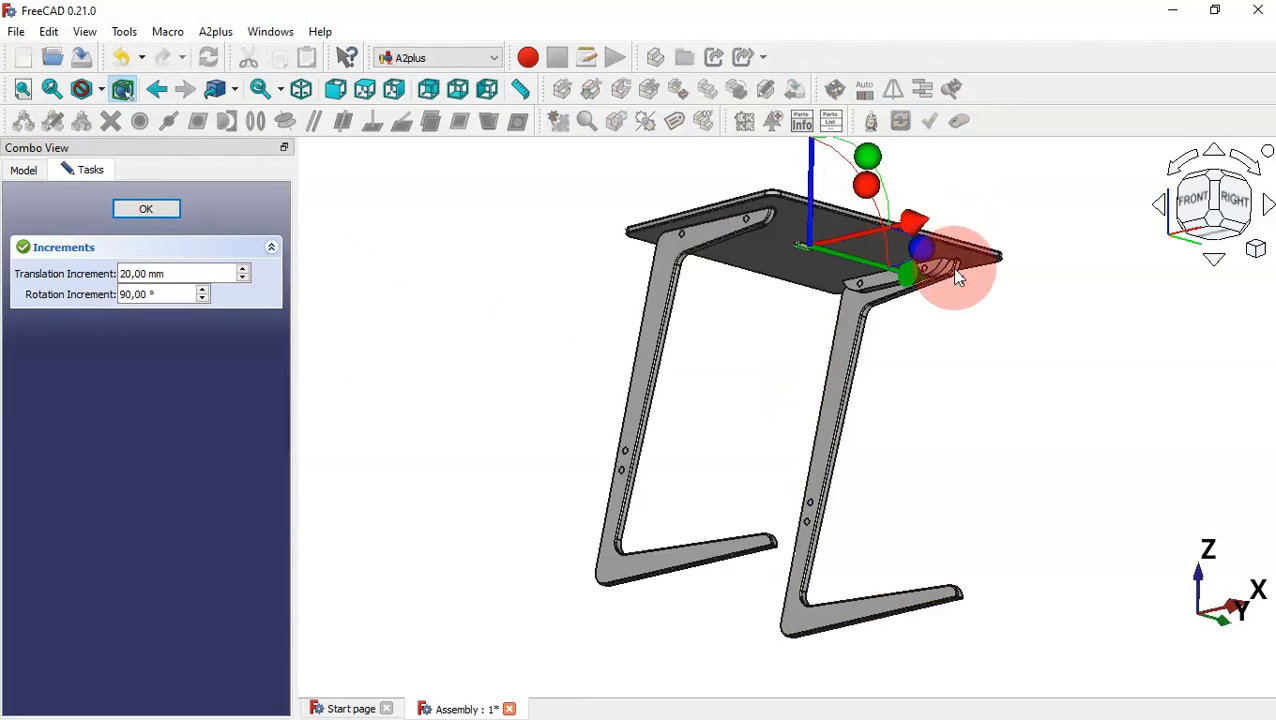
pyautogui.moveTo(953, 268); pyautogui.dragTo(955, 269, button='middle')
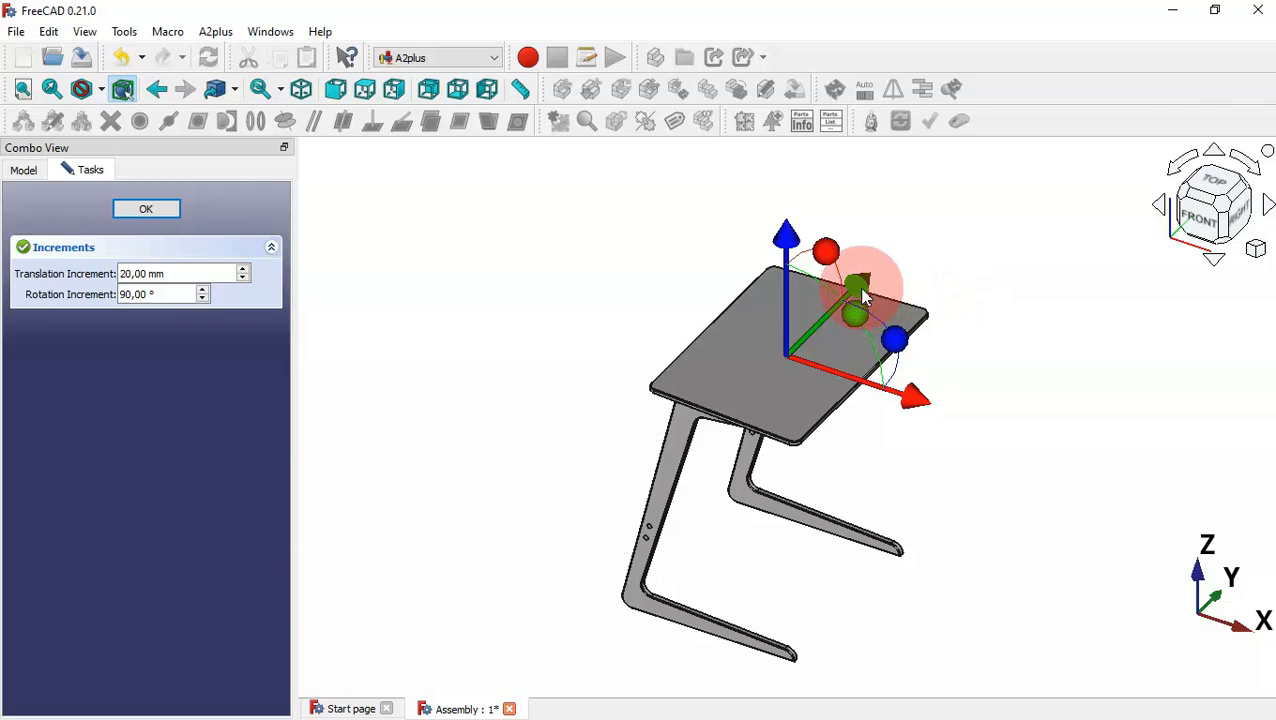
pyautogui.moveTo(865, 297); pyautogui.dragTo(629, 456)
pyautogui.click(145, 210)
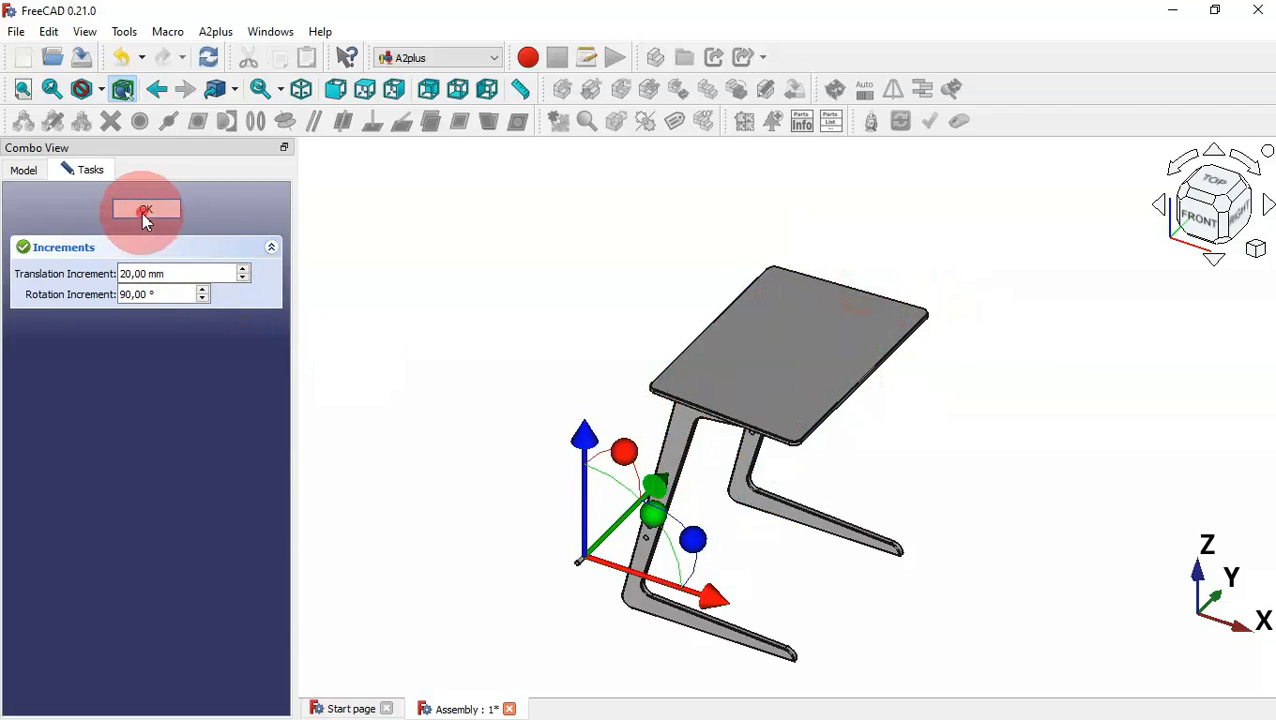
# Hide the board to expose the upper arms of both legs
pyautogui.scroll(5, 649, 541)
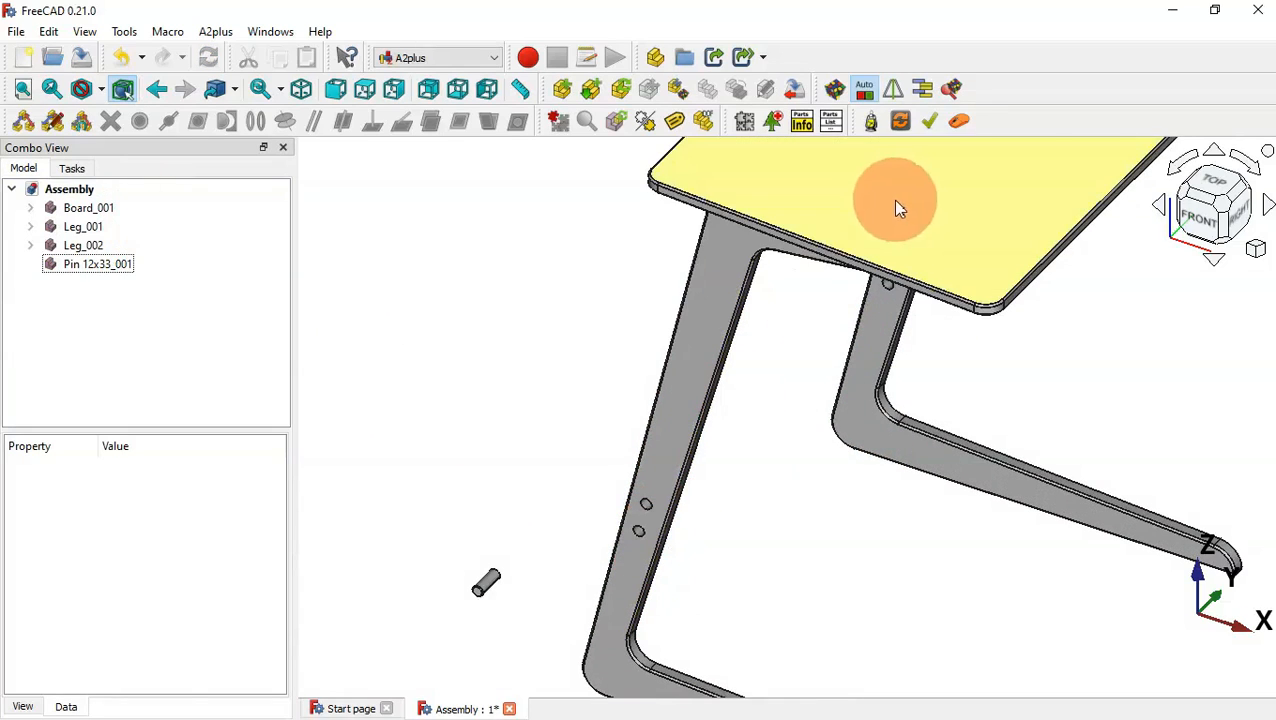
pyautogui.click(908, 228)
pyautogui.press('space')
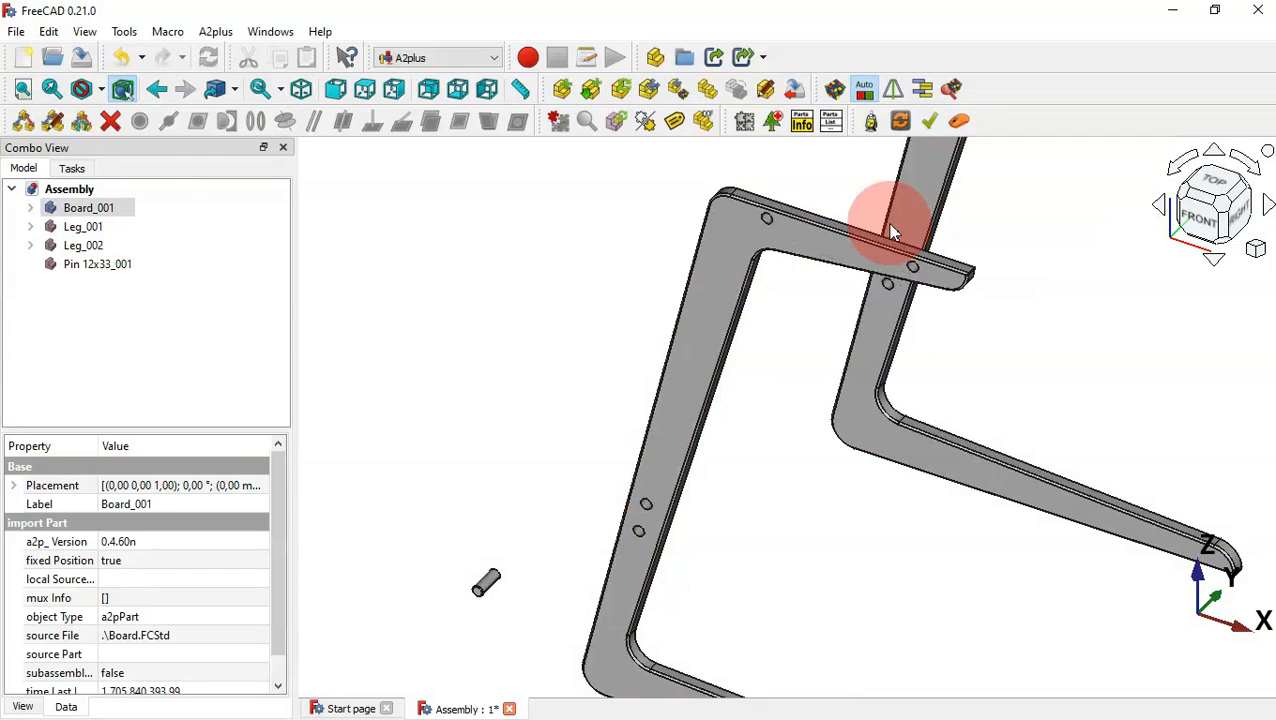
# Join the pin's front end edge to the outer hole edge near the front leg's upper tip with a circular-edge constraint
pyautogui.scroll(4, 527, 610)
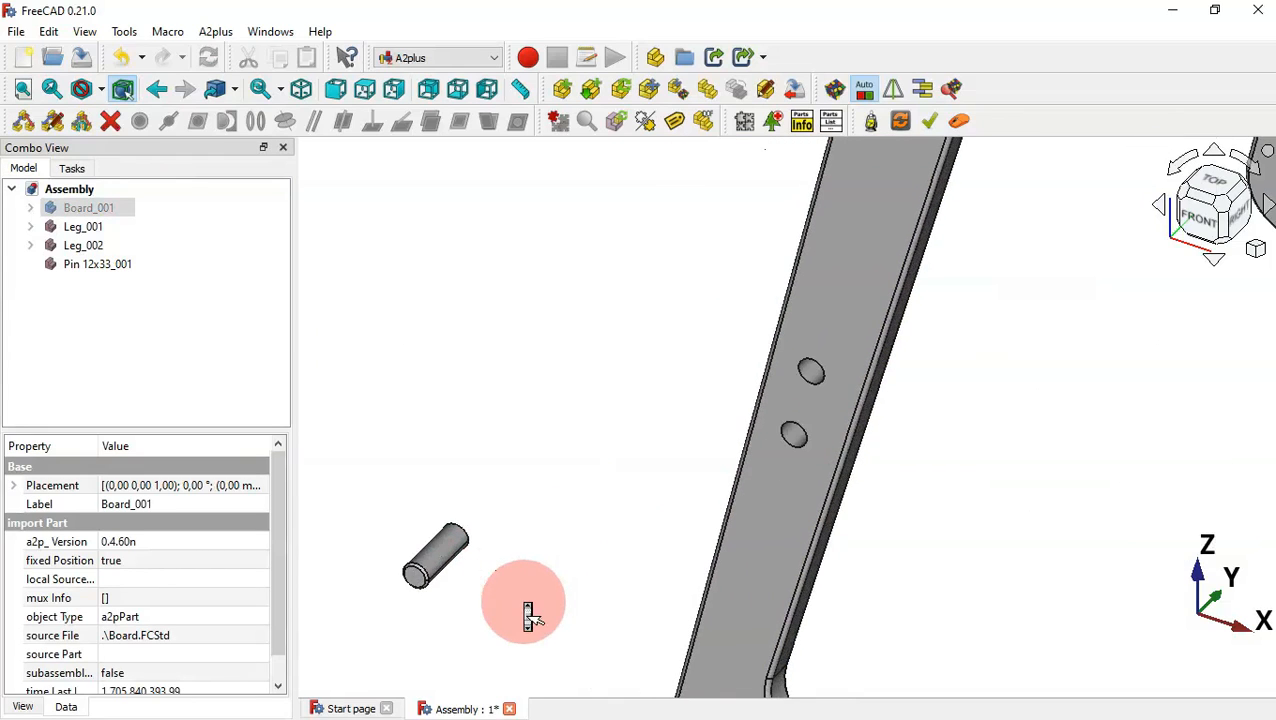
pyautogui.scroll(3, 387, 588)
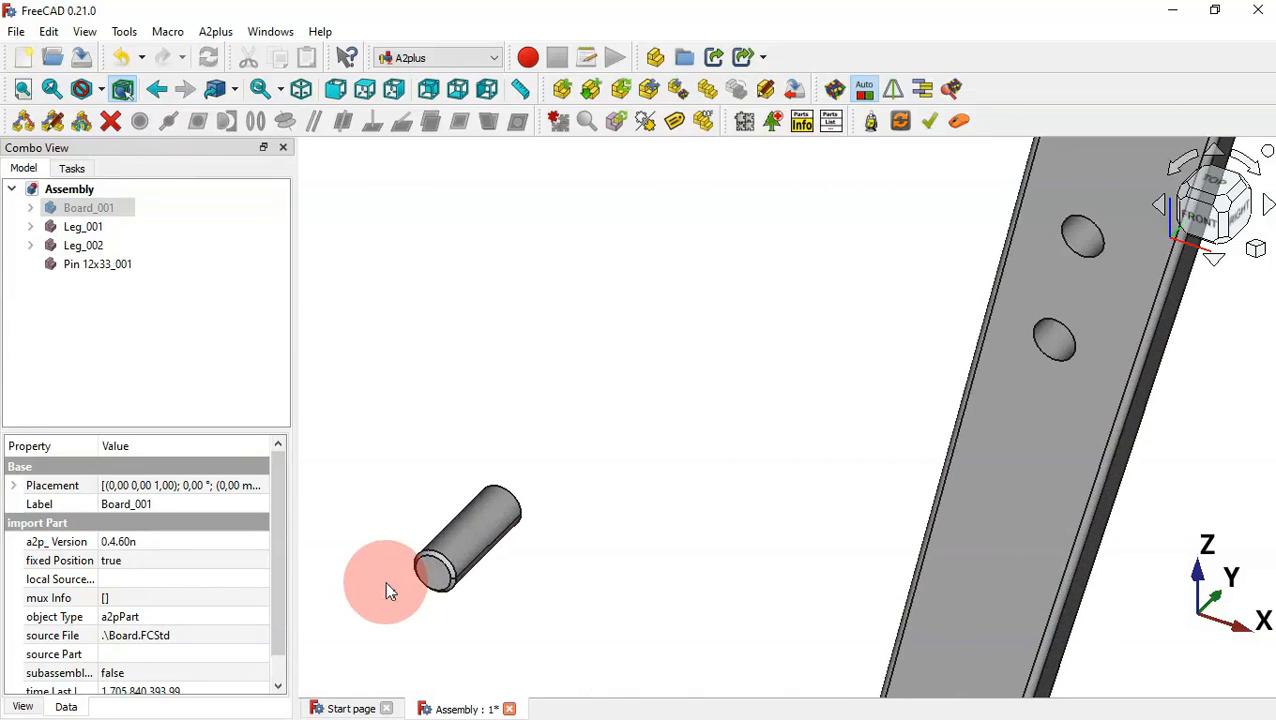
pyautogui.click(446, 572)
pyautogui.press('v')
pyautogui.press('f')
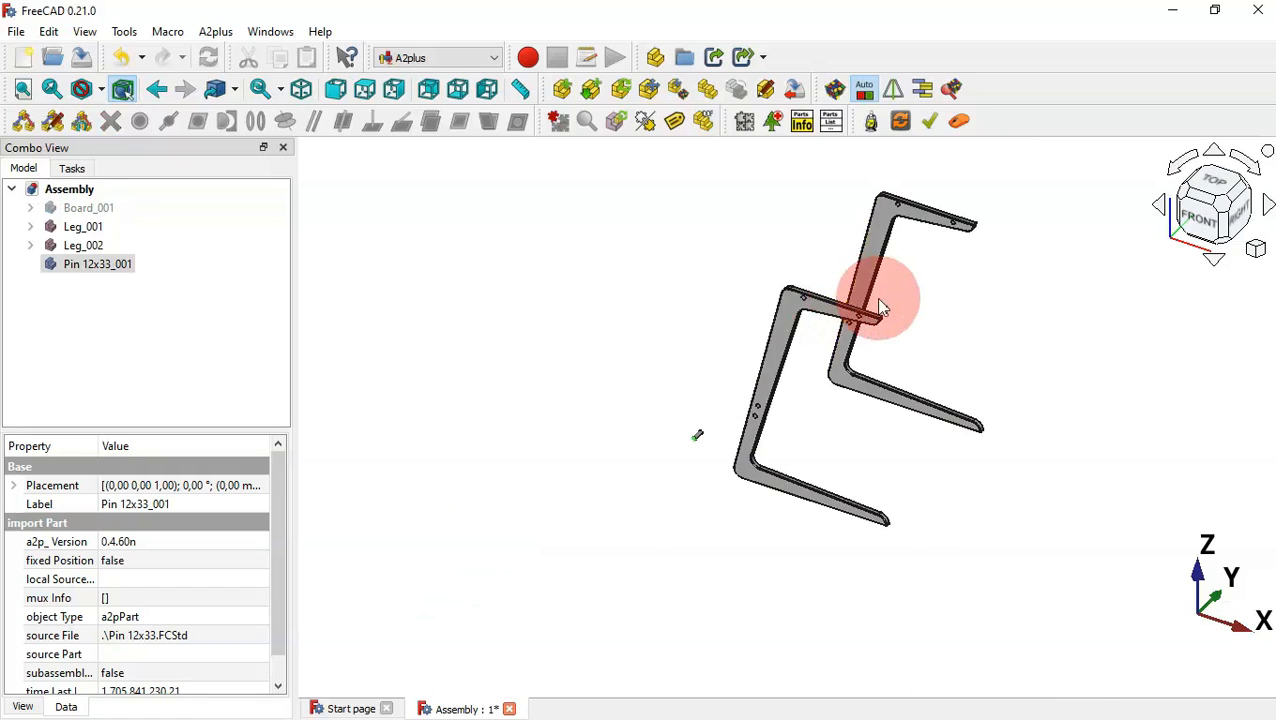
pyautogui.scroll(5, 878, 305)
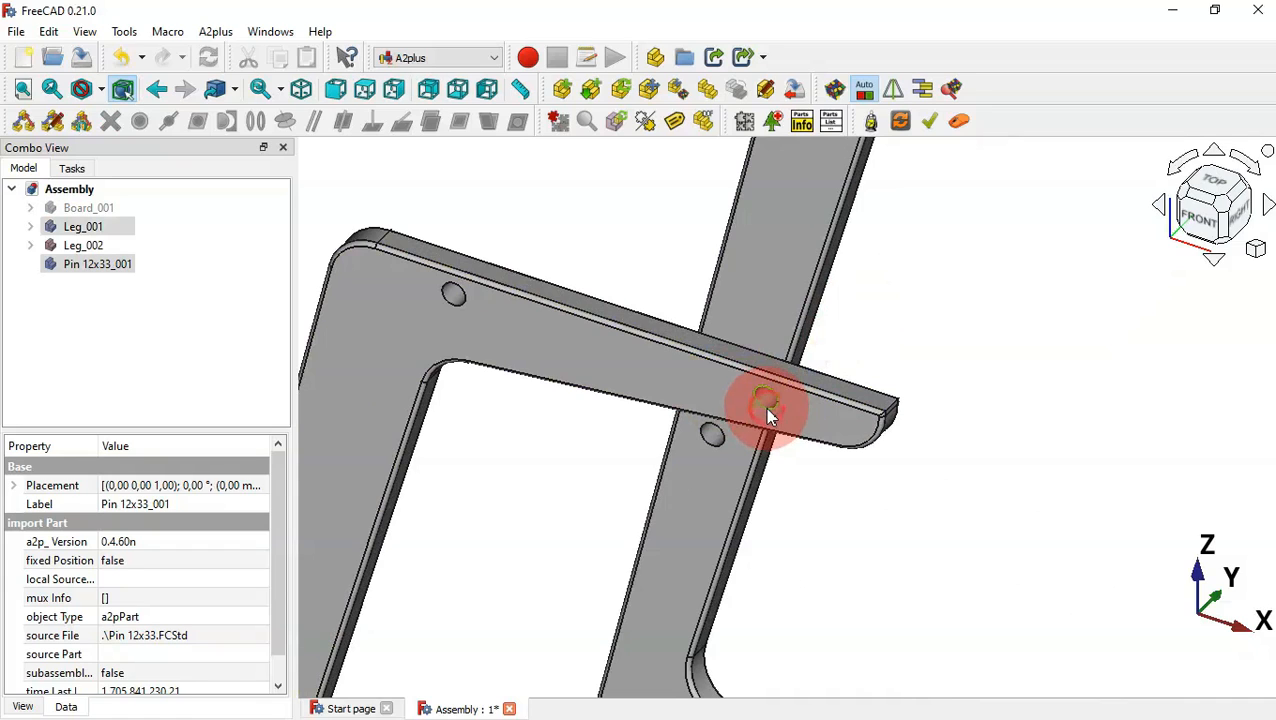
pyautogui.click(767, 410)
pyautogui.click(256, 121)
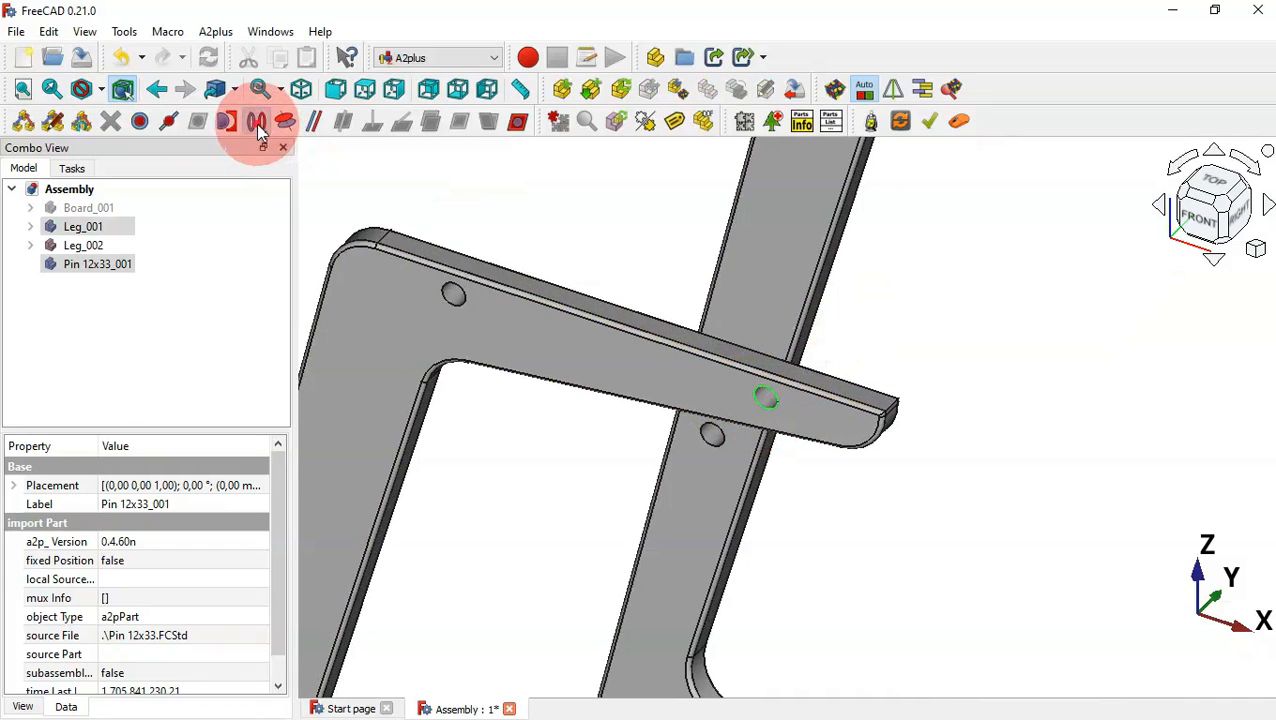
pyautogui.click(614, 339)
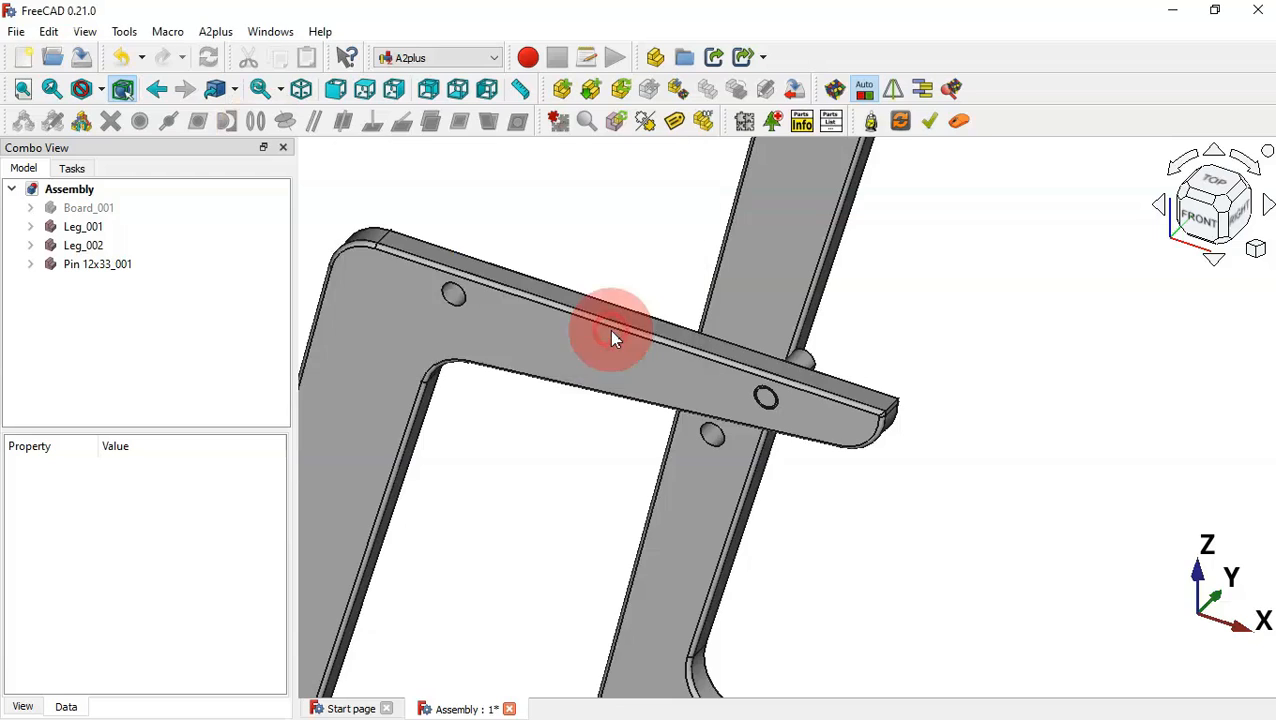
# Duplicate the inserted 12x33 pin and place the copy above the front leg's upper bend
pyautogui.click(807, 369)
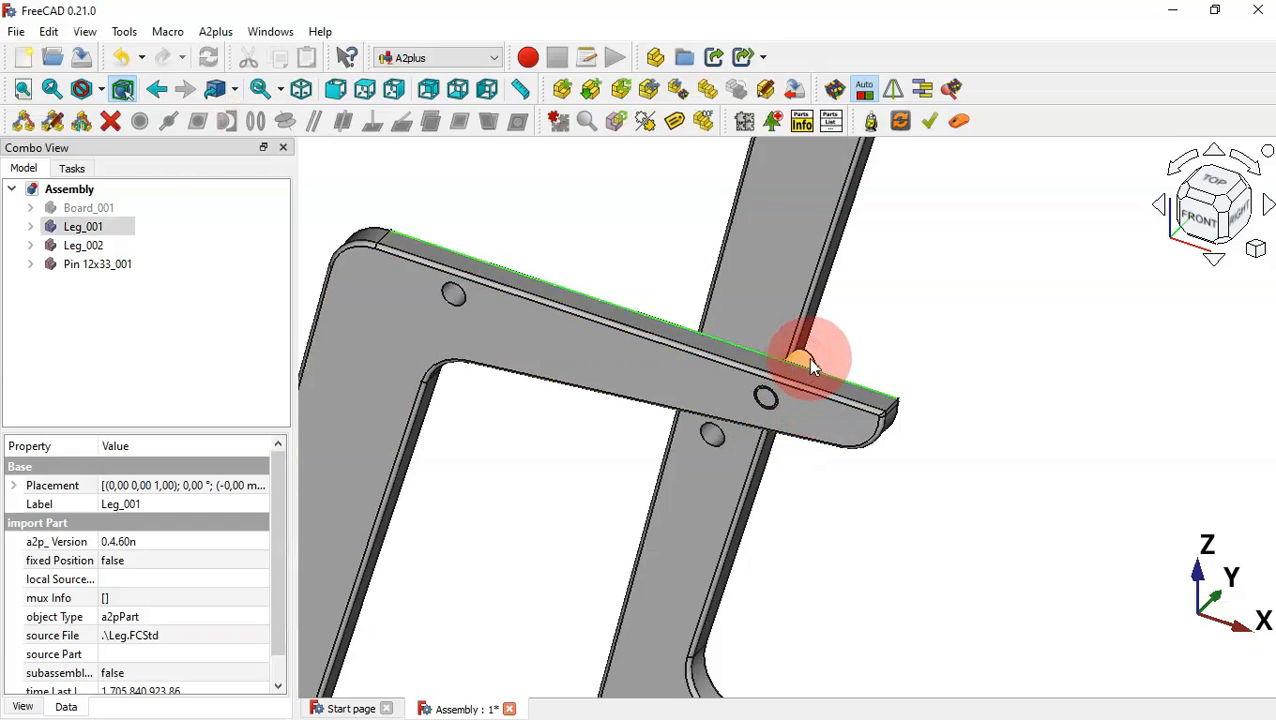
pyautogui.click(808, 357)
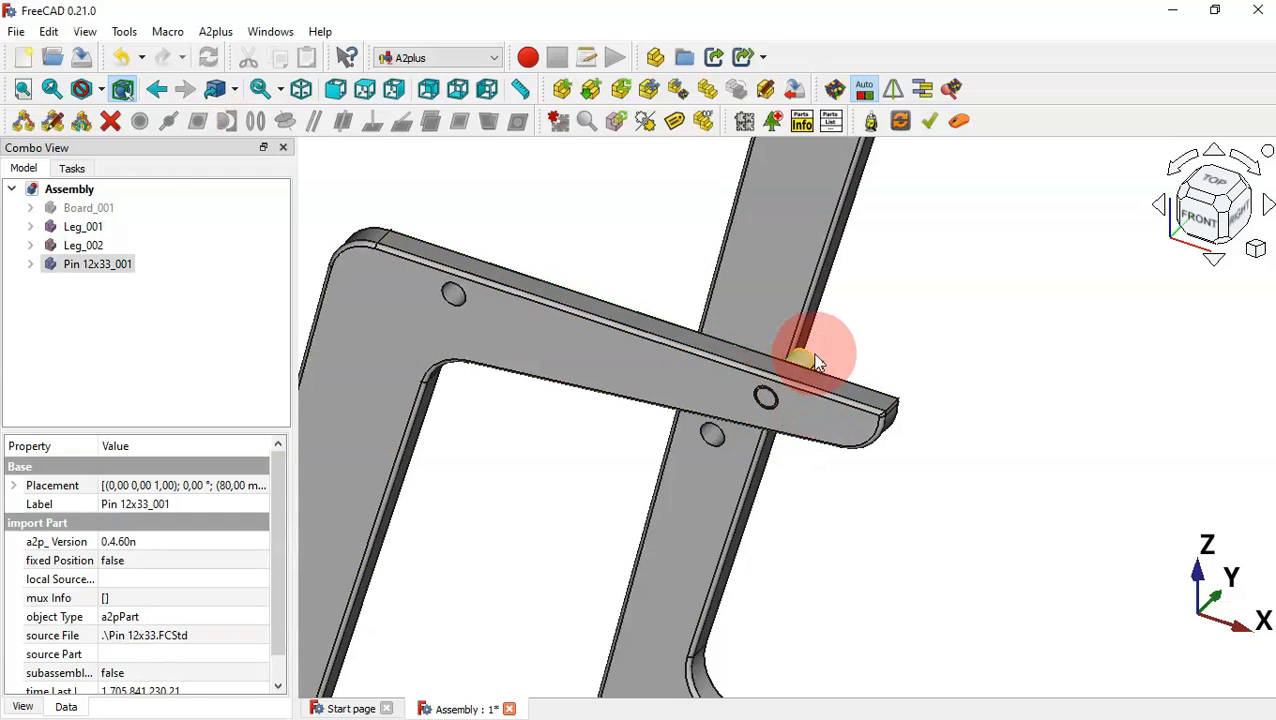
pyautogui.click(708, 92)
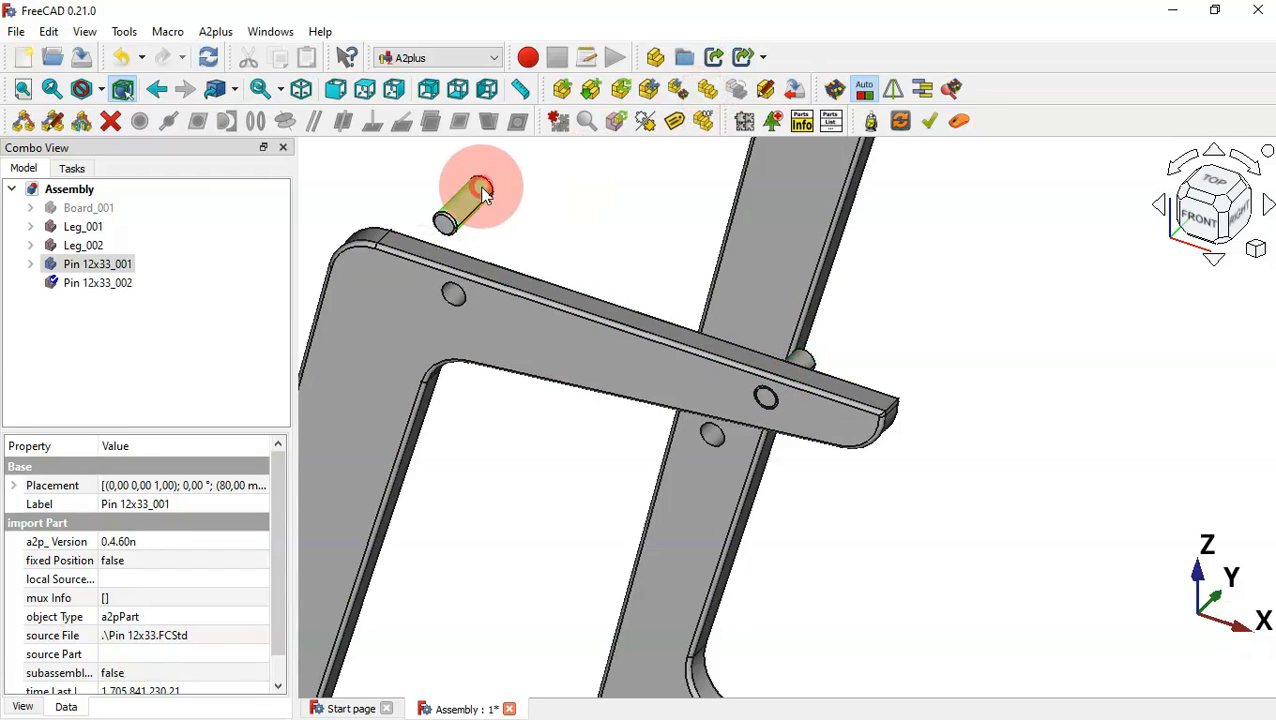
pyautogui.click(446, 190)
# Join the second pin's front end edge to the hole near the front leg's upper bend, using an aligned circular-edge constraint with 0 mm offset
pyautogui.scroll(4, 447, 199)
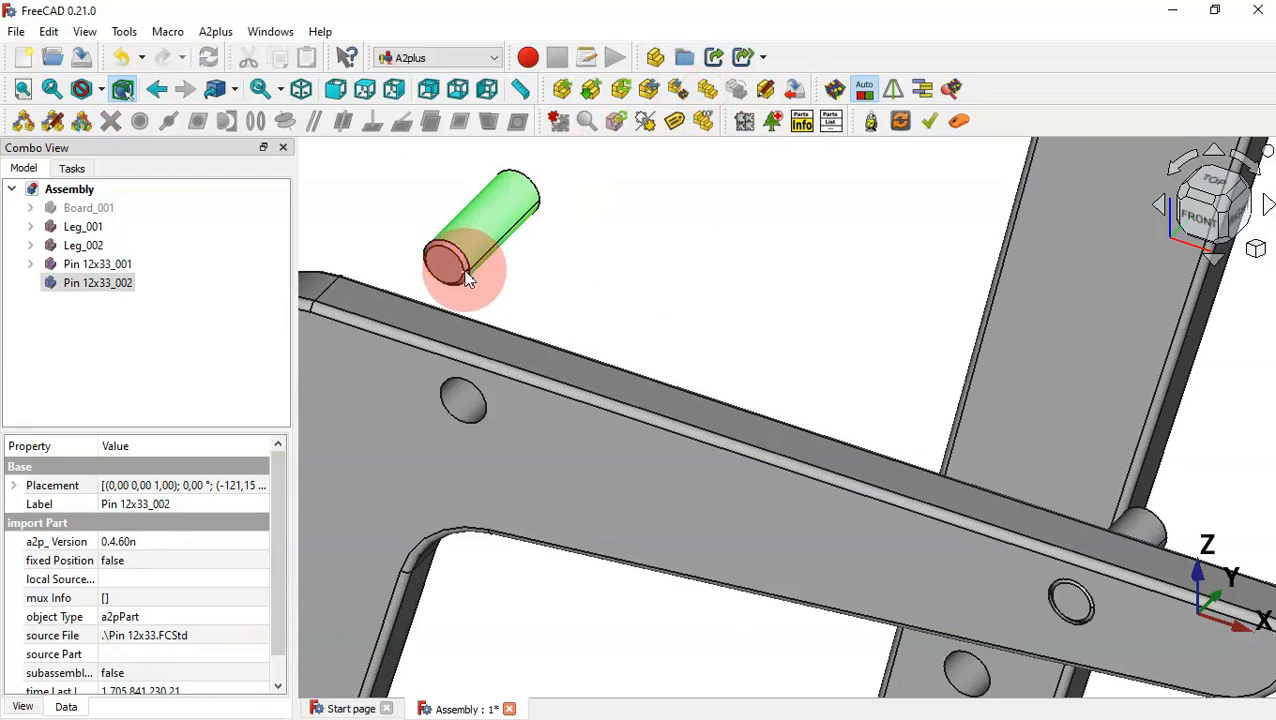
pyautogui.click(460, 264)
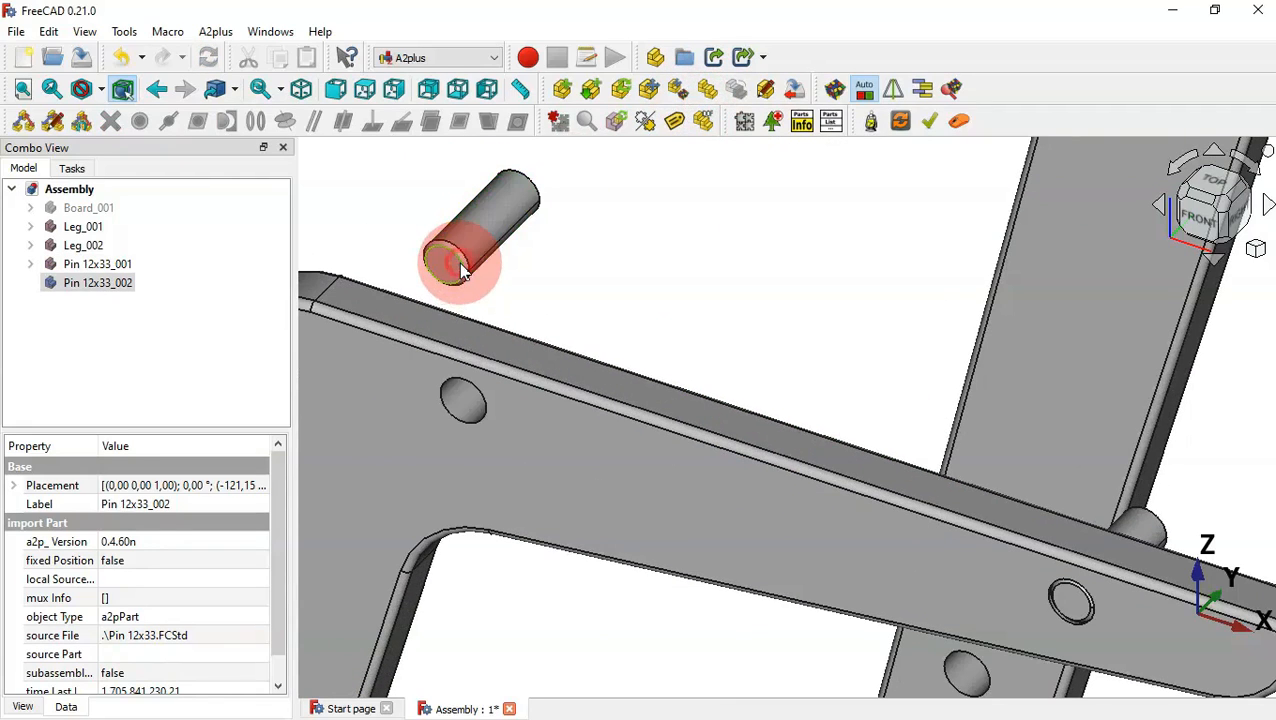
pyautogui.click(480, 430)
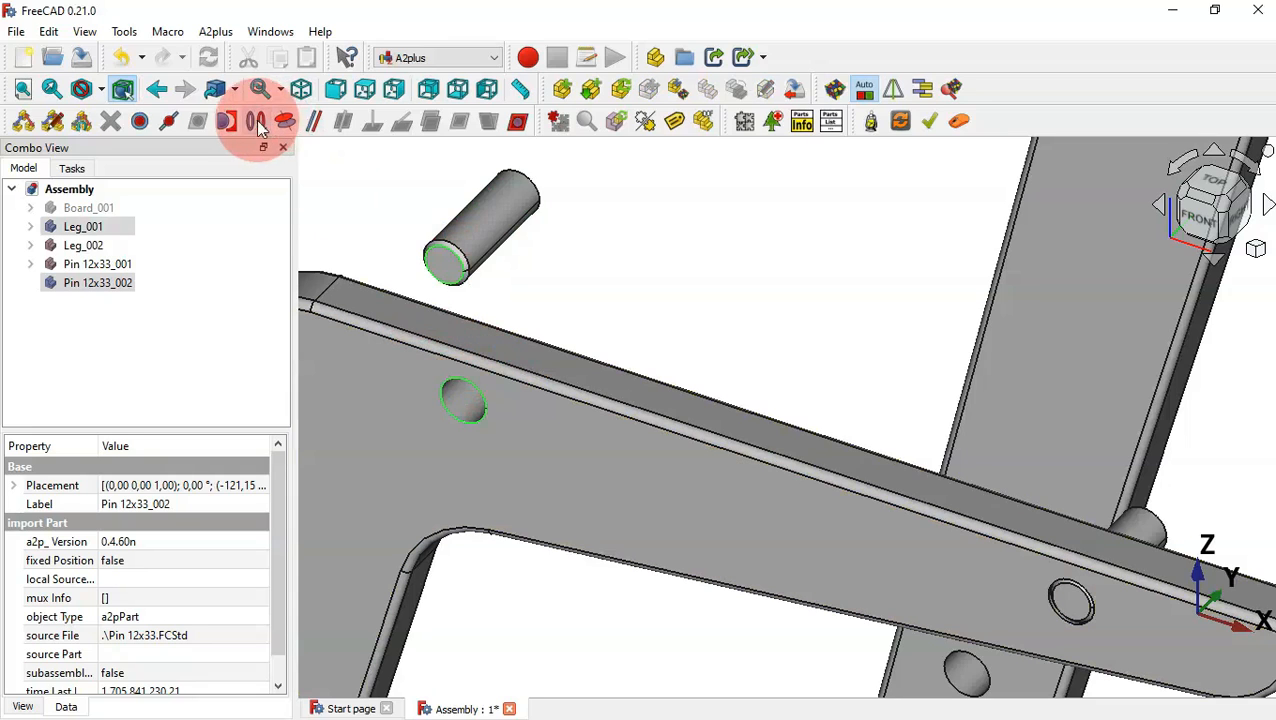
pyautogui.click(256, 127)
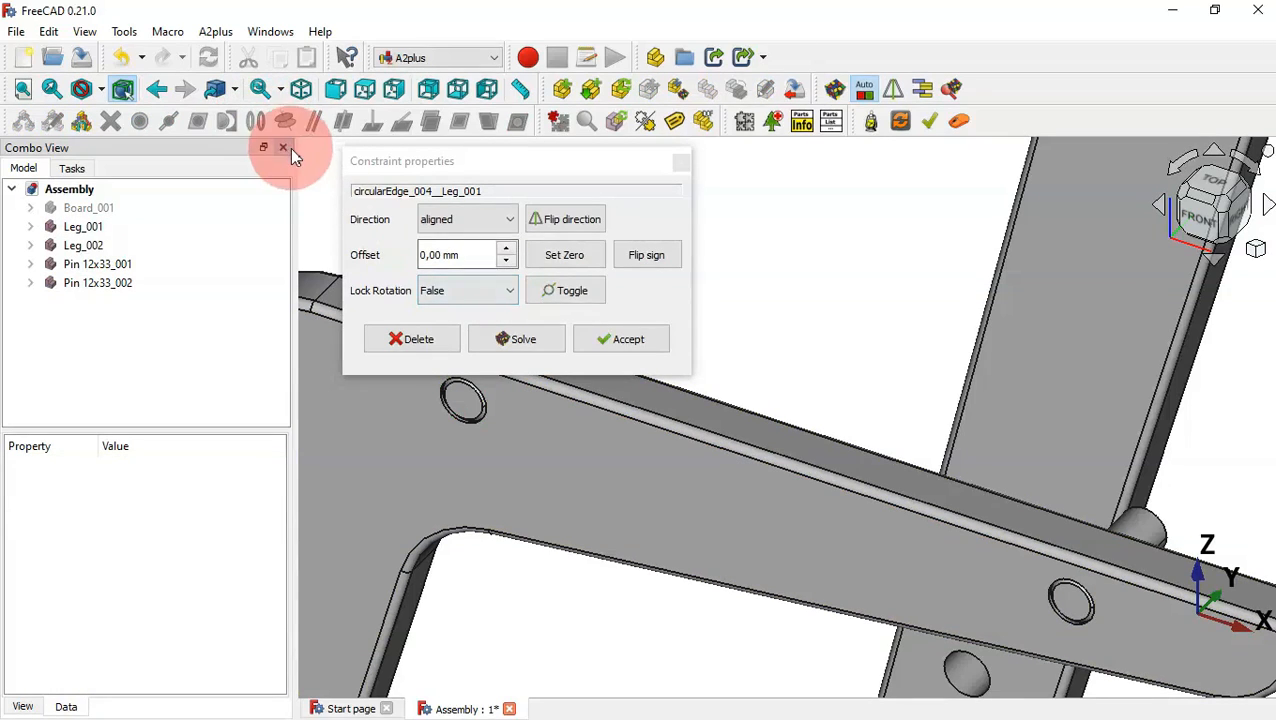
pyautogui.click(640, 331)
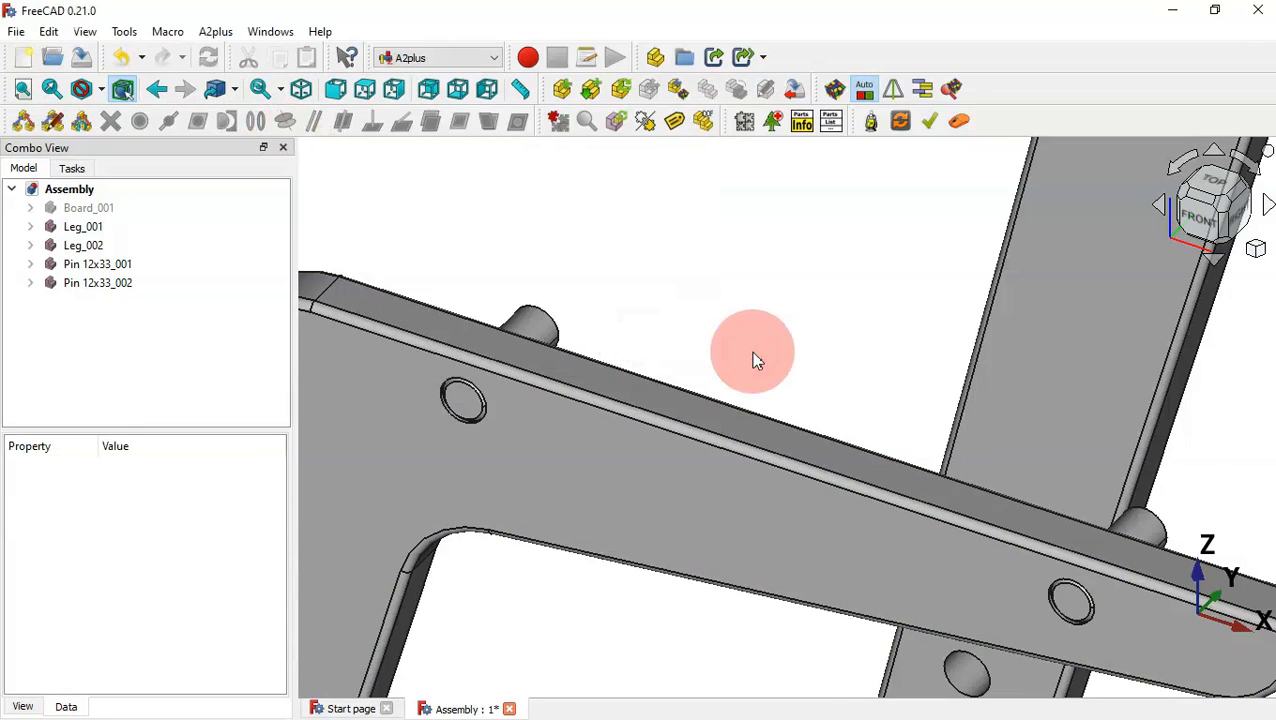
# Show the hidden board again in the assembly
pyautogui.press('v')
pyautogui.press('f')
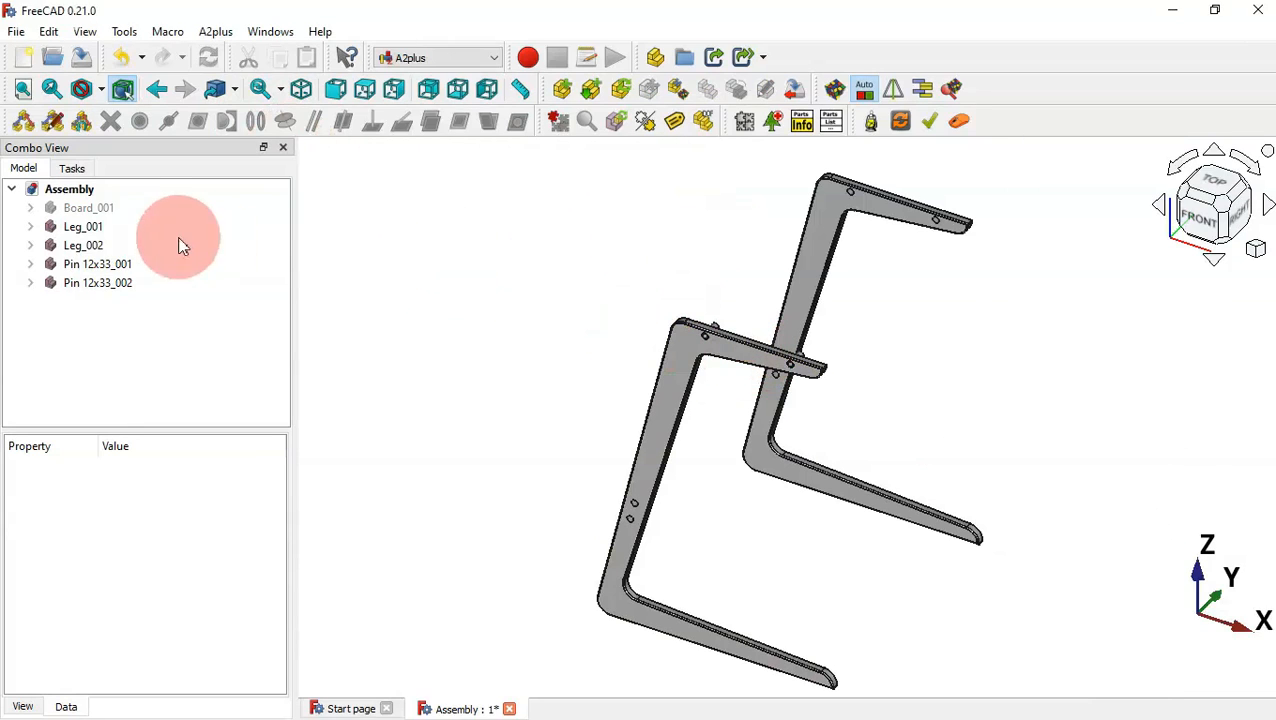
pyautogui.click(110, 214)
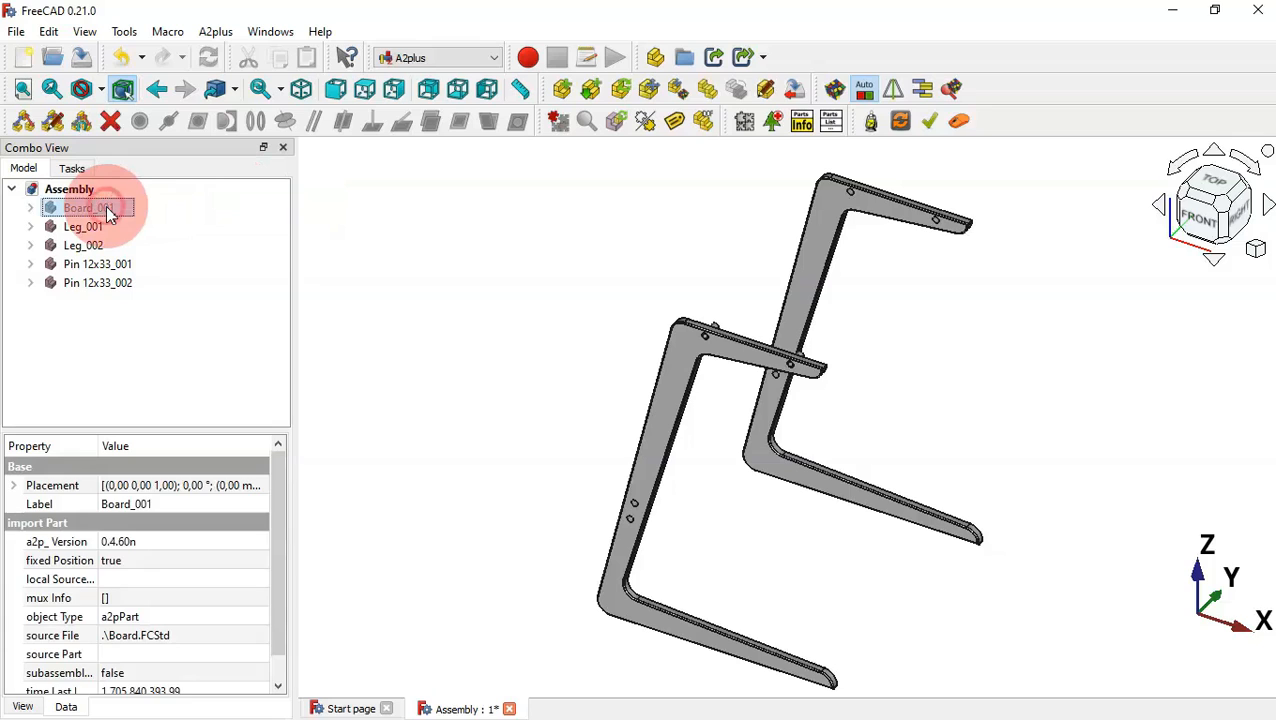
pyautogui.press('space')
pyautogui.click(871, 399)
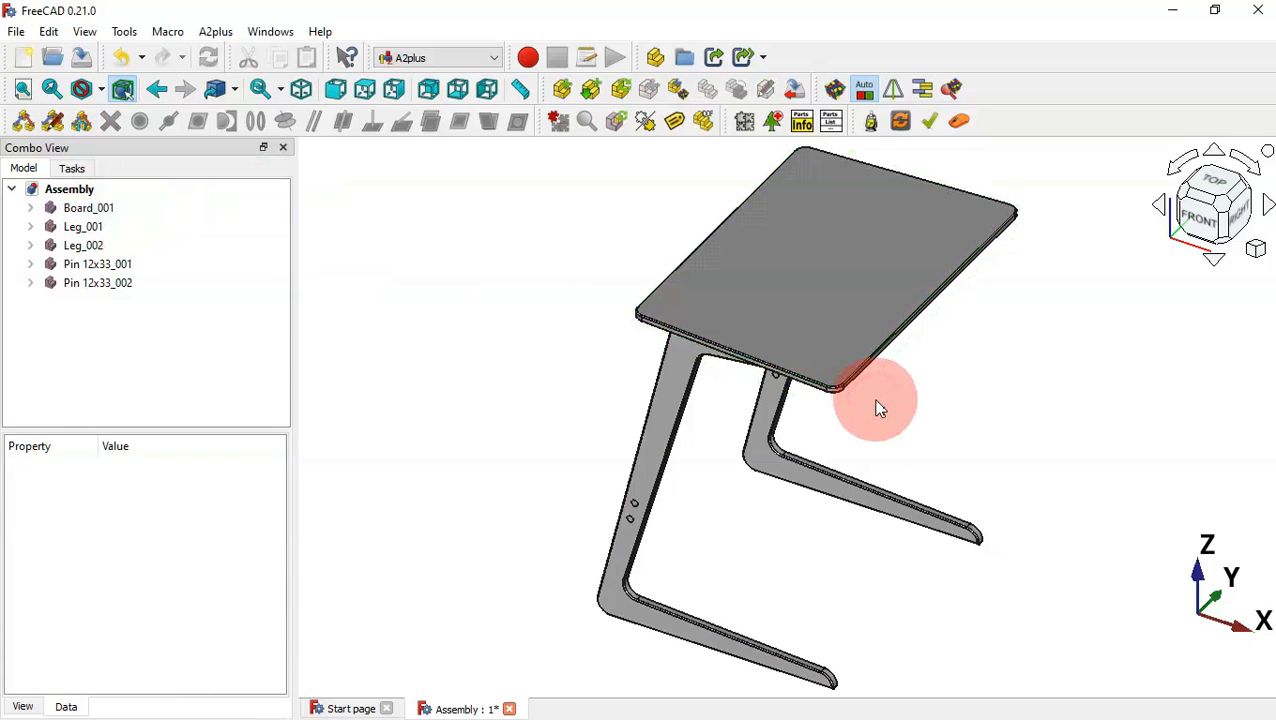
pyautogui.moveTo(877, 407); pyautogui.dragTo(548, 370)
pyautogui.scroll(5, 560, 345)
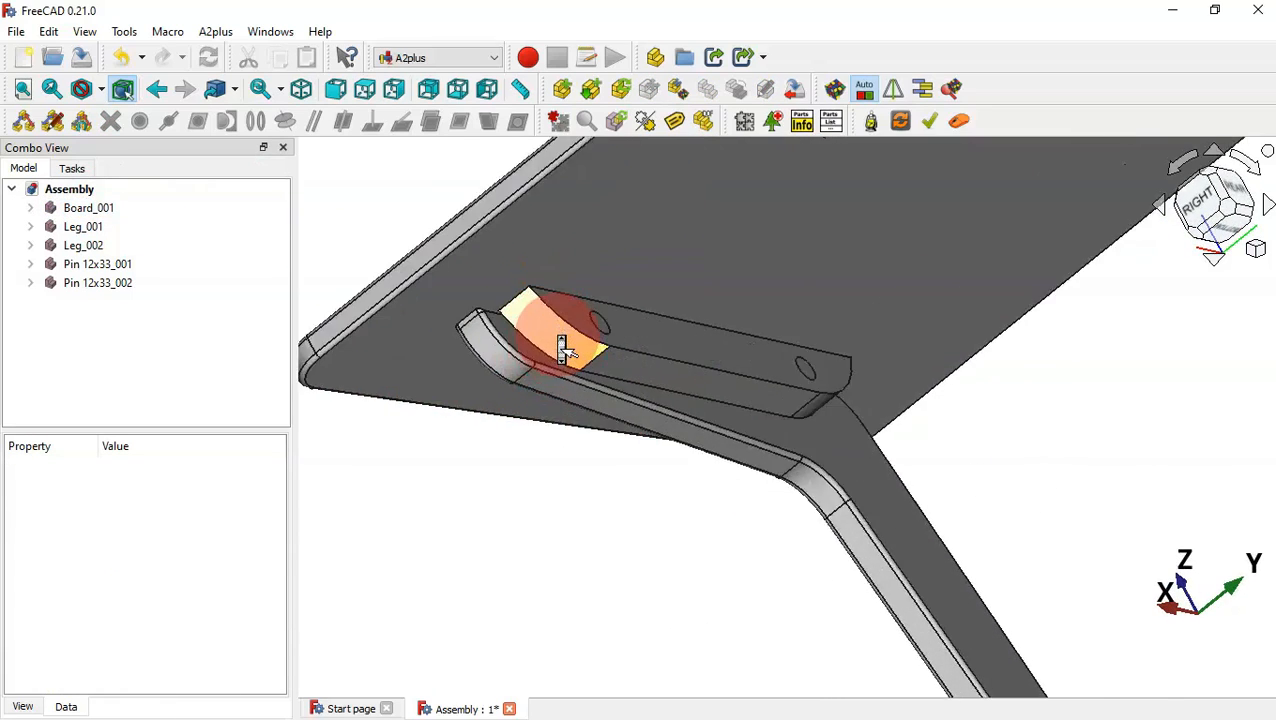
pyautogui.moveTo(678, 347); pyautogui.dragTo(829, 358)
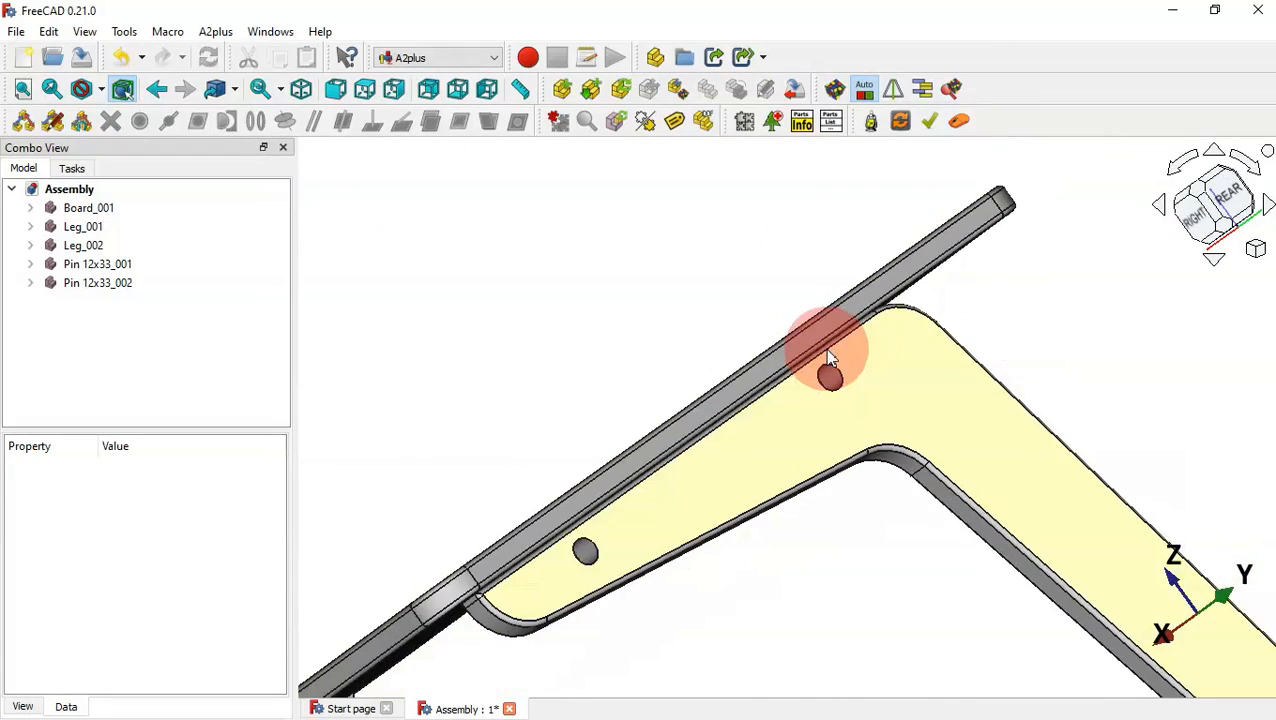
# Duplicate the first 12x33 pin and place the copy in the free space above the board
pyautogui.click(103, 270)
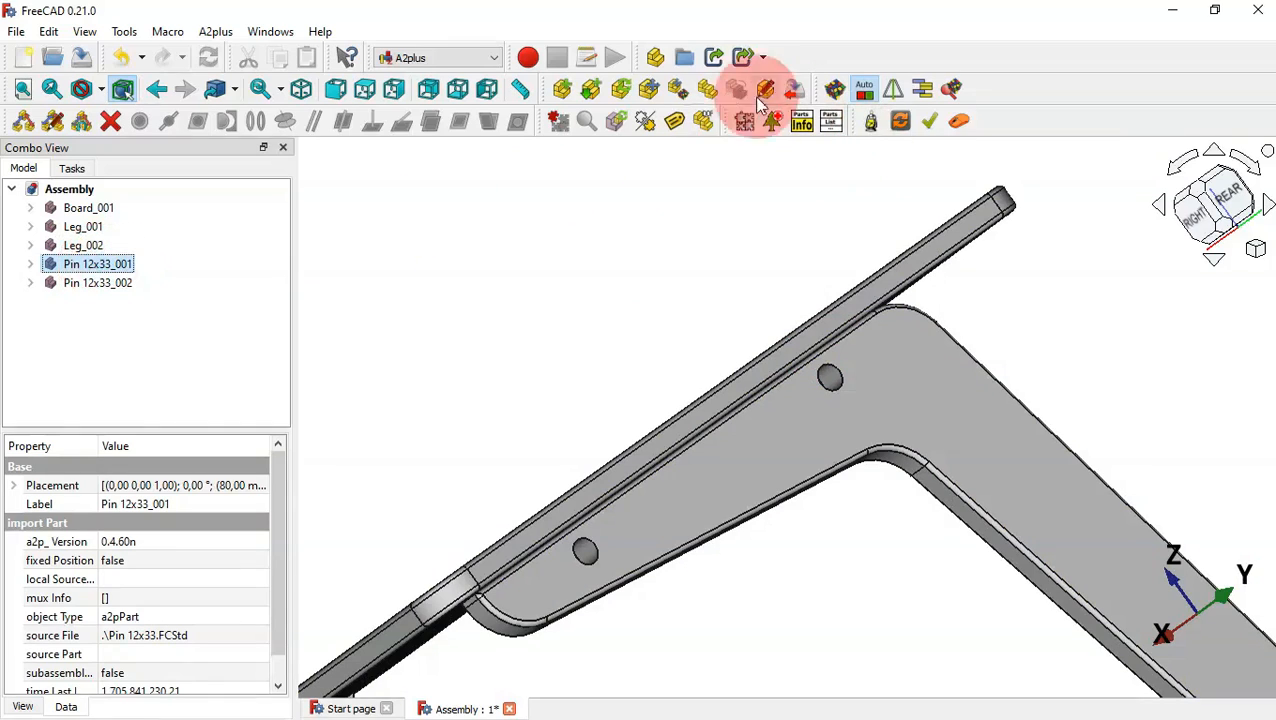
pyautogui.click(708, 92)
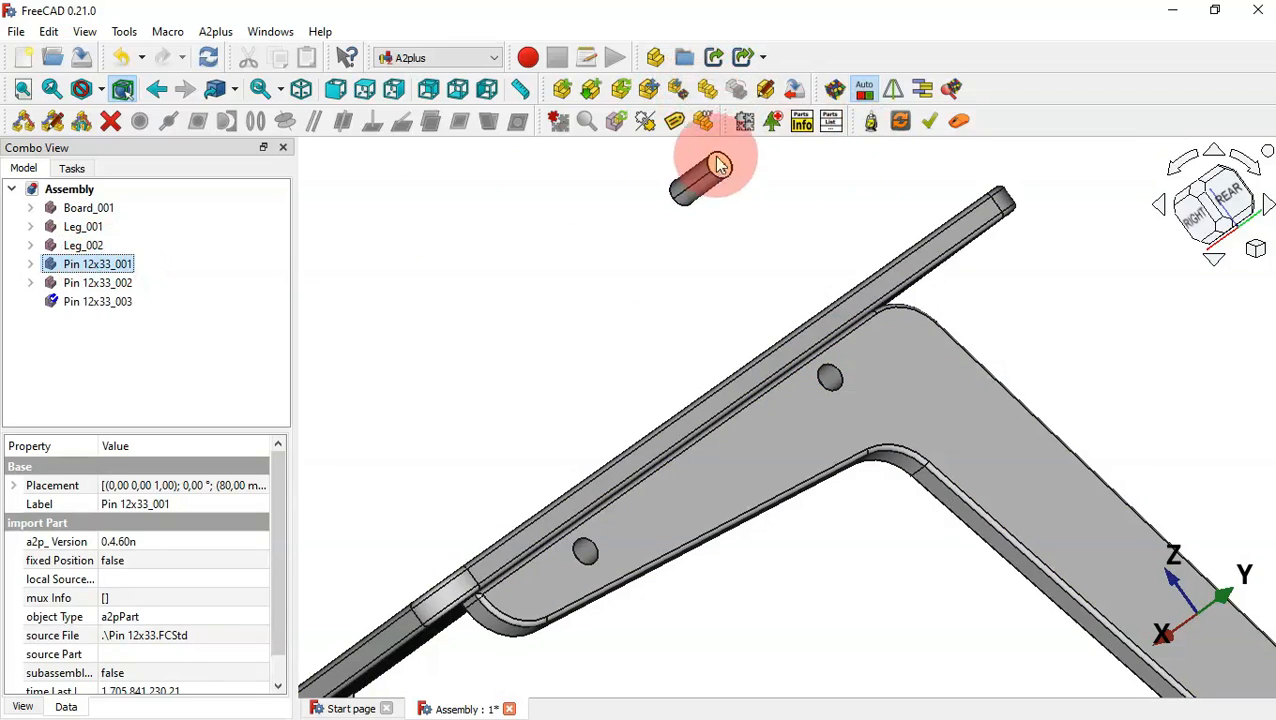
pyautogui.click(665, 245)
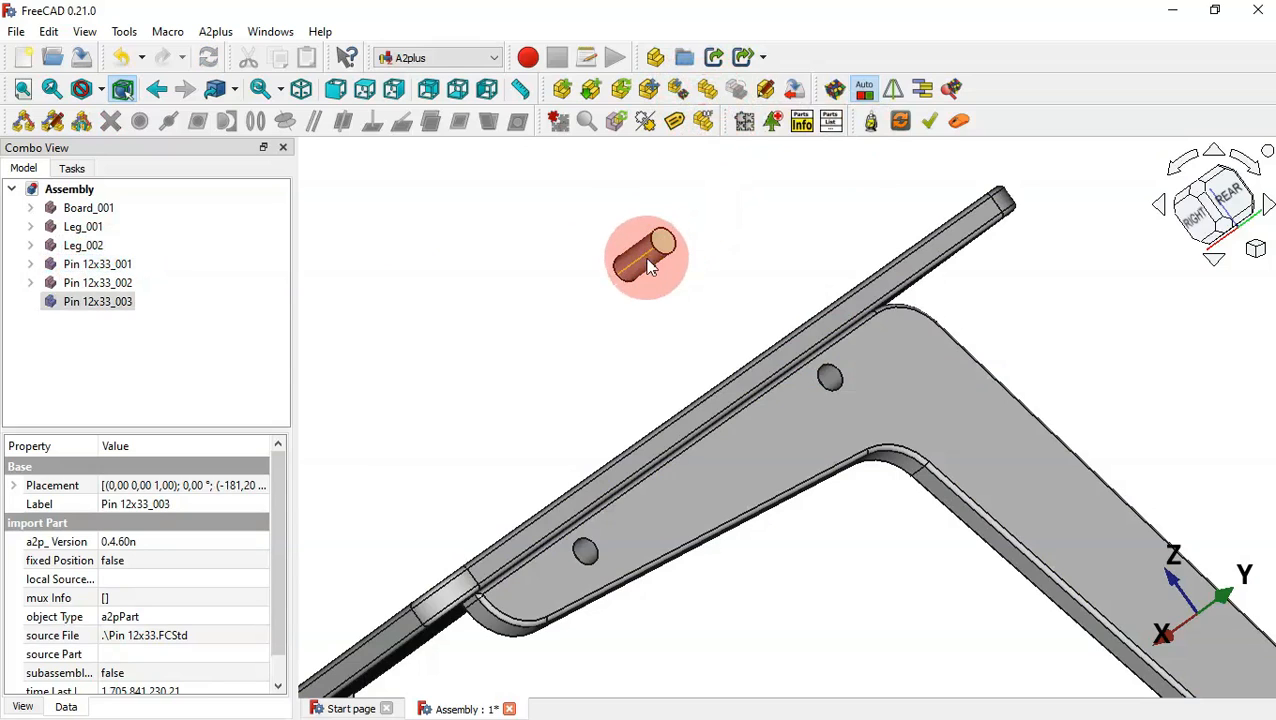
# Rotate the new pin copy 180° about the vertical Z axis
pyautogui.click(88, 309)
pyautogui.doubleClick(93, 304)
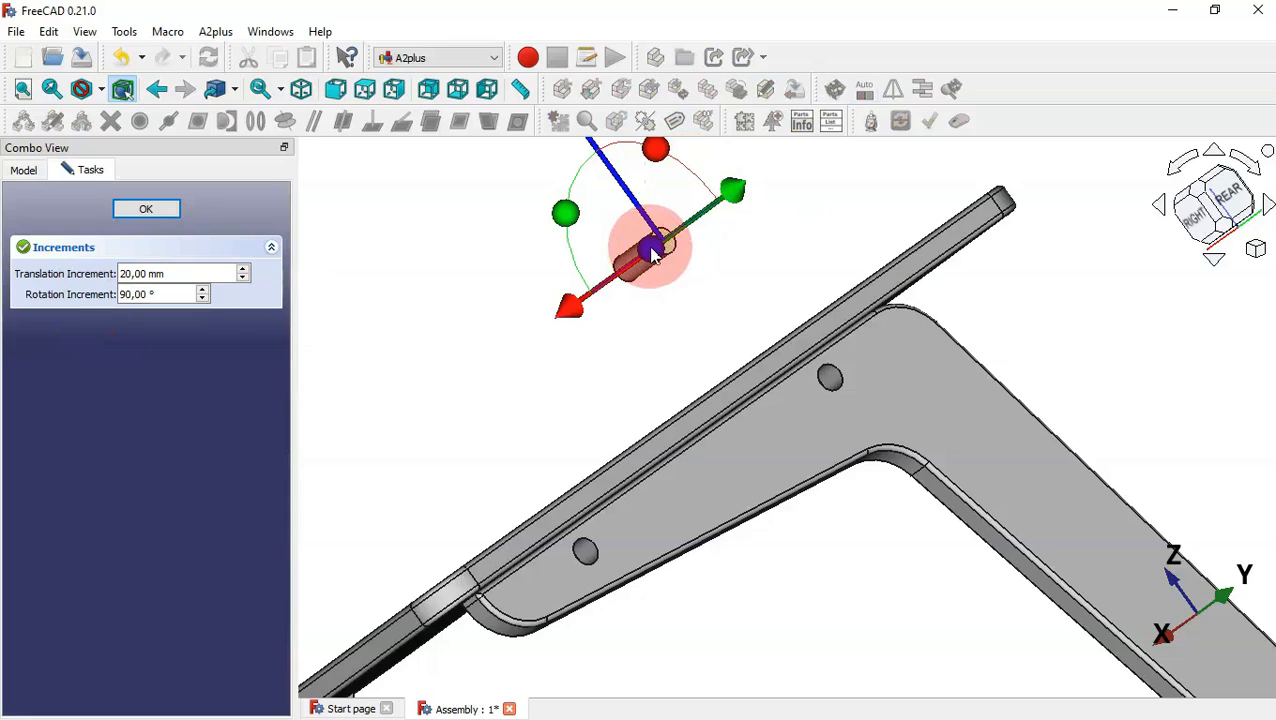
pyautogui.press('0')
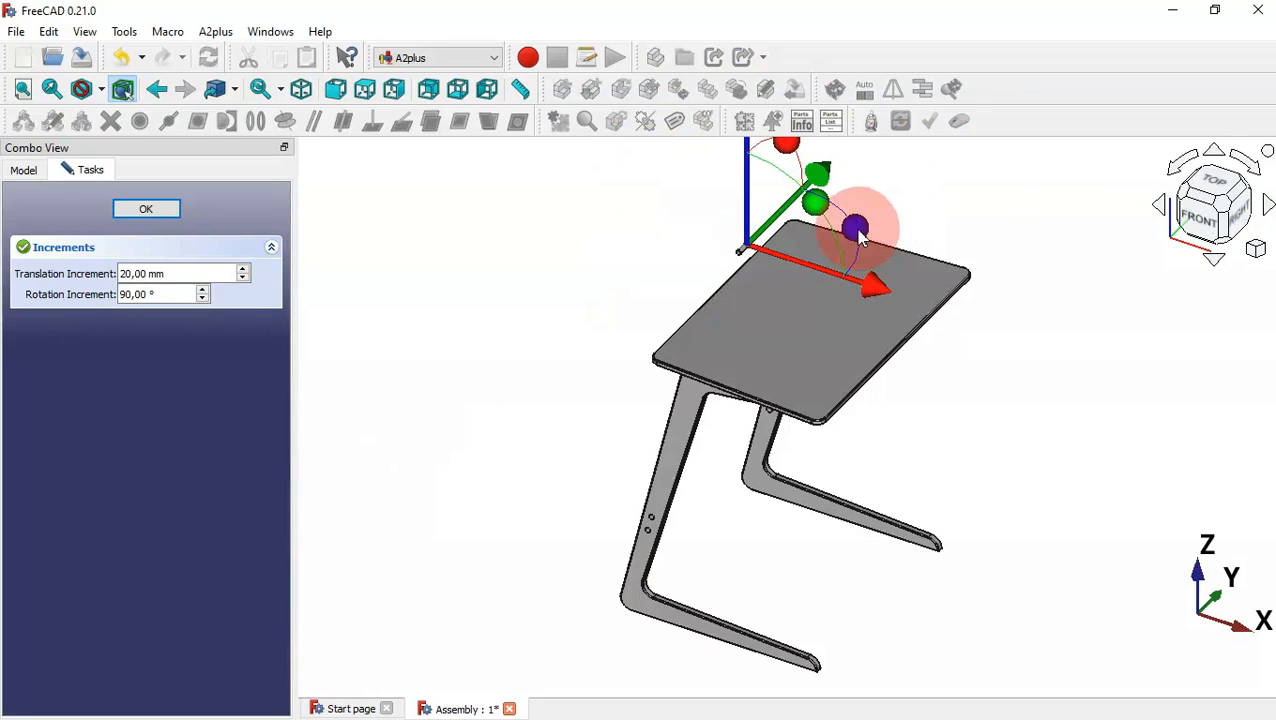
pyautogui.moveTo(860, 236); pyautogui.dragTo(551, 280)
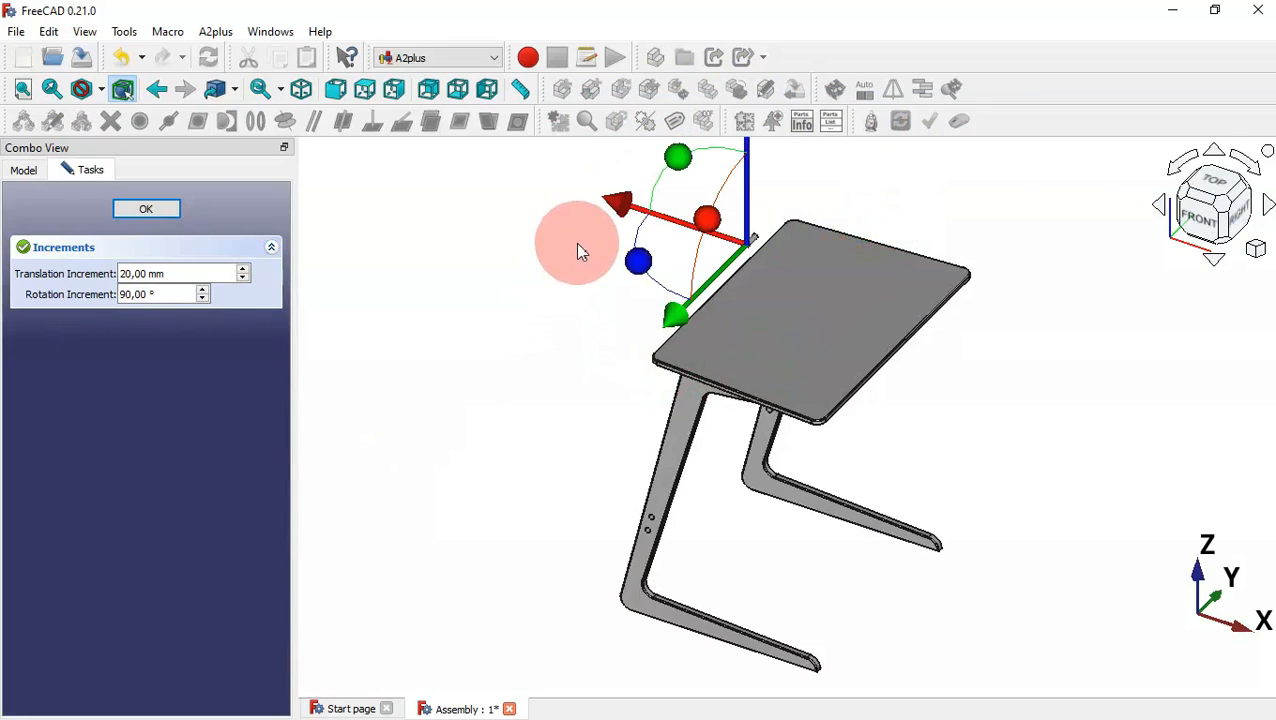
pyautogui.click(145, 211)
# Hide the board to expose the rear leg's upper holes
pyautogui.moveTo(1002, 258); pyautogui.dragTo(703, 372)
pyautogui.scroll(5, 700, 370)
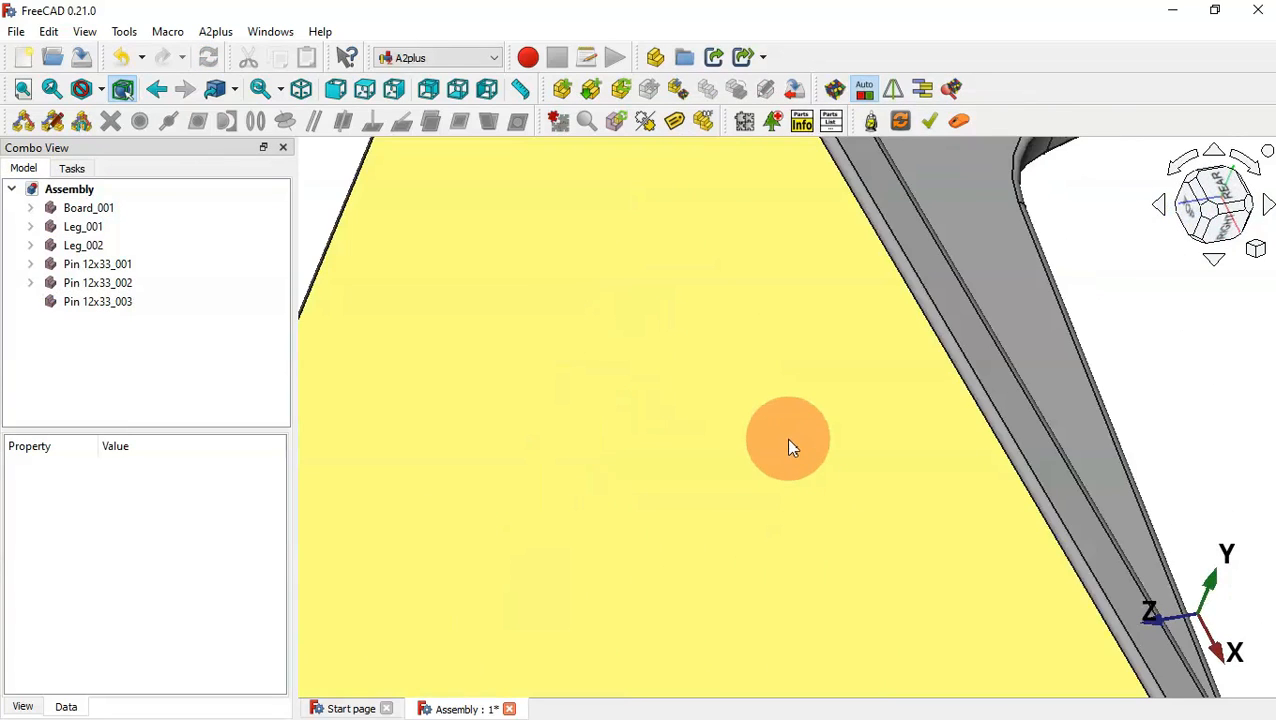
pyautogui.scroll(-2, 792, 447)
pyautogui.click(838, 457)
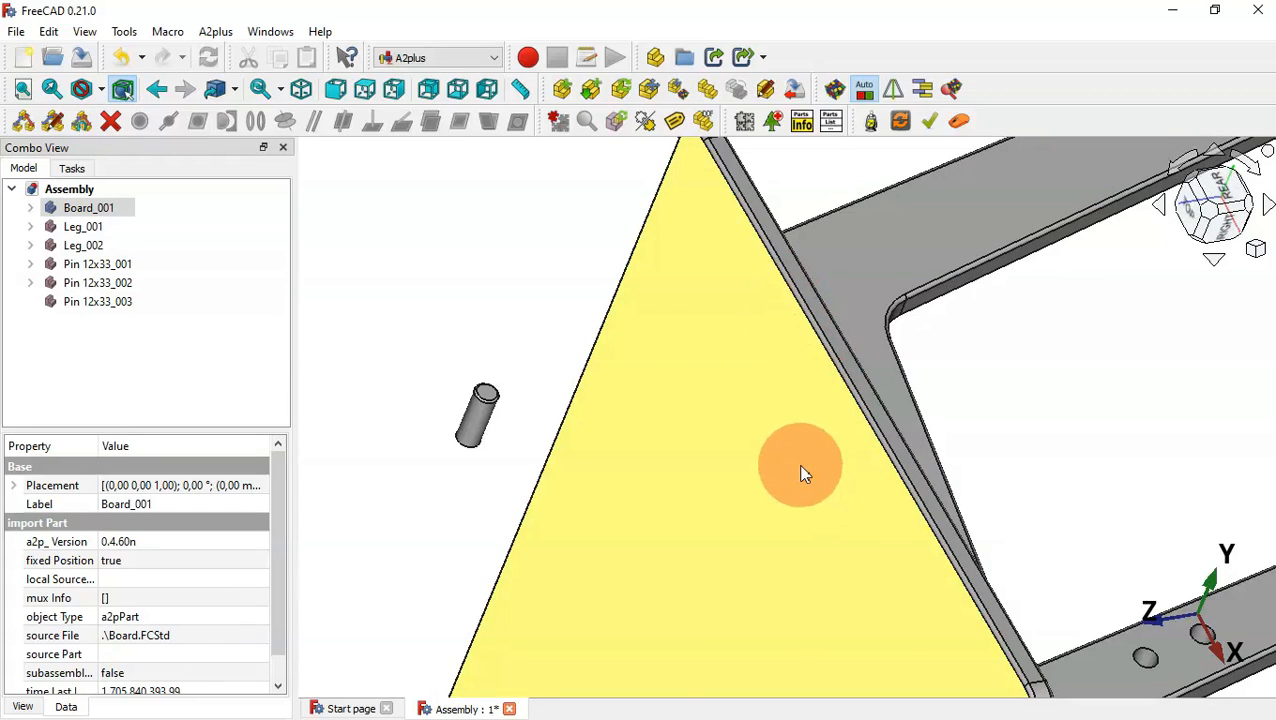
pyautogui.press('space')
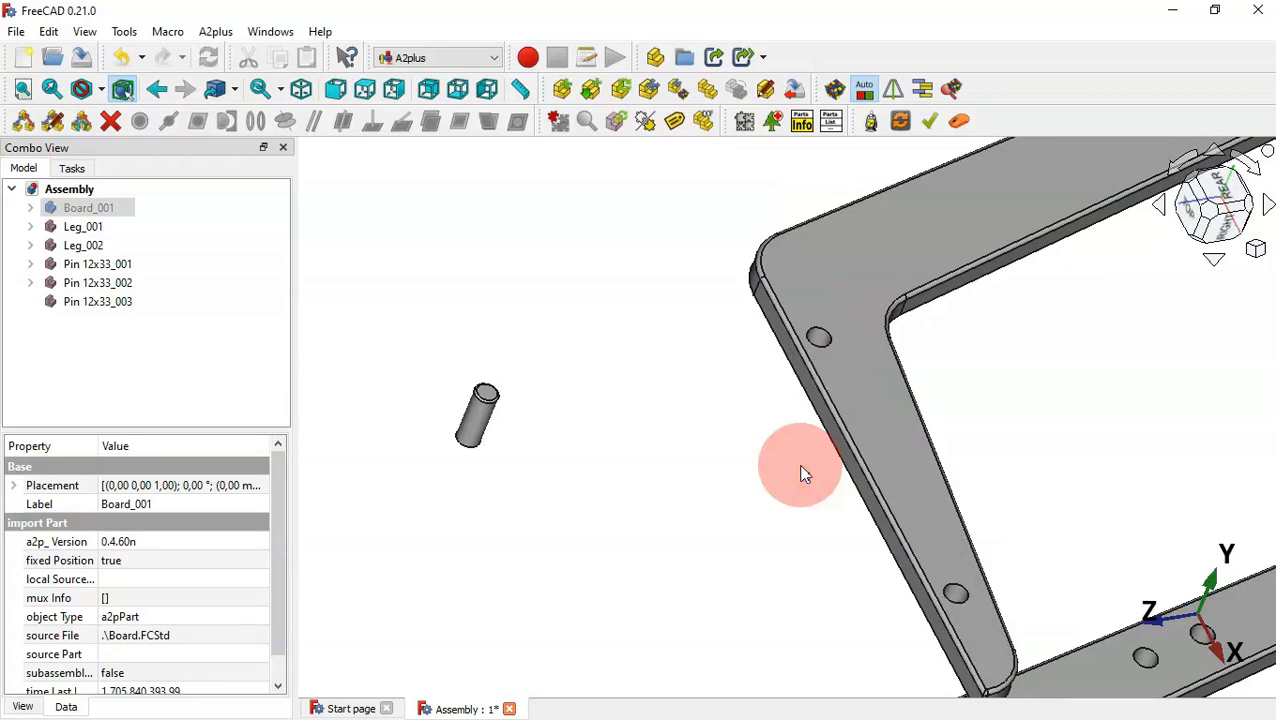
# Join the rotated pin's end edge to the hole near the rear leg's upper bend with a circular-edge constraint
pyautogui.click(487, 397)
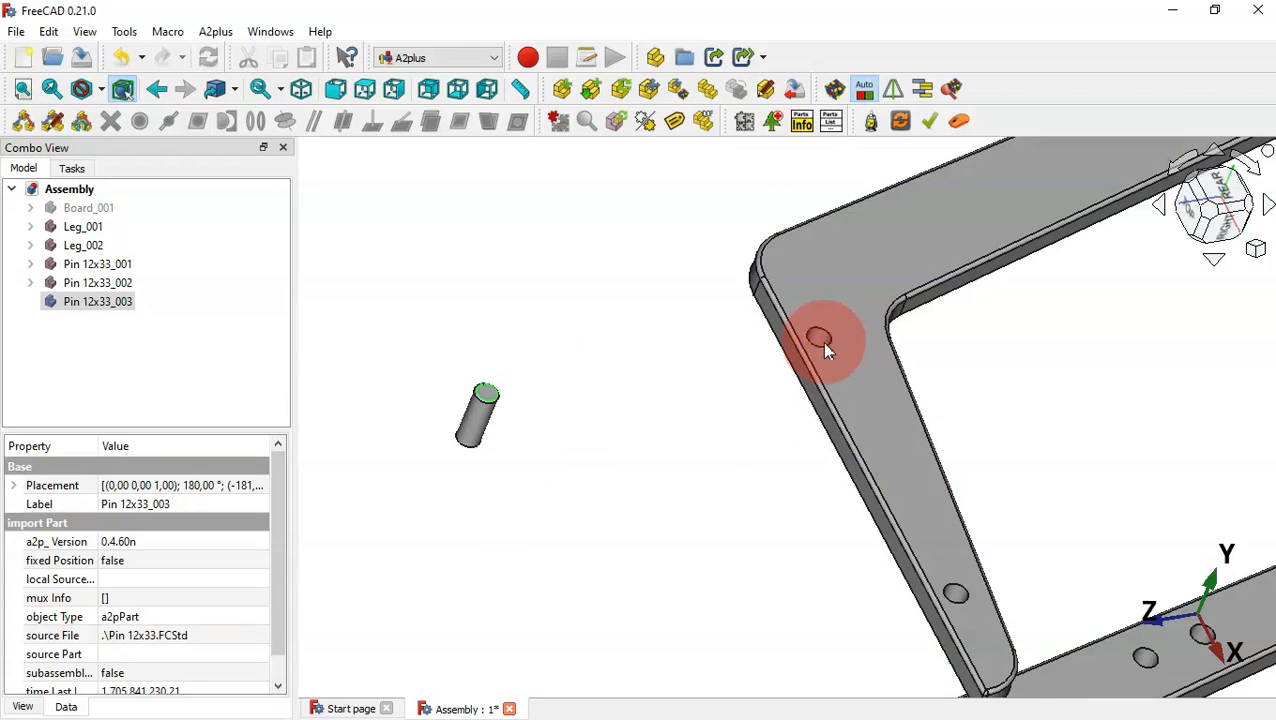
pyautogui.keyDown('ctrl'); pyautogui.click(821, 342); pyautogui.keyUp('ctrl')
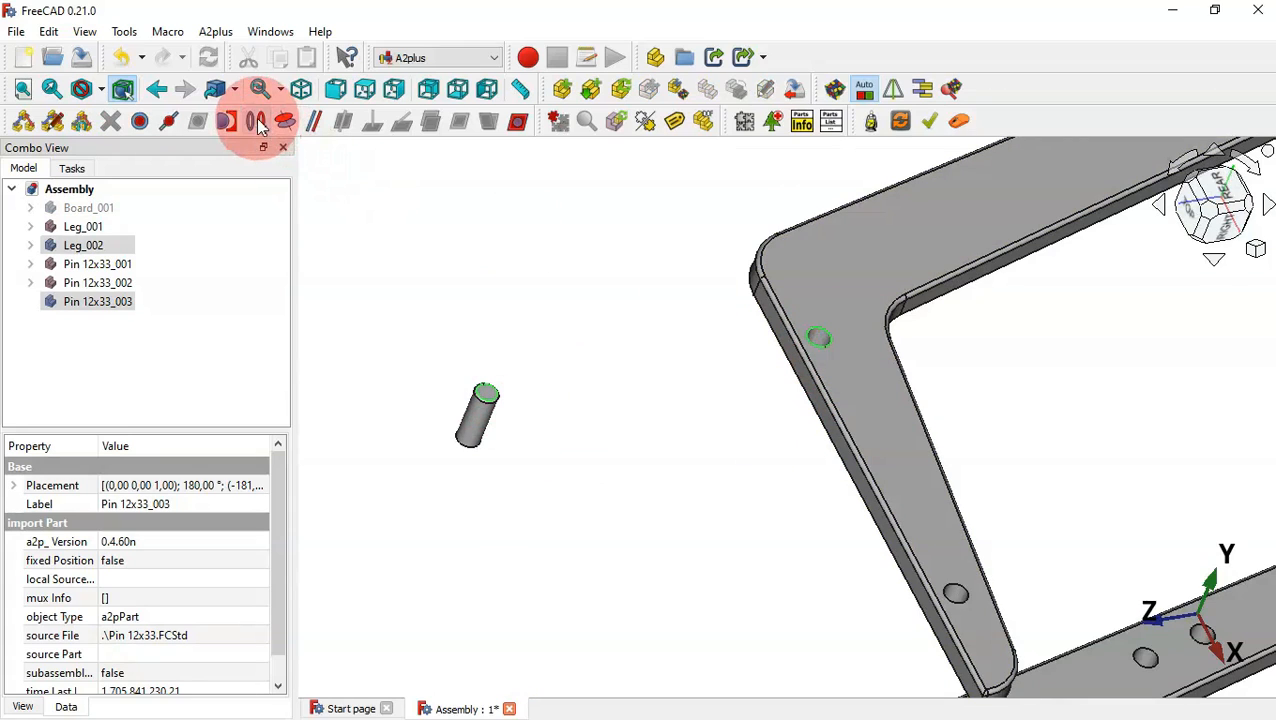
pyautogui.click(256, 118)
pyautogui.click(626, 340)
pyautogui.click(794, 381)
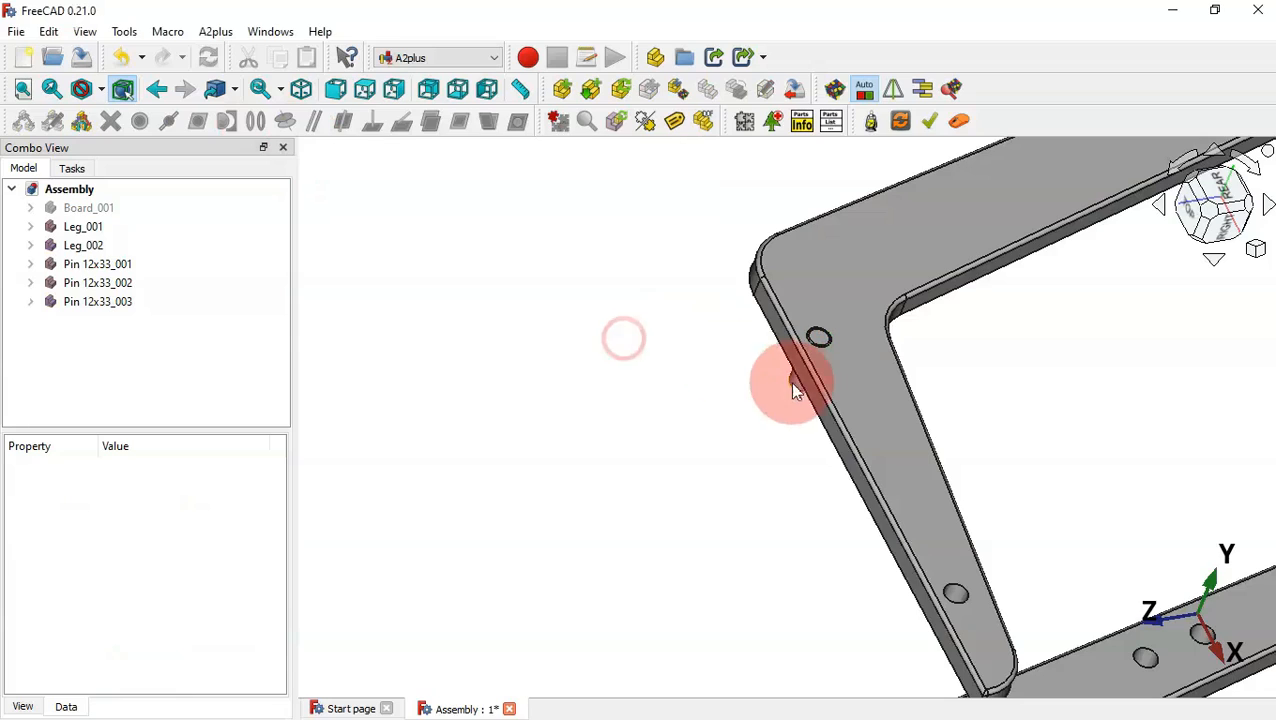
# Duplicate the pin just fitted in the rear leg and place the copy in the open space beside that leg
pyautogui.click(799, 386)
pyautogui.click(794, 384)
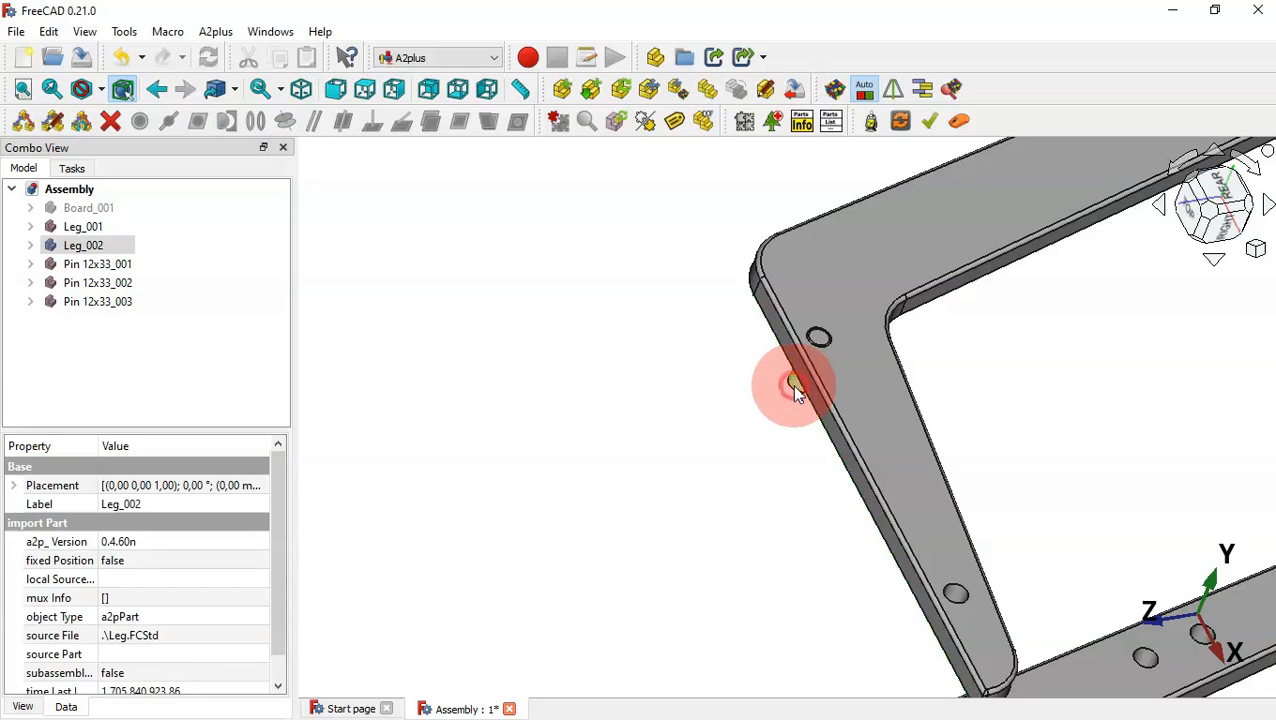
pyautogui.click(707, 91)
pyautogui.click(1031, 449)
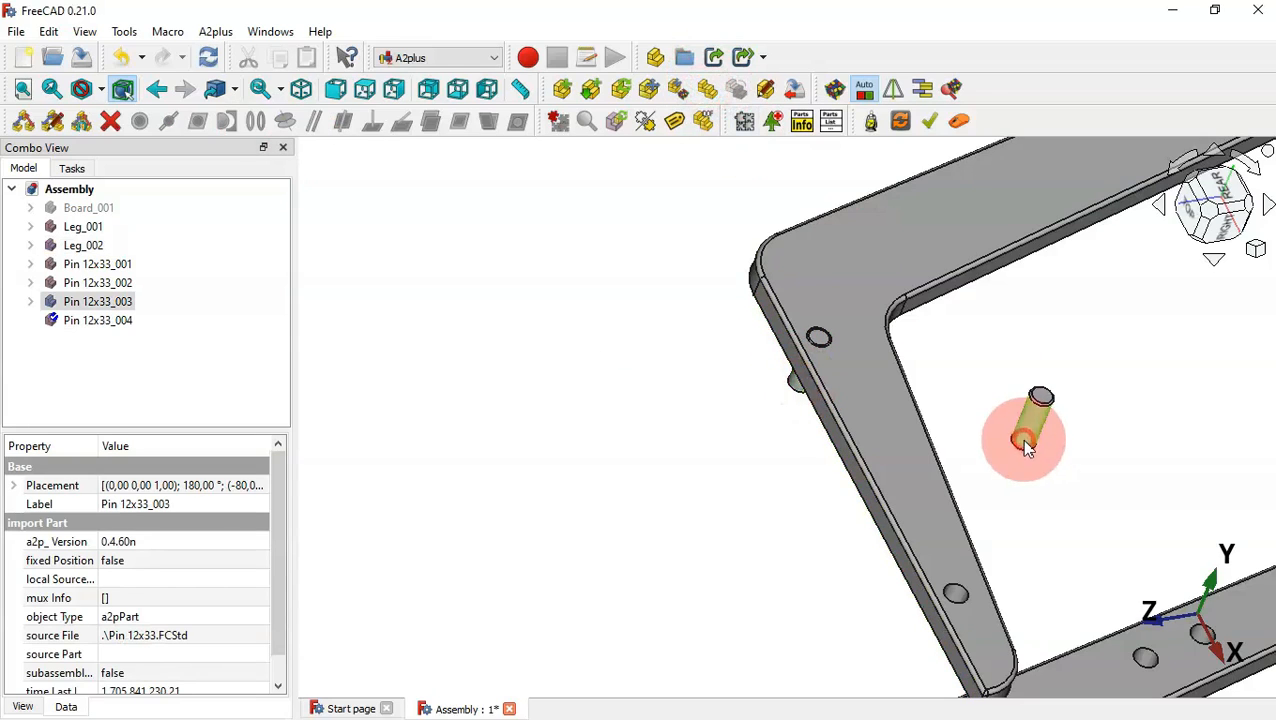
pyautogui.click(1024, 440)
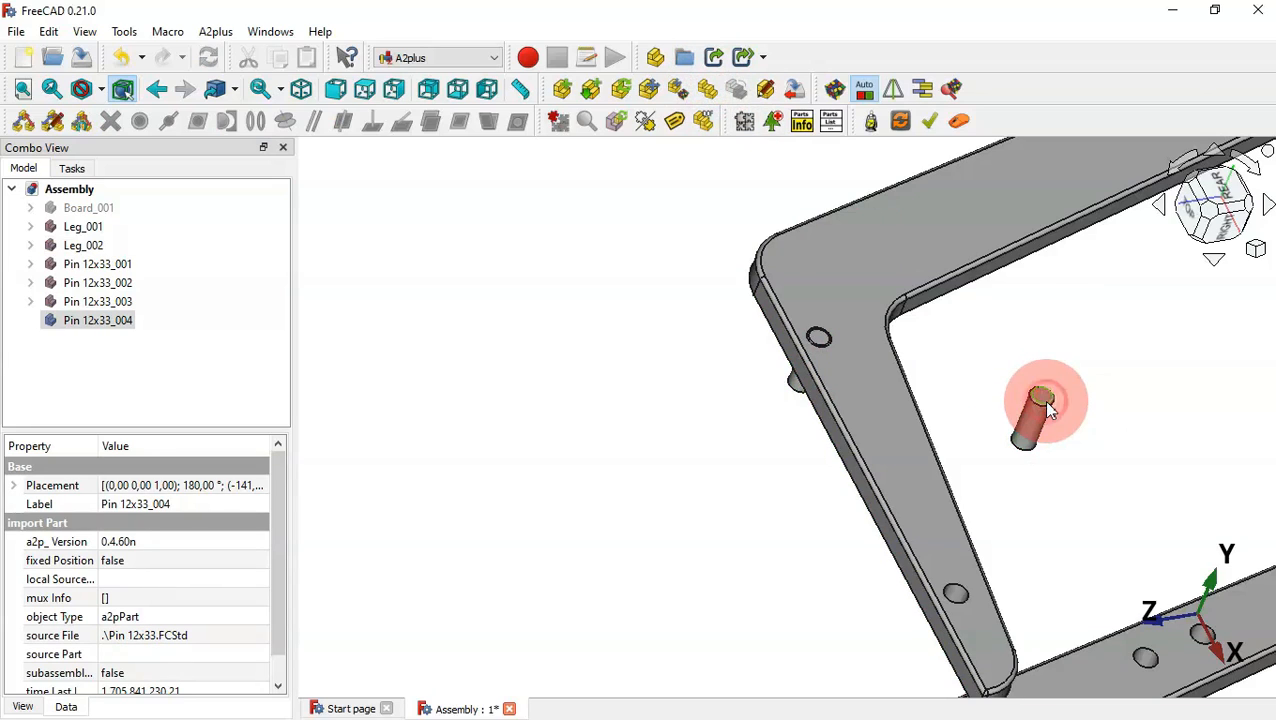
# Join the fourth pin's end edge to the hole near the rear leg's upper tip, using an opposed circular-edge constraint with 0 mm offset
pyautogui.click(1044, 401)
pyautogui.click(966, 590)
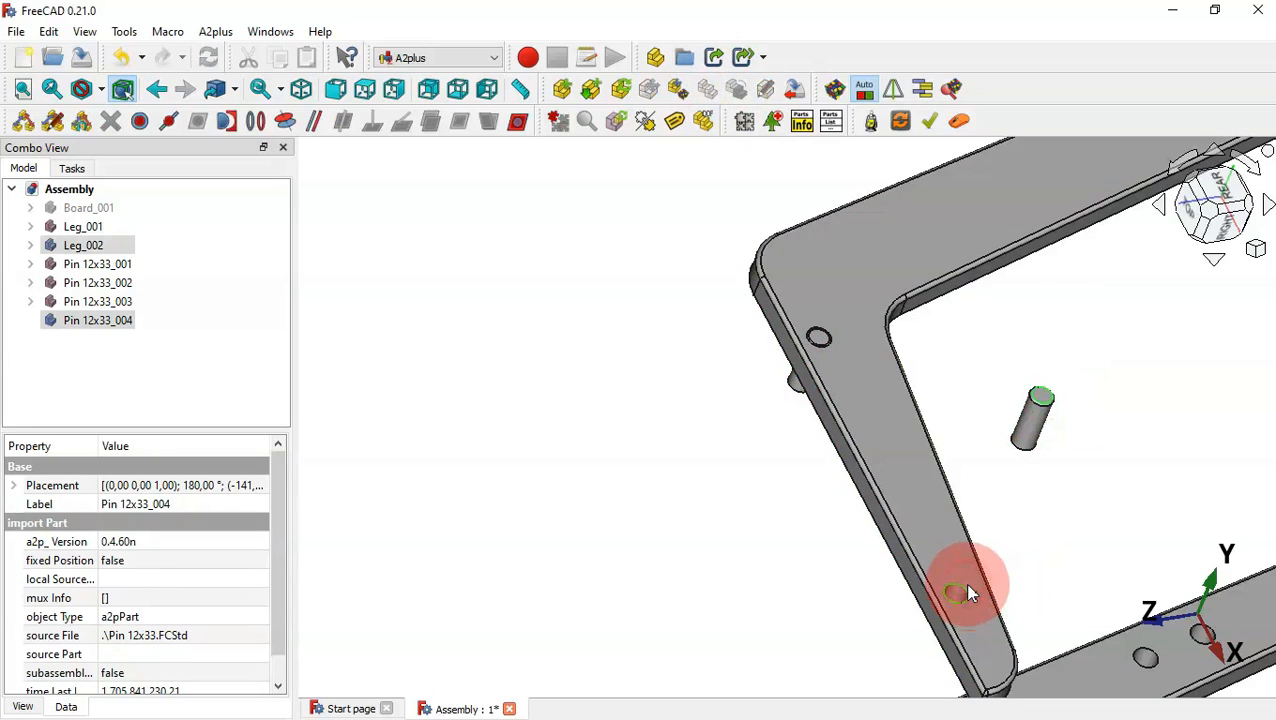
pyautogui.click(255, 121)
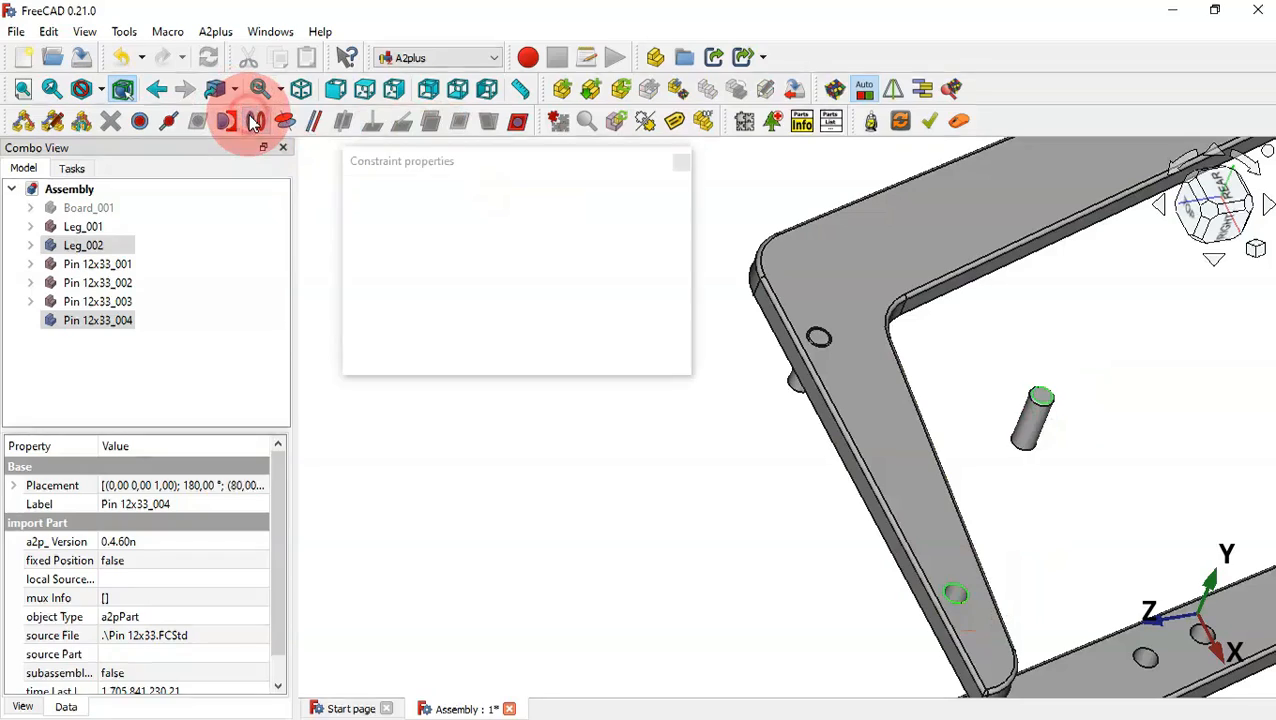
pyautogui.click(618, 350)
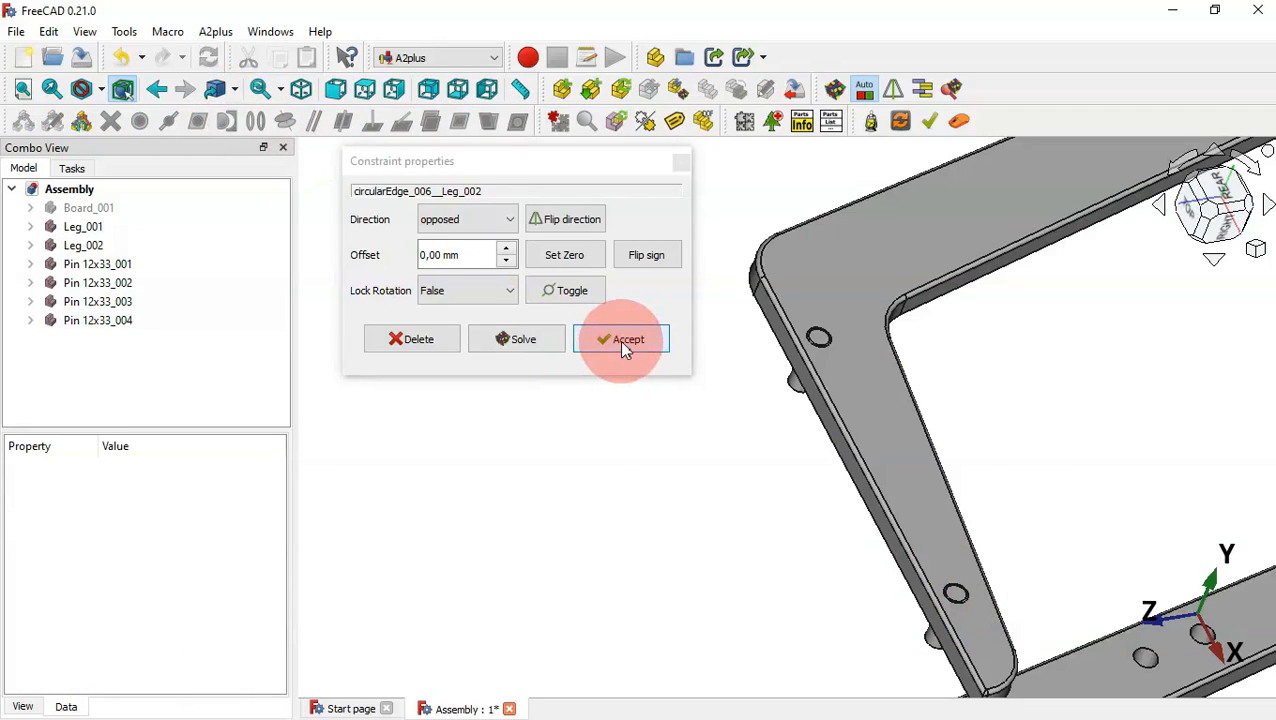
pyautogui.click(622, 343)
# Show the hidden board again above both legs in an isometric view
pyautogui.press('Home')
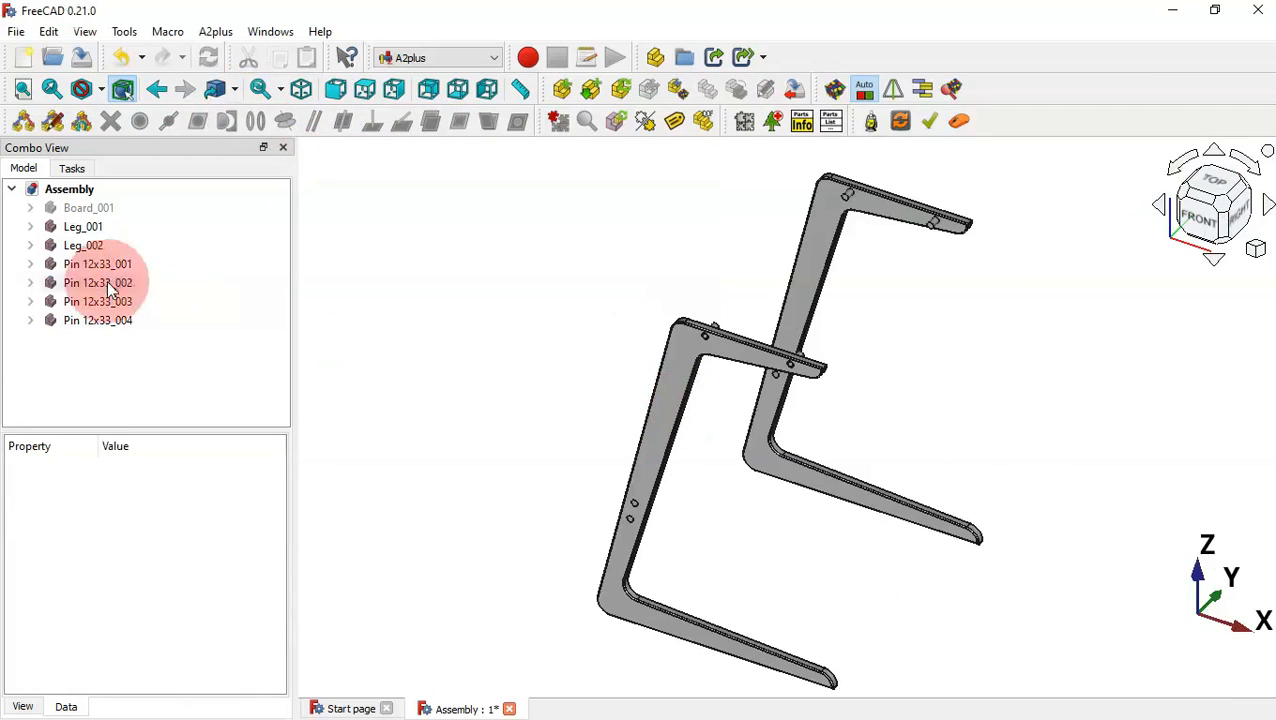
pyautogui.click(88, 207)
pyautogui.press('space')
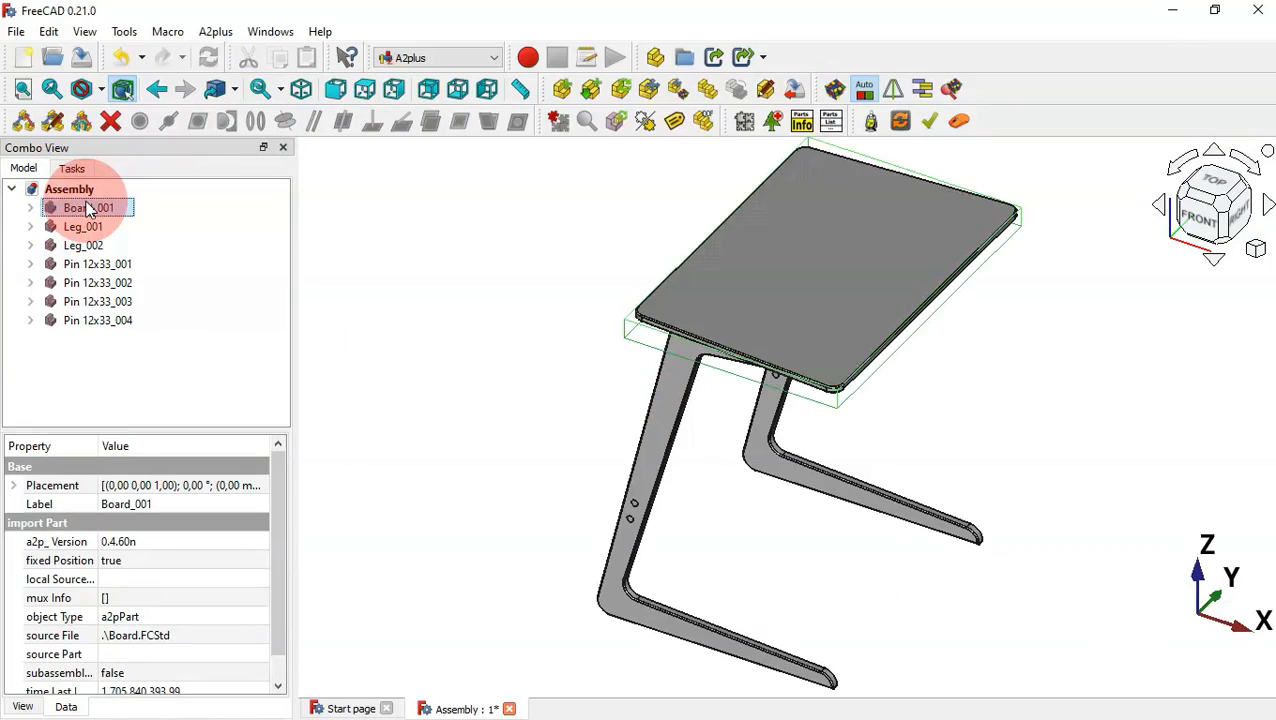
pyautogui.click(907, 343)
# Import Bar.FCStd into the assembly and place the bar beside the front leg's lower pair of holes
pyautogui.moveTo(1016, 441); pyautogui.dragTo(1015, 376, button='middle')
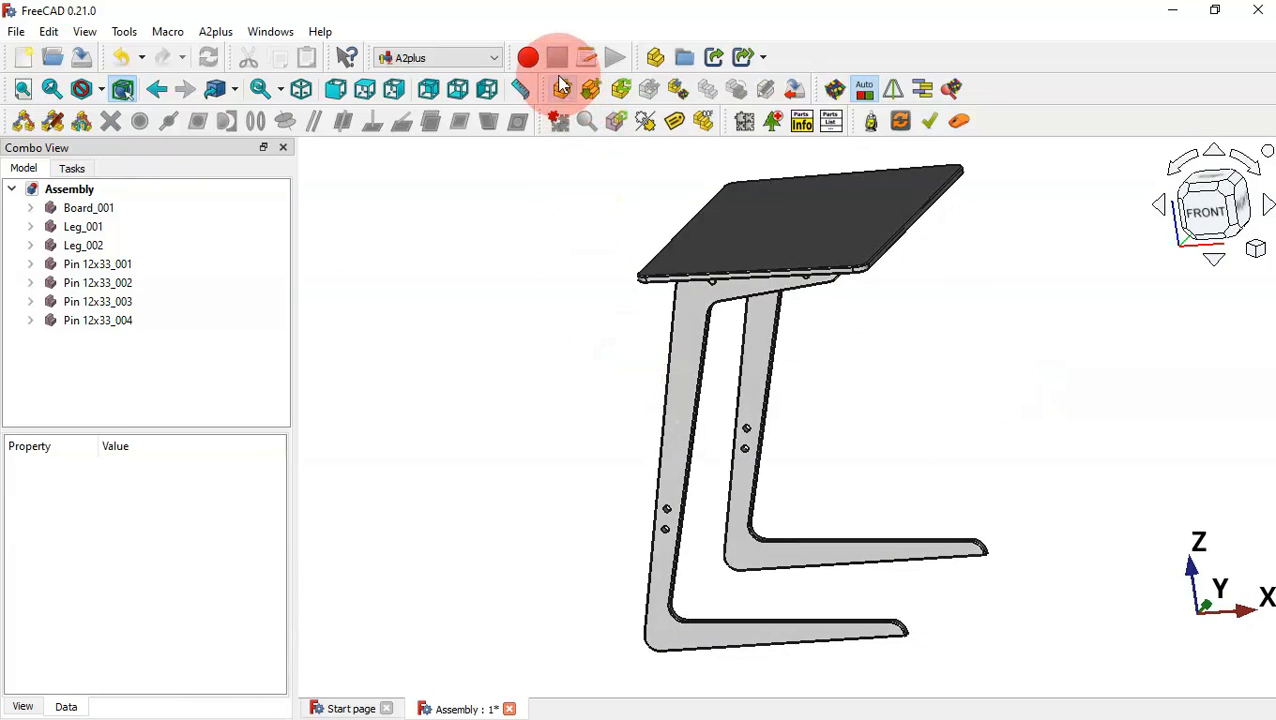
pyautogui.click(562, 88)
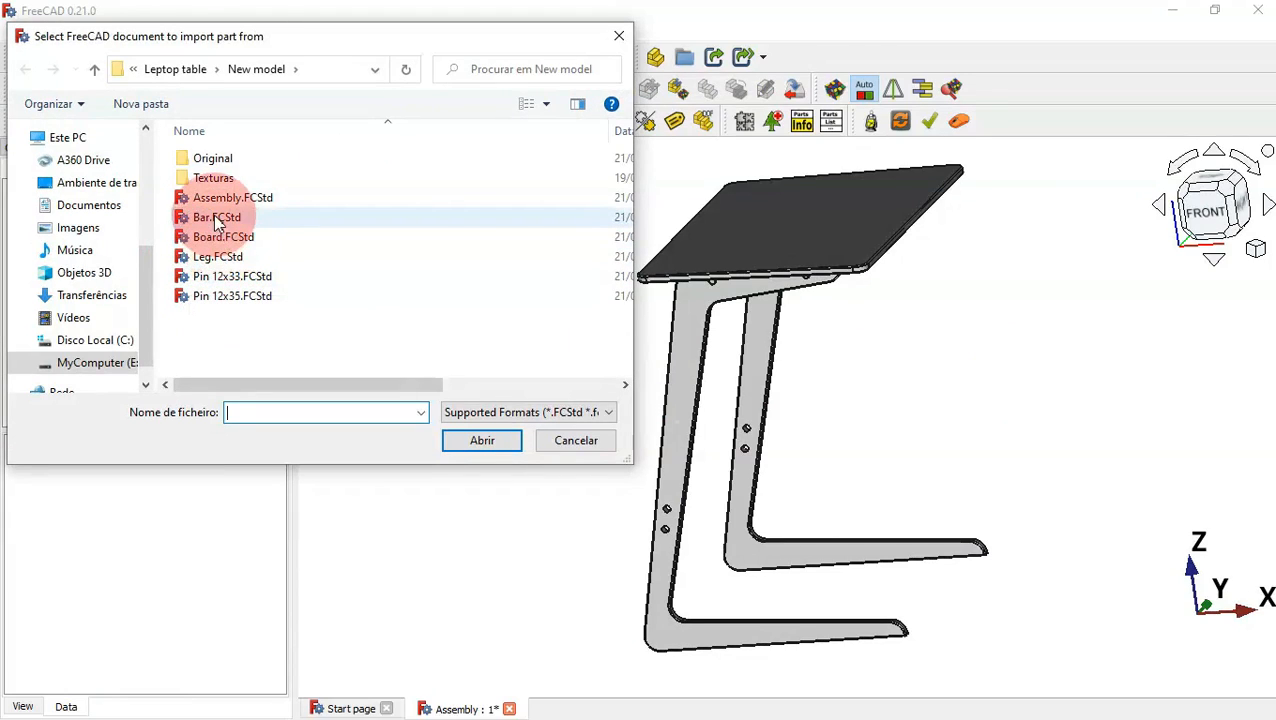
pyautogui.doubleClick(244, 217)
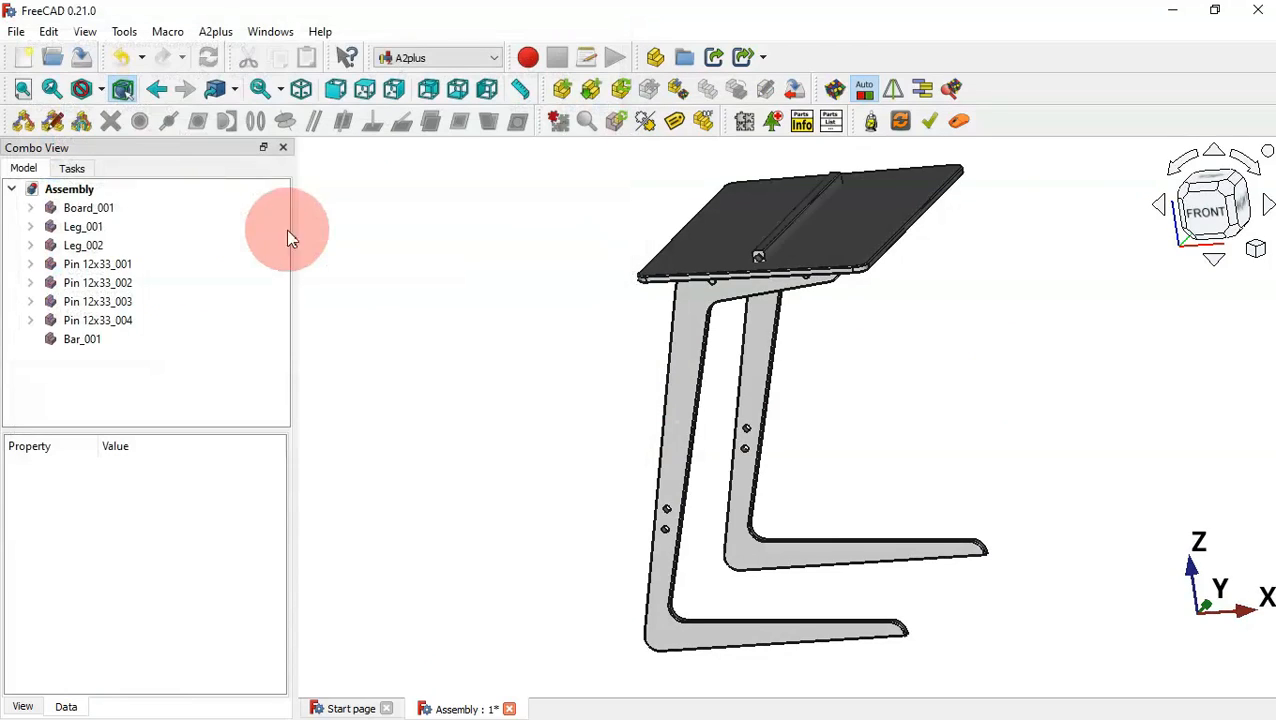
pyautogui.click(621, 547)
pyautogui.scroll(6, 621, 545)
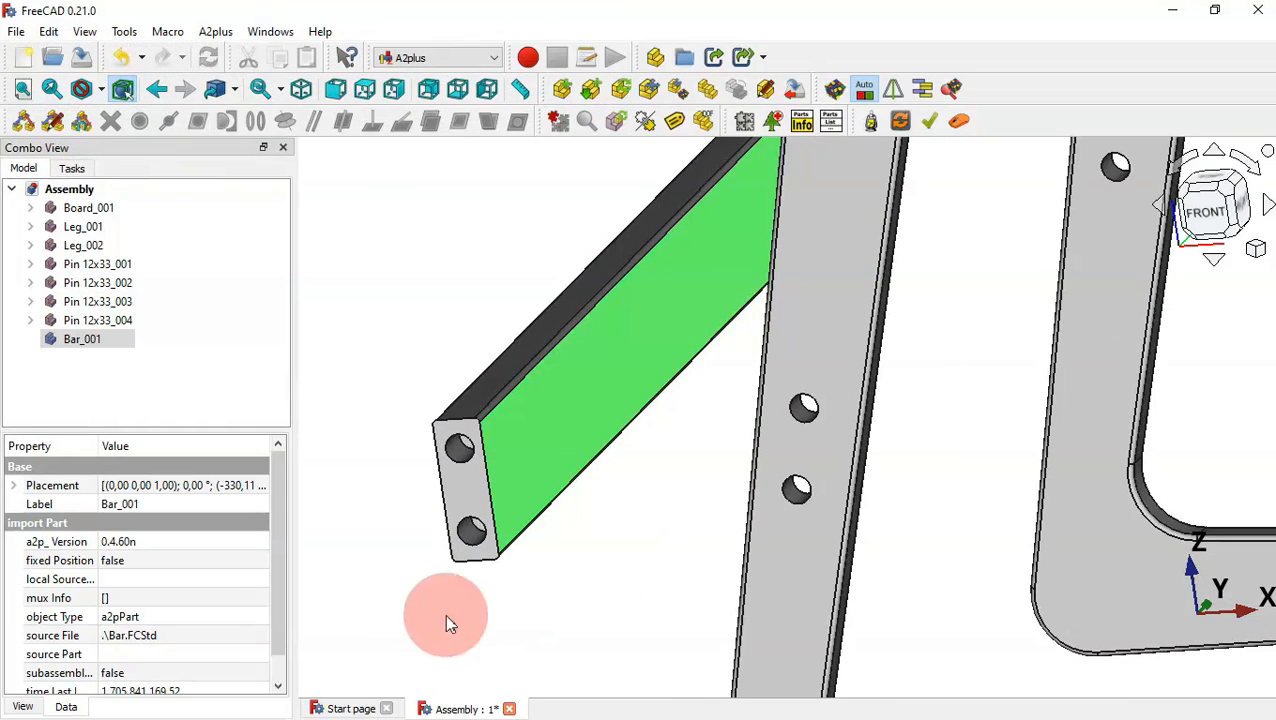
pyautogui.click(477, 547)
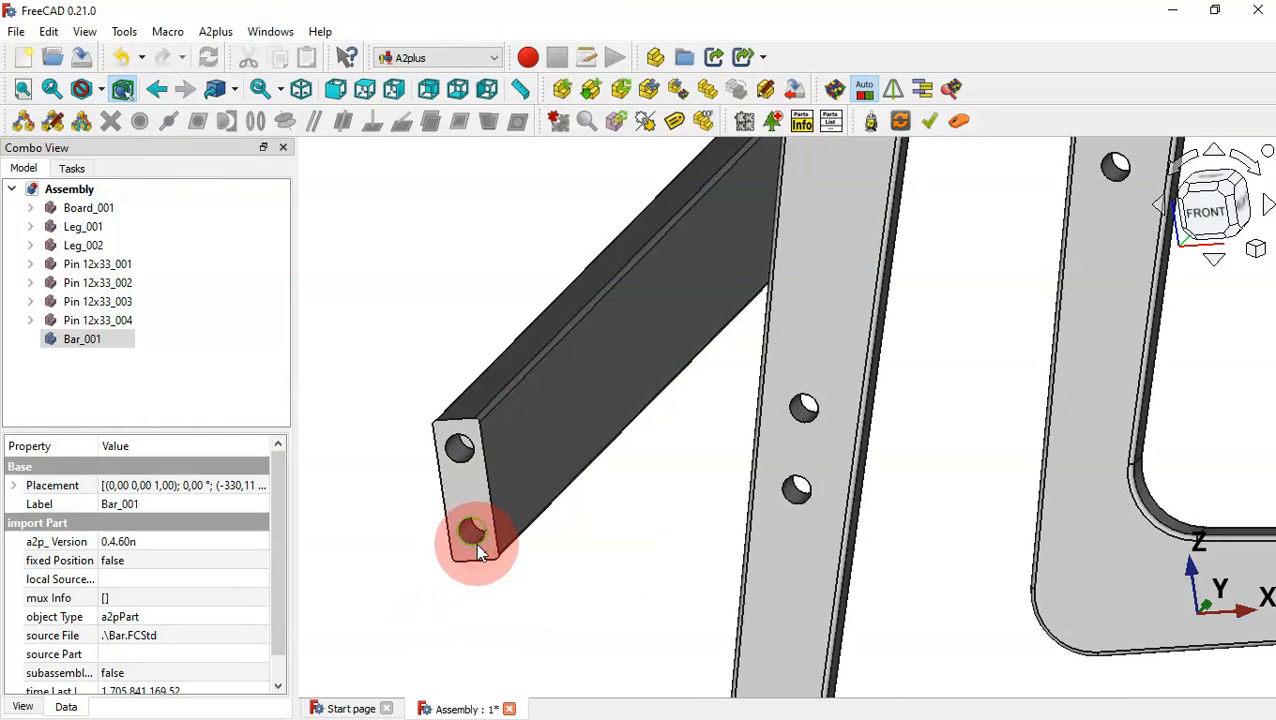
pyautogui.click(806, 422)
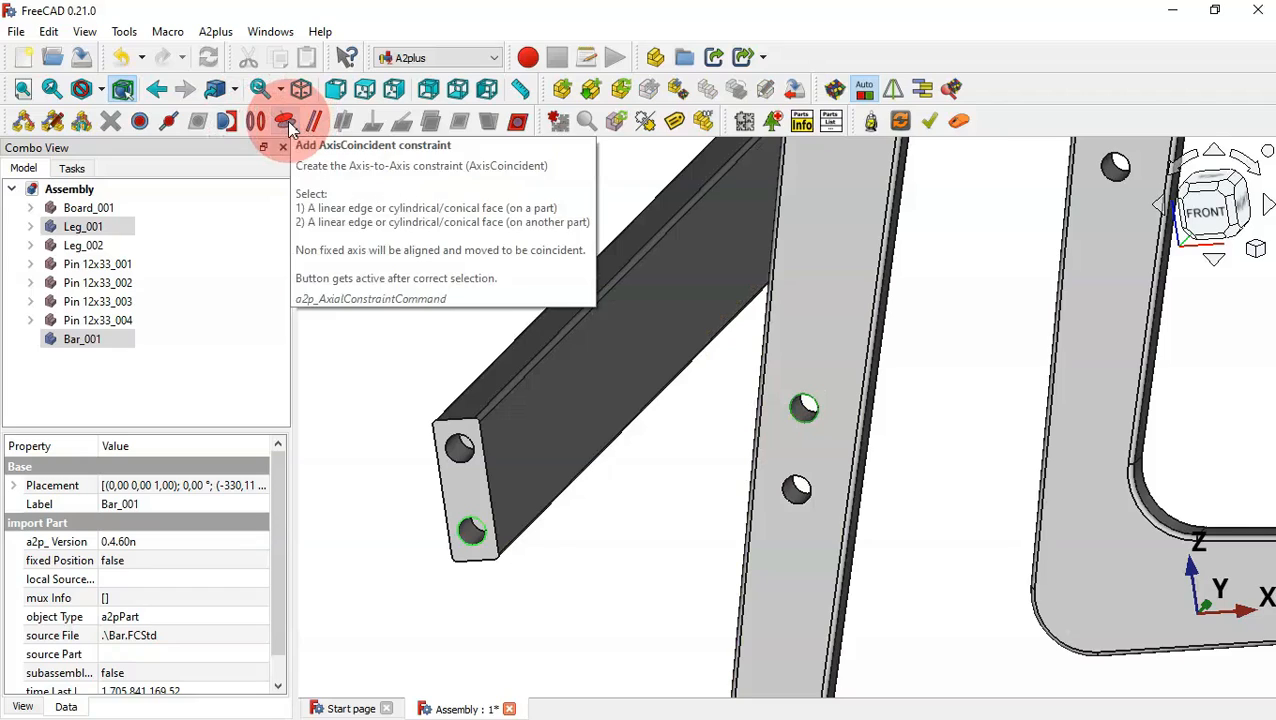
pyautogui.click(390, 267)
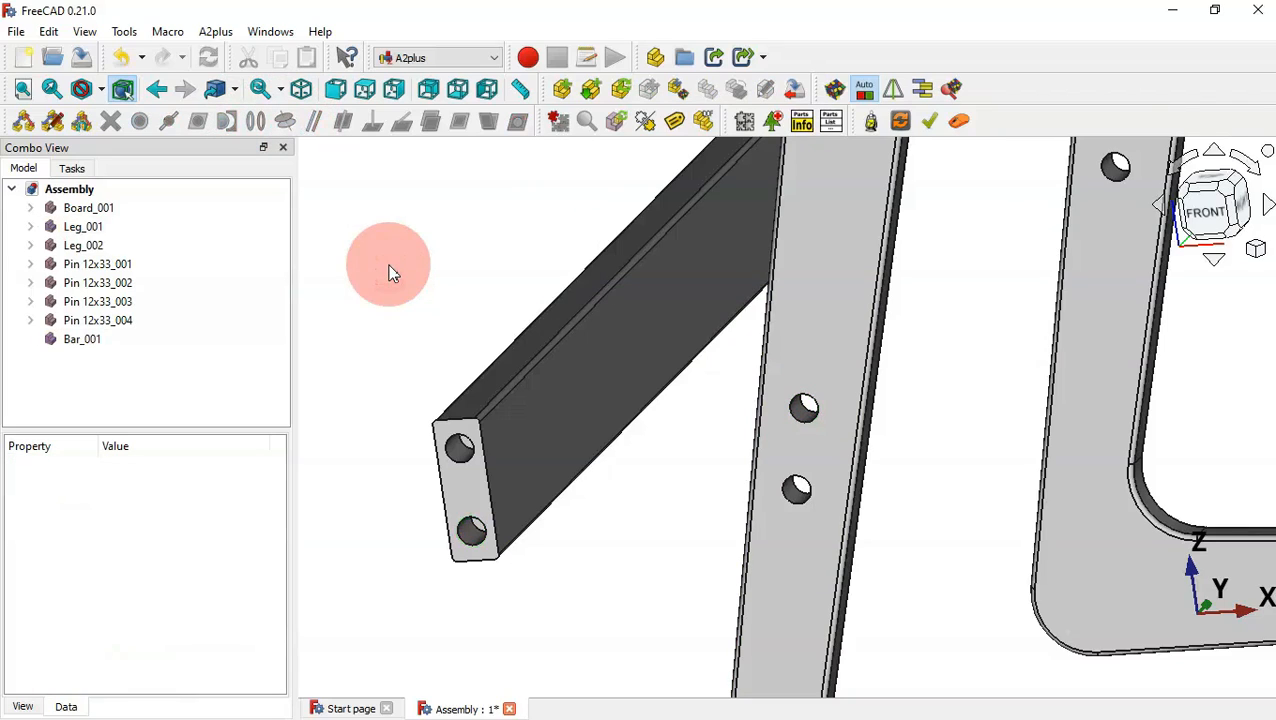
# Align the bar's upper end hole with the upper hole of the front leg's pair, using an aligned axis-coincident constraint
pyautogui.click(468, 463)
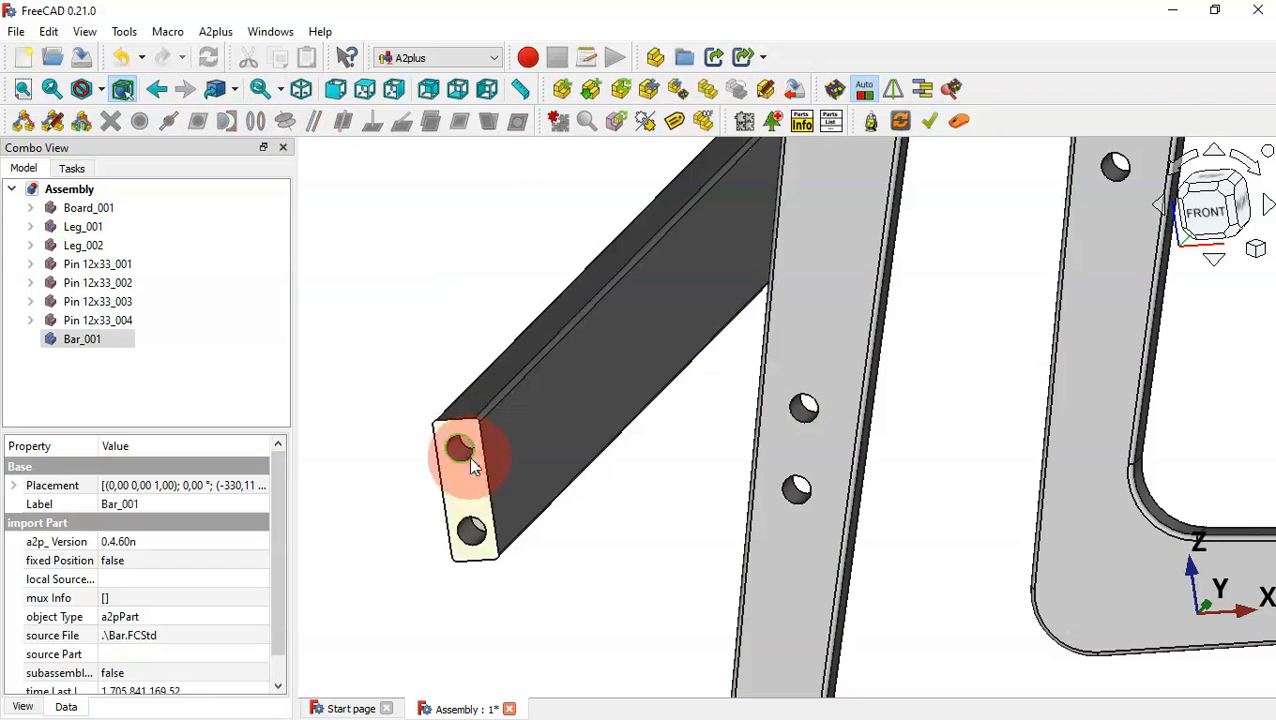
pyautogui.keyDown('ctrl'); pyautogui.click(807, 419); pyautogui.keyUp('ctrl')
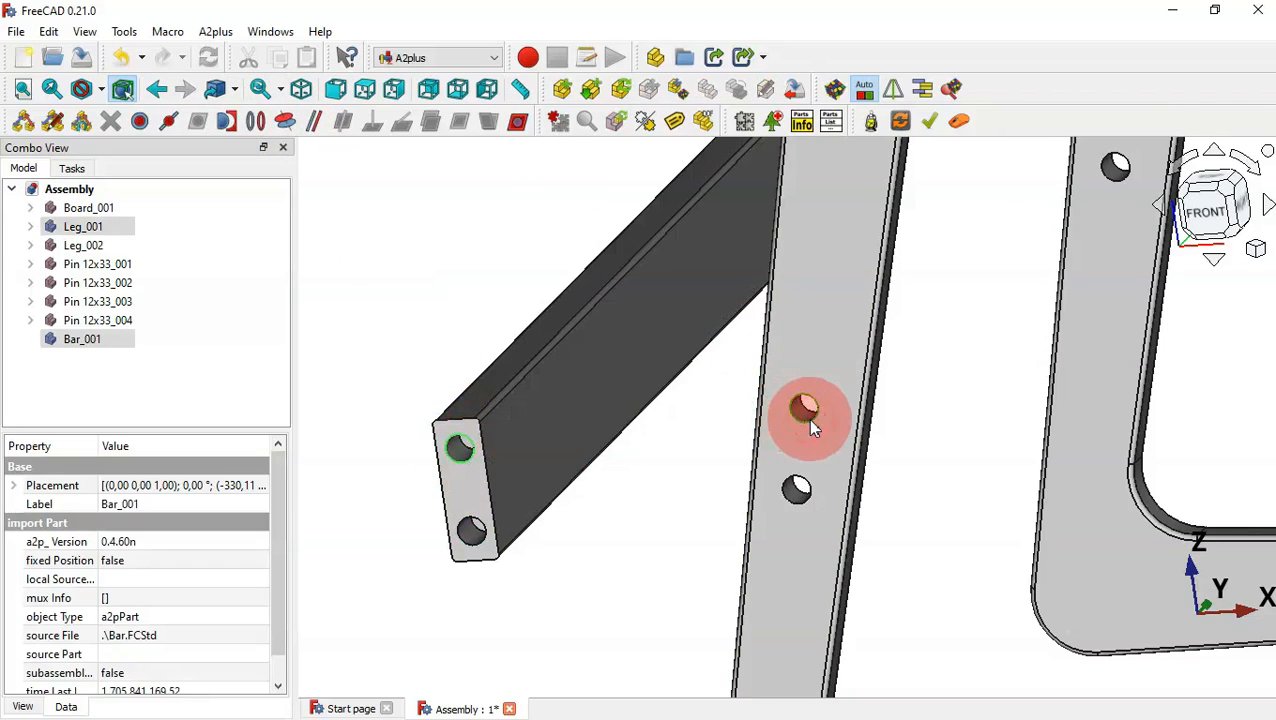
pyautogui.click(284, 122)
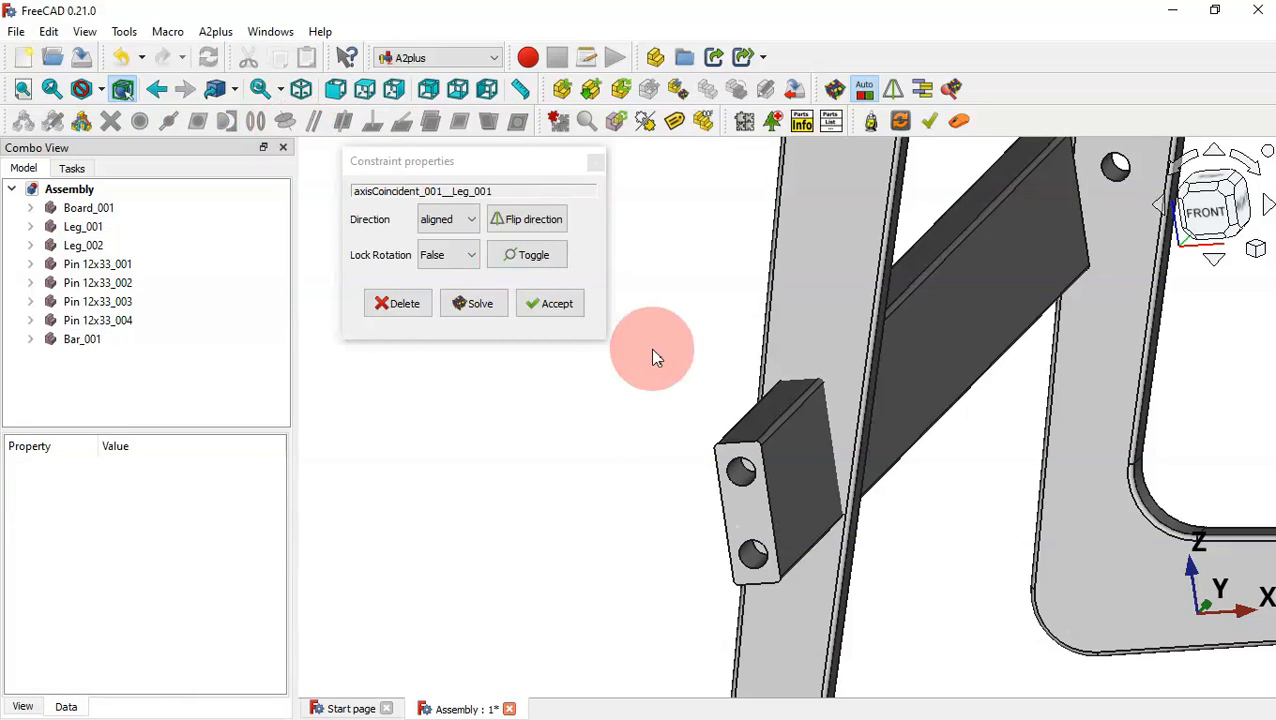
pyautogui.click(548, 303)
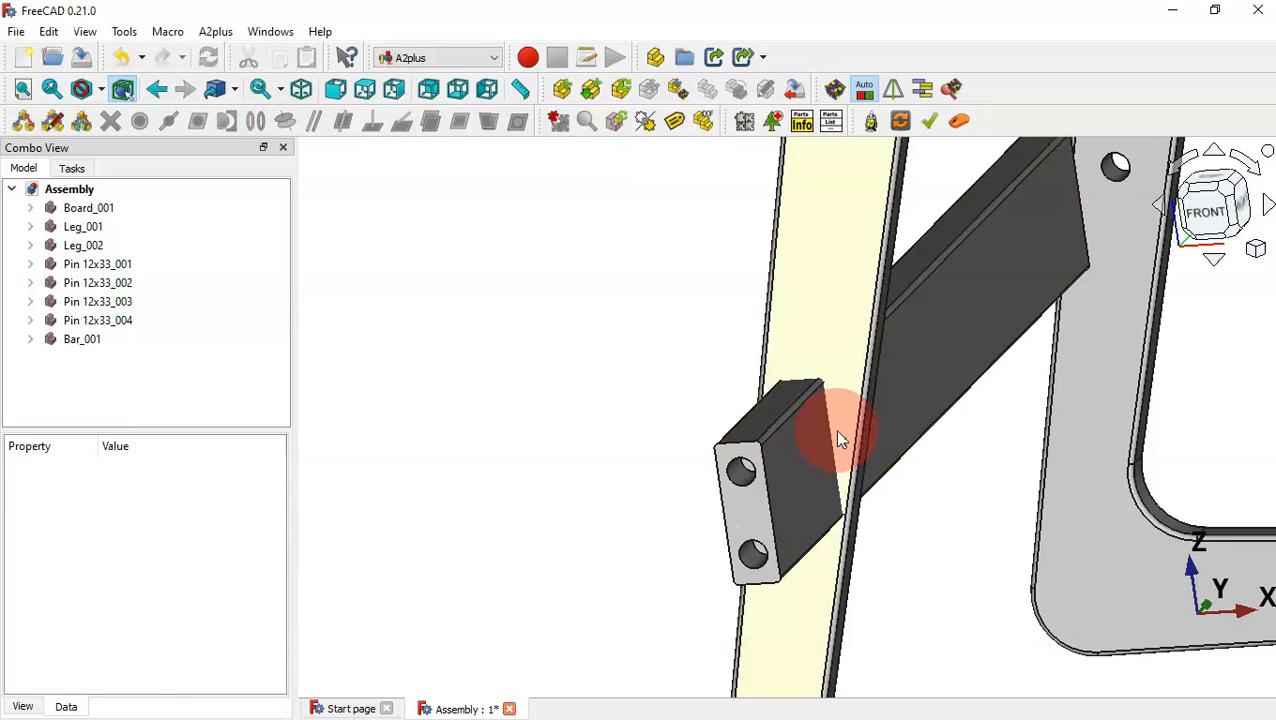
# Align the bar's lower end hole with the lower hole of the front leg's pair, using an aligned axis-coincident constraint without rotation lock
pyautogui.scroll(3, 771, 563)
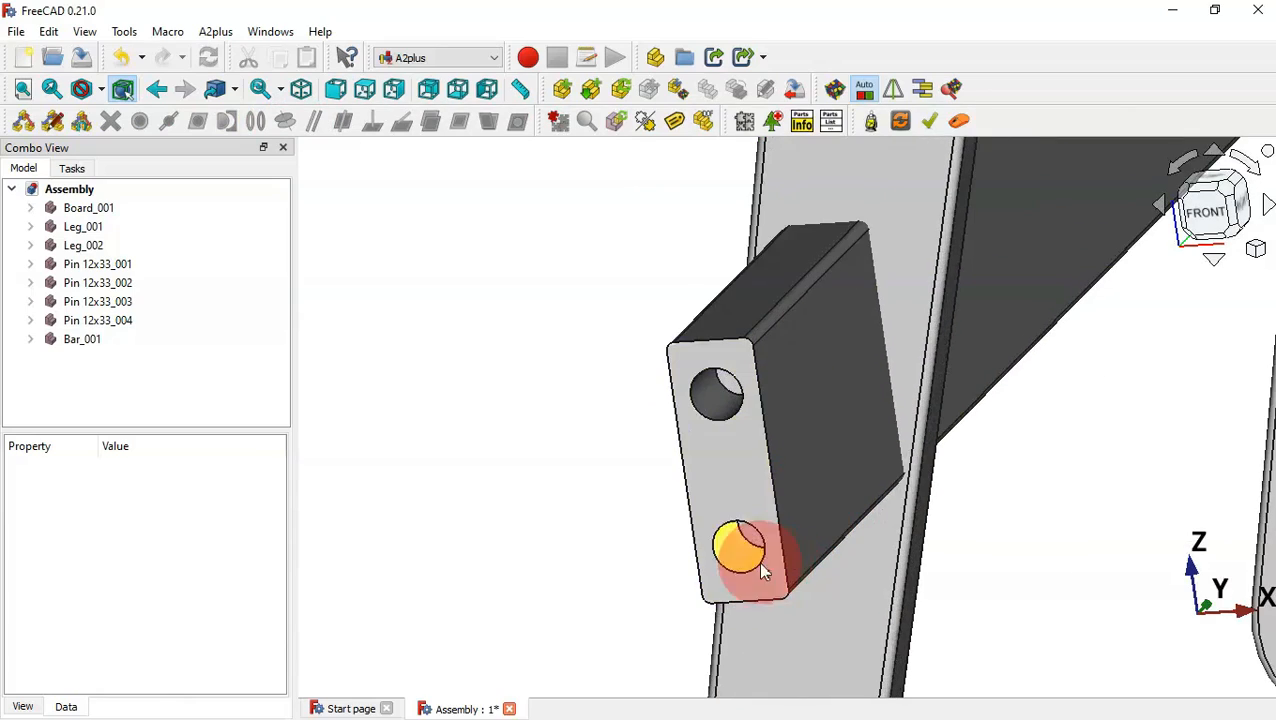
pyautogui.moveTo(579, 581); pyautogui.dragTo(806, 521, button='middle')
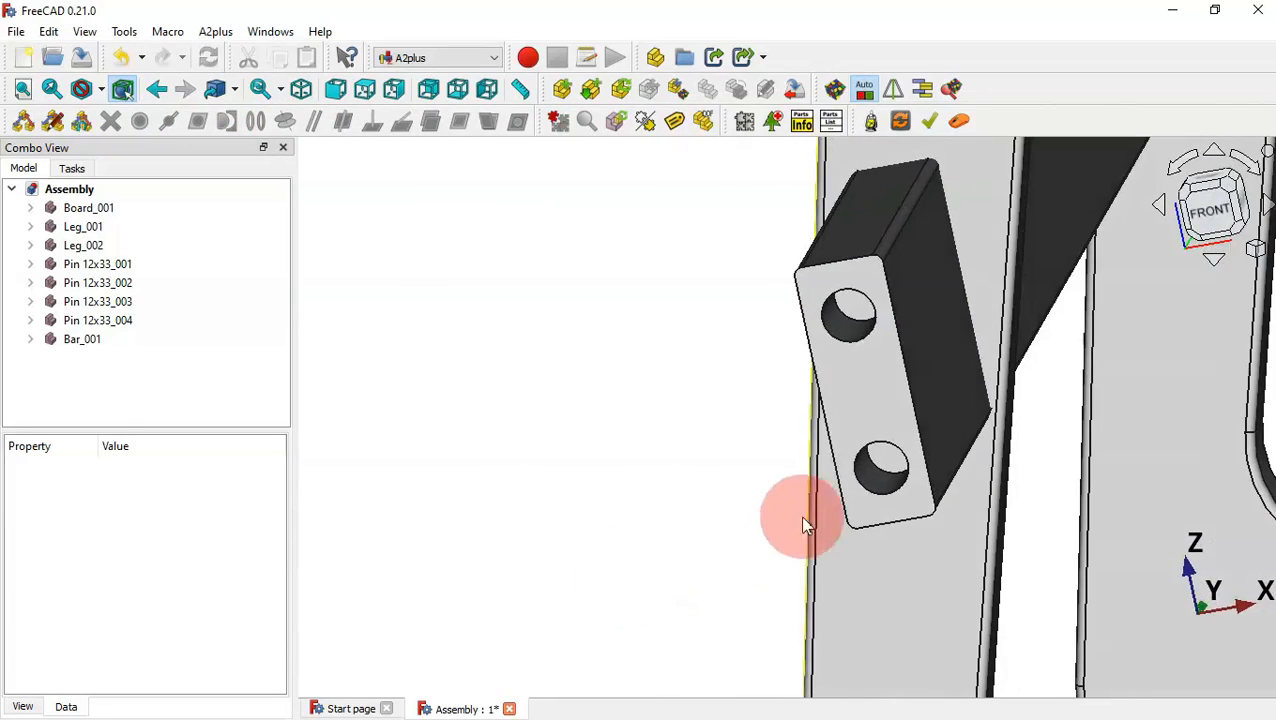
pyautogui.click(867, 492)
pyautogui.moveTo(703, 507); pyautogui.dragTo(804, 483, button='middle')
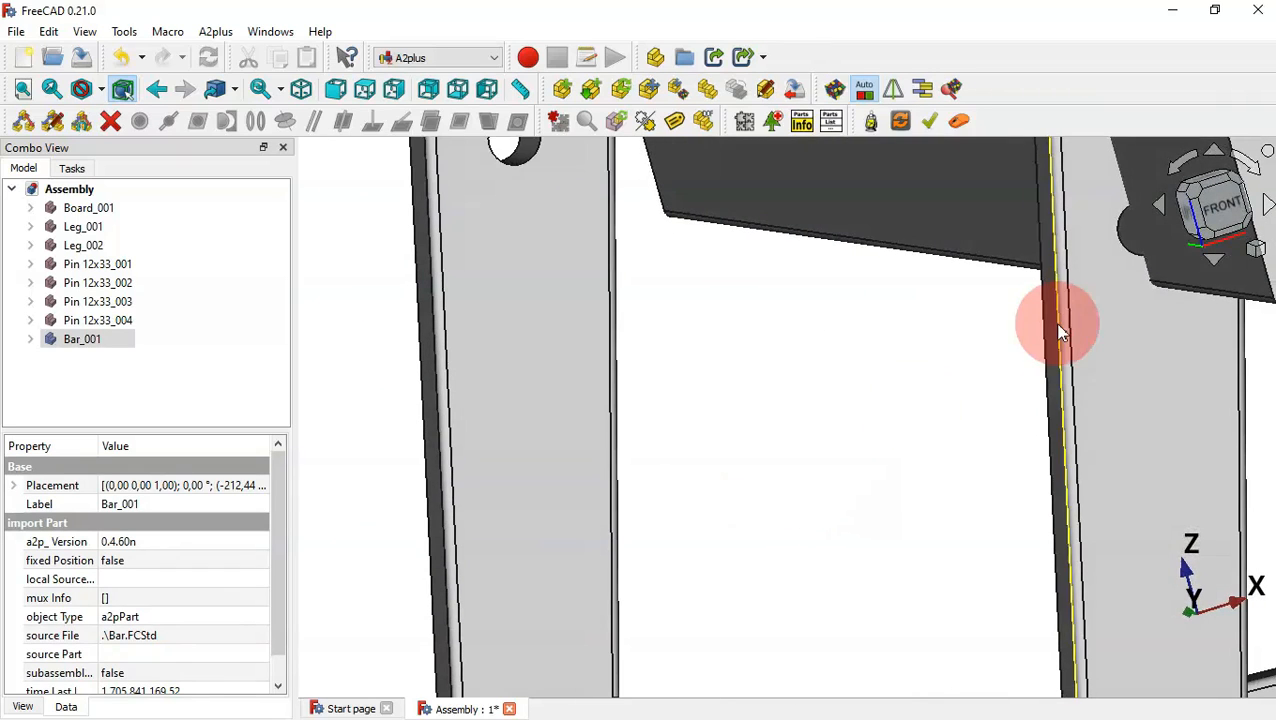
pyautogui.keyDown('ctrl'); pyautogui.click(1133, 258); pyautogui.keyUp('ctrl')
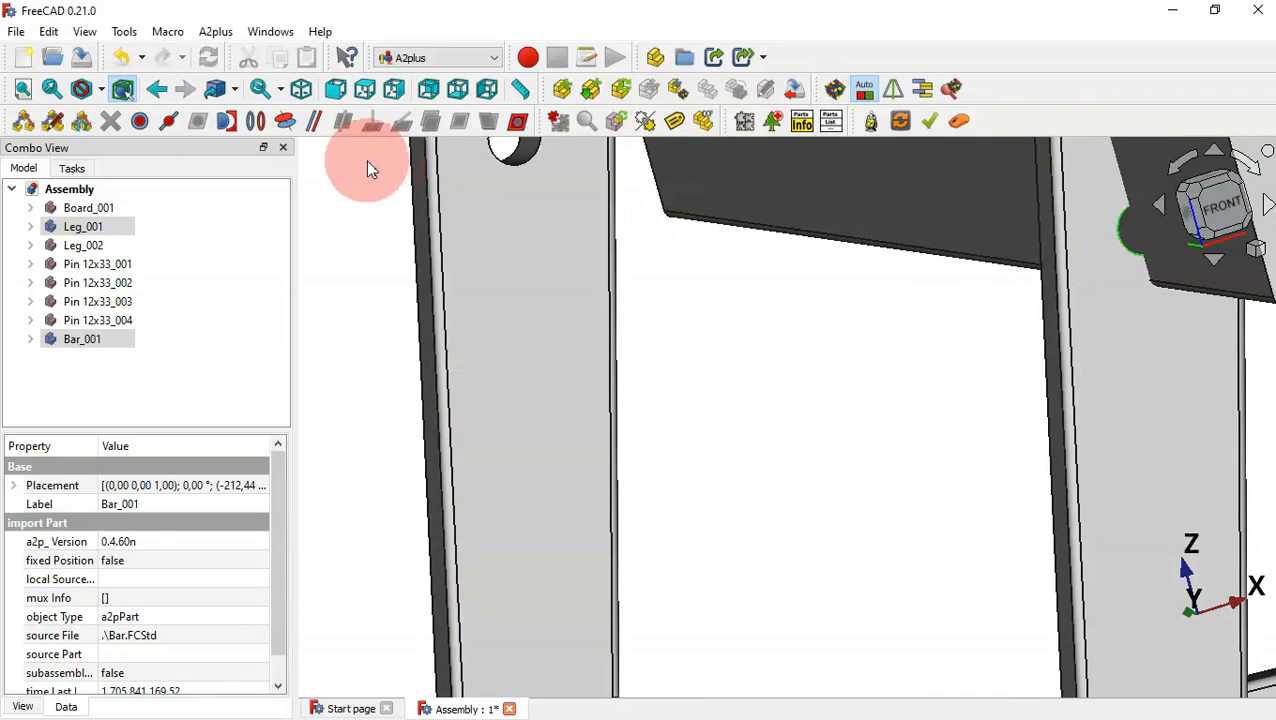
pyautogui.click(285, 121)
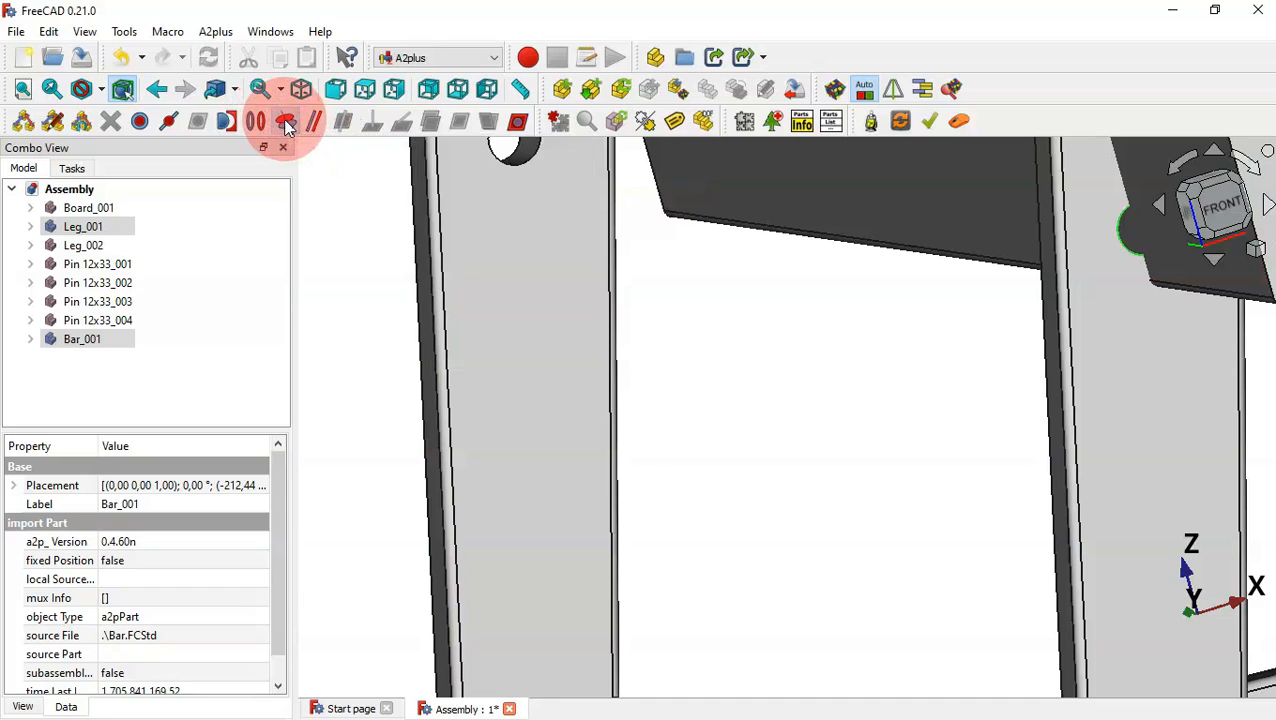
pyautogui.click(556, 304)
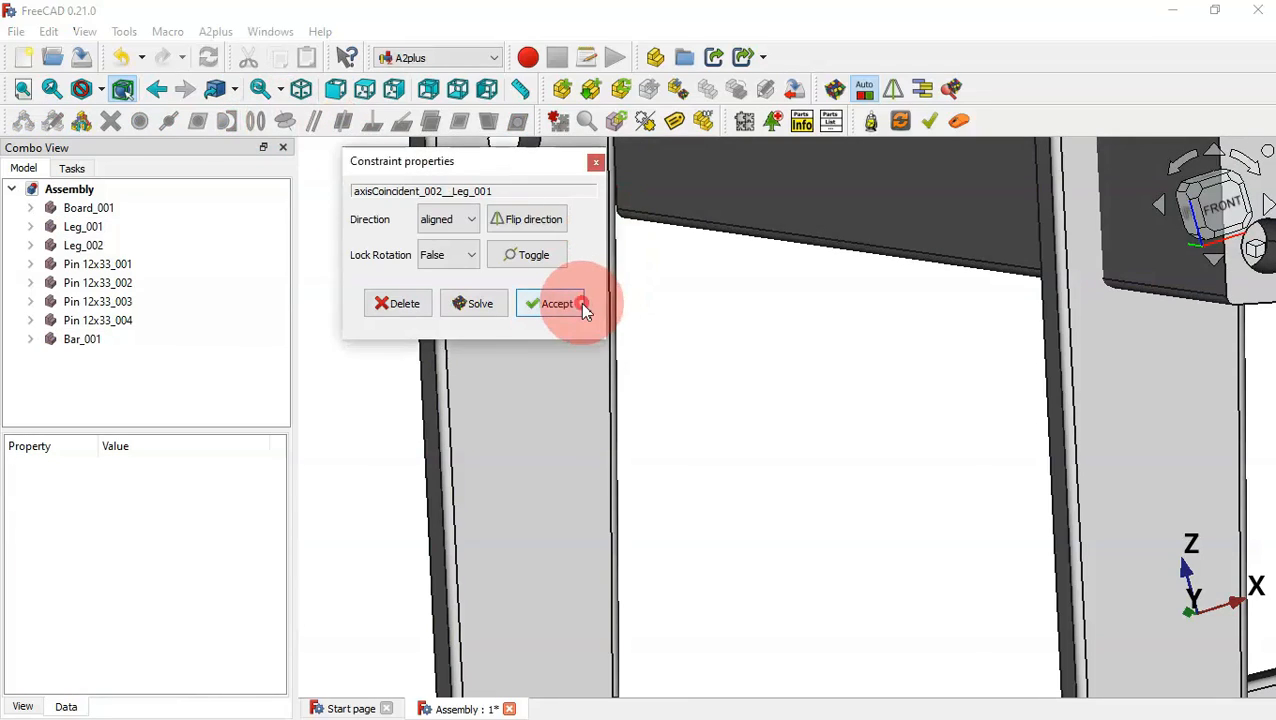
# Seat the bar's end face against the front leg's inner face with an aligned plane-coincident constraint at 0 mm offset
pyautogui.scroll(-3, 785, 381)
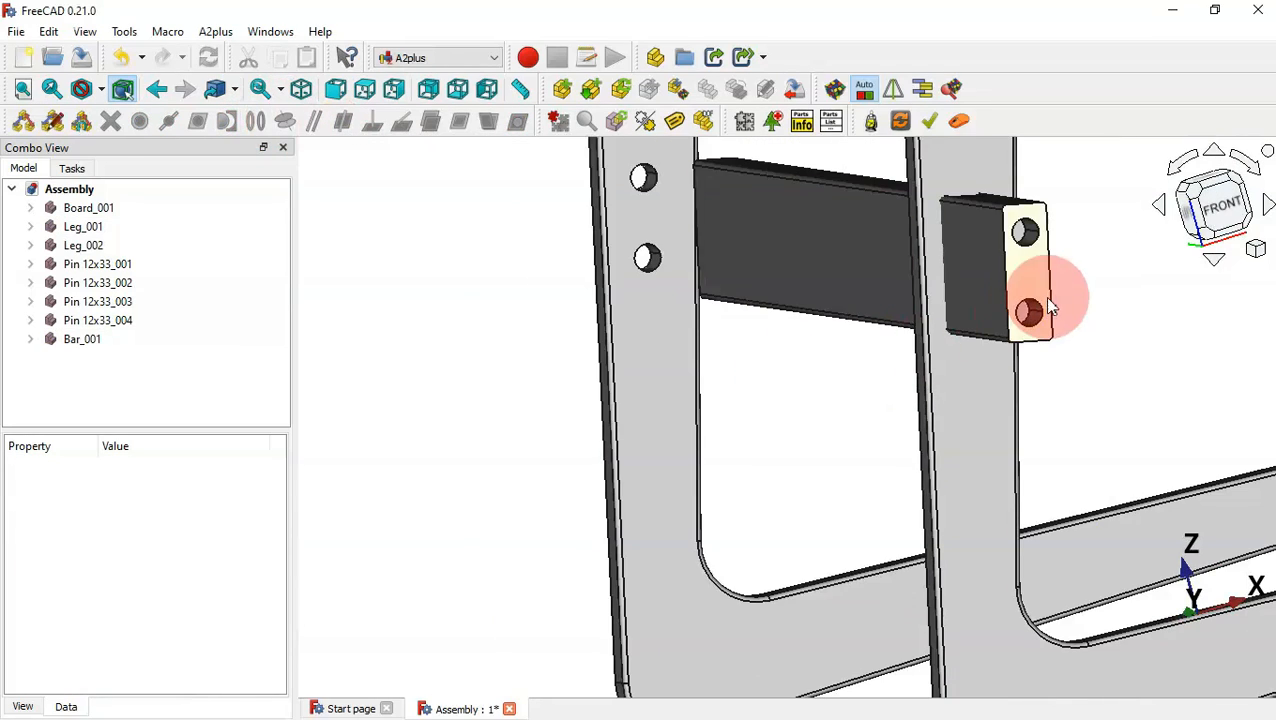
pyautogui.moveTo(714, 349); pyautogui.dragTo(741, 371, button='middle')
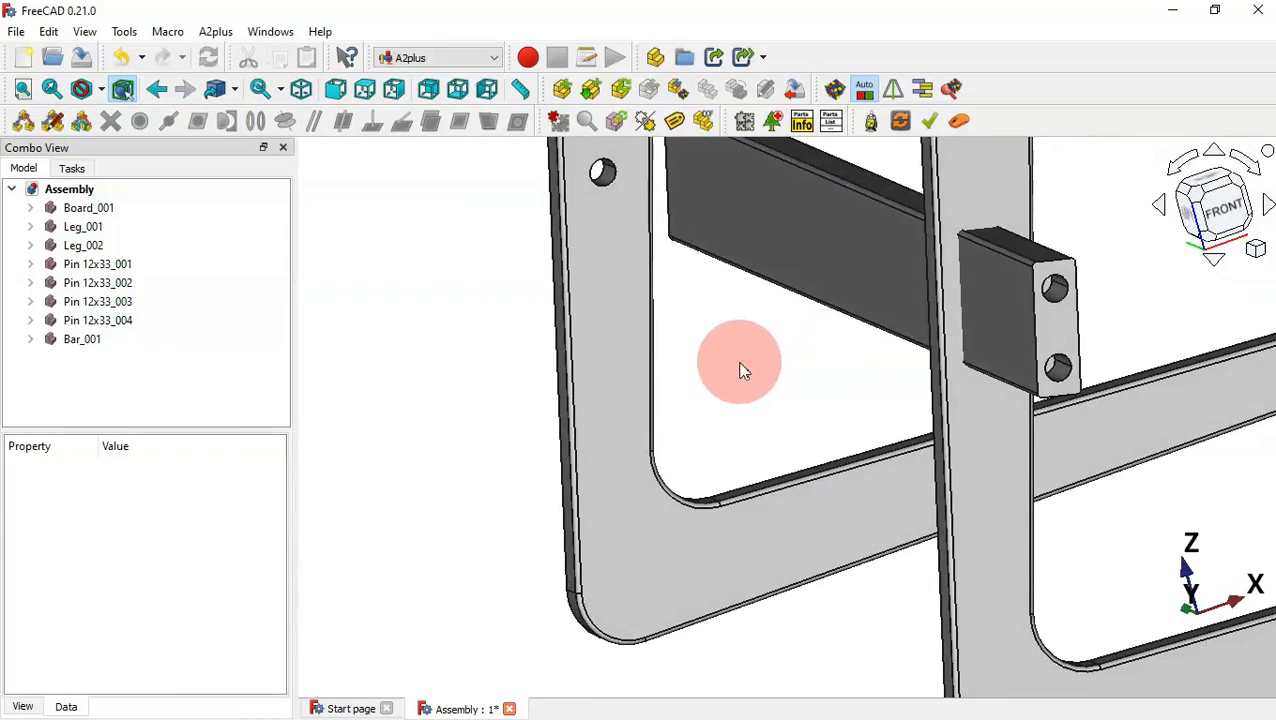
pyautogui.click(1057, 332)
pyautogui.moveTo(1208, 406); pyautogui.dragTo(735, 497, button='middle')
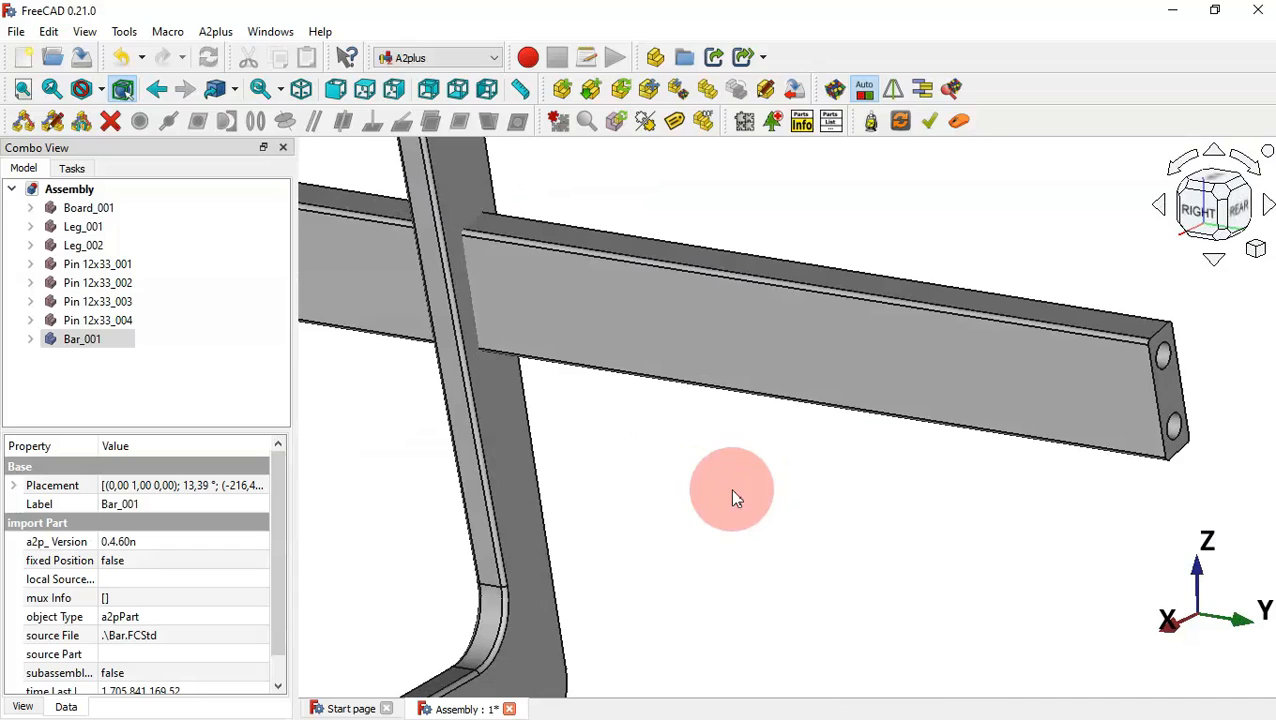
pyautogui.keyDown('ctrl'); pyautogui.click(499, 445); pyautogui.keyUp('ctrl')
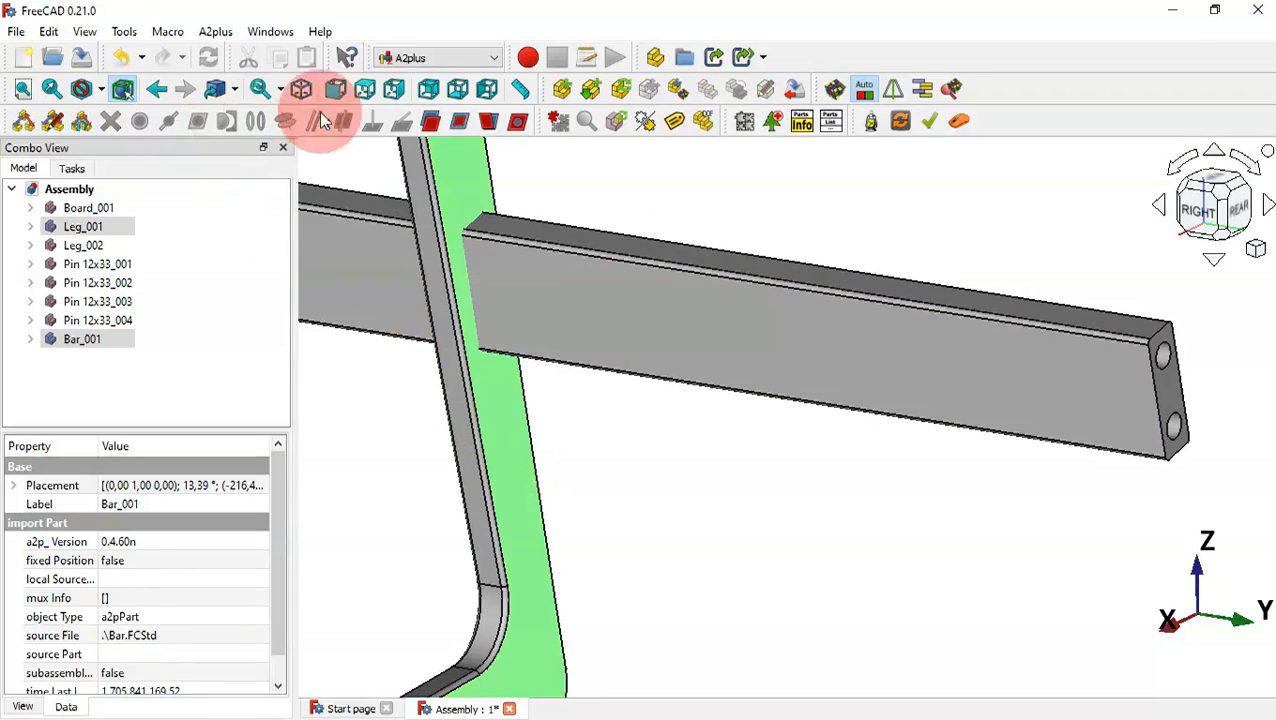
pyautogui.click(456, 120)
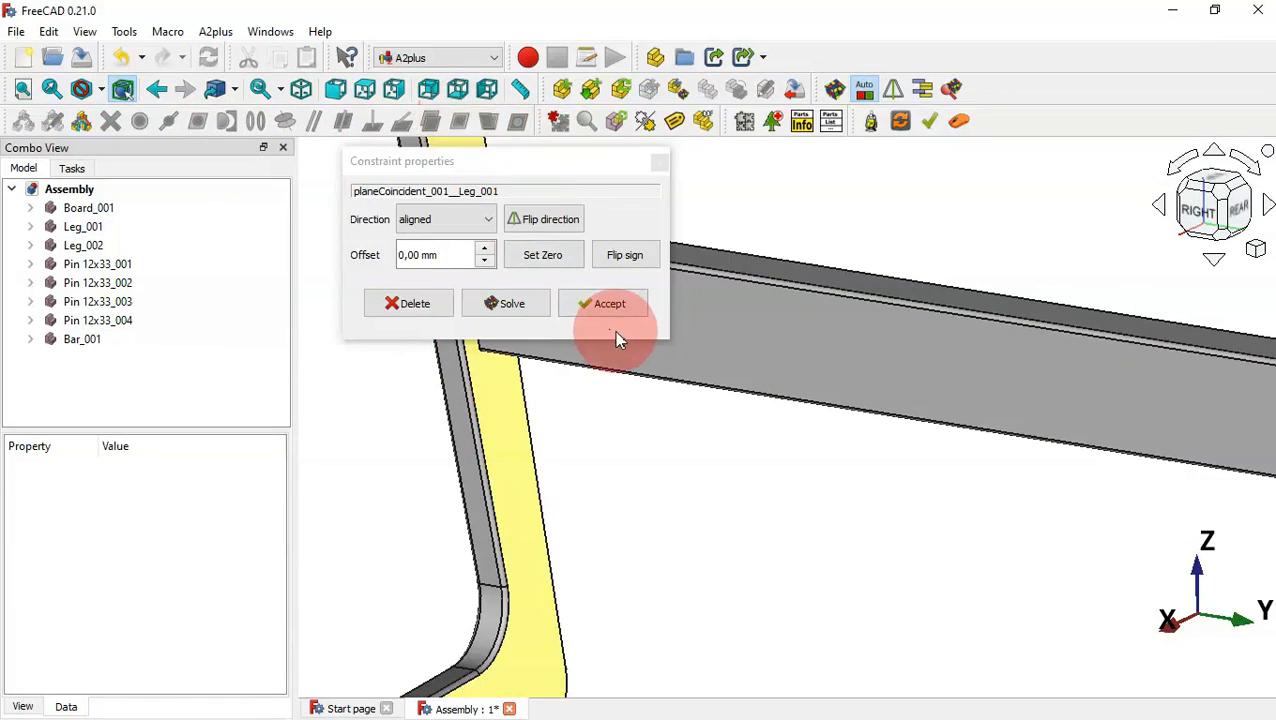
pyautogui.click(609, 305)
# Examine how the cross bar fits between the two legs, overall and up close at the front leg's holes
pyautogui.press('0')
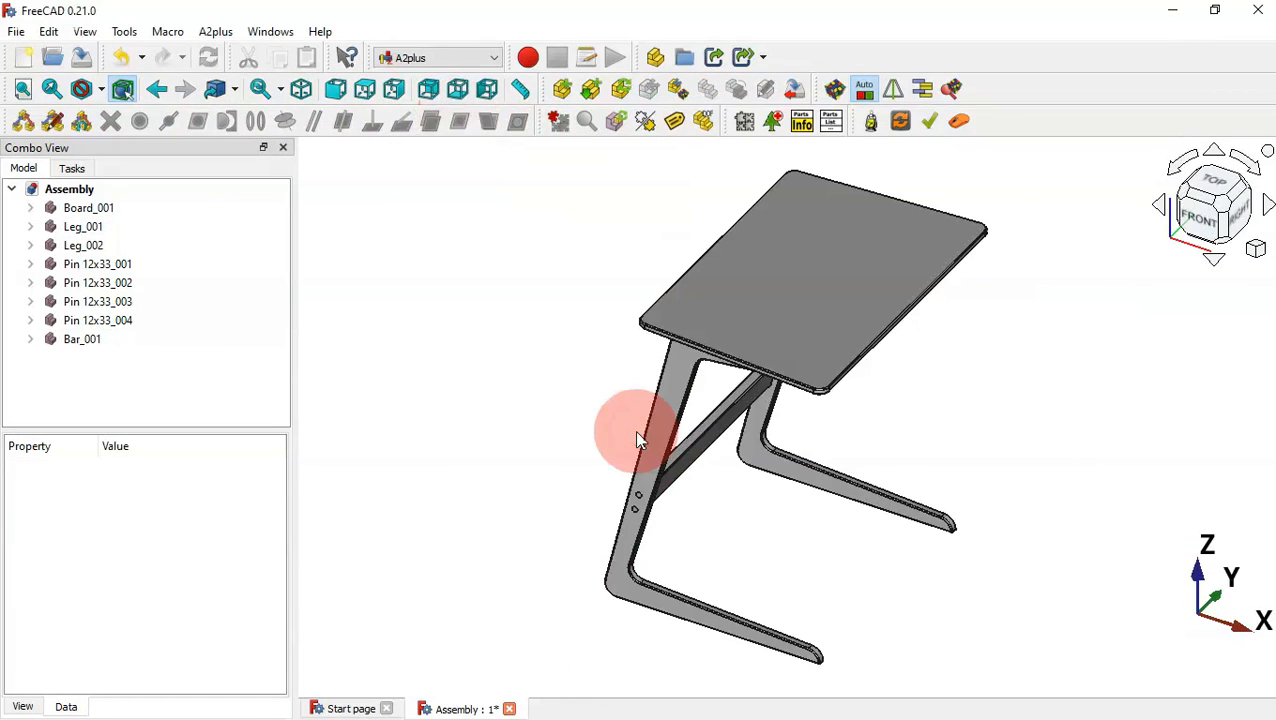
pyautogui.moveTo(697, 448); pyautogui.dragTo(698, 484)
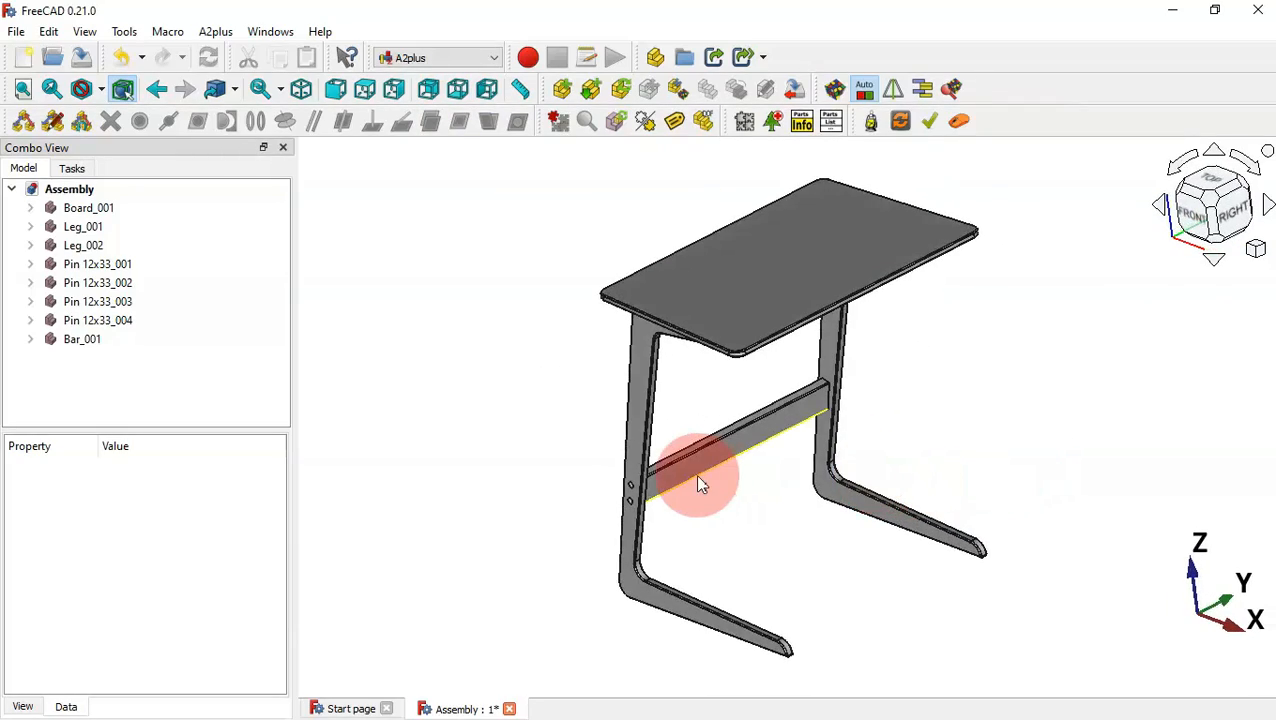
pyautogui.scroll(2, 700, 487)
pyautogui.scroll(5, 612, 493)
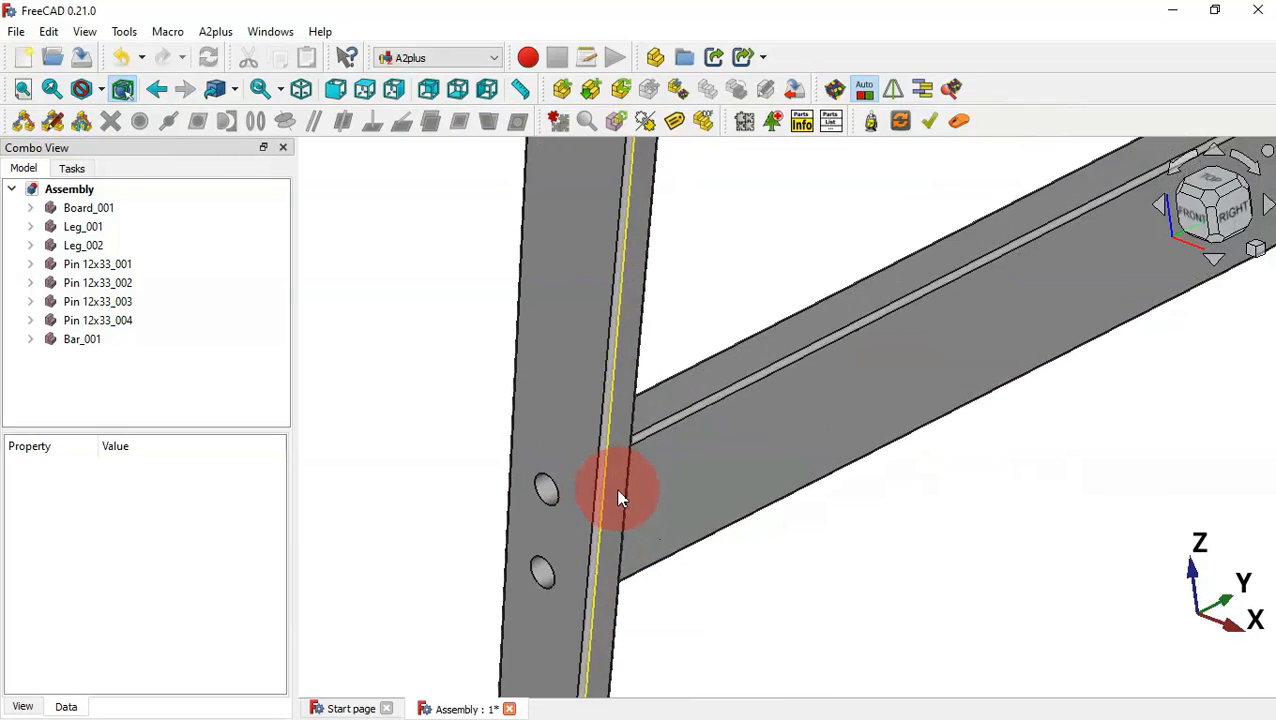
pyautogui.moveTo(621, 493); pyautogui.dragTo(760, 518)
pyautogui.scroll(-7, 800, 525)
pyautogui.press('Home')
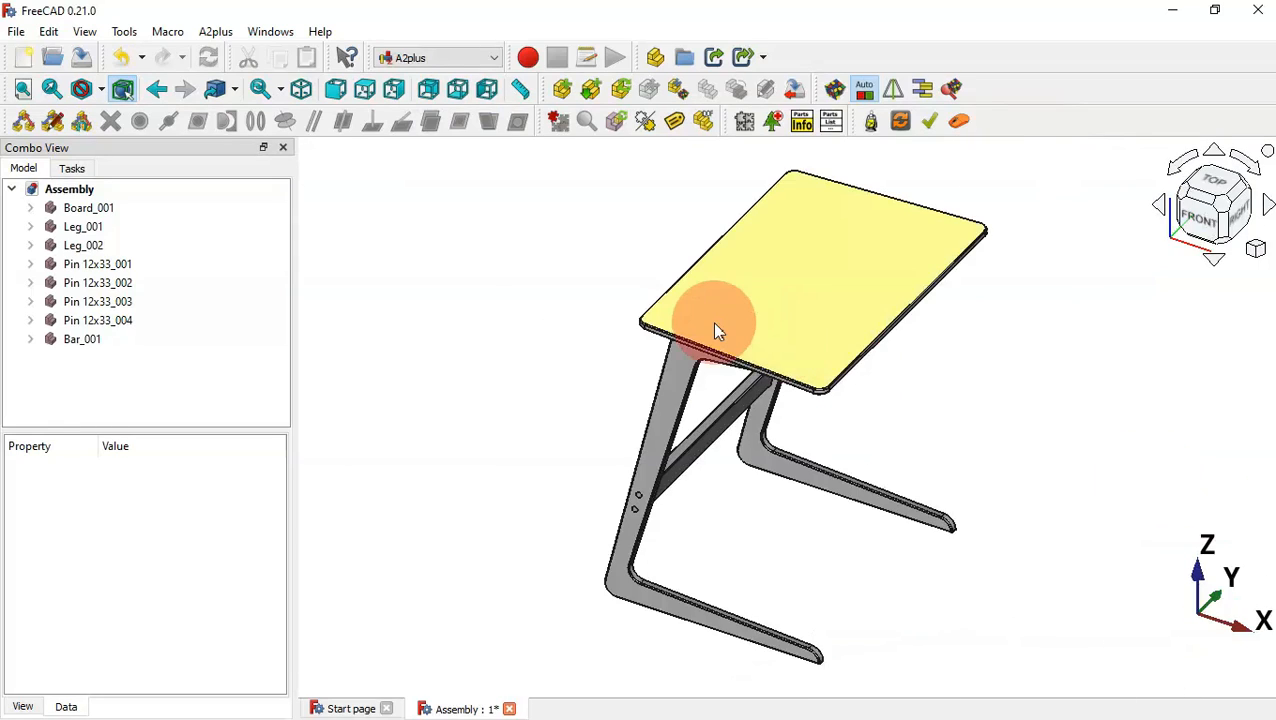
# Import Pin 12x35.FCStd into the assembly and move the pin beside the front leg's lower pair of holes
pyautogui.click(565, 96)
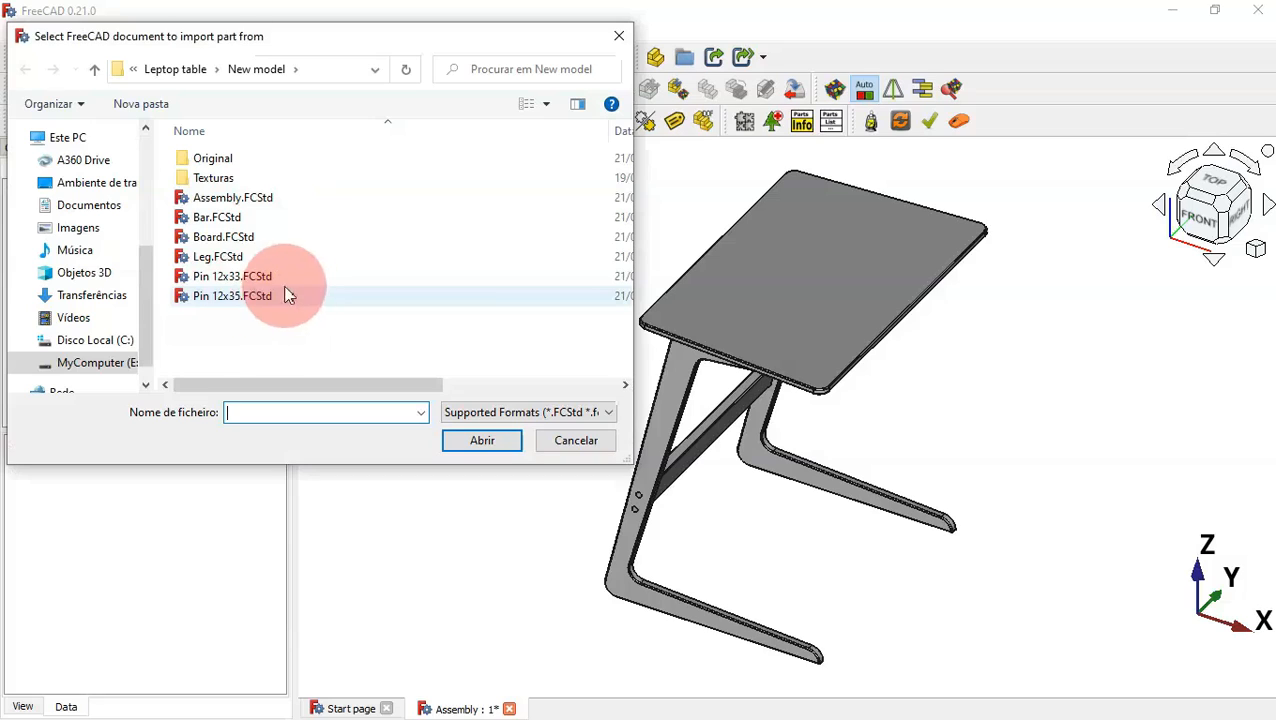
pyautogui.doubleClick(310, 297)
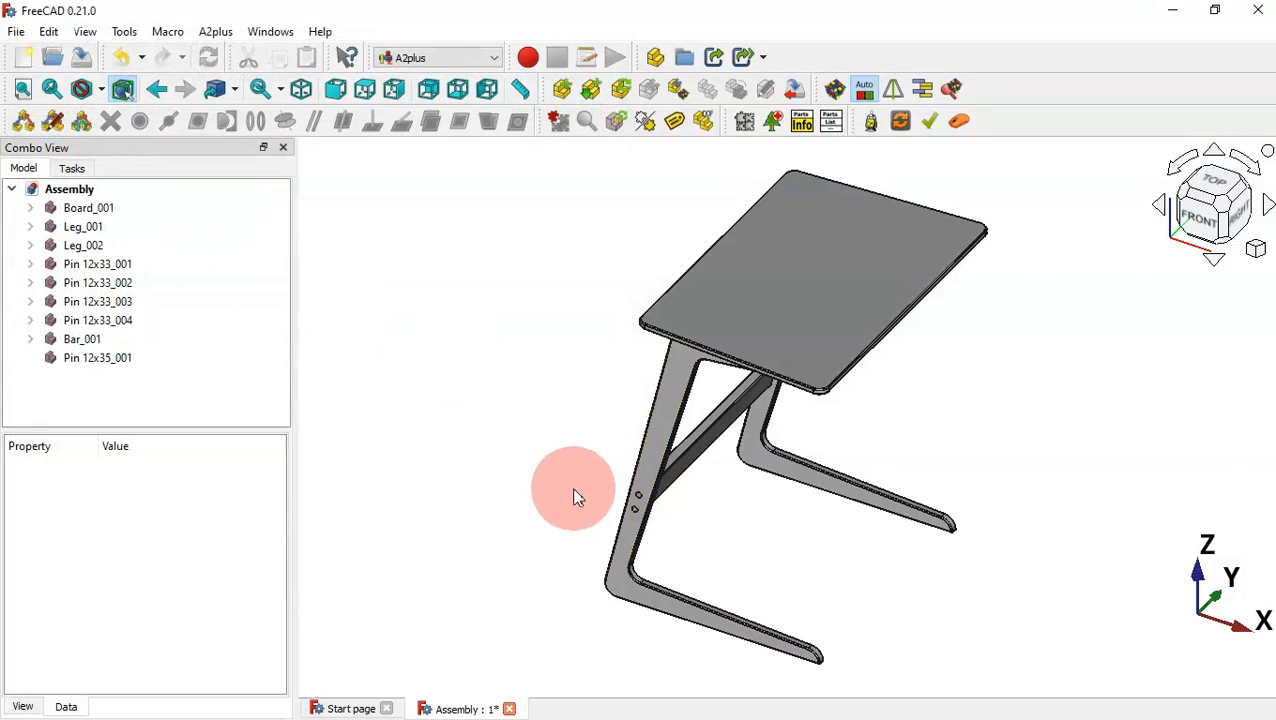
pyautogui.scroll(5, 571, 486)
pyautogui.click(75, 357)
pyautogui.doubleClick(75, 357)
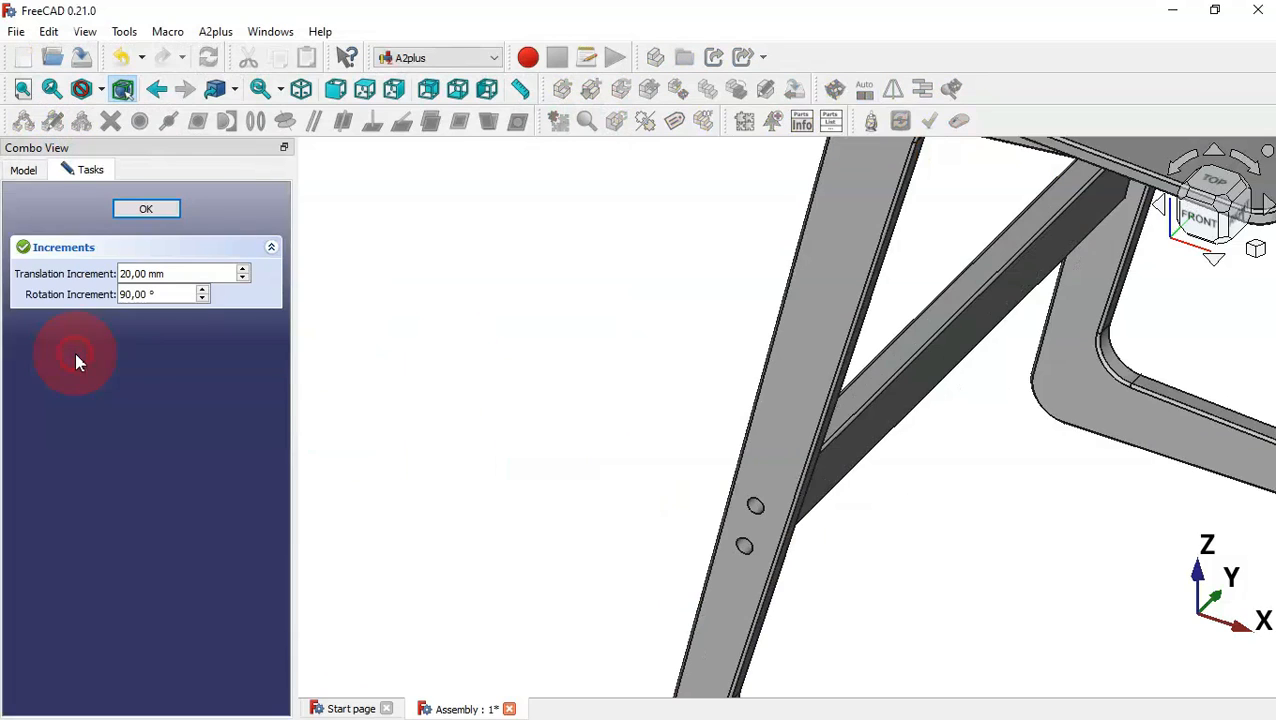
pyautogui.scroll(-5, 541, 429)
pyautogui.moveTo(829, 205); pyautogui.dragTo(607, 497)
pyautogui.scroll(5, 607, 497)
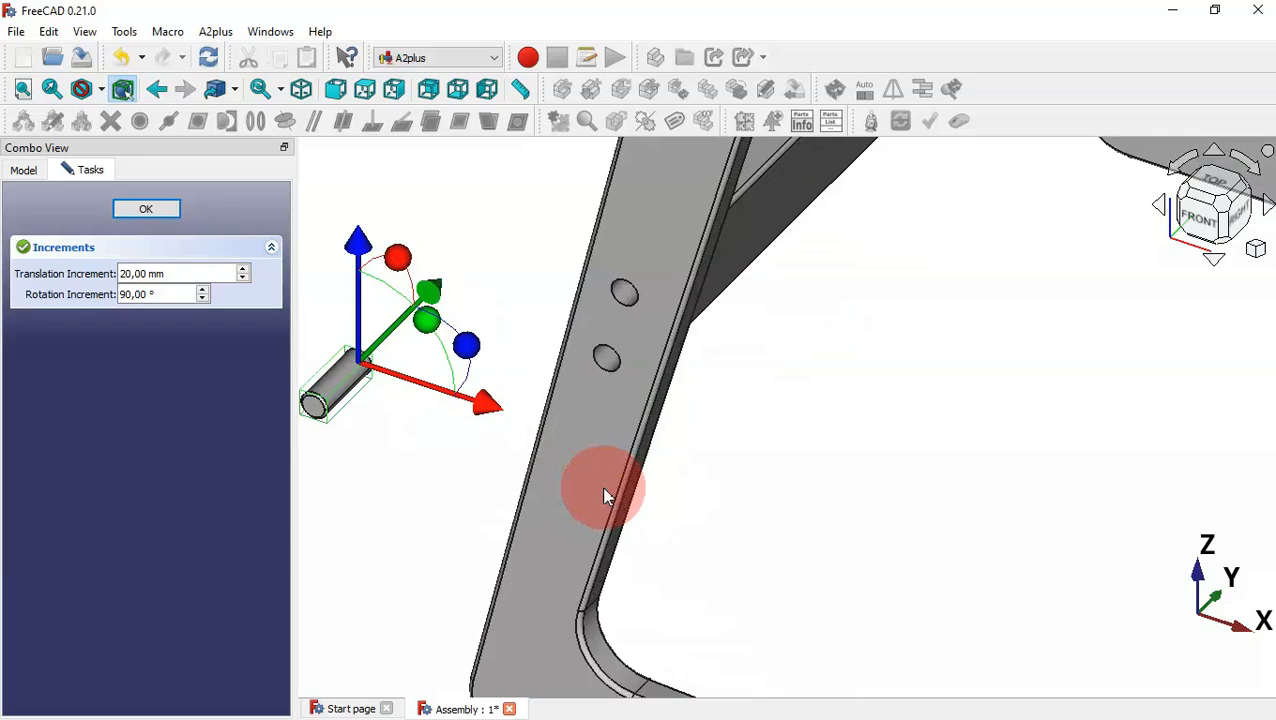
pyautogui.click(150, 209)
# Join the 12x35 pin's outer end edge to the upper hole of the front leg's lower pair with a circular-edge constraint
pyautogui.click(318, 407)
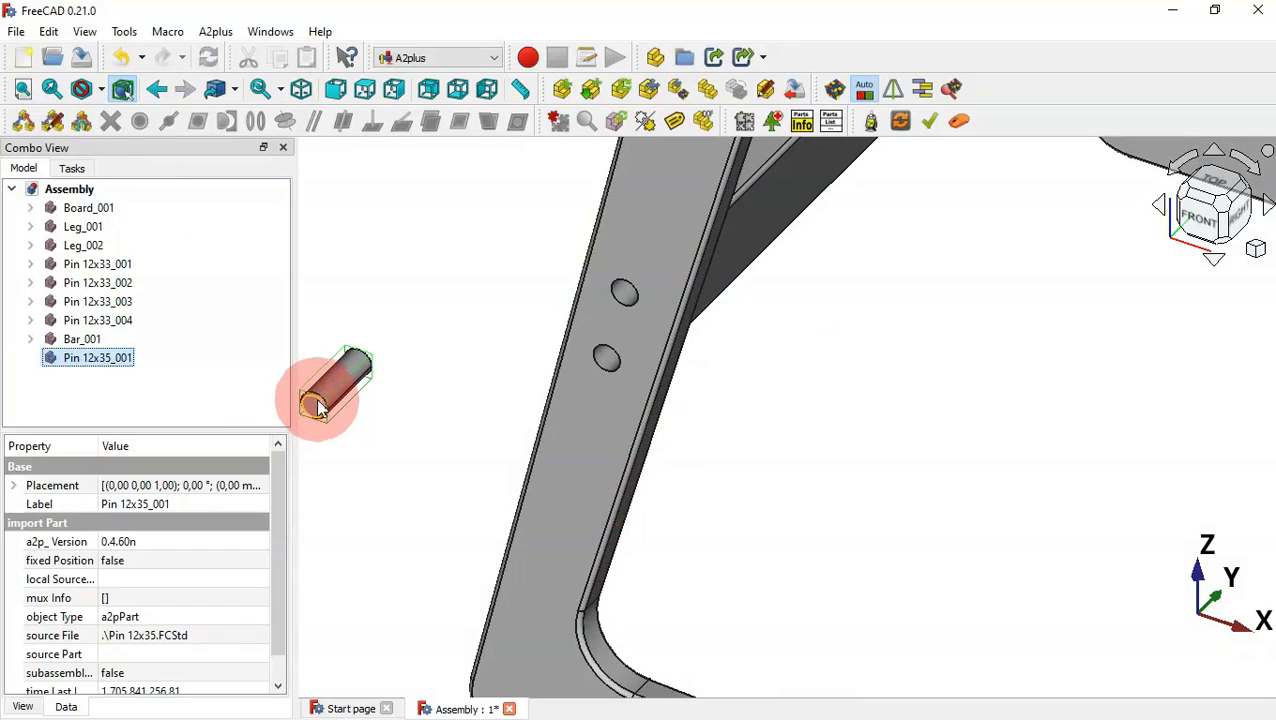
pyautogui.click(627, 304)
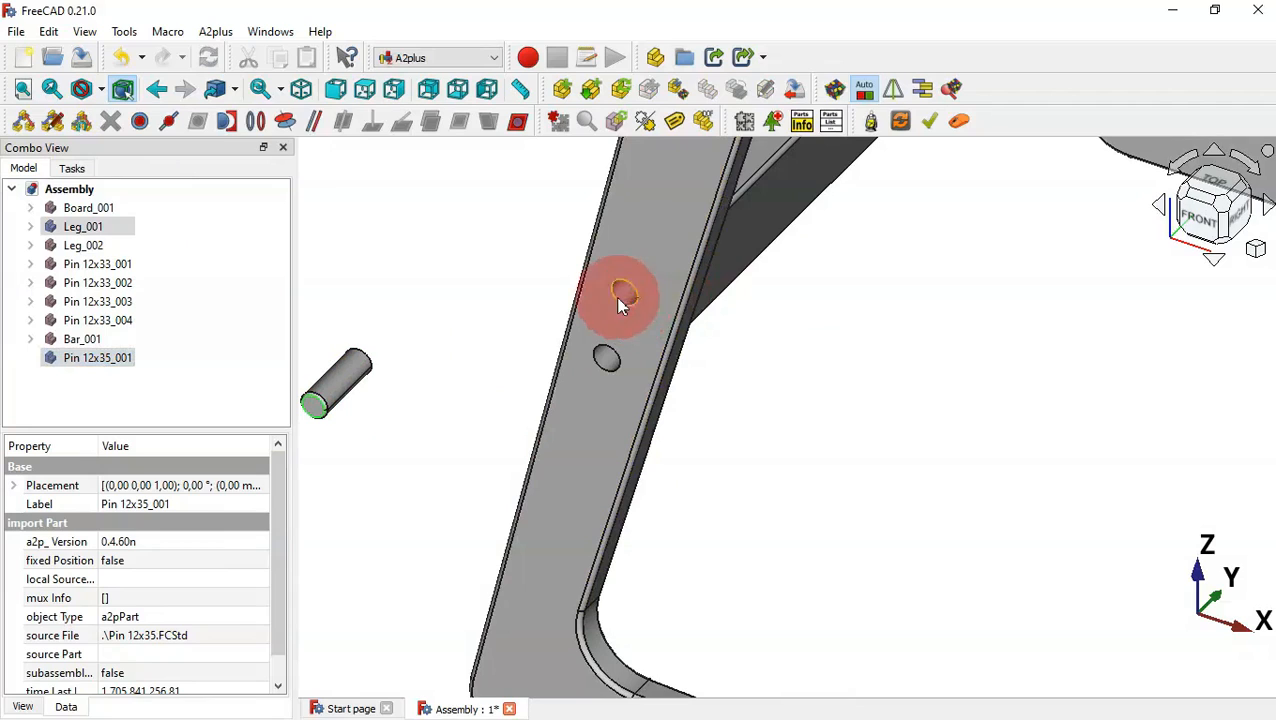
pyautogui.click(256, 122)
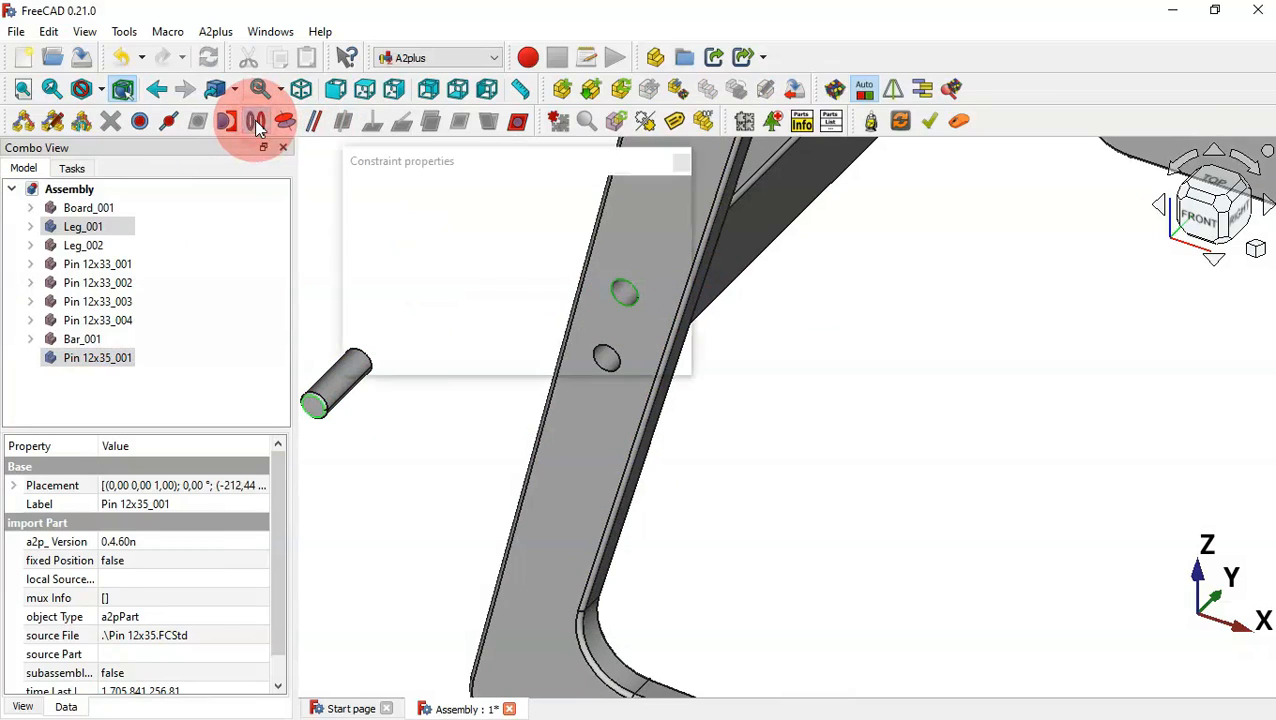
pyautogui.click(636, 339)
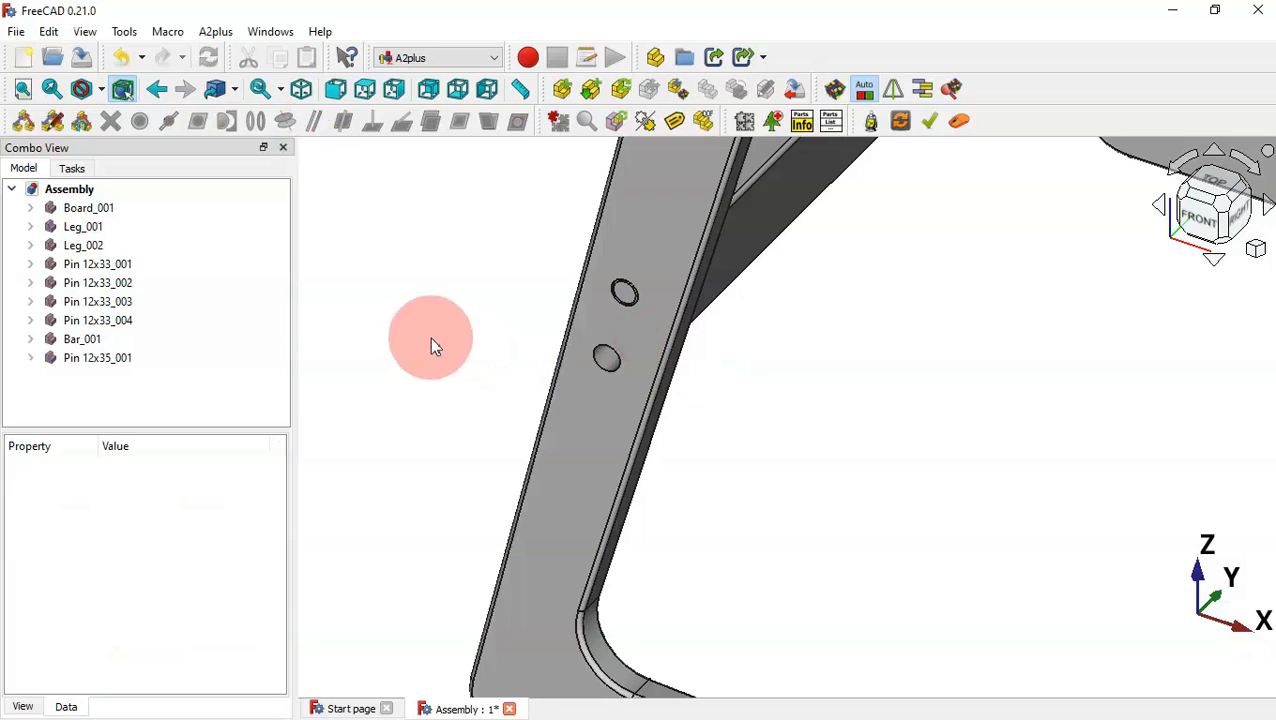
# Duplicate the inserted 12x35 pin and place the copy beside the front leg
pyautogui.click(622, 292)
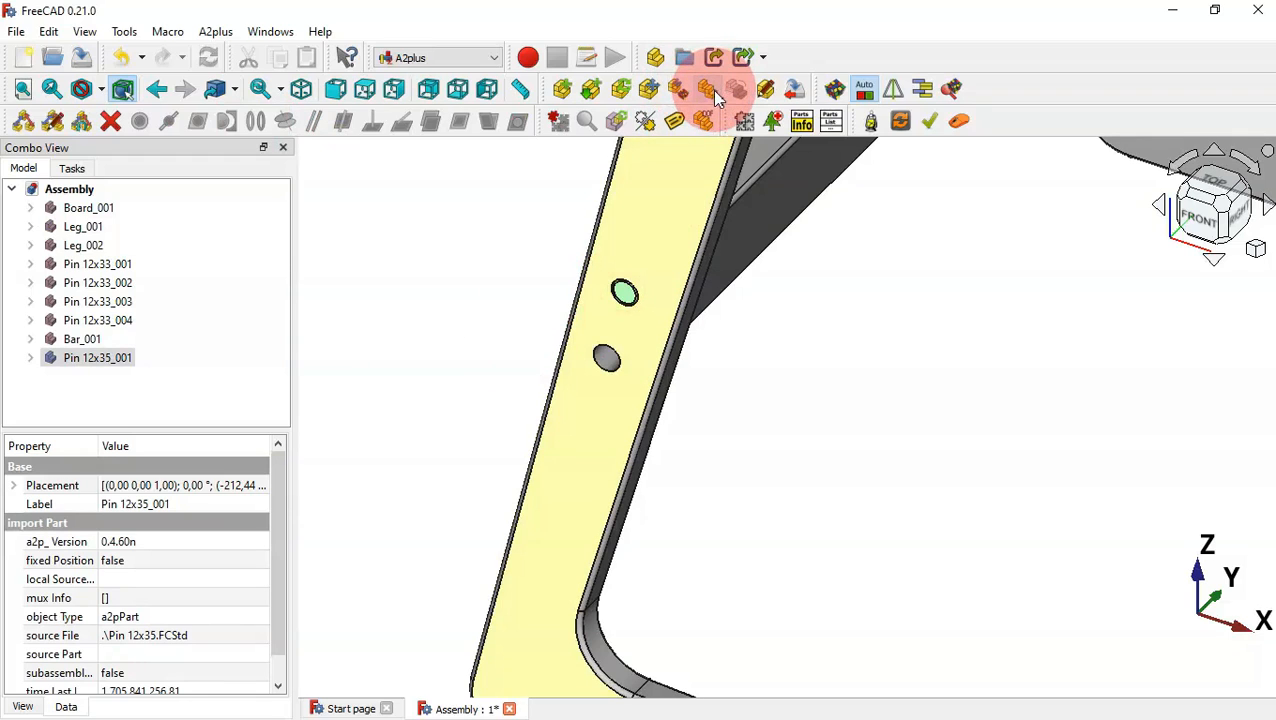
pyautogui.click(712, 90)
pyautogui.click(449, 374)
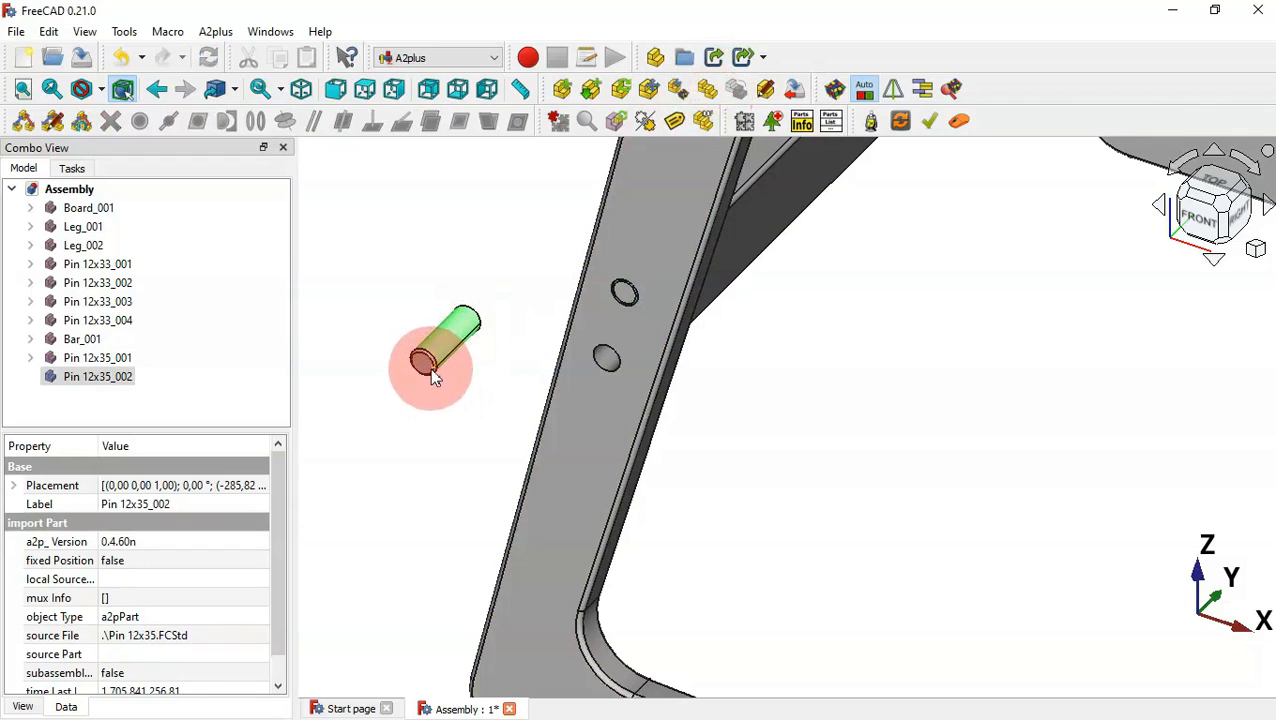
# Join the copied pin's outer end edge to the lower hole of the front leg's pair, using an aligned circular-edge constraint with 0 mm offset
pyautogui.click(430, 364)
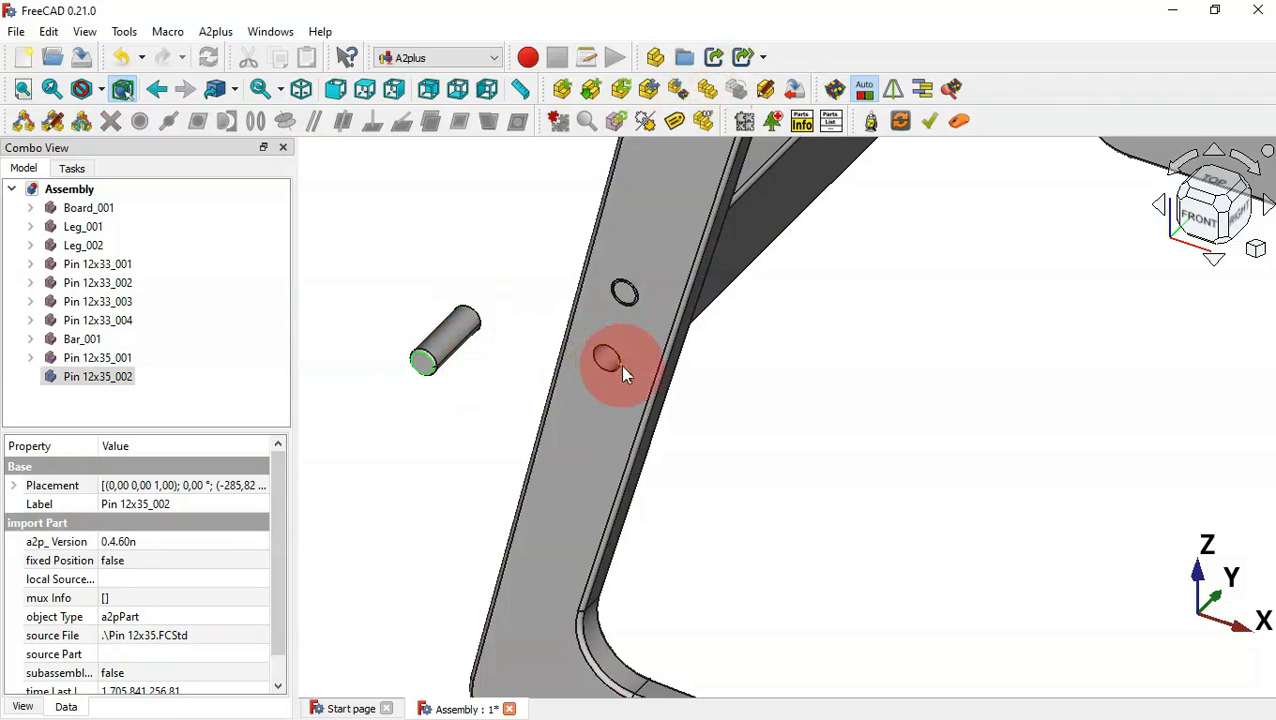
pyautogui.click(617, 372)
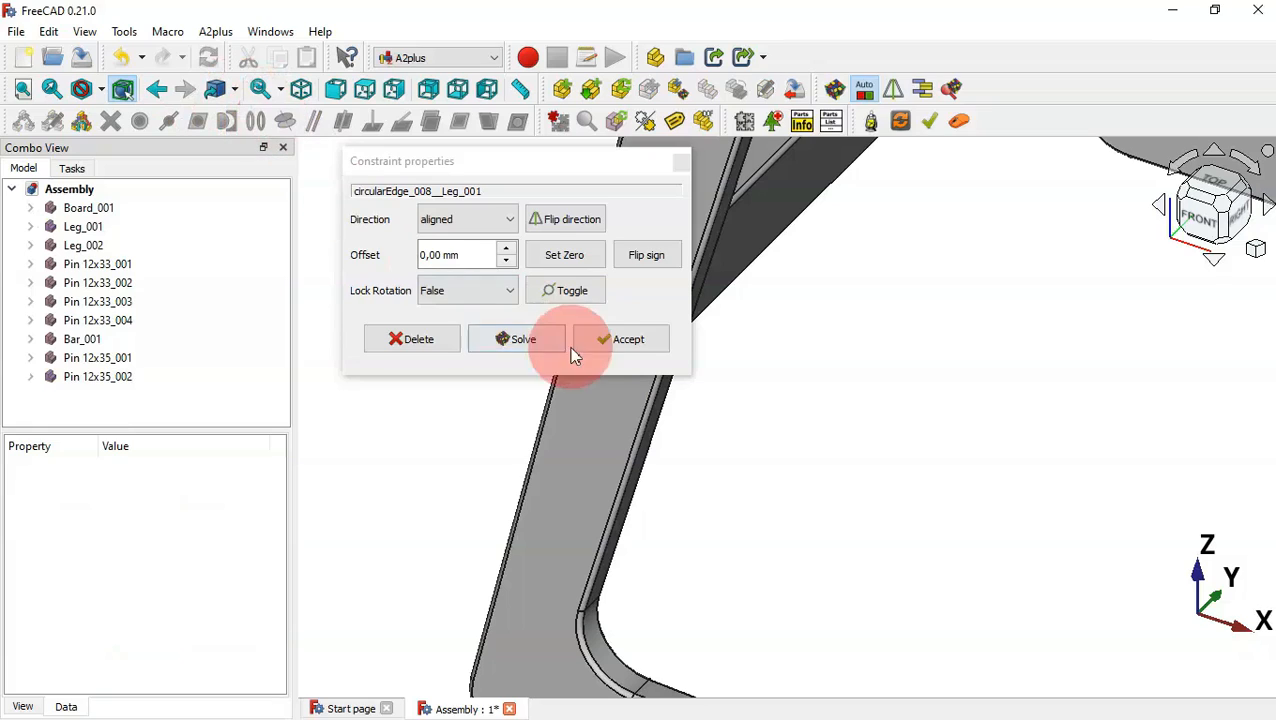
pyautogui.click(611, 338)
# Duplicate the second 12x35 pin and place the copy beside the rear leg's lower pair of holes
pyautogui.press('v')
pyautogui.press('f')
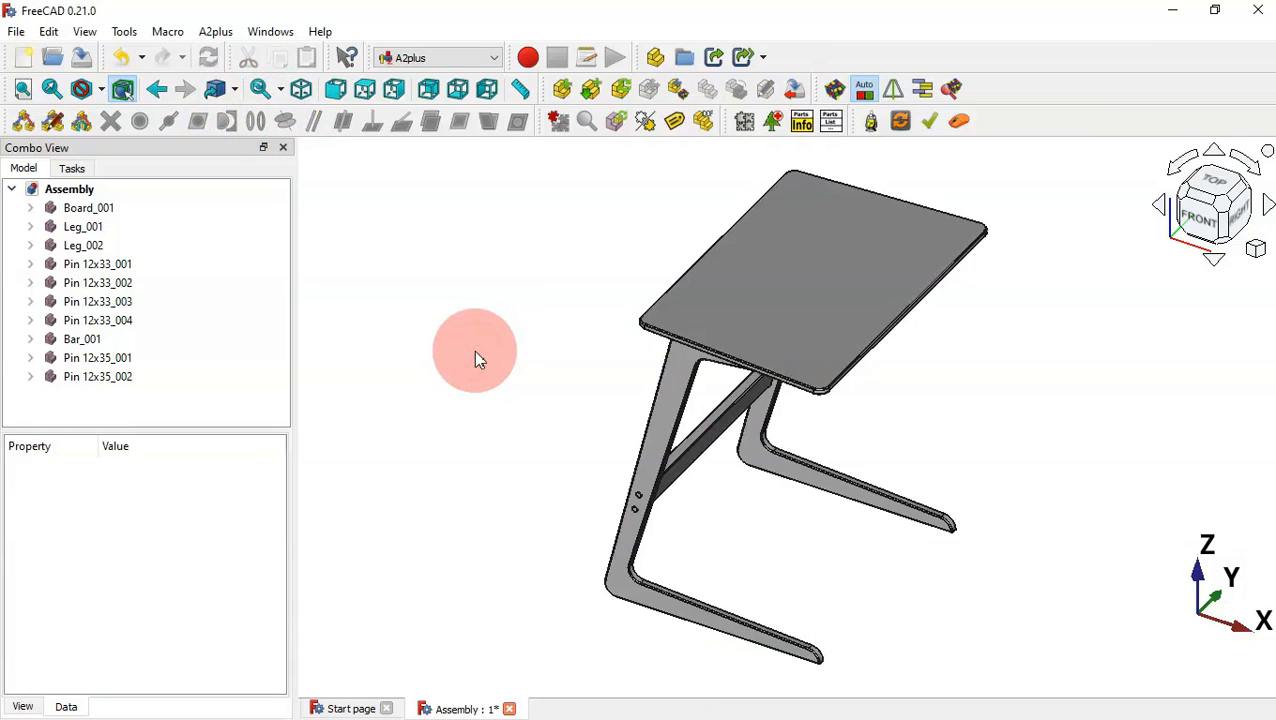
pyautogui.scroll(5, 762, 506)
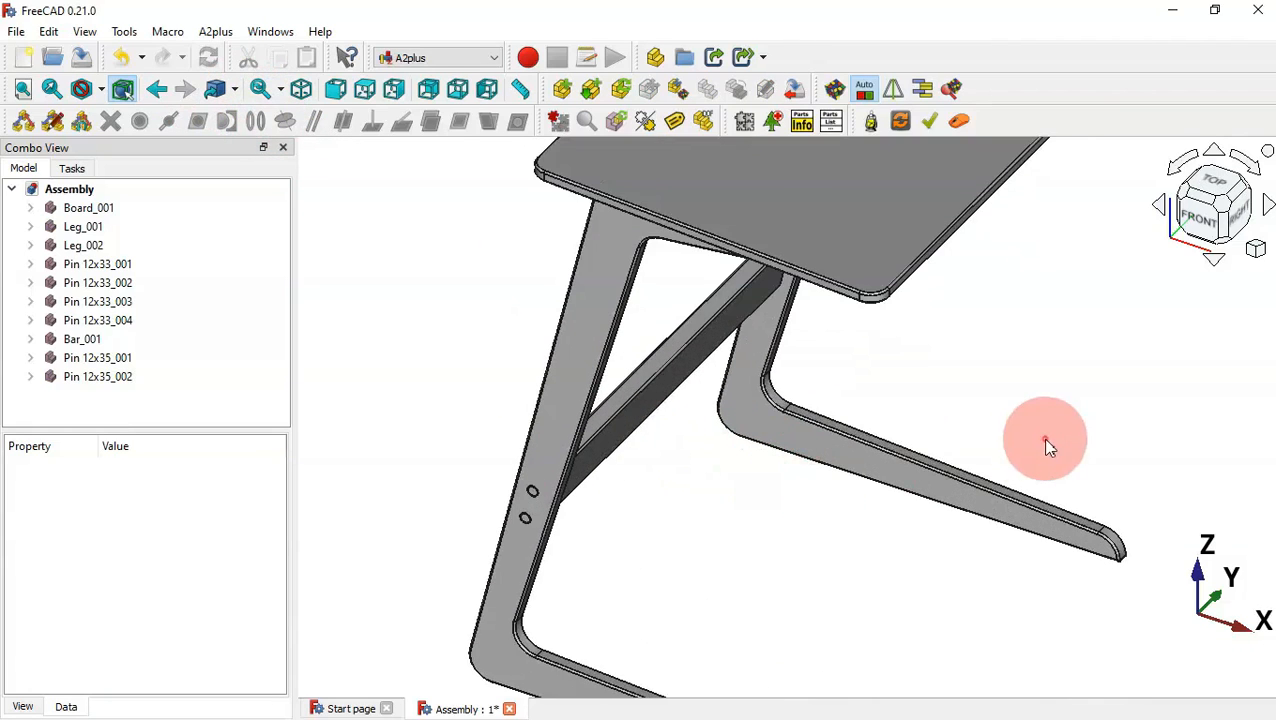
pyautogui.moveTo(1048, 447); pyautogui.dragTo(669, 490, button='middle')
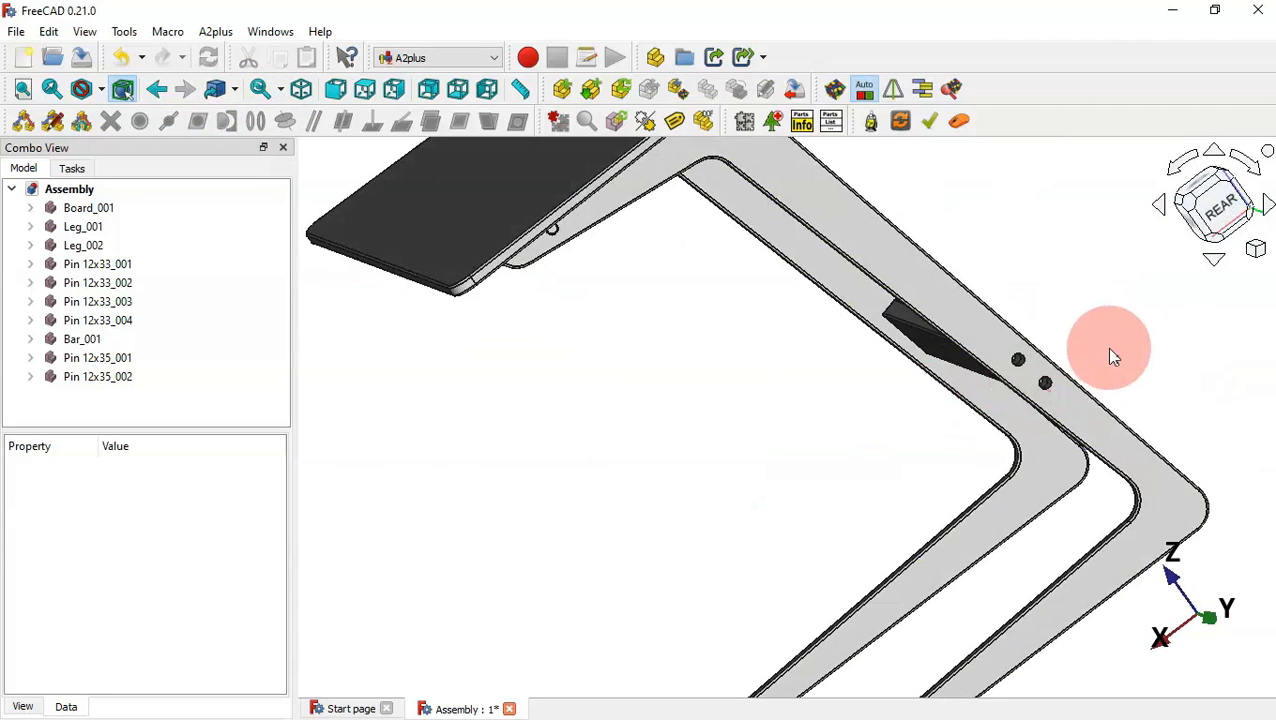
pyautogui.scroll(2, 1110, 354)
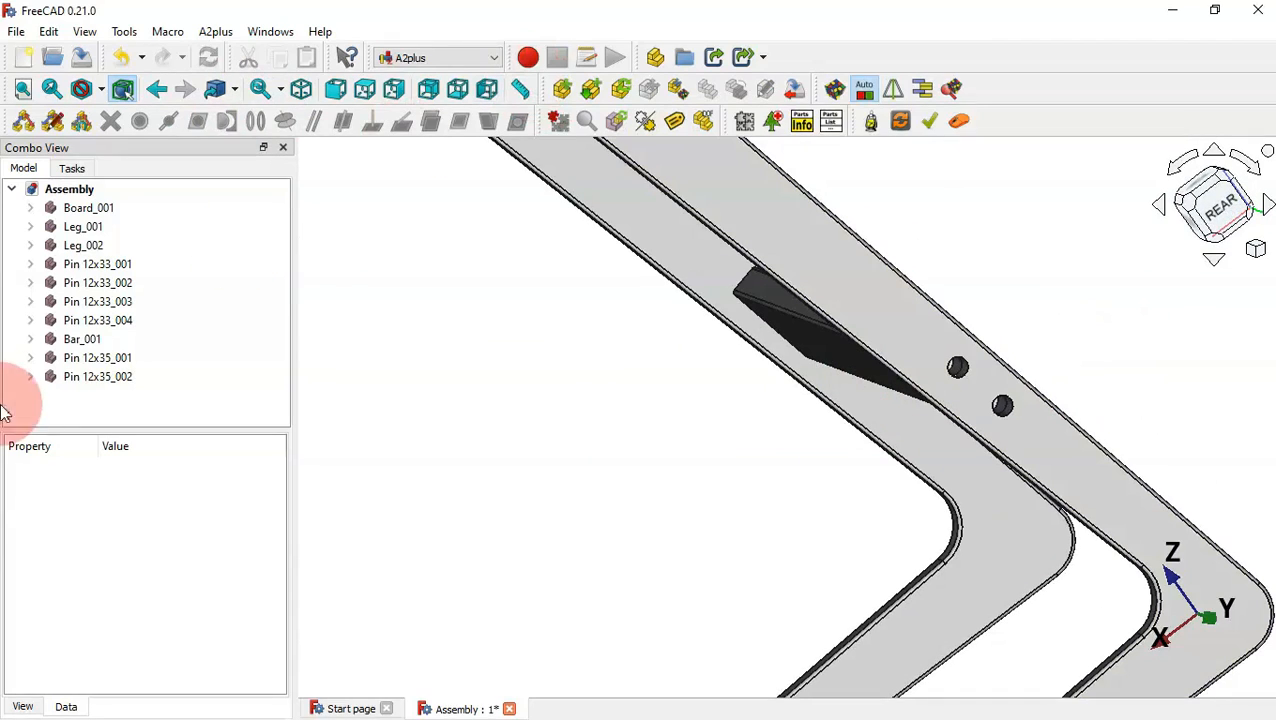
pyautogui.click(94, 378)
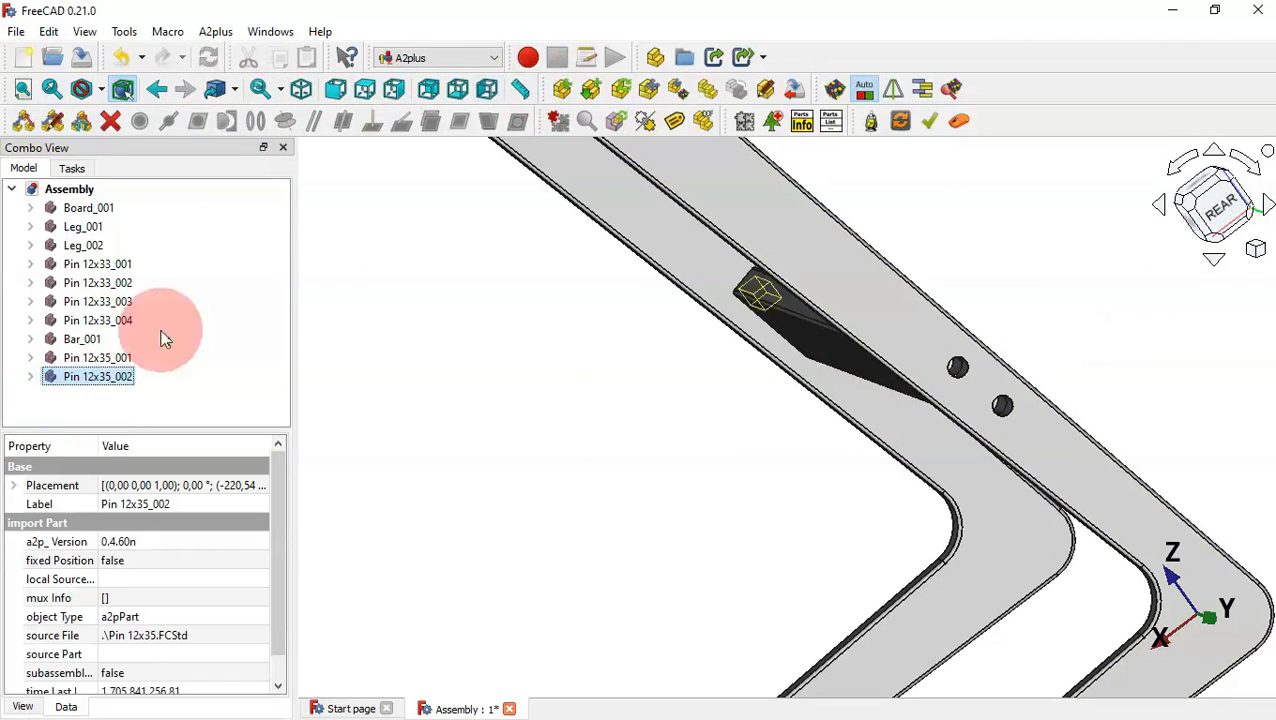
pyautogui.click(705, 88)
pyautogui.click(1085, 322)
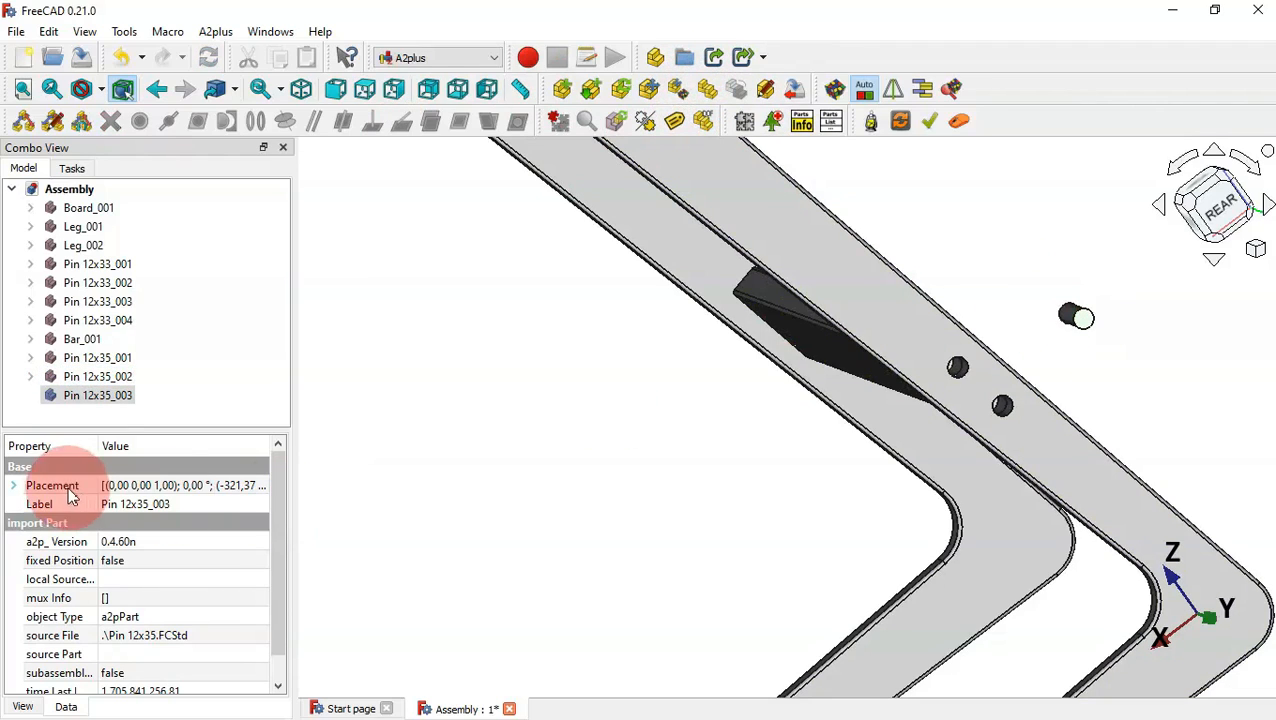
# Set the placement angle of the copied pin Pin 12x35_003 to 180° about its Z axis
pyautogui.click(14, 488)
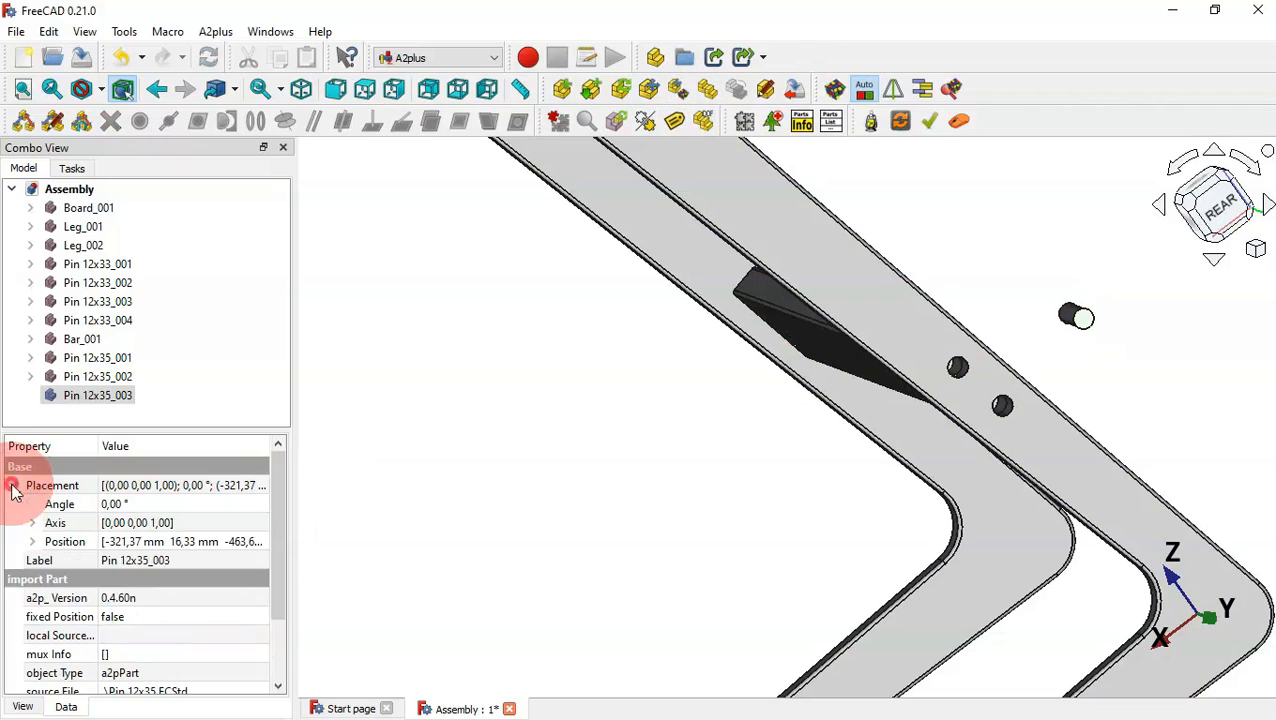
pyautogui.click(202, 502)
pyautogui.scroll(1, 205, 503)
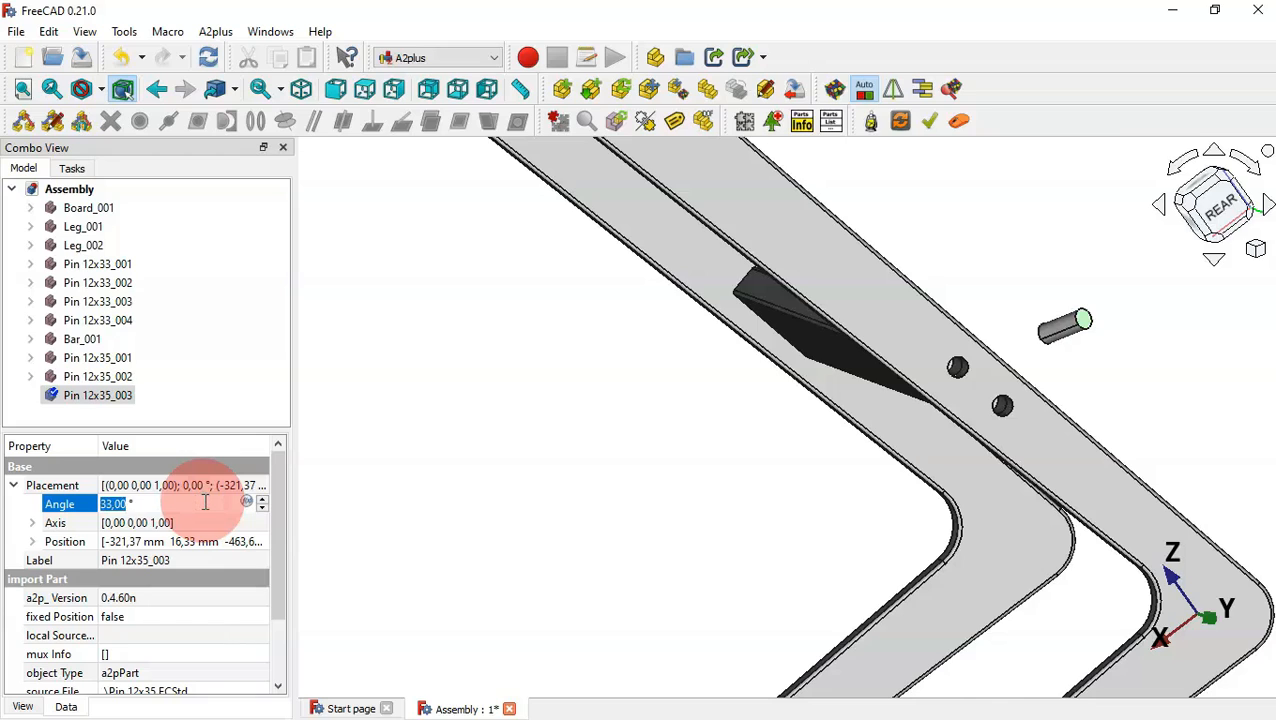
pyautogui.press('Return')
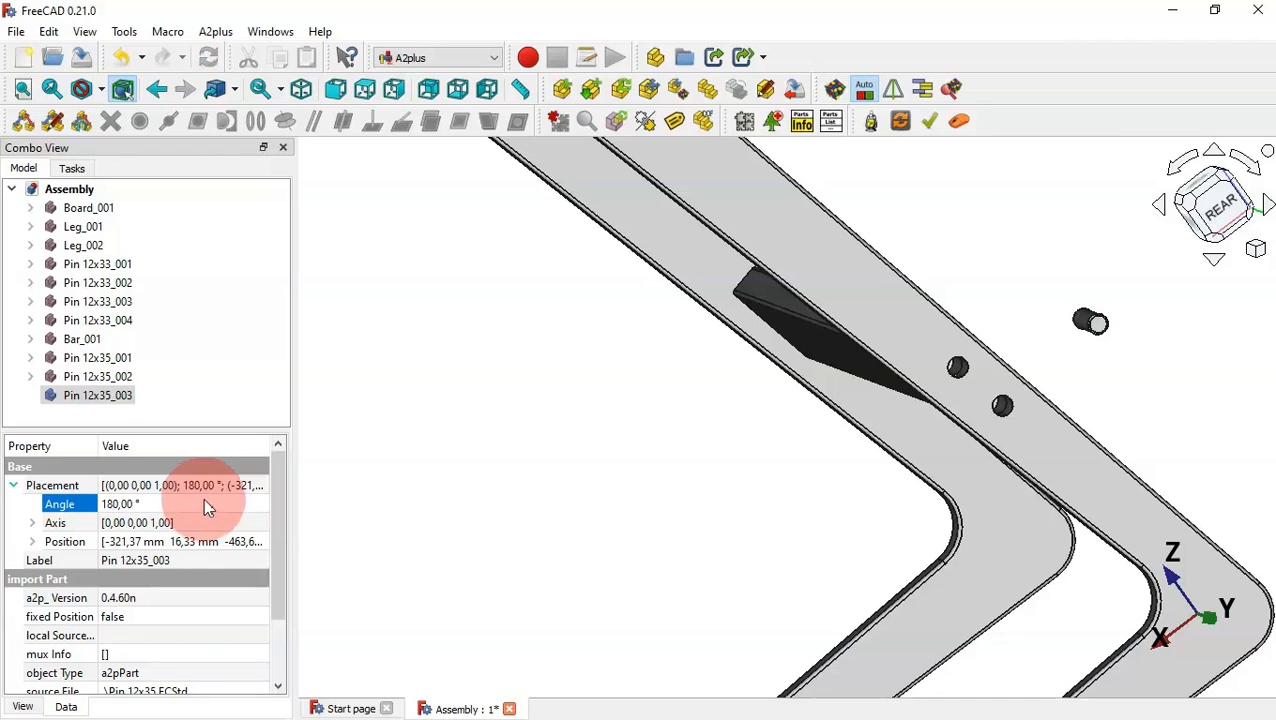
# Join the rotated pin's outer end edge to the upper hole of the rear leg's lower pair with a circular-edge constraint
pyautogui.scroll(5, 1152, 330)
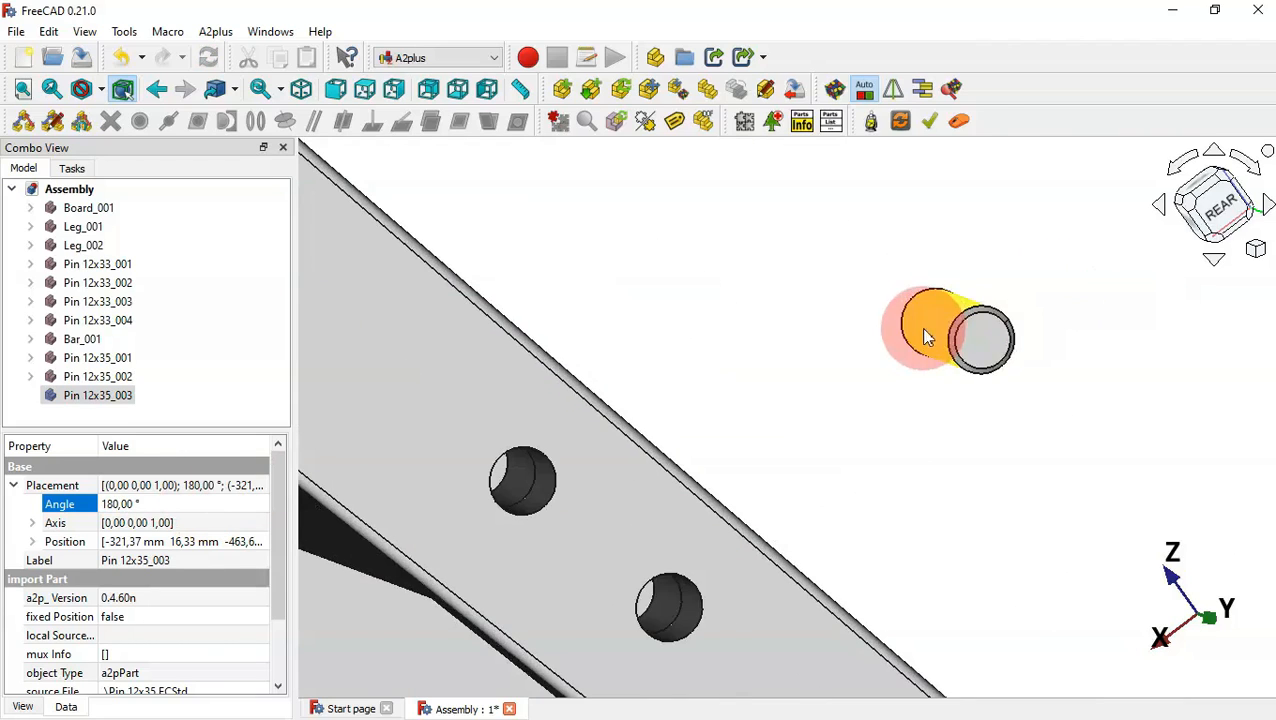
pyautogui.click(558, 482)
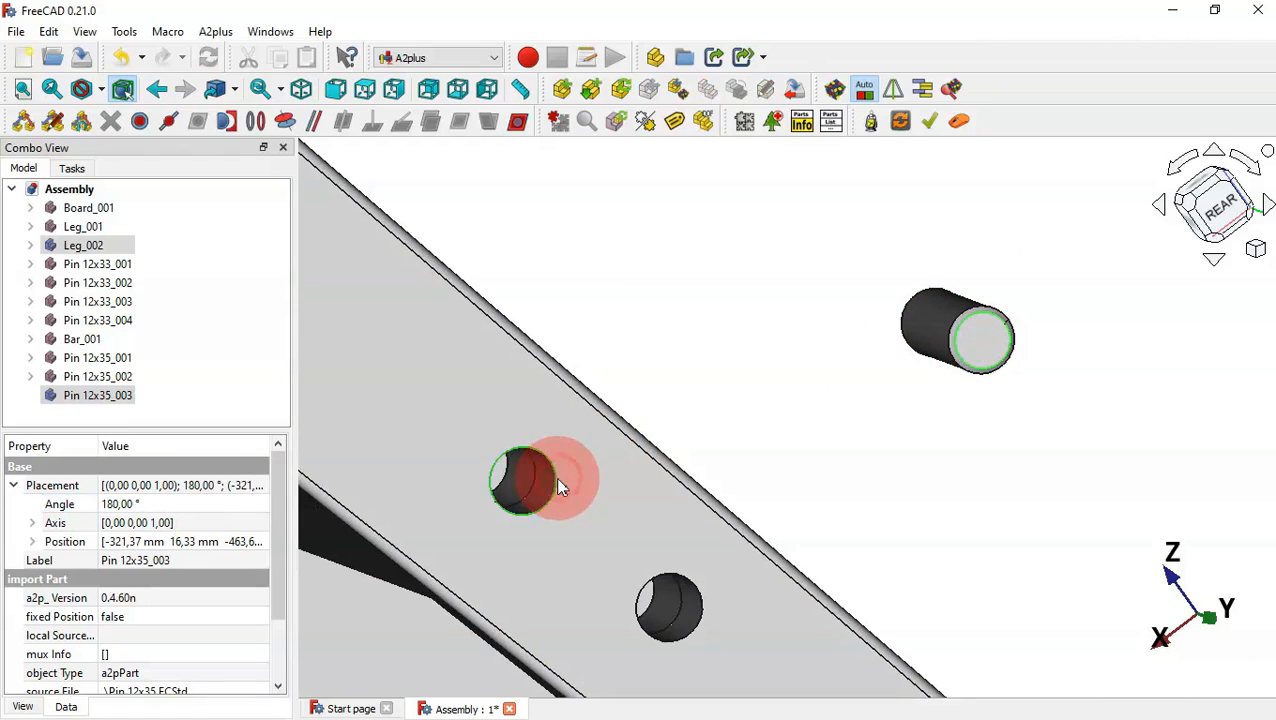
pyautogui.click(257, 128)
pyautogui.click(628, 339)
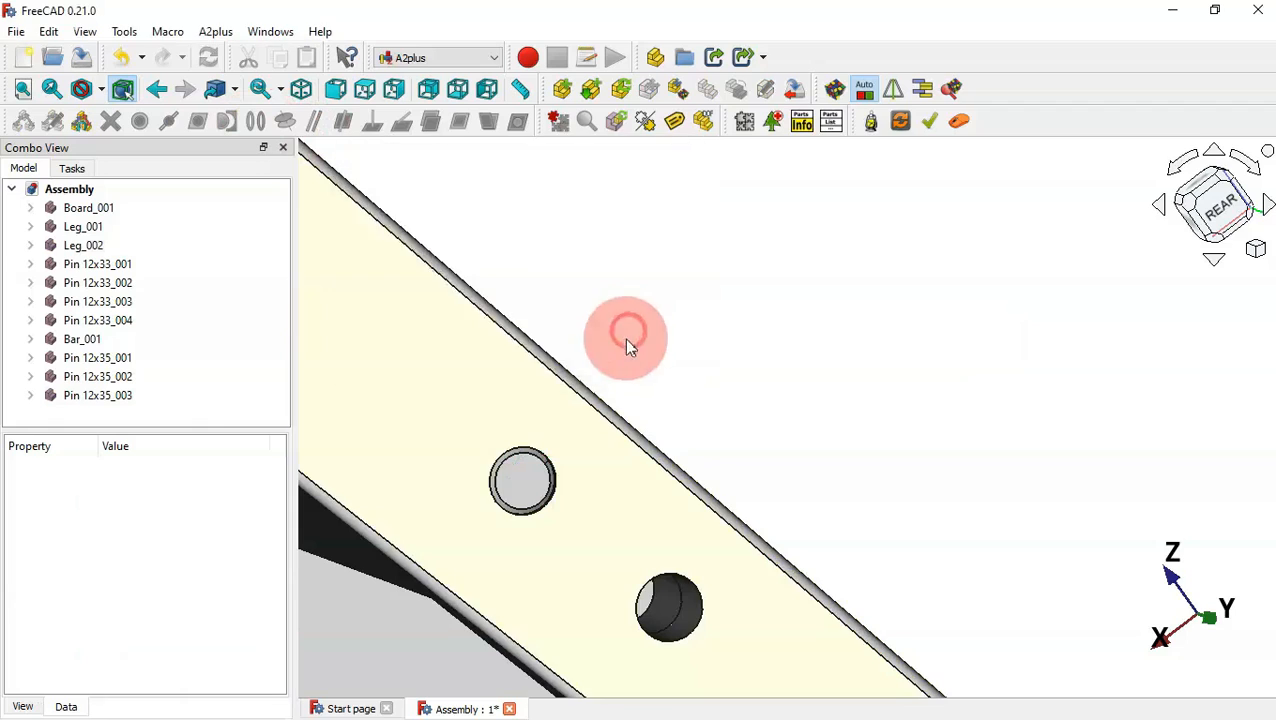
# Duplicate the pin seated in the rear leg's upper hole and place the copy beside the leg
pyautogui.click(524, 487)
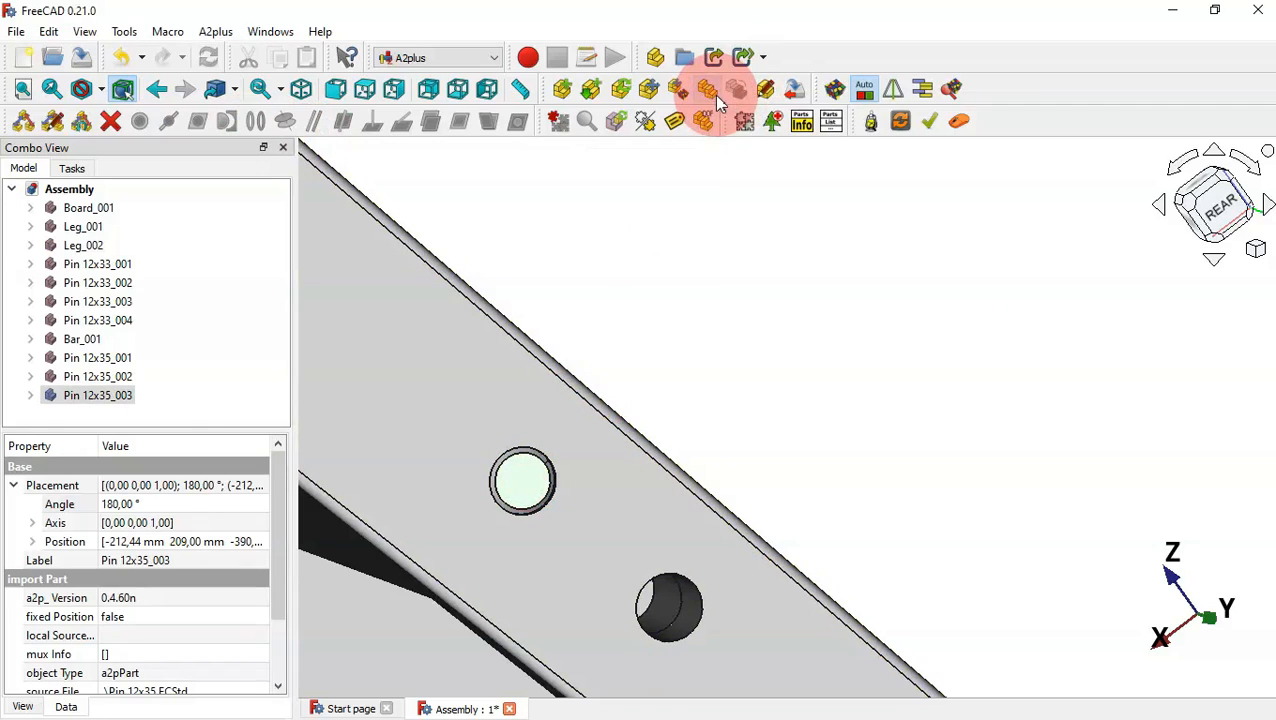
pyautogui.click(884, 302)
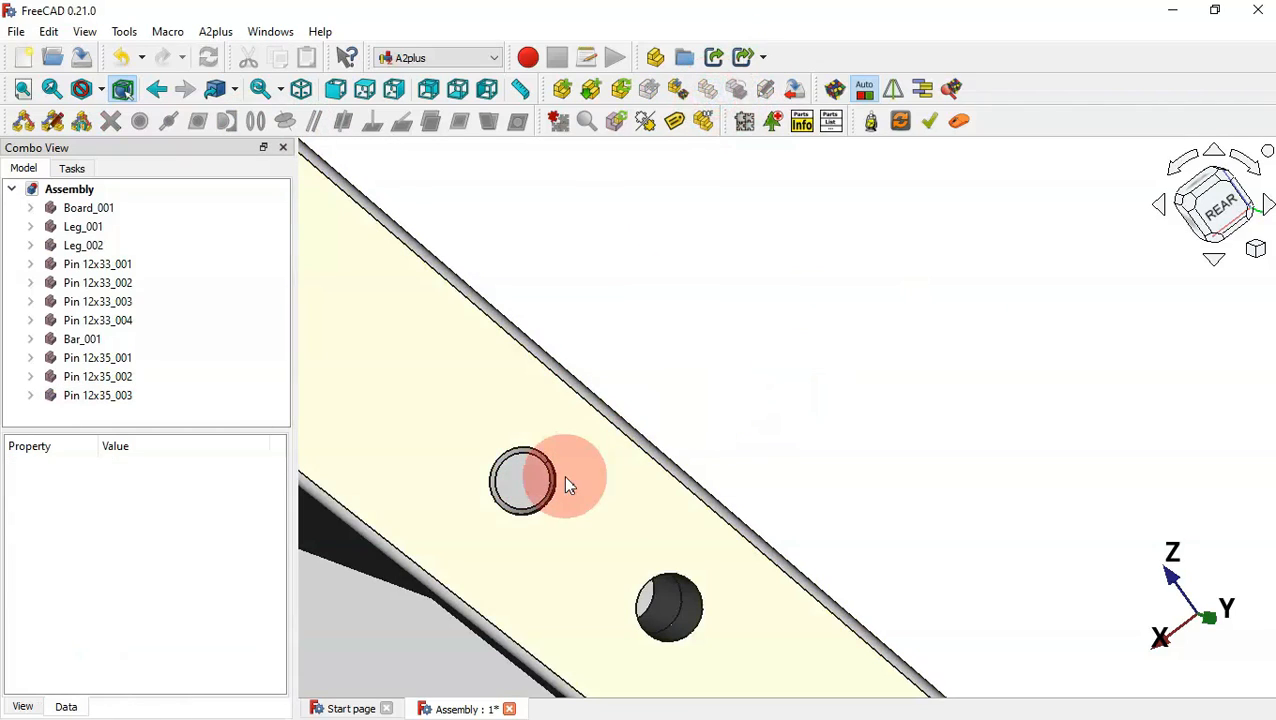
pyautogui.click(522, 473)
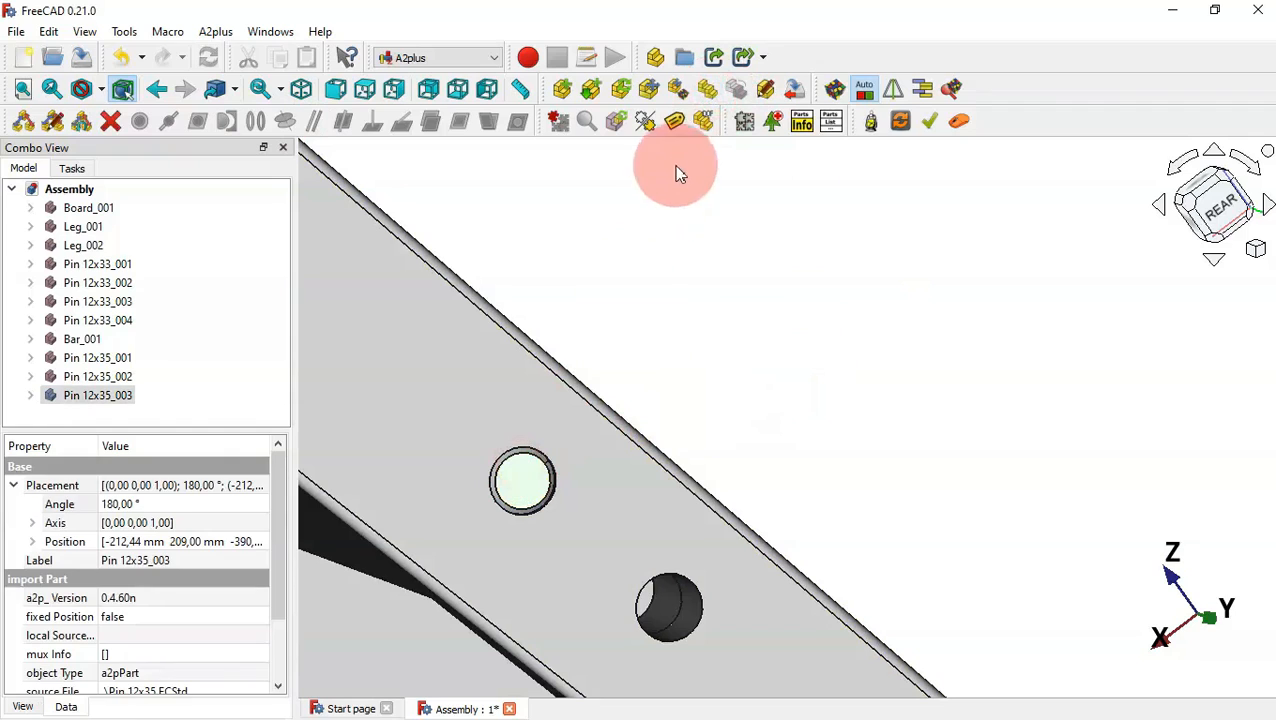
pyautogui.click(709, 99)
pyautogui.click(908, 380)
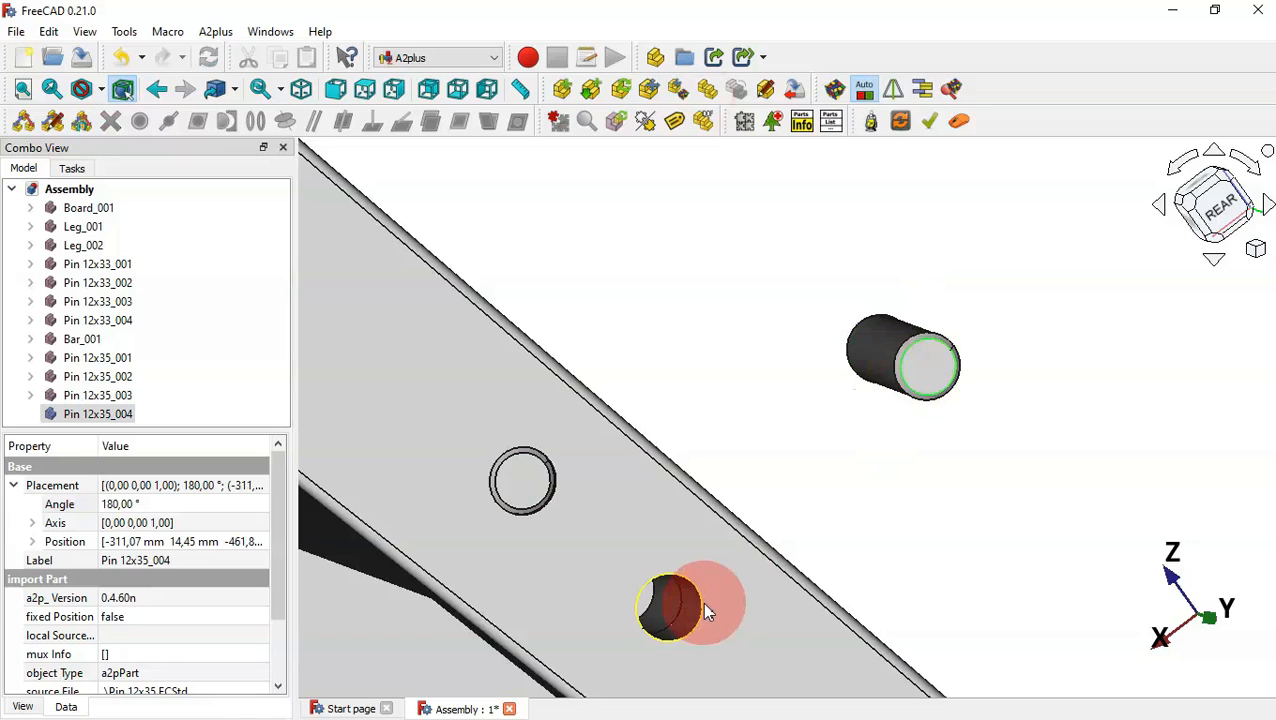
# Join the new pin copy's outer end edge to the lower hole of the rear leg's pair with a circular-edge constraint
pyautogui.click(704, 605)
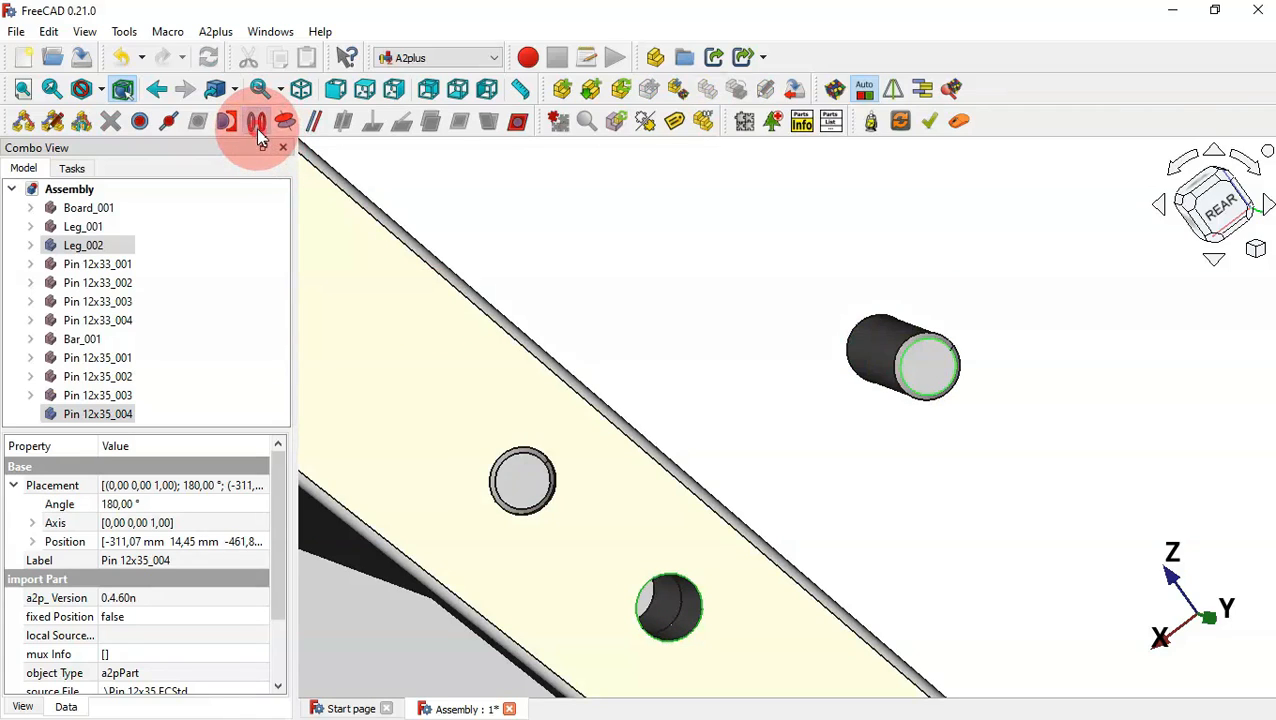
pyautogui.click(256, 124)
pyautogui.click(627, 340)
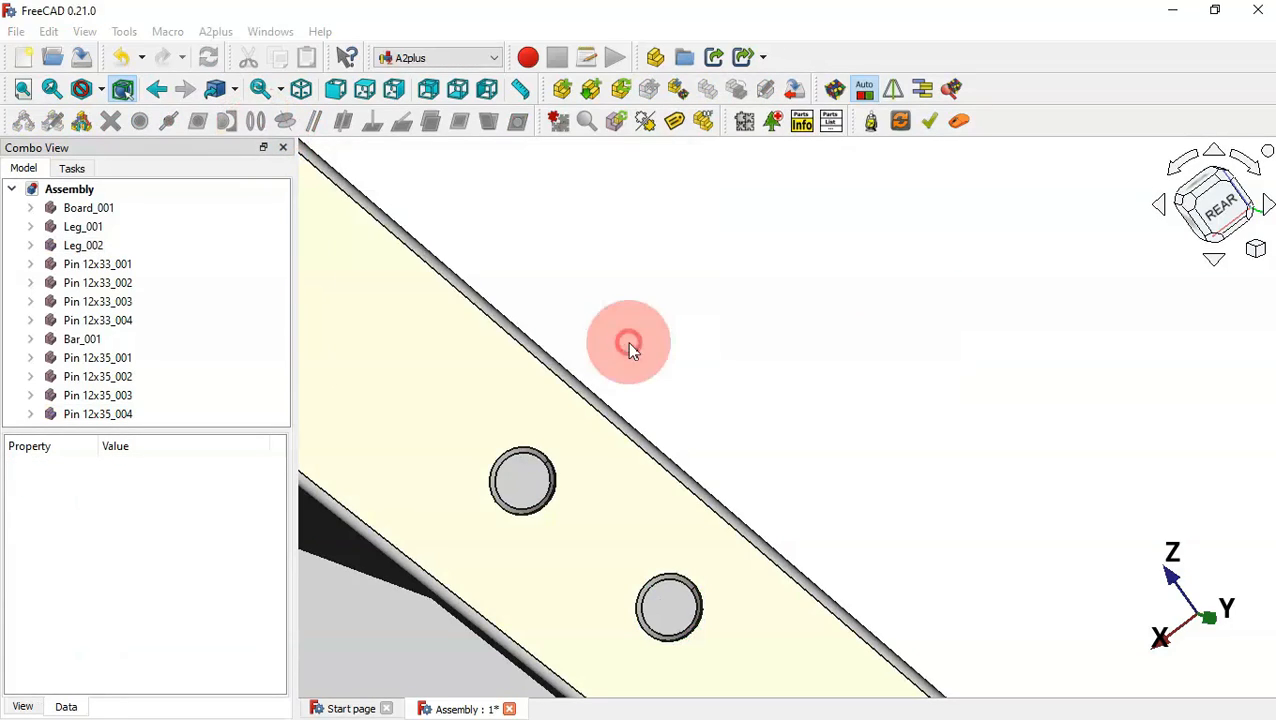
# Set the point size and line width to 1 in the display properties of all assembly parts
pyautogui.press('Home')
pyautogui.moveTo(1003, 456); pyautogui.dragTo(640, 404, button='middle')
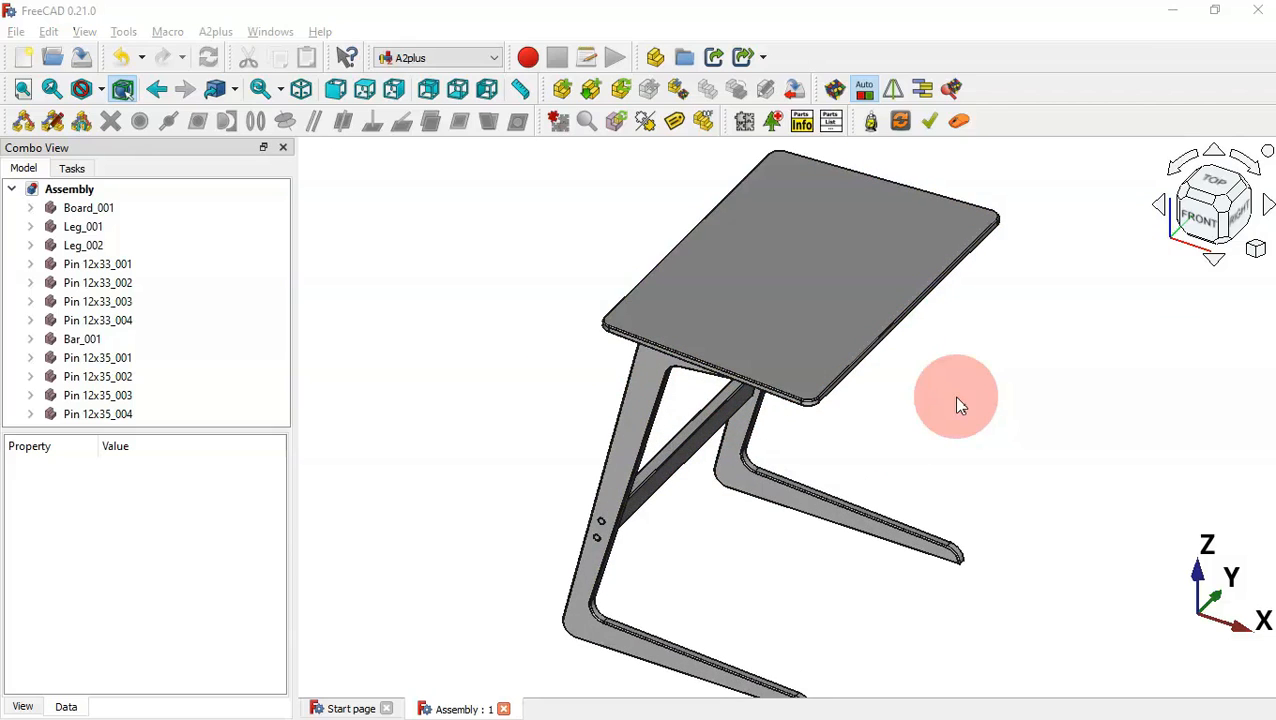
pyautogui.click(975, 378)
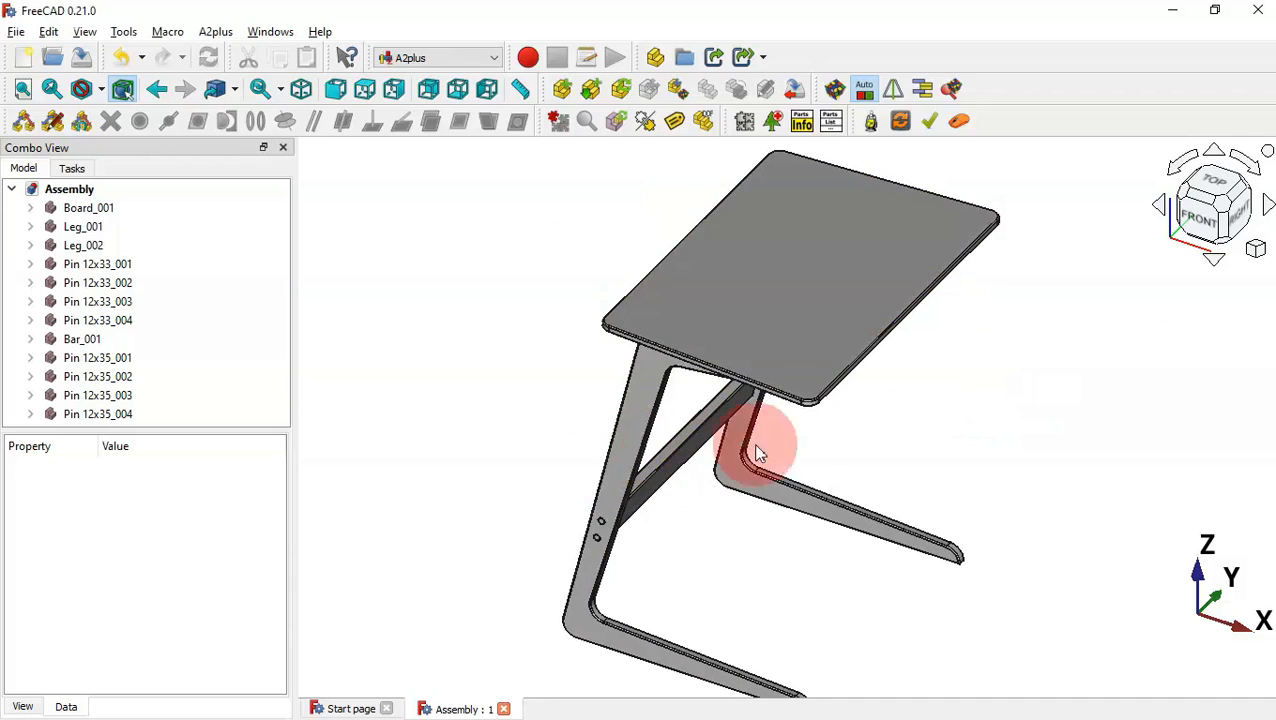
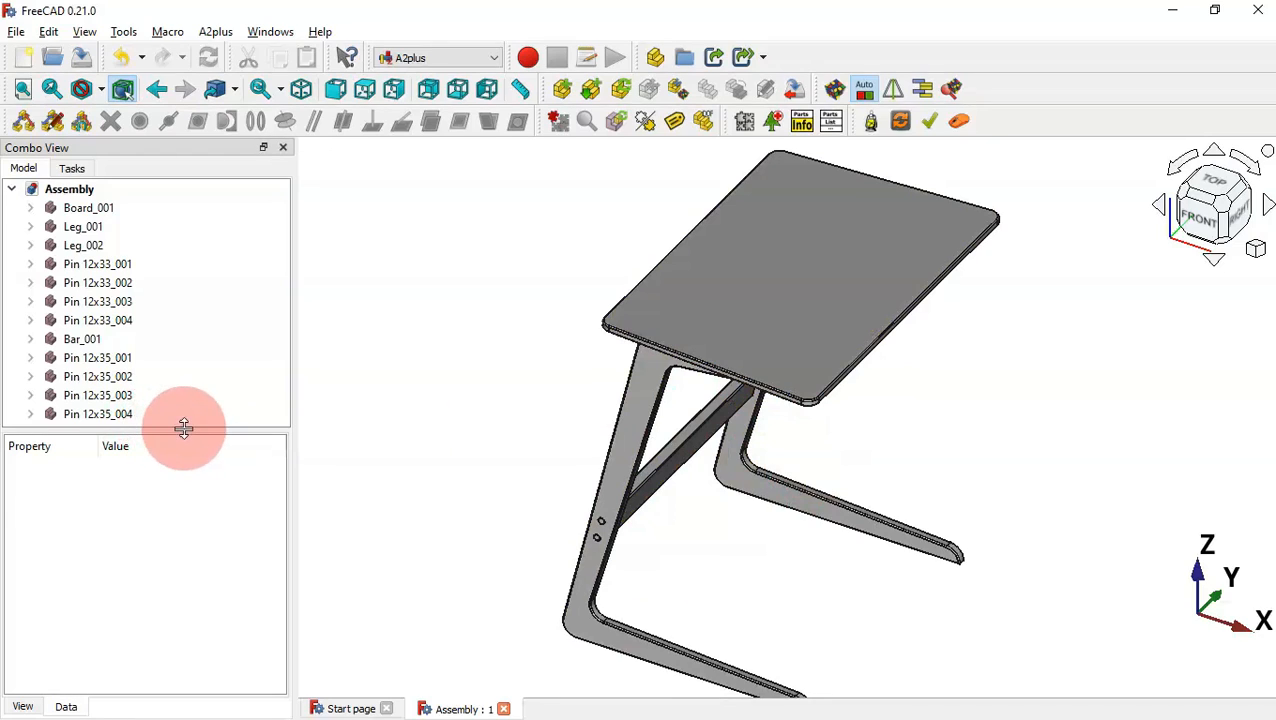
pyautogui.moveTo(184, 428); pyautogui.dragTo(185, 509)
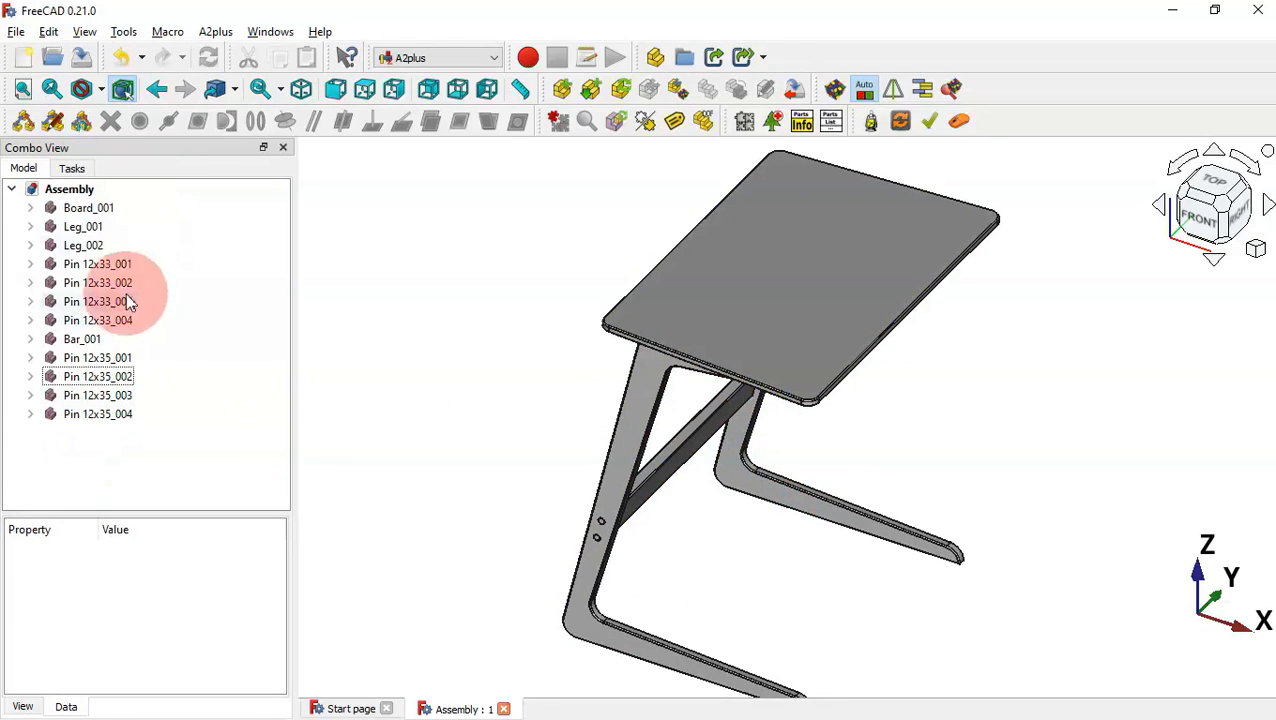
pyautogui.moveTo(89, 449); pyautogui.dragTo(118, 218)
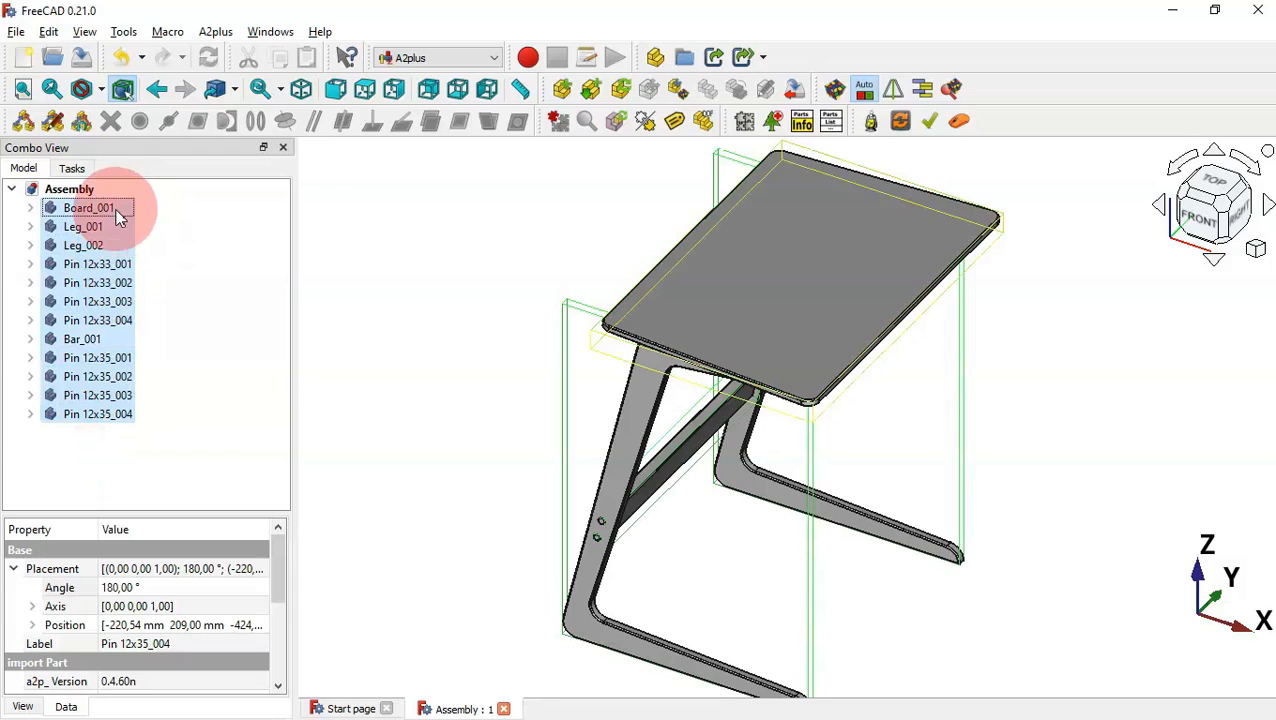
pyautogui.rightClick(89, 312)
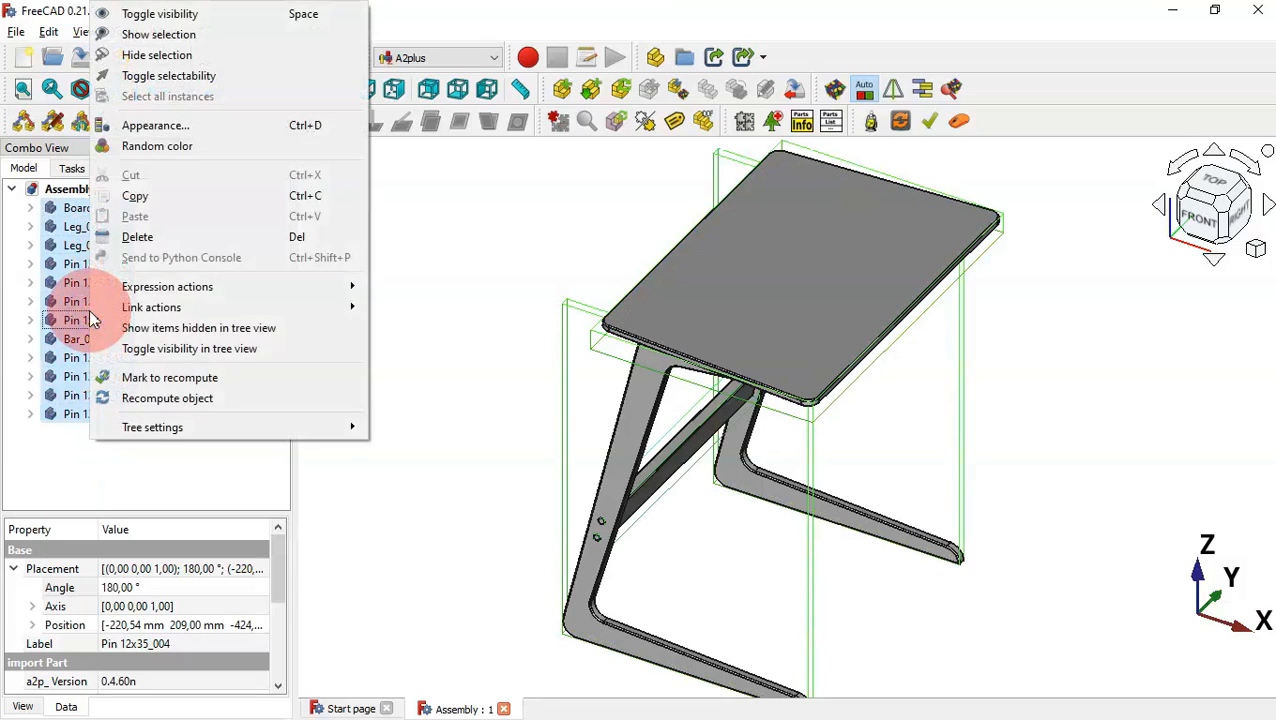
pyautogui.click(284, 126)
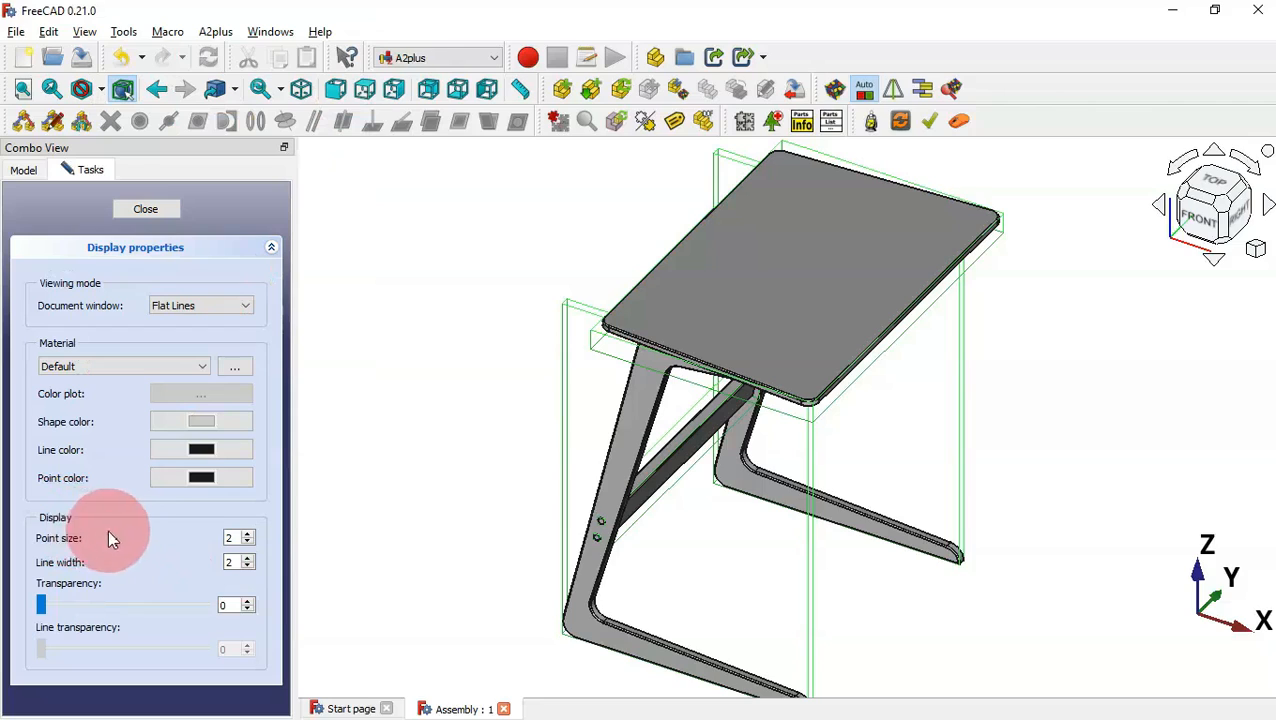
pyautogui.click(248, 567)
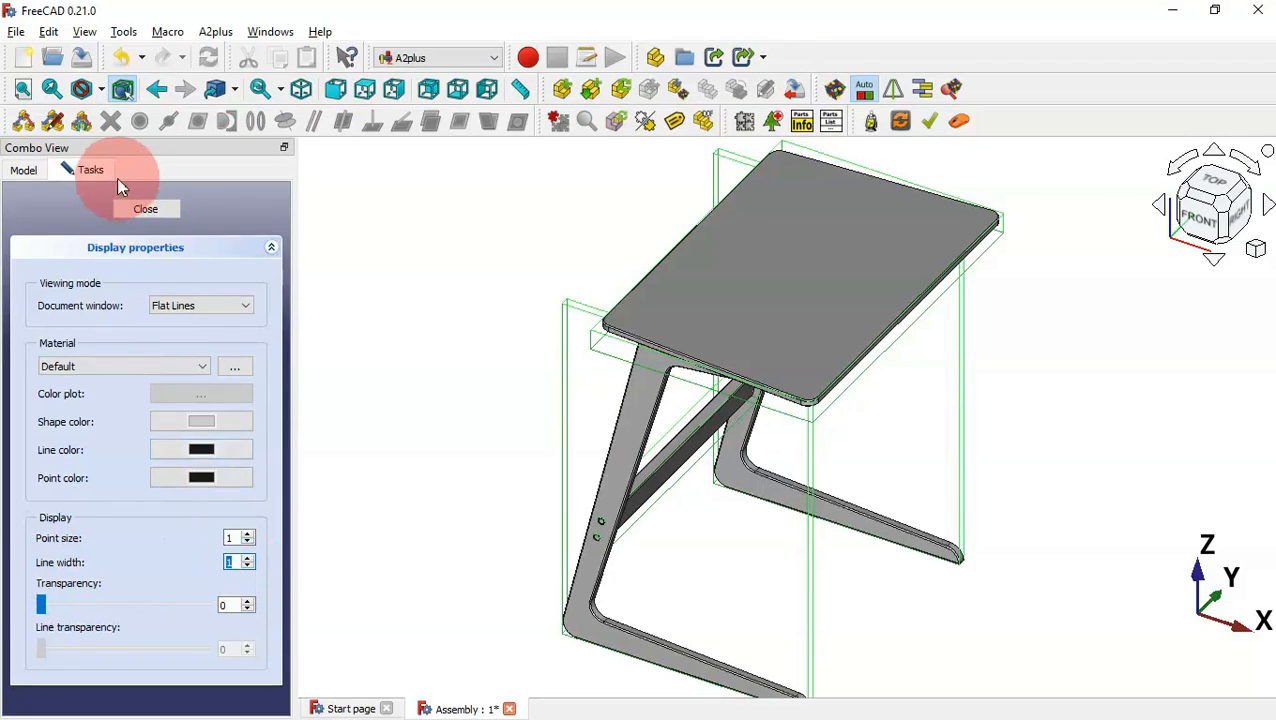
pyautogui.click(148, 208)
pyautogui.click(542, 317)
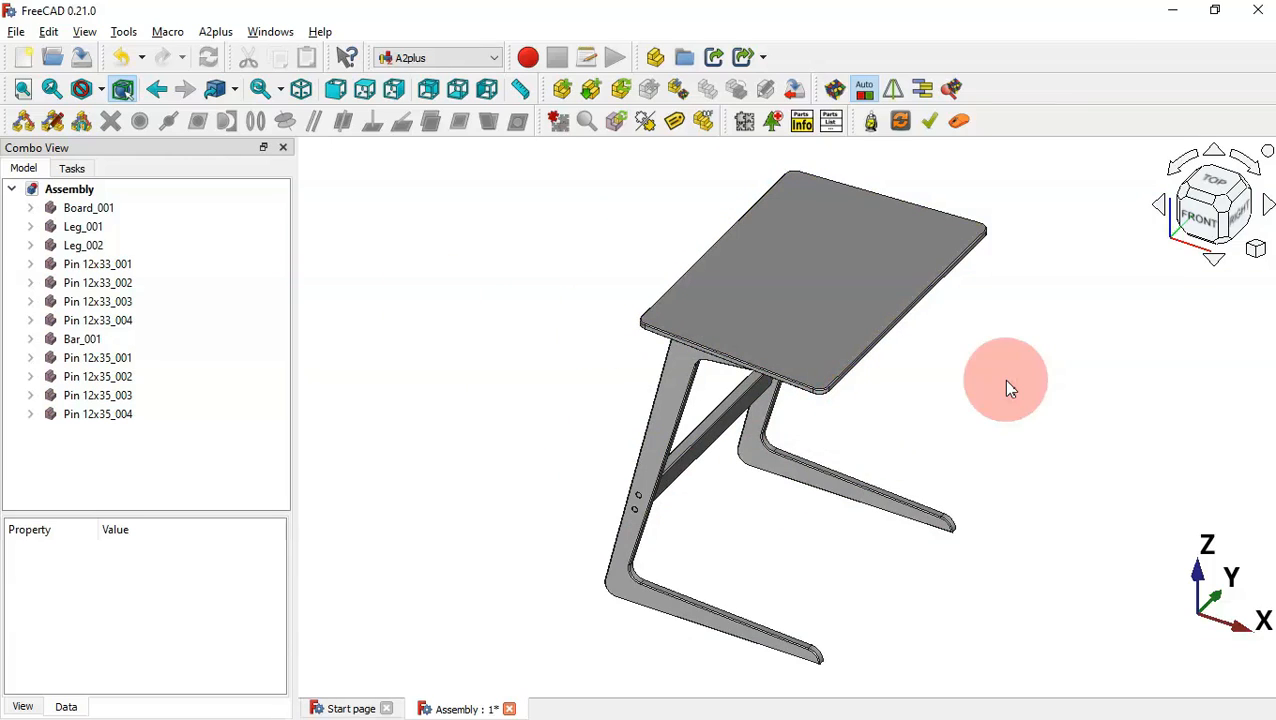
# Start texture mapping on the table assembly with the metal.jpg image and inspect the tabletop up close
pyautogui.click(84, 32)
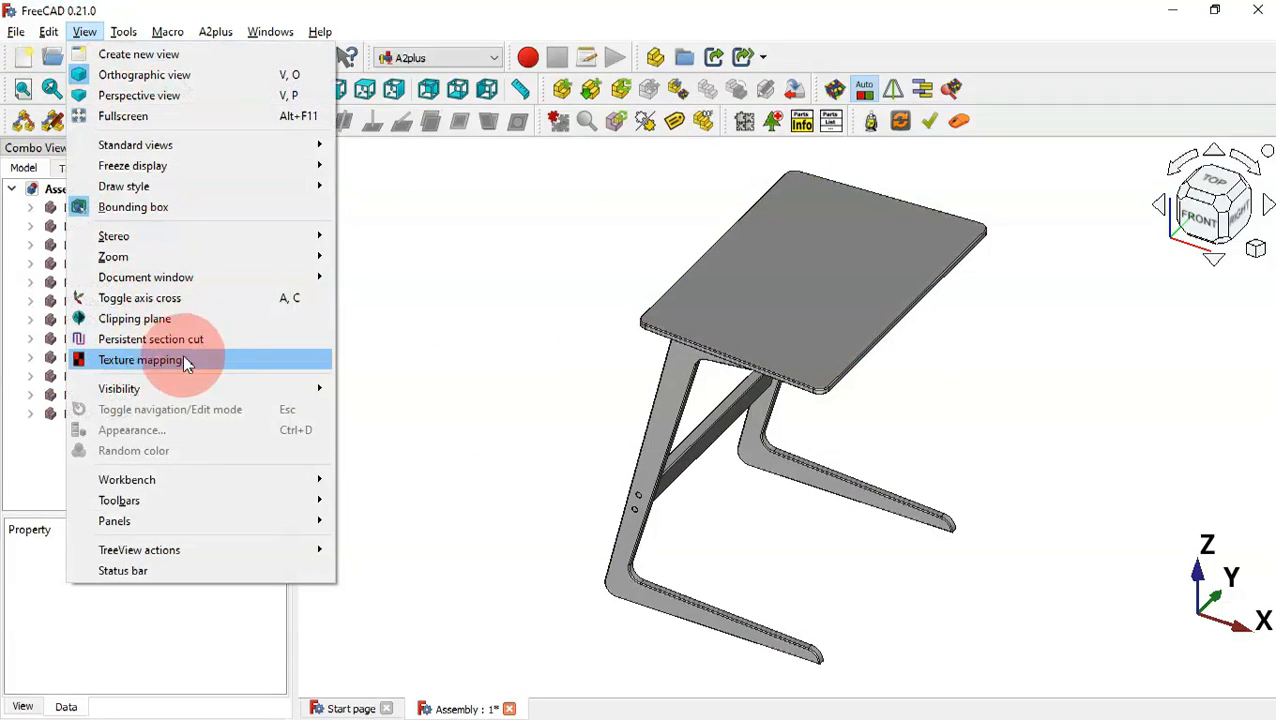
pyautogui.click(266, 362)
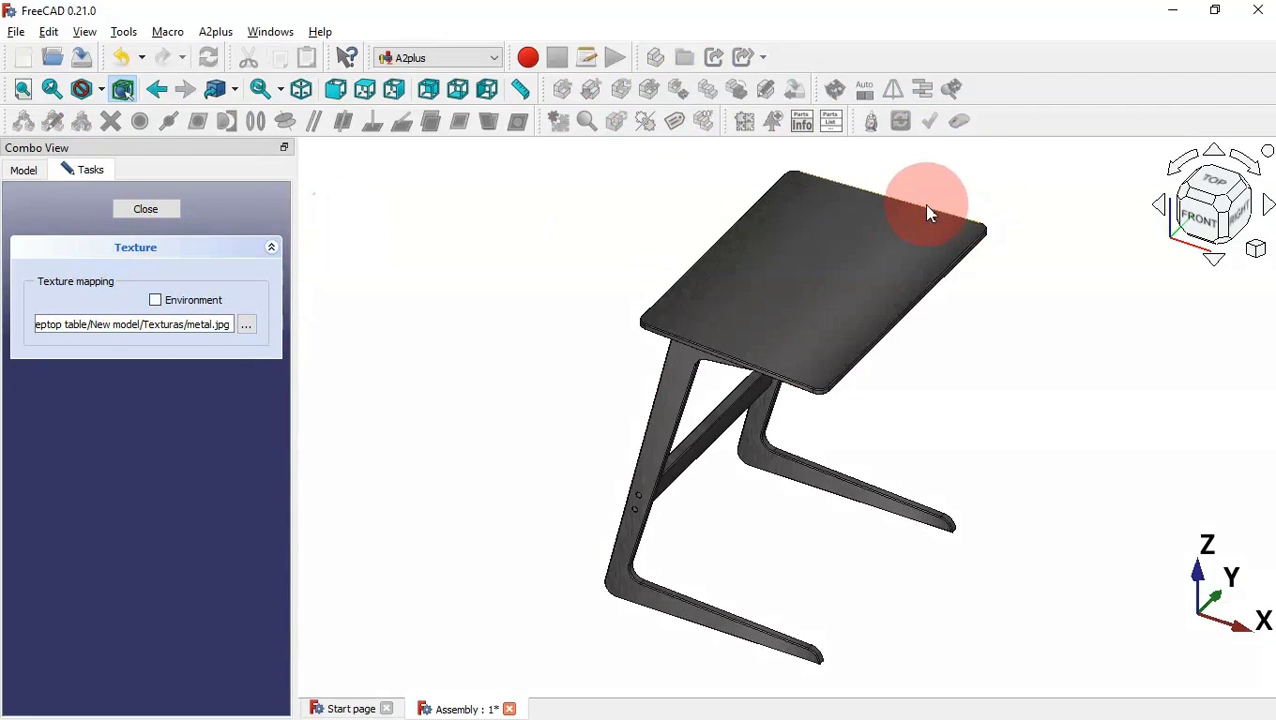
pyautogui.scroll(5, 927, 212)
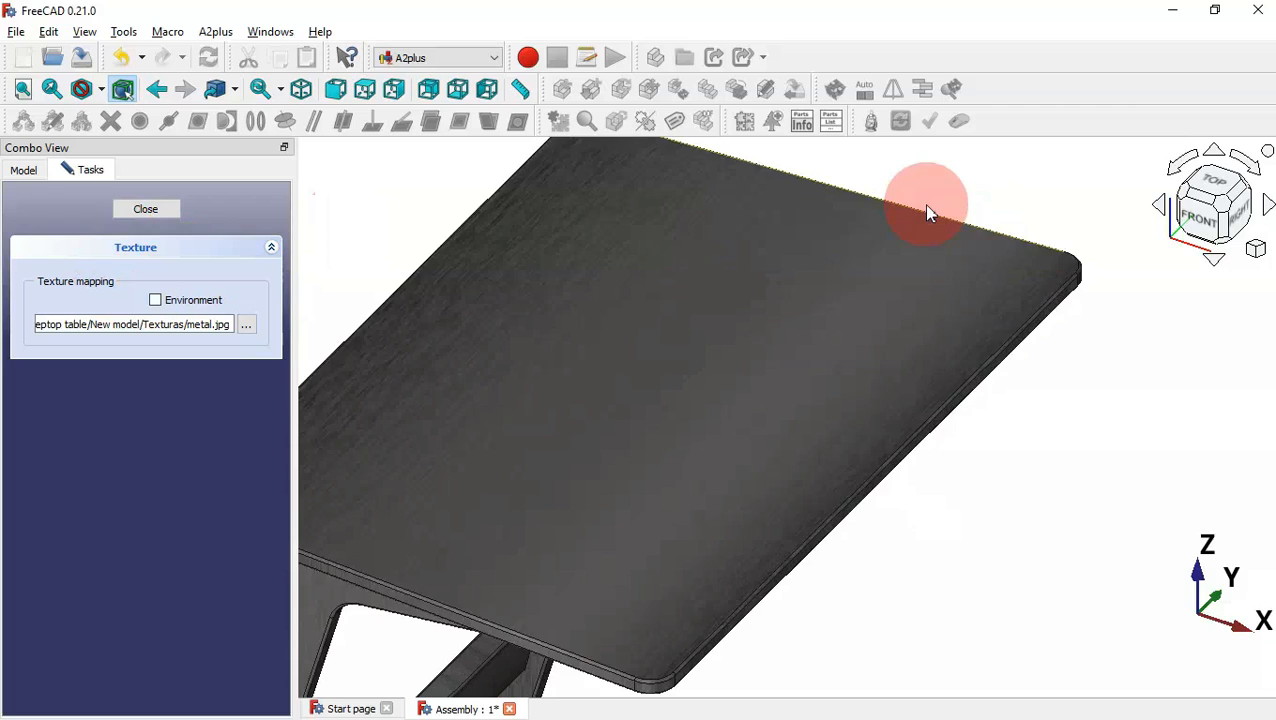
pyautogui.scroll(-5, 928, 273)
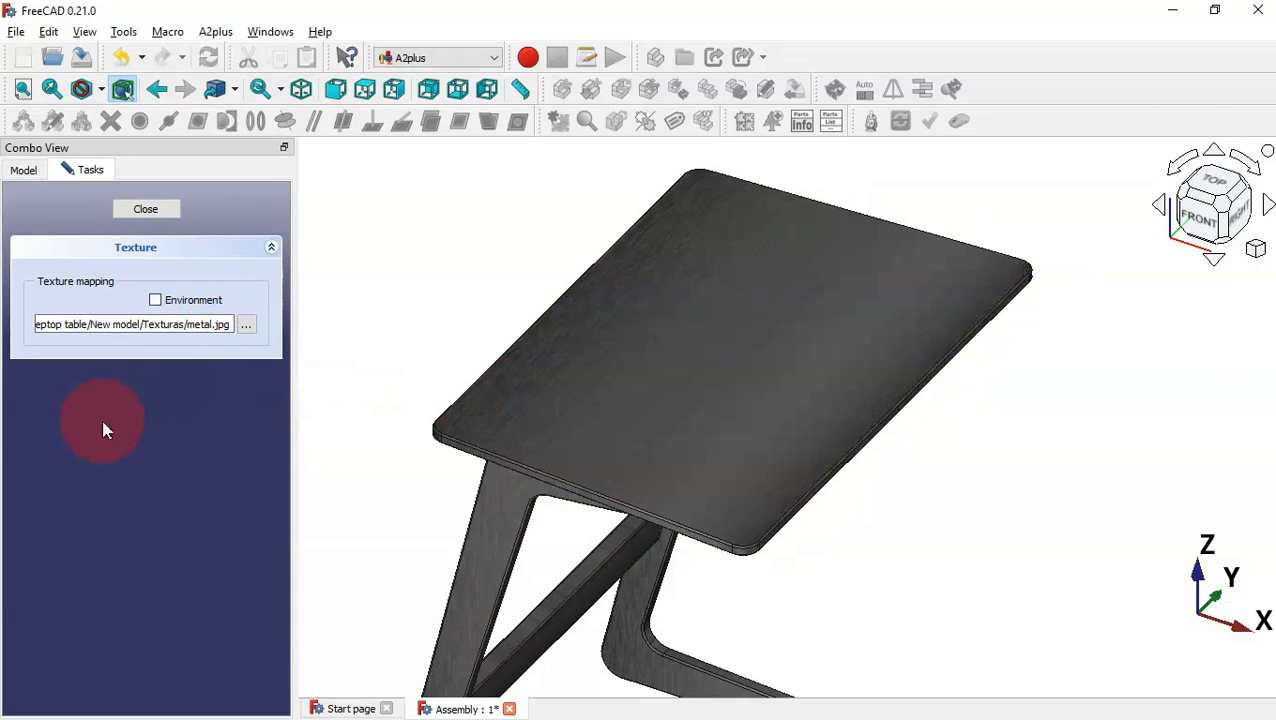
# Map the w3.jpg dark wood texture onto the table and view it from the side
pyautogui.click(247, 326)
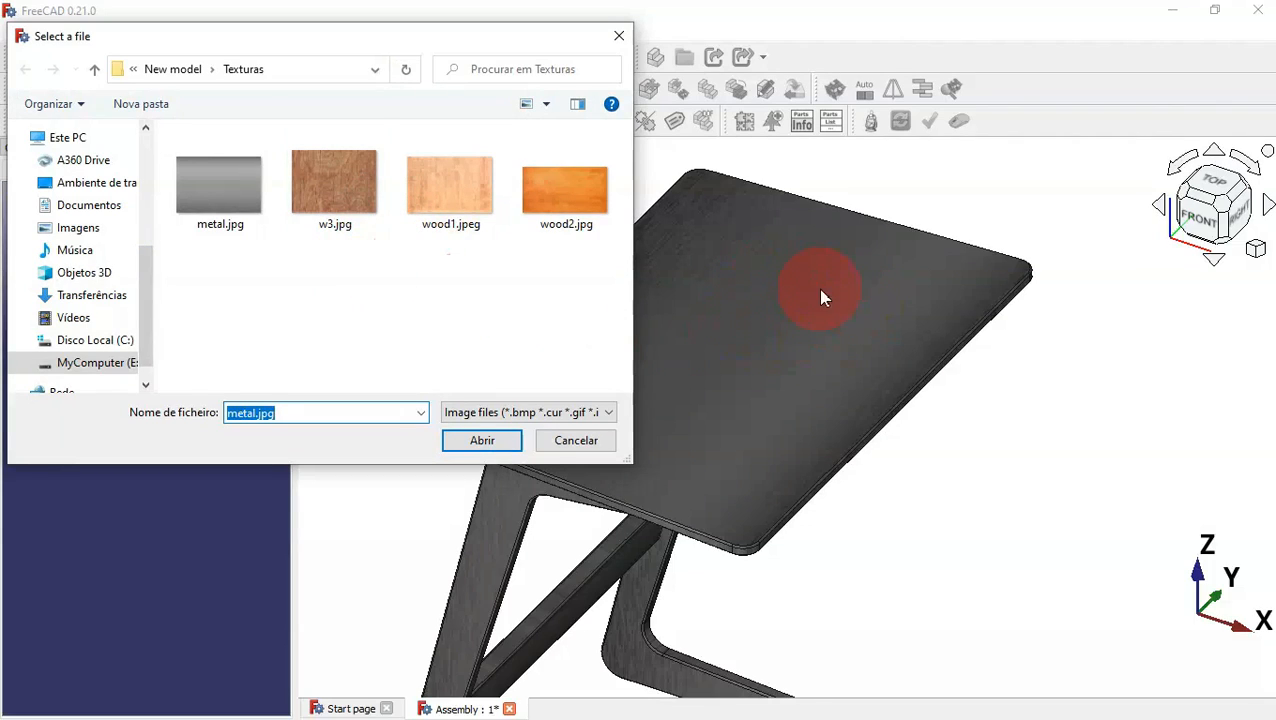
pyautogui.click(344, 201)
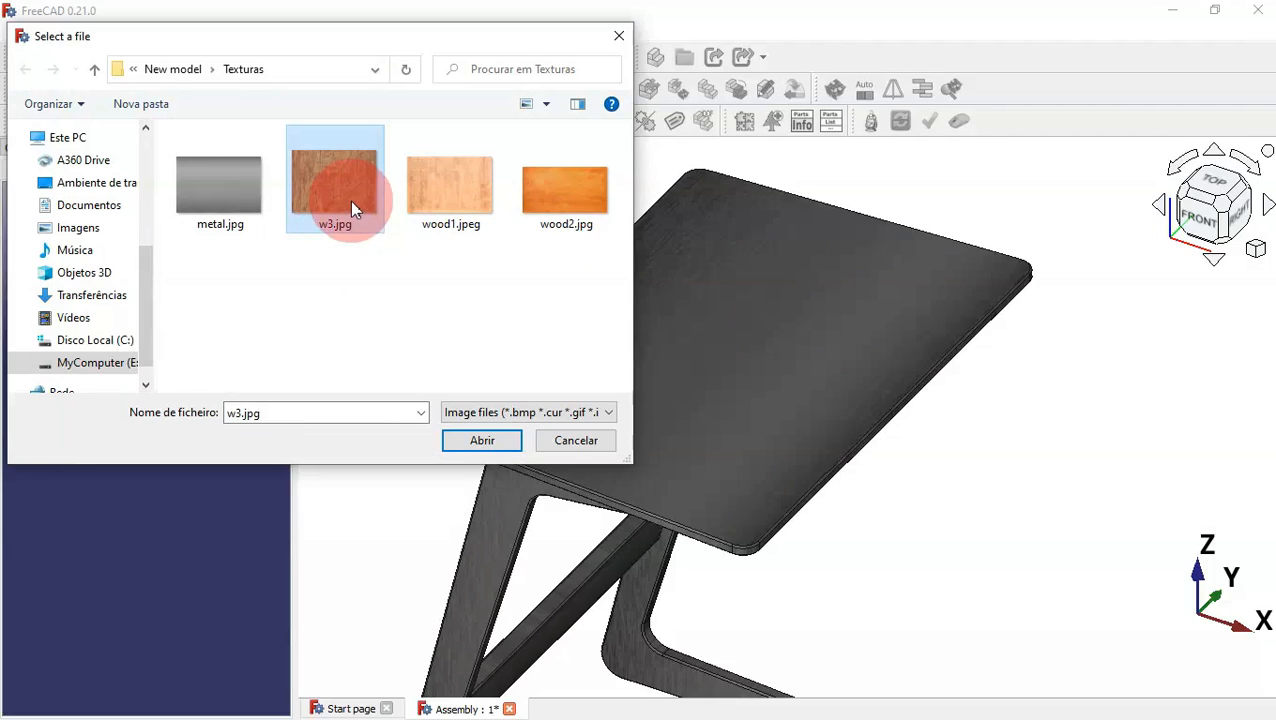
pyautogui.click(484, 443)
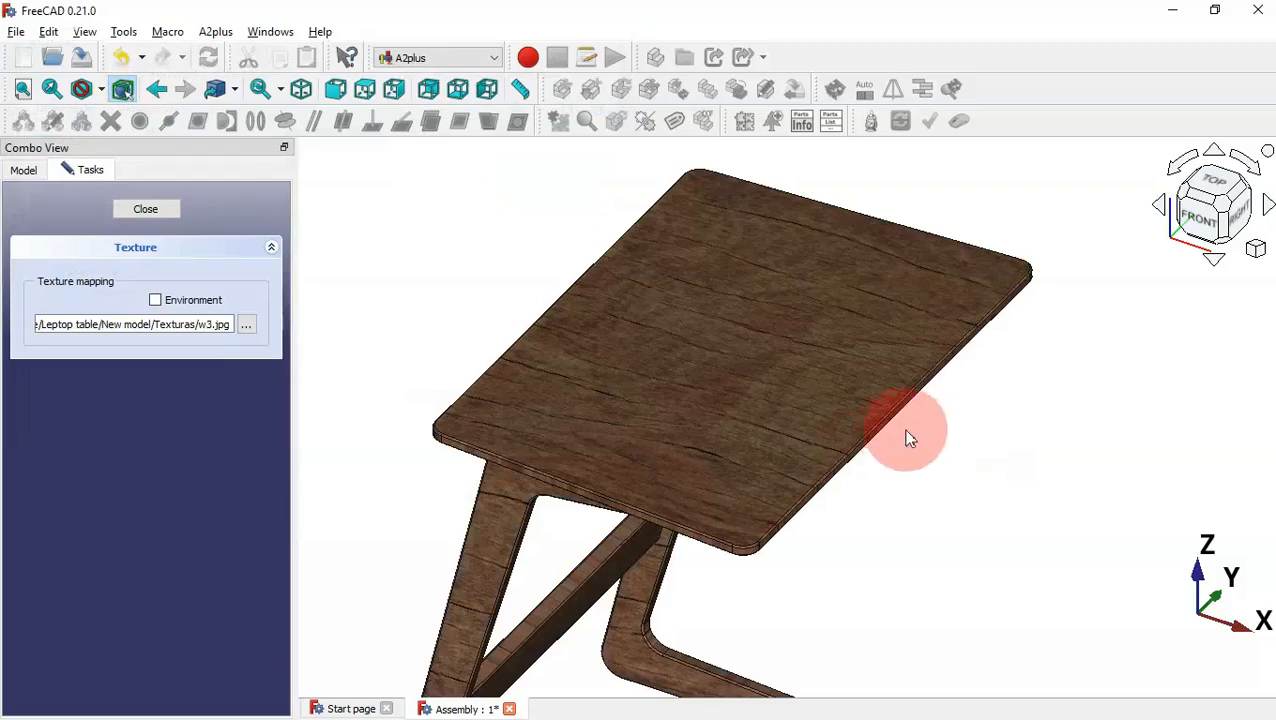
pyautogui.moveTo(1034, 436); pyautogui.dragTo(525, 430, button='middle')
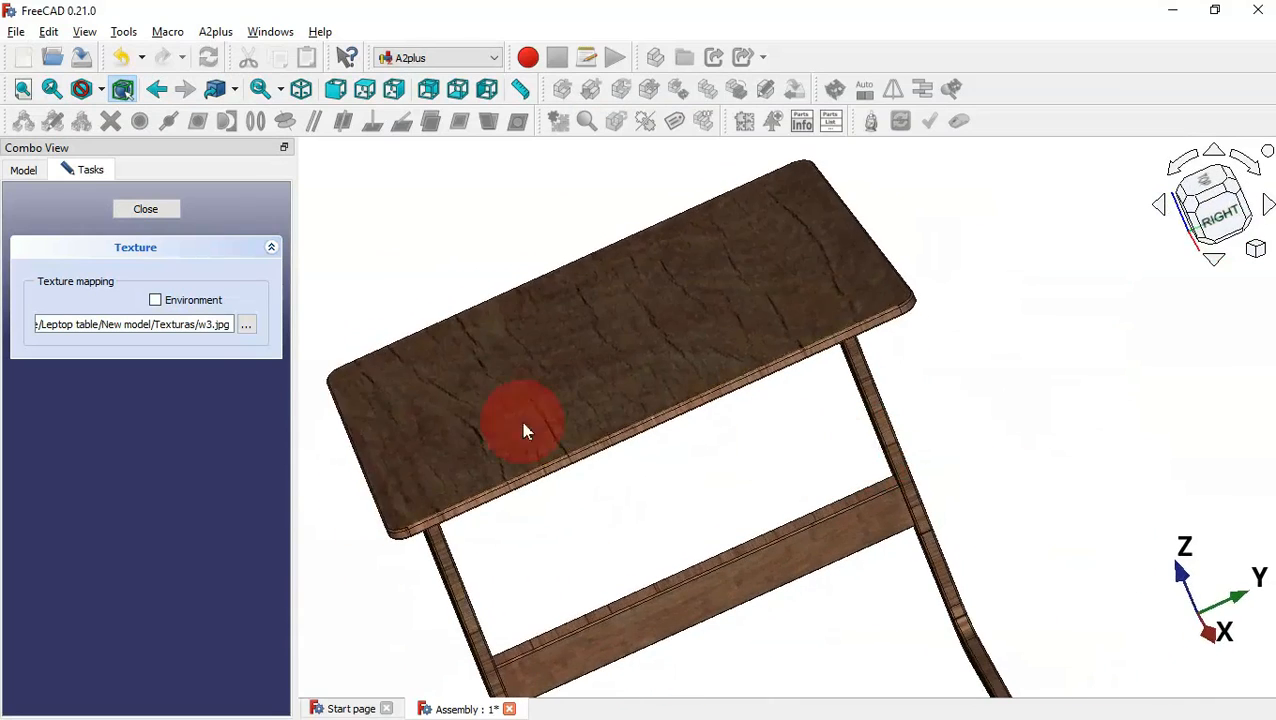
# Change the table's mapped texture to wood1.jpeg and inspect the result in the home view
pyautogui.click(248, 325)
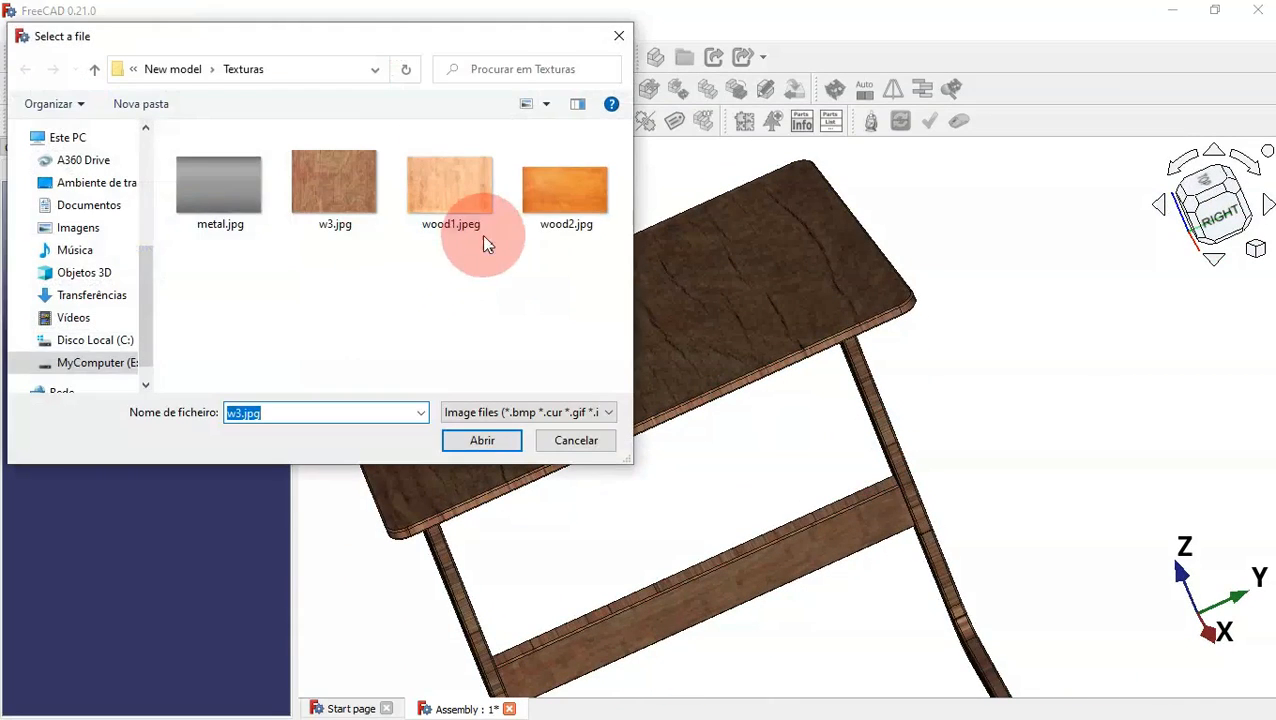
pyautogui.click(437, 187)
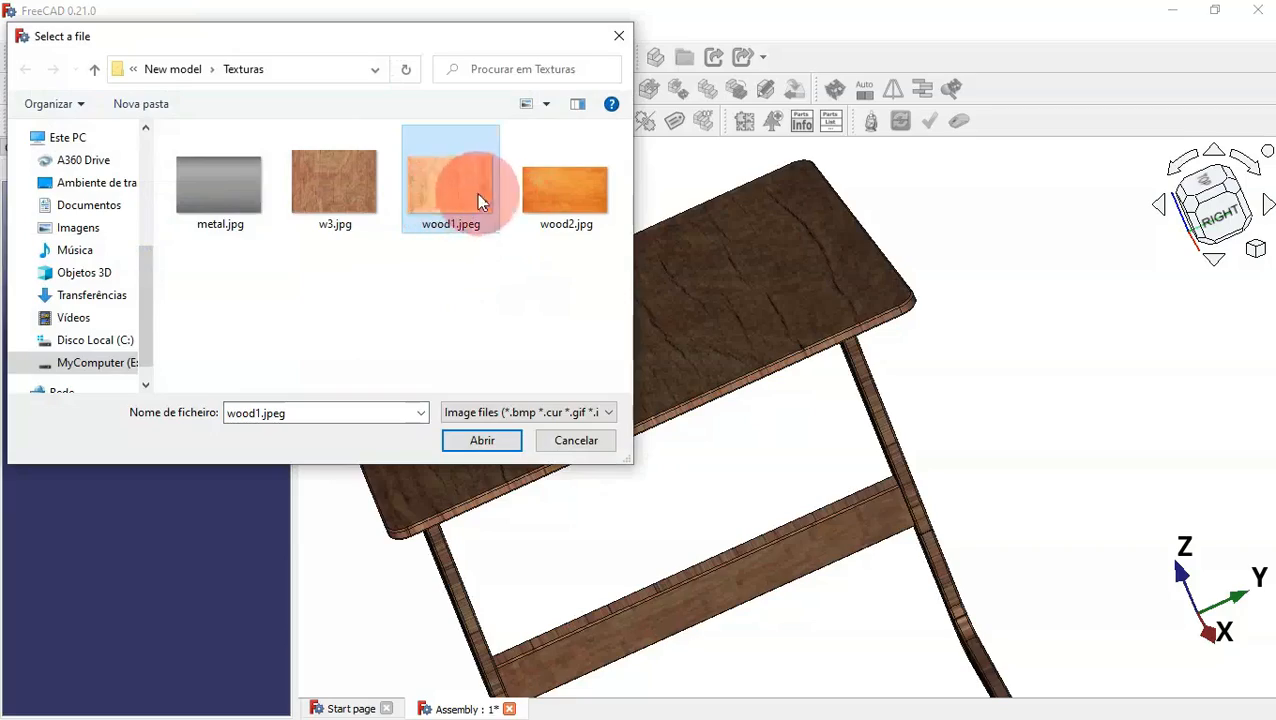
pyautogui.click(498, 447)
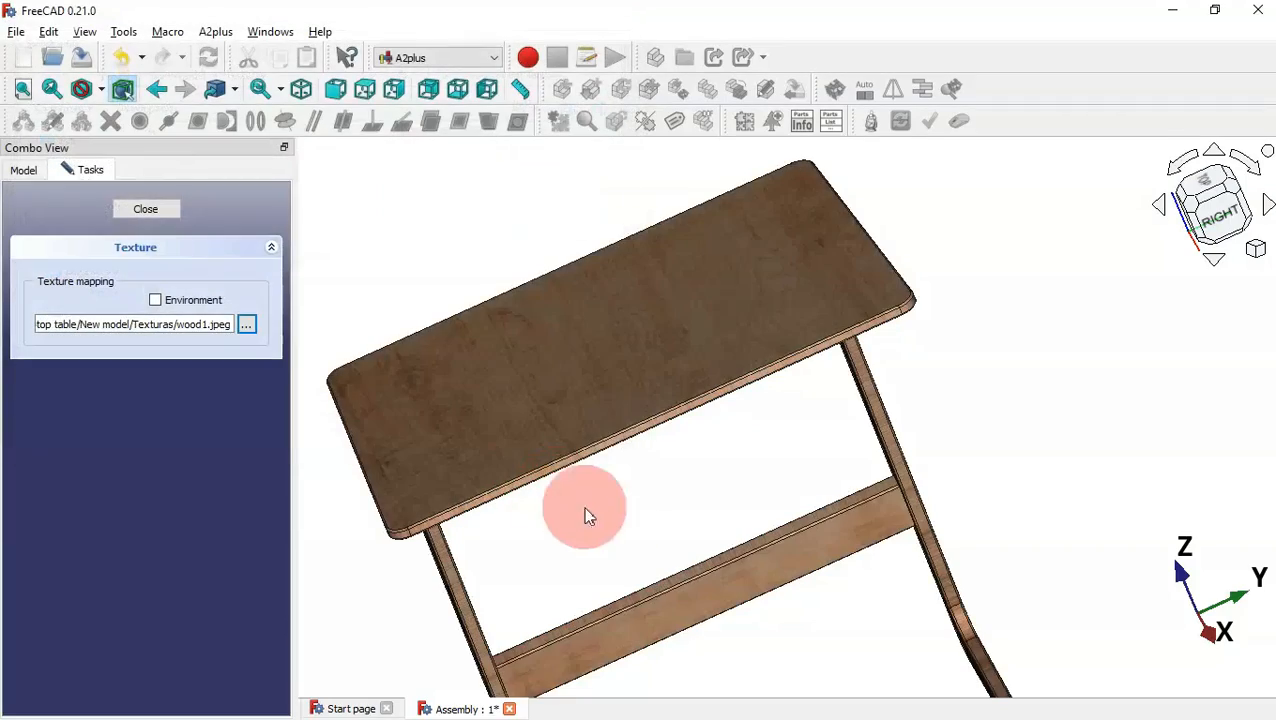
pyautogui.moveTo(575, 537); pyautogui.dragTo(876, 528, button='middle')
pyautogui.press('Home')
pyautogui.scroll(5, 978, 287)
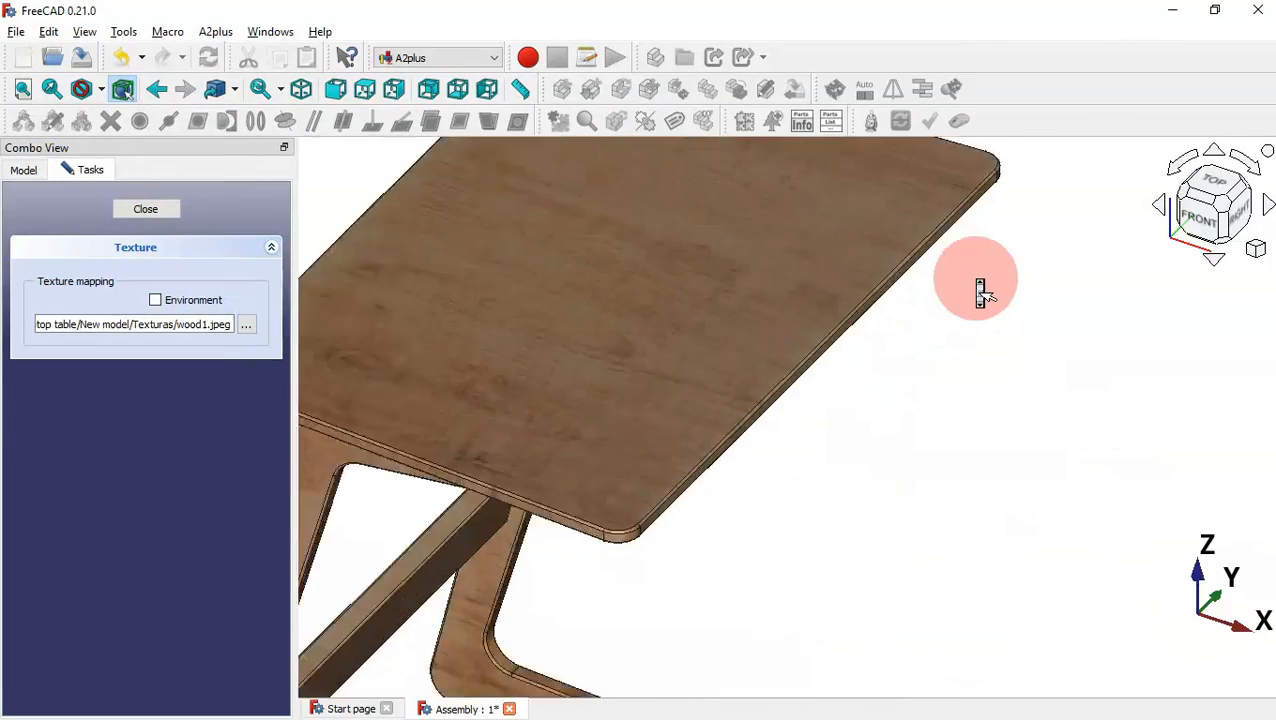
pyautogui.scroll(-5, 978, 287)
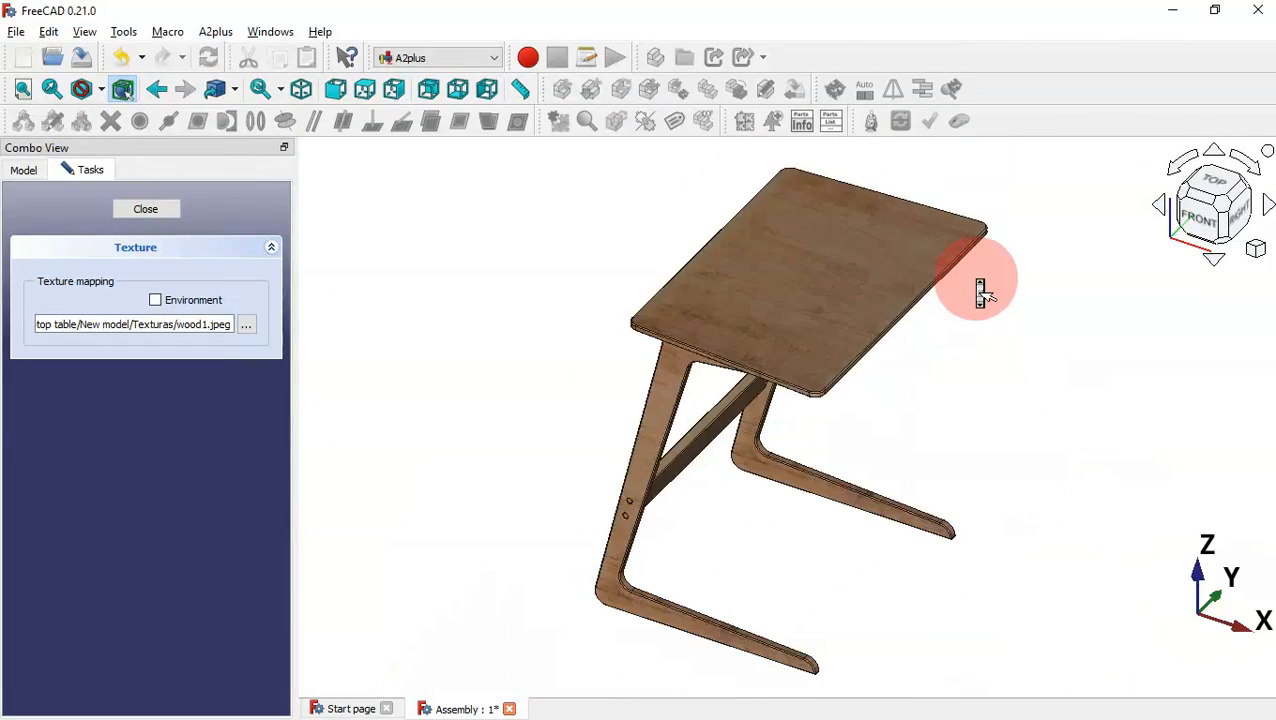
# Map the wood2.jpg texture onto the table, inspect it up close and from the right side, and restore the home view
pyautogui.click(247, 325)
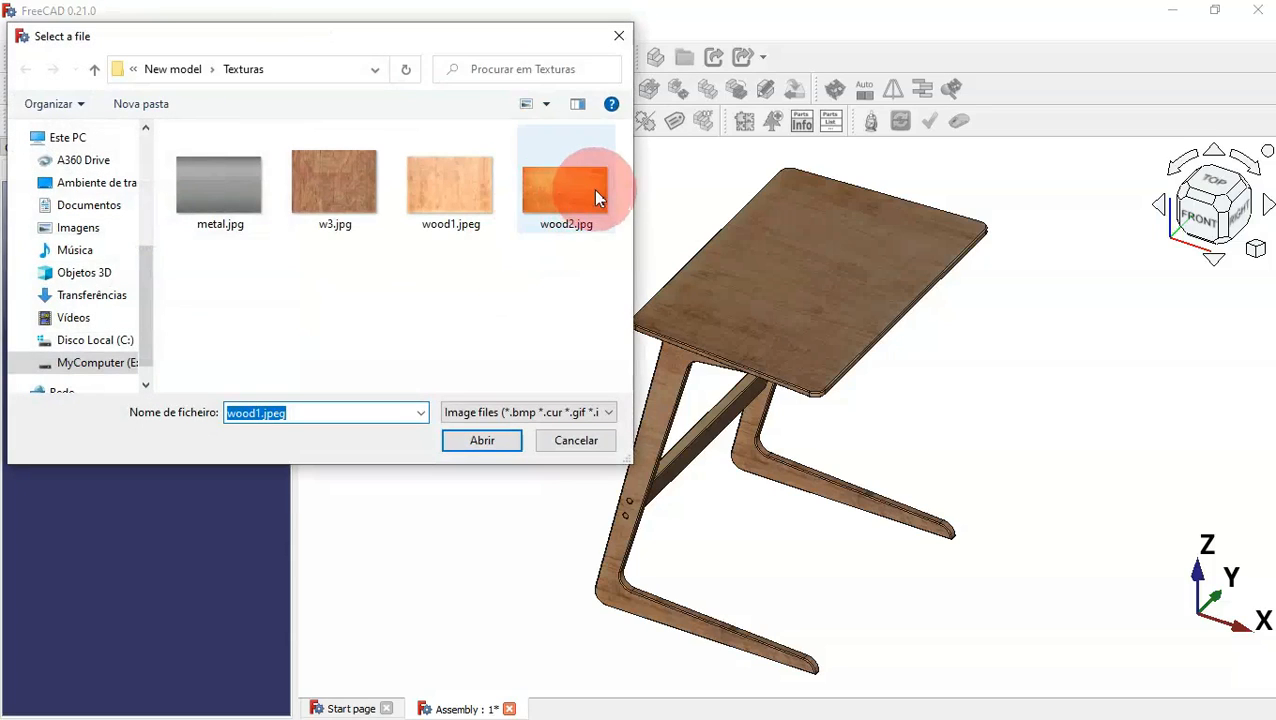
pyautogui.click(575, 198)
pyautogui.doubleClick(557, 216)
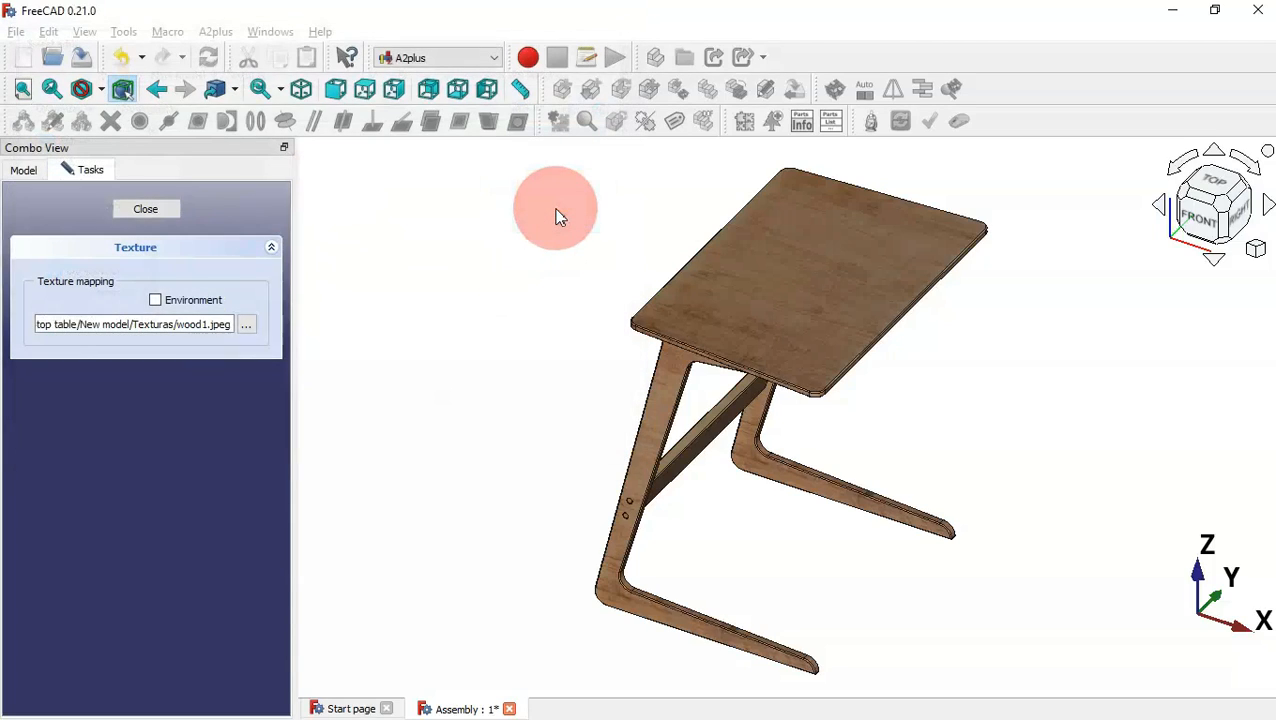
pyautogui.scroll(5, 945, 338)
pyautogui.scroll(-5, 950, 345)
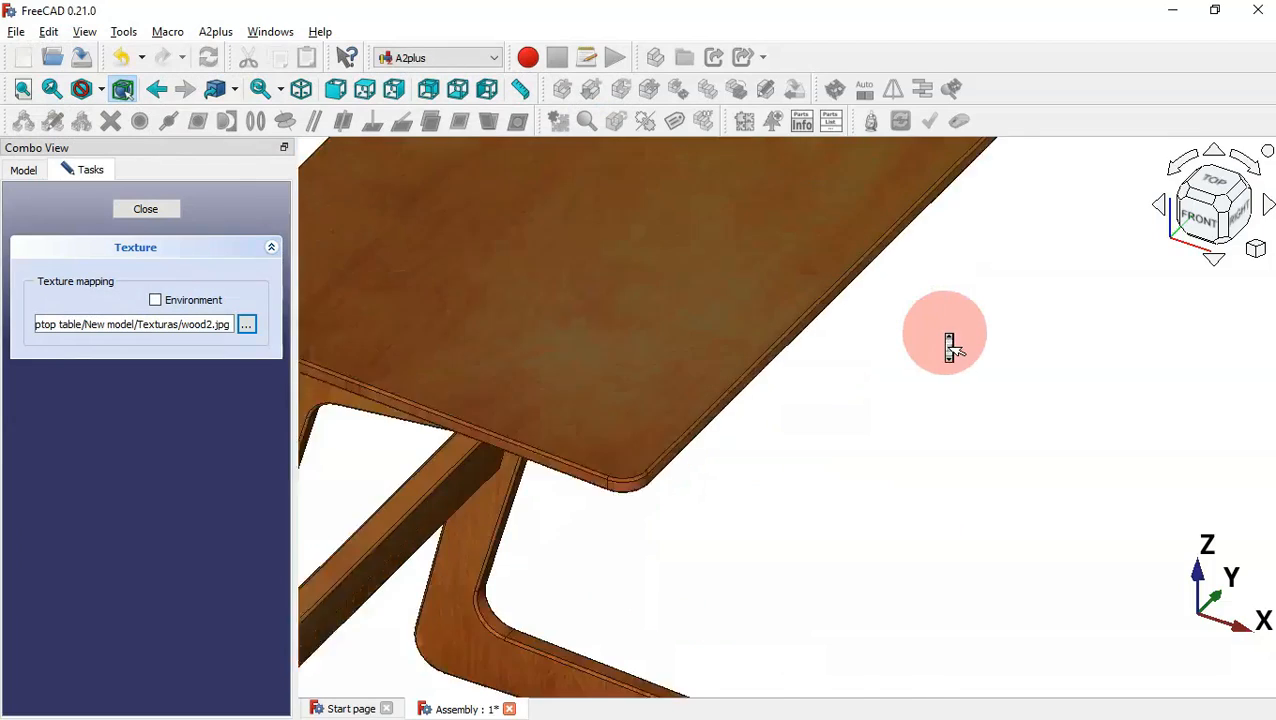
pyautogui.scroll(4, 980, 262)
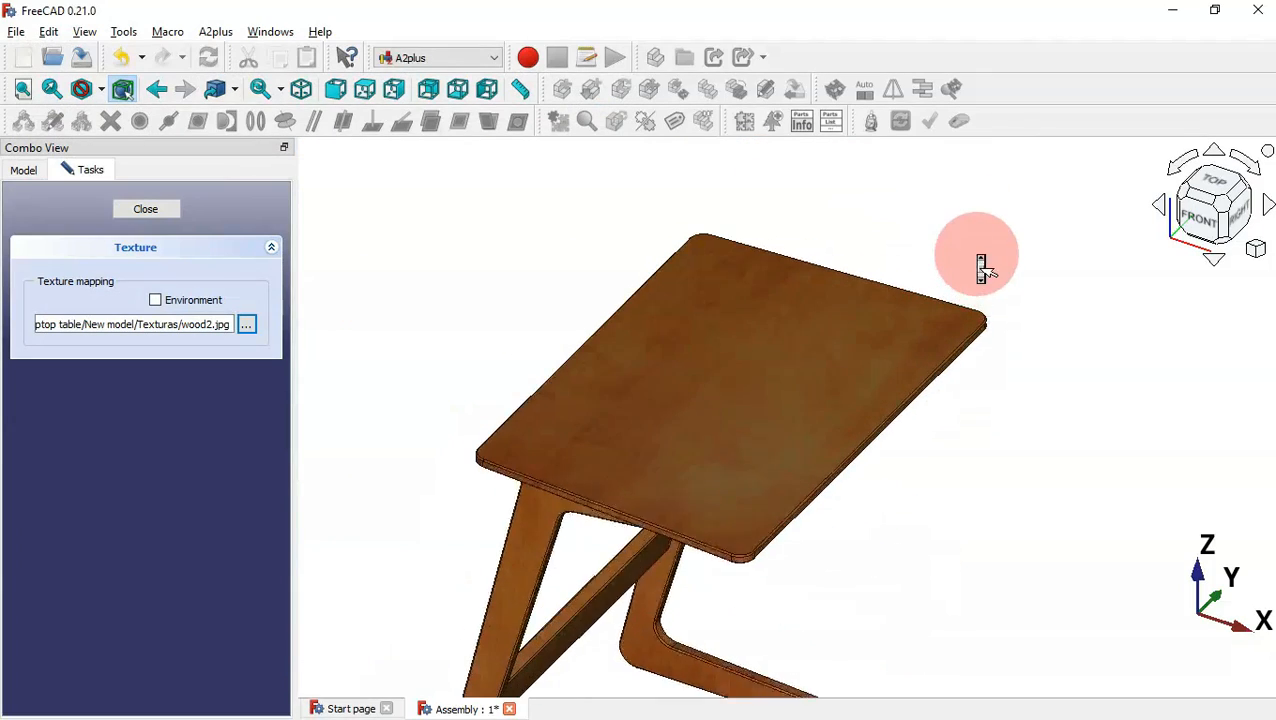
pyautogui.moveTo(982, 265); pyautogui.dragTo(963, 407, button='middle')
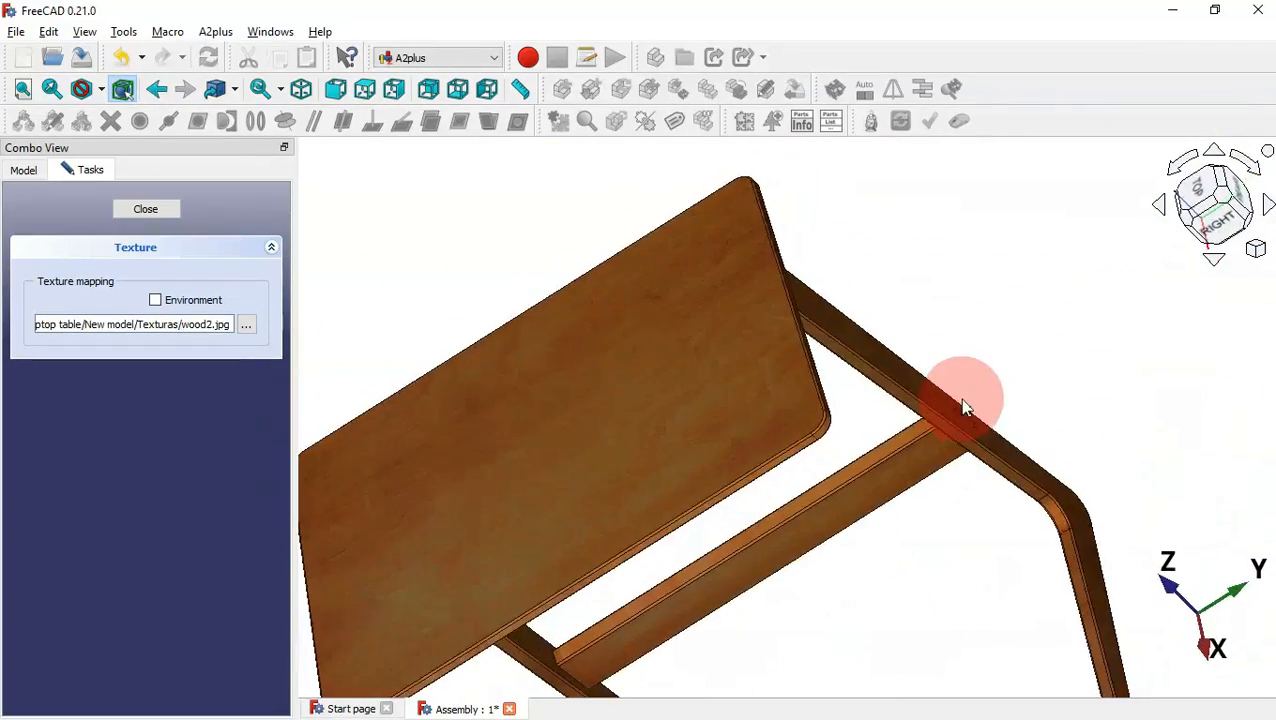
pyautogui.press('0')
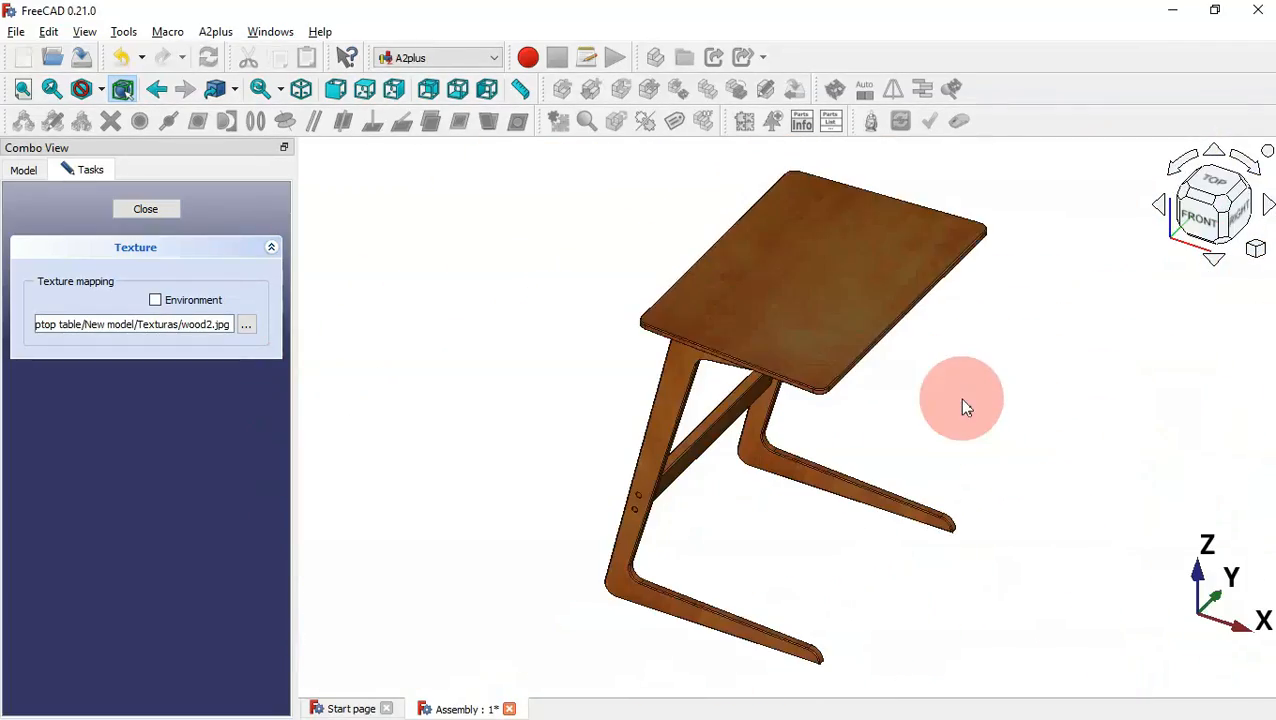
# Try environment mapping for the wood2.jpg texture, inspect the tabletop up close, and turn the option off again
pyautogui.click(196, 312)
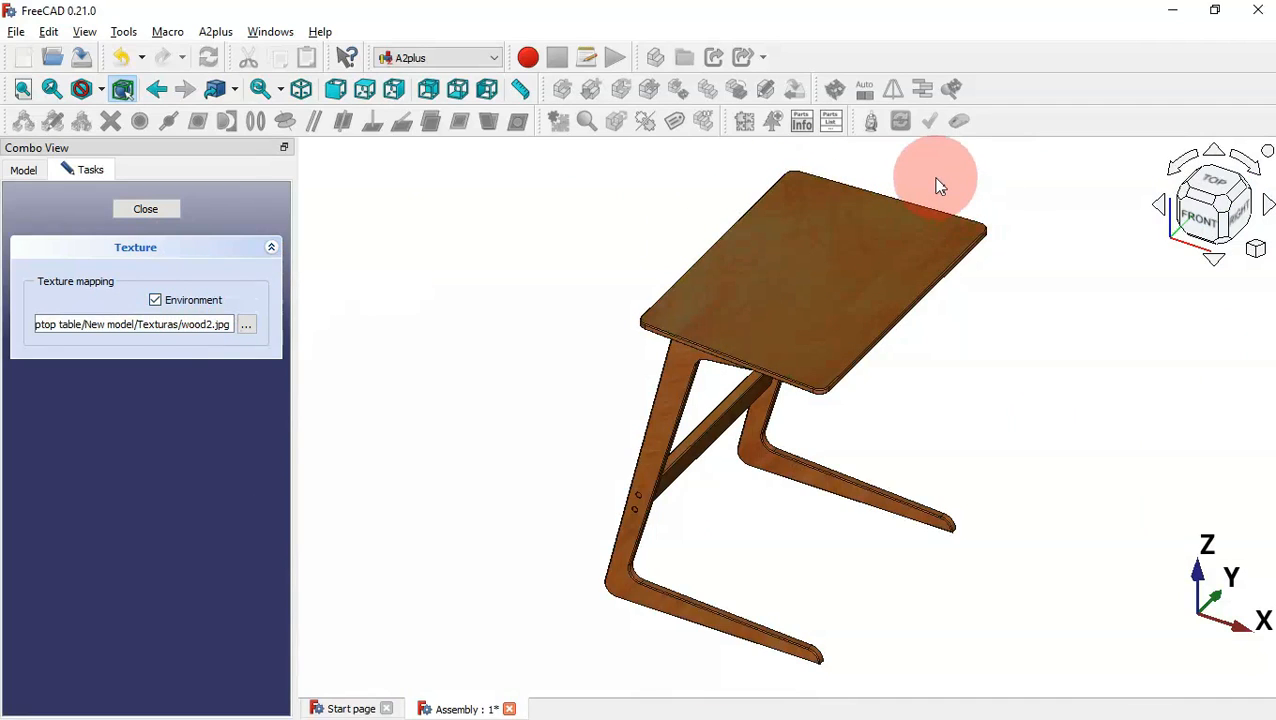
pyautogui.scroll(3, 940, 190)
pyautogui.scroll(3, 940, 190)
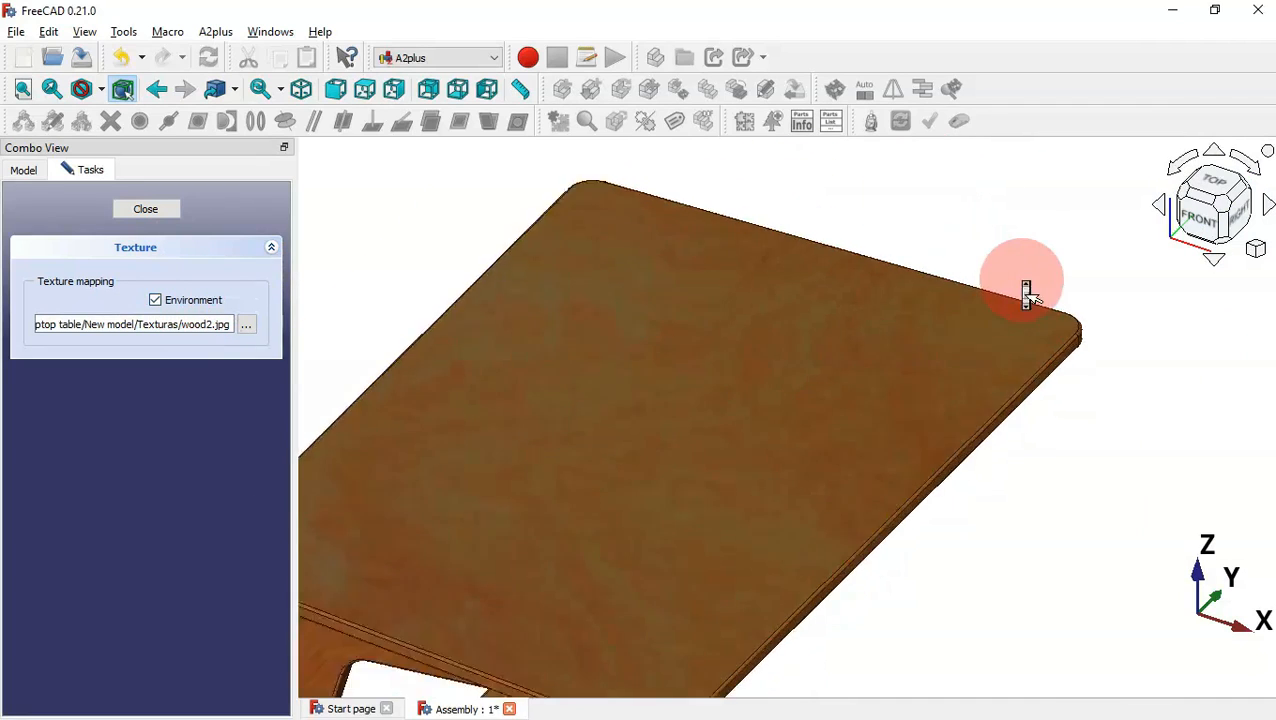
pyautogui.scroll(-4, 1022, 288)
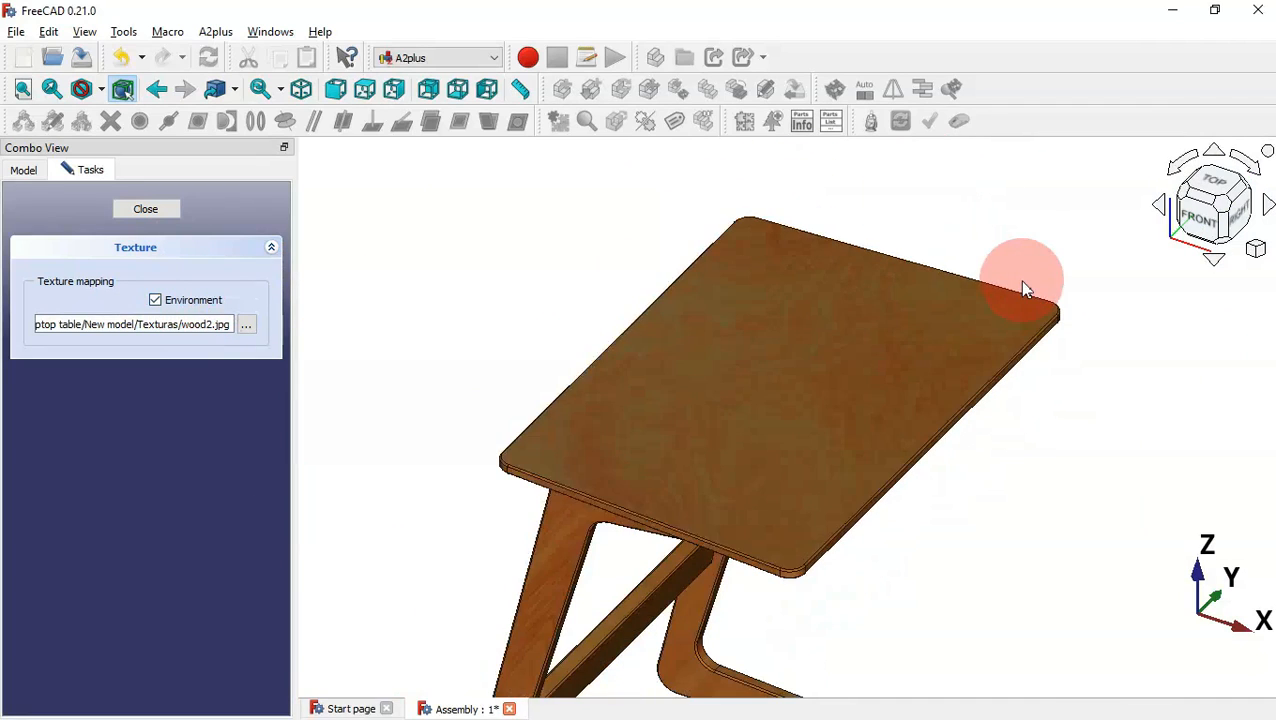
pyautogui.click(190, 310)
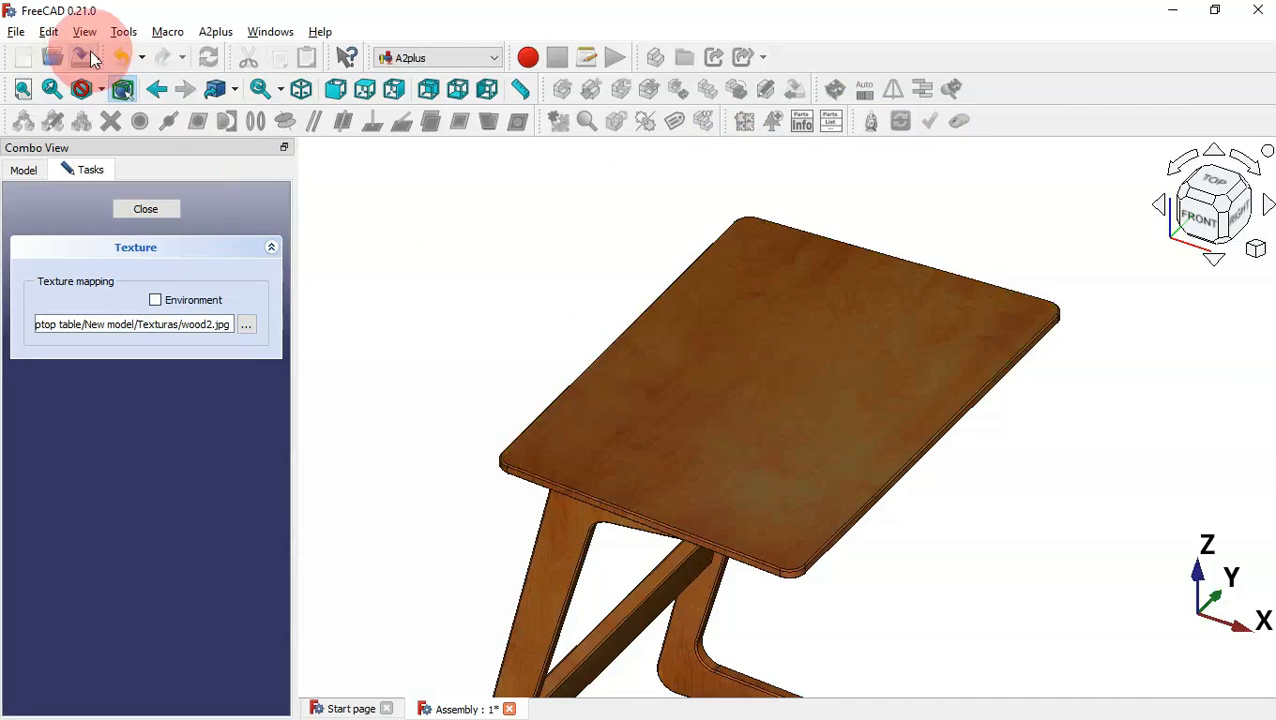
# End the texture mapping, fit the whole table in the view, and inspect the assembly from the front, rear and underside
pyautogui.click(84, 33)
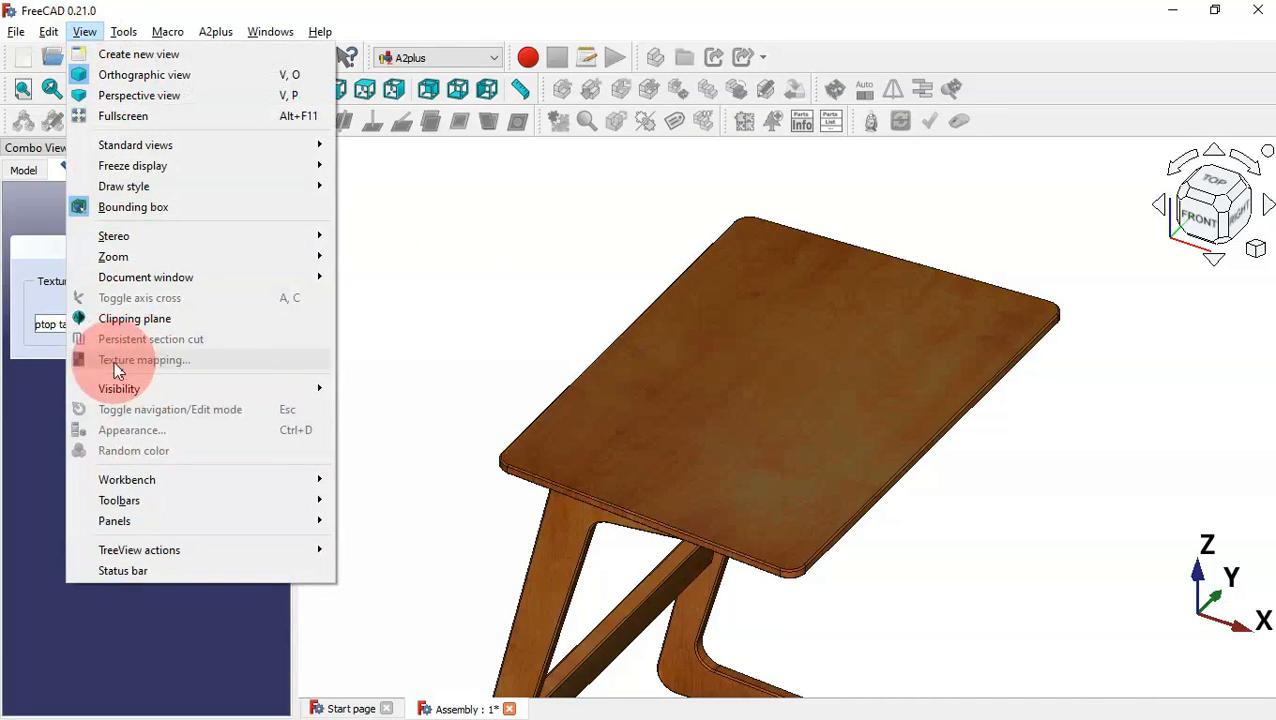
pyautogui.click(551, 301)
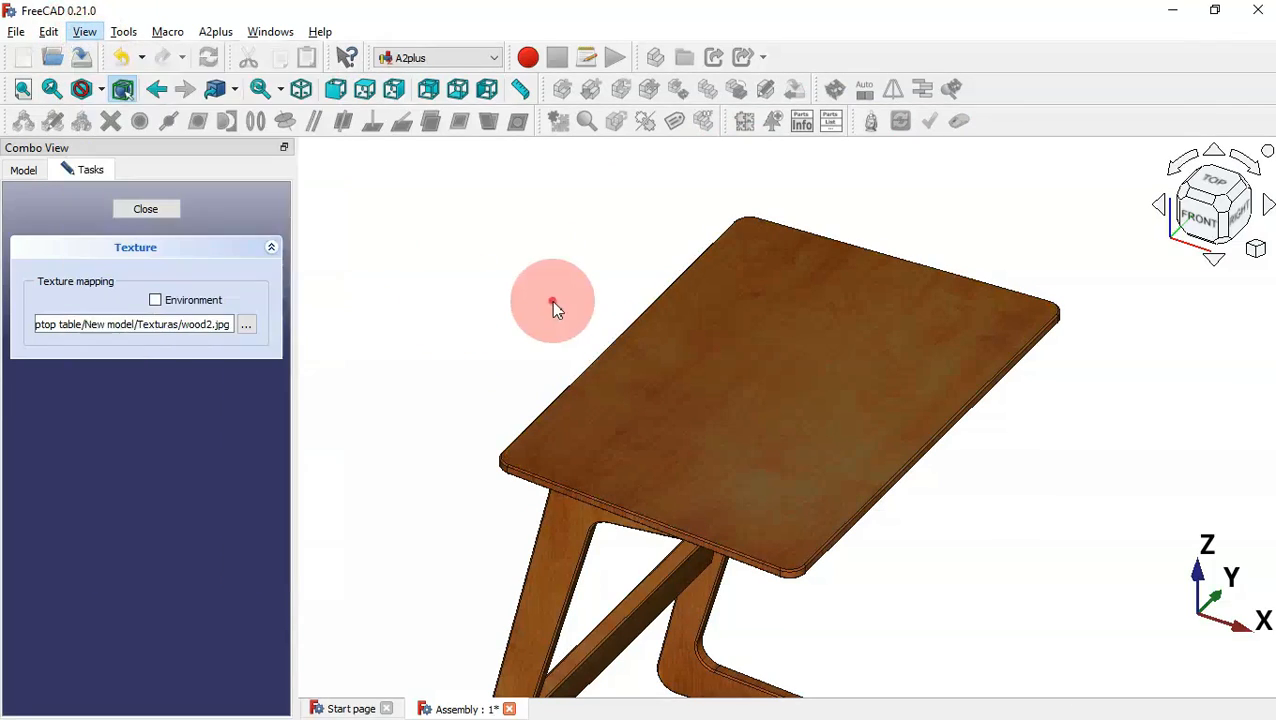
pyautogui.click(138, 212)
pyautogui.click(476, 257)
pyautogui.press('v')
pyautogui.press('f')
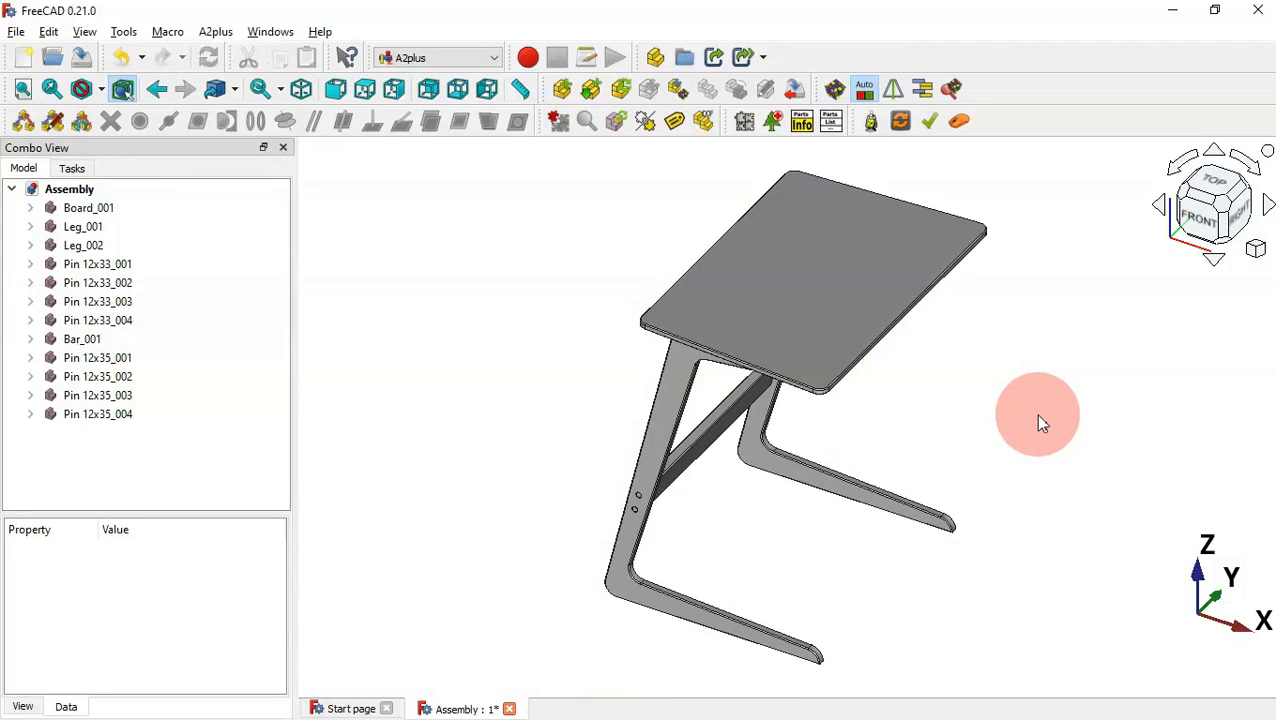
pyautogui.moveTo(1035, 414); pyautogui.dragTo(1142, 409, button='middle')
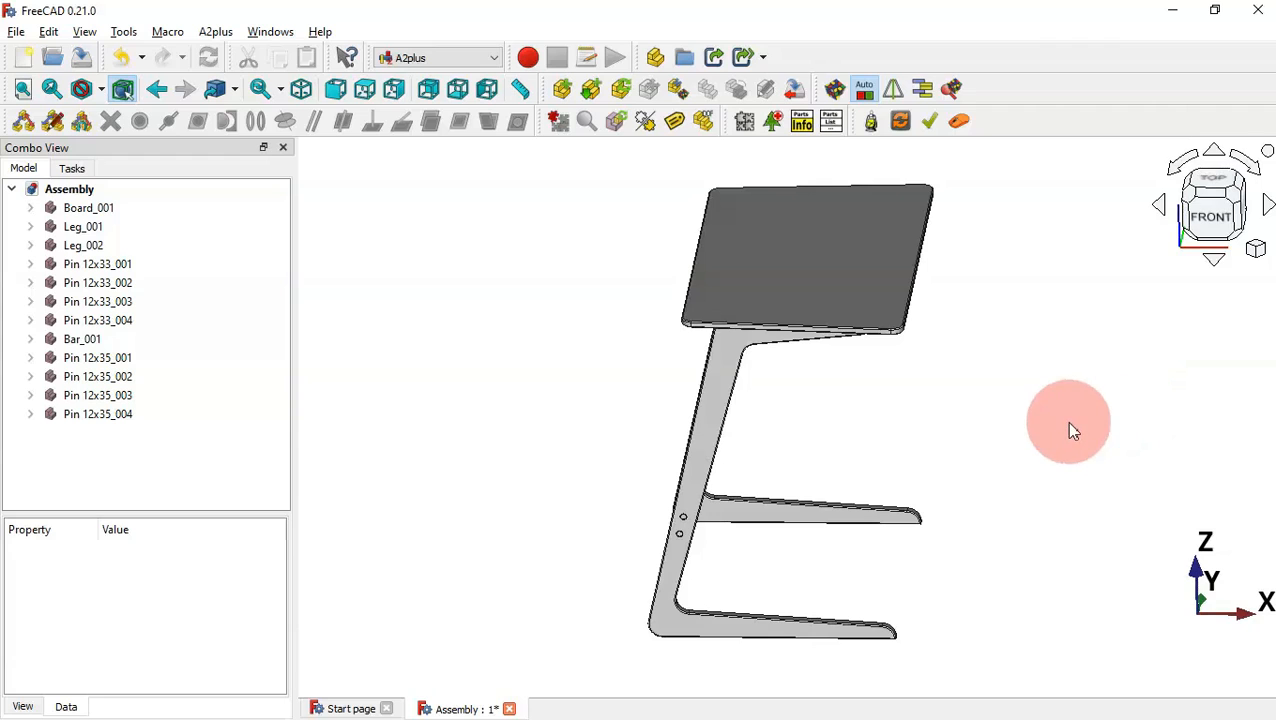
pyautogui.moveTo(960, 470); pyautogui.dragTo(356, 456, button='middle')
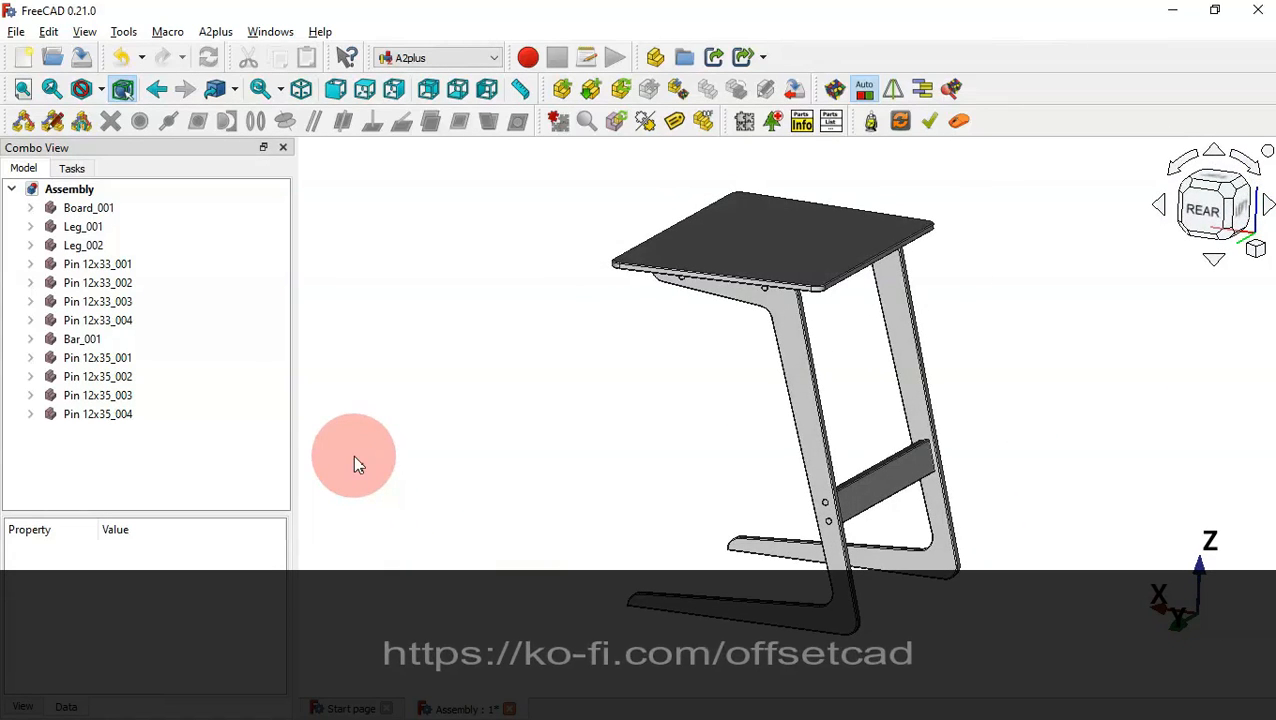
pyautogui.moveTo(498, 570); pyautogui.dragTo(811, 428, button='middle')
pyautogui.moveTo(1013, 272); pyautogui.dragTo(954, 404, button='middle')
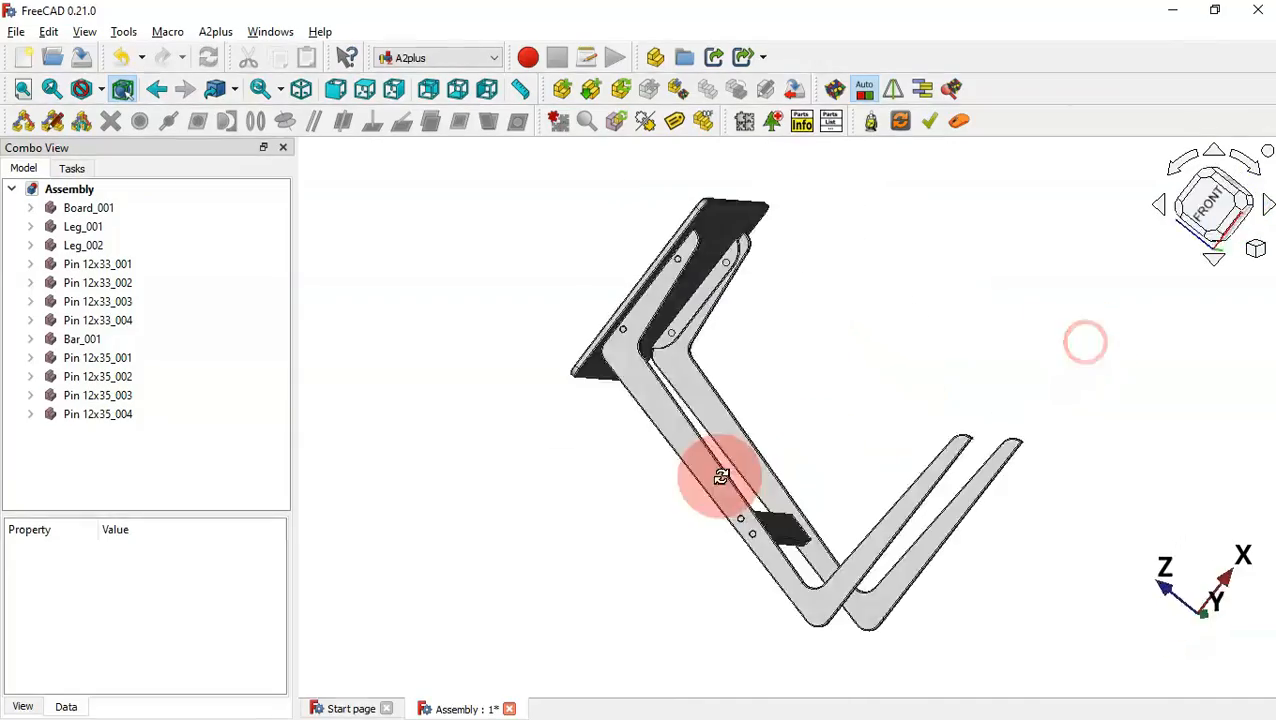